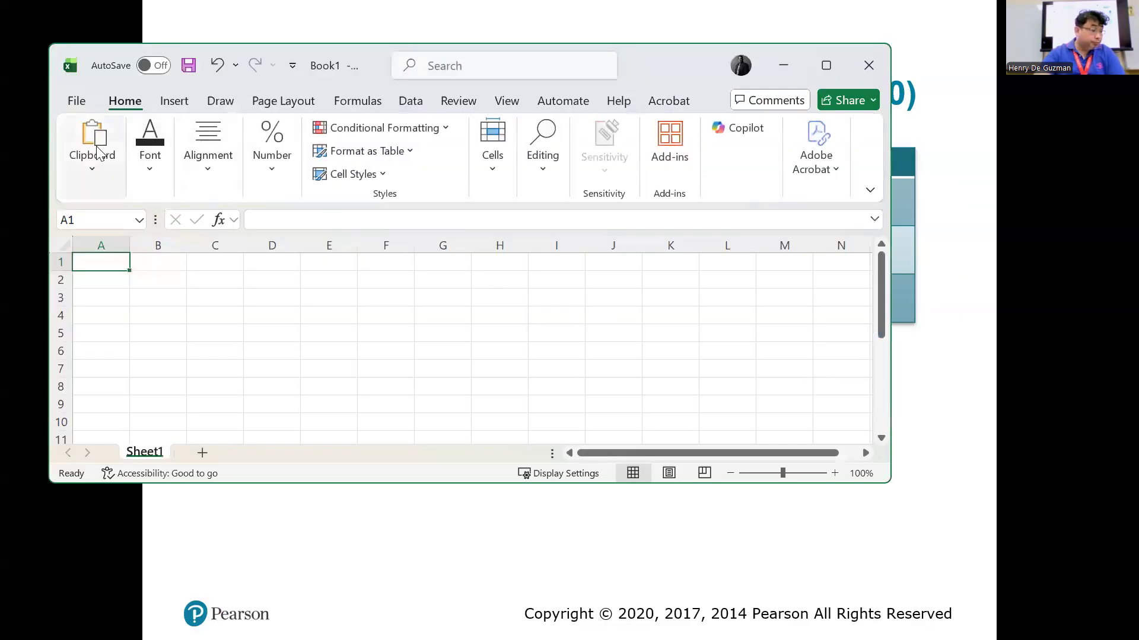
Step: Open the recent workbook e04h1Reid and maximize its window
{"action": "left_click", "coordinate": [75, 96]}
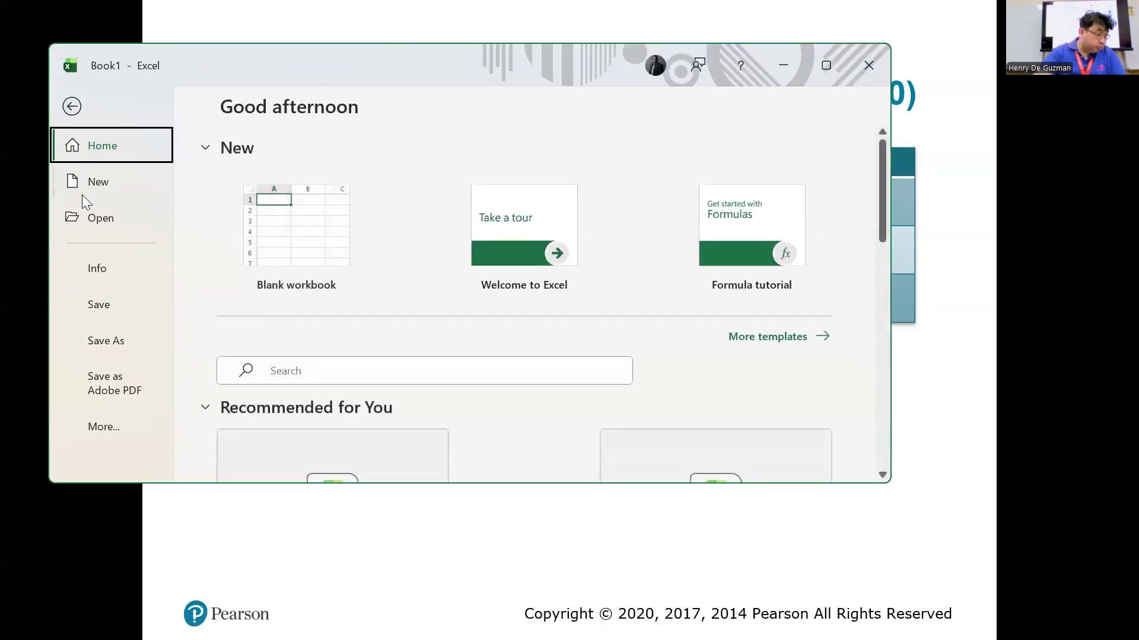
{"action": "left_click", "coordinate": [116, 217]}
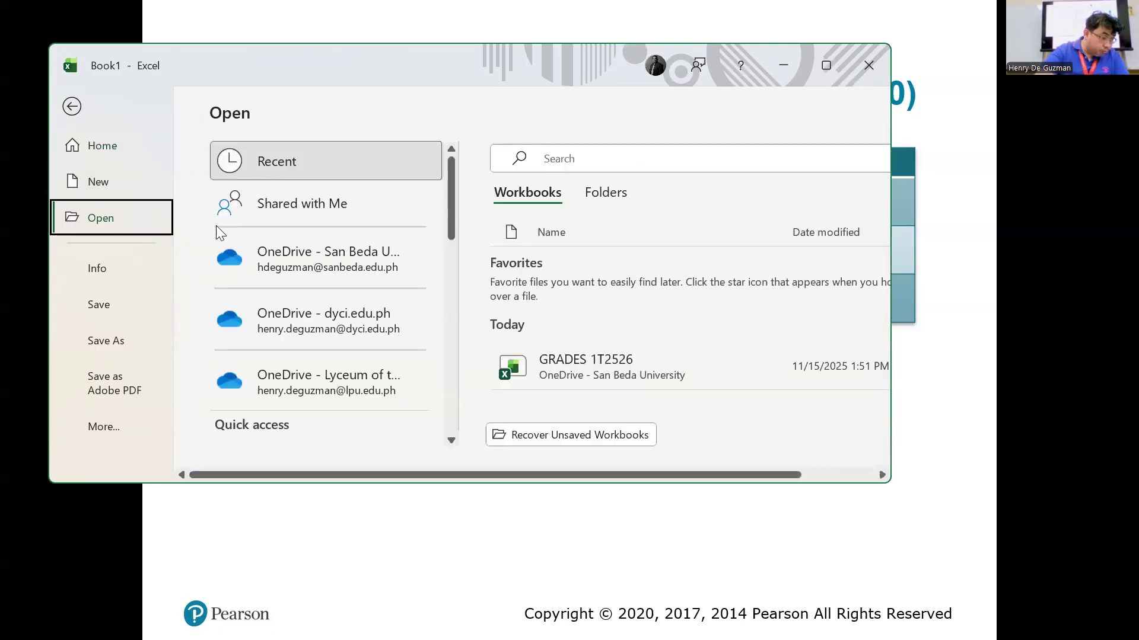
{"action": "scroll", "coordinate": [767, 352], "scroll_direction": "down", "scroll_amount": 3}
{"action": "scroll", "coordinate": [685, 345], "scroll_direction": "down", "scroll_amount": 1}
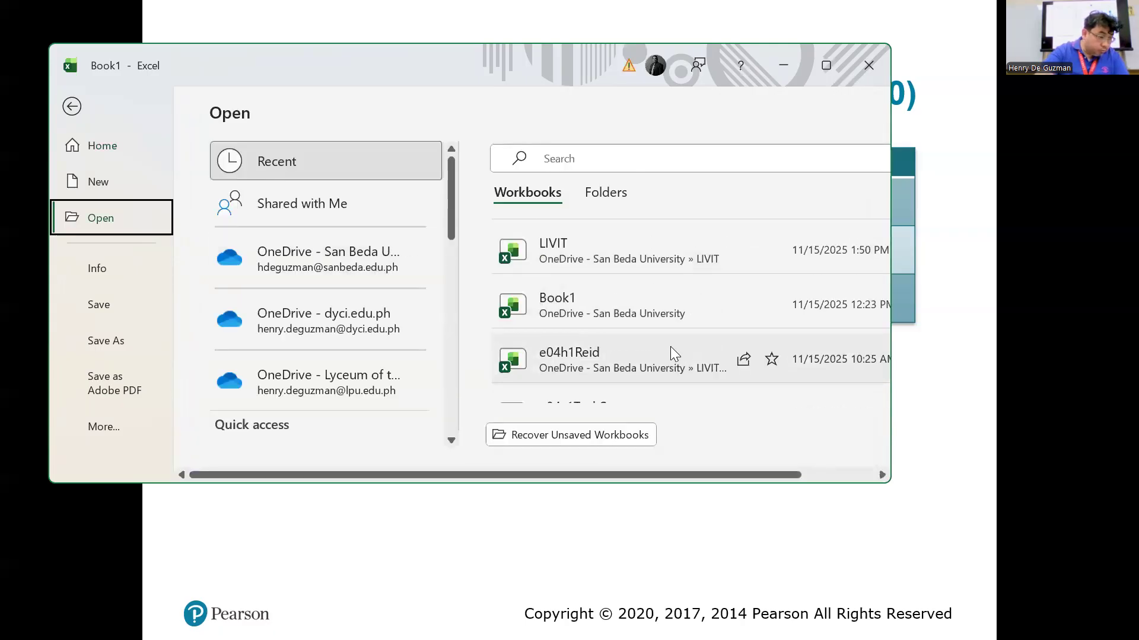
{"action": "left_click", "coordinate": [671, 355]}
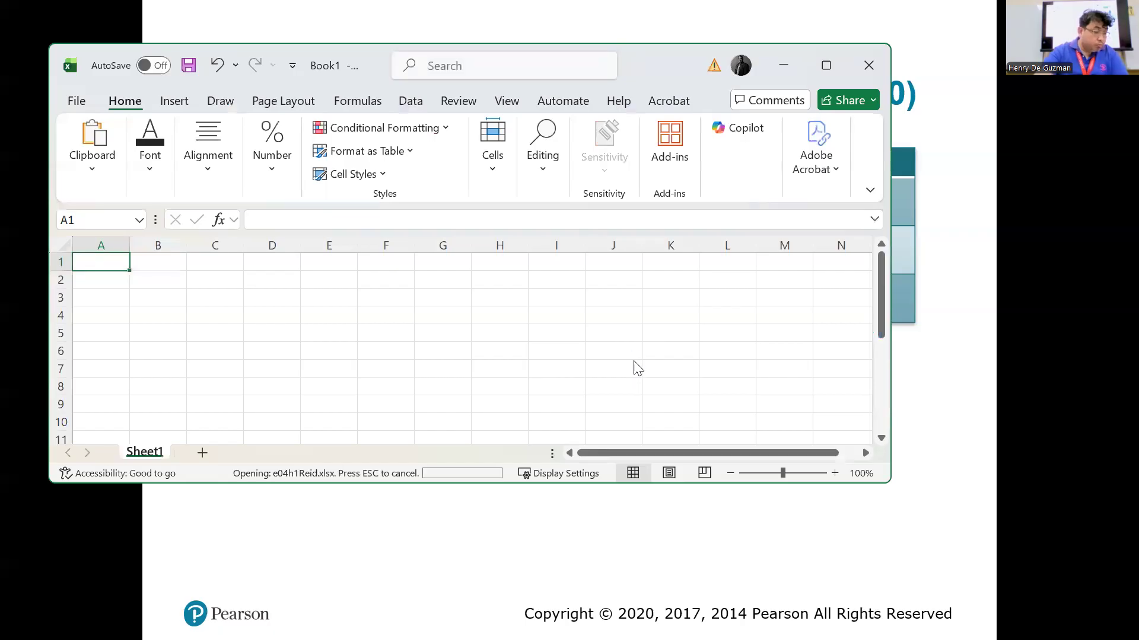
{"action": "left_click", "coordinate": [838, 78]}
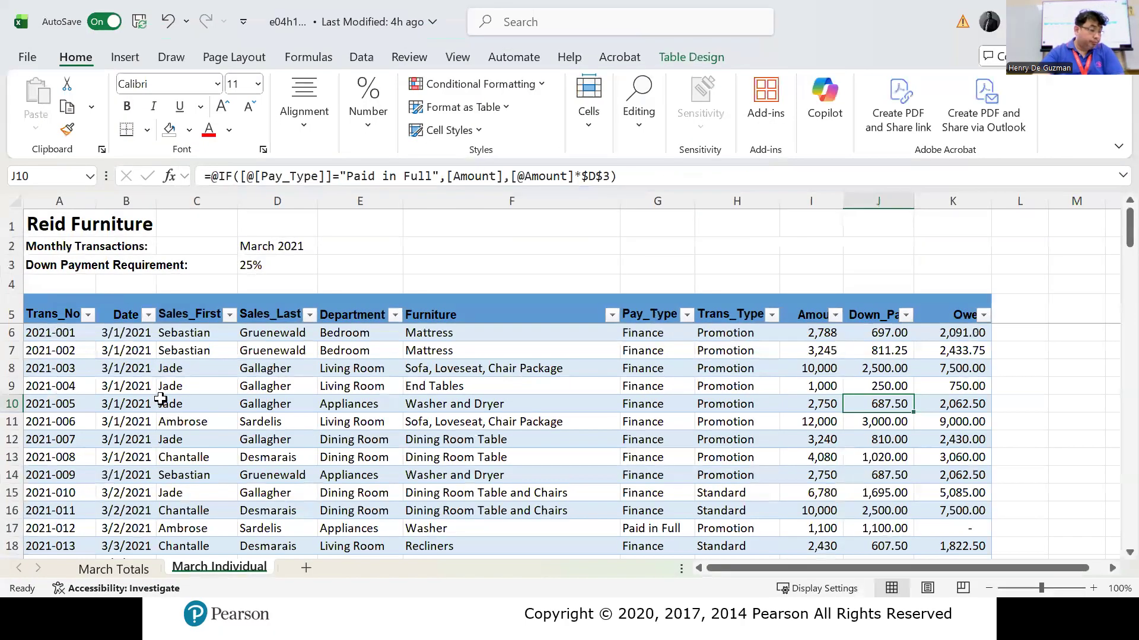
Step: Switch to the March Totals worksheet and review the opening rows of its transaction list
{"action": "left_click", "coordinate": [117, 569]}
{"action": "scroll", "coordinate": [399, 407], "scroll_direction": "up", "scroll_amount": 17}
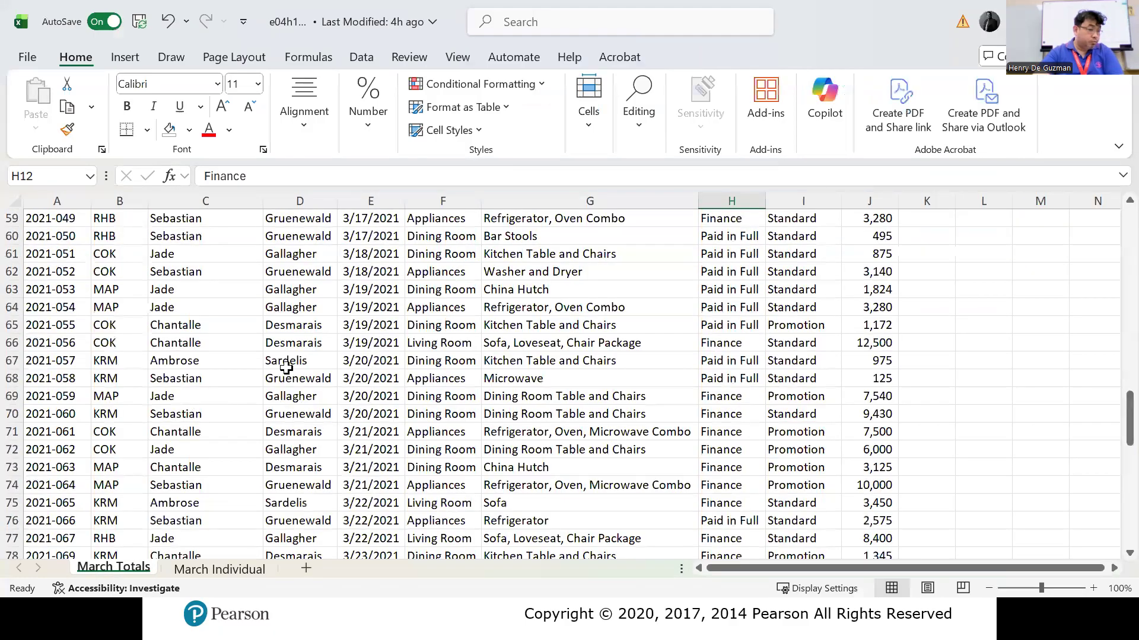
{"action": "scroll", "coordinate": [286, 368], "scroll_direction": "up", "scroll_amount": 19}
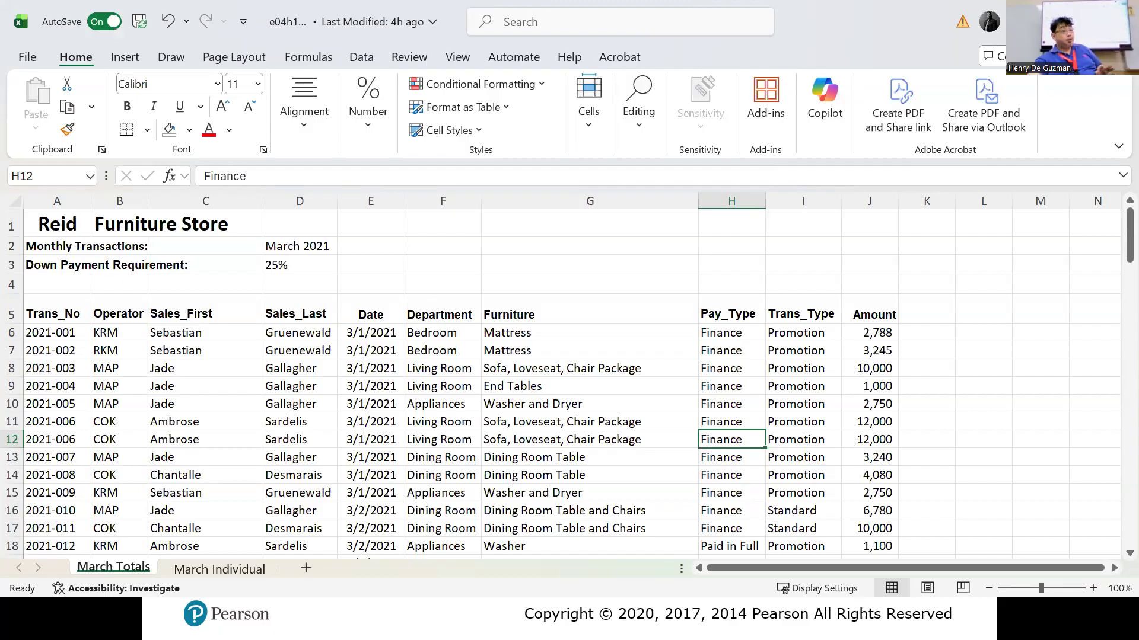
{"action": "scroll", "coordinate": [569, 380], "scroll_direction": "down", "scroll_amount": 1}
{"action": "scroll", "coordinate": [570, 380], "scroll_direction": "down", "scroll_amount": 2}
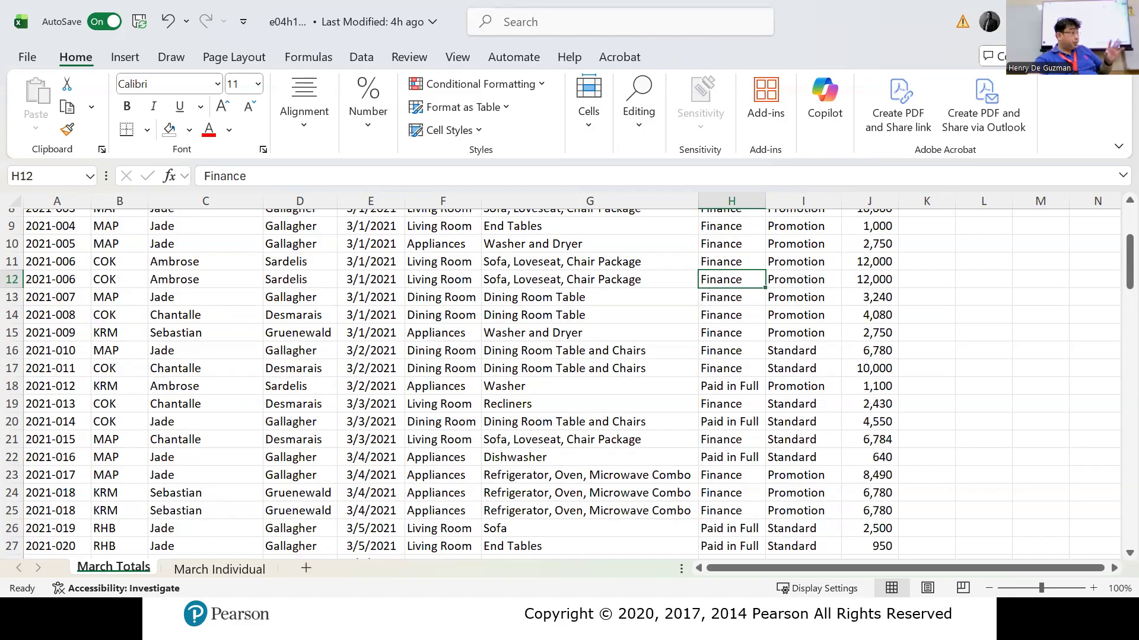
{"action": "scroll", "coordinate": [569, 380], "scroll_direction": "up", "scroll_amount": 3}
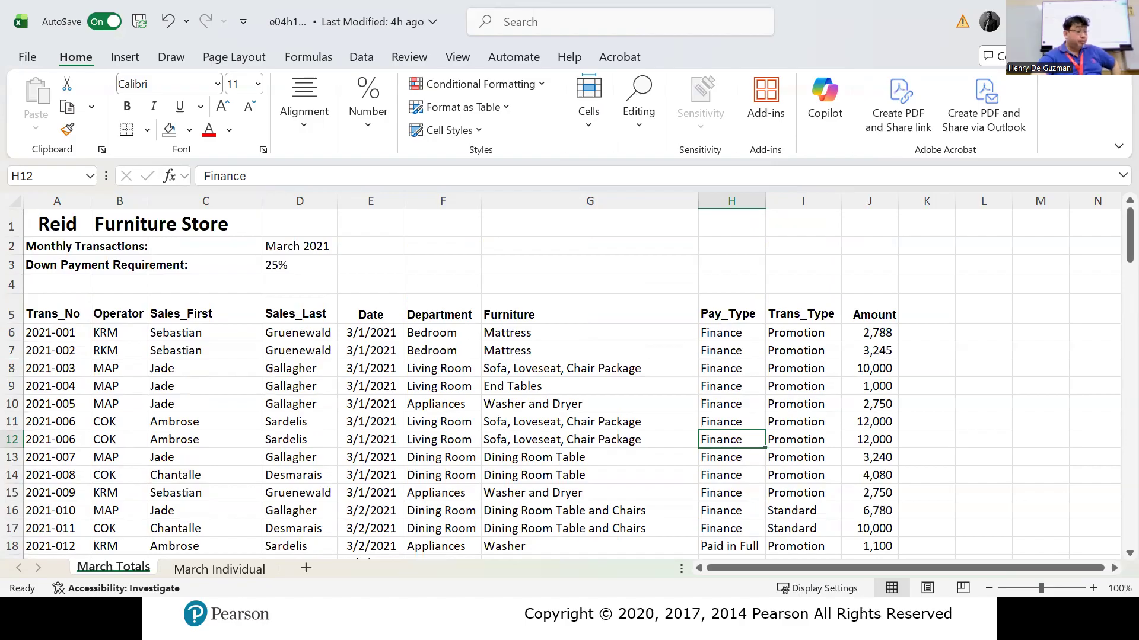
Step: Freeze the rows above row 6 of the March Totals sheet, including the column headings in row 5
{"action": "left_click", "coordinate": [119, 332]}
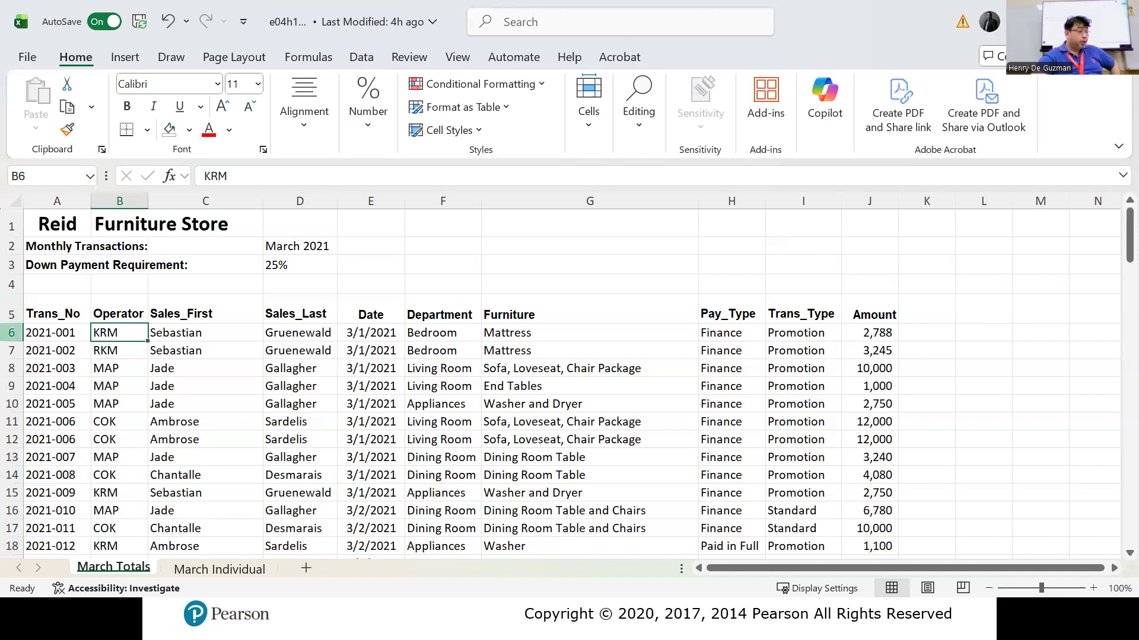
{"action": "left_click", "coordinate": [11, 333]}
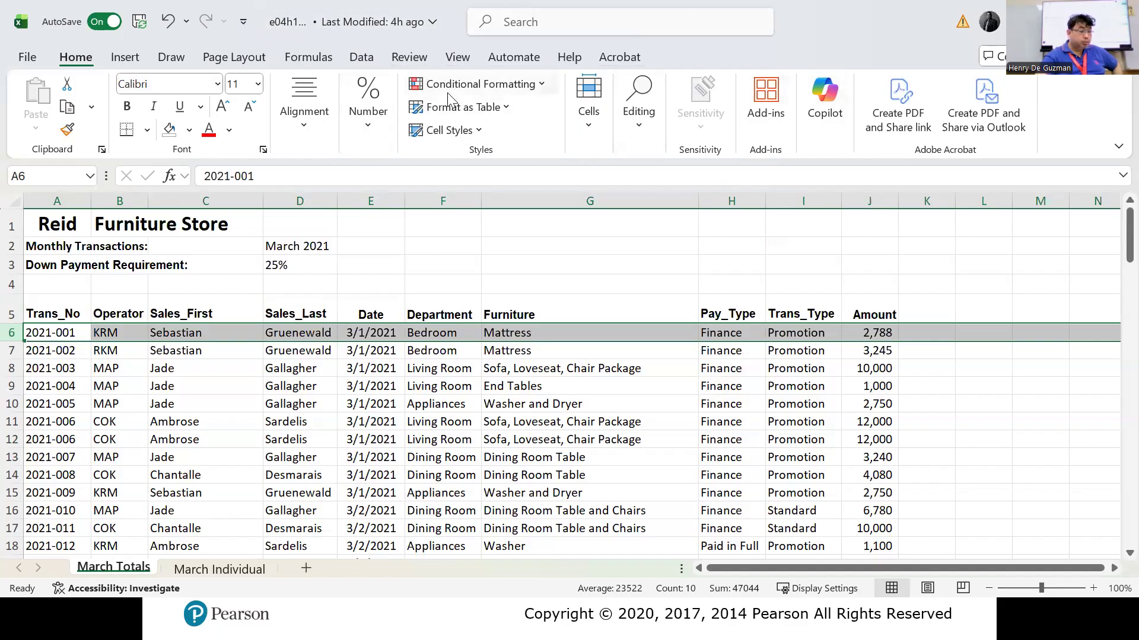
{"action": "left_click", "coordinate": [454, 57]}
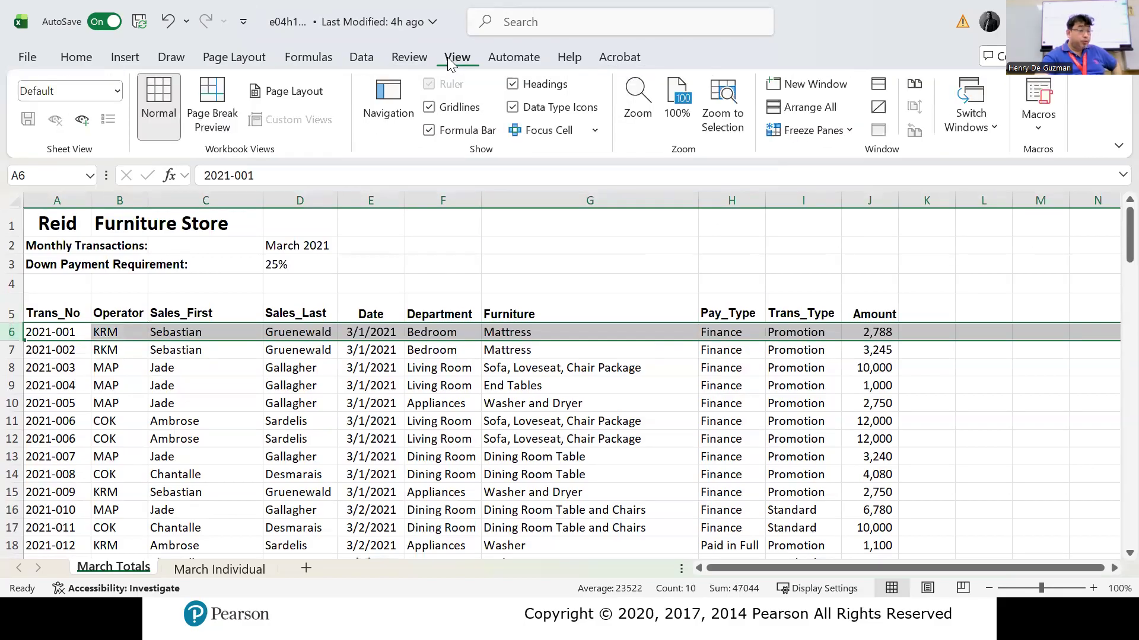
{"action": "left_click", "coordinate": [817, 133]}
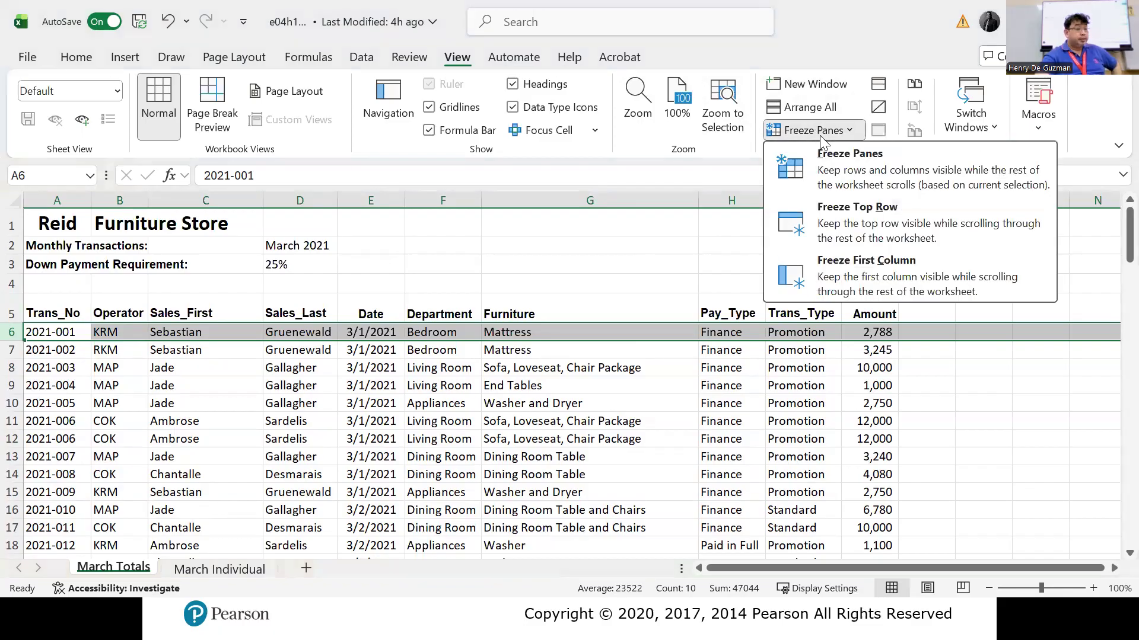
{"action": "left_click", "coordinate": [846, 171]}
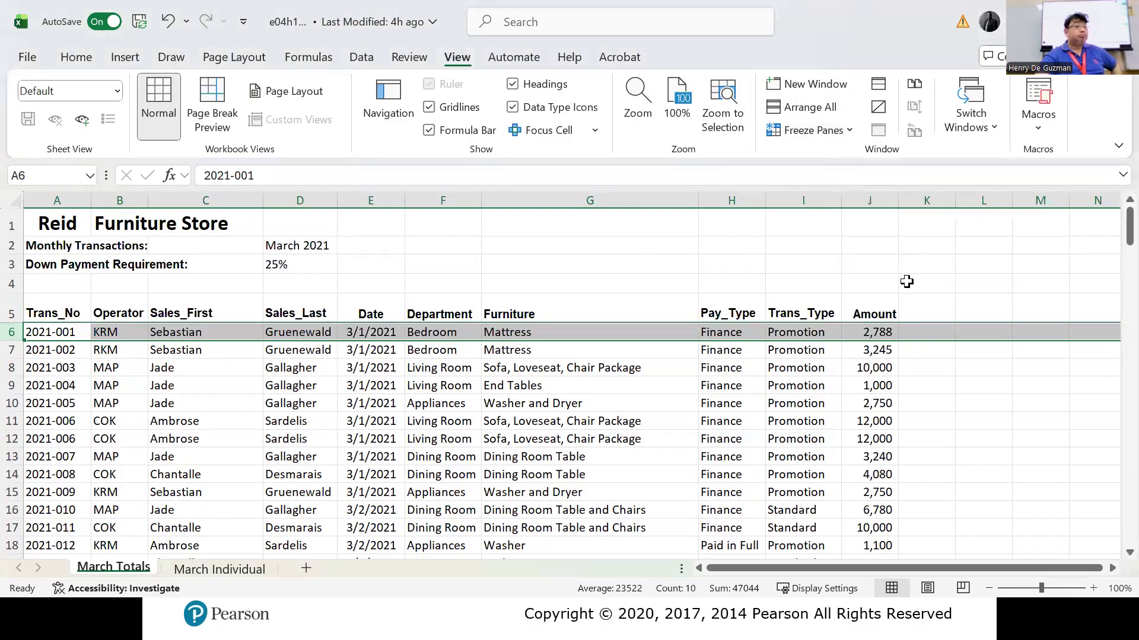
{"action": "left_click", "coordinate": [925, 438]}
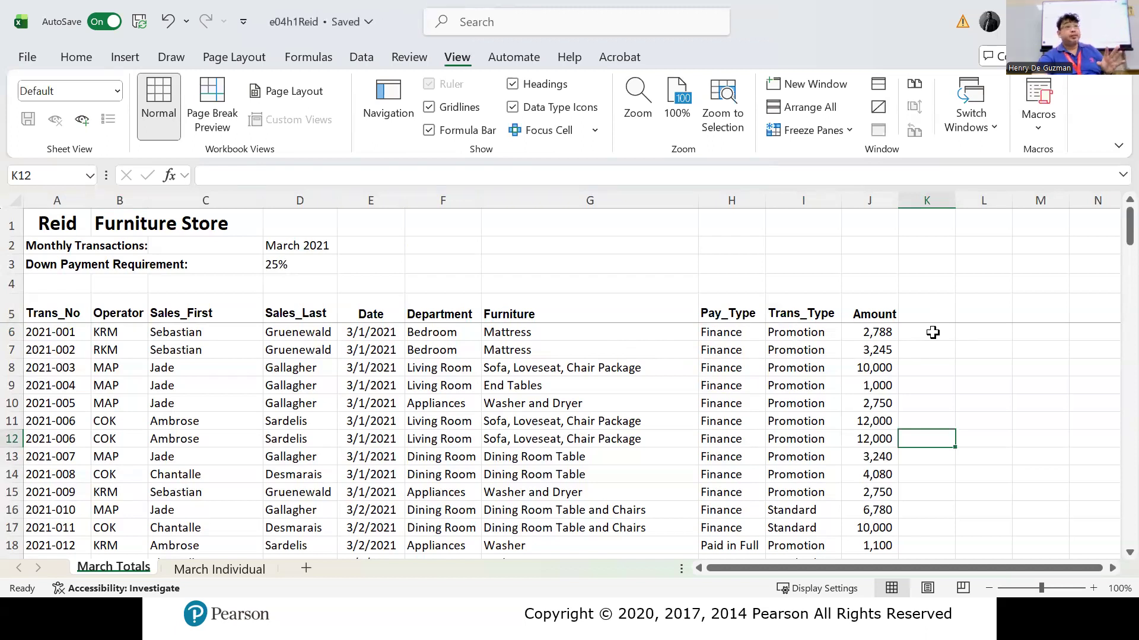
Step: Examine how the frozen title and heading rows behave throughout the length of the transaction list
{"action": "scroll", "coordinate": [835, 383], "scroll_direction": "down", "scroll_amount": 1}
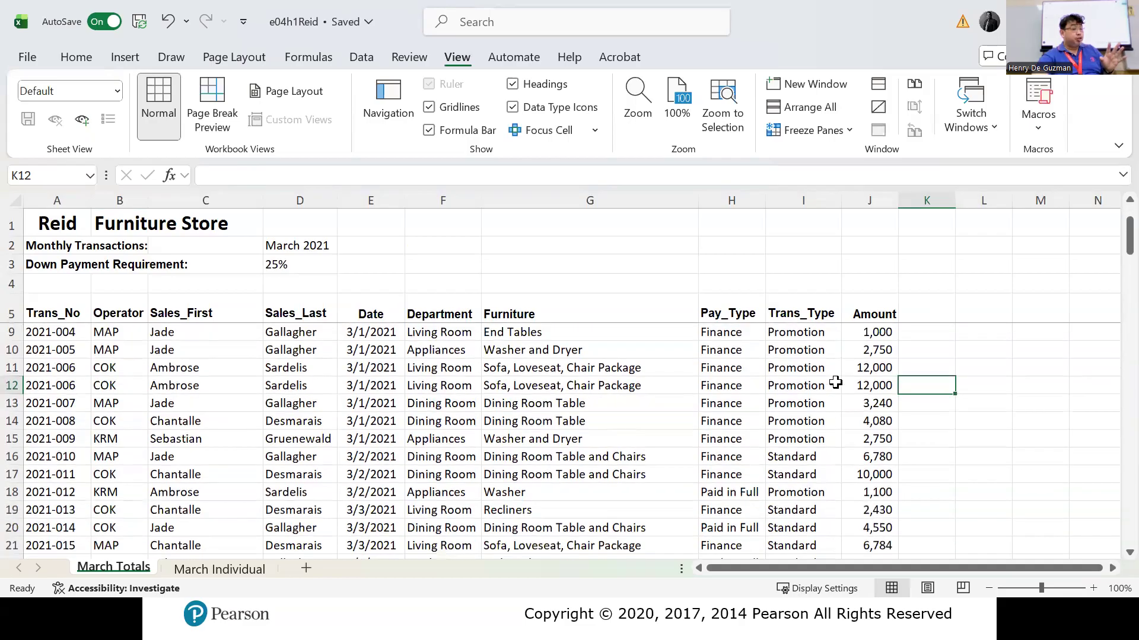
{"action": "scroll", "coordinate": [835, 382], "scroll_direction": "down", "scroll_amount": 8}
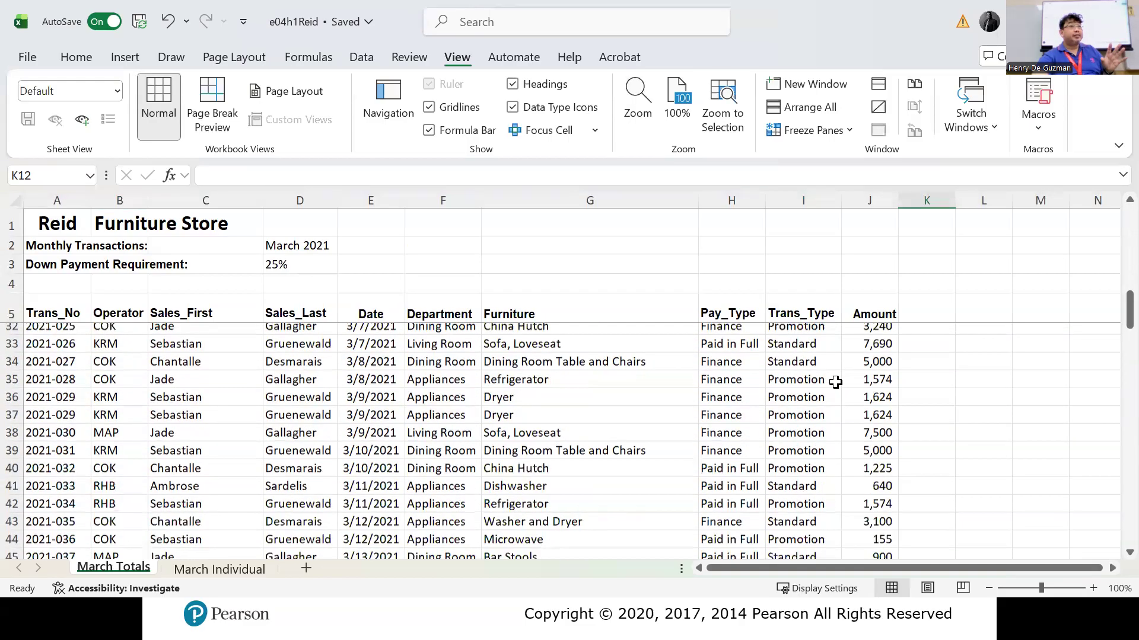
{"action": "scroll", "coordinate": [835, 382], "scroll_direction": "down", "scroll_amount": 13}
{"action": "scroll", "coordinate": [837, 385], "scroll_direction": "down", "scroll_amount": 6}
{"action": "scroll", "coordinate": [835, 386], "scroll_direction": "down", "scroll_amount": 2}
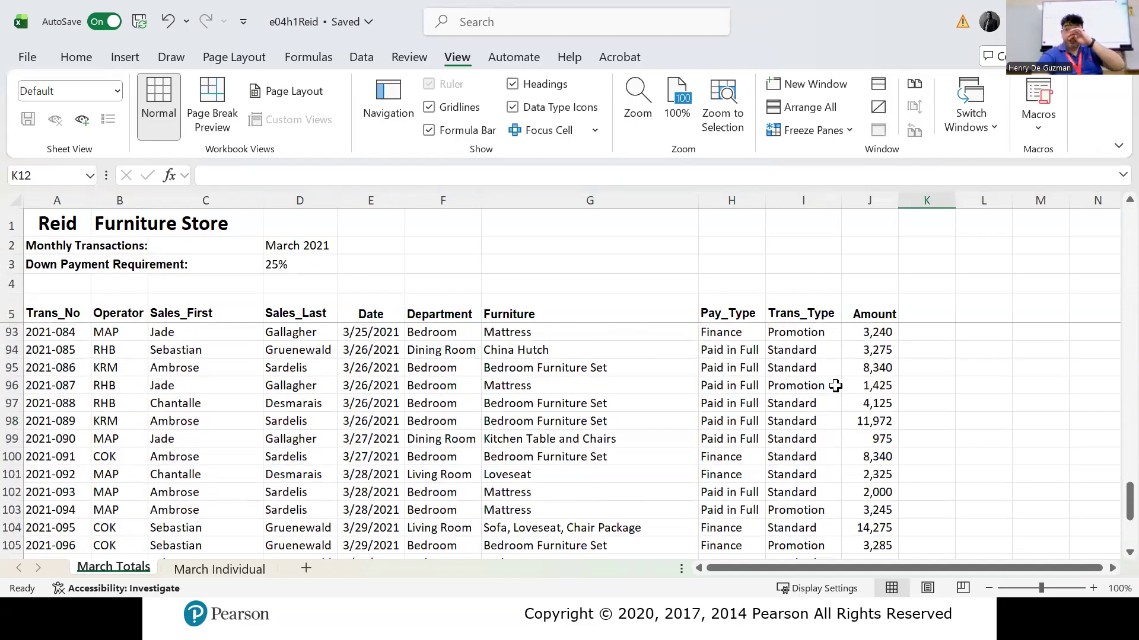
{"action": "scroll", "coordinate": [834, 386], "scroll_direction": "down", "scroll_amount": 4}
{"action": "scroll", "coordinate": [833, 382], "scroll_direction": "up", "scroll_amount": 6}
{"action": "scroll", "coordinate": [835, 386], "scroll_direction": "up", "scroll_amount": 20}
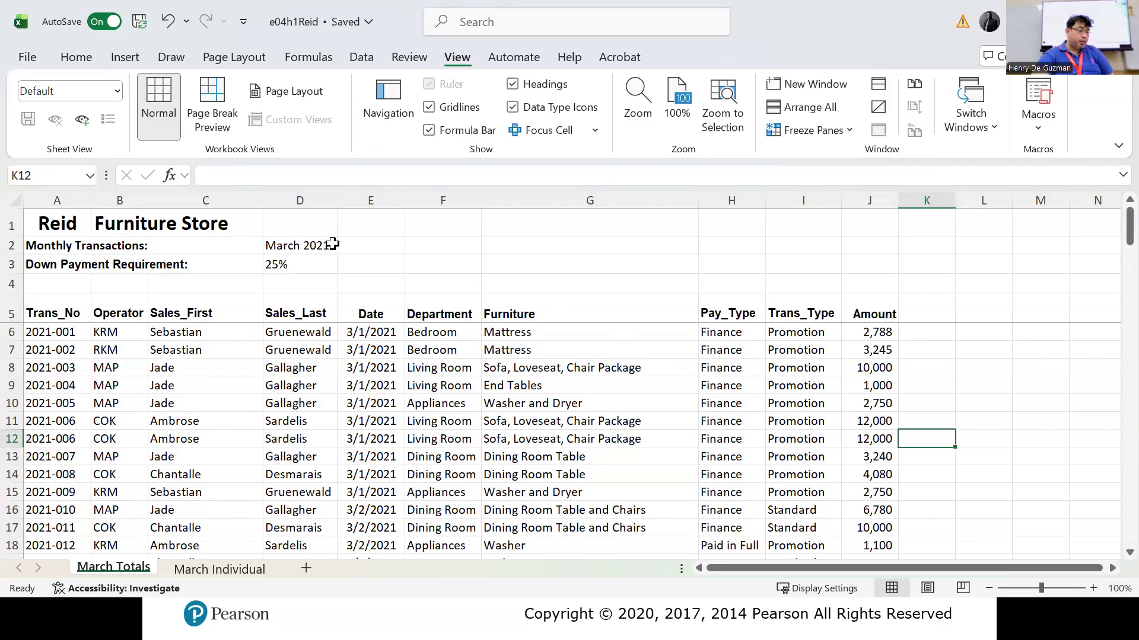
Step: Replace the frozen rows with frozen columns A through C and check them against the columns further across
{"action": "left_click", "coordinate": [302, 193]}
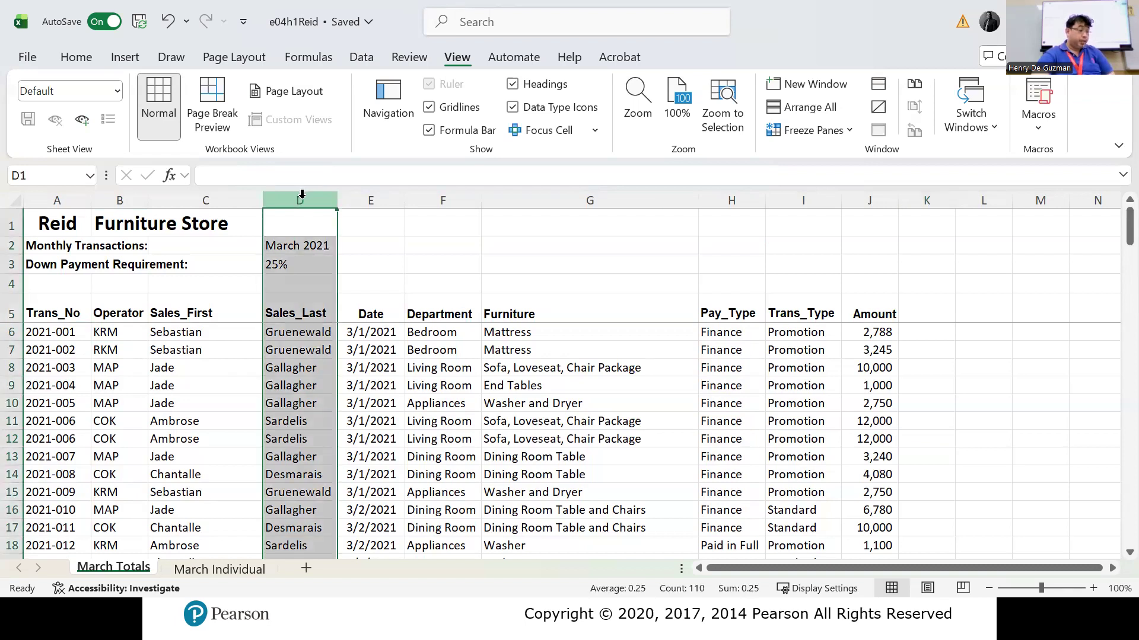
{"action": "left_click", "coordinate": [789, 131]}
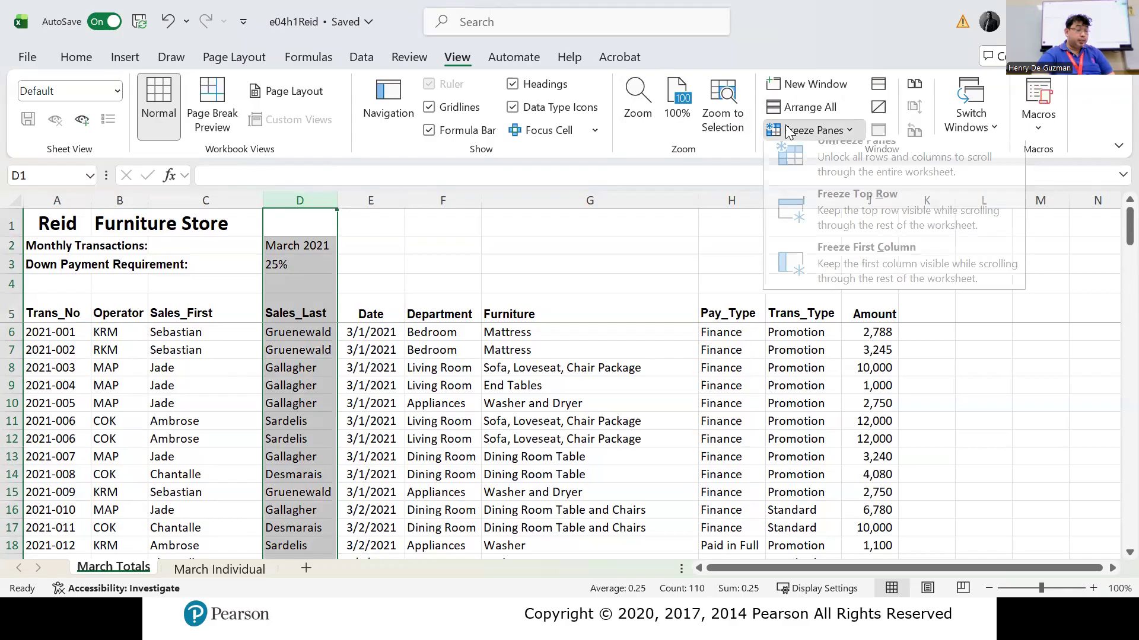
{"action": "left_click", "coordinate": [817, 173]}
{"action": "left_click", "coordinate": [808, 132]}
{"action": "left_click", "coordinate": [812, 158]}
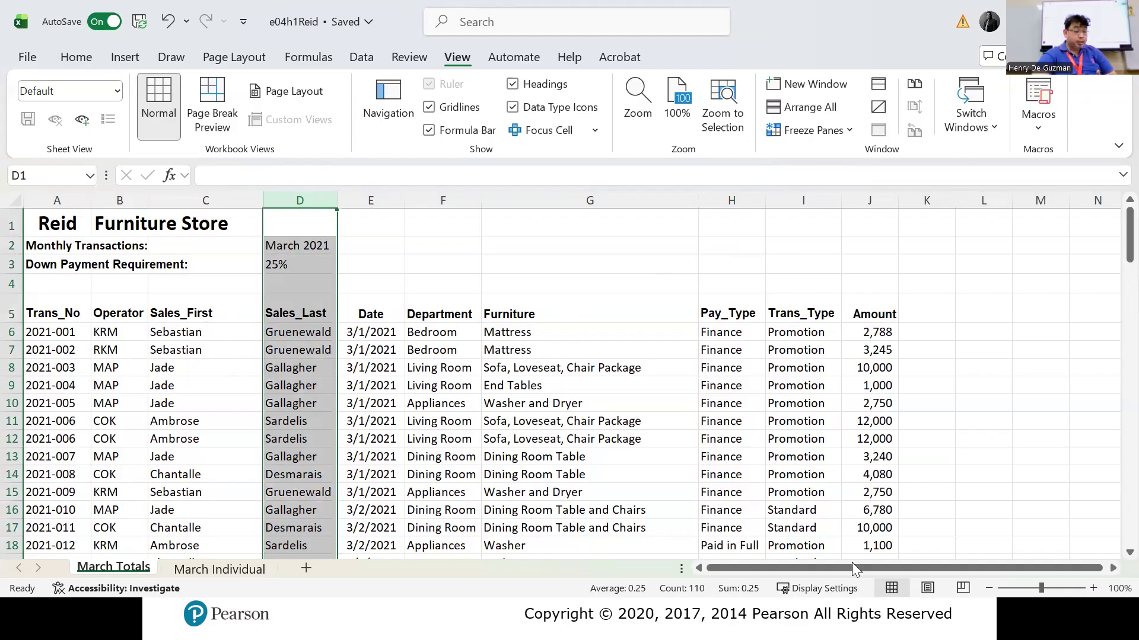
{"action": "left_click", "coordinate": [1112, 568]}
{"action": "left_click", "coordinate": [1113, 568]}
{"action": "left_click", "coordinate": [1112, 568]}
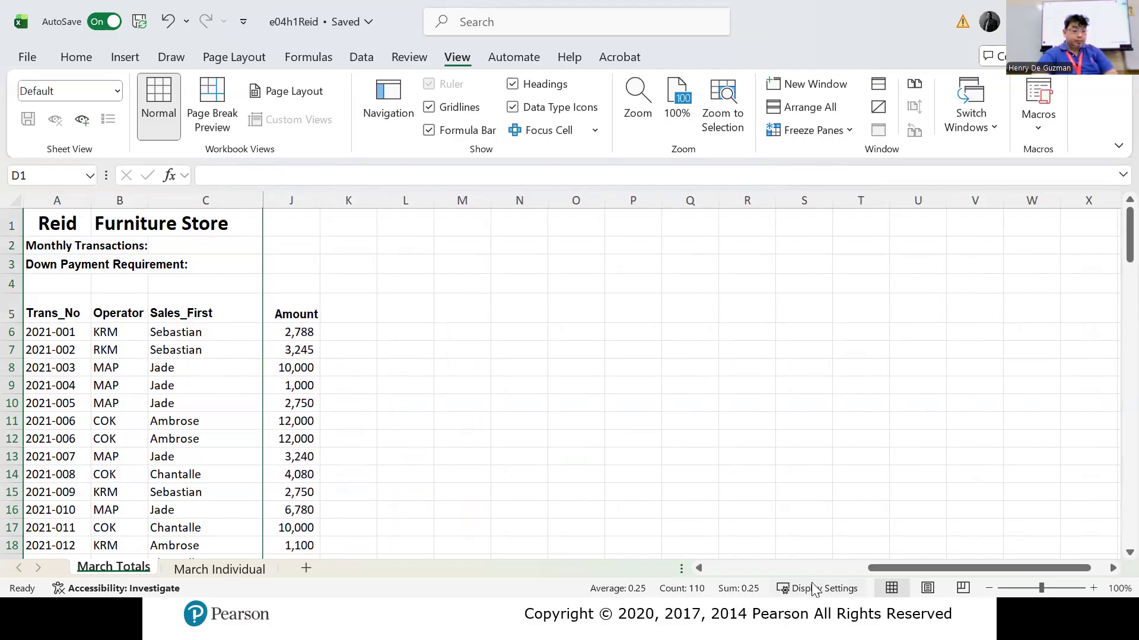
{"action": "left_click", "coordinate": [699, 568]}
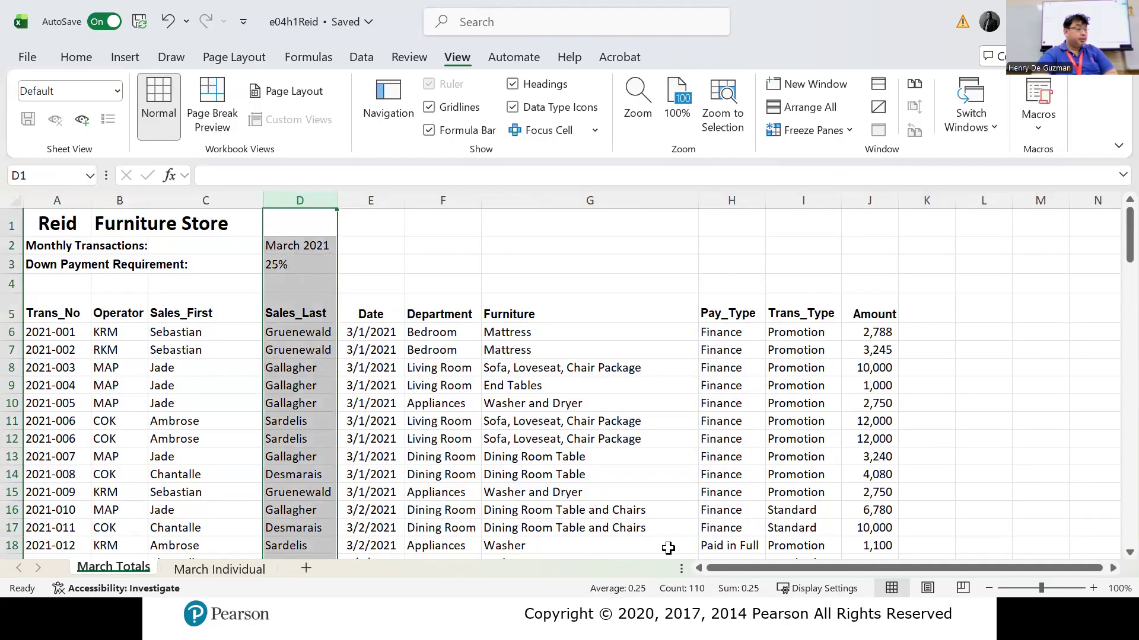
Step: Unfreeze the panes on the March Totals sheet, leaving cell G4 selected
{"action": "left_click", "coordinate": [502, 284]}
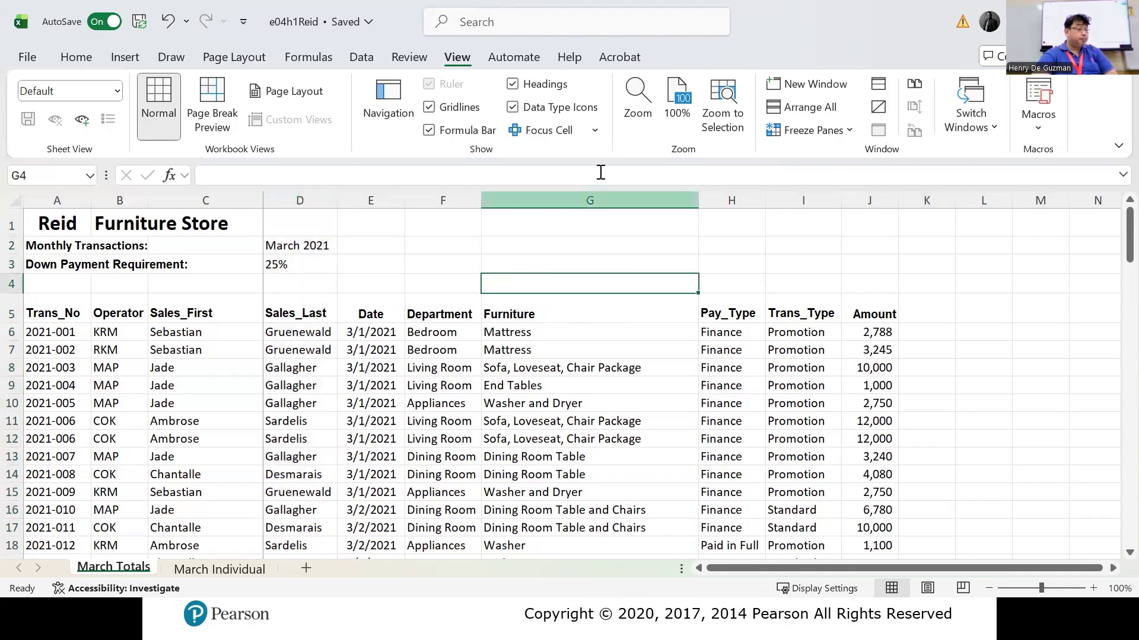
{"action": "left_click", "coordinate": [791, 132]}
{"action": "left_click", "coordinate": [812, 172]}
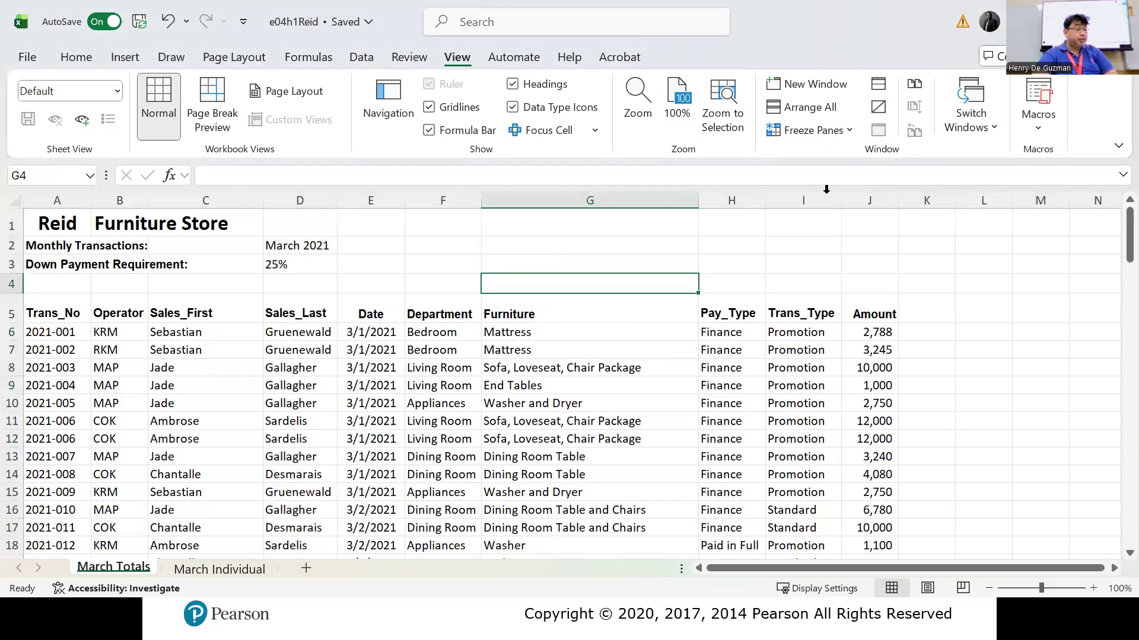
{"action": "left_click", "coordinate": [823, 132]}
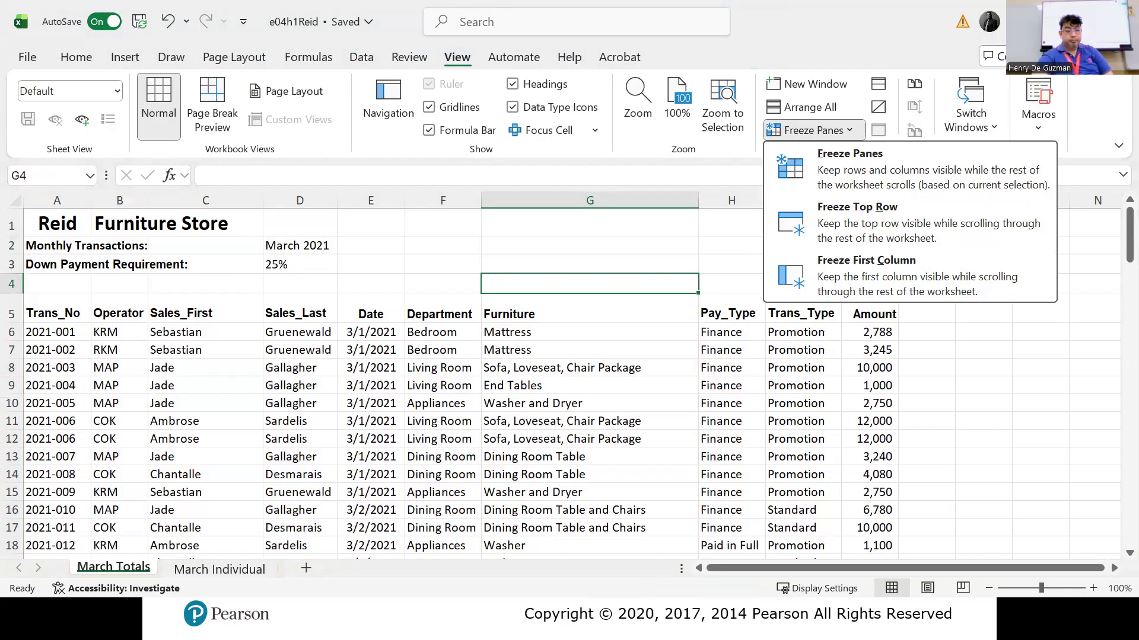
{"action": "key", "text": "Escape"}
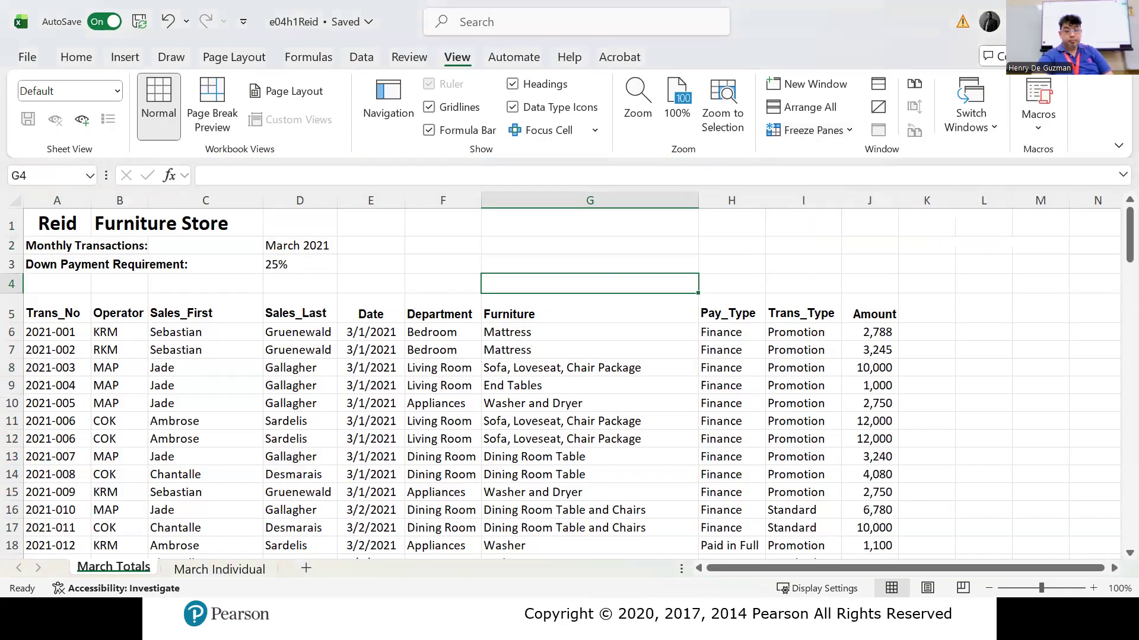
Step: Switch to the slide show and advance past the freezing example to the Printing Large Datasets slide
{"action": "key", "text": "alt+Tab"}
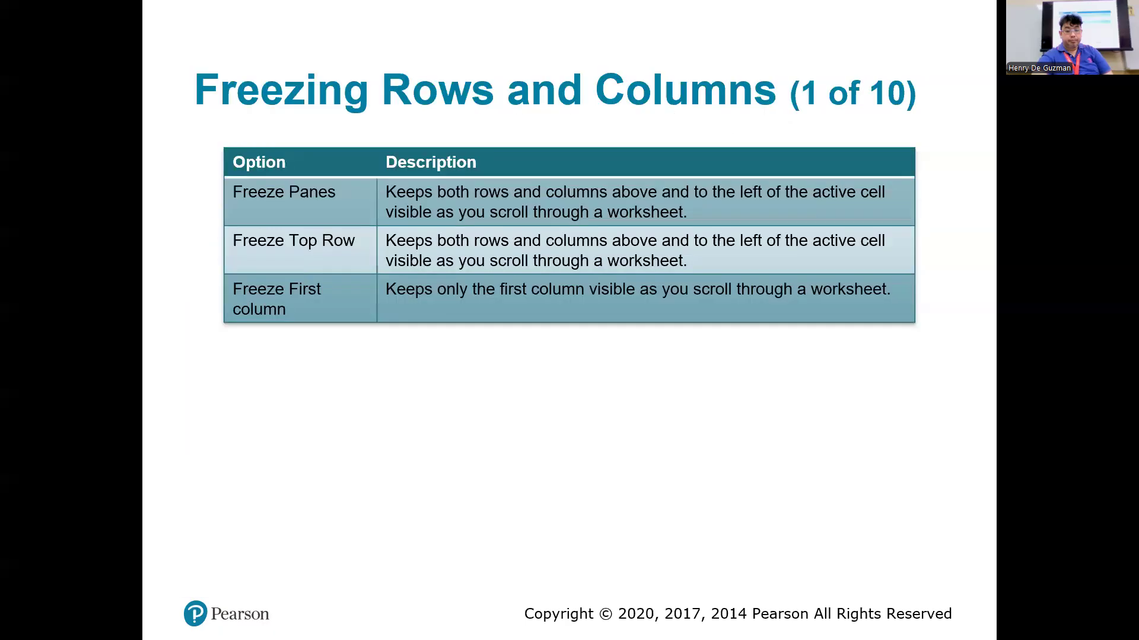
{"action": "key", "text": "Right"}
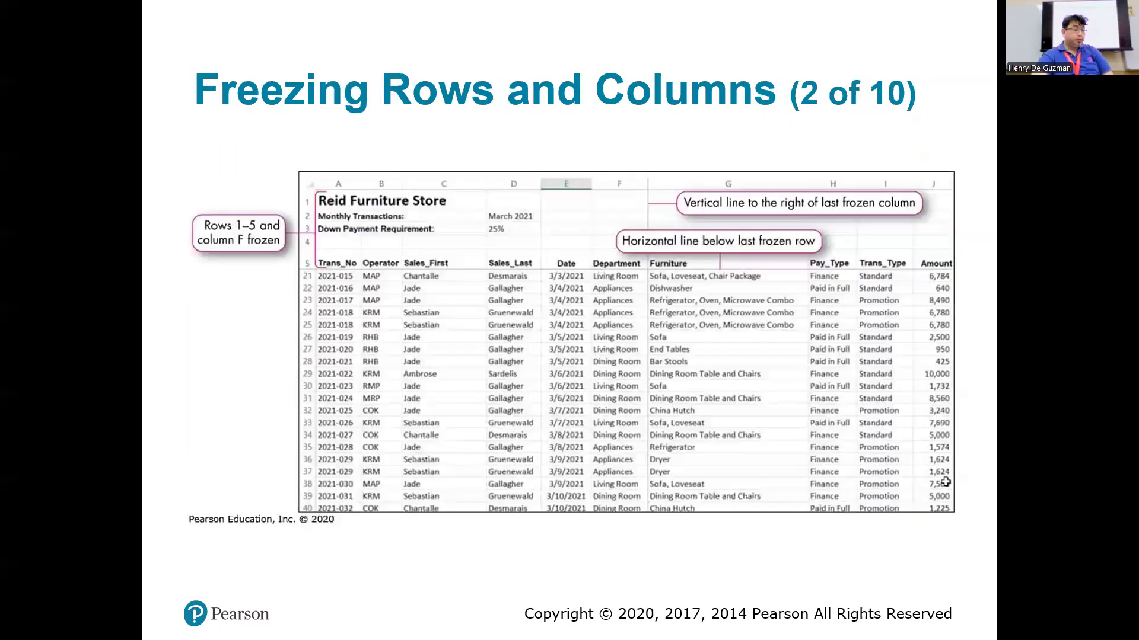
{"action": "key", "text": "Right"}
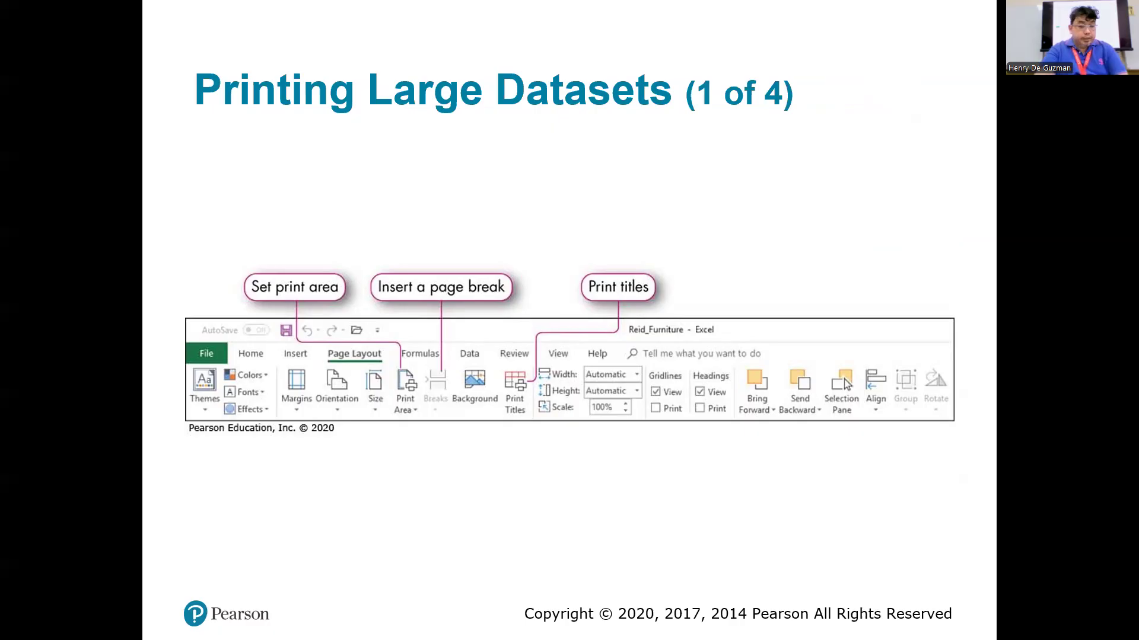
Step: Switch back to the e04h1Reid workbook in Excel and dismiss the system menu covering it
{"action": "key", "text": "super"}
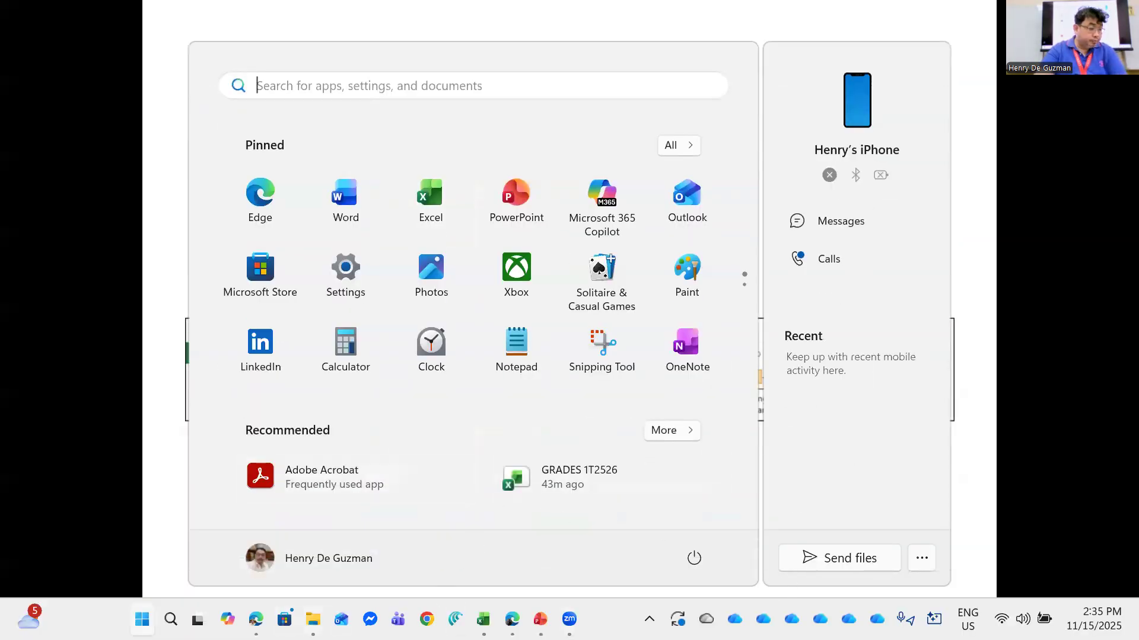
{"action": "mouse_move", "coordinate": [483, 619]}
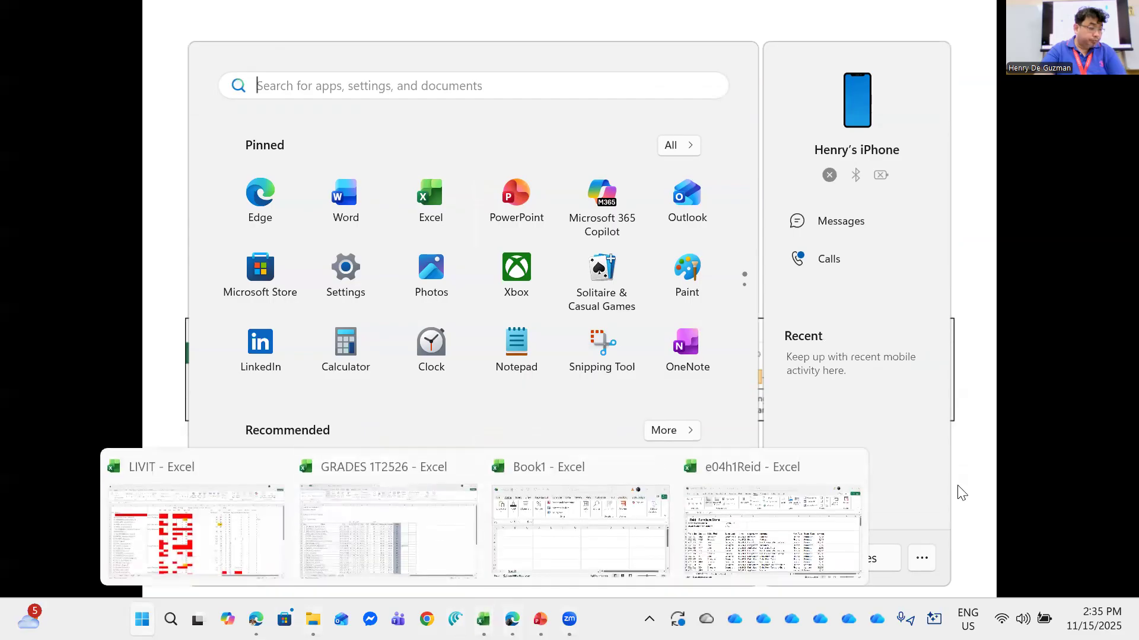
{"action": "left_click", "coordinate": [765, 561]}
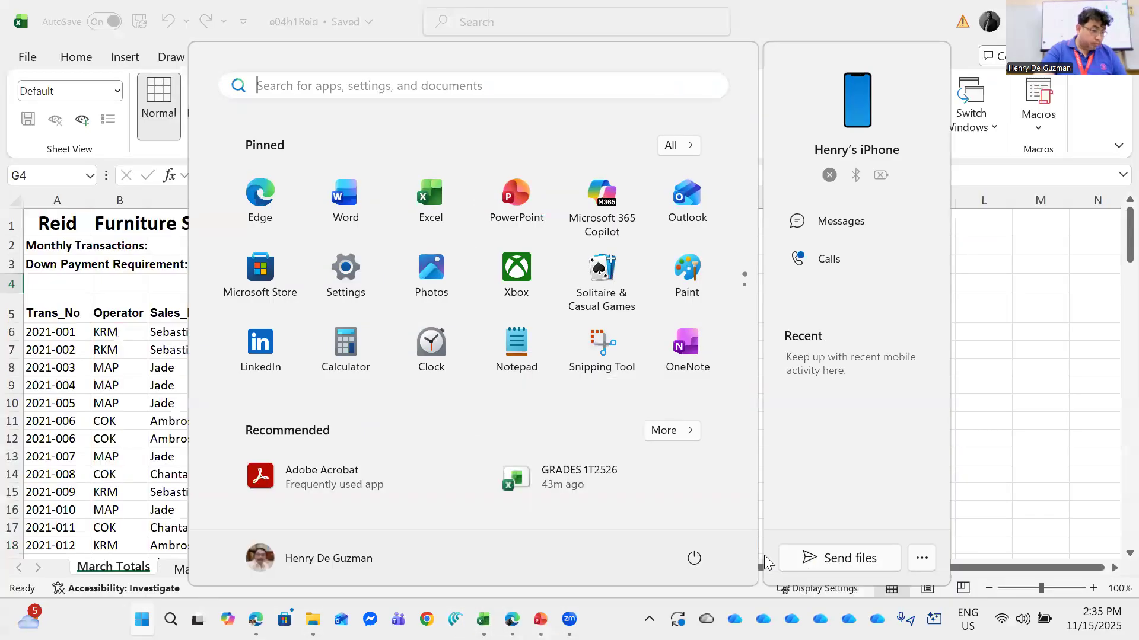
{"action": "left_click", "coordinate": [28, 304]}
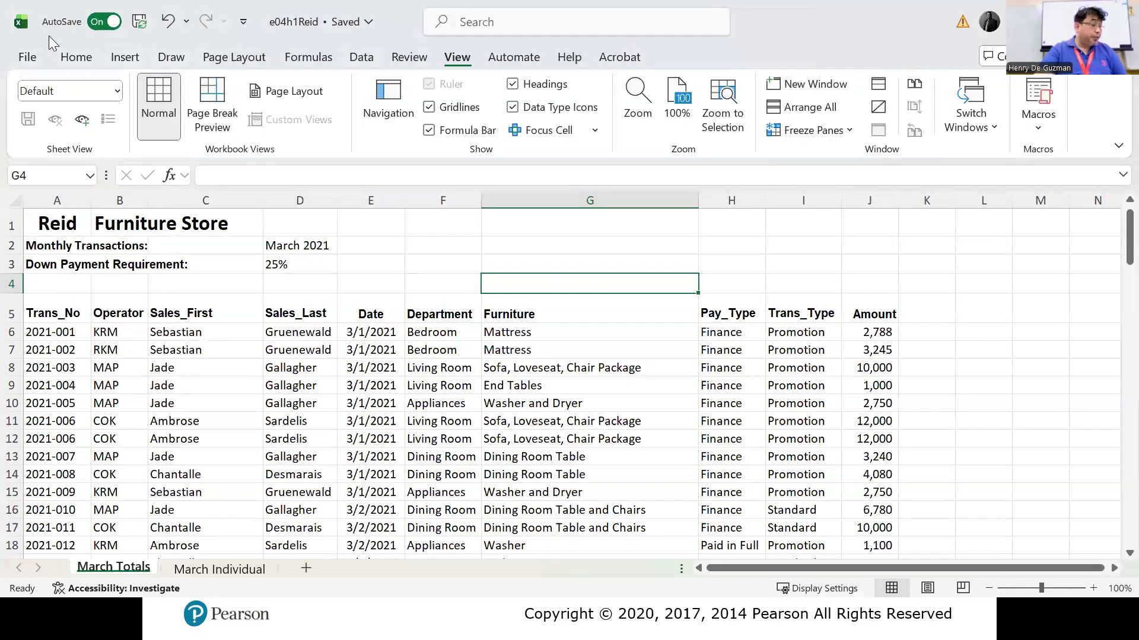
Step: Preview the first two printed pages of the March Totals sheet and return to the worksheet
{"action": "left_click", "coordinate": [35, 50]}
{"action": "left_click", "coordinate": [64, 345]}
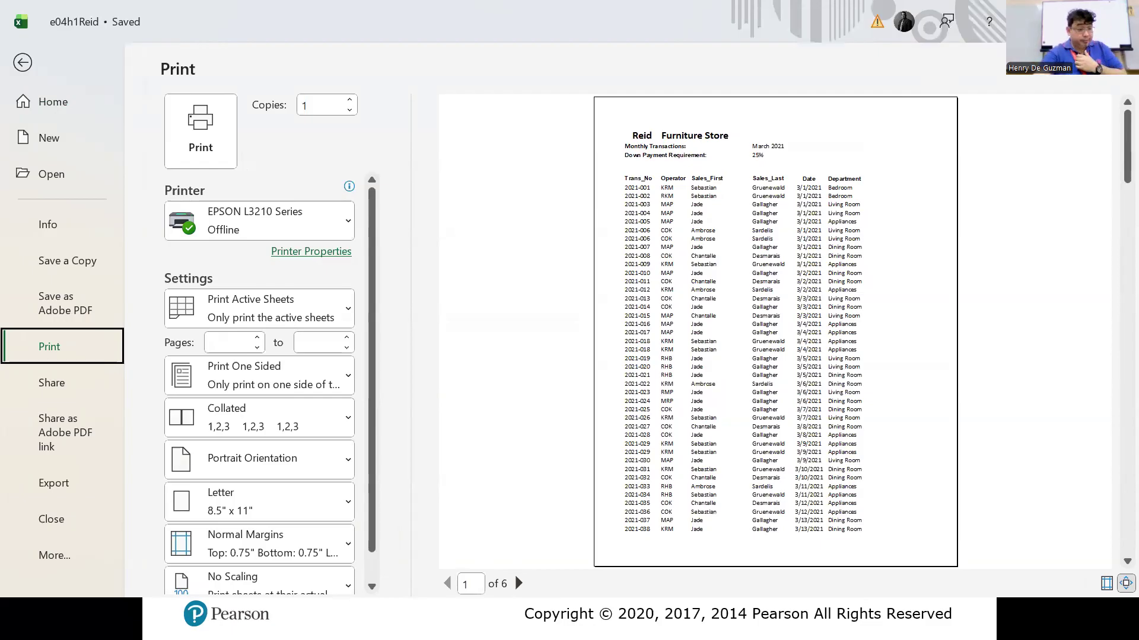
{"action": "scroll", "coordinate": [775, 332], "scroll_direction": "down", "scroll_amount": 1}
{"action": "scroll", "coordinate": [775, 332], "scroll_direction": "up", "scroll_amount": 1}
{"action": "scroll", "coordinate": [775, 332], "scroll_direction": "down", "scroll_amount": 1}
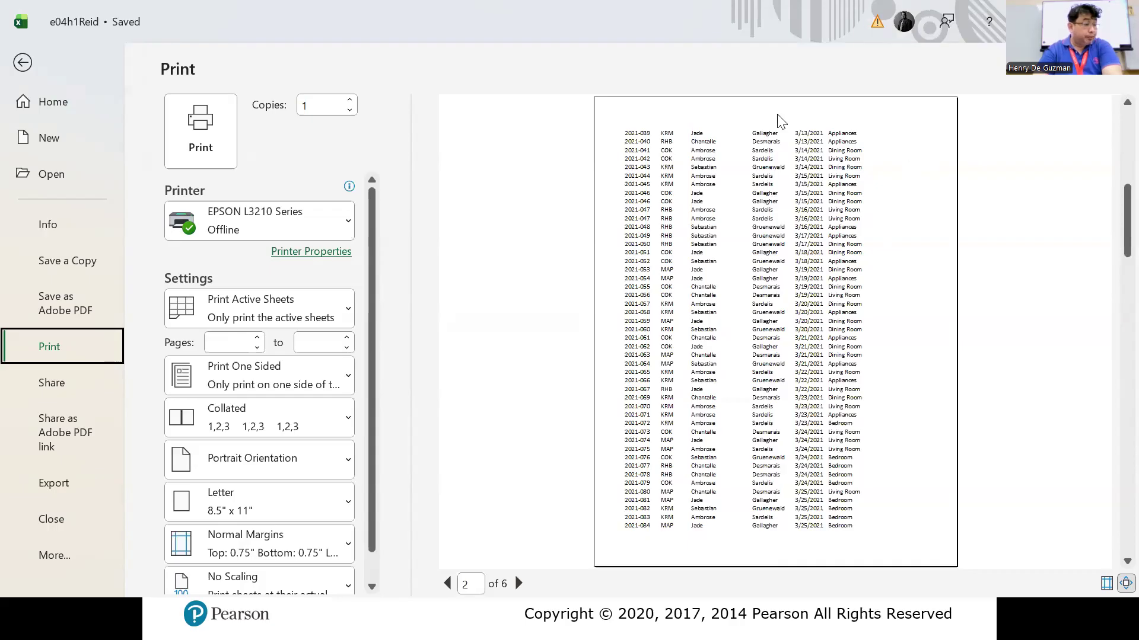
{"action": "left_click", "coordinate": [21, 62]}
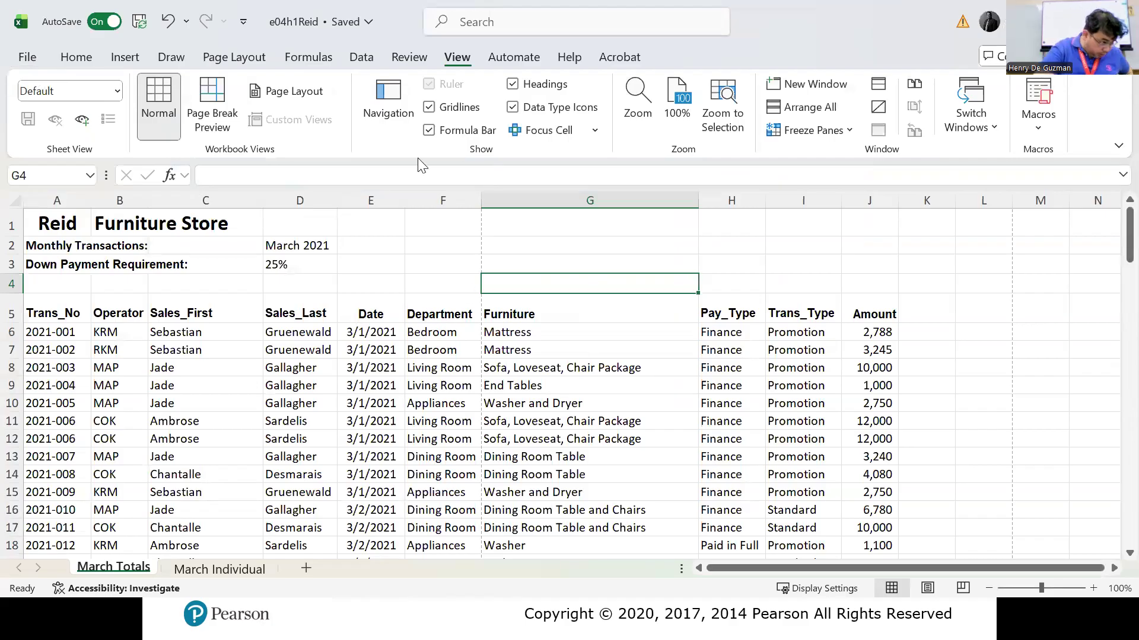
Step: Open the Print Titles settings and compare them with the Printing Large Datasets slide in the slide show
{"action": "left_click", "coordinate": [235, 57]}
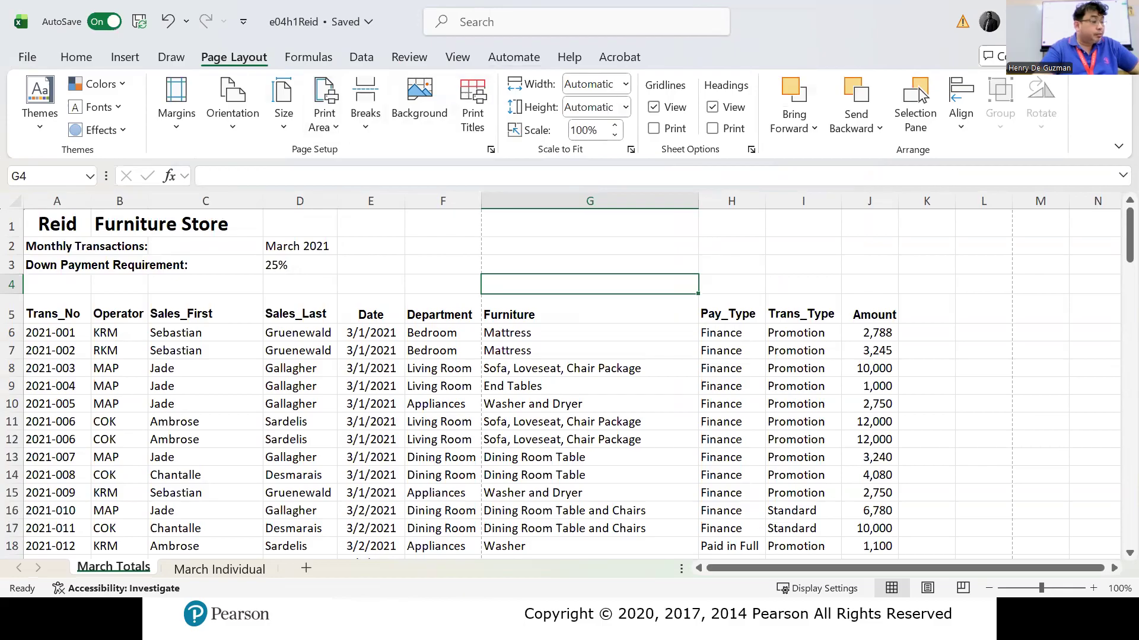
{"action": "left_click", "coordinate": [473, 104]}
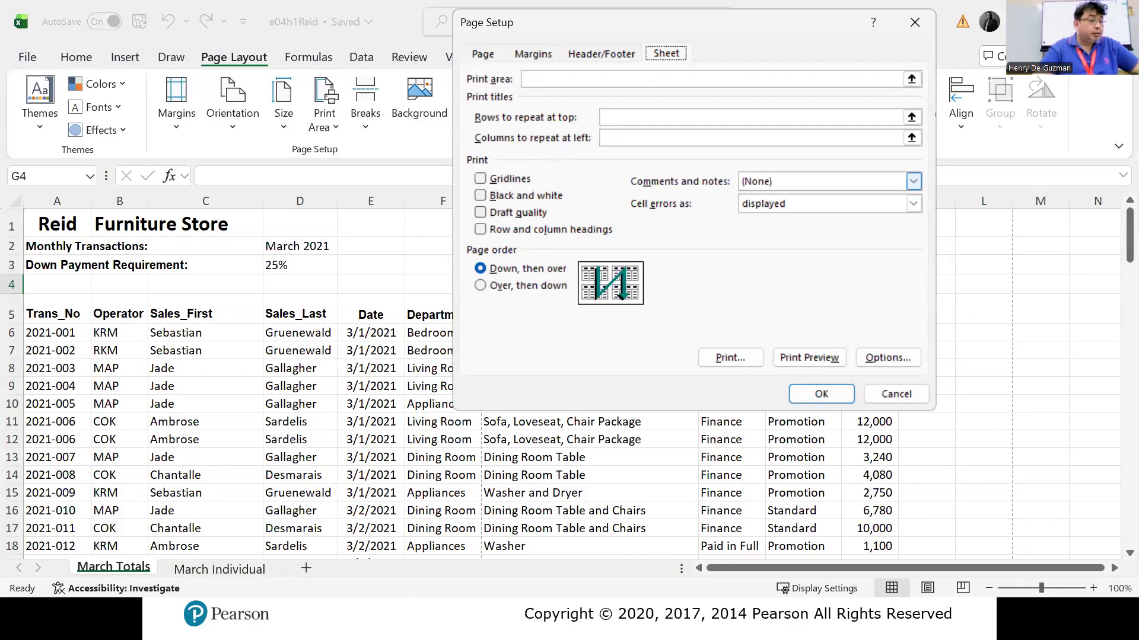
{"action": "key", "text": "alt+Tab"}
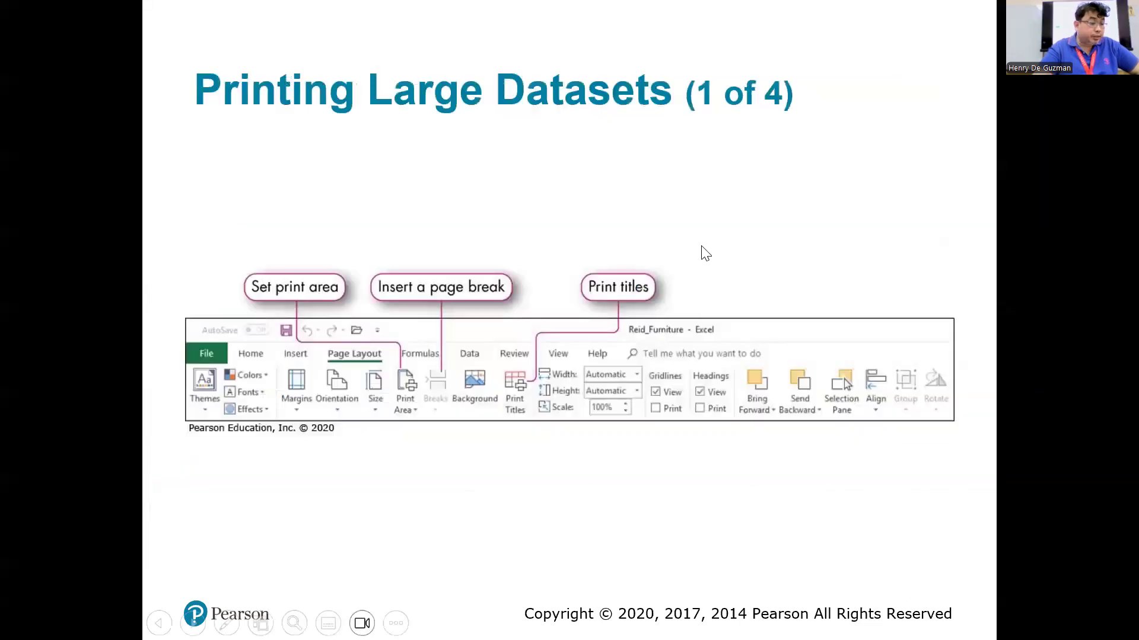
{"action": "scroll", "coordinate": [702, 253], "scroll_direction": "up", "scroll_amount": 1}
{"action": "key", "text": "alt+Tab"}
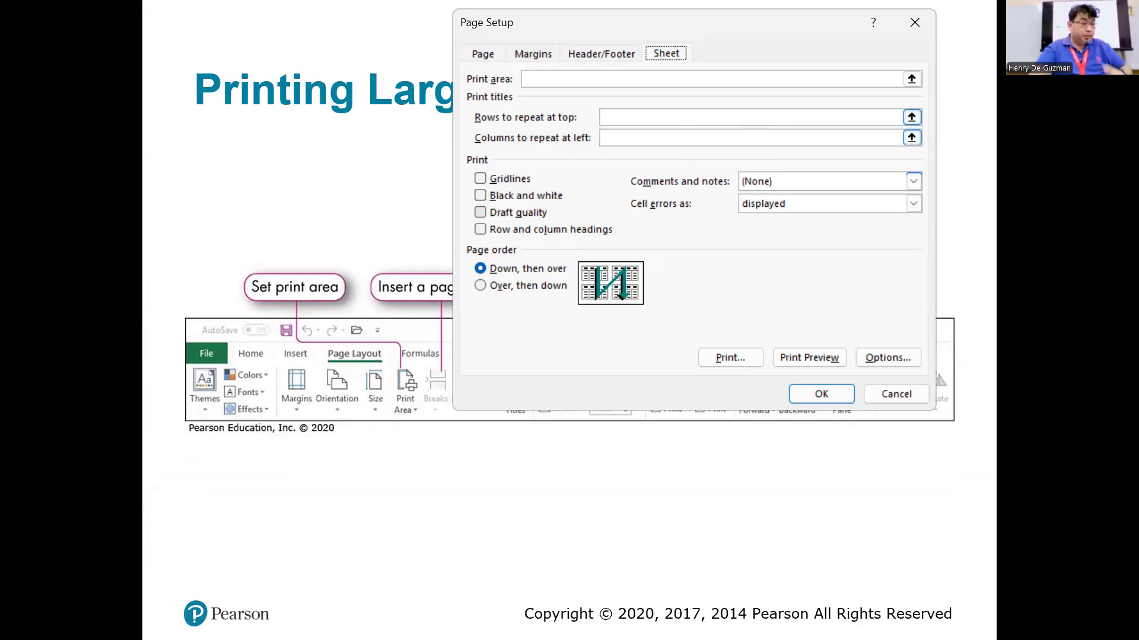
Step: Start choosing the rows to repeat at top, bringing the e04h1Reid workbook forward and moving the Page Setup box closer to the data
{"action": "left_click", "coordinate": [750, 117]}
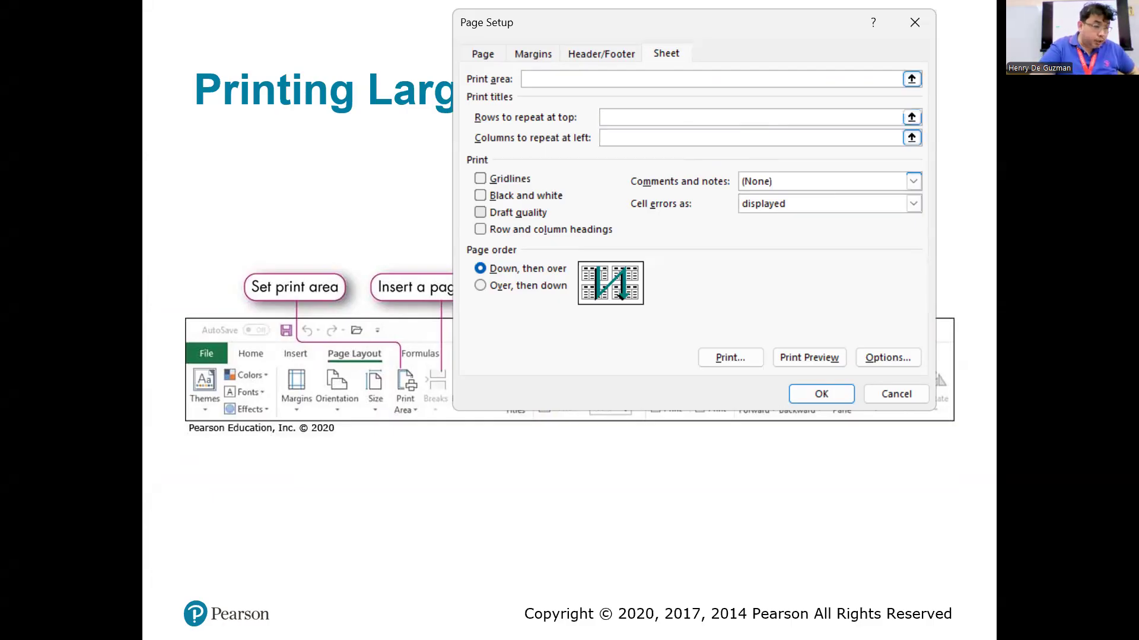
{"action": "left_click", "coordinate": [912, 119]}
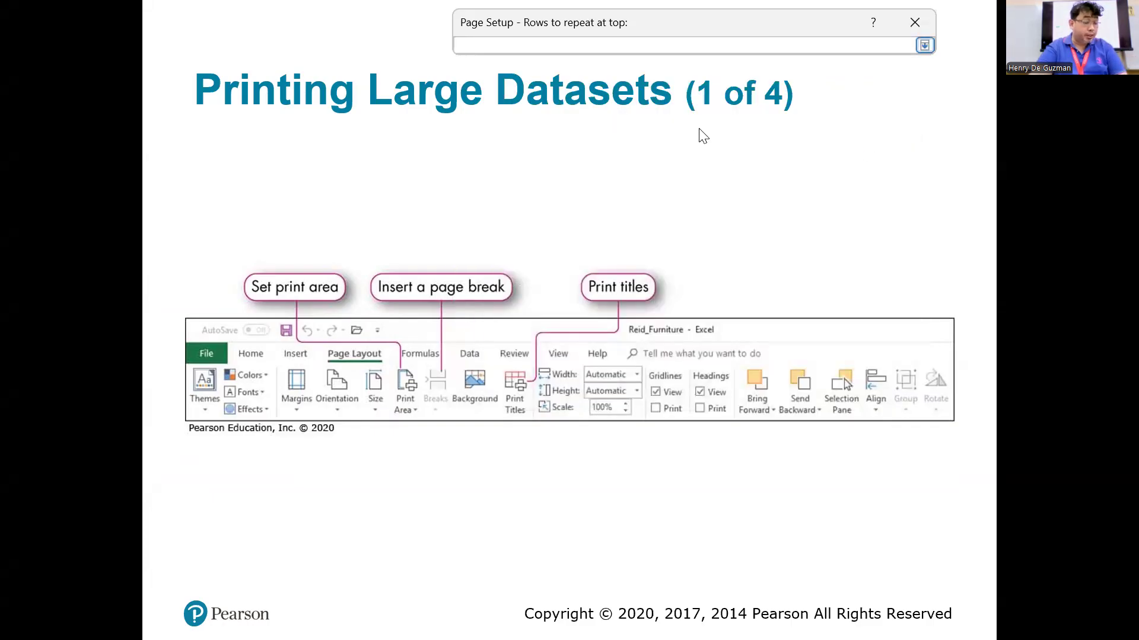
{"action": "key", "text": "super"}
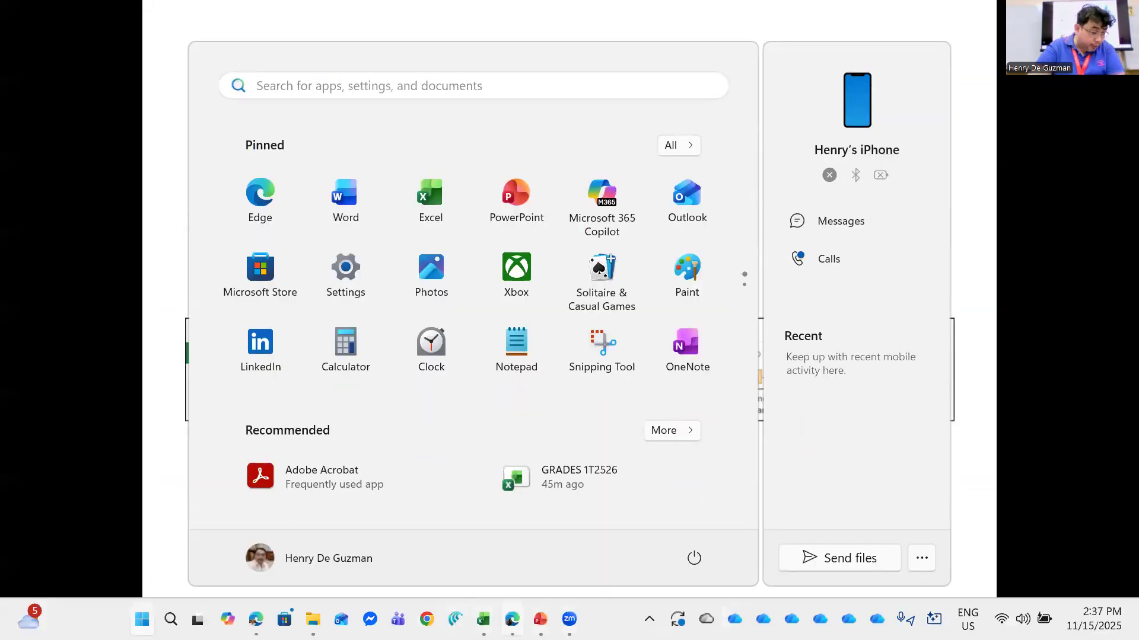
{"action": "mouse_move", "coordinate": [483, 619]}
{"action": "left_click", "coordinate": [771, 529]}
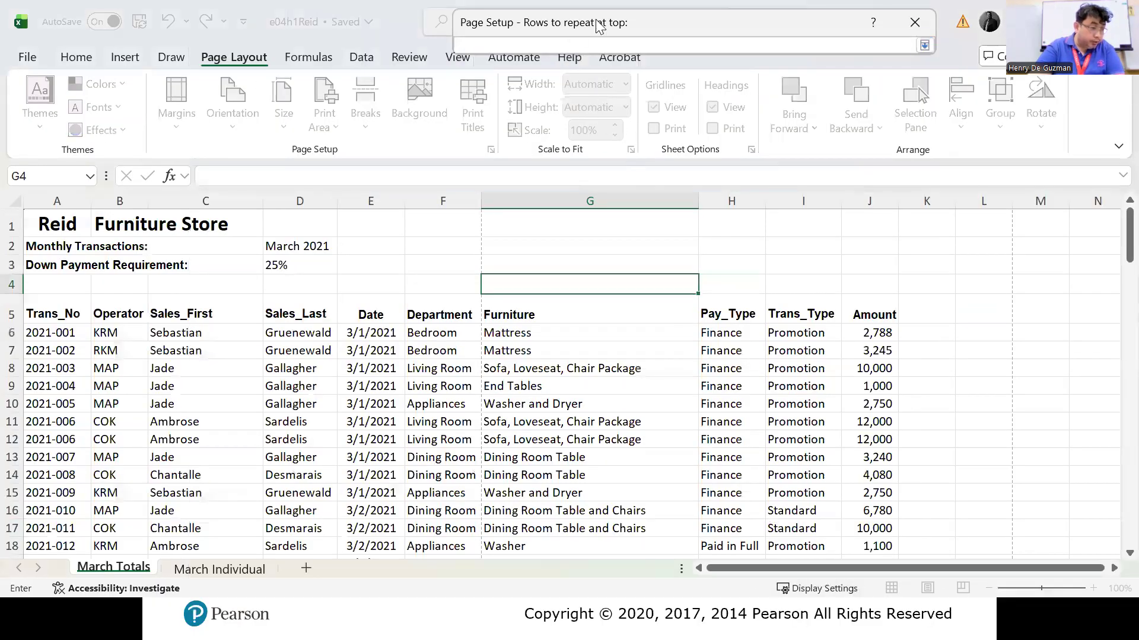
{"action": "left_click_drag", "start_coordinate": [593, 32], "coordinate": [642, 141]}
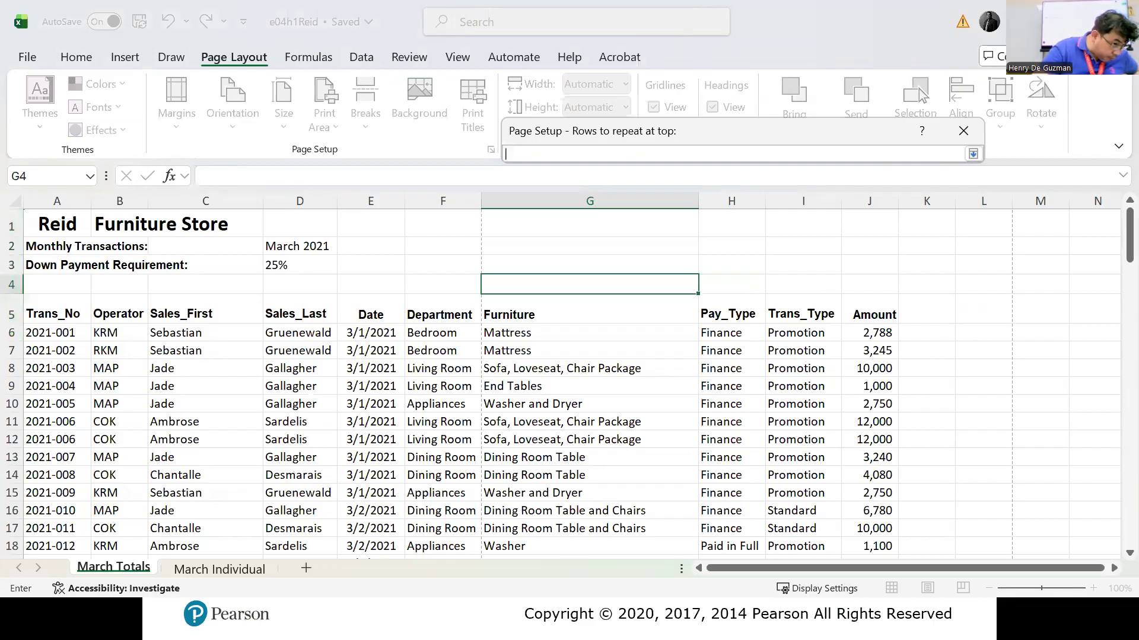
Step: Try to set rows 1 through 5 as the rows to repeat at top
{"action": "left_click", "coordinate": [11, 226]}
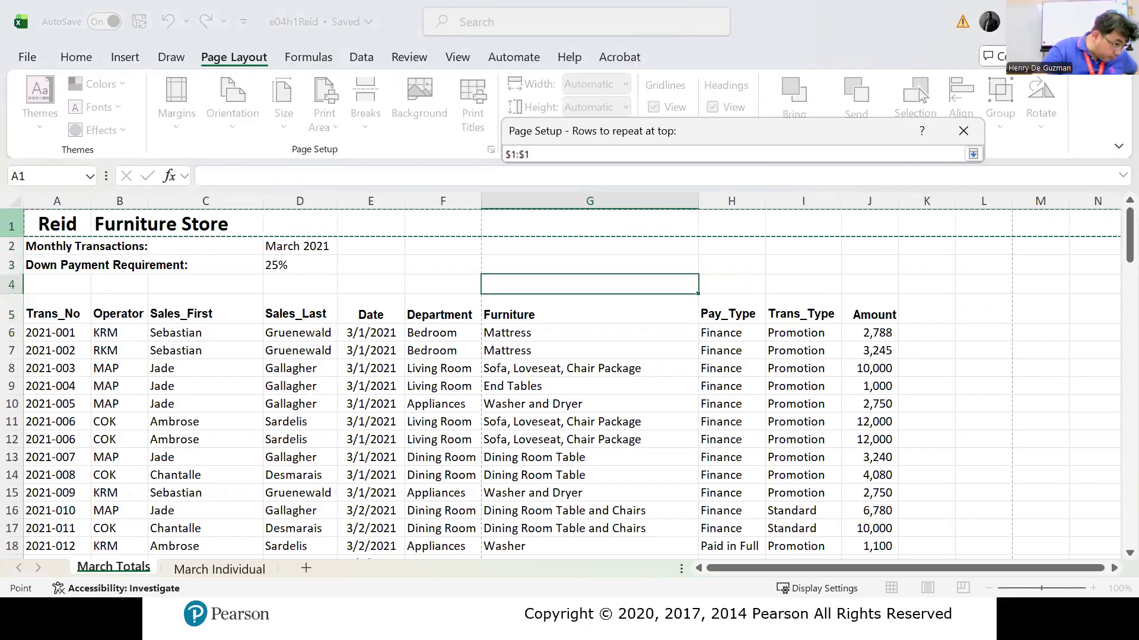
{"action": "left_click_drag", "start_coordinate": [11, 226], "coordinate": [12, 286]}
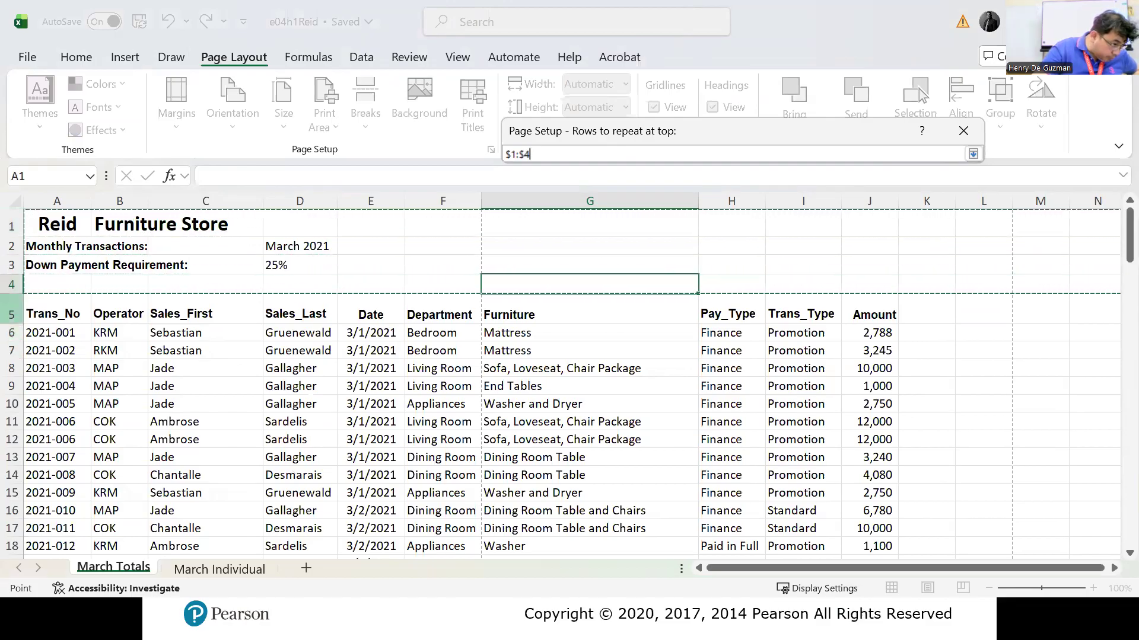
{"action": "key", "text": "BackSpace"}
{"action": "type", "text": "5"}
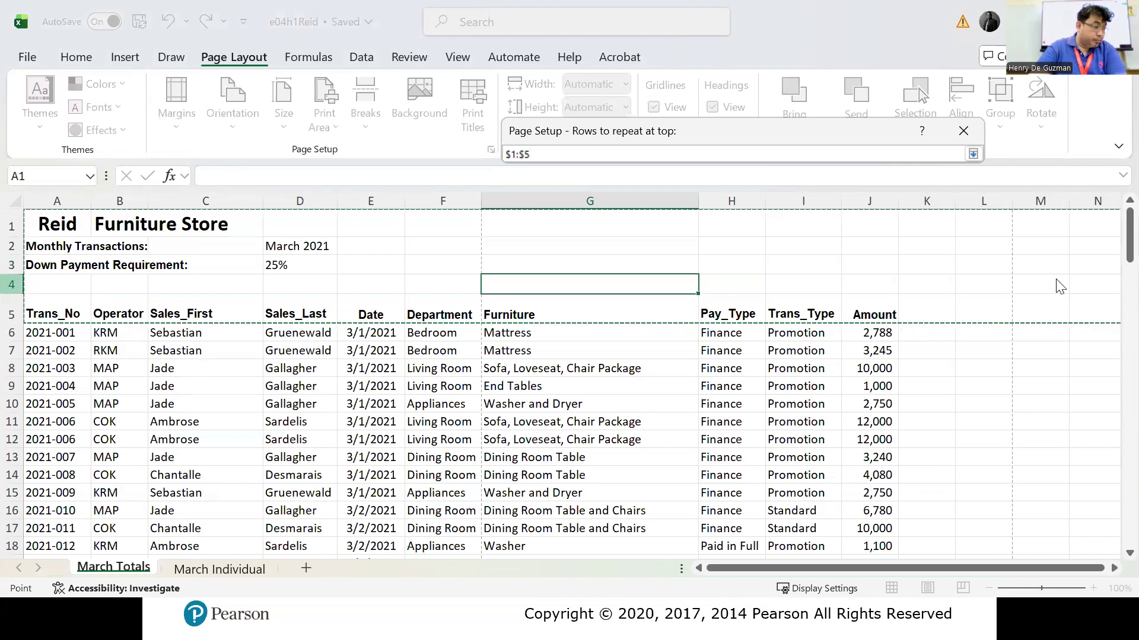
{"action": "left_click", "coordinate": [11, 246]}
{"action": "left_click", "coordinate": [973, 153]}
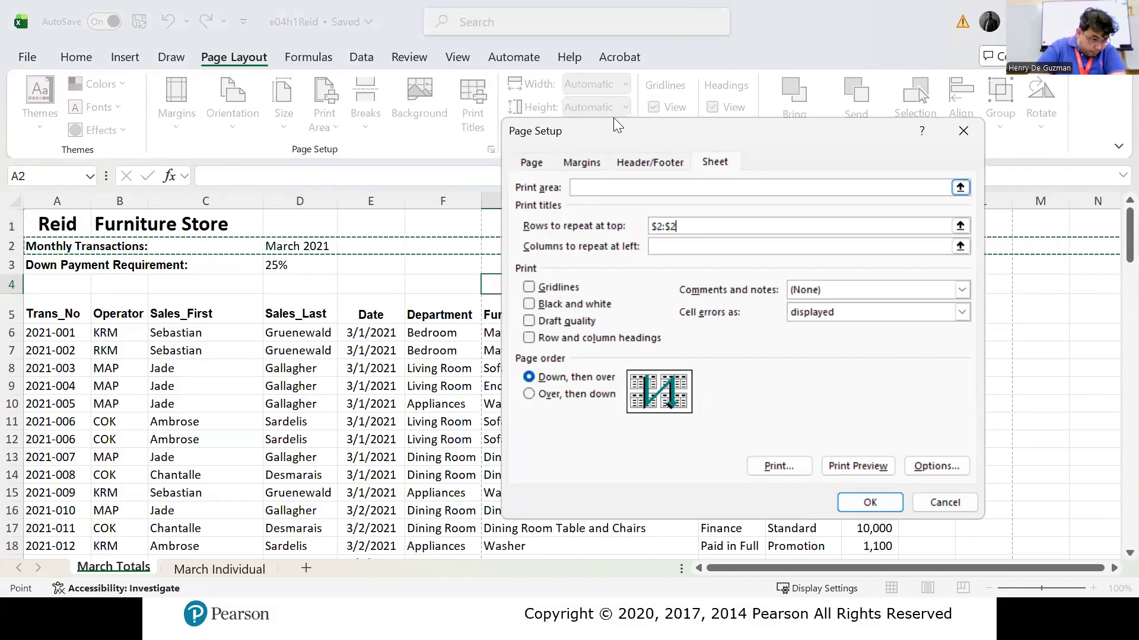
Step: Set the print titles to repeat rows $1:$5 at the top of each page and apply the page setup
{"action": "left_click", "coordinate": [959, 226]}
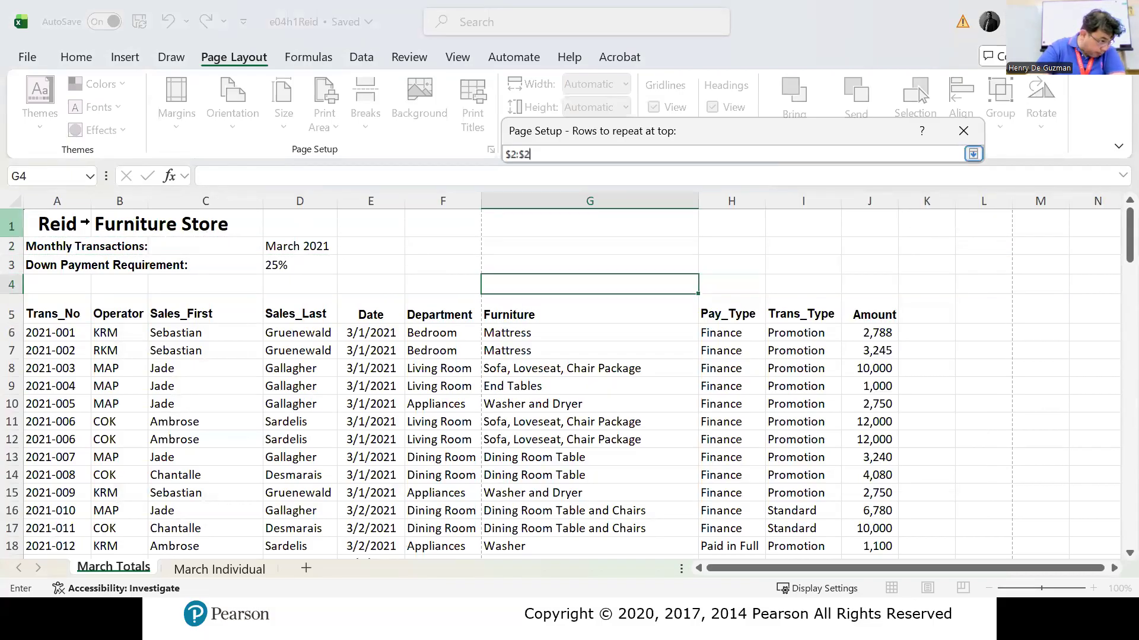
{"action": "left_click_drag", "start_coordinate": [102, 224], "coordinate": [110, 308]}
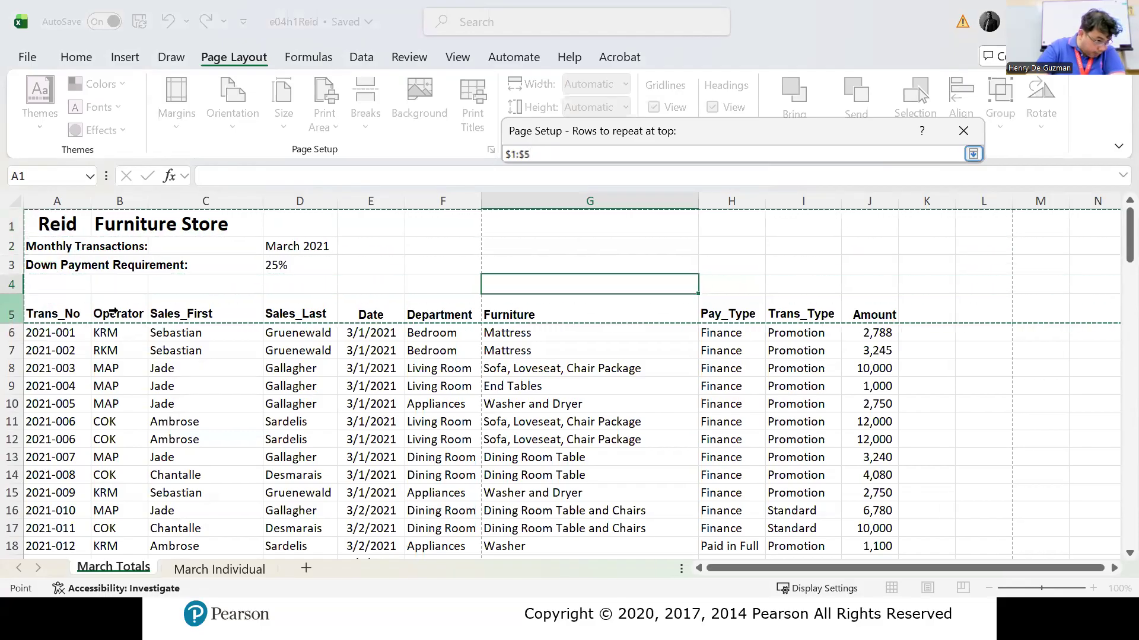
{"action": "left_click", "coordinate": [973, 154]}
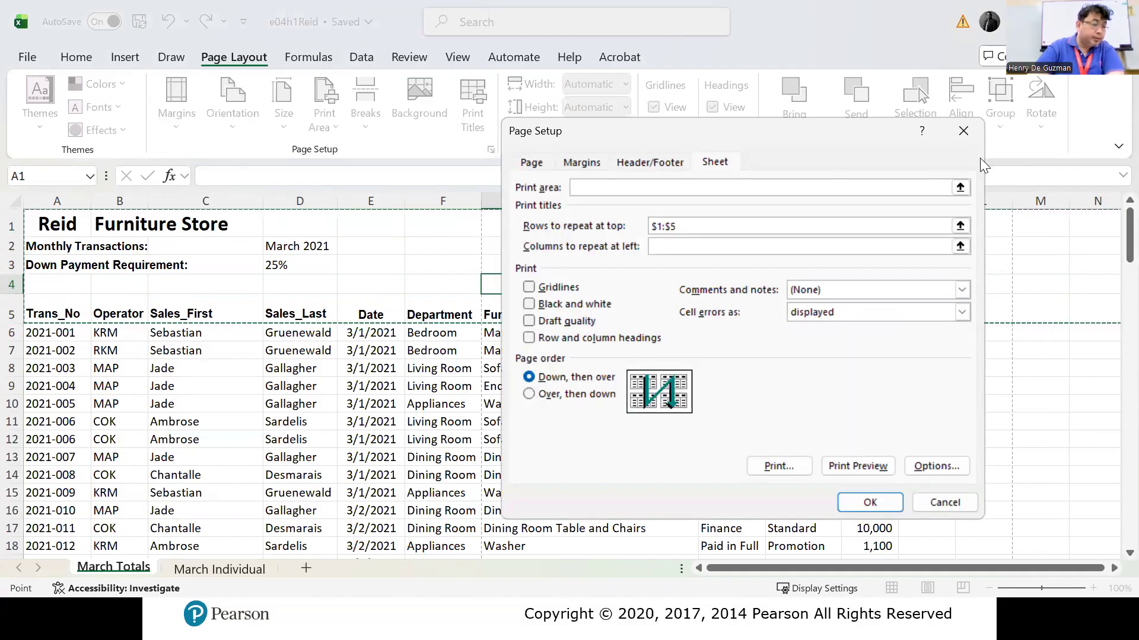
{"action": "left_click", "coordinate": [861, 503]}
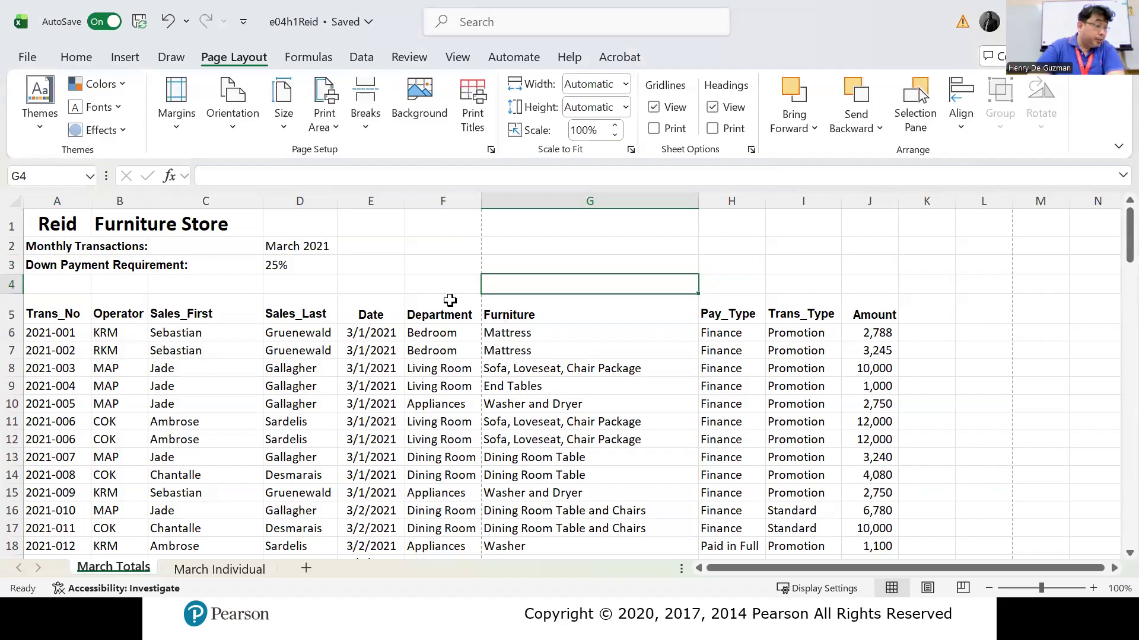
Step: Check the repeated title rows across the pages of the print preview and return to the worksheet
{"action": "left_click", "coordinate": [27, 58]}
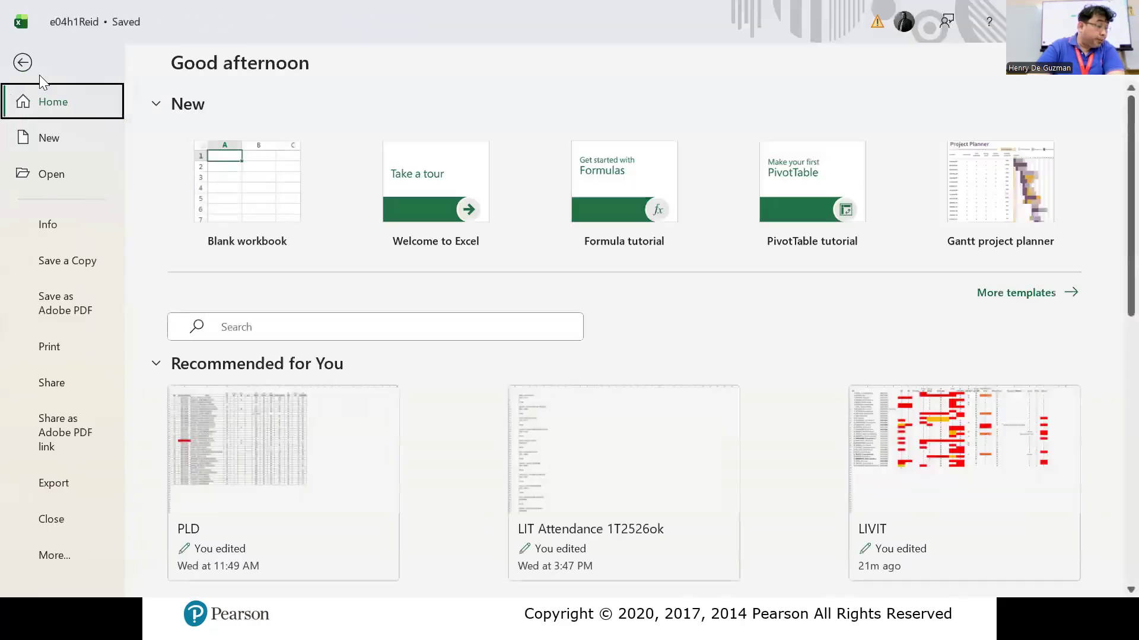
{"action": "left_click", "coordinate": [58, 351]}
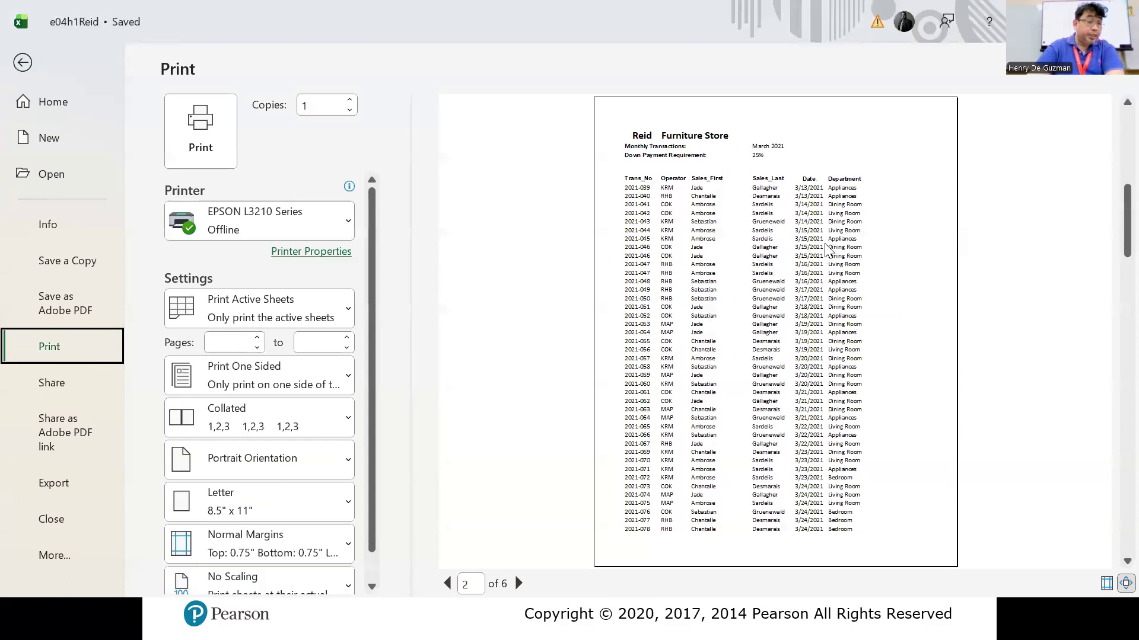
{"action": "scroll", "coordinate": [827, 249], "scroll_direction": "up", "scroll_amount": 1}
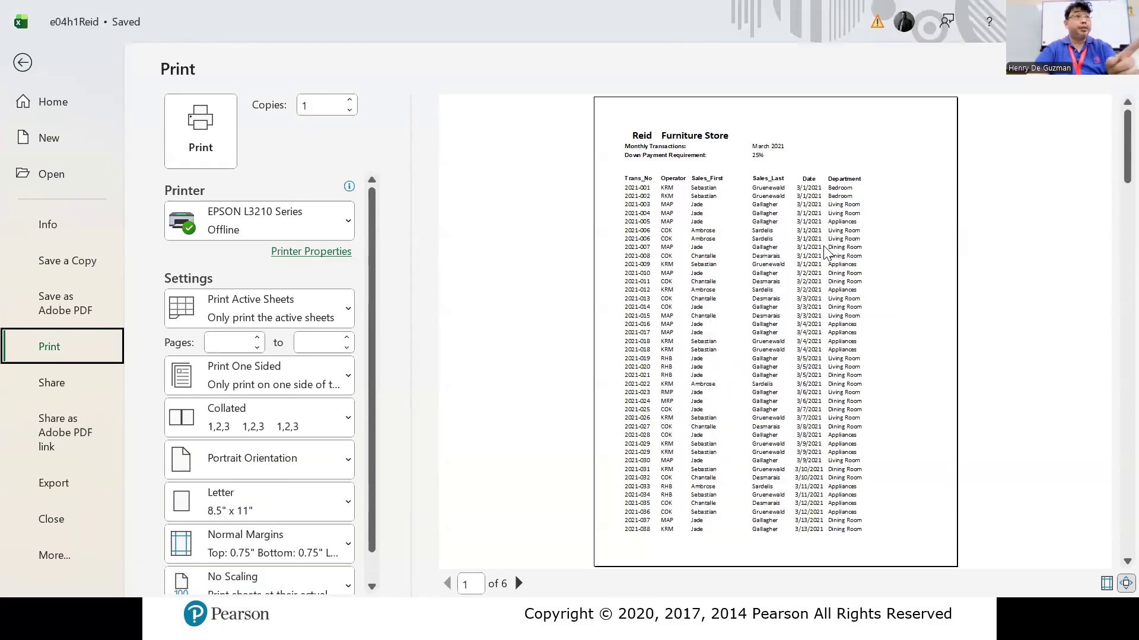
{"action": "scroll", "coordinate": [824, 248], "scroll_direction": "down", "scroll_amount": 1}
{"action": "scroll", "coordinate": [827, 252], "scroll_direction": "down", "scroll_amount": 2}
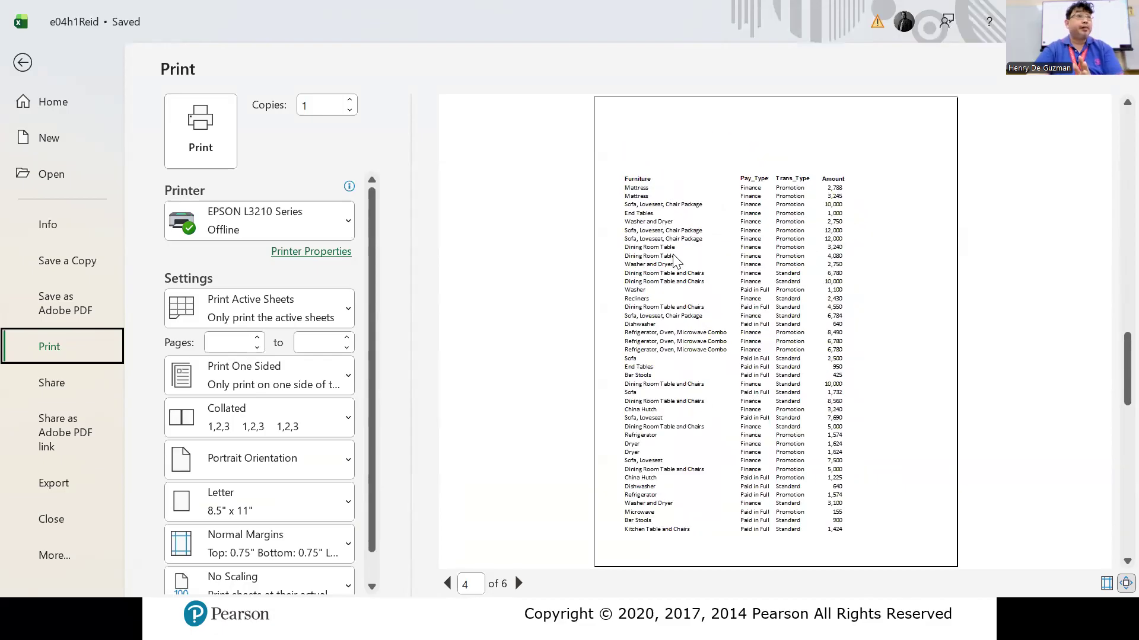
{"action": "scroll", "coordinate": [676, 261], "scroll_direction": "up", "scroll_amount": 3}
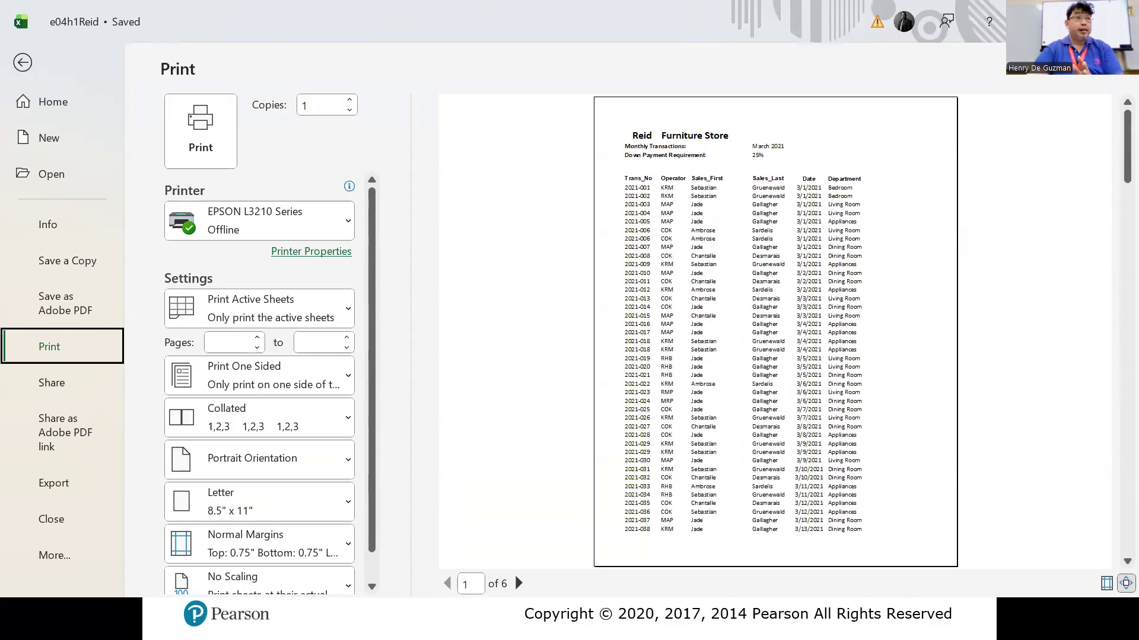
{"action": "scroll", "coordinate": [676, 261], "scroll_direction": "down", "scroll_amount": 2}
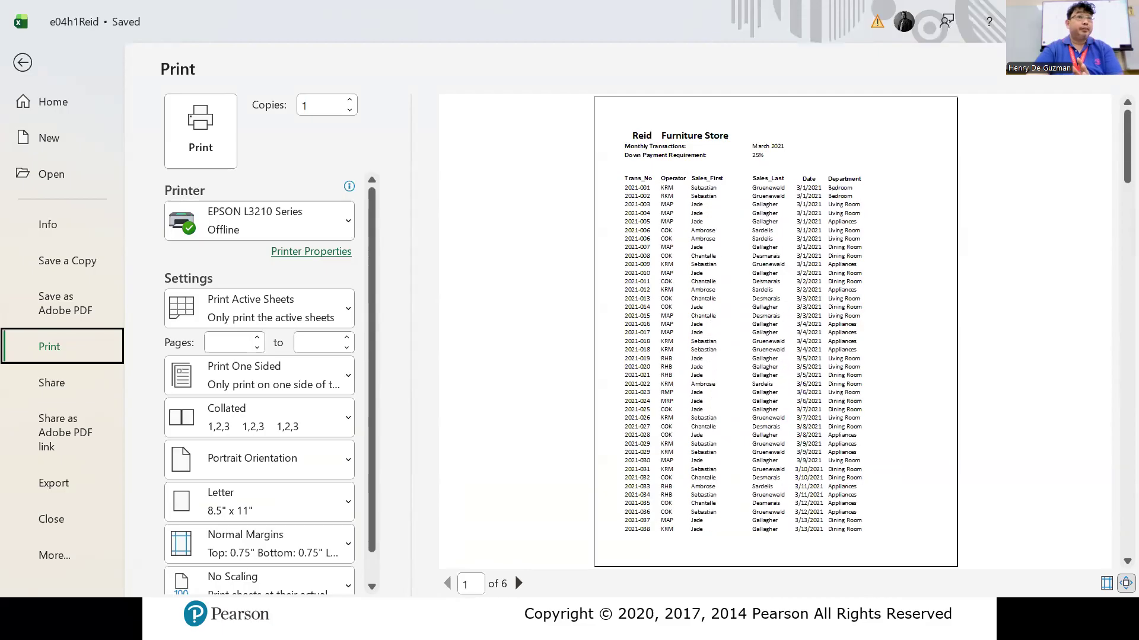
{"action": "scroll", "coordinate": [775, 332], "scroll_direction": "down", "scroll_amount": 3}
{"action": "scroll", "coordinate": [775, 332], "scroll_direction": "up", "scroll_amount": 2}
{"action": "scroll", "coordinate": [775, 333], "scroll_direction": "up", "scroll_amount": 3}
{"action": "scroll", "coordinate": [776, 332], "scroll_direction": "down", "scroll_amount": 5}
{"action": "scroll", "coordinate": [775, 332], "scroll_direction": "up", "scroll_amount": 5}
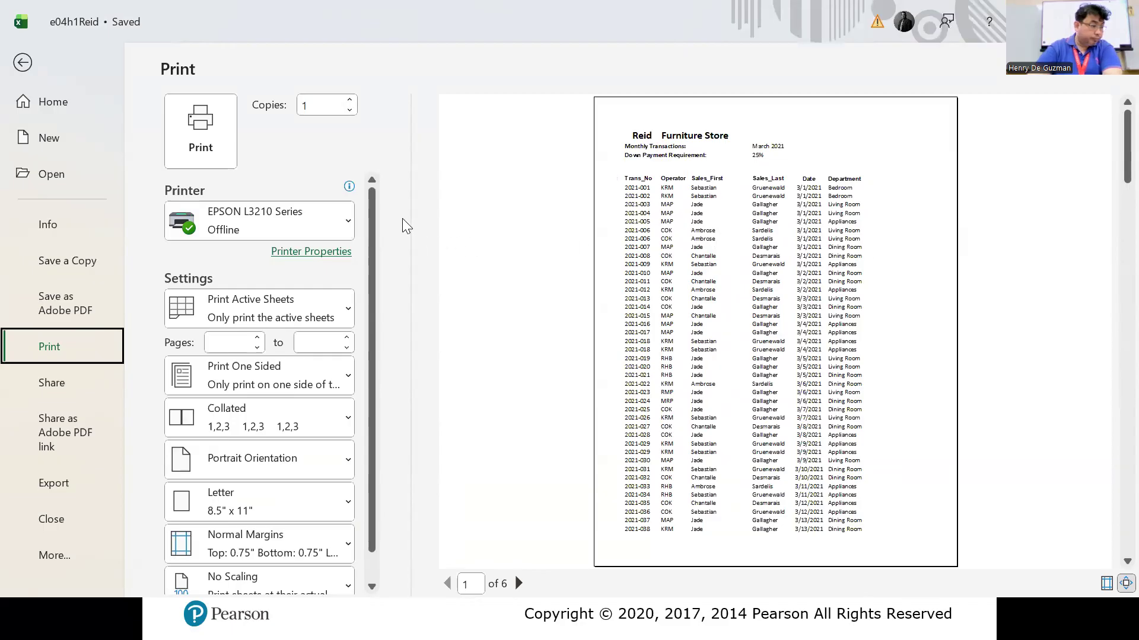
{"action": "left_click", "coordinate": [29, 61]}
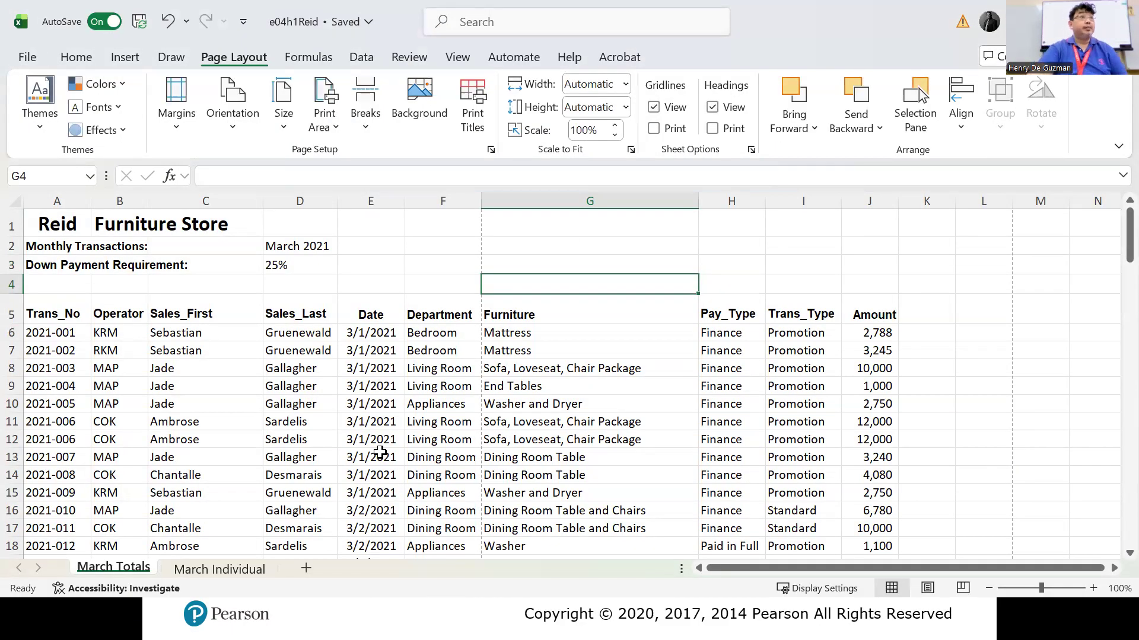
Step: Set the range A1:F26 on March Totals as the print area
{"action": "left_click", "coordinate": [198, 272]}
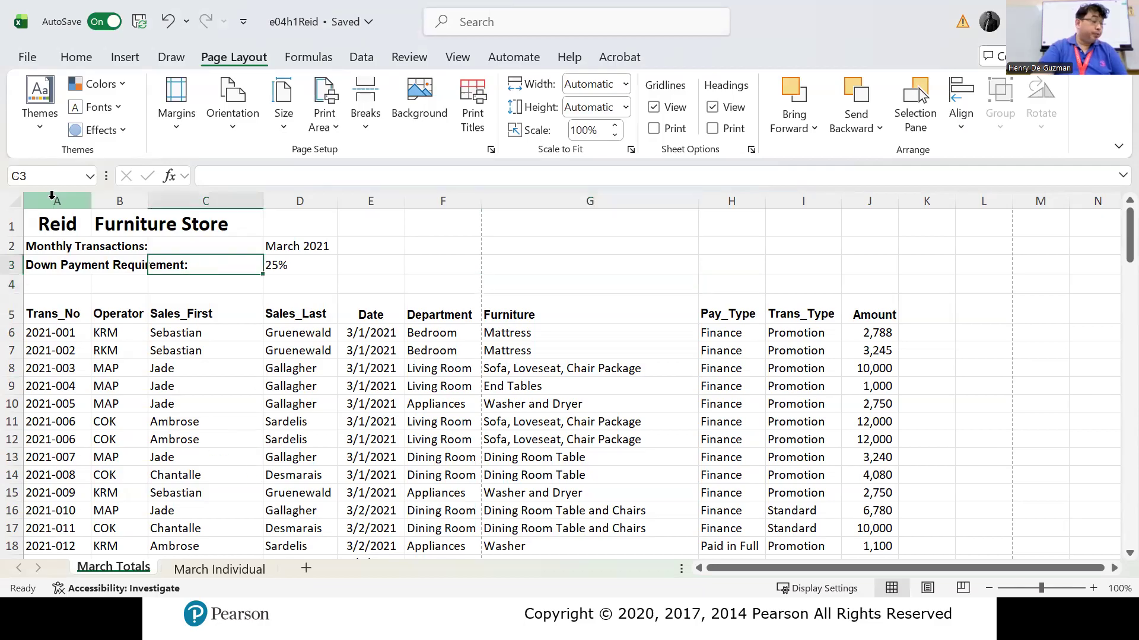
{"action": "left_click_drag", "start_coordinate": [56, 225], "coordinate": [407, 356]}
{"action": "scroll", "coordinate": [768, 346], "scroll_direction": "up", "scroll_amount": 5}
{"action": "scroll", "coordinate": [768, 346], "scroll_direction": "down", "scroll_amount": 2}
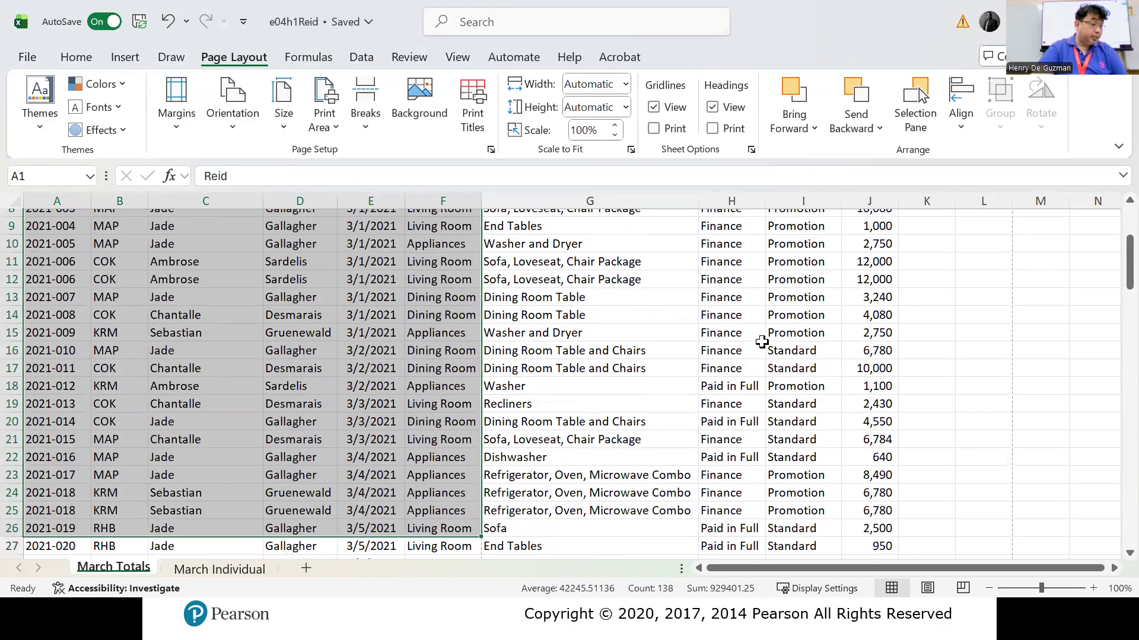
{"action": "scroll", "coordinate": [744, 335], "scroll_direction": "up", "scroll_amount": 3}
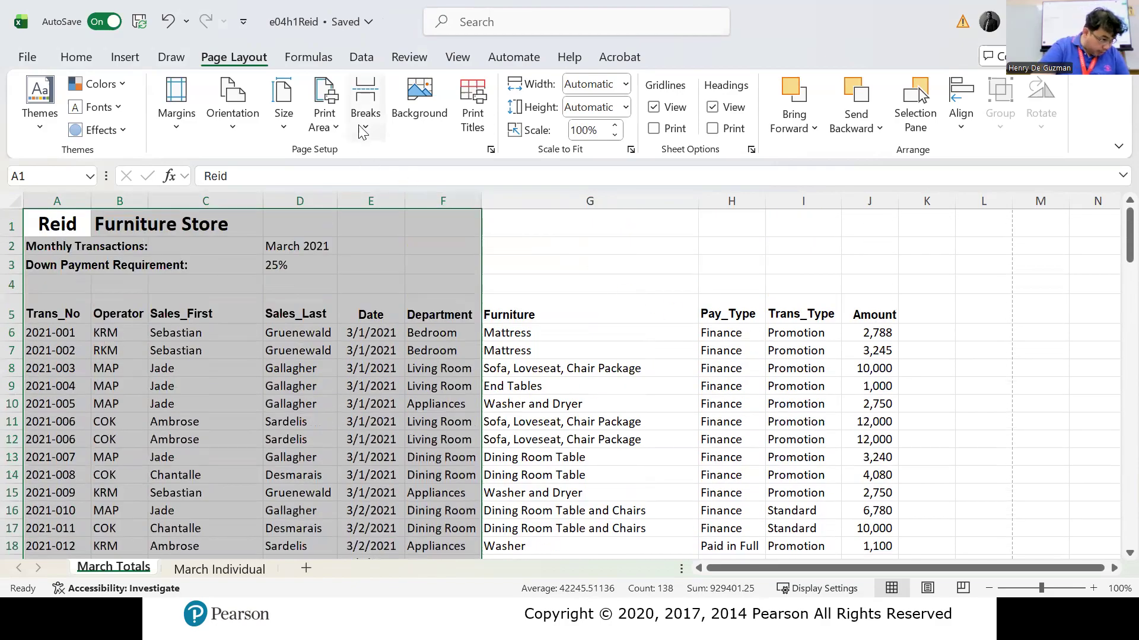
{"action": "left_click", "coordinate": [325, 112]}
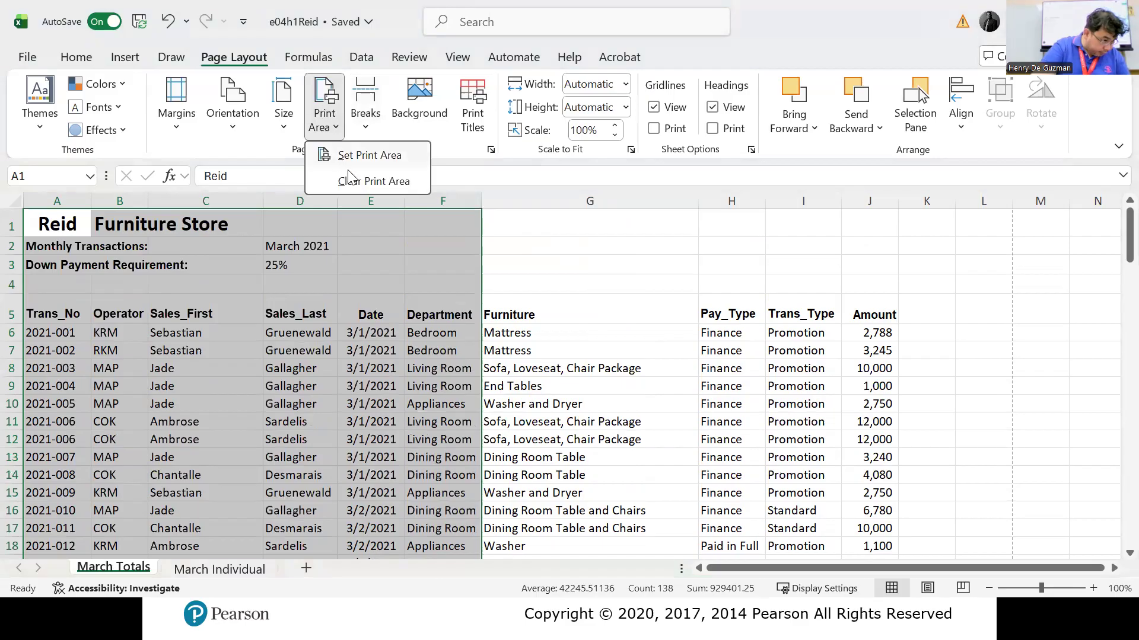
{"action": "left_click", "coordinate": [363, 157]}
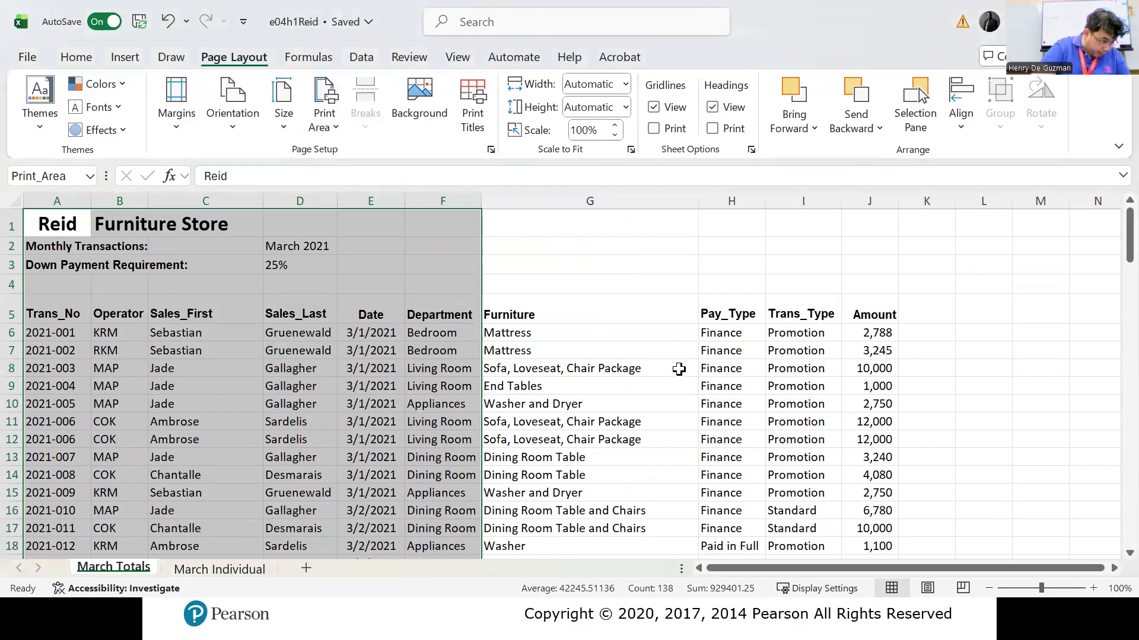
Step: Preview the printout of the print area, then return to the sheet and check where the area ends
{"action": "left_click", "coordinate": [27, 57]}
{"action": "left_click", "coordinate": [87, 352]}
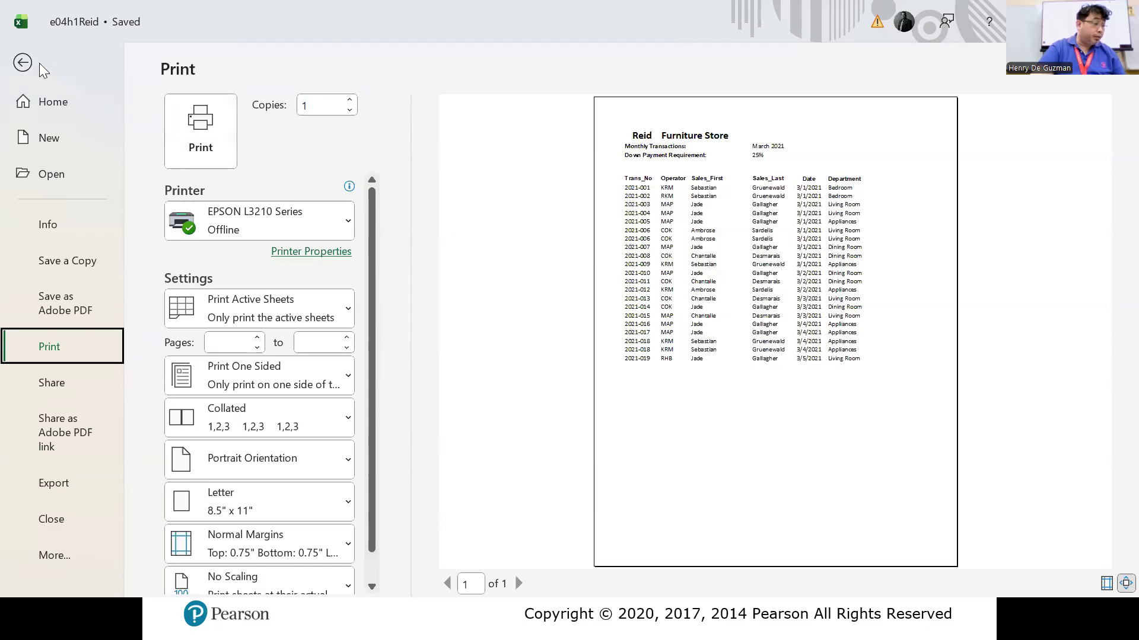
{"action": "left_click", "coordinate": [24, 63]}
{"action": "scroll", "coordinate": [510, 403], "scroll_direction": "up", "scroll_amount": 2}
{"action": "scroll", "coordinate": [427, 420], "scroll_direction": "down", "scroll_amount": 4}
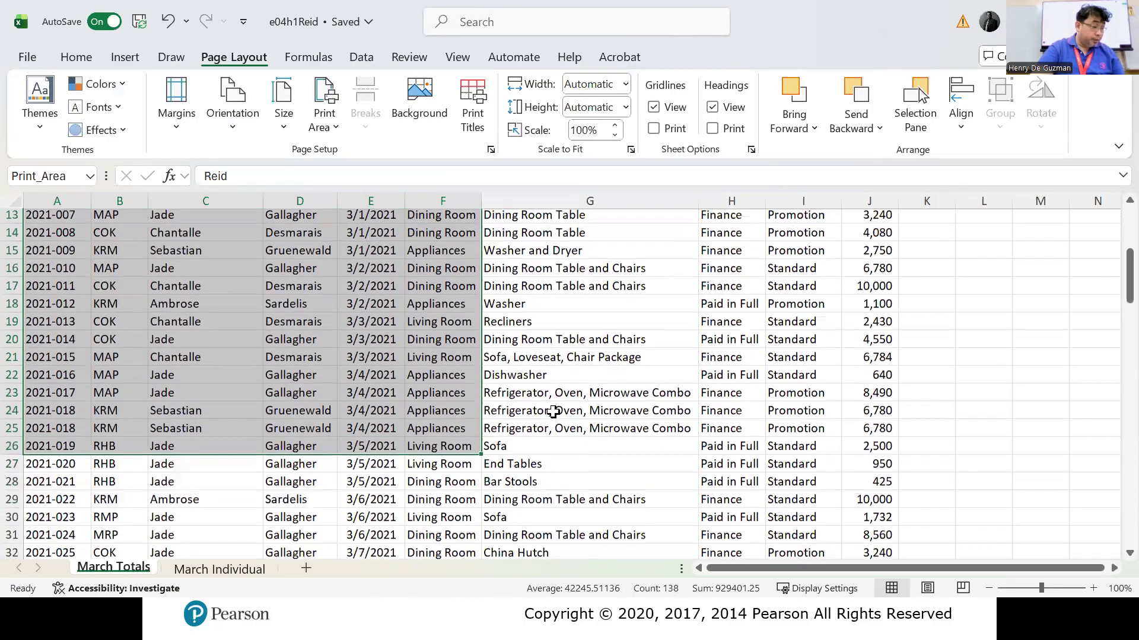
Step: Hide rows 6 through 43 of the March Totals sheet
{"action": "scroll", "coordinate": [553, 412], "scroll_direction": "up", "scroll_amount": 4}
{"action": "left_click", "coordinate": [541, 382]}
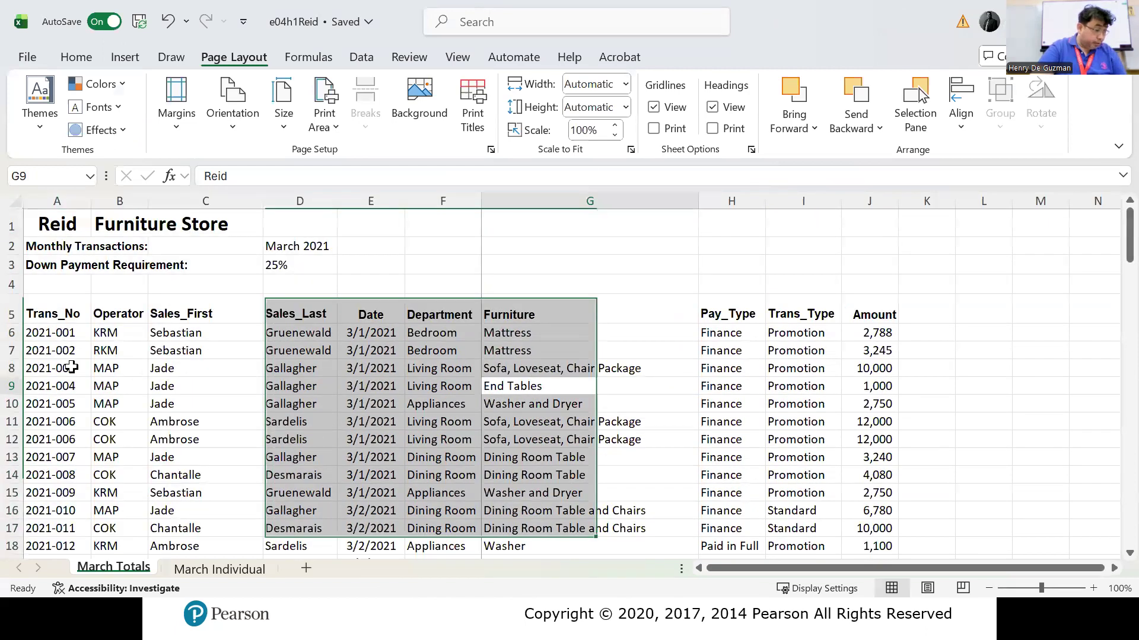
{"action": "left_click_drag", "start_coordinate": [12, 339], "coordinate": [7, 468]}
{"action": "right_click", "coordinate": [83, 320]}
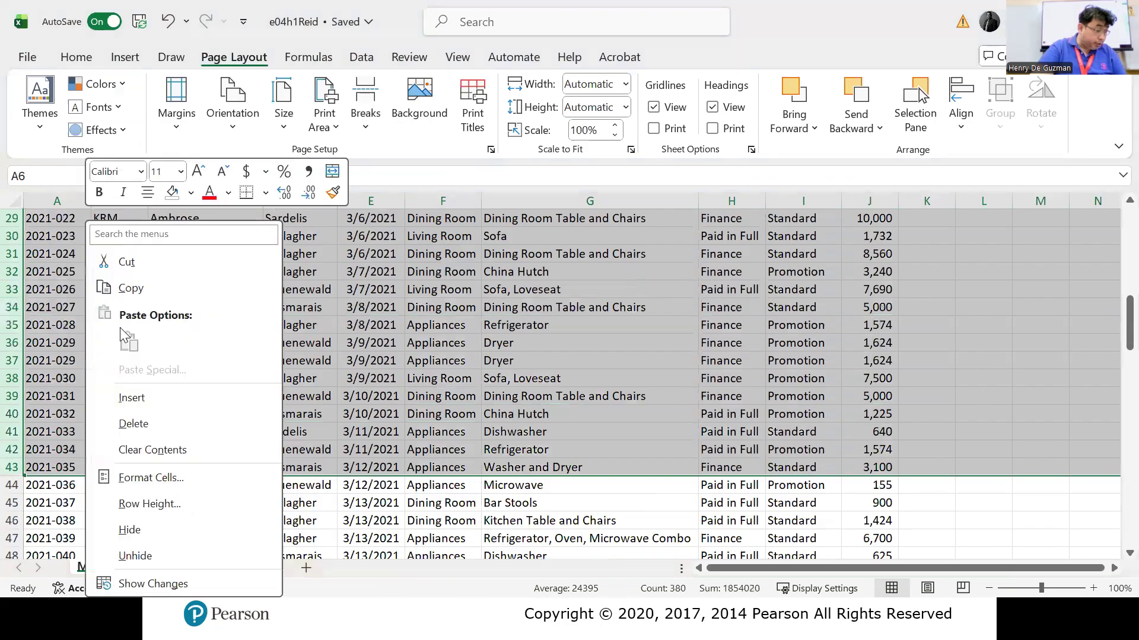
{"action": "left_click", "coordinate": [178, 536]}
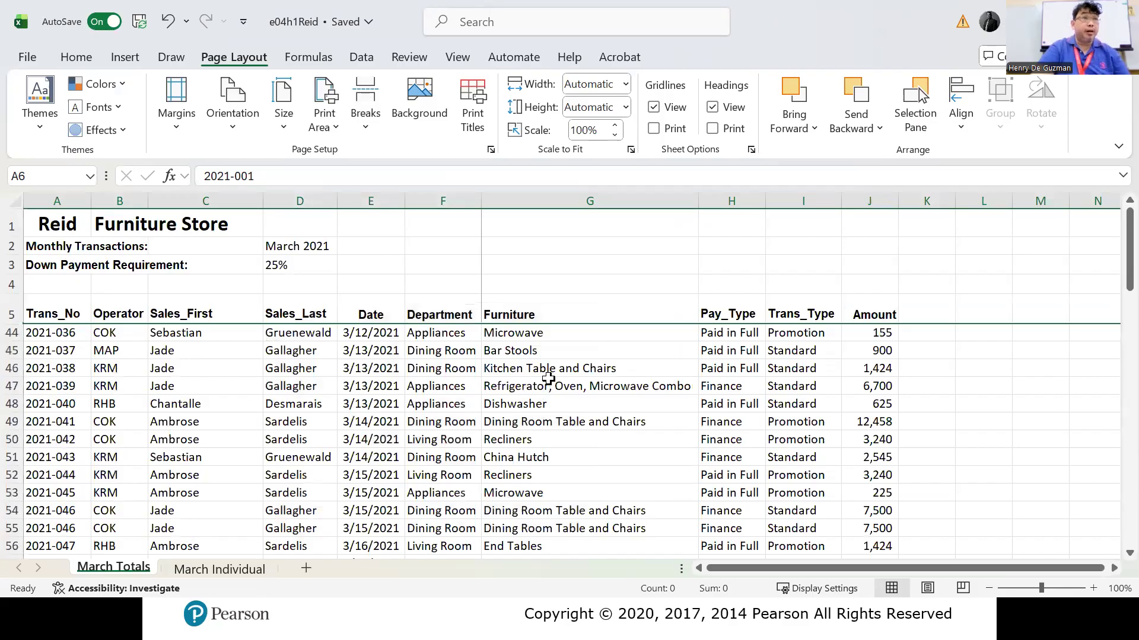
Step: Preview the printout with the transaction rows hidden, then return to the worksheet
{"action": "left_click", "coordinate": [27, 57]}
{"action": "left_click", "coordinate": [47, 348]}
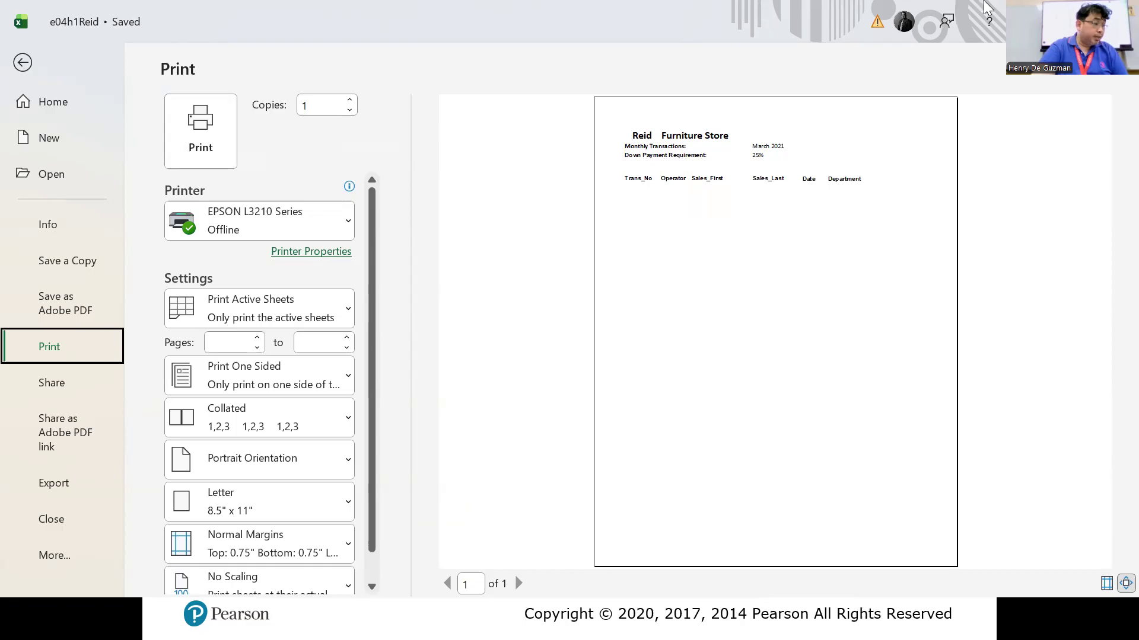
{"action": "left_click", "coordinate": [22, 63]}
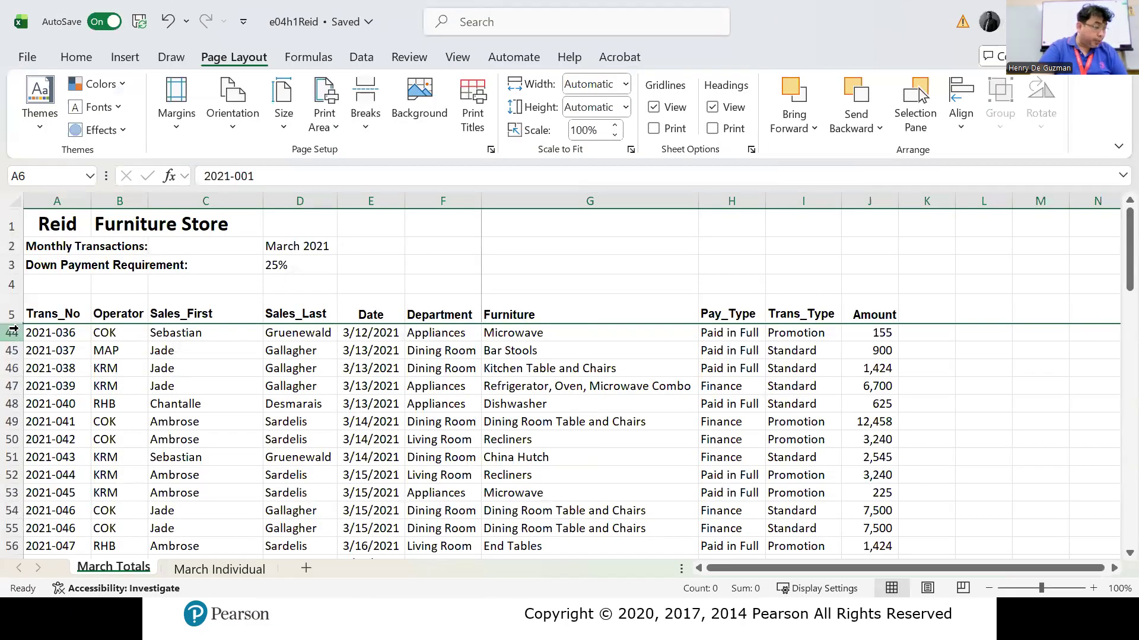
Step: Unhide the rows between header row 5 and row 44
{"action": "left_click_drag", "start_coordinate": [12, 318], "coordinate": [11, 330]}
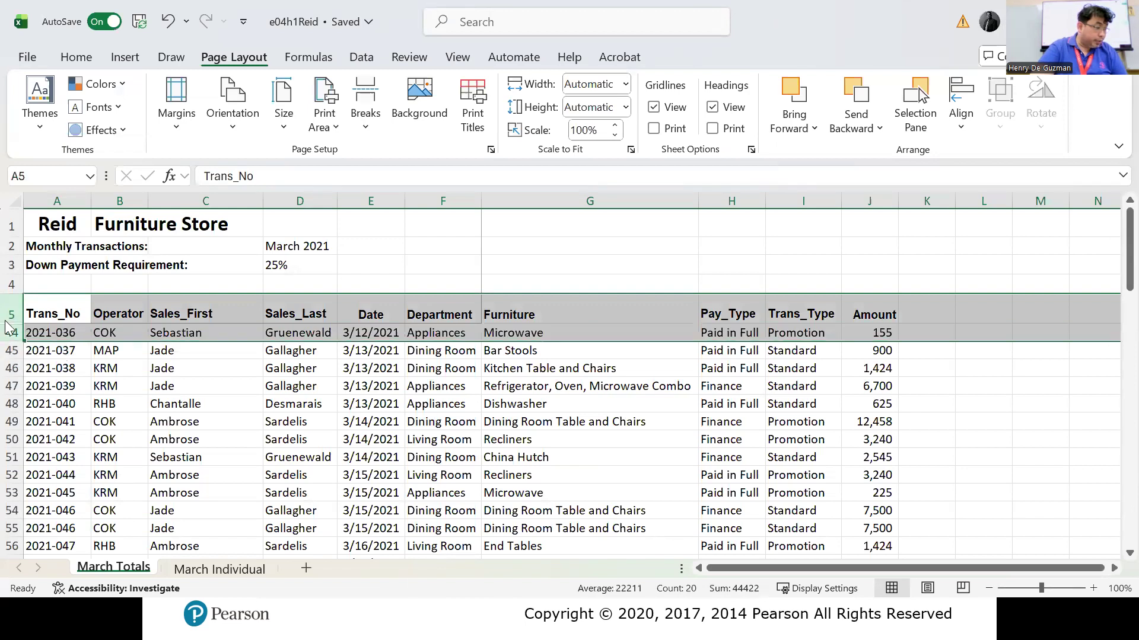
{"action": "right_click", "coordinate": [11, 330]}
{"action": "left_click", "coordinate": [82, 555]}
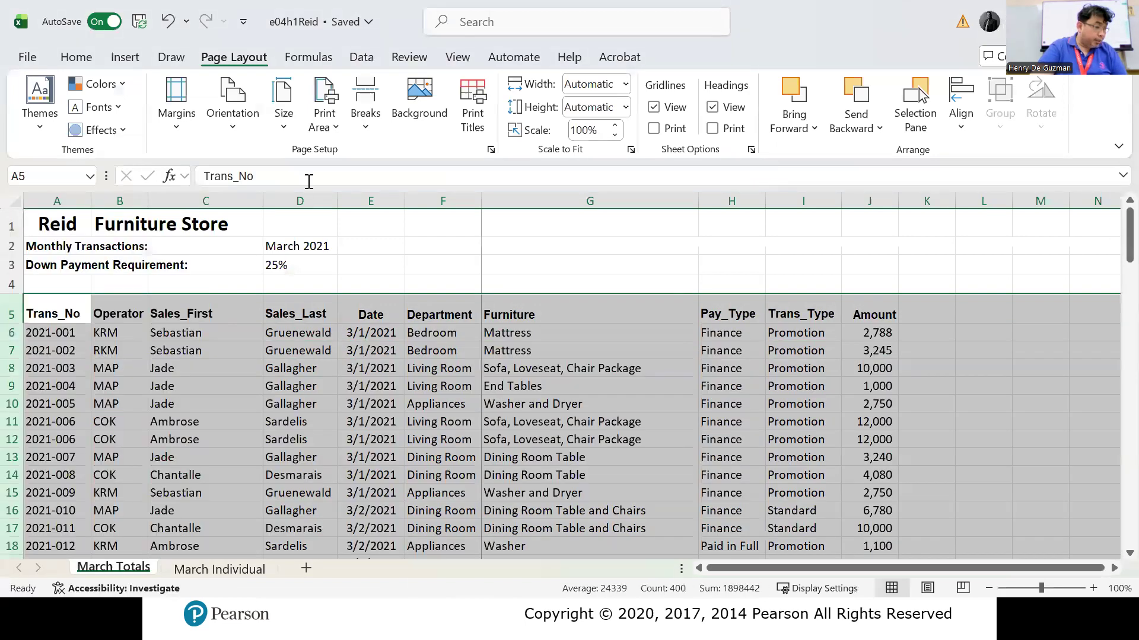
Step: Clear the print area from the March Totals sheet
{"action": "left_click", "coordinate": [431, 264]}
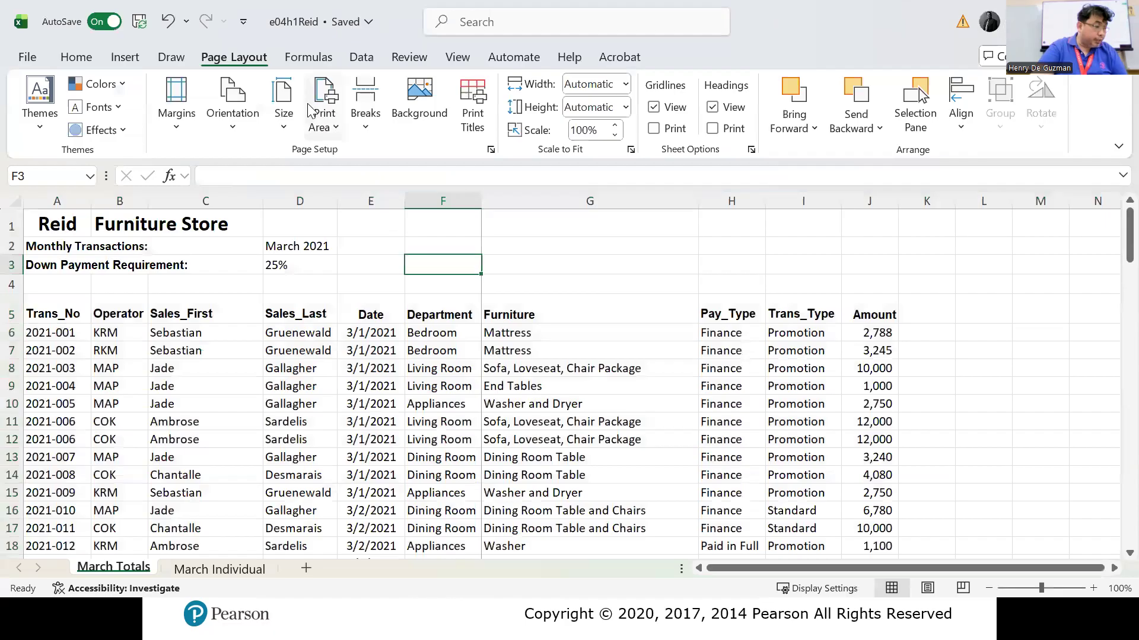
{"action": "left_click", "coordinate": [328, 105]}
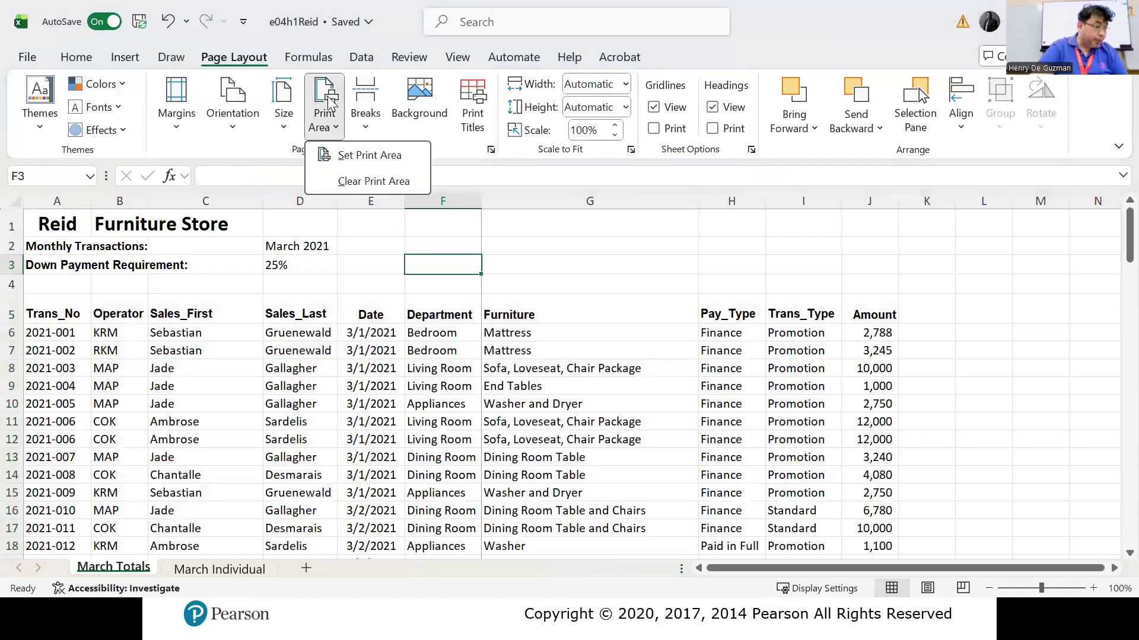
{"action": "left_click", "coordinate": [351, 183]}
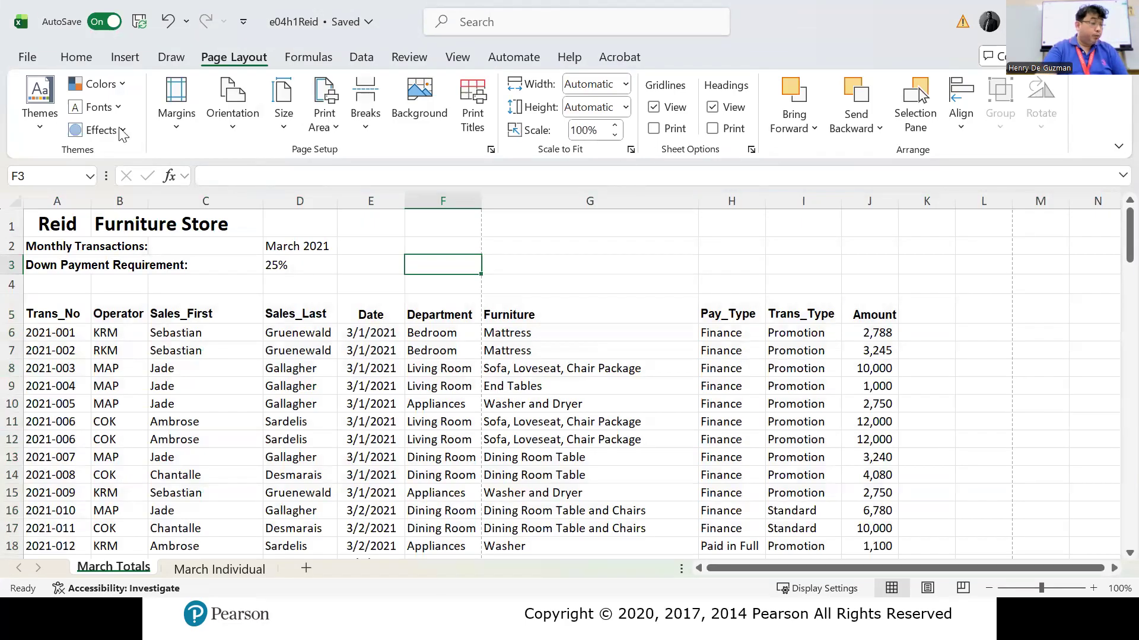
Step: Preview the printout of the whole sheet in portrait orientation, then return to the worksheet
{"action": "left_click", "coordinate": [30, 58]}
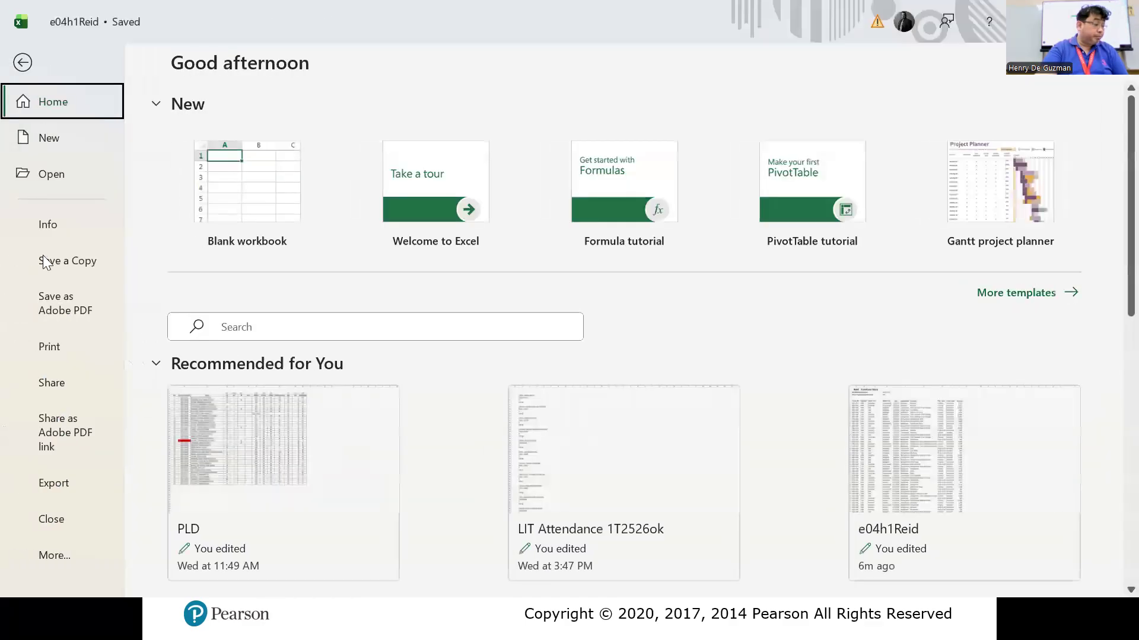
{"action": "left_click", "coordinate": [66, 351]}
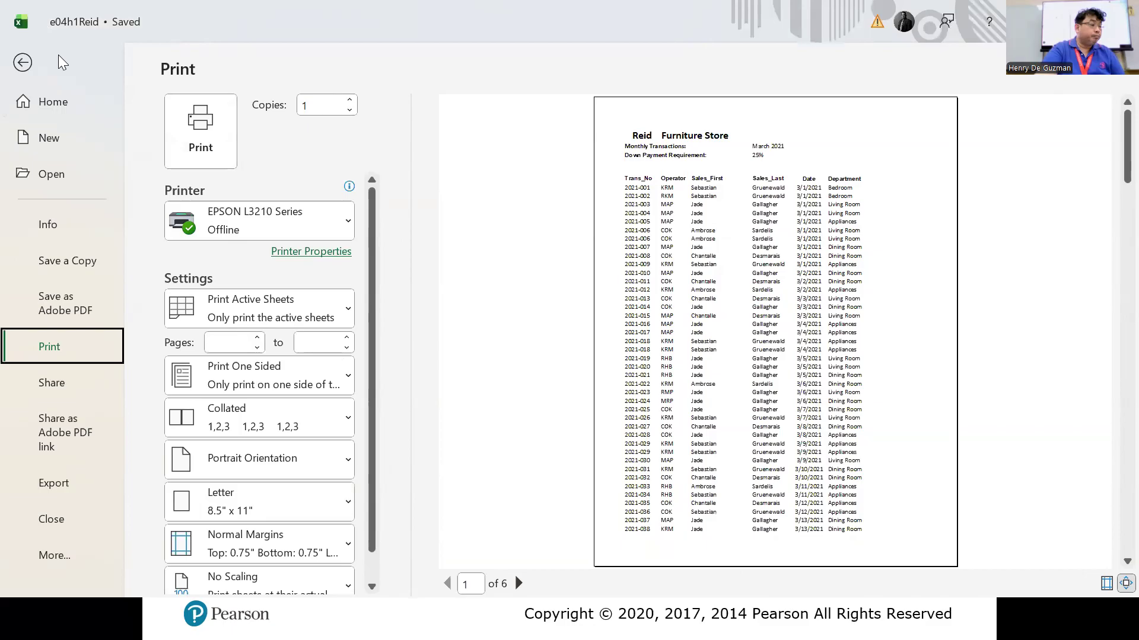
{"action": "left_click", "coordinate": [22, 66]}
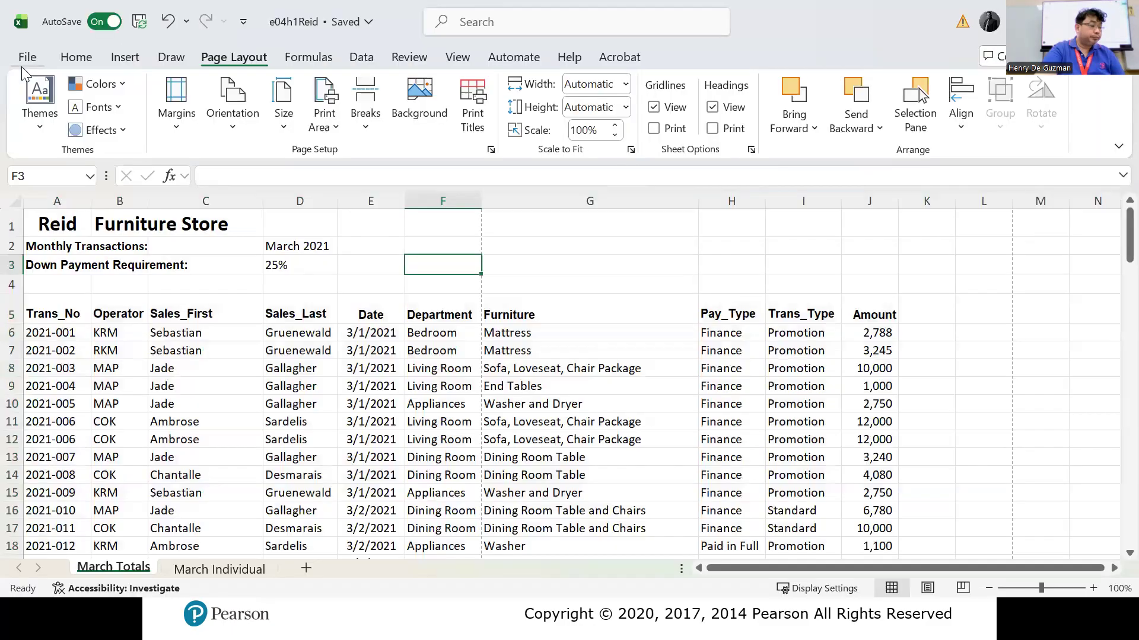
Step: Change the page orientation of March Totals to Landscape
{"action": "left_click", "coordinate": [583, 301]}
{"action": "left_click", "coordinate": [232, 116]}
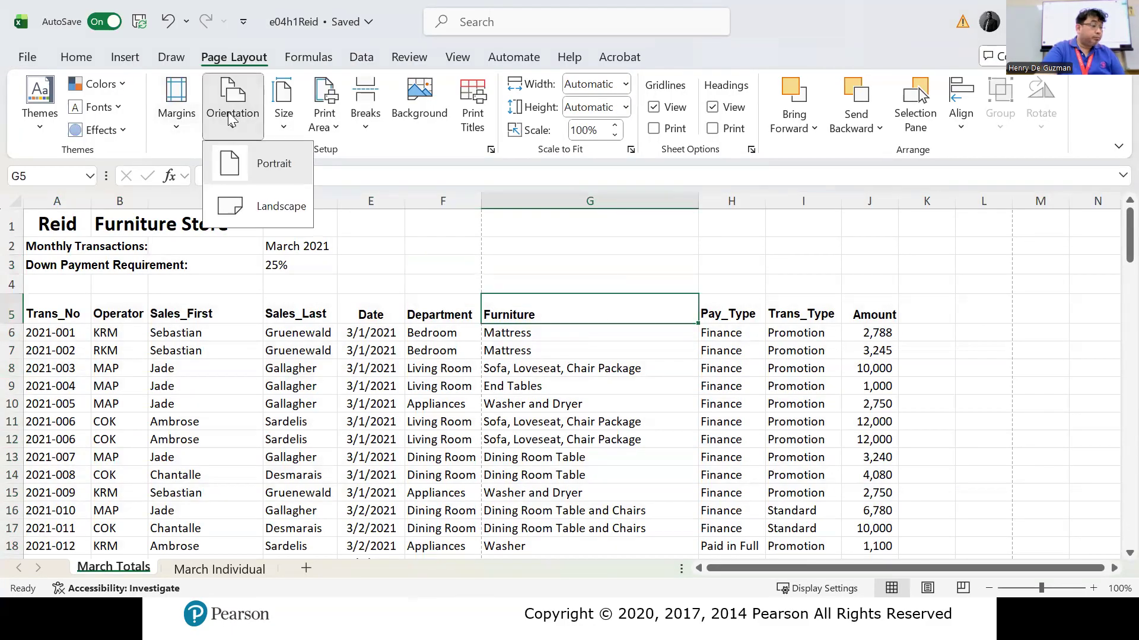
{"action": "left_click", "coordinate": [258, 204]}
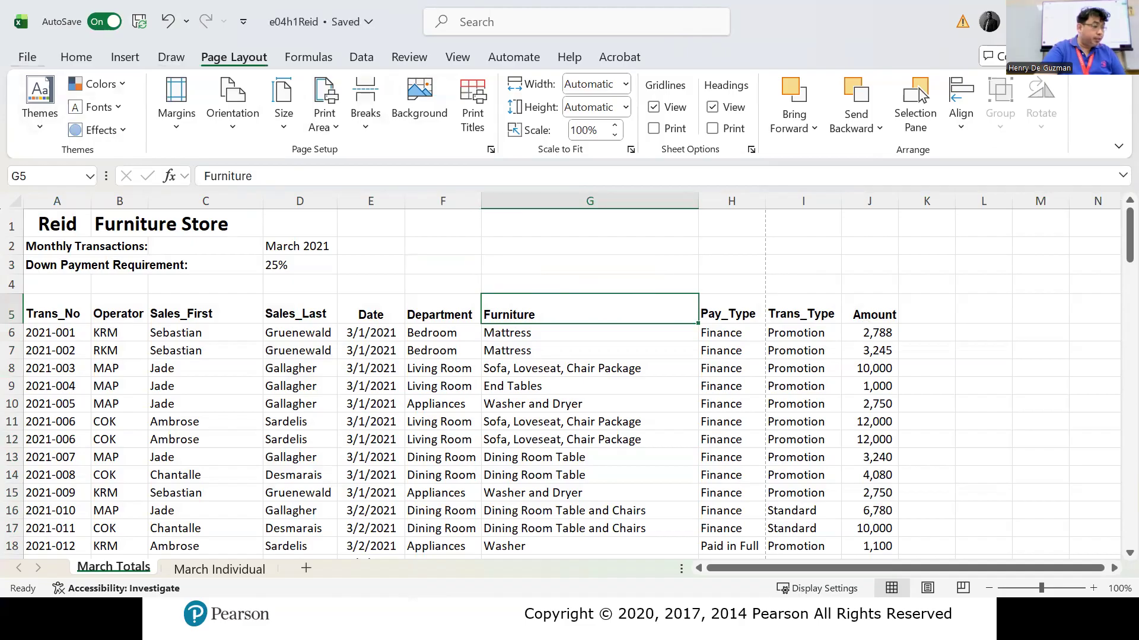
Step: Preview the landscape printout to see which columns fit on the first page, then return to the worksheet
{"action": "left_click", "coordinate": [27, 58]}
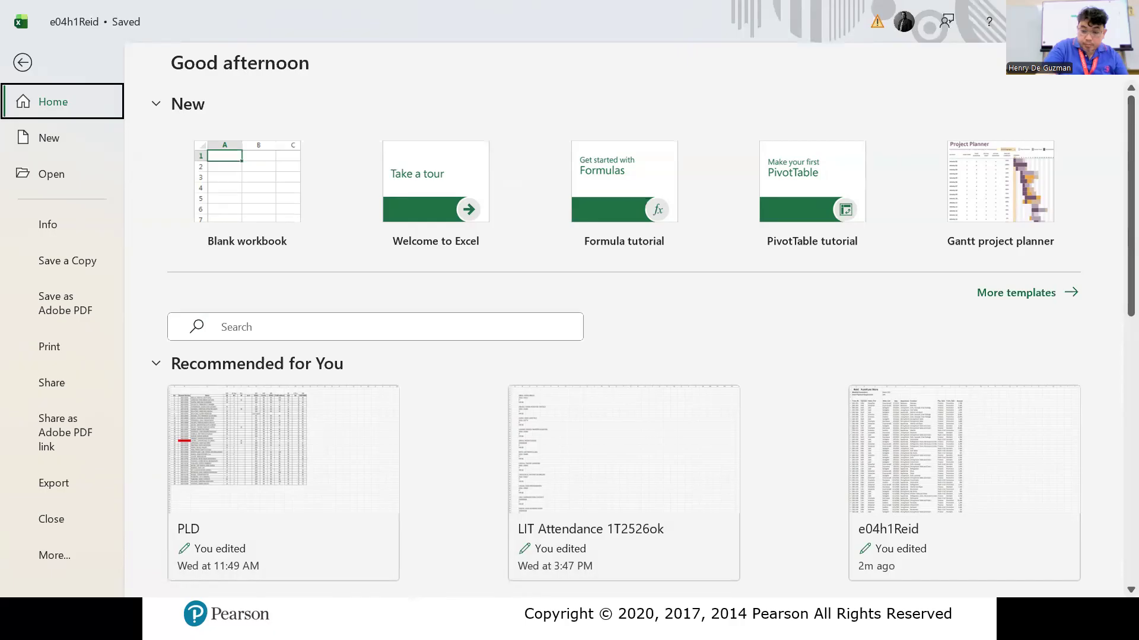
{"action": "left_click", "coordinate": [62, 351]}
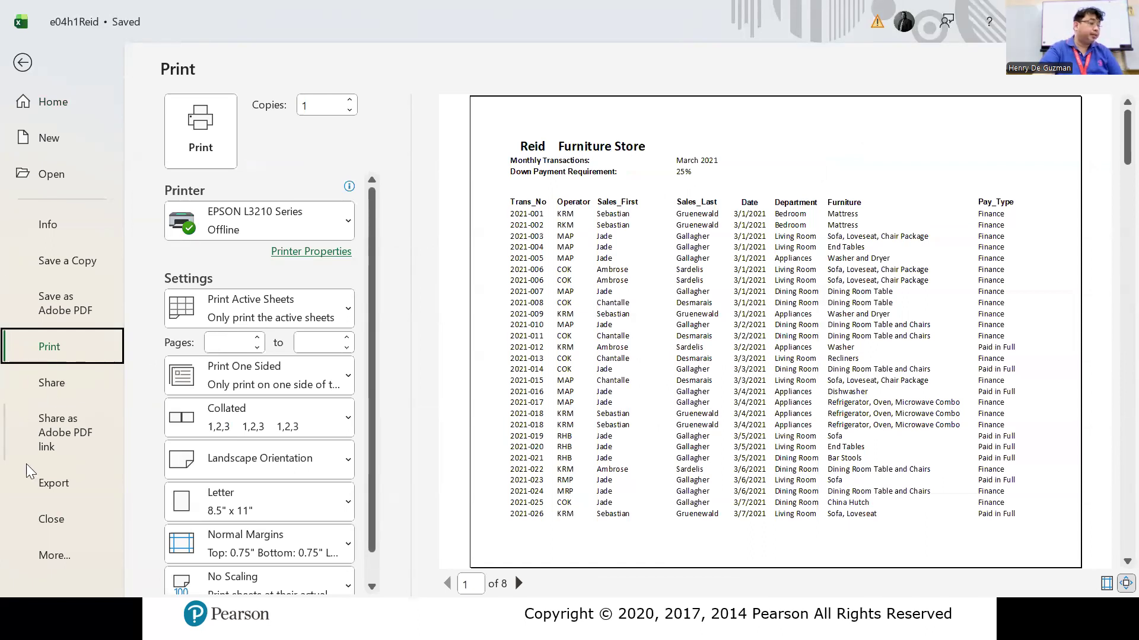
{"action": "left_click", "coordinate": [23, 61]}
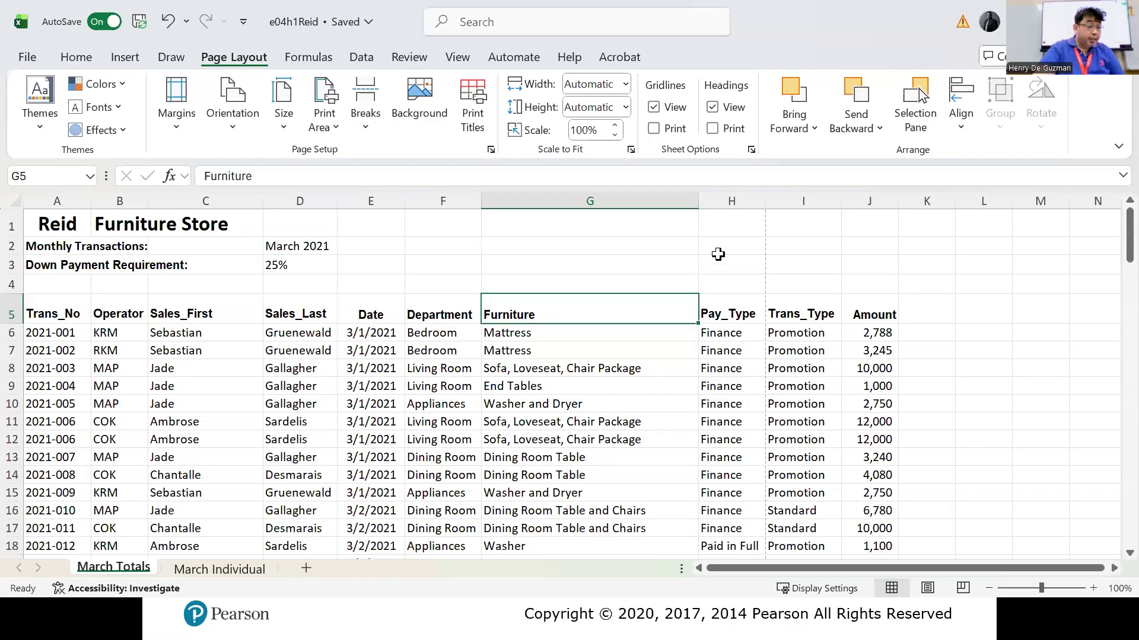
Step: Narrow the Furniture, Trans_Type and Sales_First columns so that all columns through Amount fit on one page width
{"action": "left_click_drag", "start_coordinate": [700, 195], "coordinate": [633, 204]}
{"action": "left_click_drag", "start_coordinate": [775, 195], "coordinate": [763, 199]}
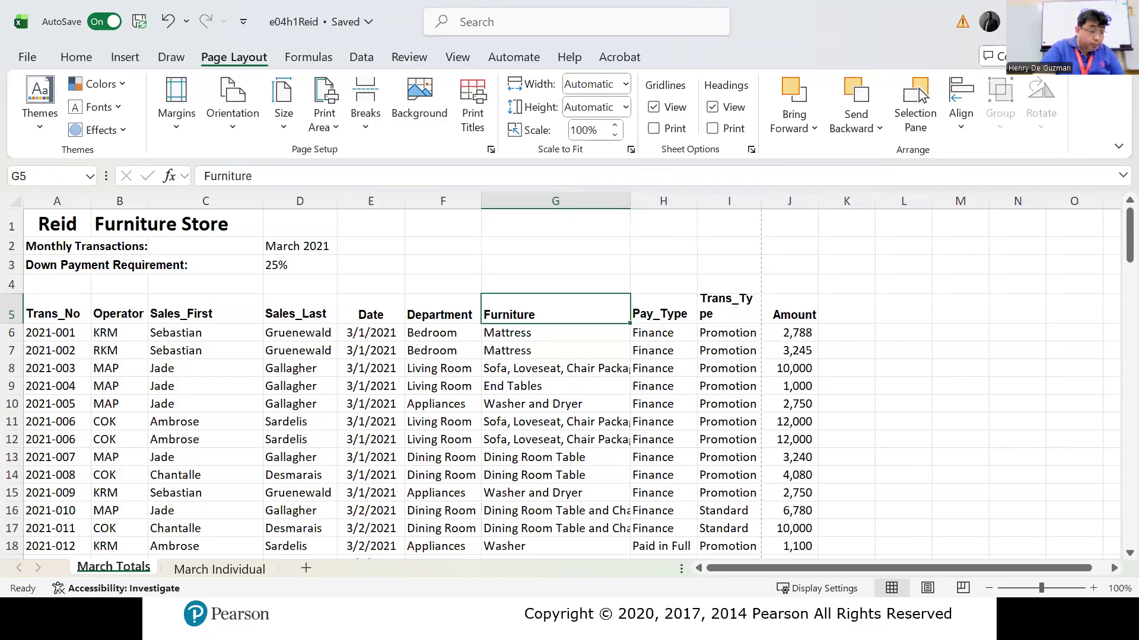
{"action": "left_click_drag", "start_coordinate": [263, 201], "coordinate": [233, 204]}
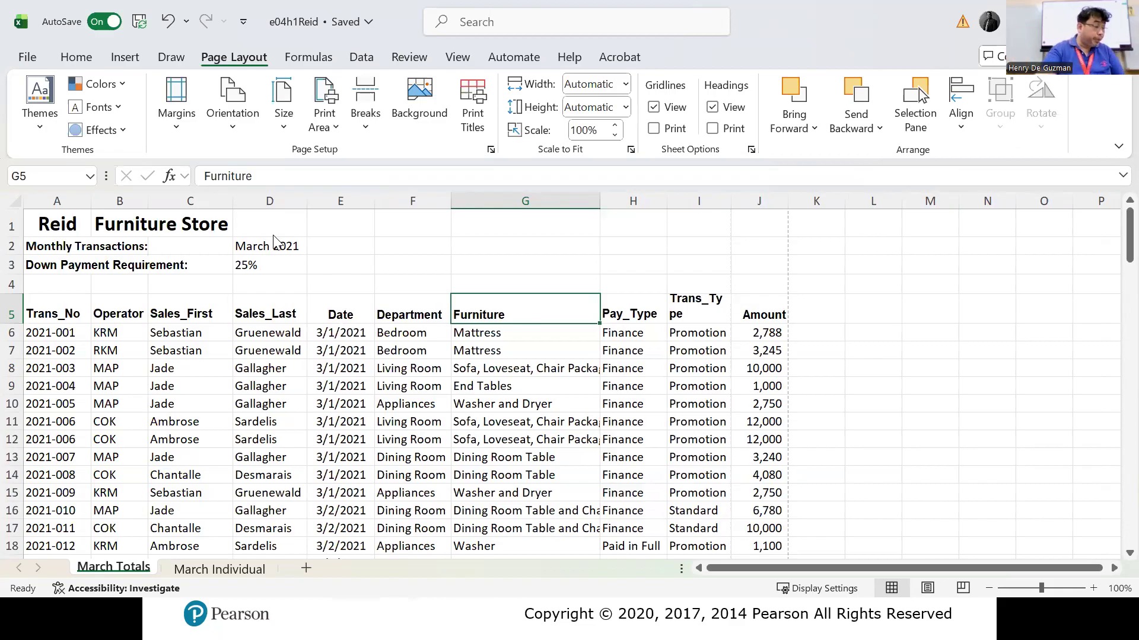
Step: Check in the print preview how the narrowed columns fit across the pages, then return to the worksheet
{"action": "left_click", "coordinate": [33, 56]}
{"action": "left_click", "coordinate": [76, 345]}
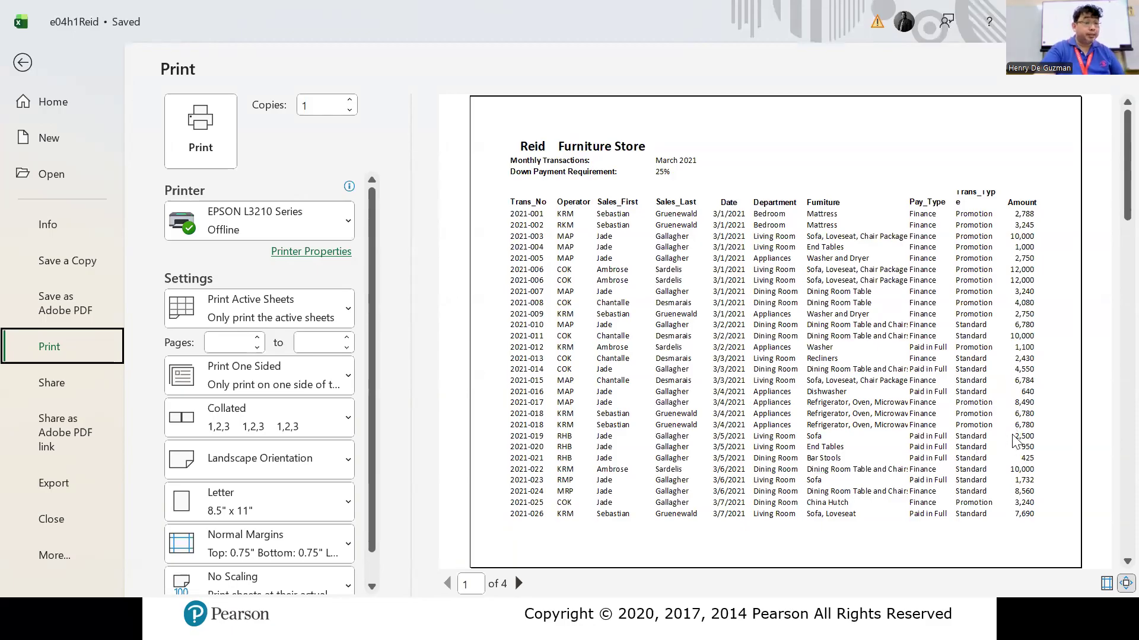
{"action": "scroll", "coordinate": [1015, 442], "scroll_direction": "down", "scroll_amount": 3}
{"action": "scroll", "coordinate": [1018, 443], "scroll_direction": "up", "scroll_amount": 3}
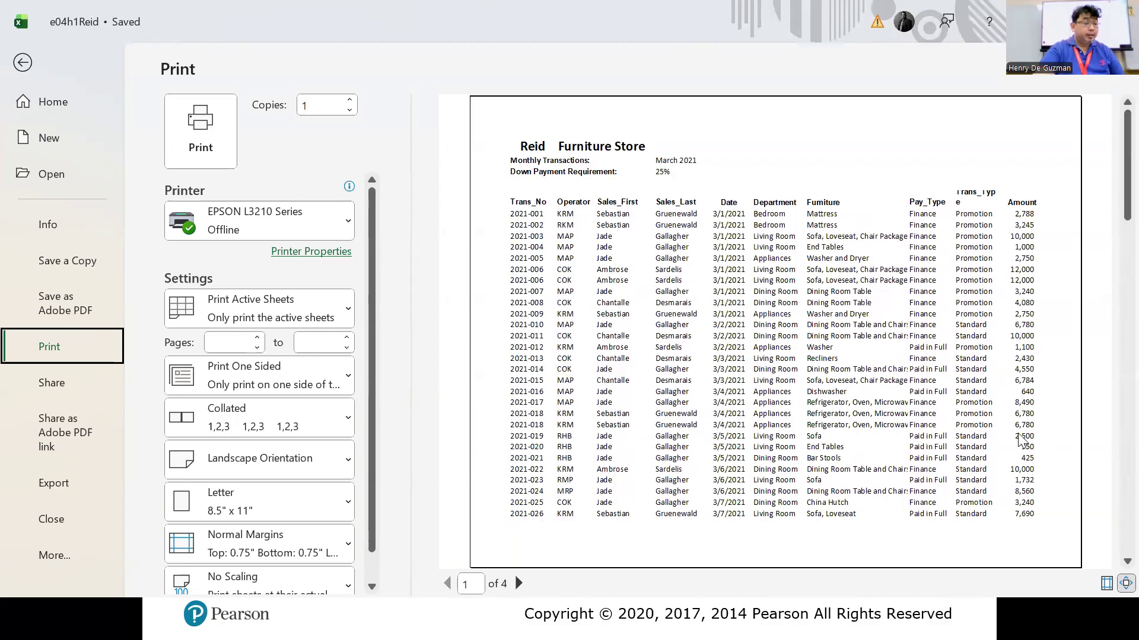
{"action": "scroll", "coordinate": [1021, 443], "scroll_direction": "down", "scroll_amount": 3}
{"action": "scroll", "coordinate": [1028, 442], "scroll_direction": "up", "scroll_amount": 3}
{"action": "scroll", "coordinate": [1043, 436], "scroll_direction": "down", "scroll_amount": 3}
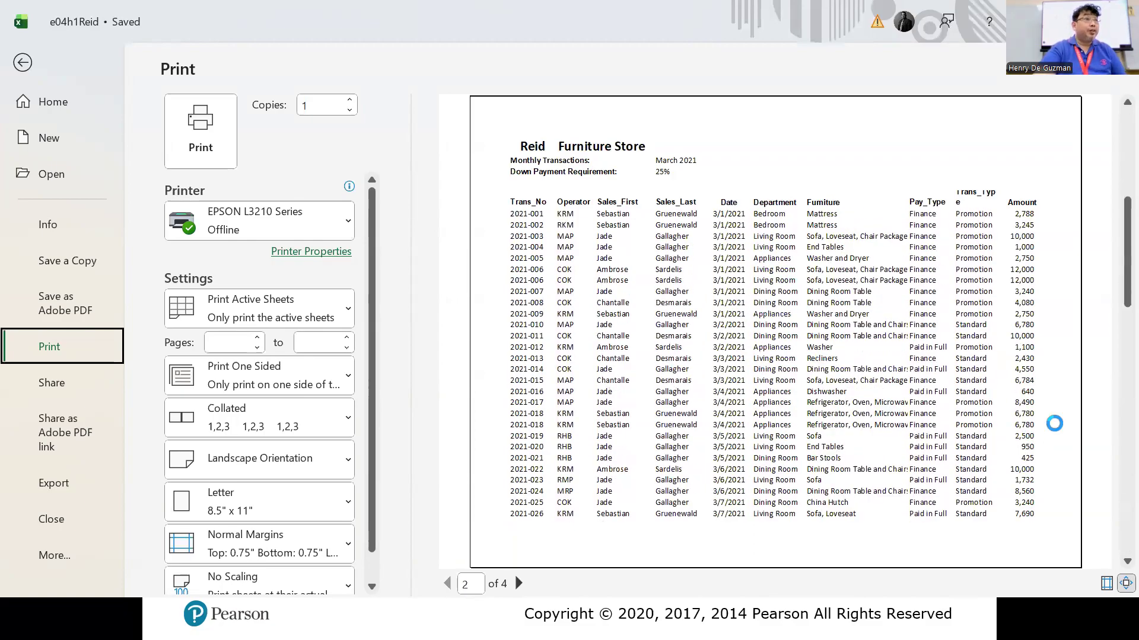
{"action": "scroll", "coordinate": [1058, 436], "scroll_direction": "up", "scroll_amount": 2}
{"action": "scroll", "coordinate": [1061, 437], "scroll_direction": "up", "scroll_amount": 1}
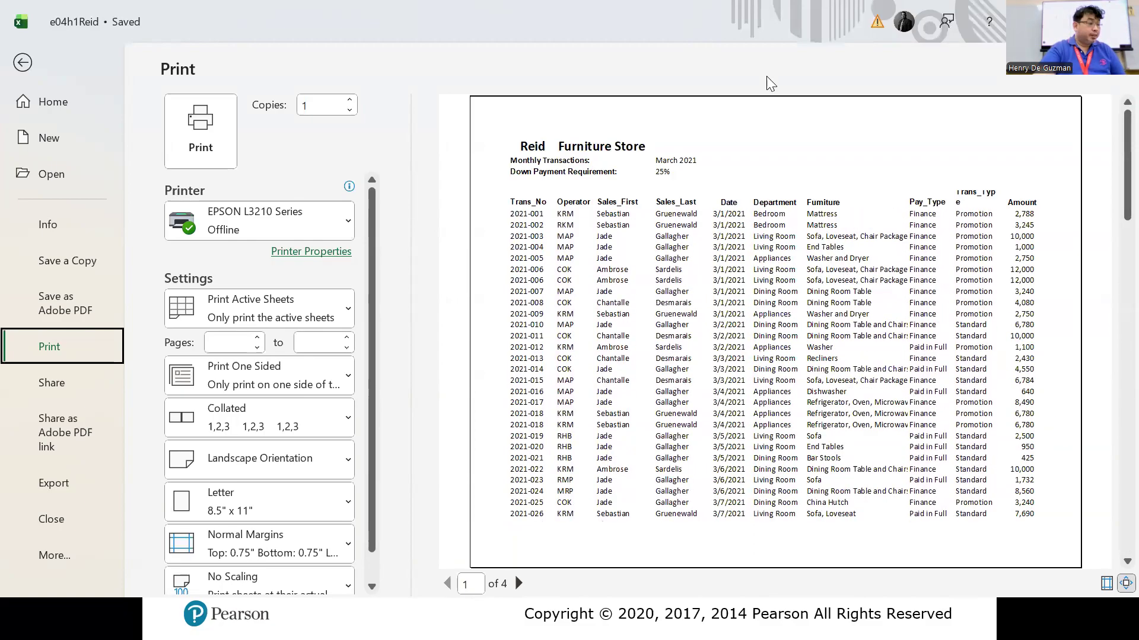
{"action": "left_click", "coordinate": [33, 74]}
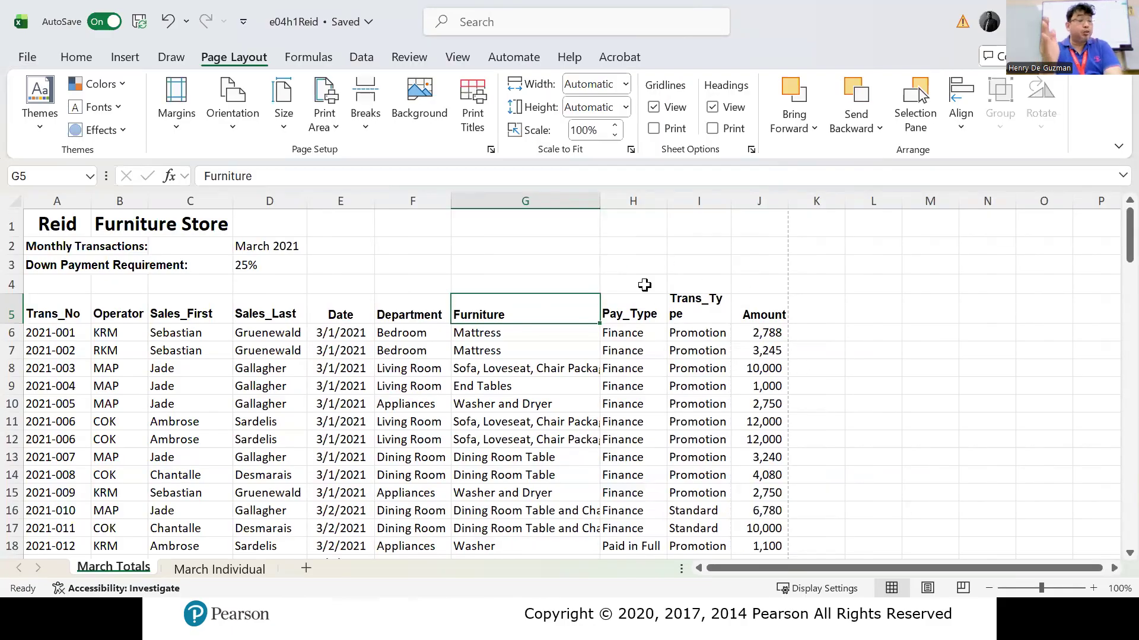
Step: Undo the column width changes along with the earlier hiding and unhiding of rows
{"action": "key", "text": "ctrl+z"}
{"action": "key", "text": "ctrl+z"}
{"action": "key", "text": "ctrl+z"}
{"action": "key", "text": "ctrl+z"}
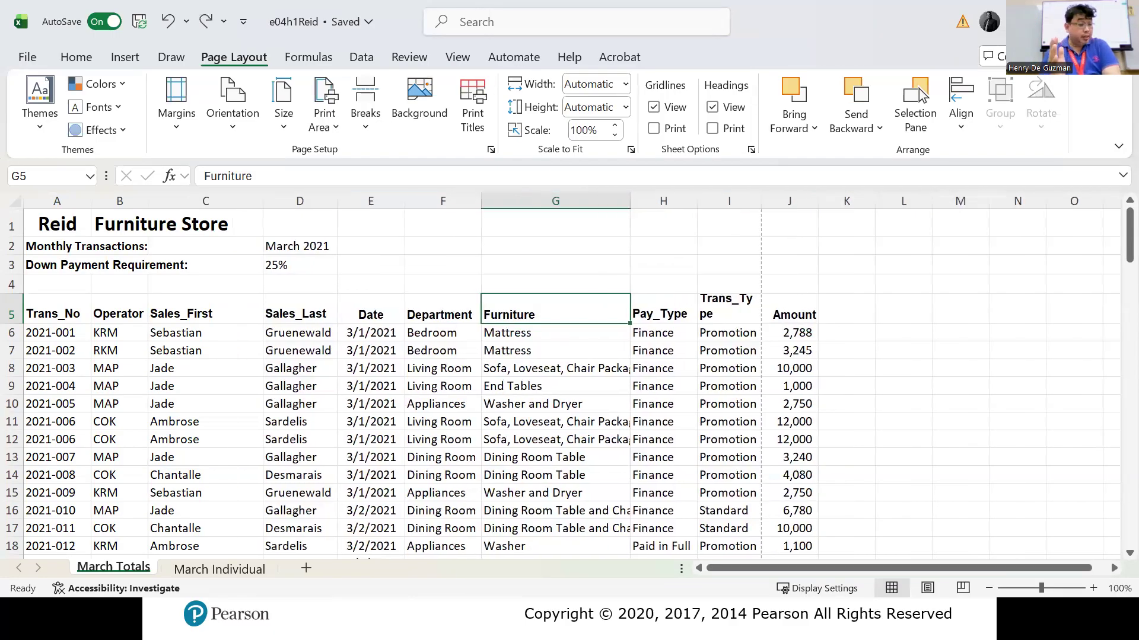
{"action": "key", "text": "ctrl+z"}
{"action": "key", "text": "ctrl+z"}
{"action": "key", "text": "ctrl+z"}
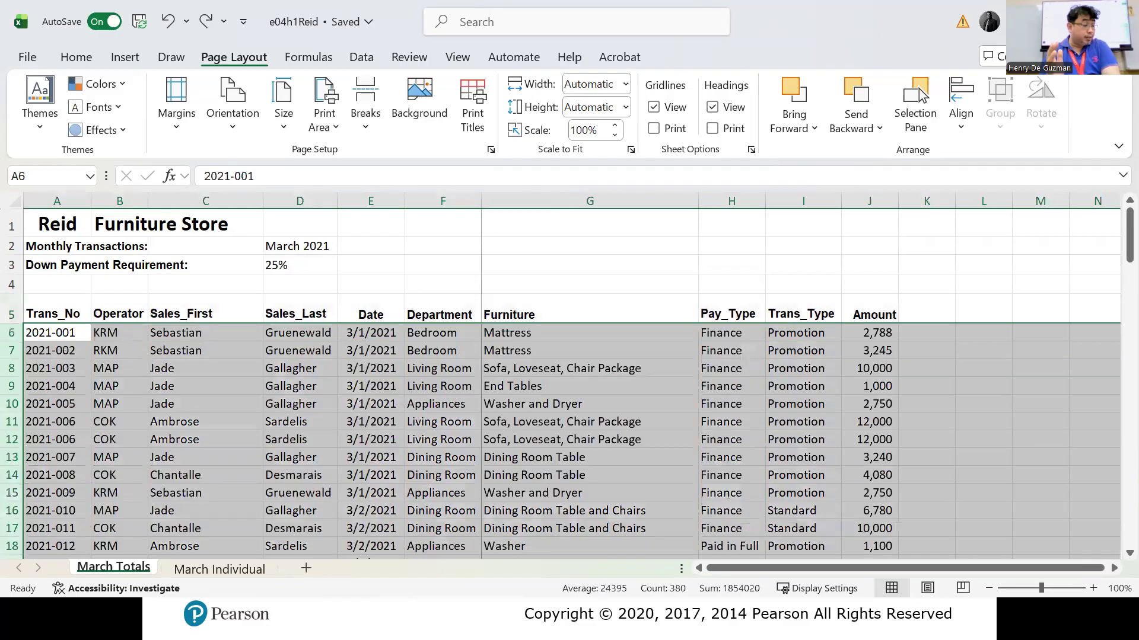
{"action": "key", "text": "alt+Tab"}
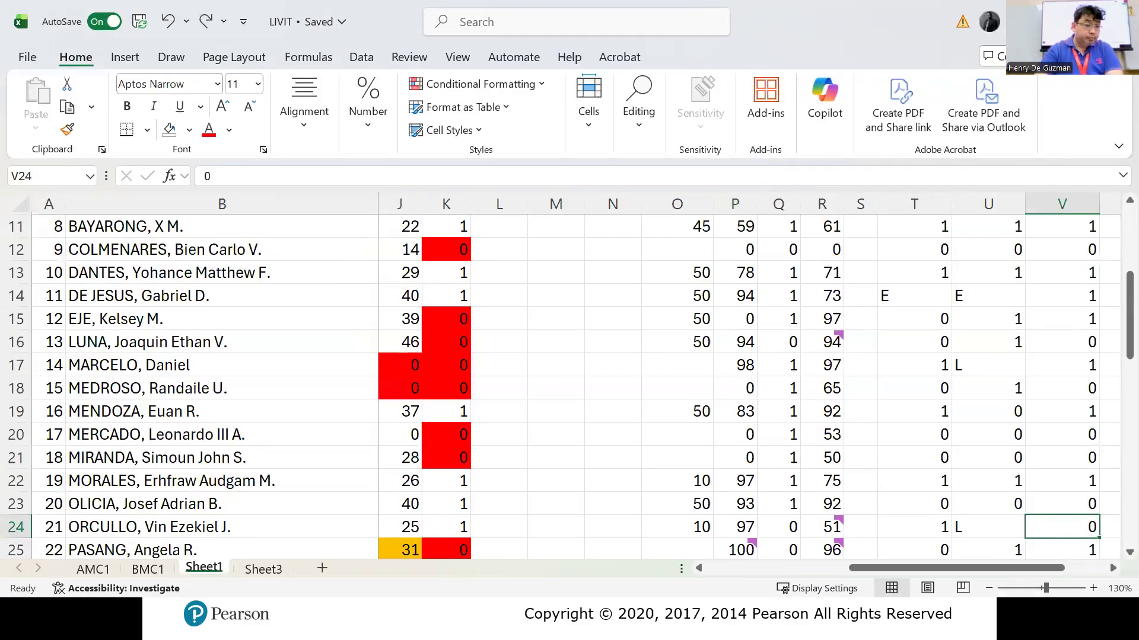
{"action": "key", "text": "alt+Tab"}
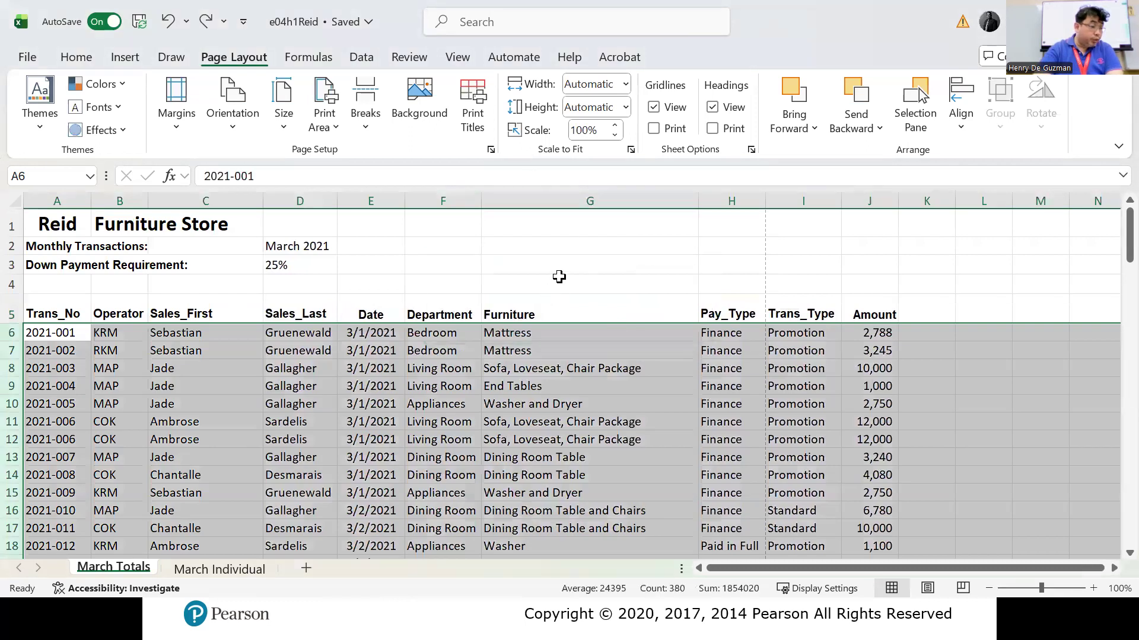
Step: Fit the printout width of March Totals to 1 page, then set the width option back to Automatic
{"action": "left_click", "coordinate": [557, 279]}
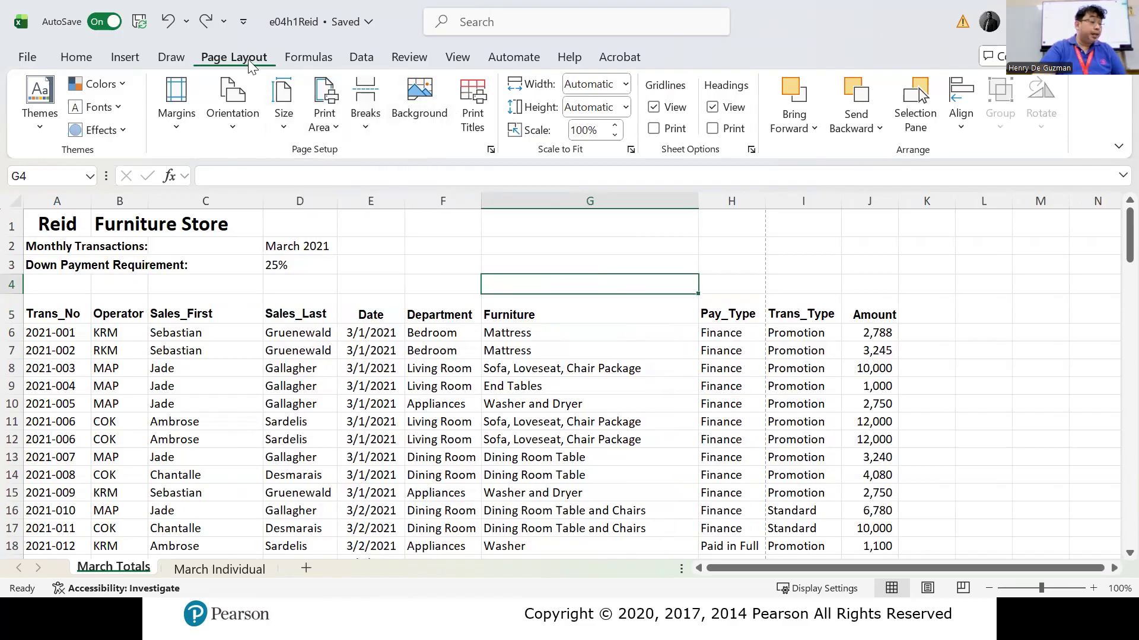
{"action": "left_click", "coordinate": [617, 82]}
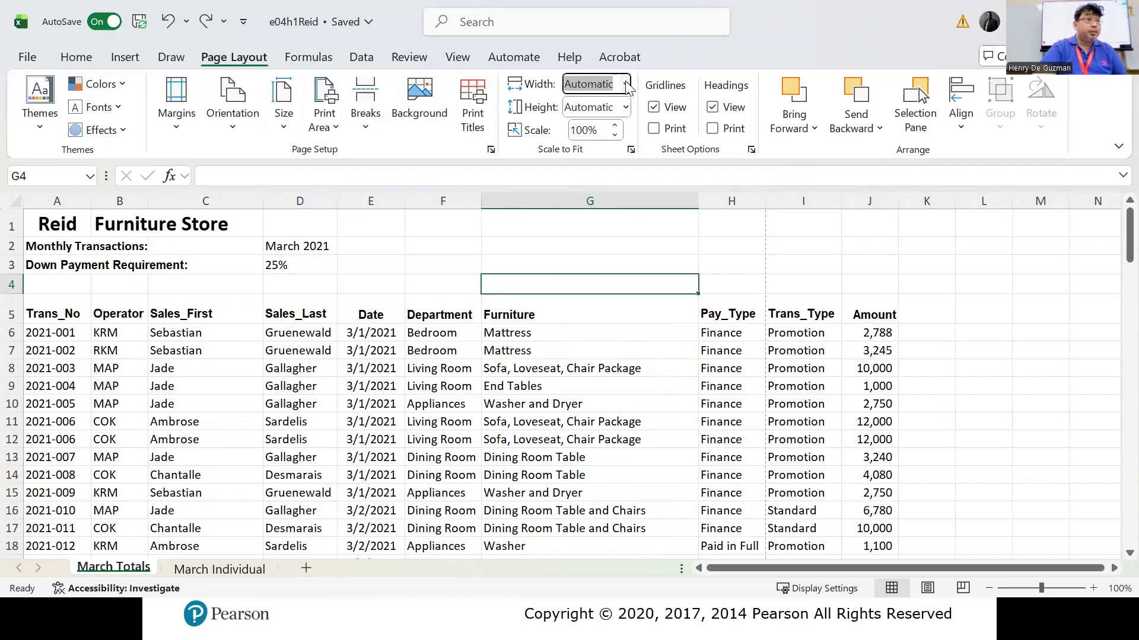
{"action": "left_click", "coordinate": [626, 84]}
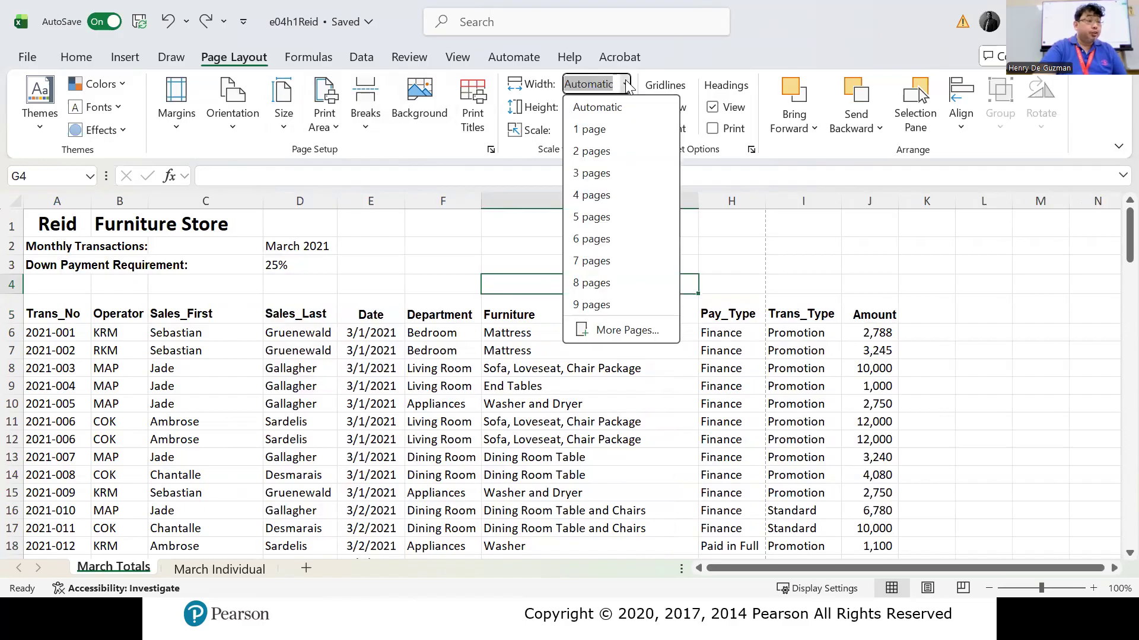
{"action": "left_click", "coordinate": [629, 130]}
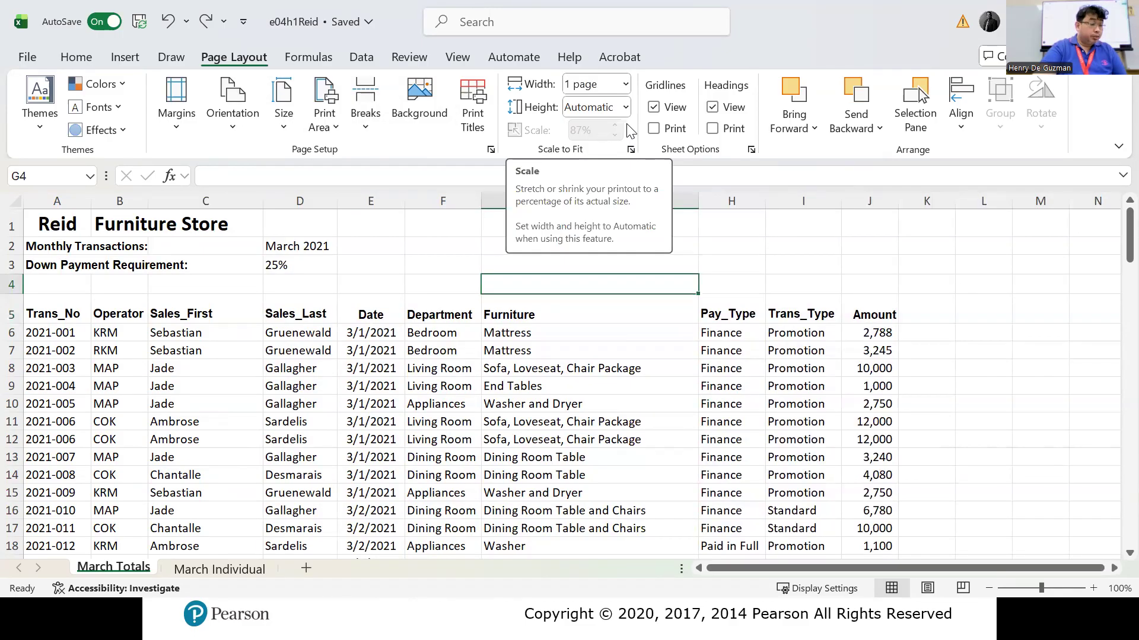
{"action": "left_click", "coordinate": [626, 85]}
{"action": "left_click", "coordinate": [620, 108]}
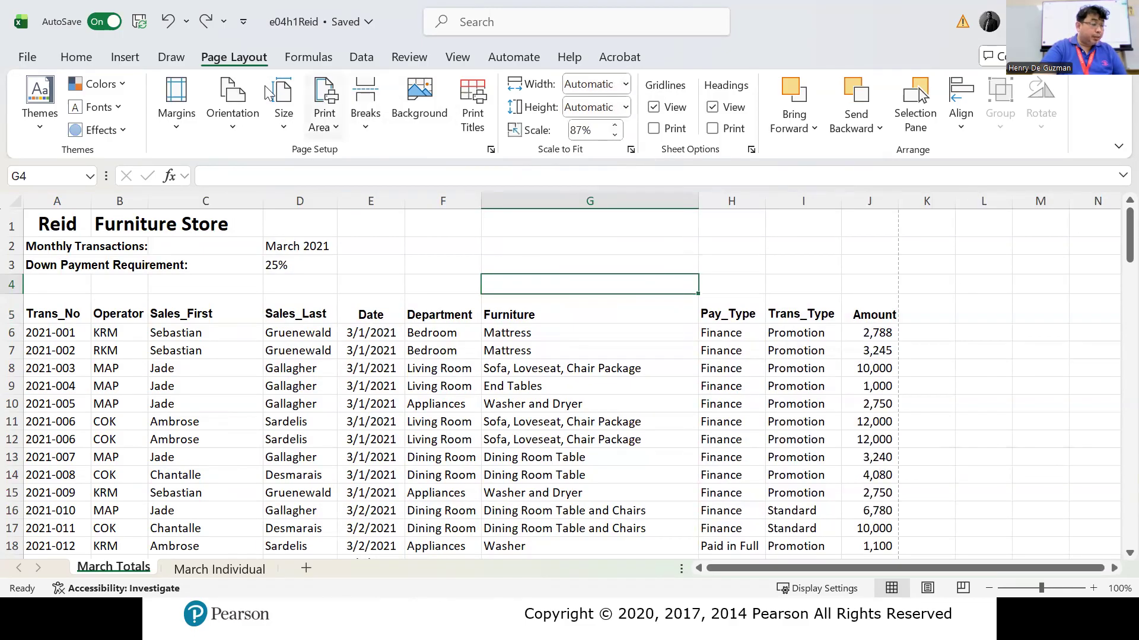
Step: Check how March Totals prints at its current scale in the print preview, then return to the worksheet
{"action": "left_click", "coordinate": [37, 52]}
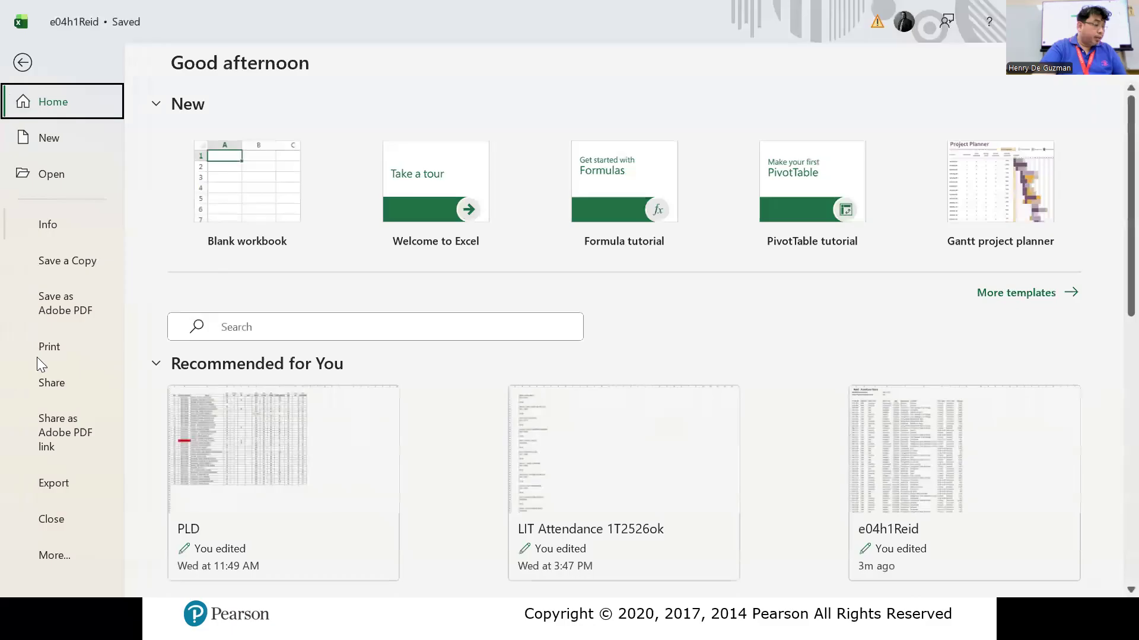
{"action": "left_click", "coordinate": [49, 351]}
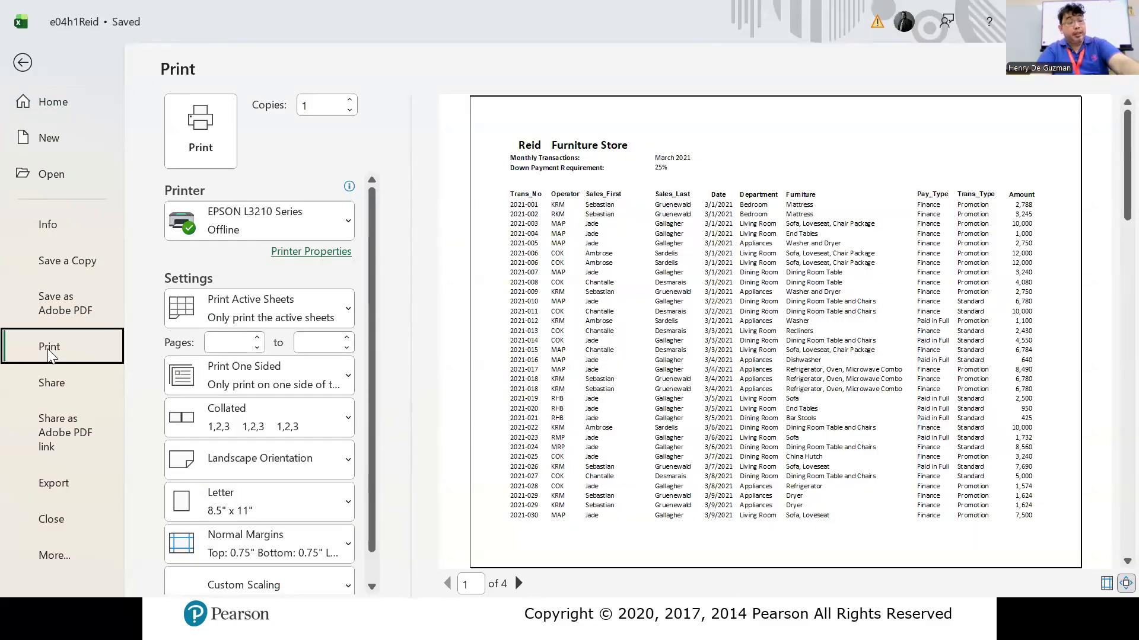
{"action": "left_click", "coordinate": [24, 62]}
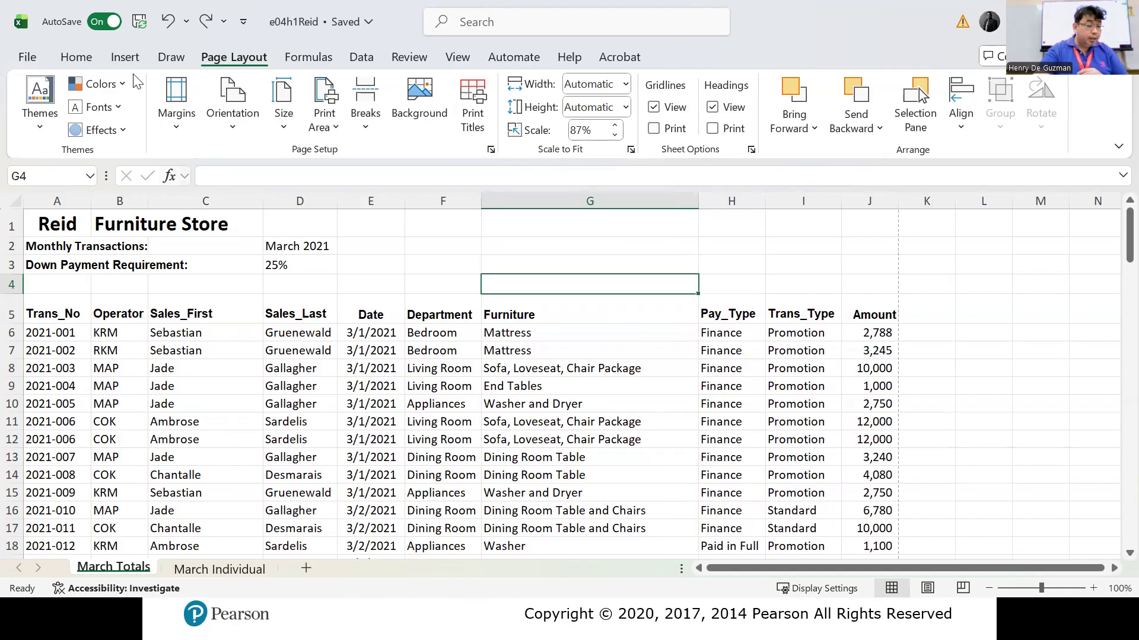
Step: Reset the print scale of March Totals to 100% and check the result in the print preview
{"action": "left_click", "coordinate": [586, 130]}
{"action": "type", "text": "100"}
{"action": "key", "text": "Return"}
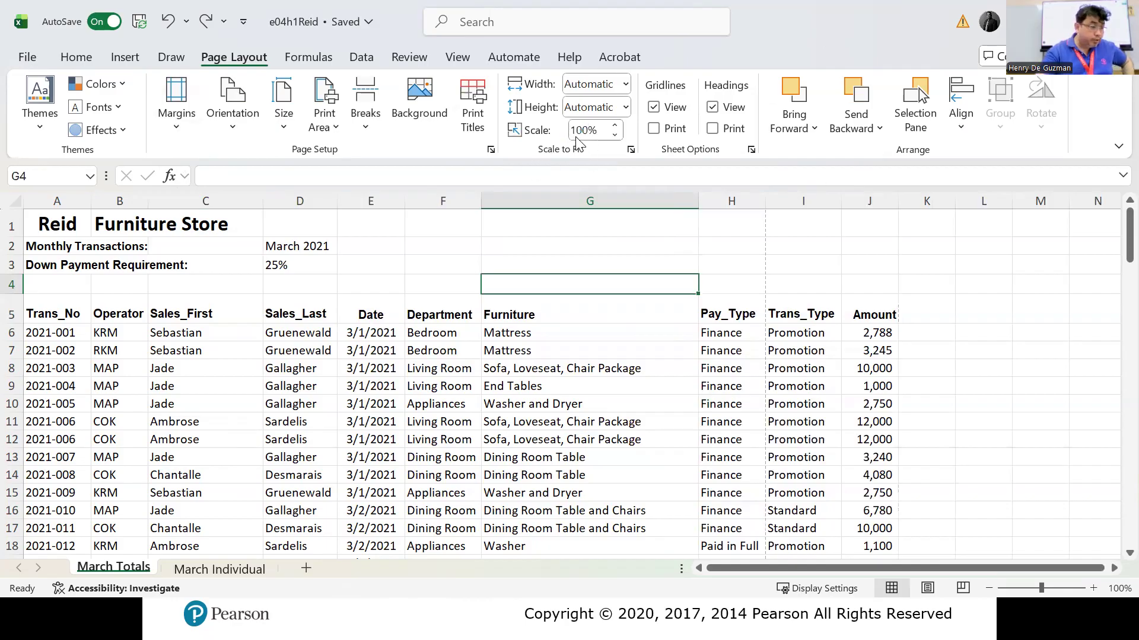
{"action": "left_click", "coordinate": [32, 53]}
{"action": "left_click", "coordinate": [77, 351]}
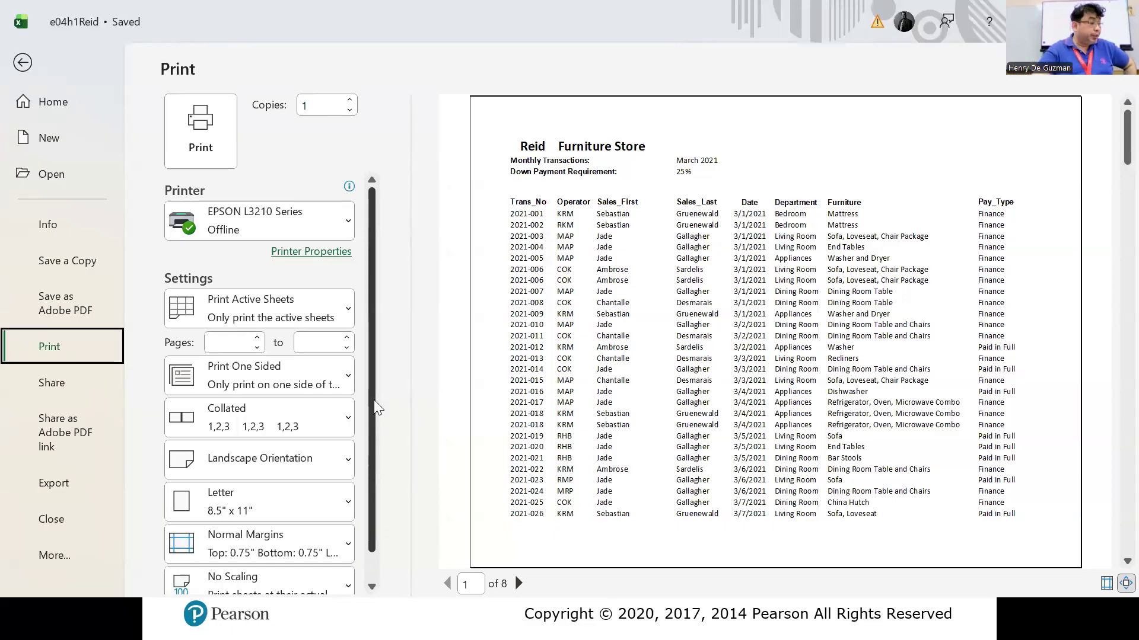
{"action": "left_click", "coordinate": [24, 63]}
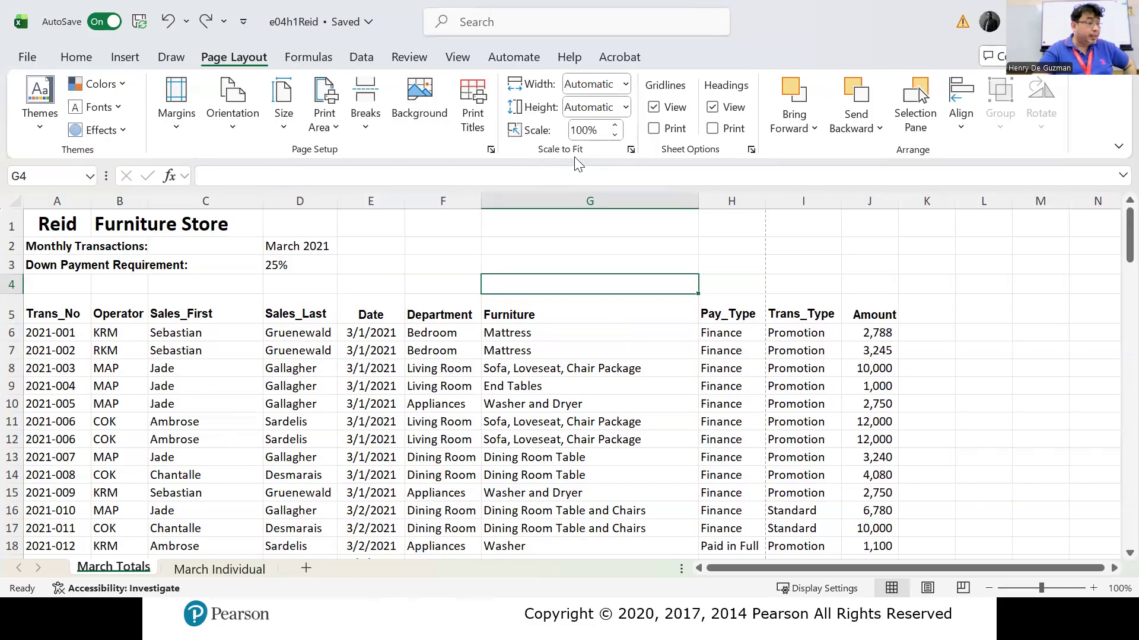
Step: Fit the printout width of March Totals to 1 page and check the result in the print preview
{"action": "left_click", "coordinate": [625, 85]}
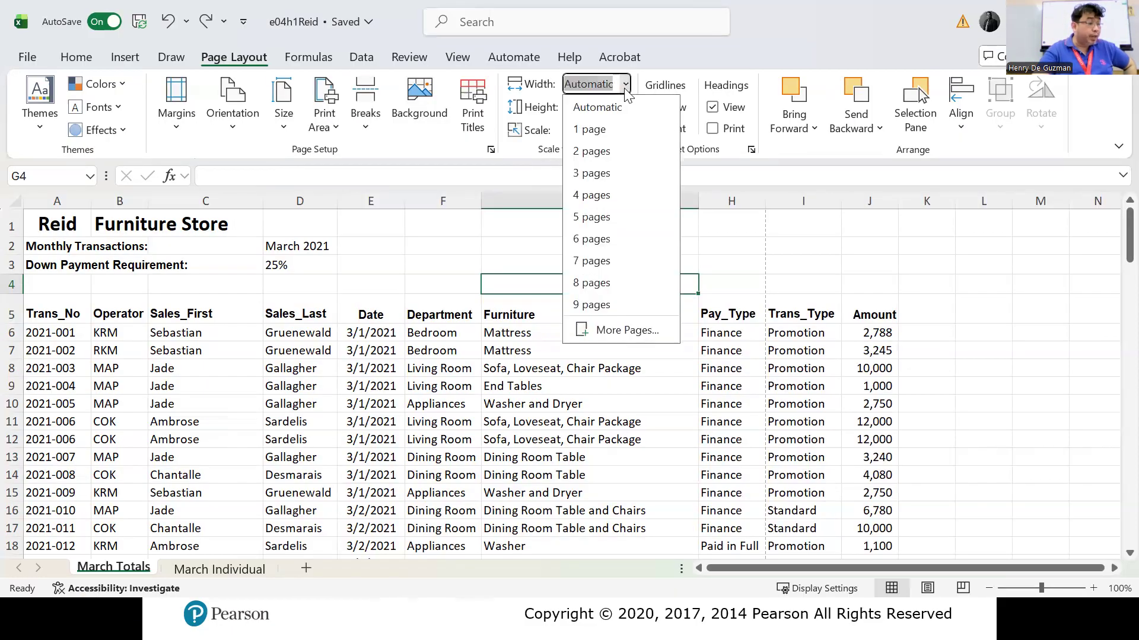
{"action": "left_click", "coordinate": [611, 128]}
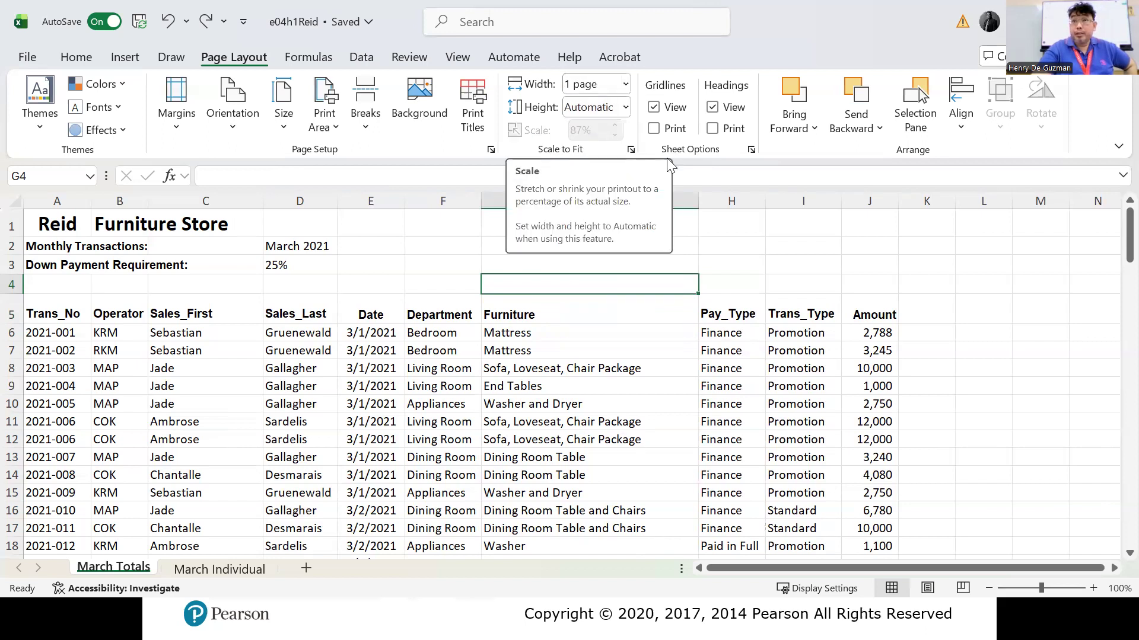
{"action": "left_click", "coordinate": [41, 54]}
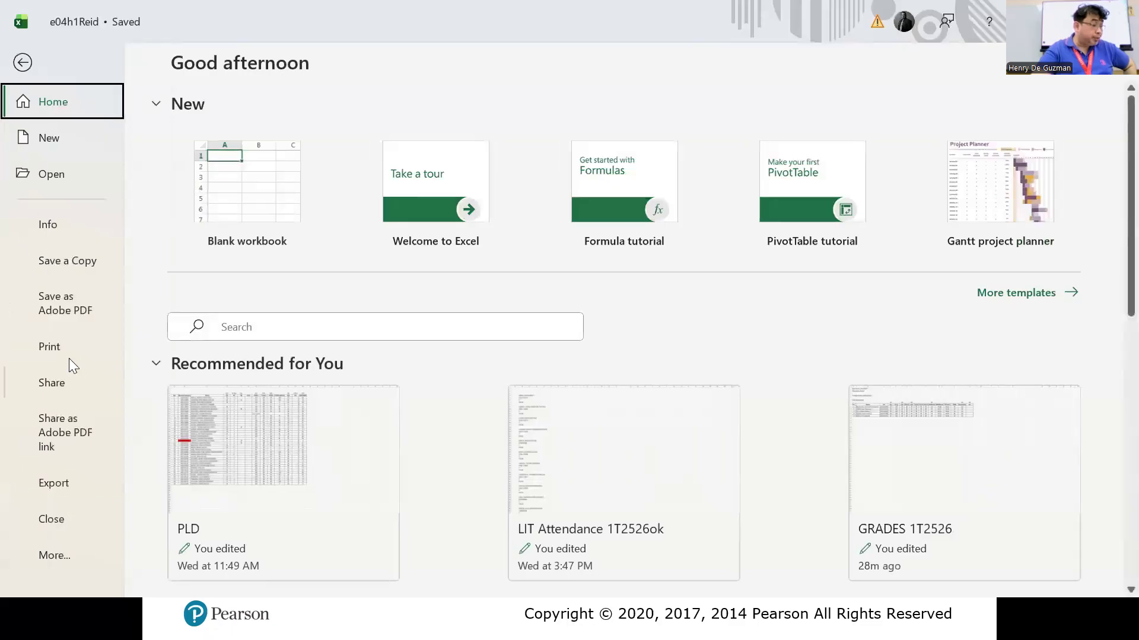
{"action": "left_click", "coordinate": [64, 348]}
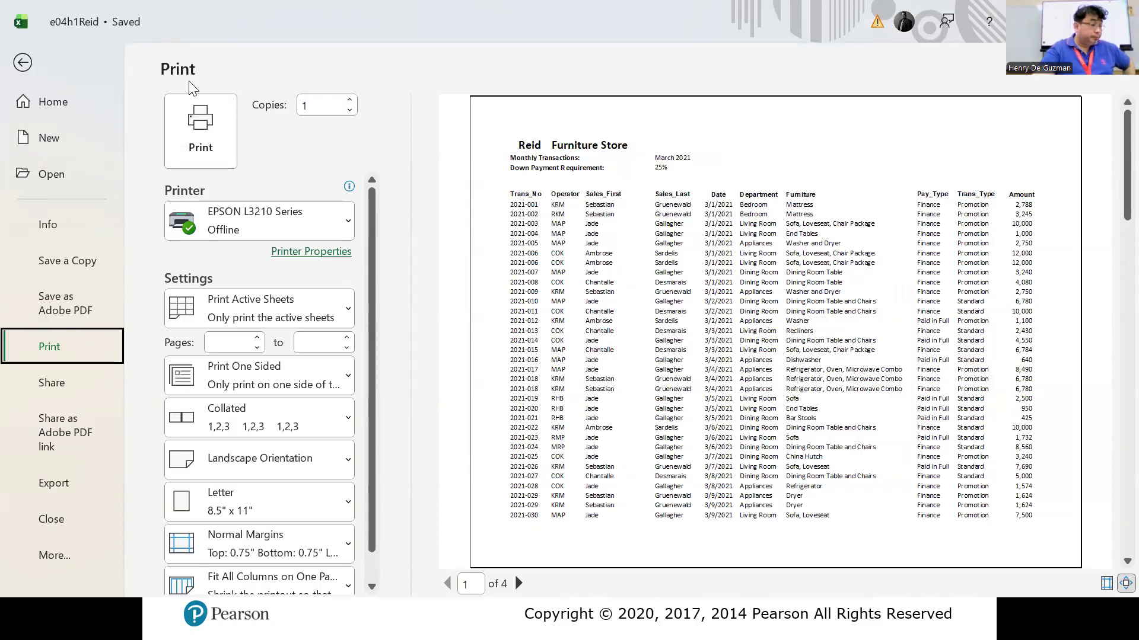
{"action": "left_click", "coordinate": [24, 61]}
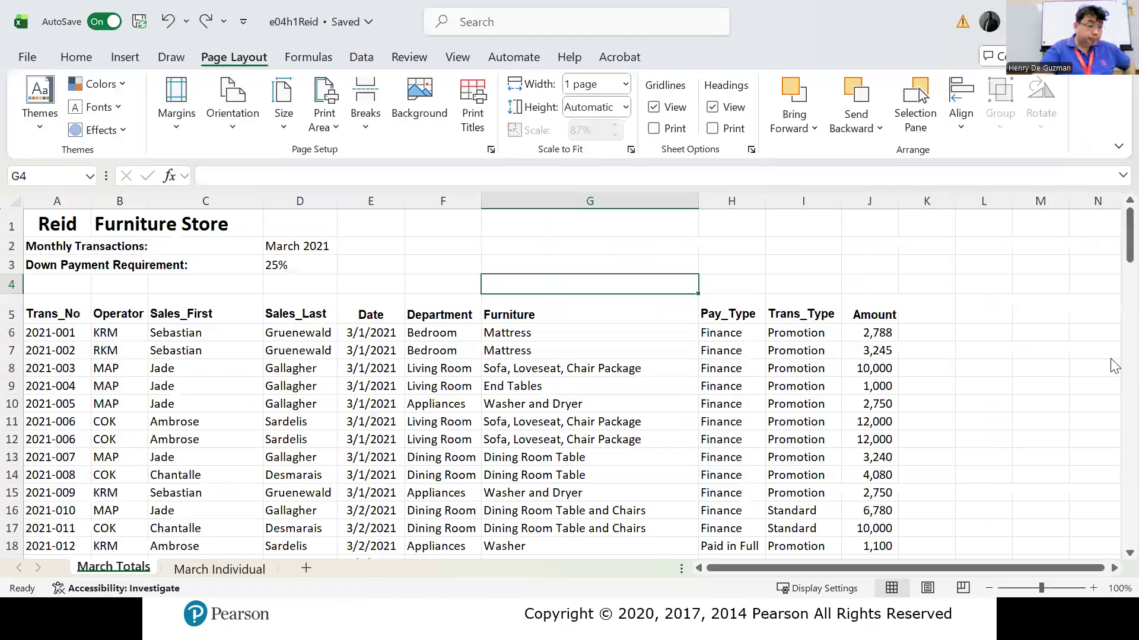
Step: Fit the printout height of March Totals to 1 page as well and check the result in the print preview
{"action": "left_click", "coordinate": [873, 313]}
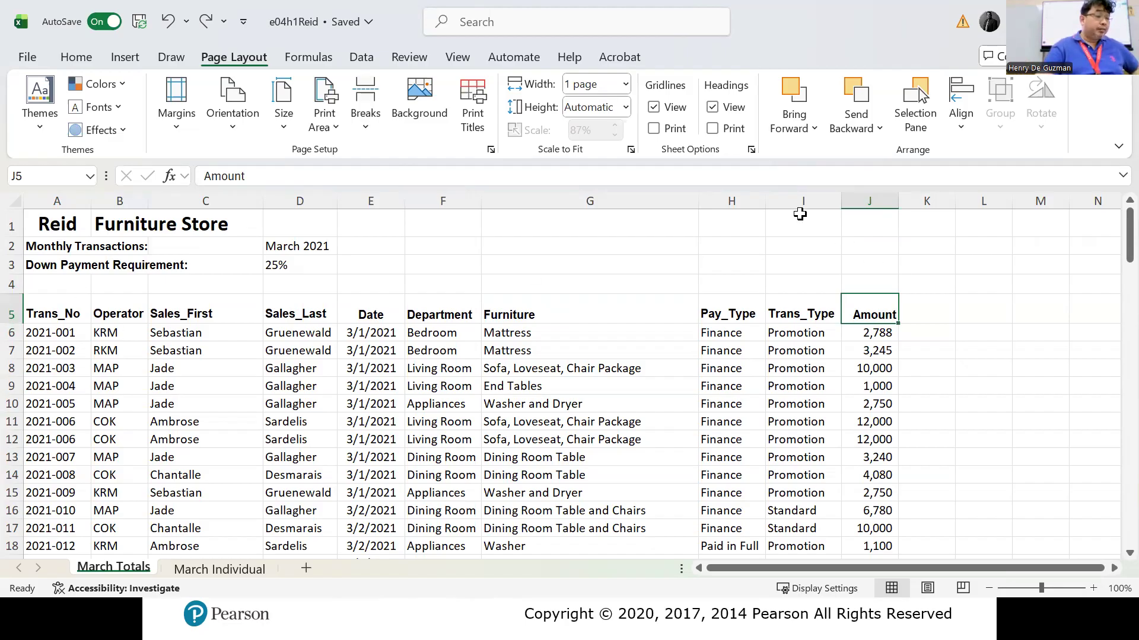
{"action": "left_click_drag", "start_coordinate": [1128, 247], "coordinate": [866, 152]}
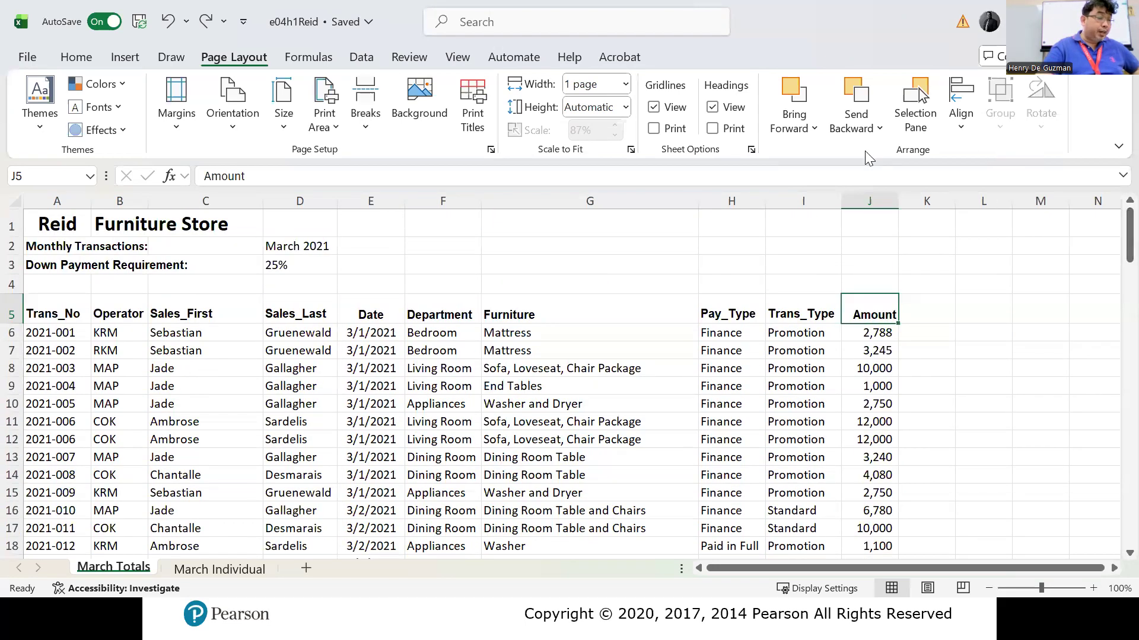
{"action": "left_click", "coordinate": [625, 109]}
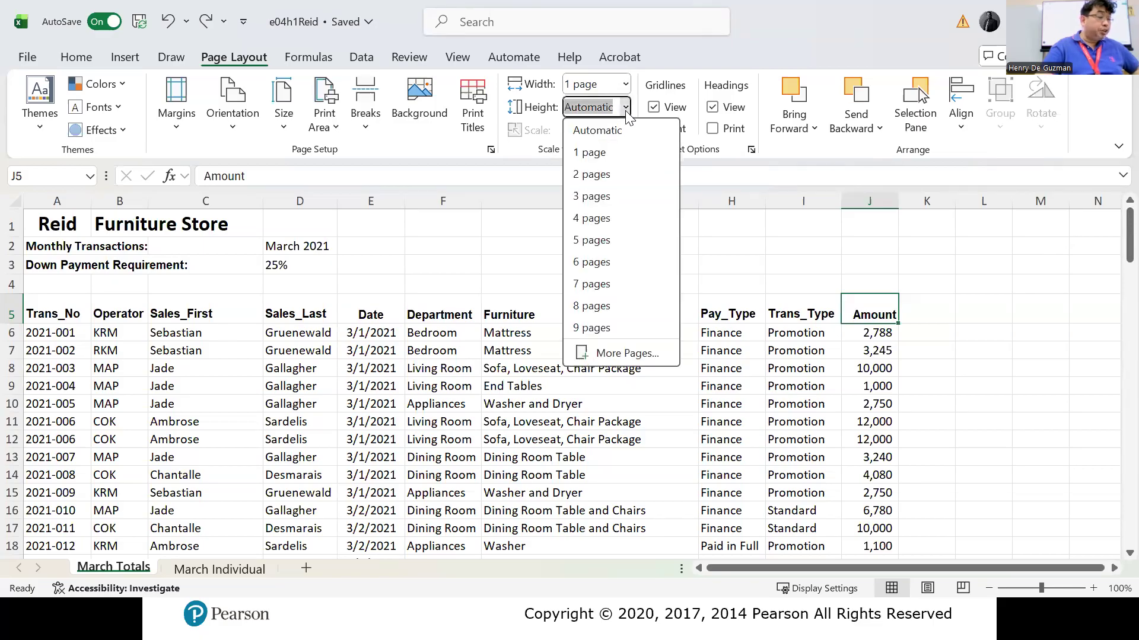
{"action": "left_click", "coordinate": [623, 154]}
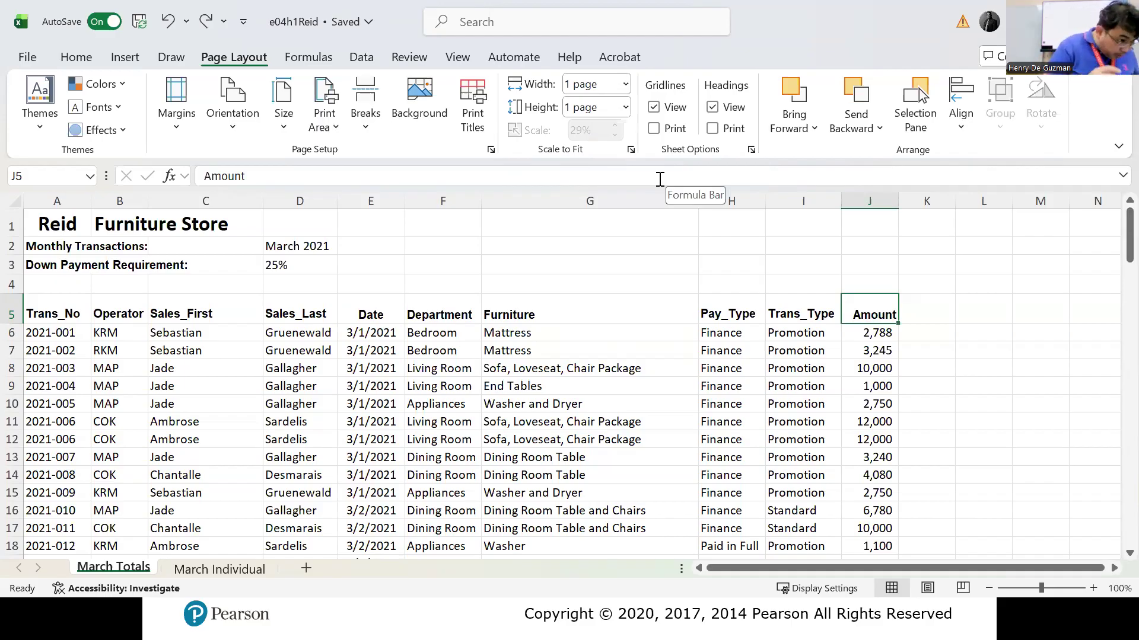
{"action": "left_click", "coordinate": [30, 66]}
{"action": "left_click", "coordinate": [66, 346]}
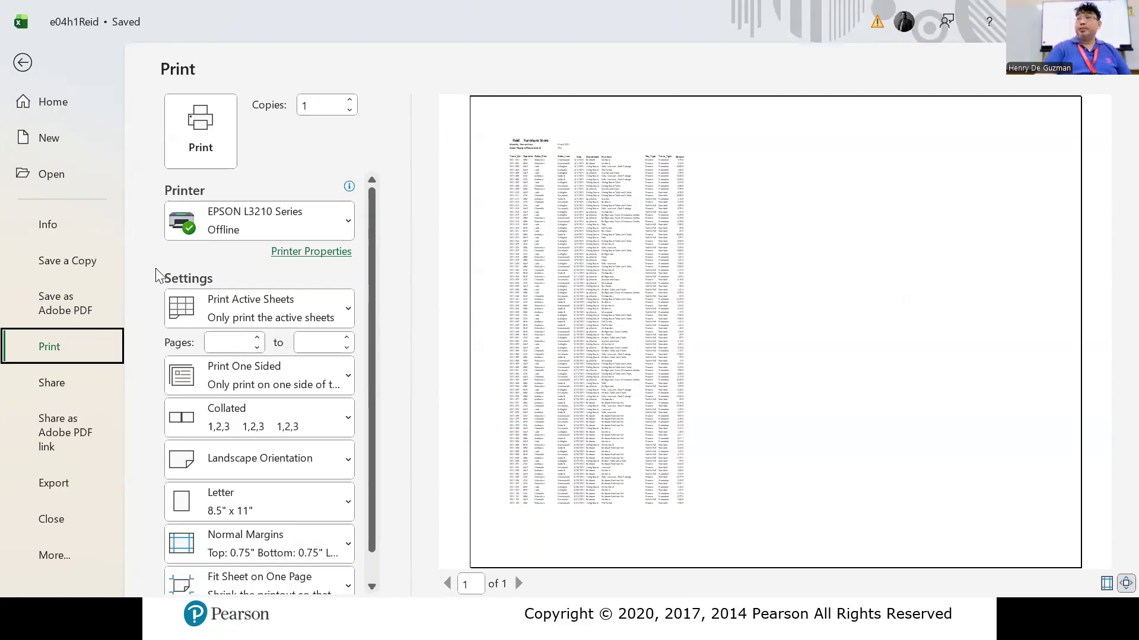
{"action": "left_click", "coordinate": [24, 61]}
Step: Set the printout height back to Automatic and examine where the horizontal page break falls in the rows
{"action": "left_click", "coordinate": [625, 108]}
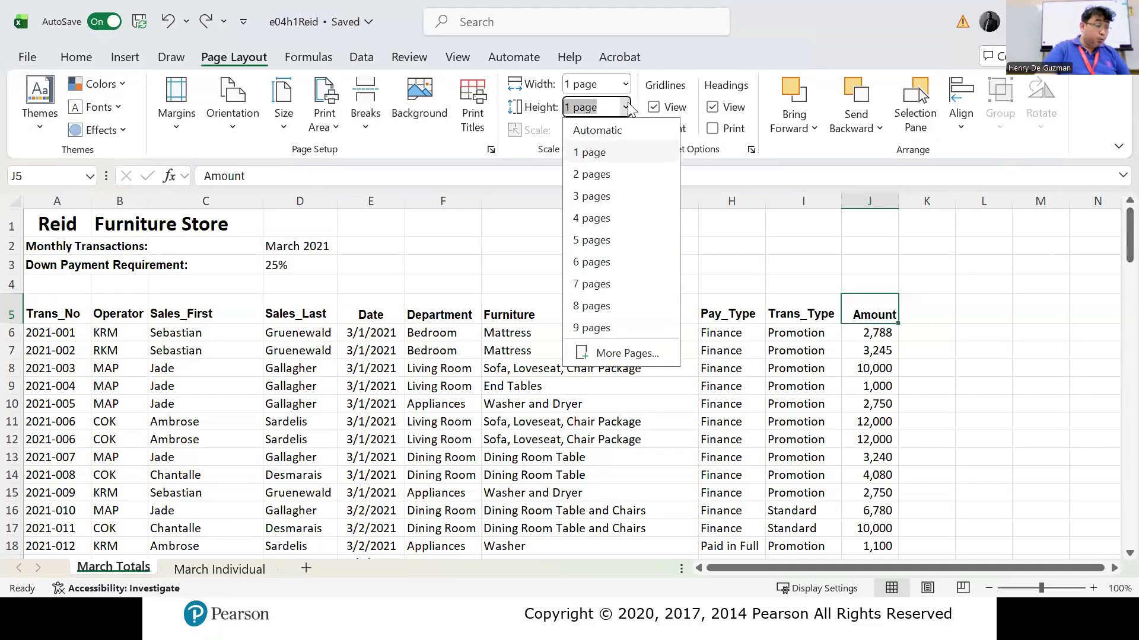
{"action": "left_click", "coordinate": [611, 132]}
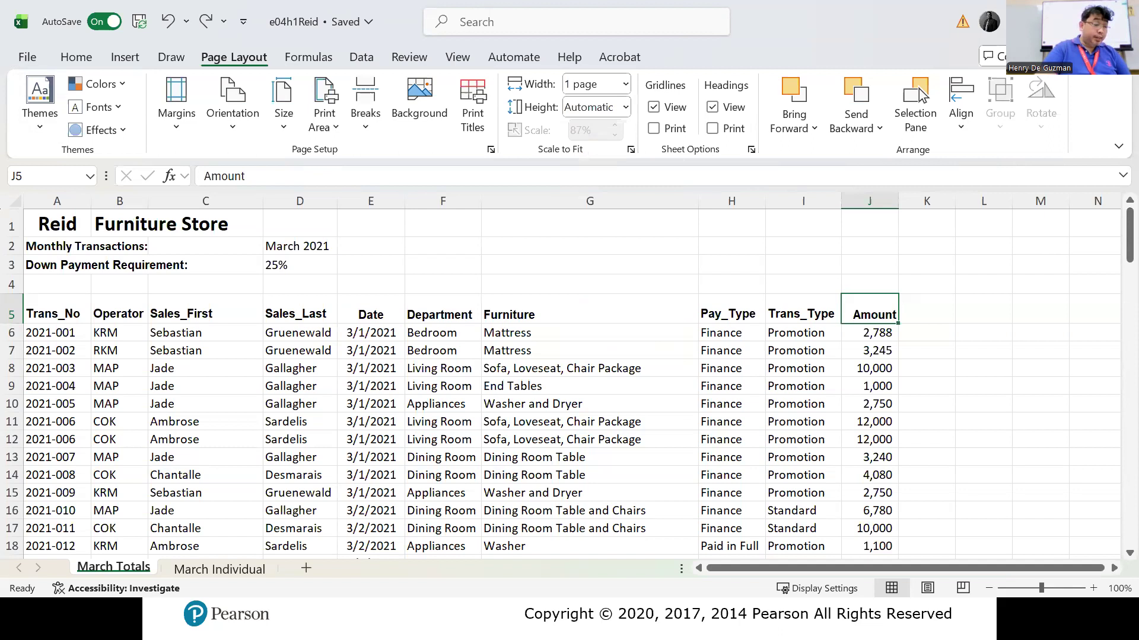
{"action": "scroll", "coordinate": [569, 386], "scroll_direction": "down", "scroll_amount": 7}
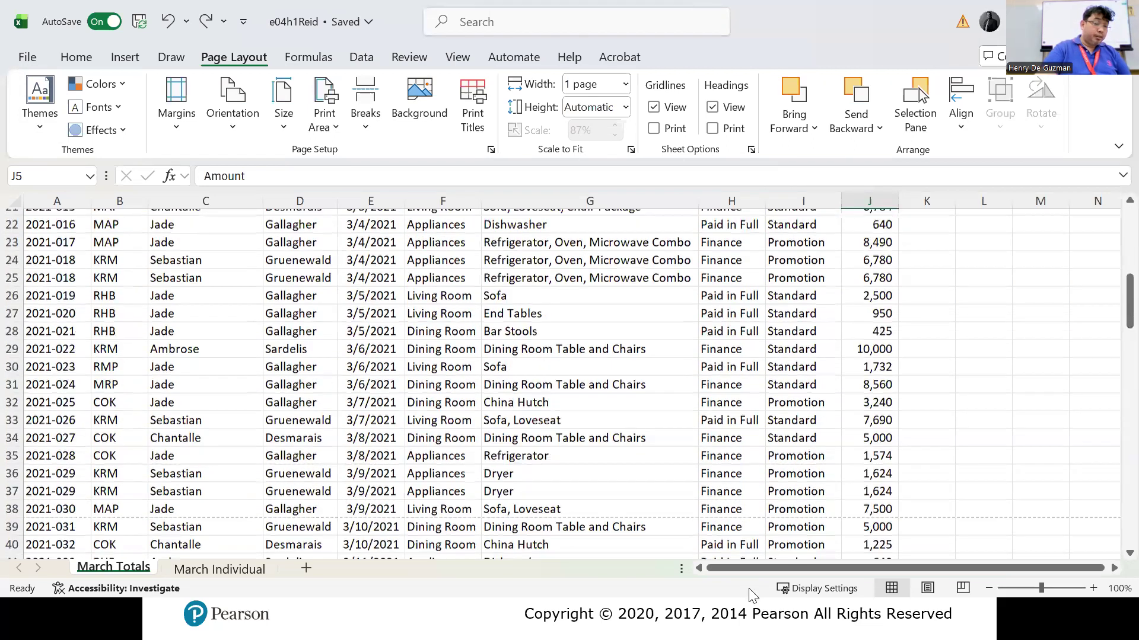
{"action": "scroll", "coordinate": [750, 587], "scroll_direction": "up", "scroll_amount": 1}
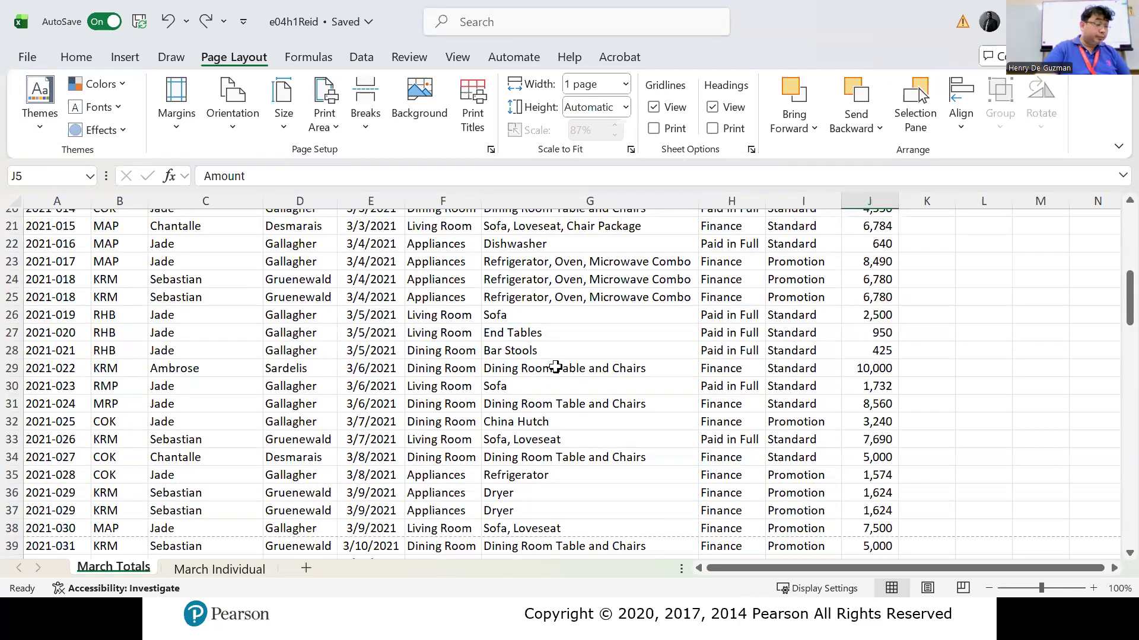
{"action": "left_click", "coordinate": [421, 316]}
{"action": "scroll", "coordinate": [652, 320], "scroll_direction": "up", "scroll_amount": 7}
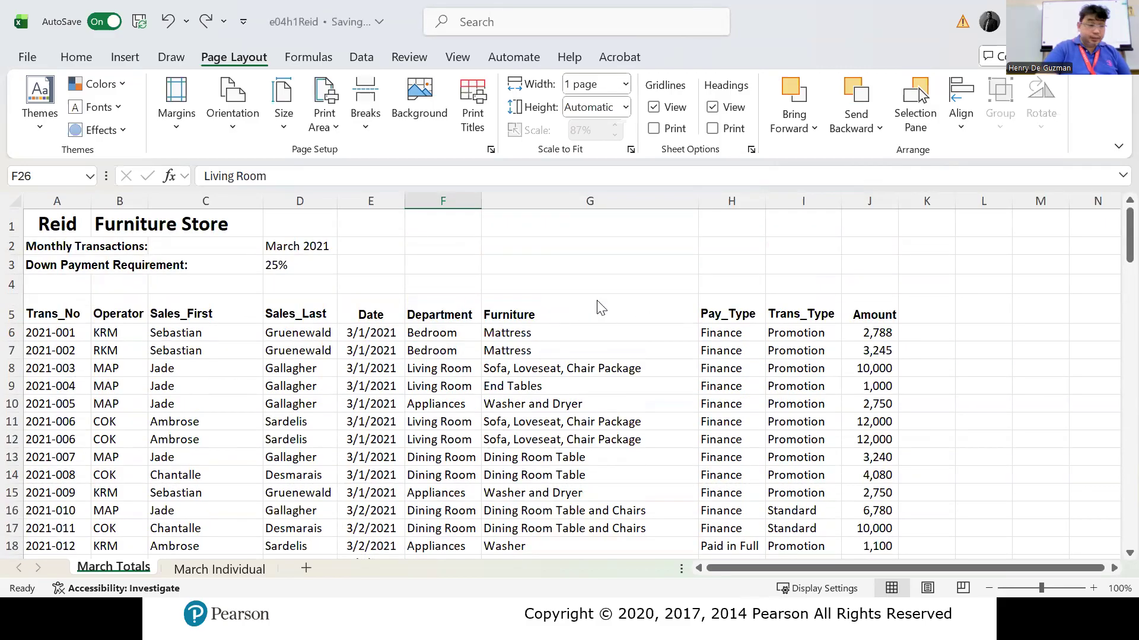
{"action": "left_click", "coordinate": [560, 262]}
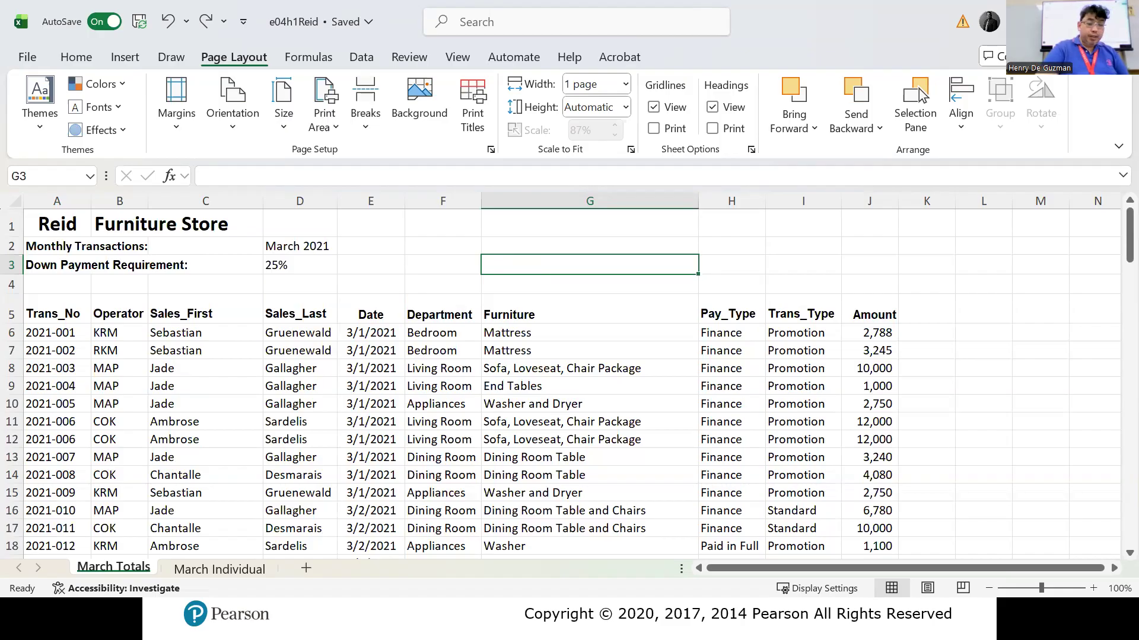
{"action": "key", "text": "alt+Tab"}
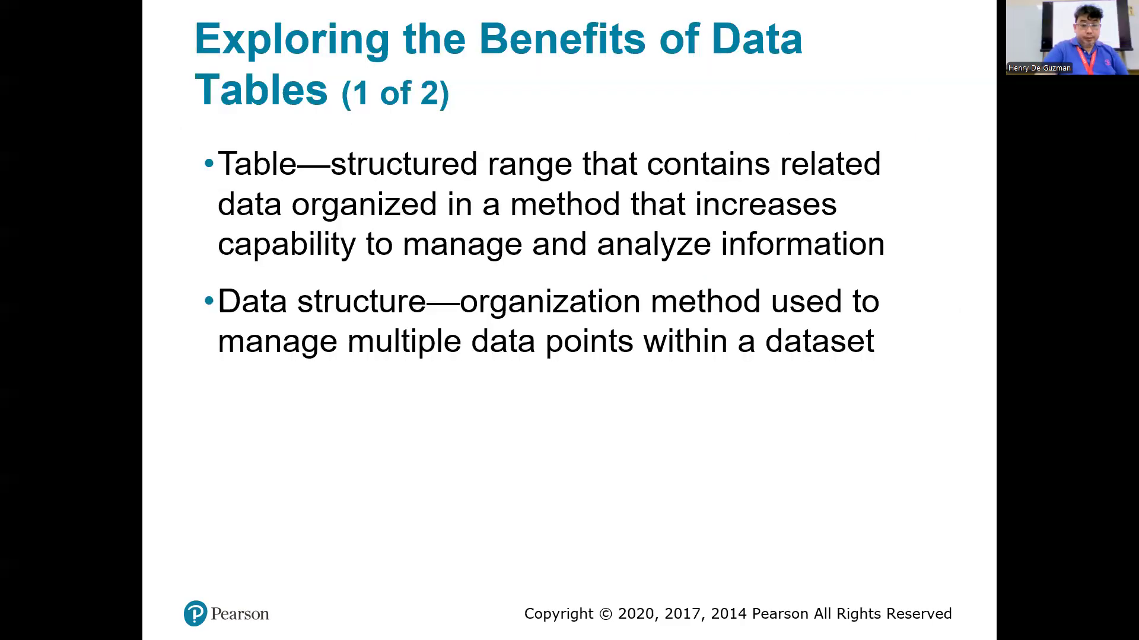
{"action": "key", "text": "Left"}
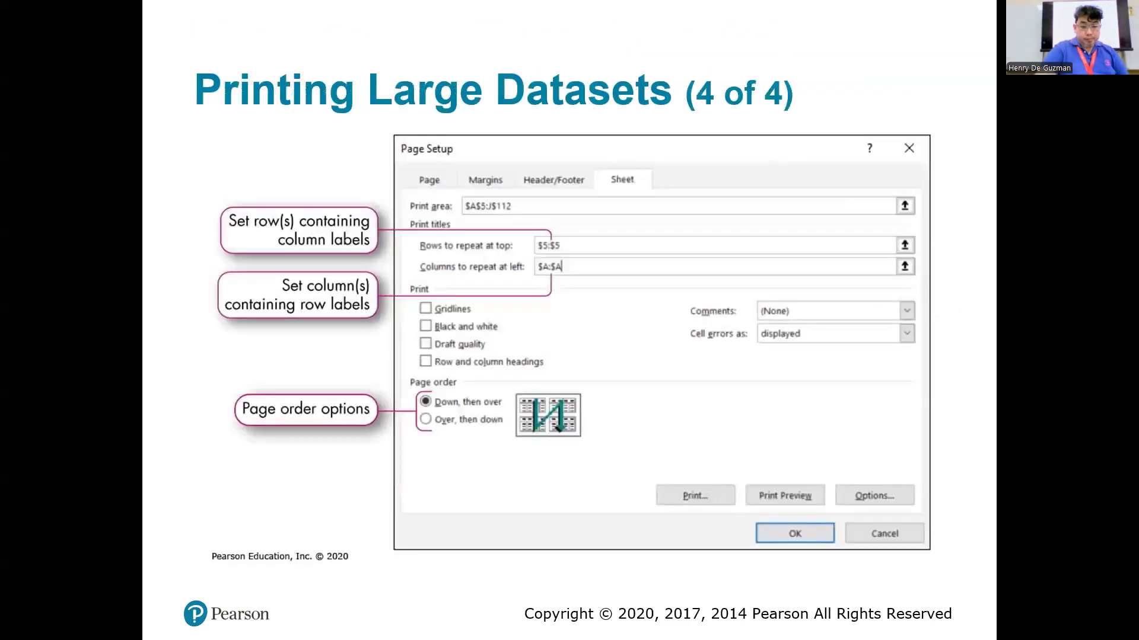
{"action": "key", "text": "Left"}
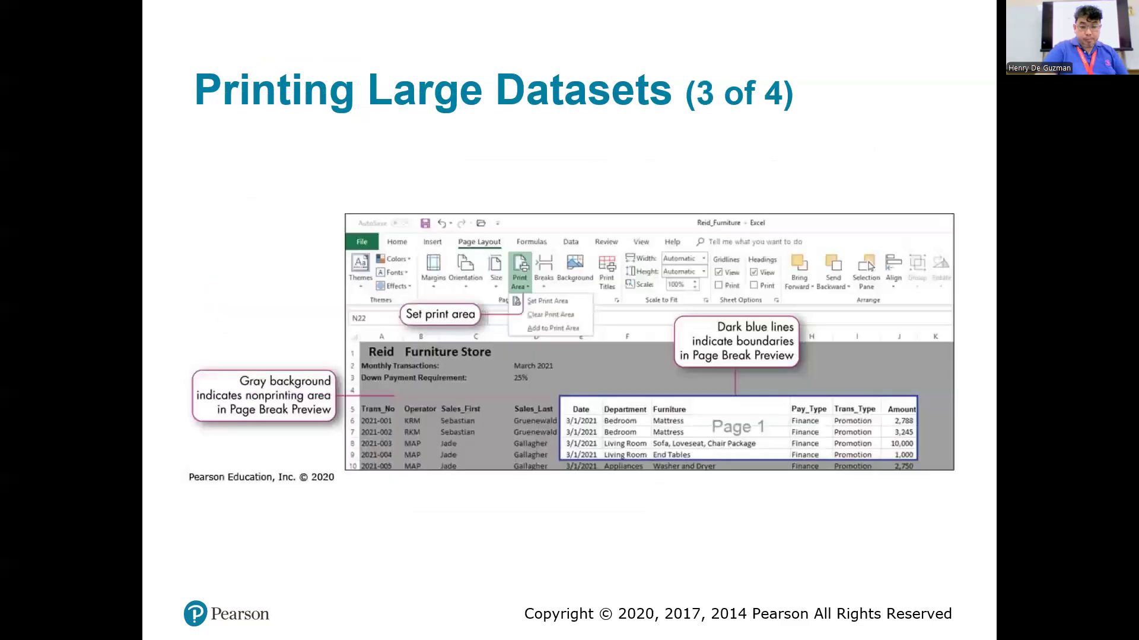
{"action": "key", "text": "Right"}
{"action": "key", "text": "Right"}
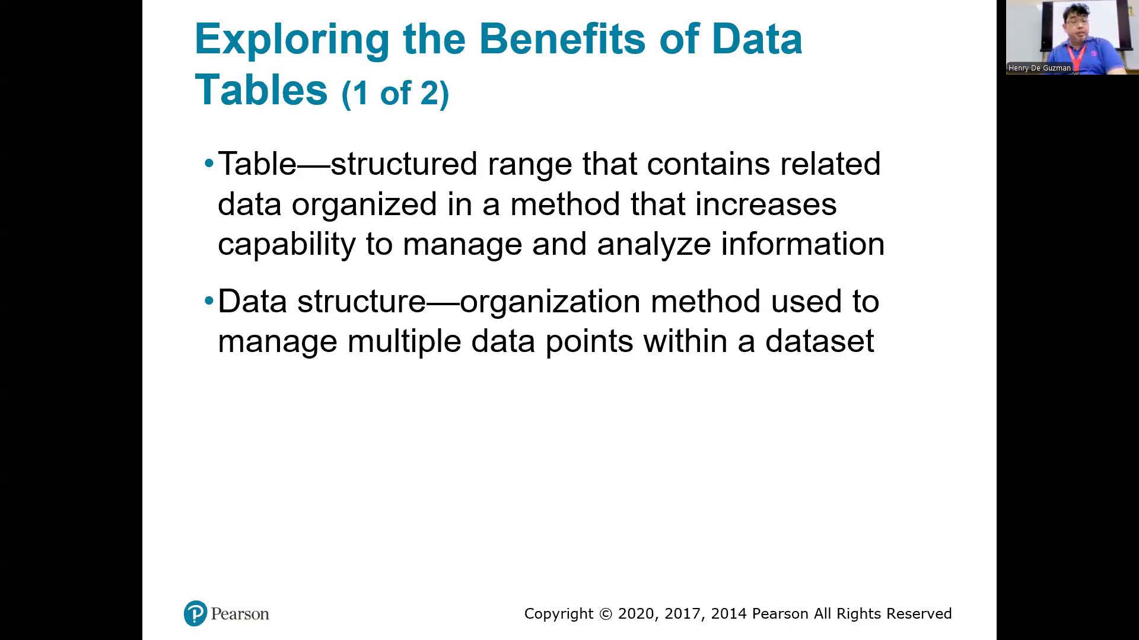
{"action": "key", "text": "alt+Tab"}
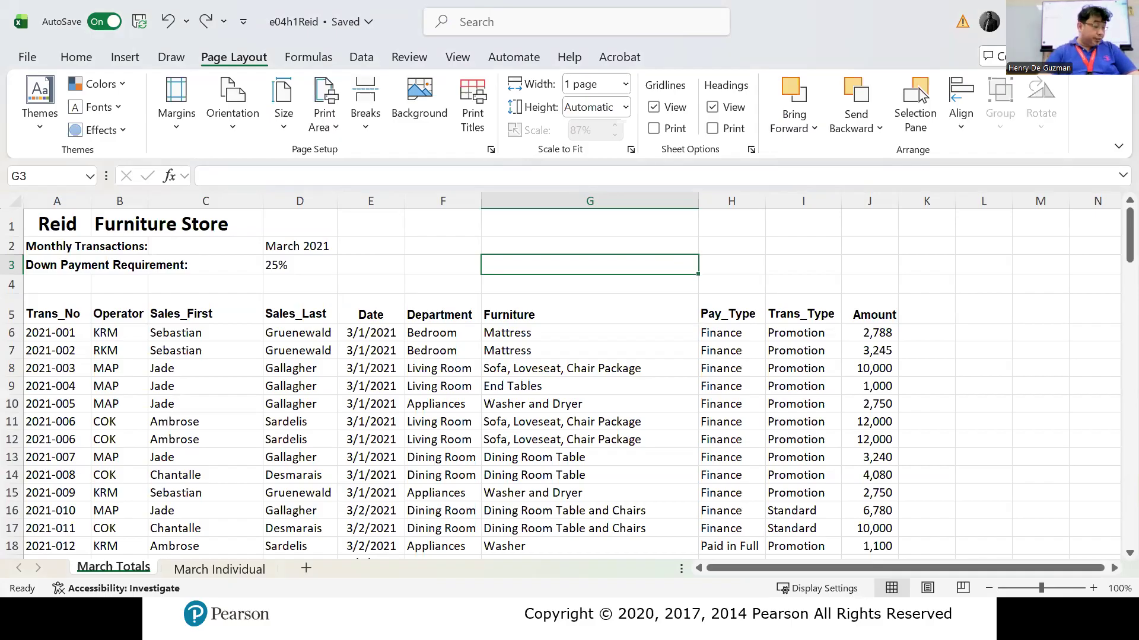
Step: Examine the formatted table on the March Individual sheet, then return to March Totals
{"action": "left_click", "coordinate": [211, 568]}
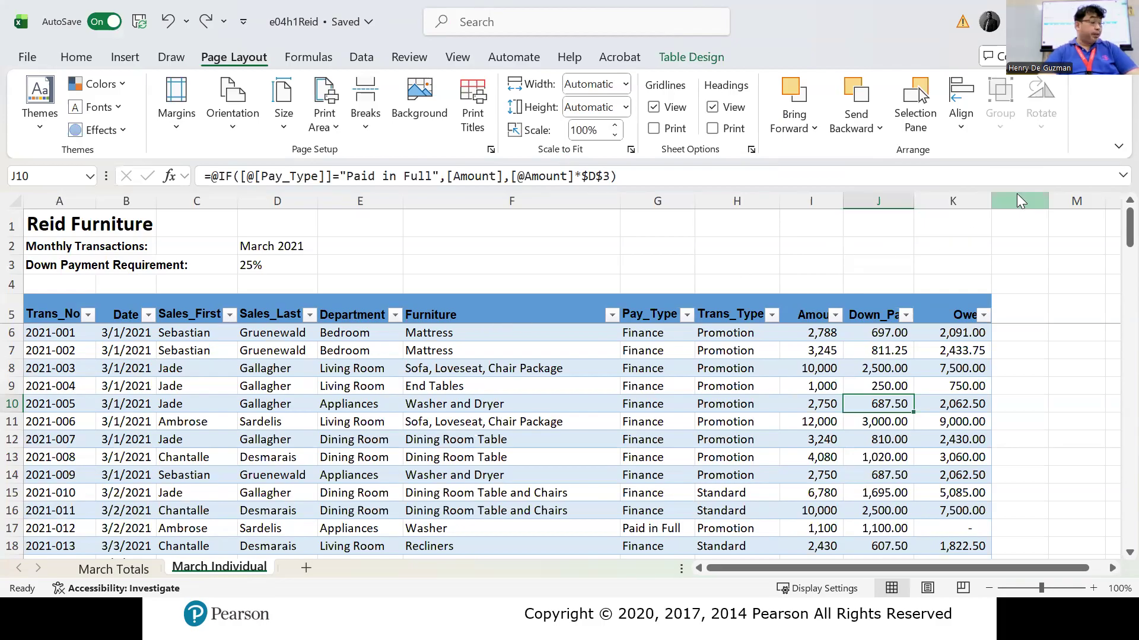
{"action": "left_click", "coordinate": [132, 573]}
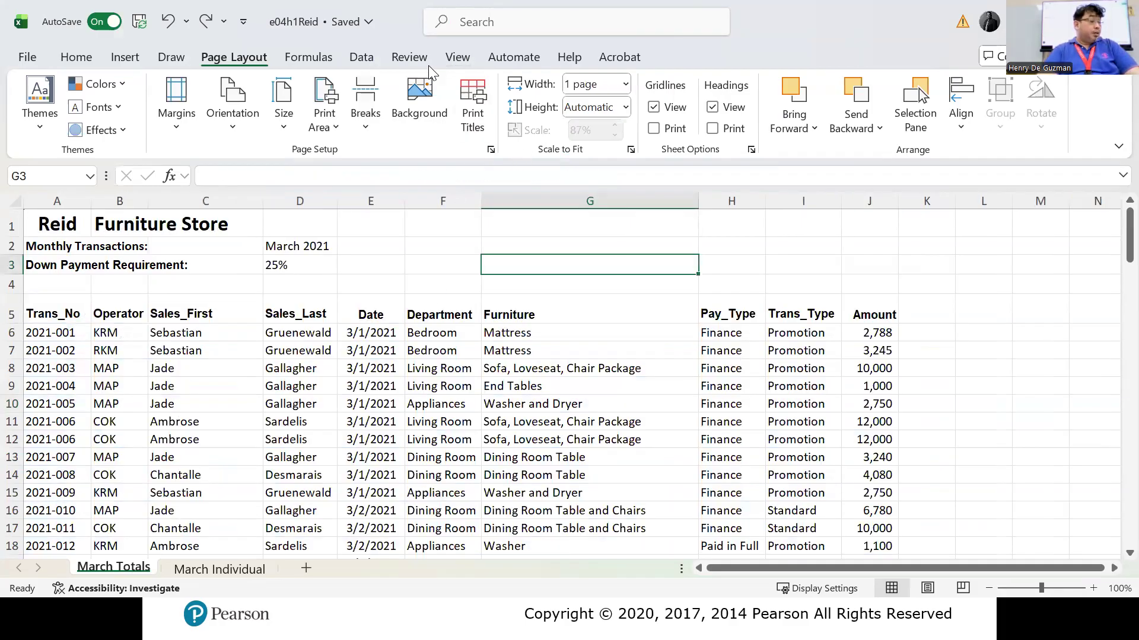
Step: Try to create a table with headers from the empty cell G3 on March Totals
{"action": "left_click", "coordinate": [137, 55]}
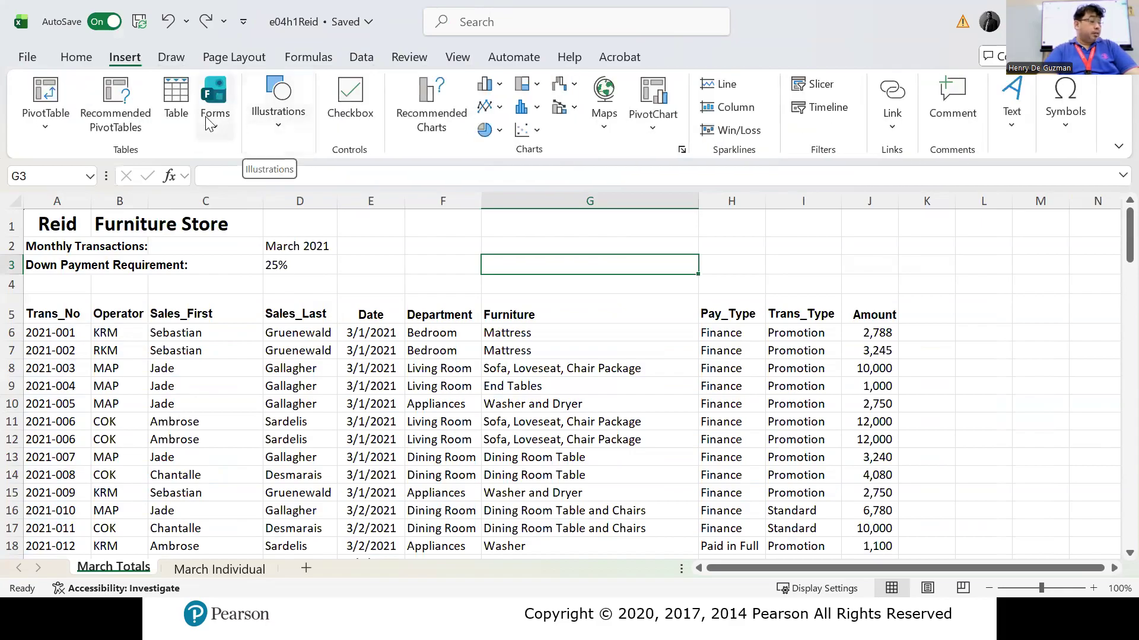
{"action": "left_click", "coordinate": [182, 110]}
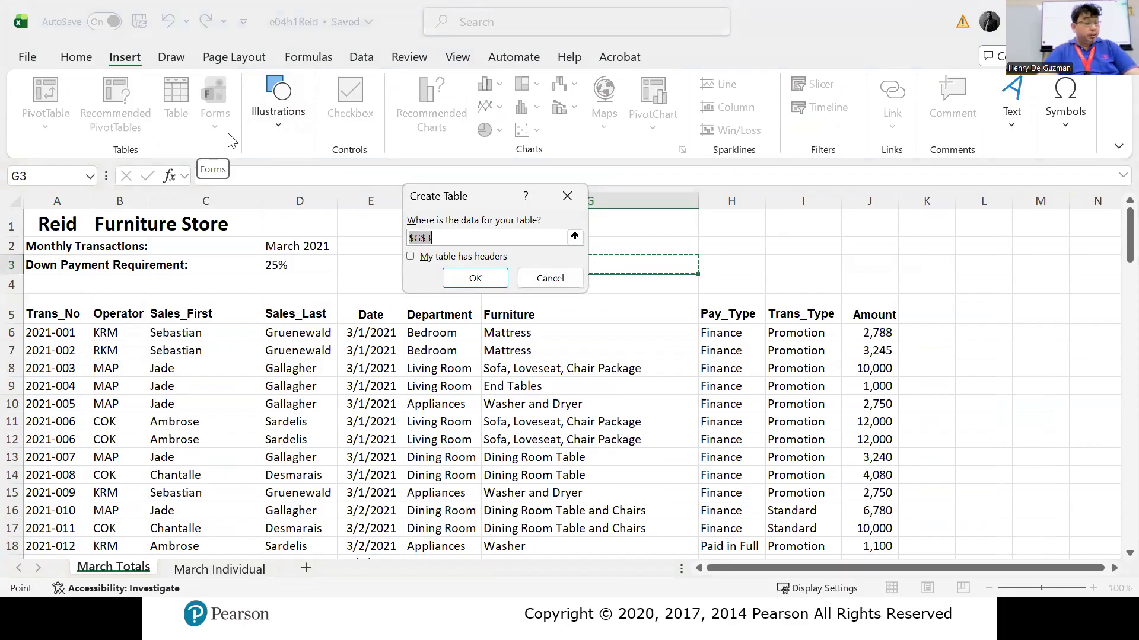
{"action": "left_click", "coordinate": [412, 258]}
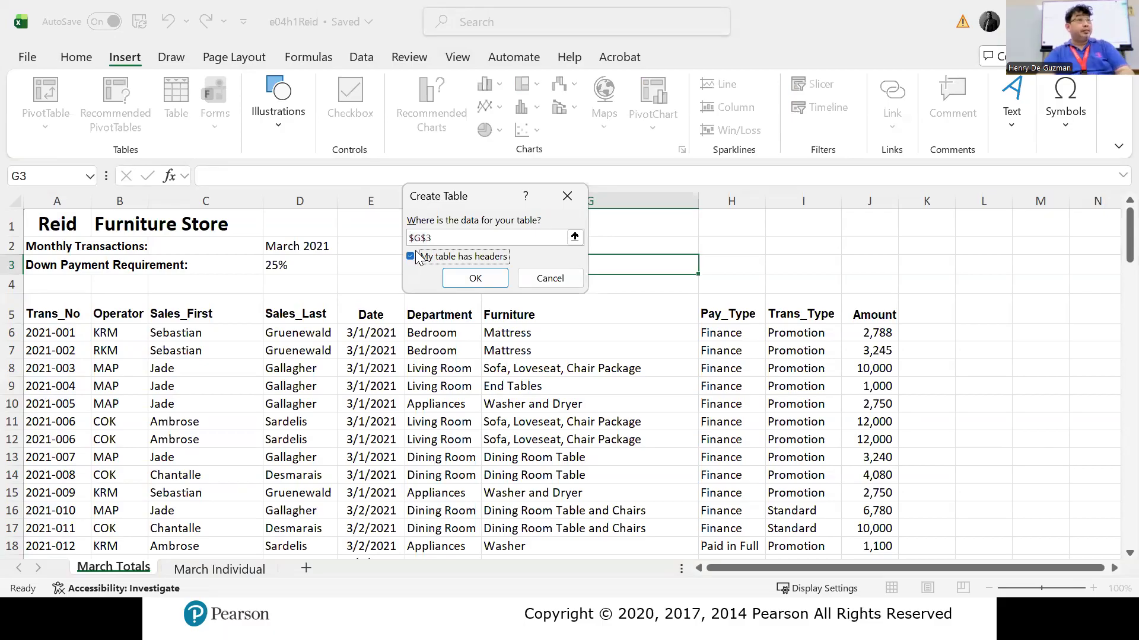
{"action": "left_click", "coordinate": [475, 279]}
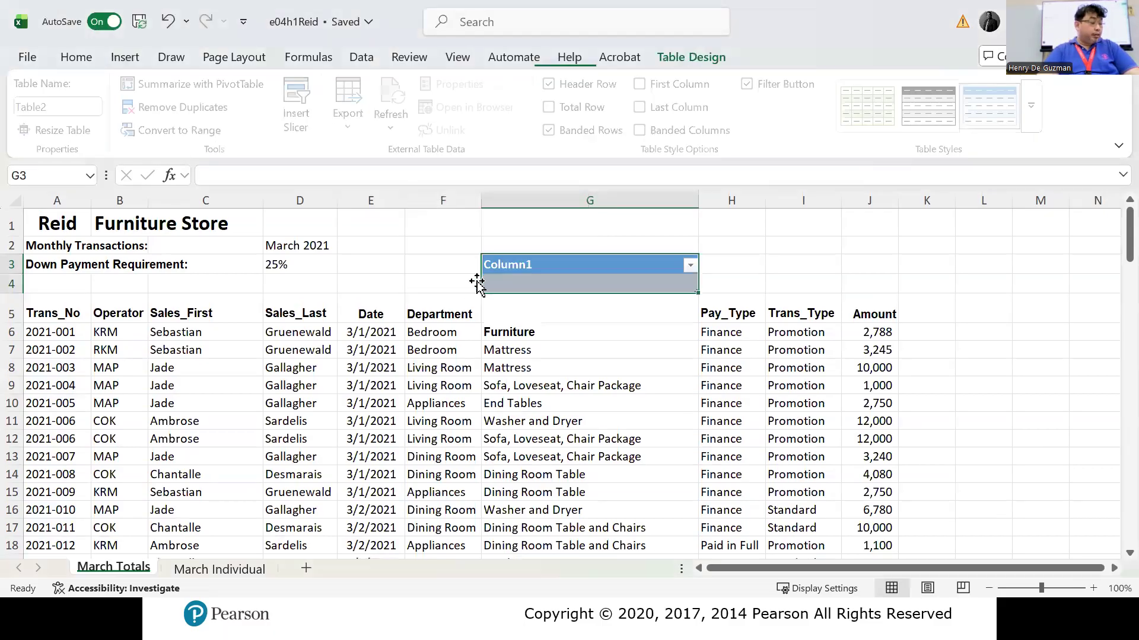
Step: Undo the creation of the table at G3 and select the Furniture header cell G5
{"action": "left_click", "coordinate": [660, 350]}
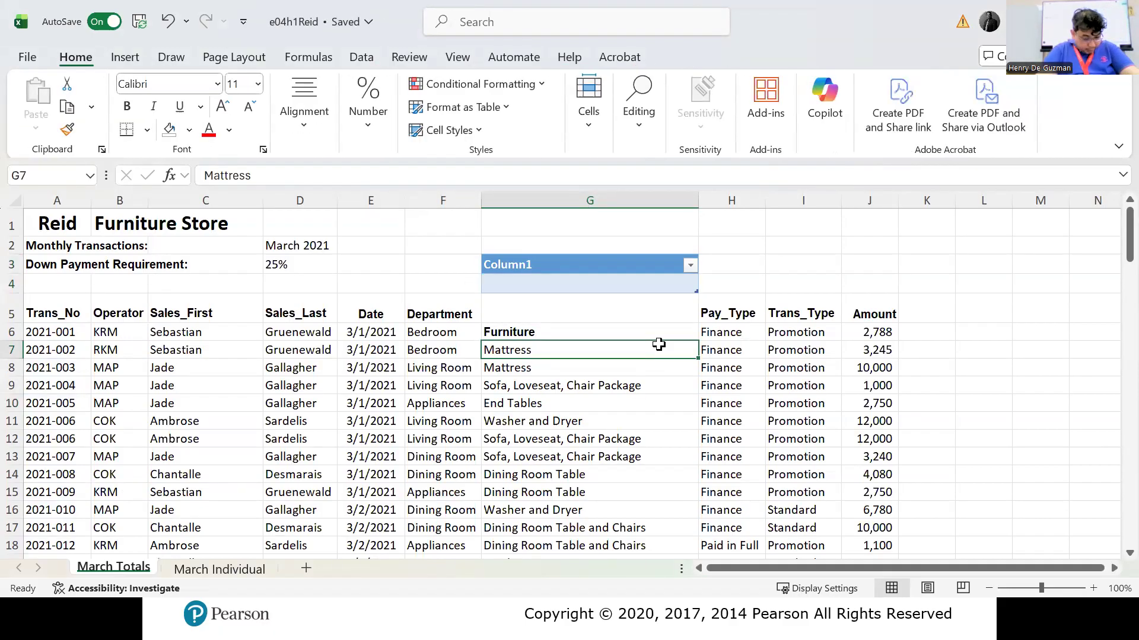
{"action": "key", "text": "ctrl+z"}
{"action": "key", "text": "ctrl+z"}
{"action": "left_click", "coordinate": [538, 315]}
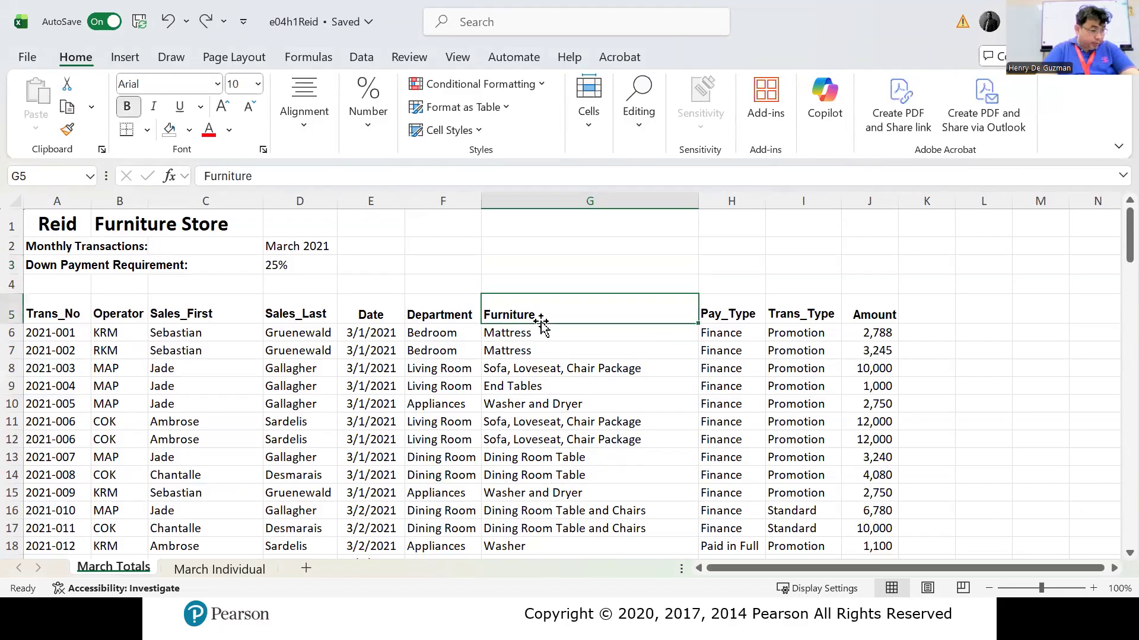
{"action": "left_click", "coordinate": [14, 206]}
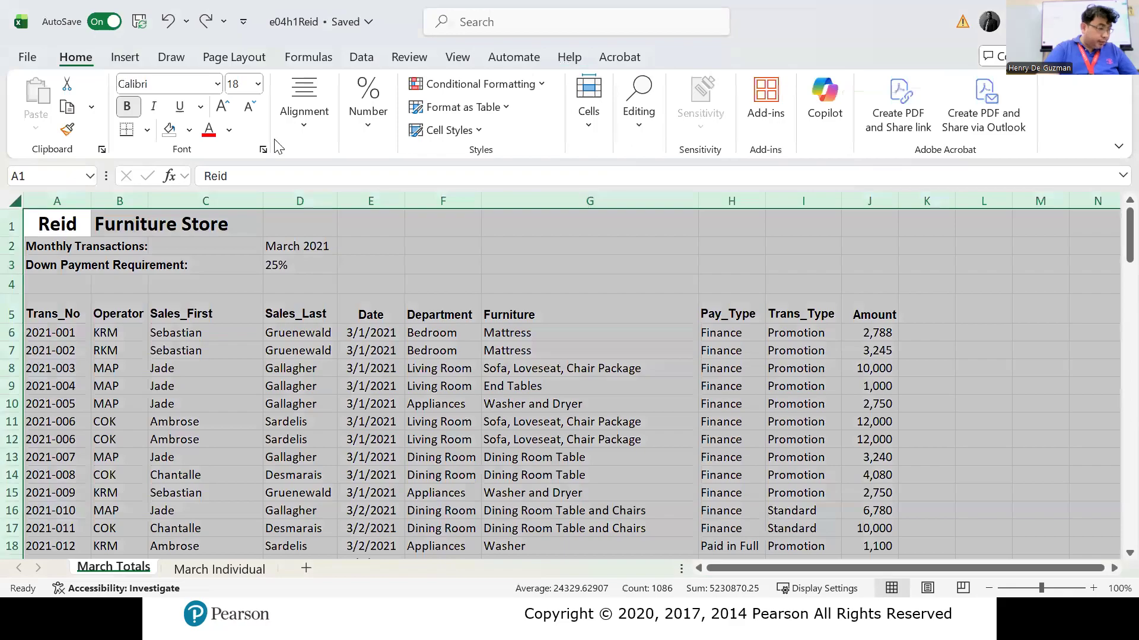
{"action": "left_click", "coordinate": [136, 58]}
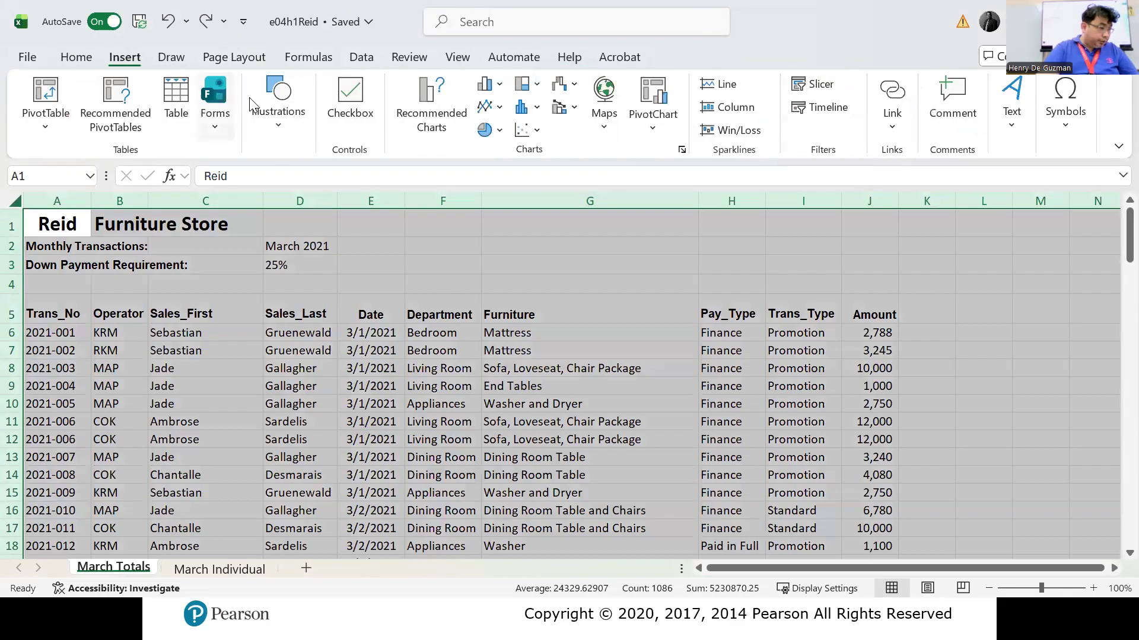
{"action": "left_click", "coordinate": [176, 107]}
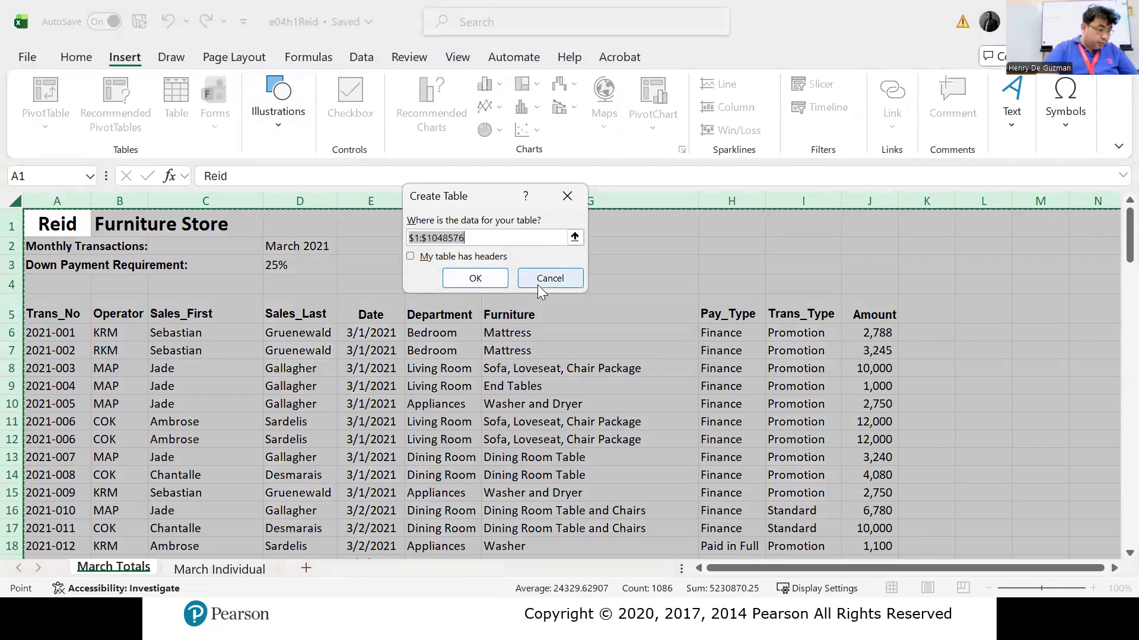
{"action": "left_click", "coordinate": [502, 282]}
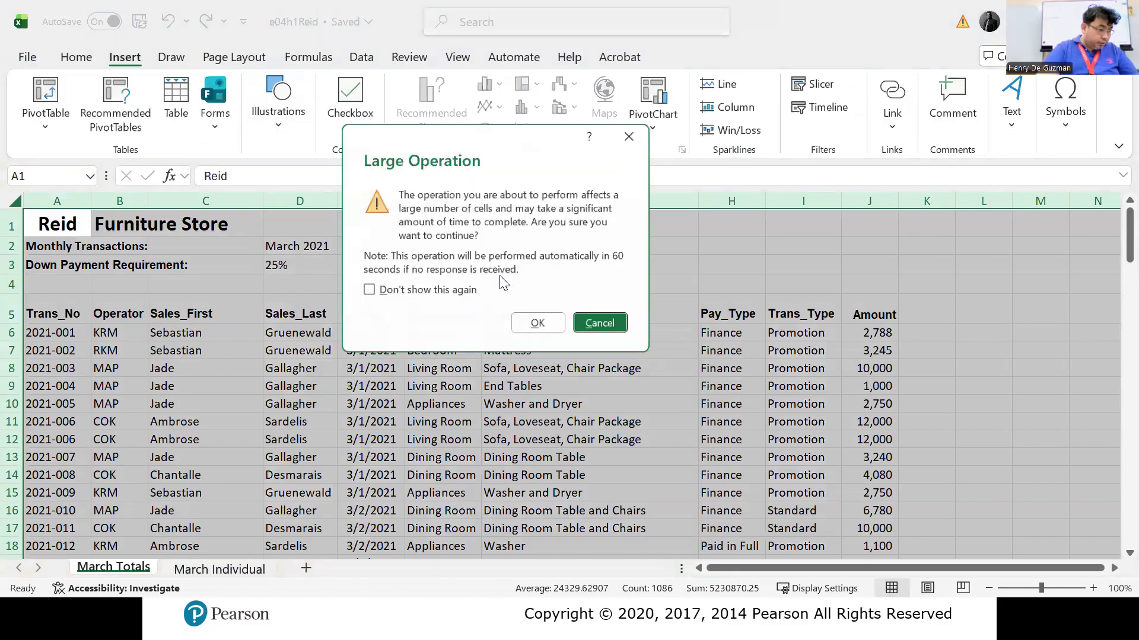
{"action": "left_click", "coordinate": [586, 323]}
Step: Create a table with headers from the transaction data range A5:J112 on March Totals
{"action": "left_click", "coordinate": [511, 330]}
{"action": "left_click", "coordinate": [239, 302]}
{"action": "left_click", "coordinate": [42, 316]}
{"action": "left_click_drag", "start_coordinate": [299, 316], "coordinate": [872, 521]}
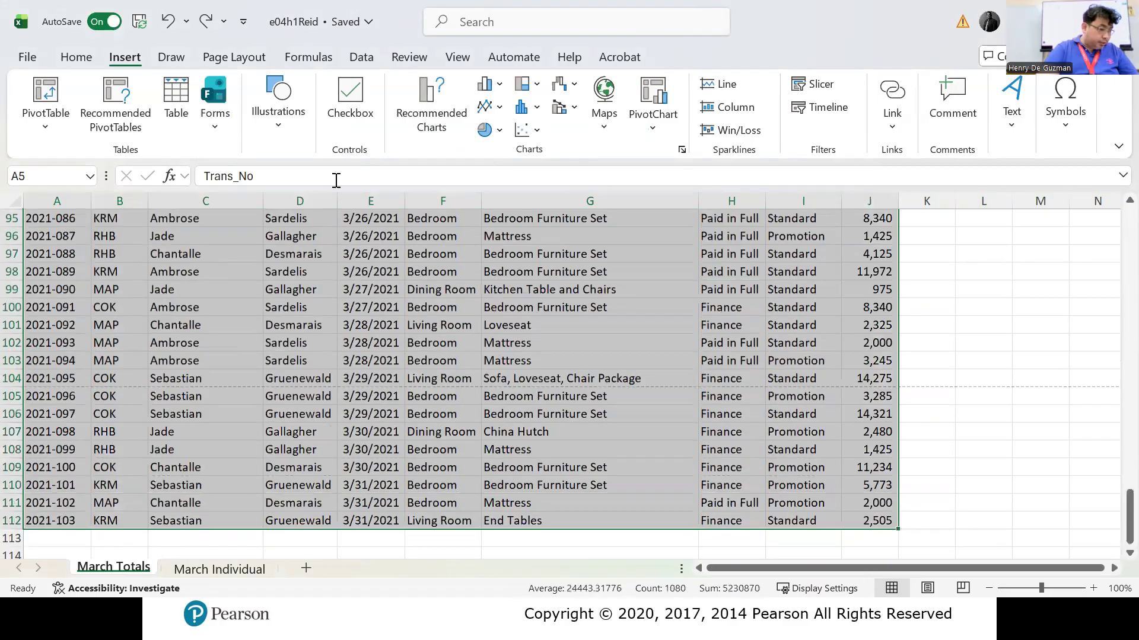
{"action": "scroll", "coordinate": [279, 348], "scroll_direction": "up", "scroll_amount": 20}
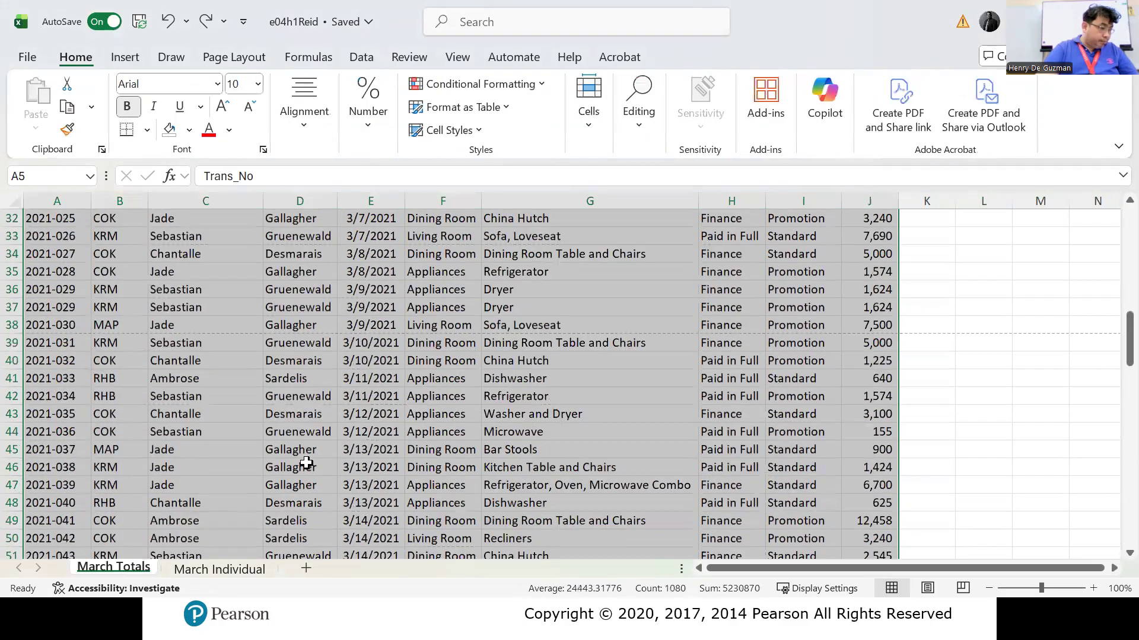
{"action": "scroll", "coordinate": [265, 469], "scroll_direction": "up", "scroll_amount": 10}
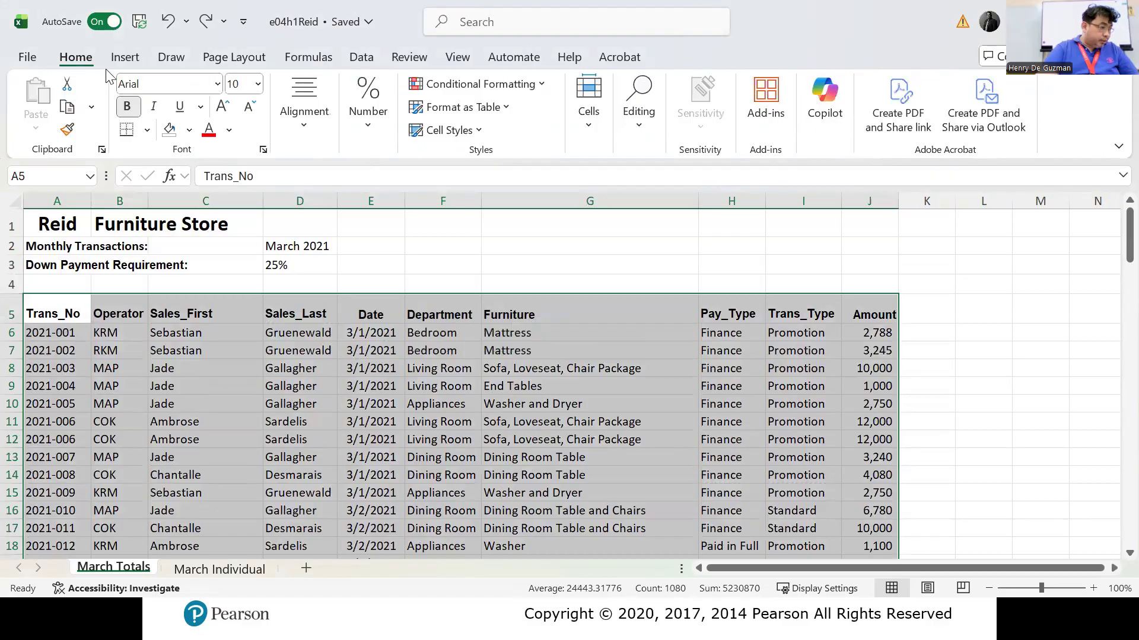
{"action": "left_click", "coordinate": [122, 59]}
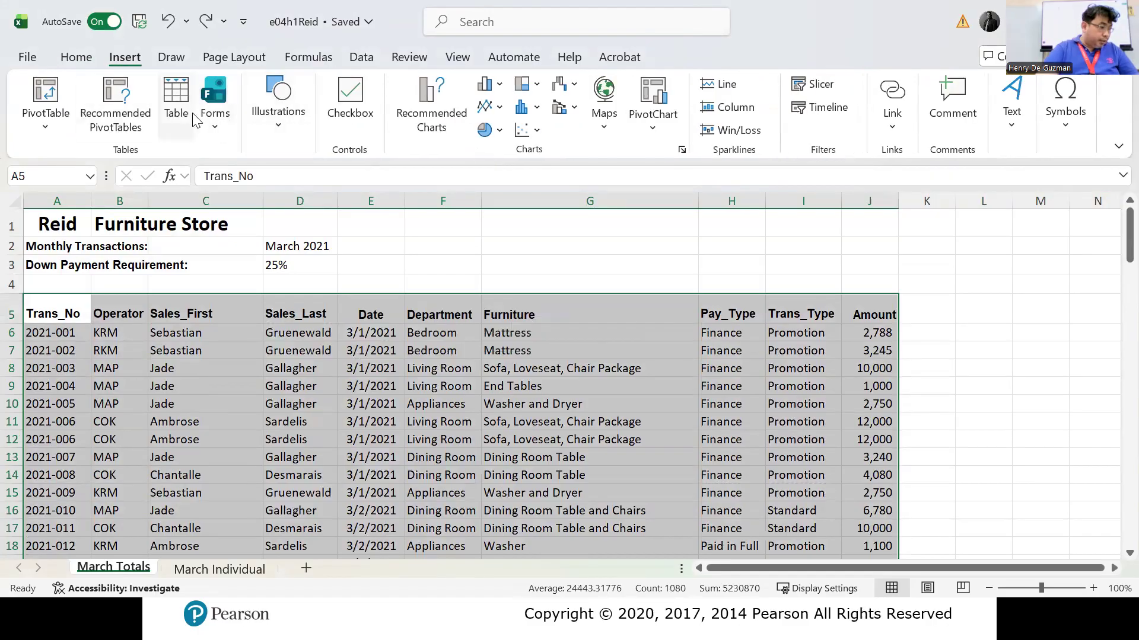
{"action": "left_click", "coordinate": [176, 98]}
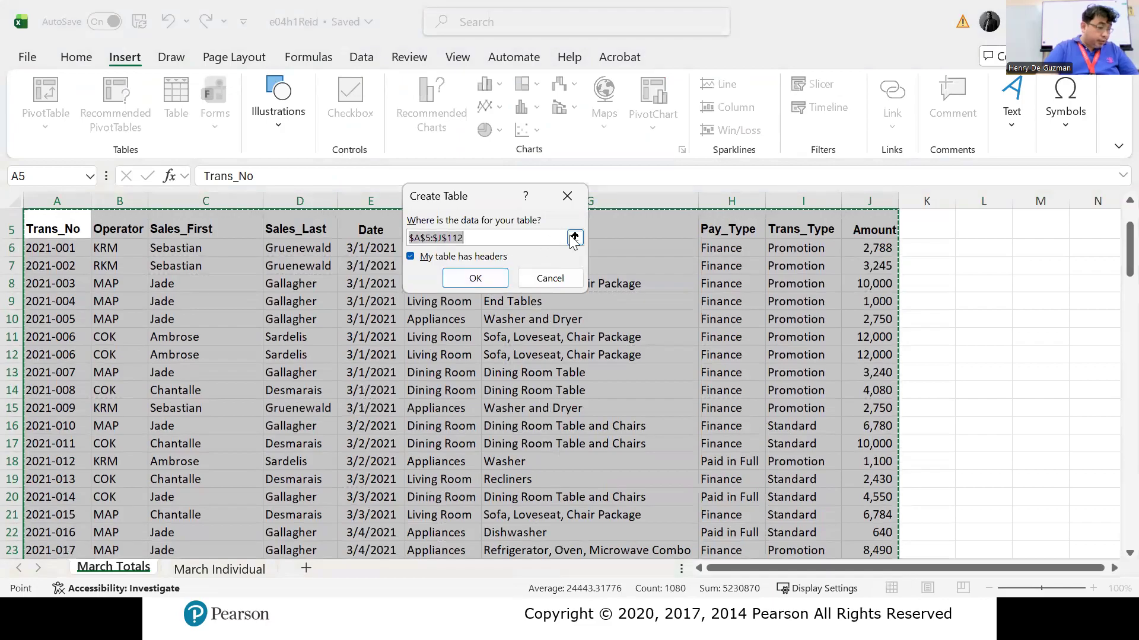
{"action": "left_click", "coordinate": [475, 278]}
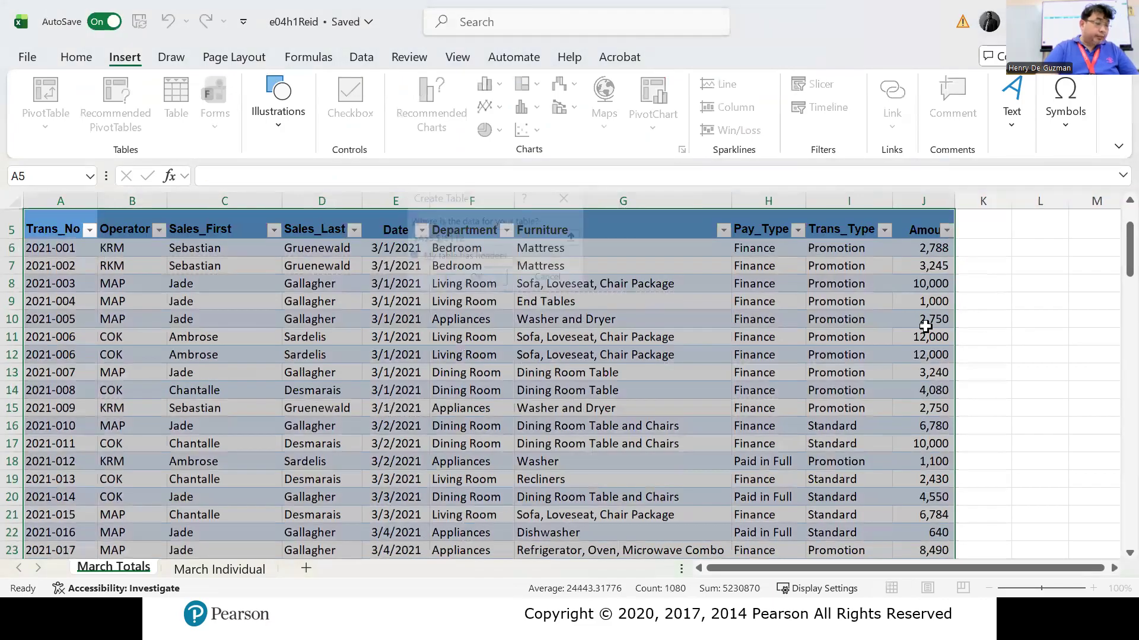
{"action": "left_click", "coordinate": [1039, 283]}
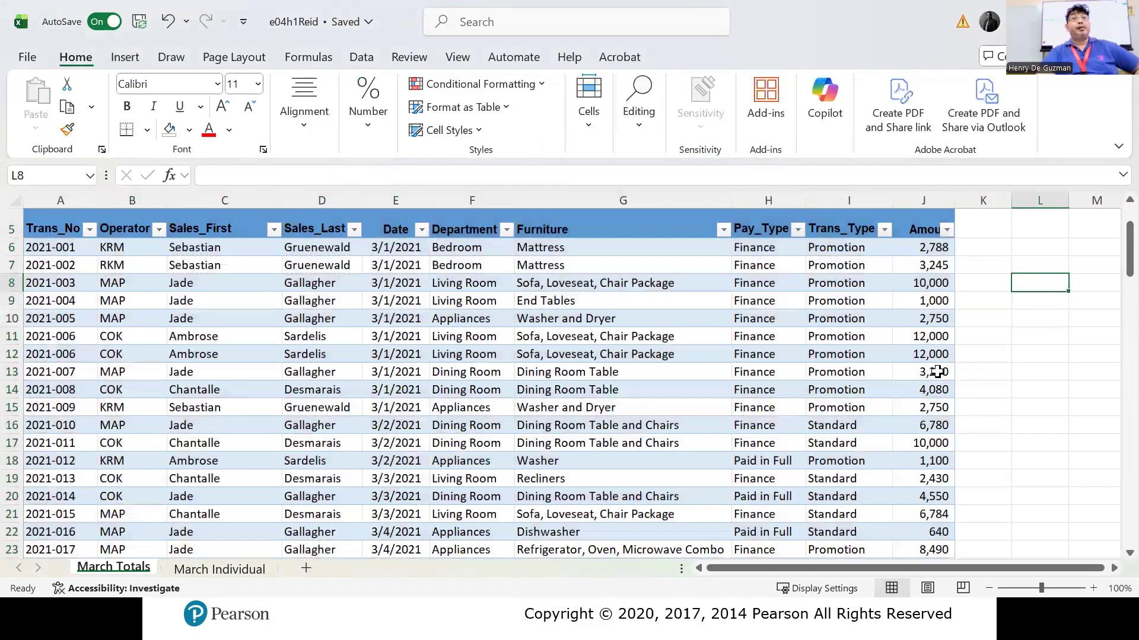
Step: Examine the table's filterable headers, banded rows and Pay_Type entries down the March Totals sheet
{"action": "scroll", "coordinate": [942, 364], "scroll_direction": "up", "scroll_amount": 2}
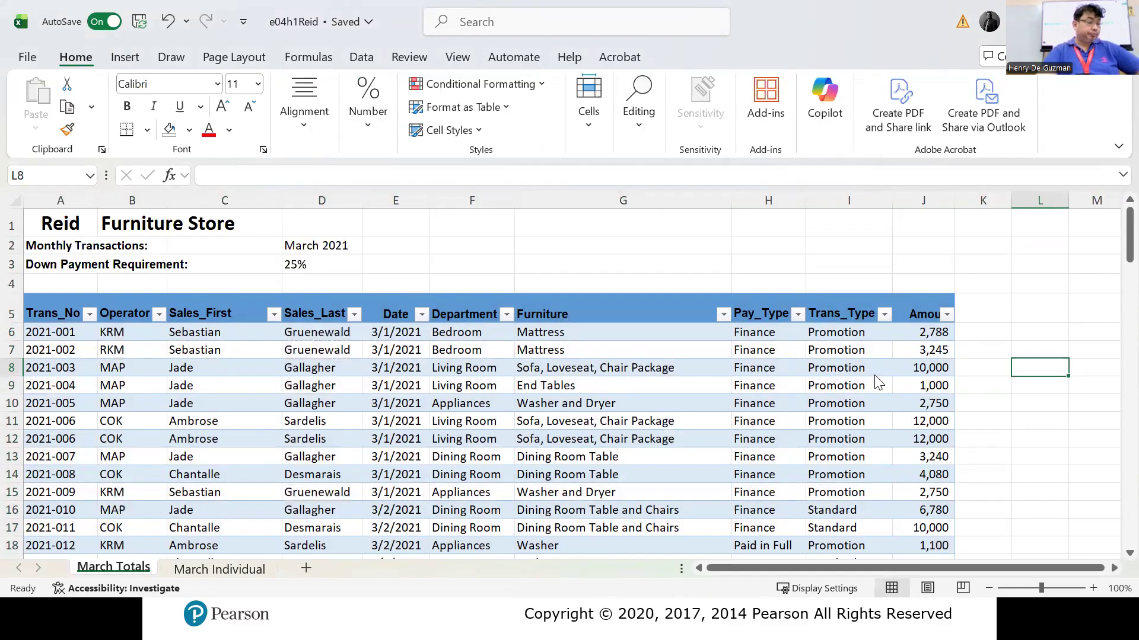
{"action": "scroll", "coordinate": [873, 372], "scroll_direction": "down", "scroll_amount": 1}
{"action": "scroll", "coordinate": [804, 321], "scroll_direction": "up", "scroll_amount": 1}
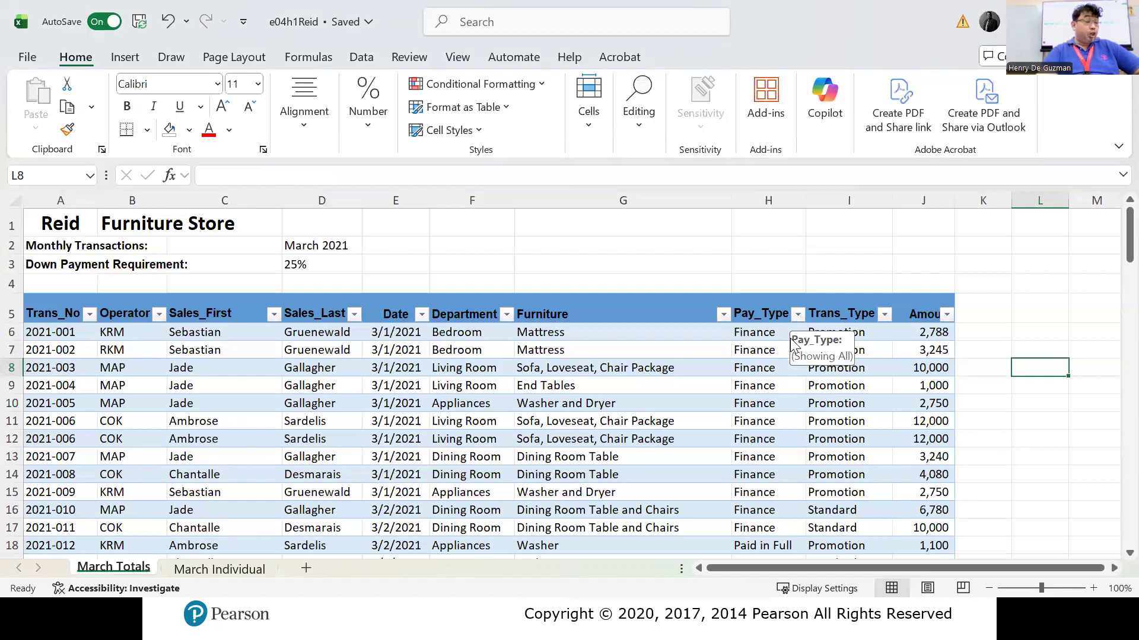
{"action": "scroll", "coordinate": [797, 322], "scroll_direction": "down", "scroll_amount": 8}
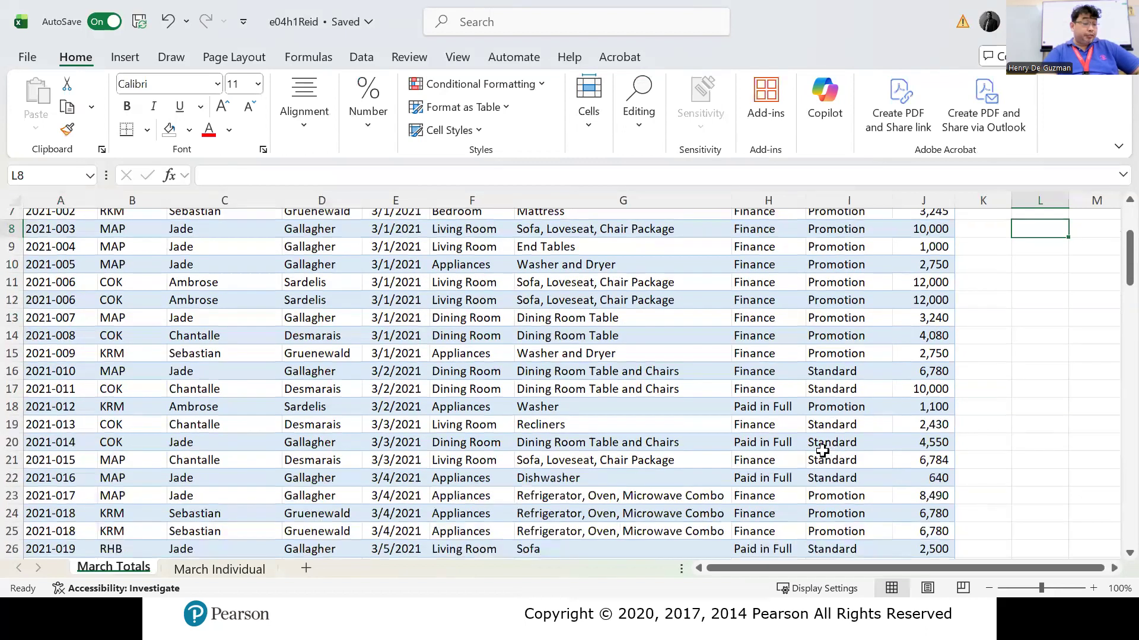
{"action": "scroll", "coordinate": [778, 435], "scroll_direction": "down", "scroll_amount": 3}
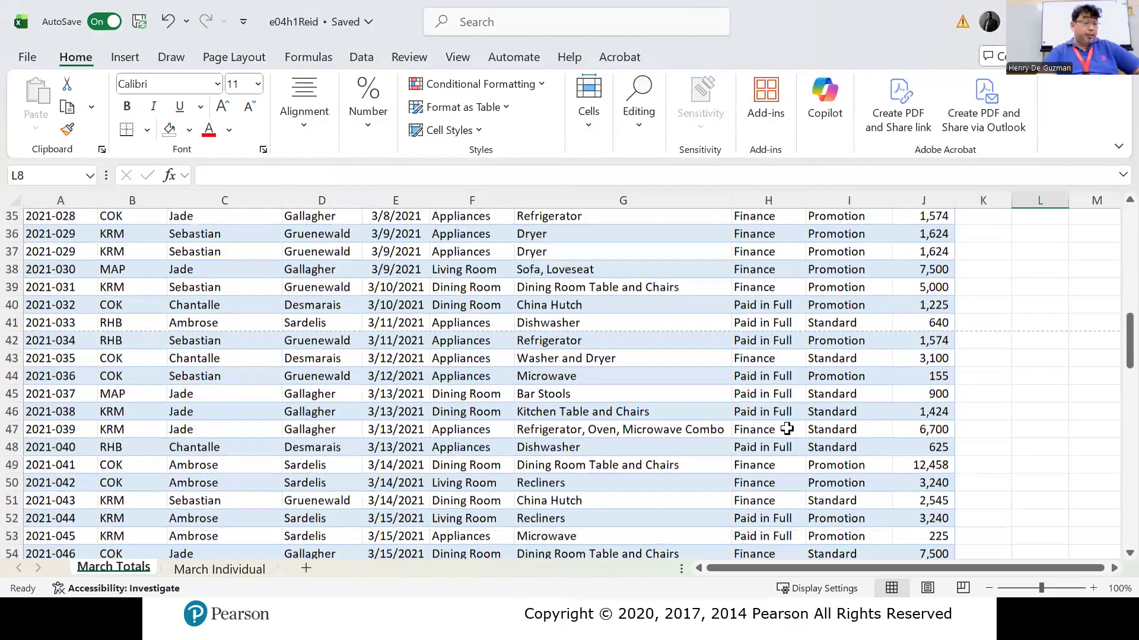
{"action": "scroll", "coordinate": [787, 429], "scroll_direction": "down", "scroll_amount": 1}
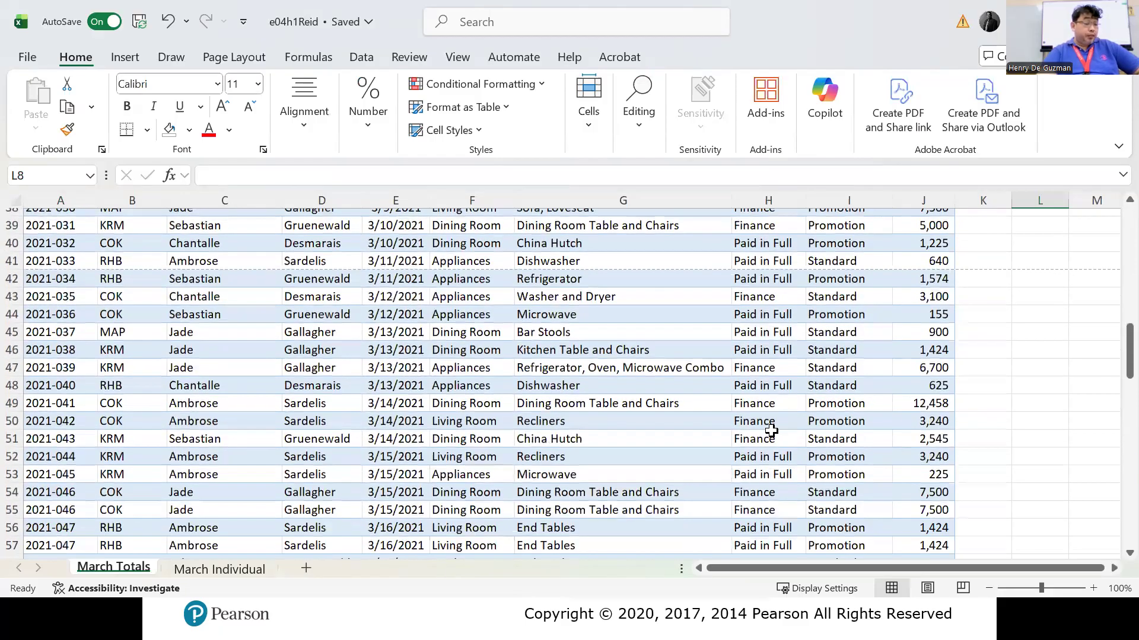
{"action": "scroll", "coordinate": [770, 431], "scroll_direction": "down", "scroll_amount": 2}
{"action": "scroll", "coordinate": [771, 431], "scroll_direction": "up", "scroll_amount": 15}
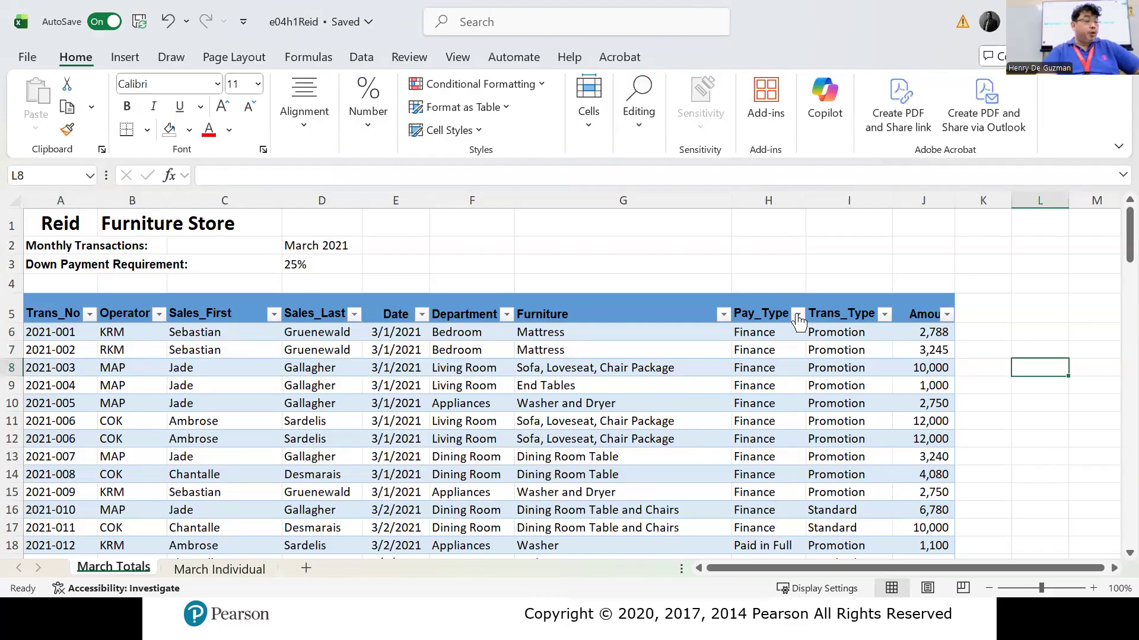
Step: Filter the Pay_Type column to show only Finance transactions and review the filtered rows
{"action": "left_click", "coordinate": [798, 313]}
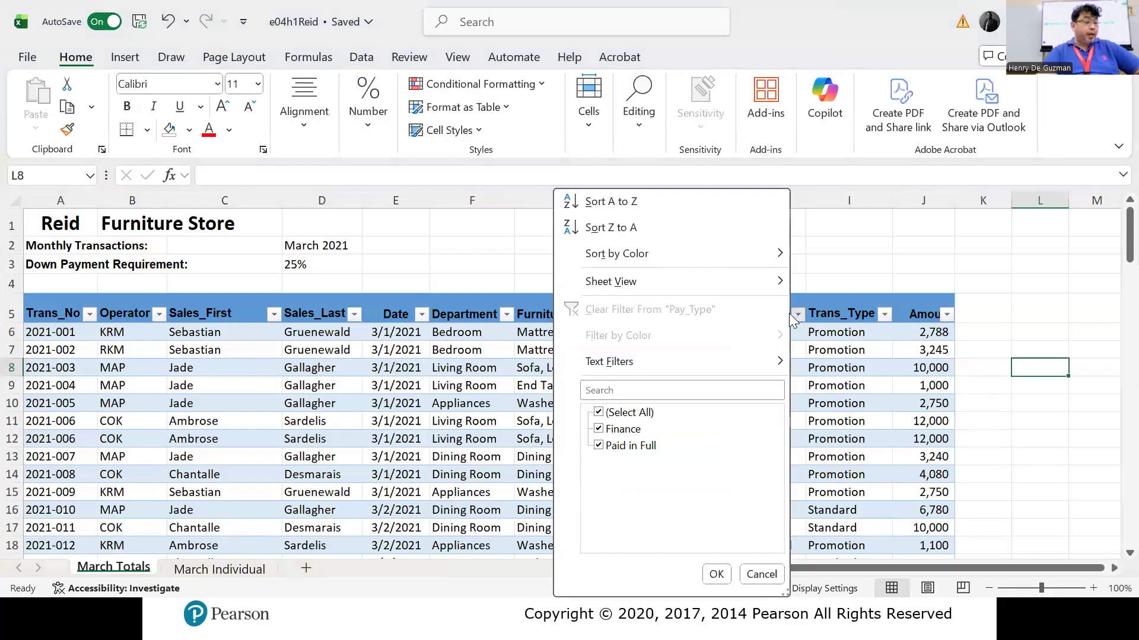
{"action": "left_click", "coordinate": [599, 412]}
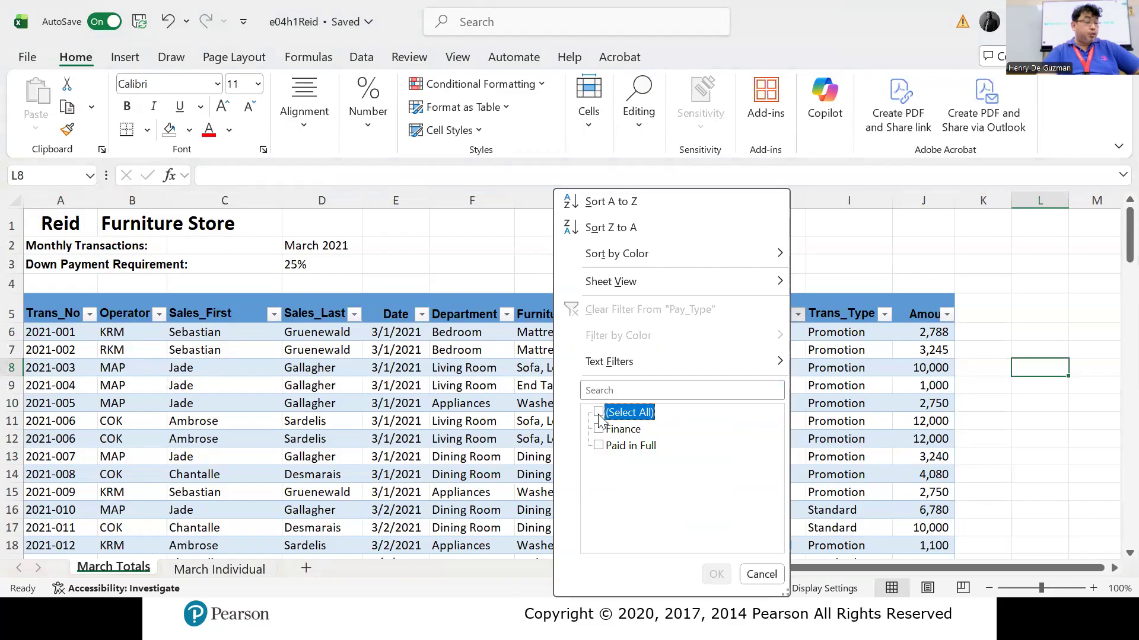
{"action": "left_click", "coordinate": [598, 430]}
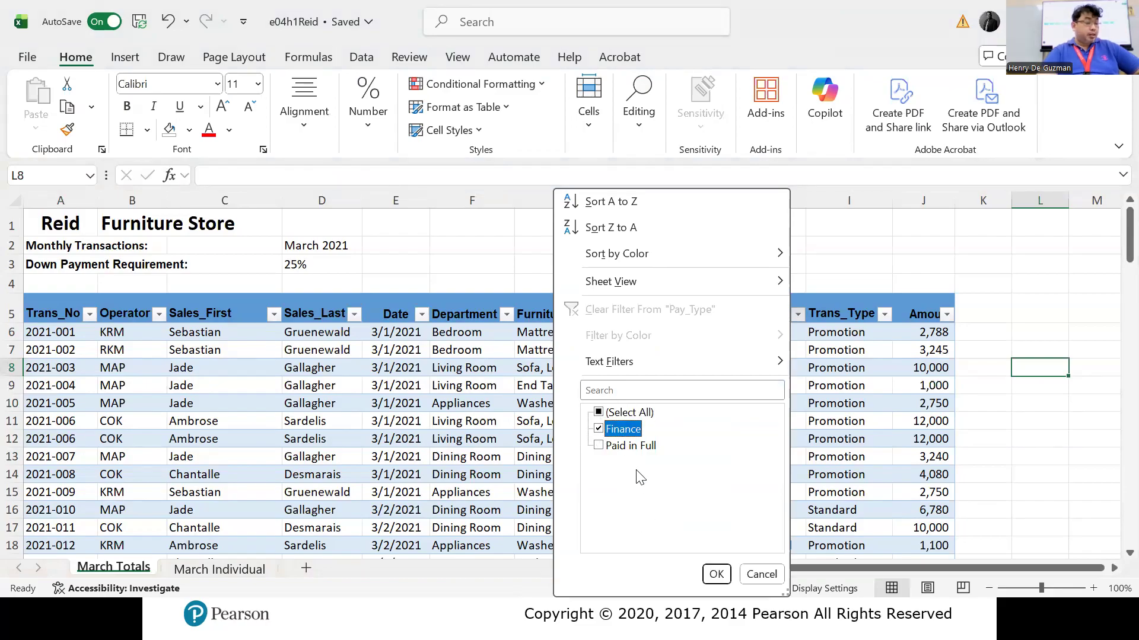
{"action": "left_click", "coordinate": [599, 413]}
{"action": "left_click", "coordinate": [599, 413]}
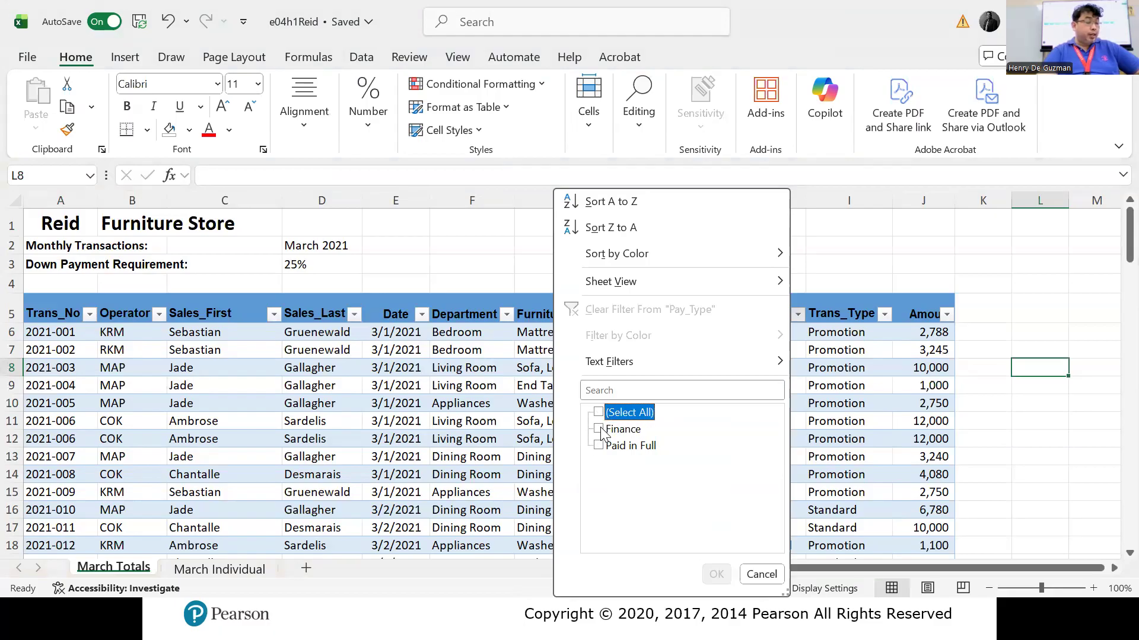
{"action": "left_click", "coordinate": [599, 429]}
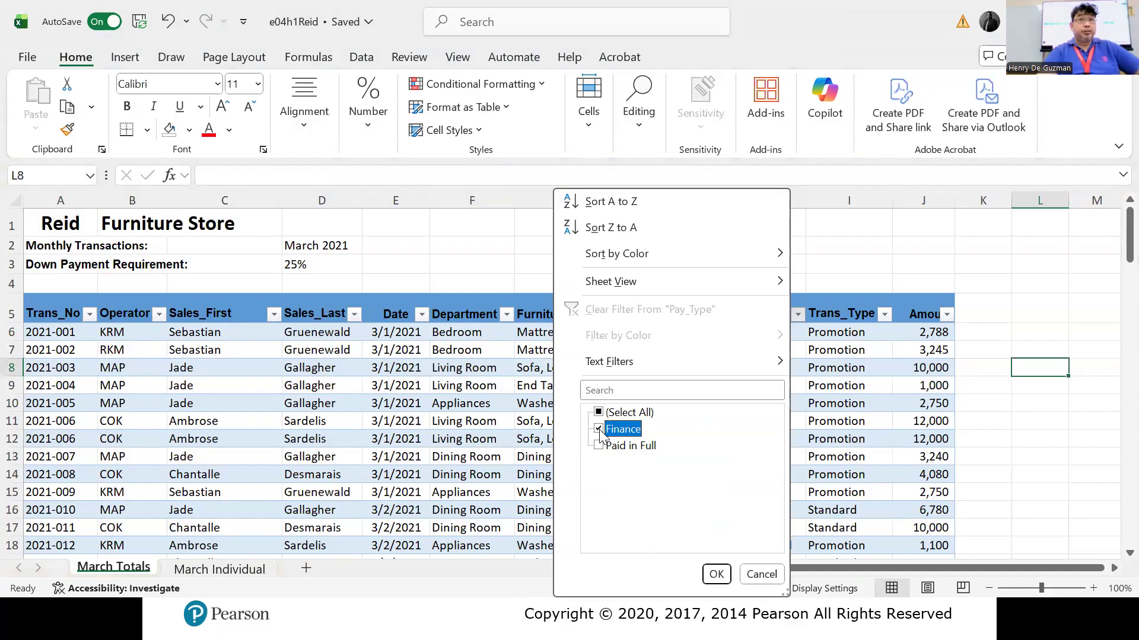
{"action": "left_click", "coordinate": [718, 574]}
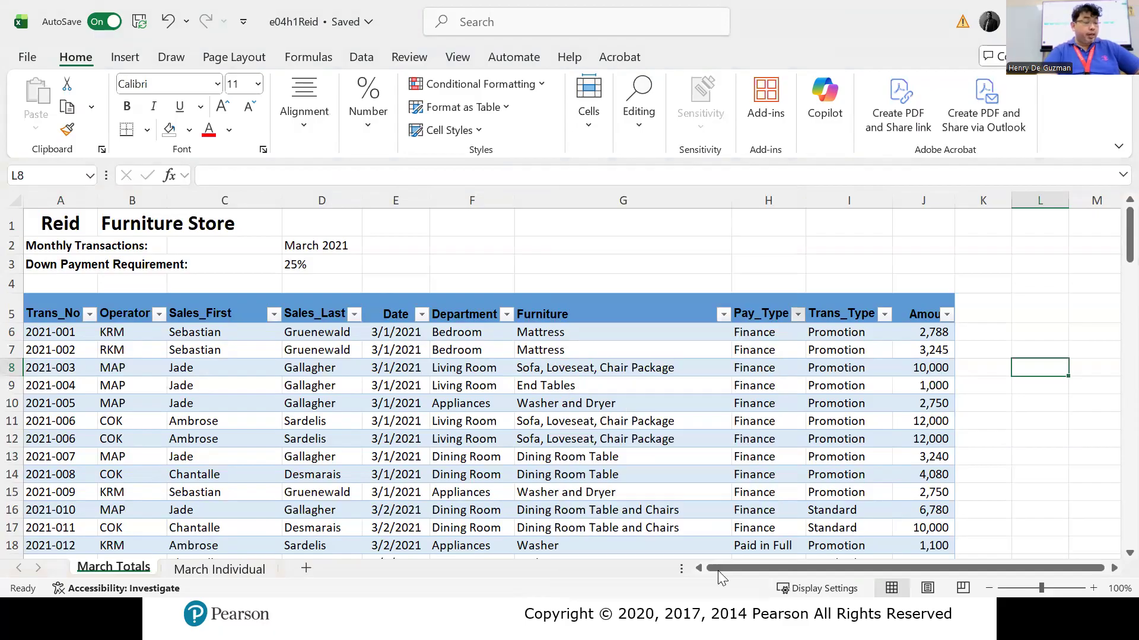
{"action": "scroll", "coordinate": [841, 456], "scroll_direction": "down", "scroll_amount": 1}
{"action": "scroll", "coordinate": [841, 456], "scroll_direction": "down", "scroll_amount": 8}
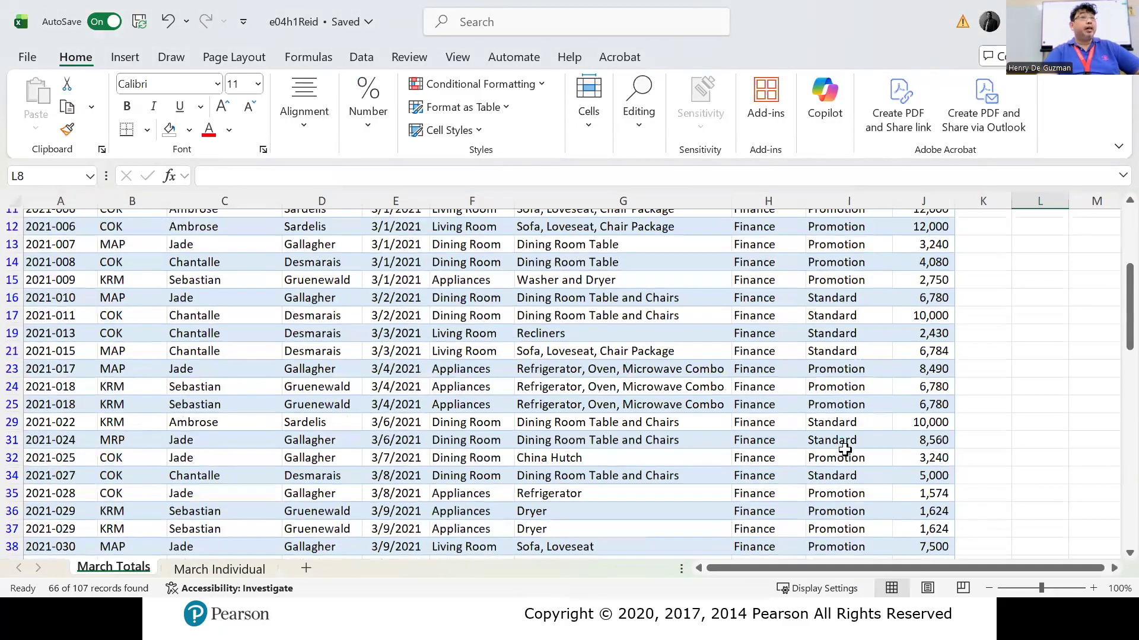
{"action": "scroll", "coordinate": [851, 439], "scroll_direction": "down", "scroll_amount": 5}
{"action": "scroll", "coordinate": [851, 437], "scroll_direction": "down", "scroll_amount": 9}
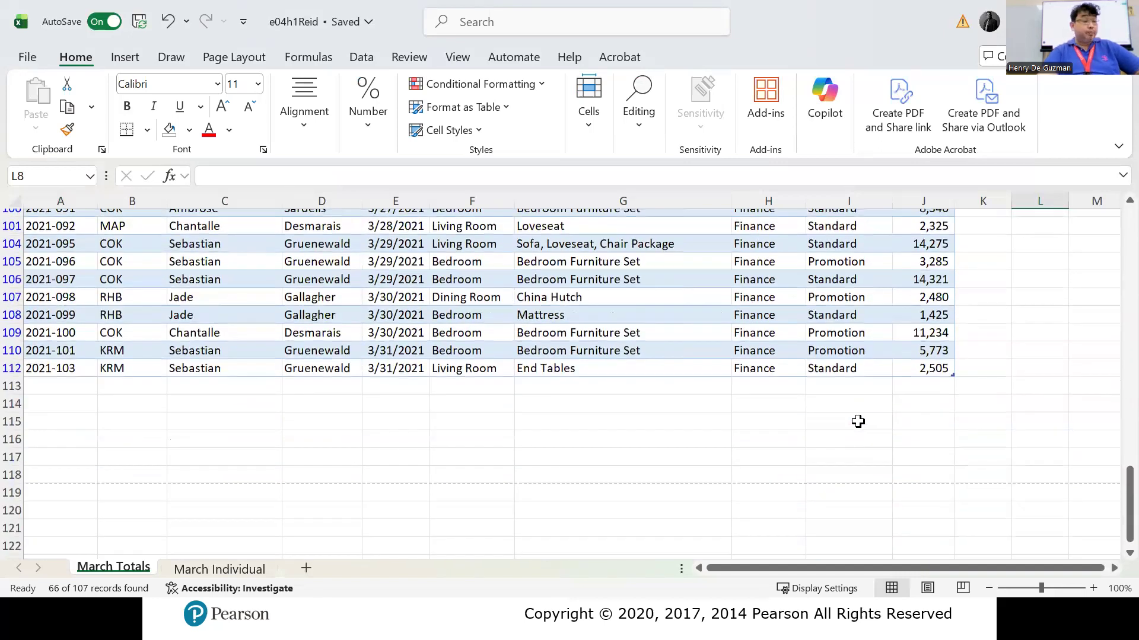
{"action": "scroll", "coordinate": [857, 419], "scroll_direction": "up", "scroll_amount": 20}
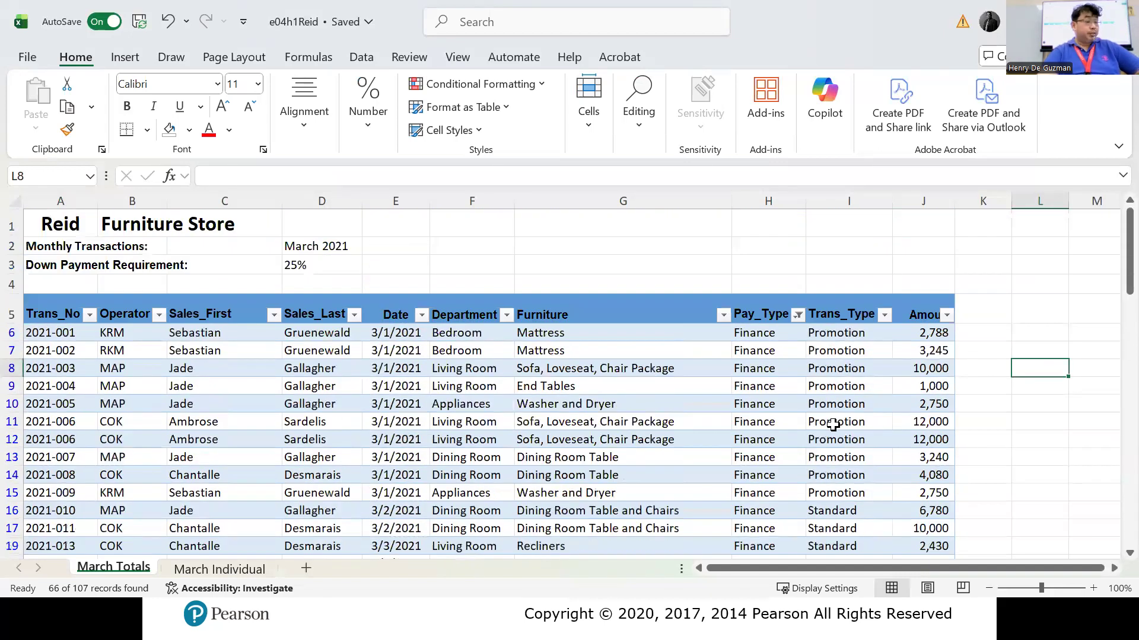
Step: Change the Pay_Type filter to show only Paid in Full transactions and review the filtered rows
{"action": "left_click", "coordinate": [797, 314]}
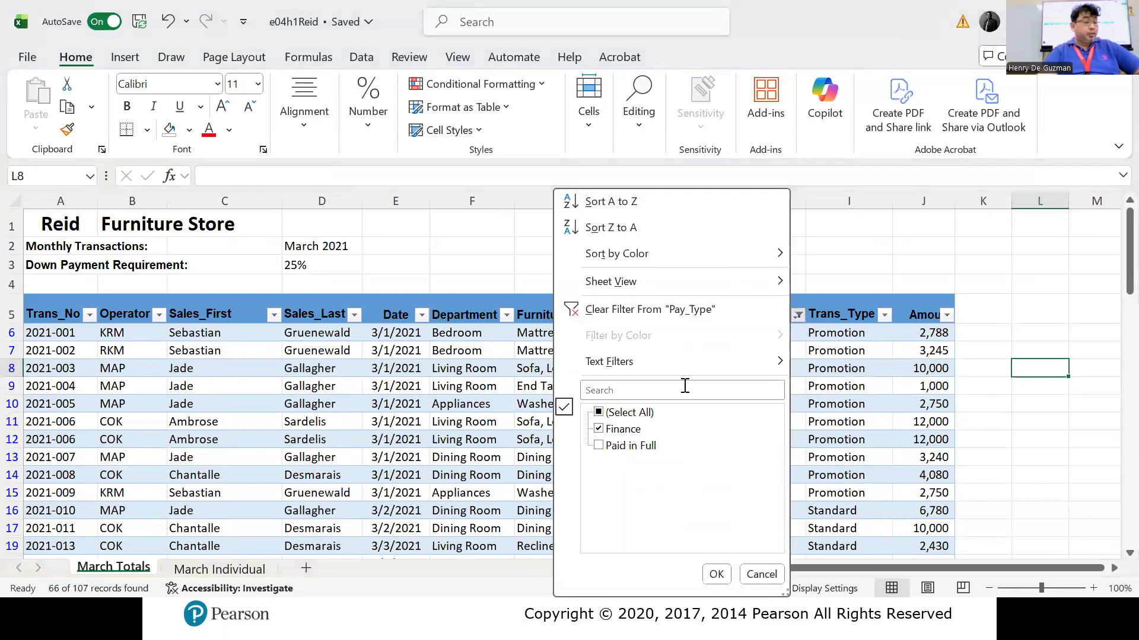
{"action": "left_click", "coordinate": [611, 413]}
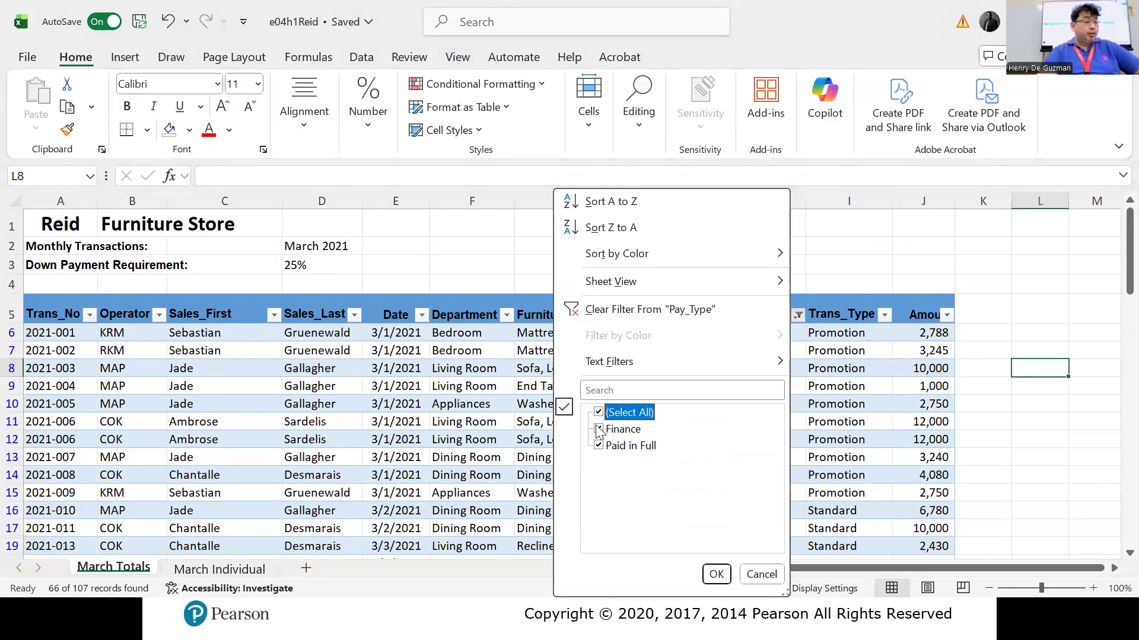
{"action": "left_click", "coordinate": [599, 413]}
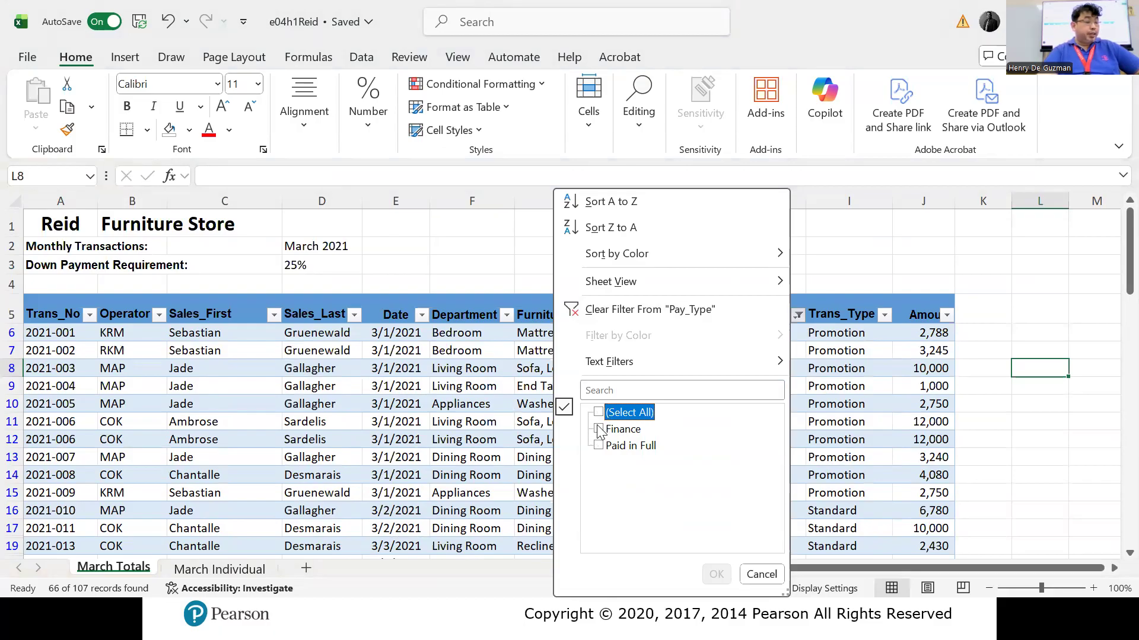
{"action": "left_click", "coordinate": [598, 446]}
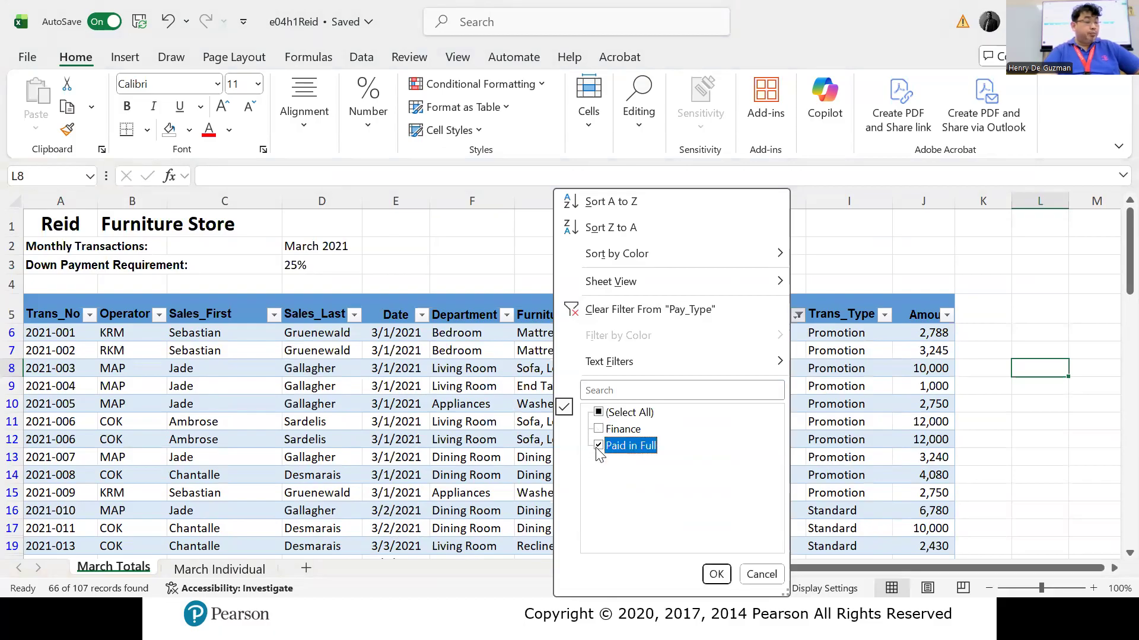
{"action": "left_click", "coordinate": [716, 574]}
{"action": "scroll", "coordinate": [848, 451], "scroll_direction": "down", "scroll_amount": 15}
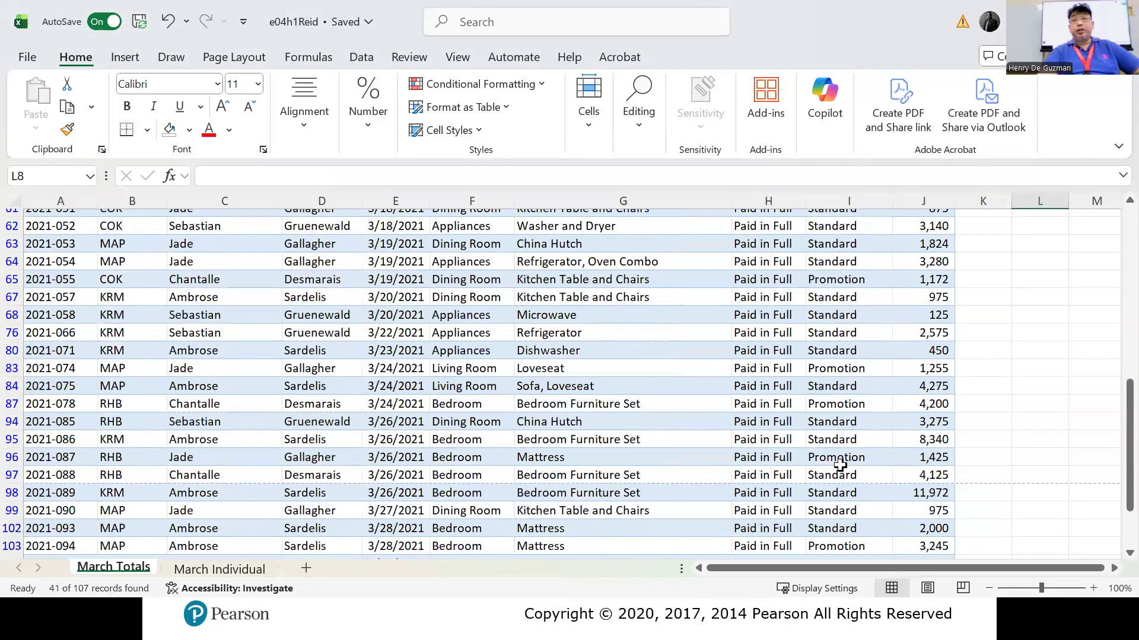
{"action": "scroll", "coordinate": [848, 462], "scroll_direction": "up", "scroll_amount": 15}
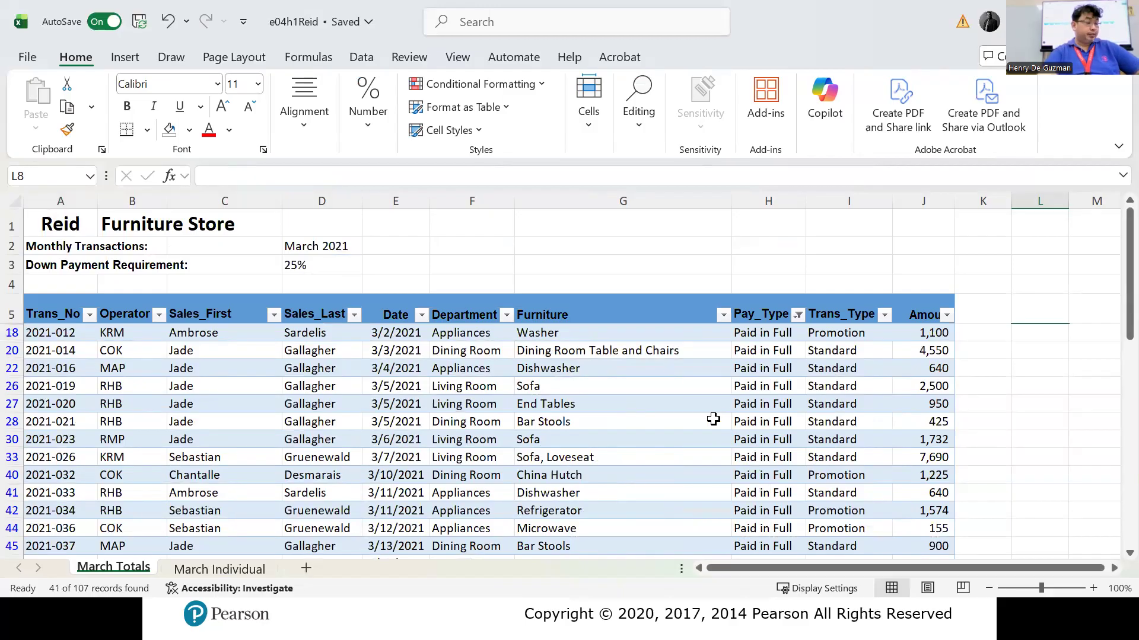
Step: Undo the Pay_Type filters and the table creation on March Totals
{"action": "left_click", "coordinate": [581, 246]}
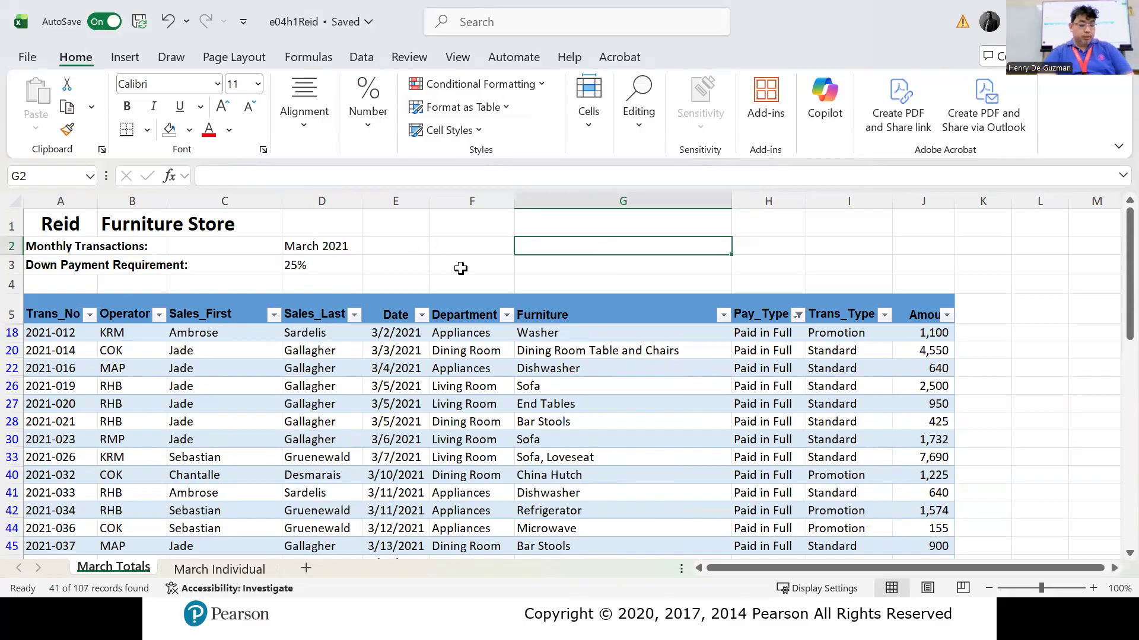
{"action": "key", "text": "ctrl+z"}
{"action": "key", "text": "ctrl+z"}
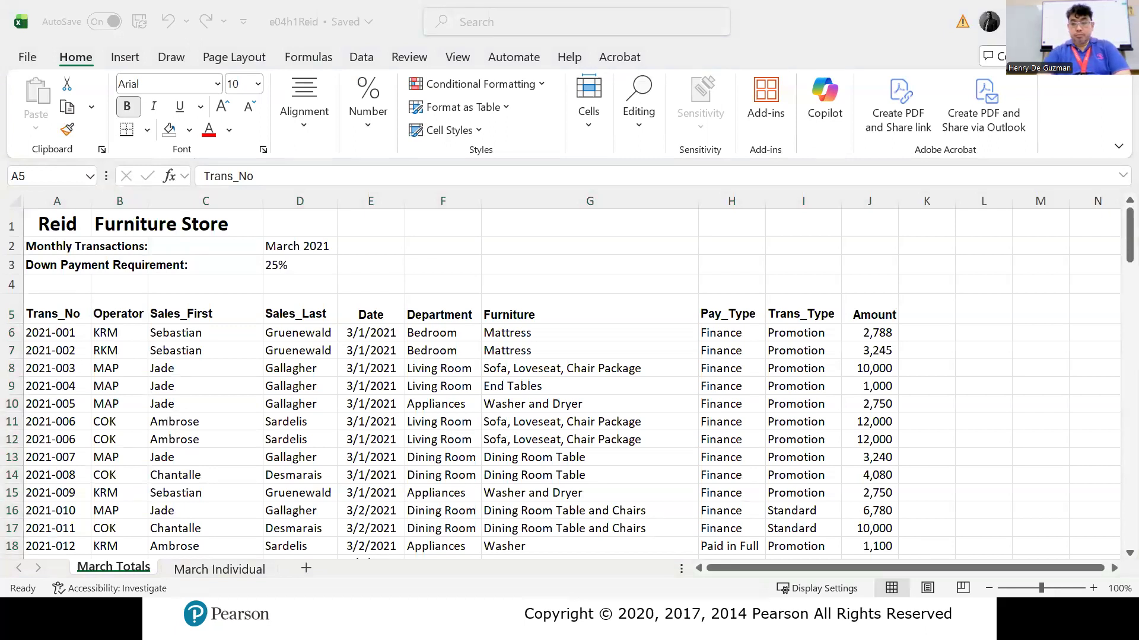
Step: Select the data range on March Totals and switch to the presentation slide about the benefits of data tables
{"action": "key", "text": "ctrl+a"}
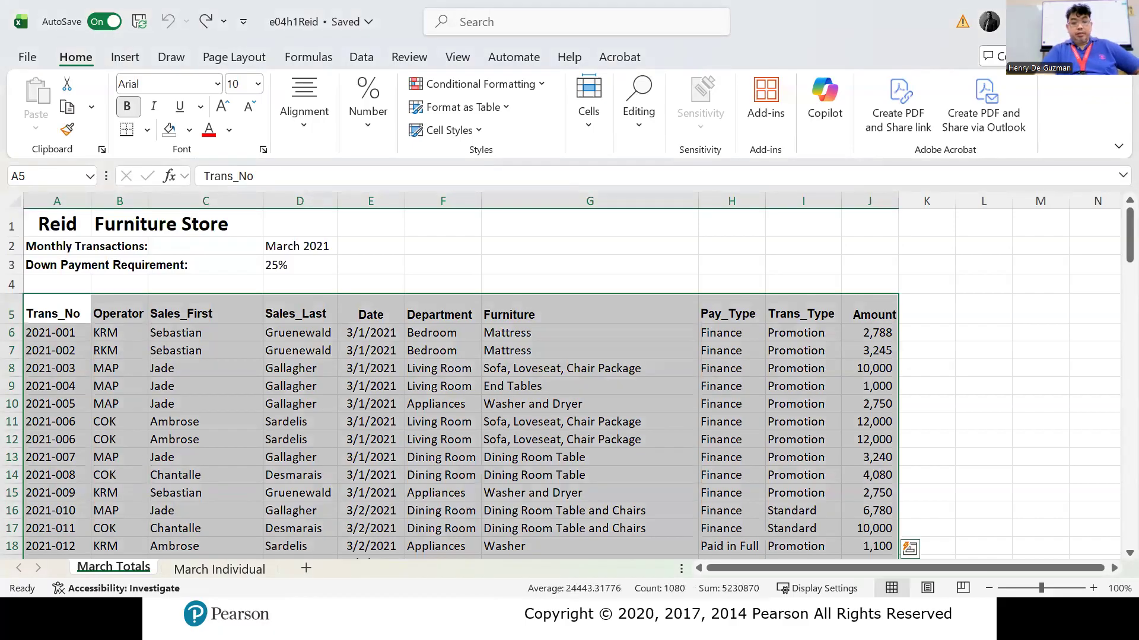
{"action": "key", "text": "alt+Tab"}
{"action": "key", "text": "Right"}
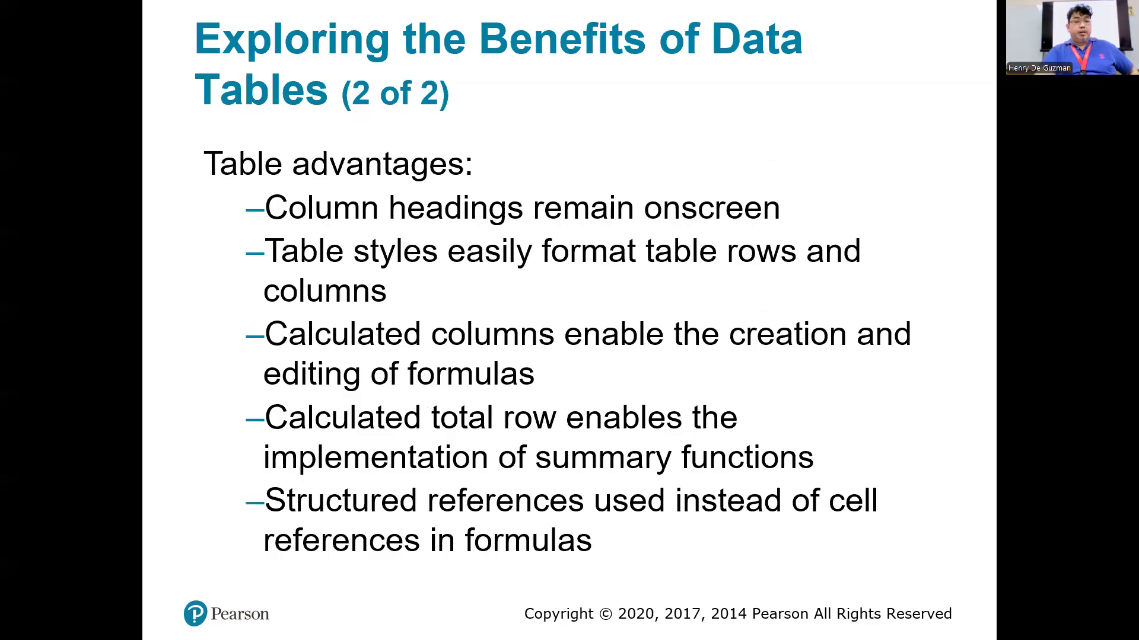
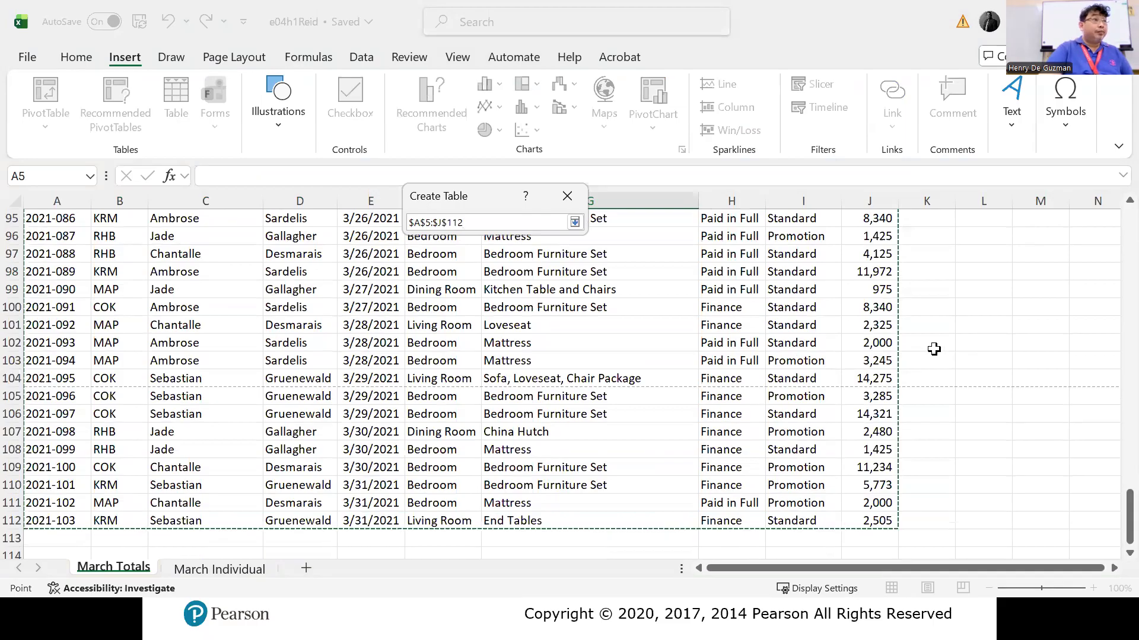
Step: Create a table from range A5:J112 without marking it as having headers, and undo the table creation
{"action": "scroll", "coordinate": [930, 344], "scroll_direction": "up", "scroll_amount": 6}
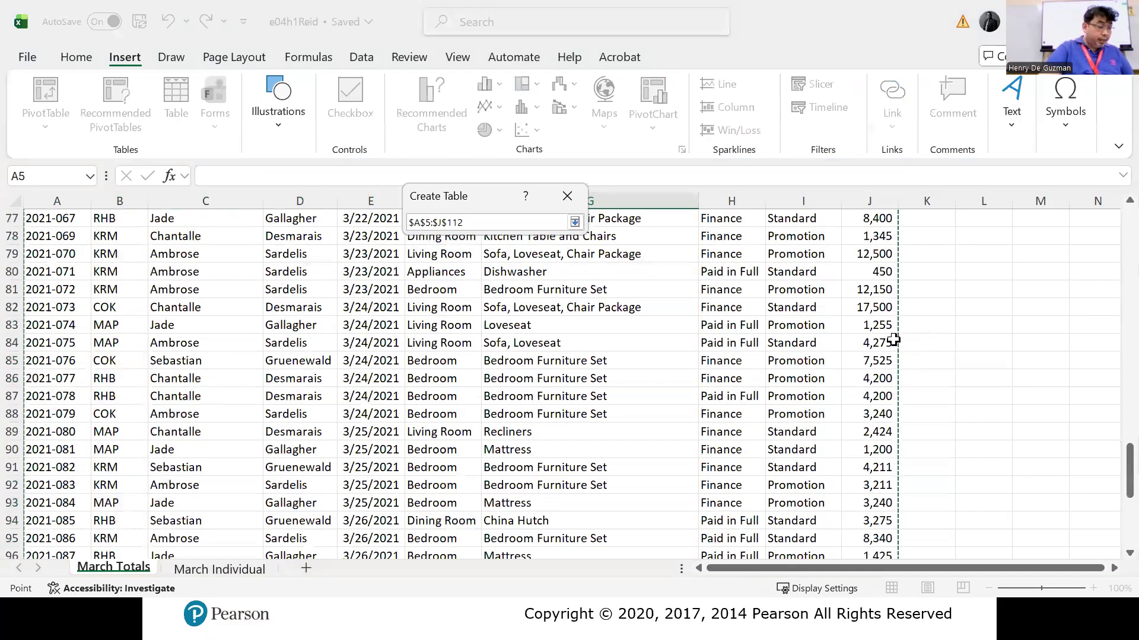
{"action": "scroll", "coordinate": [877, 338], "scroll_direction": "up", "scroll_amount": 18}
{"action": "scroll", "coordinate": [769, 336], "scroll_direction": "up", "scroll_amount": 6}
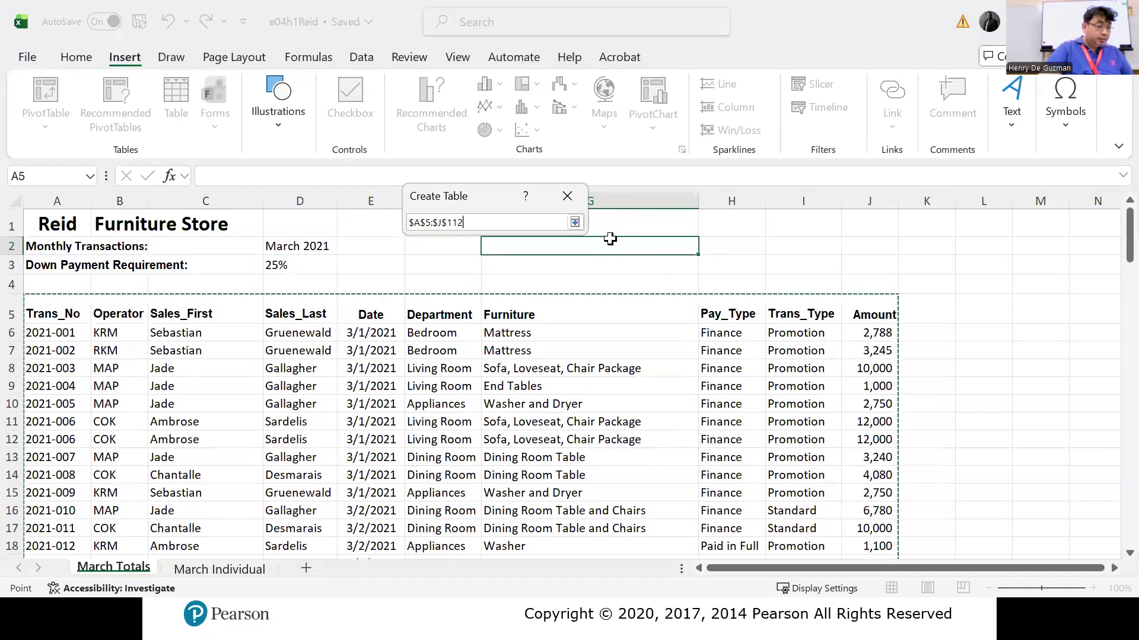
{"action": "left_click", "coordinate": [577, 223]}
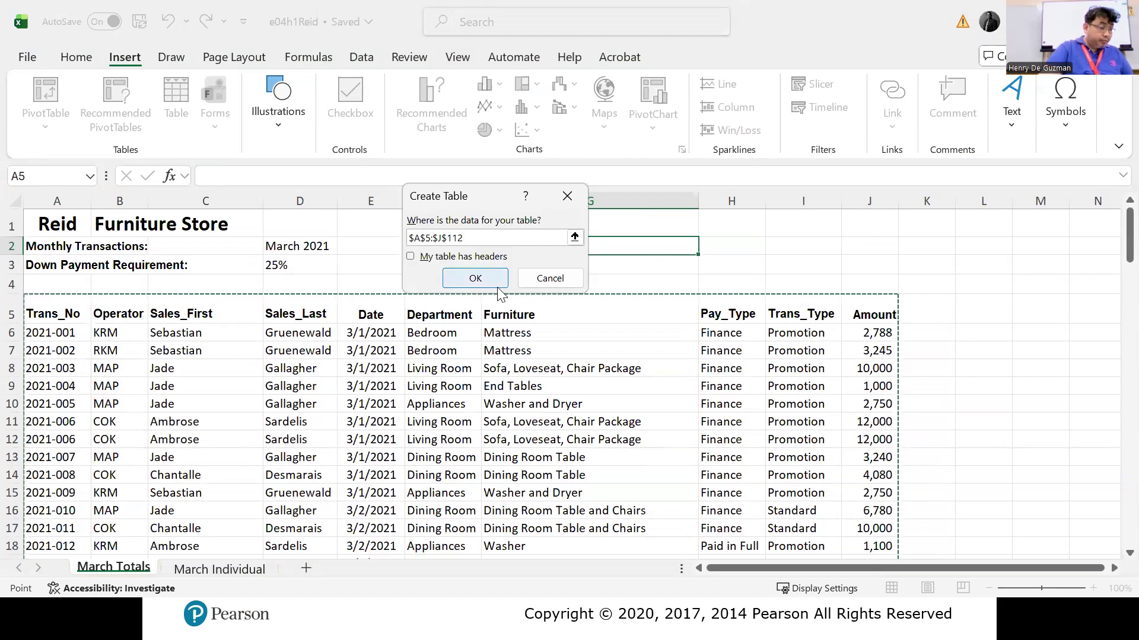
{"action": "left_click", "coordinate": [475, 278]}
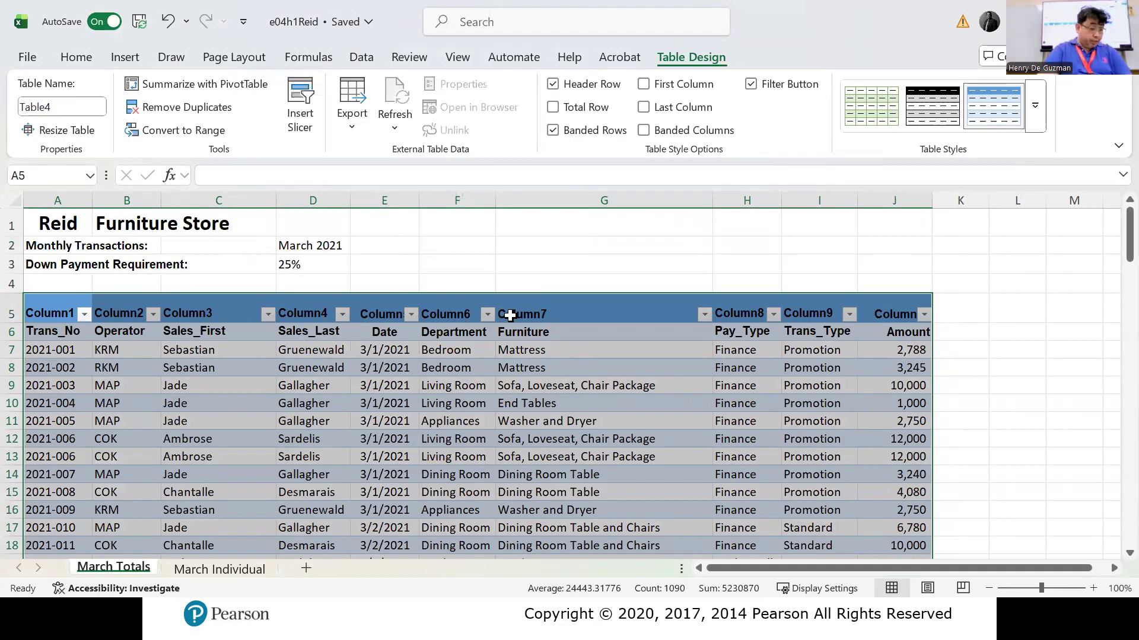
{"action": "key", "text": "ctrl+z"}
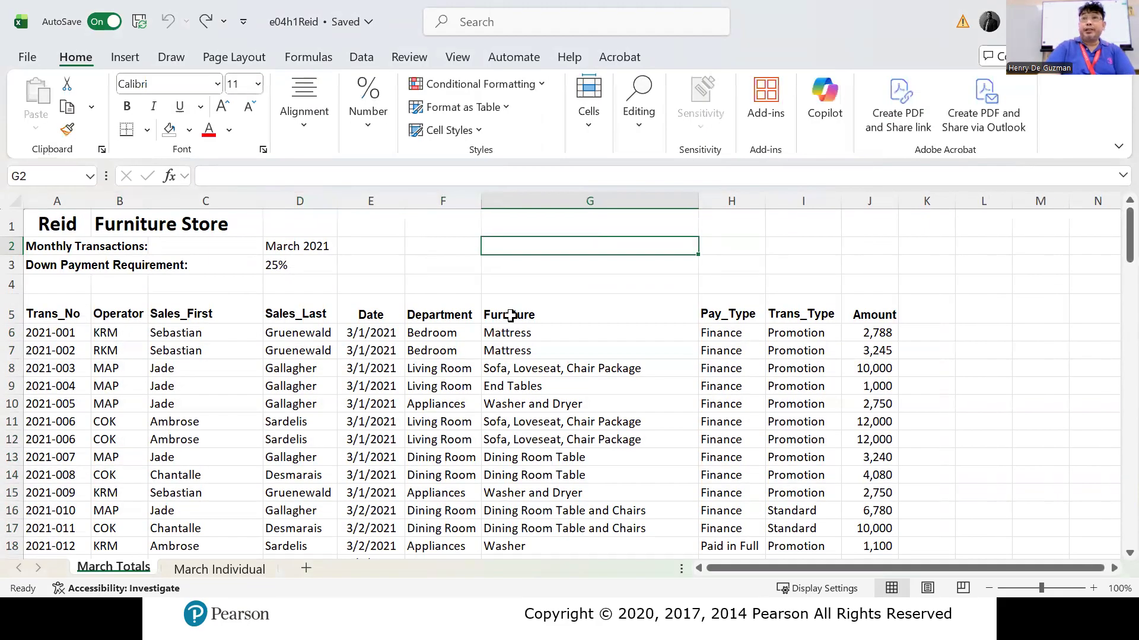
Step: Create a table from range A5:J112 on March Totals, marking it as having headers
{"action": "left_click", "coordinate": [132, 64]}
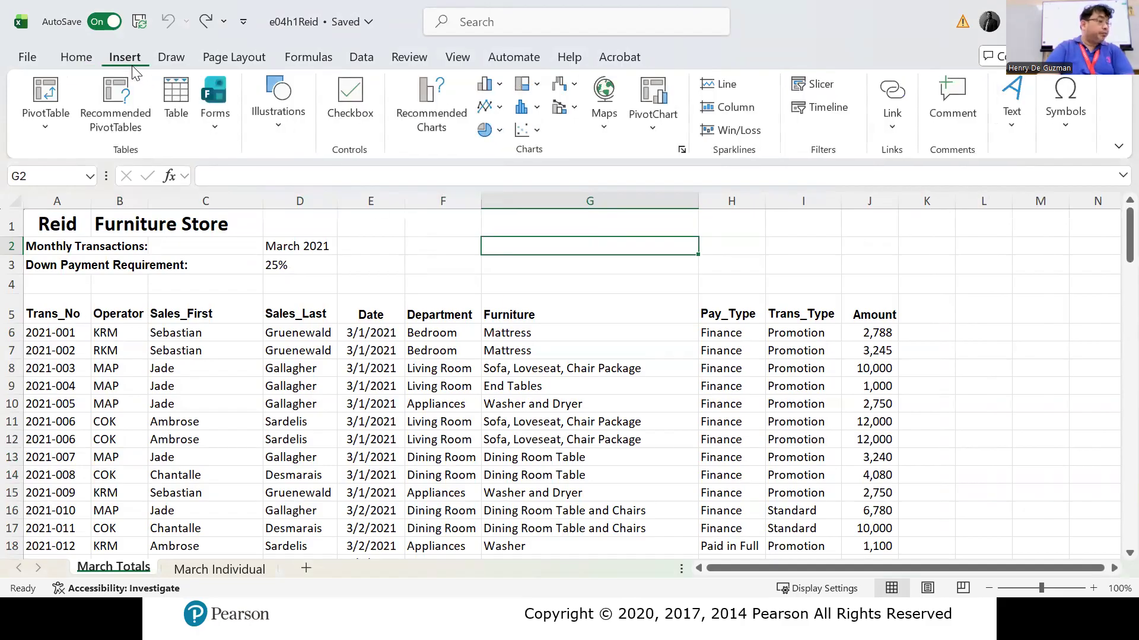
{"action": "left_click", "coordinate": [176, 101]}
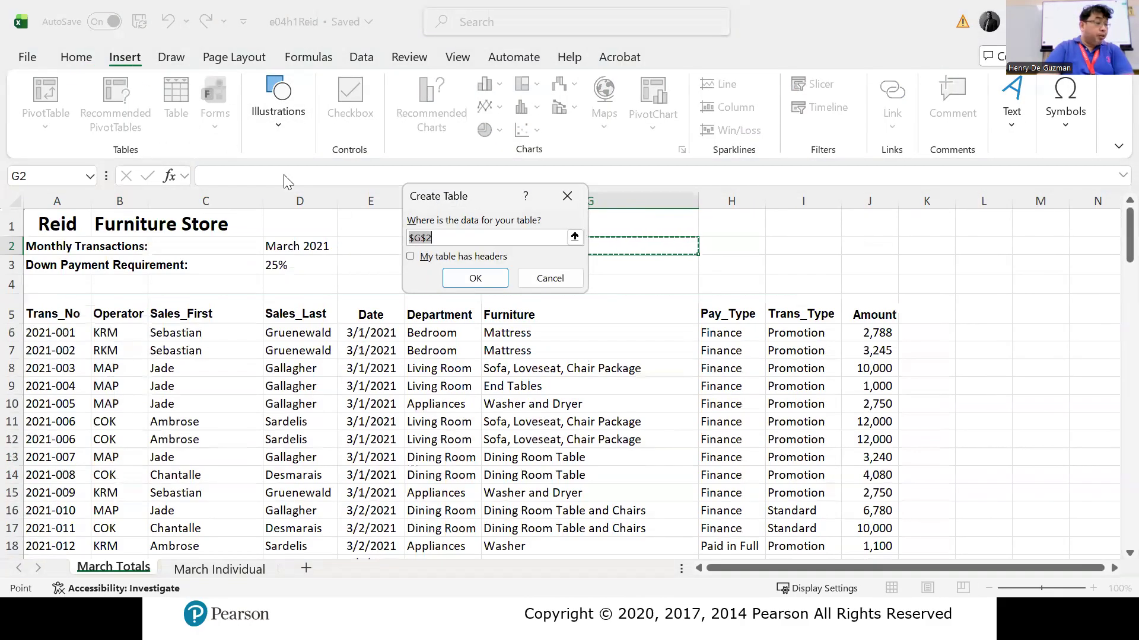
{"action": "left_click", "coordinate": [574, 237]}
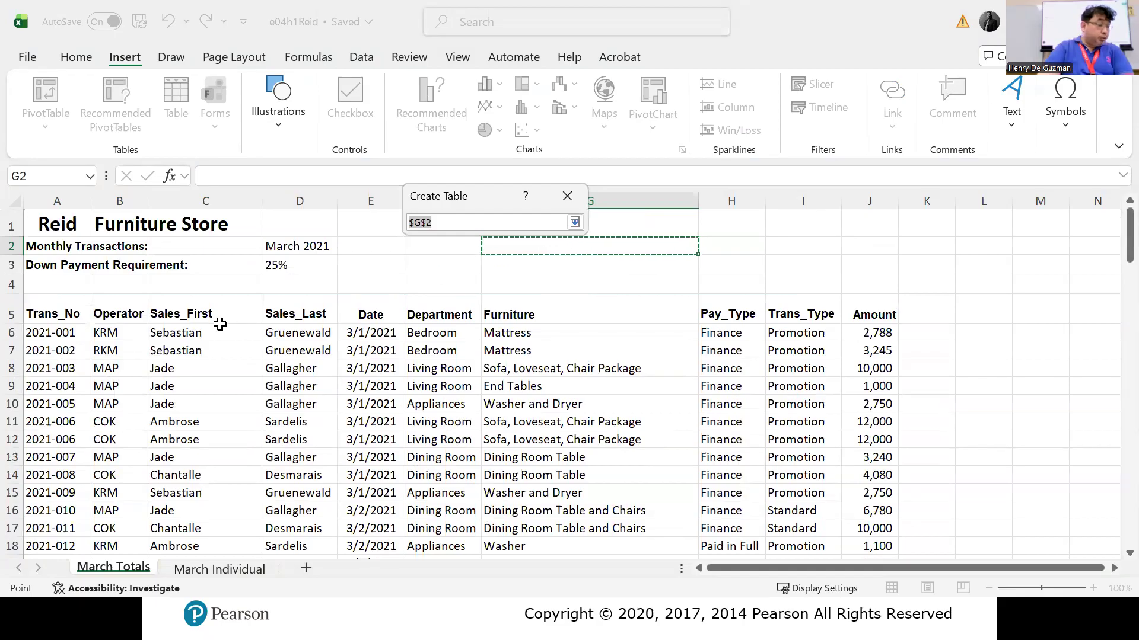
{"action": "left_click_drag", "start_coordinate": [56, 311], "coordinate": [860, 502]}
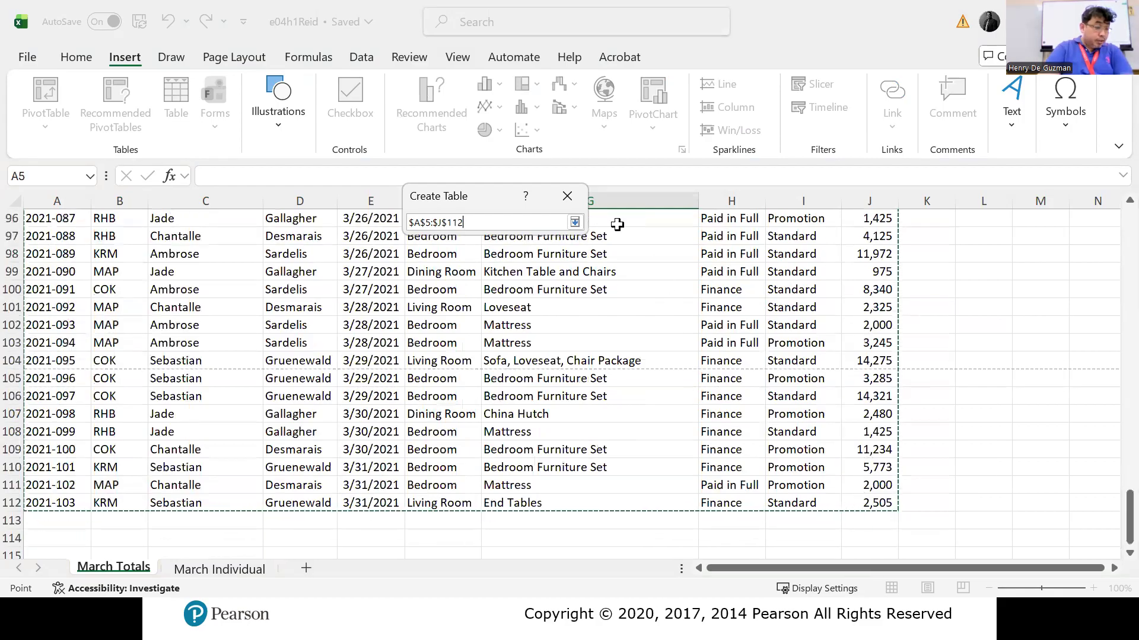
{"action": "left_click", "coordinate": [578, 221]}
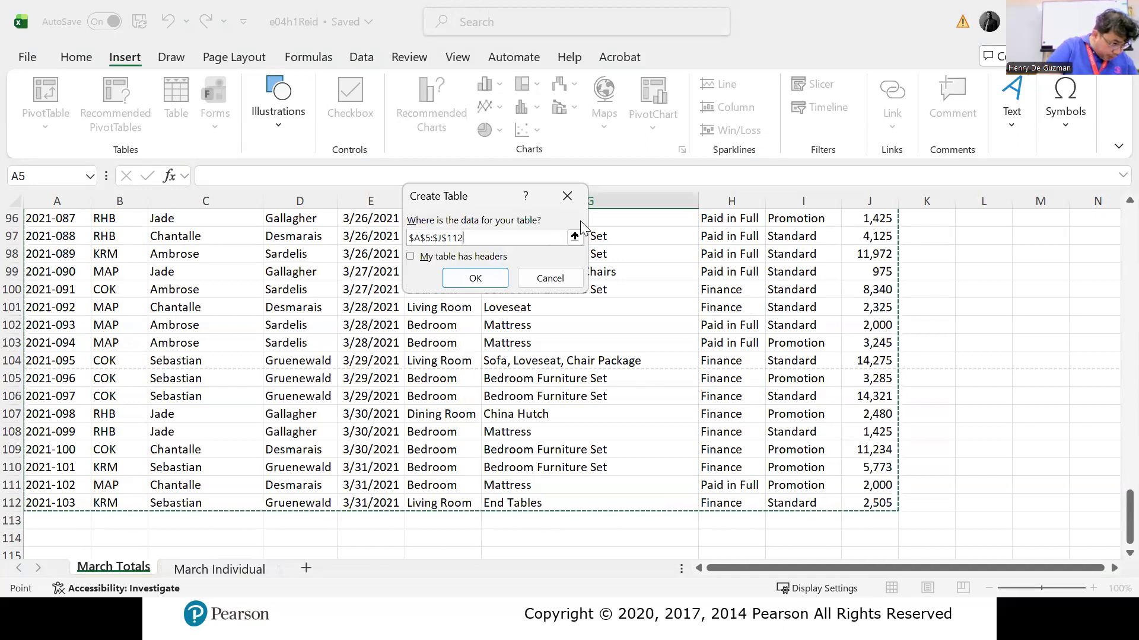
{"action": "left_click", "coordinate": [418, 259]}
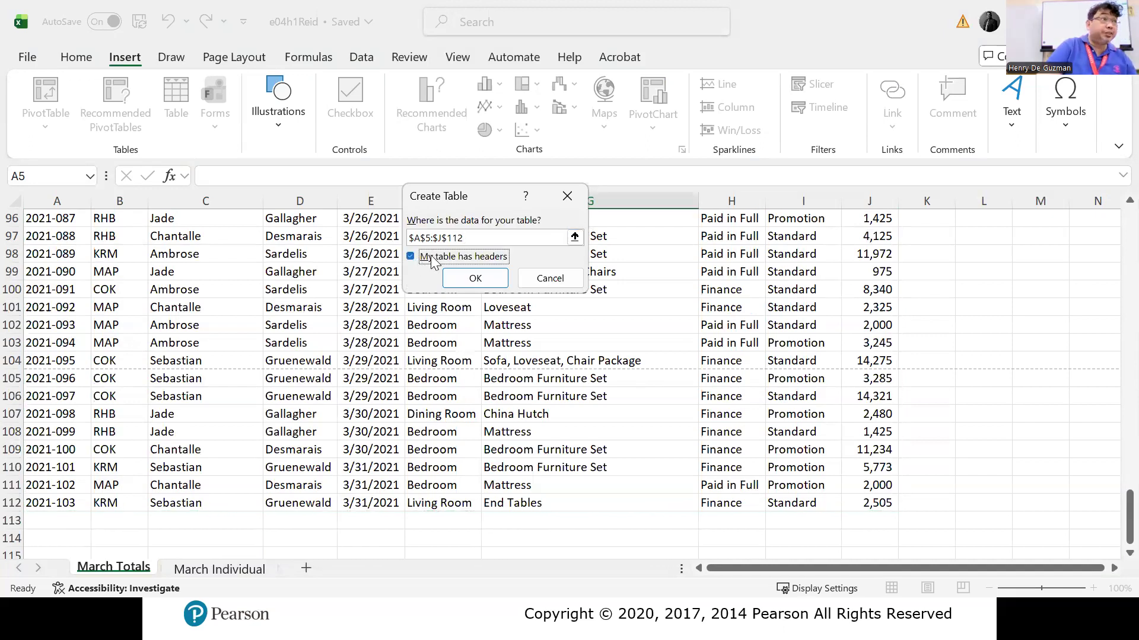
{"action": "left_click", "coordinate": [474, 282]}
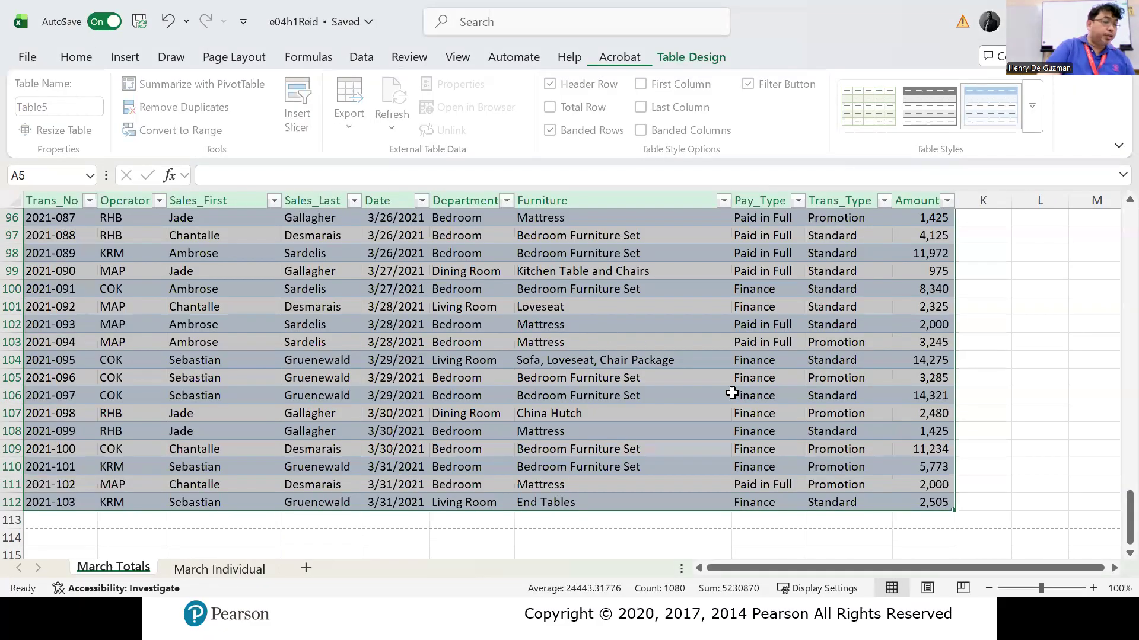
{"action": "scroll", "coordinate": [627, 378], "scroll_direction": "up", "scroll_amount": 5}
{"action": "scroll", "coordinate": [627, 378], "scroll_direction": "up", "scroll_amount": 20}
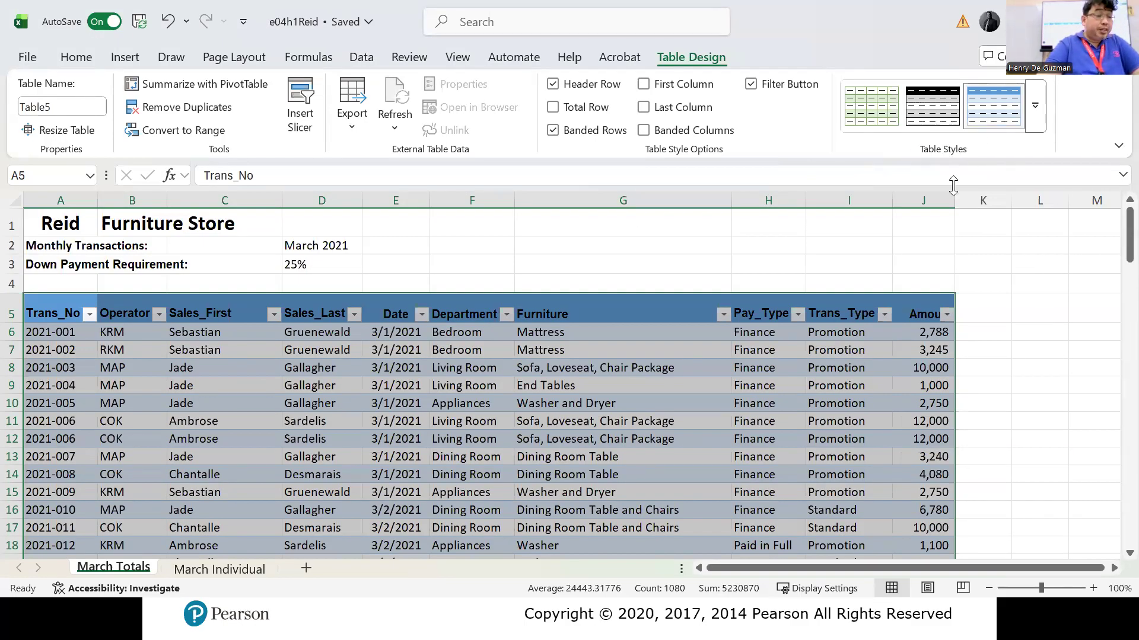
Step: View the available table styles without applying one, and check the Remove Duplicates slide in the presentation before returning to the workbook
{"action": "left_click", "coordinate": [1035, 118]}
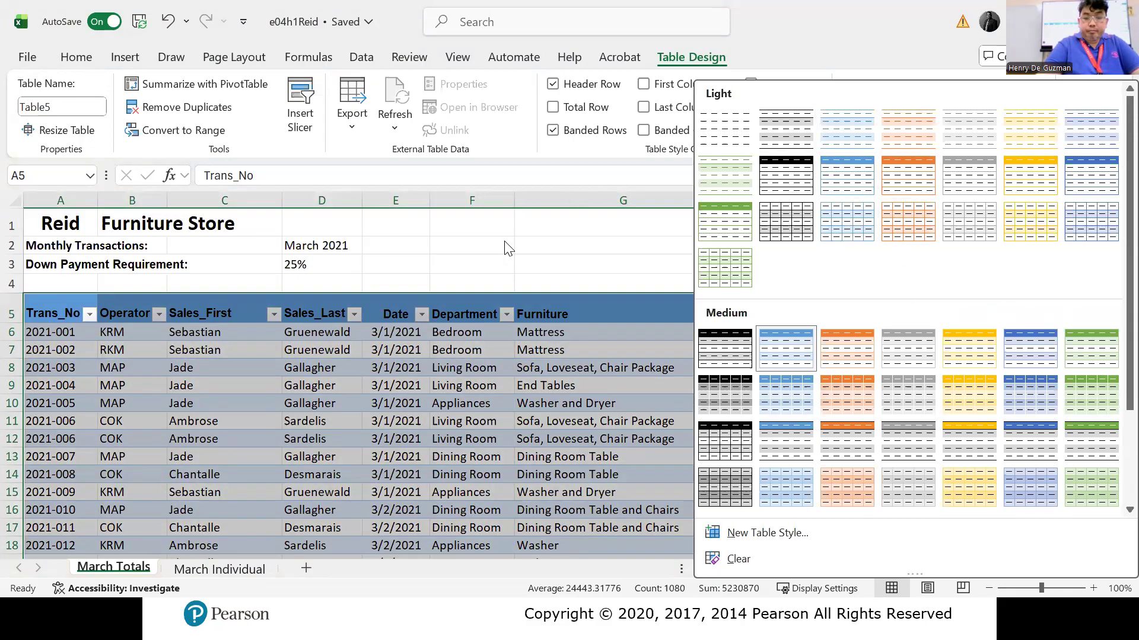
{"action": "left_click", "coordinate": [505, 241]}
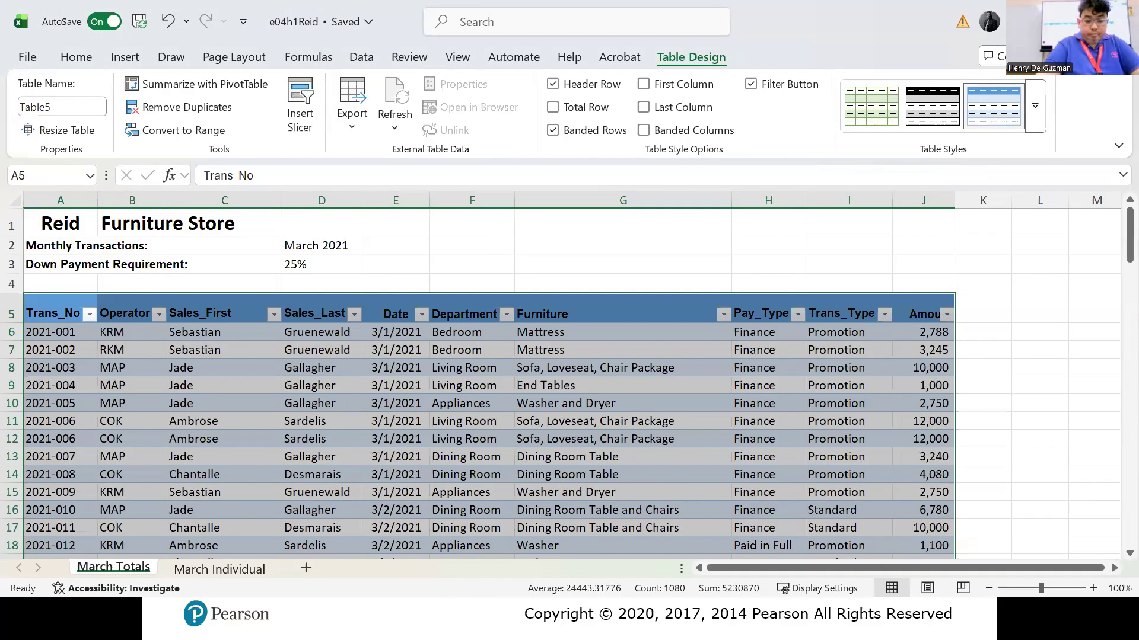
{"action": "key", "text": "alt+Tab"}
{"action": "key", "text": "Right"}
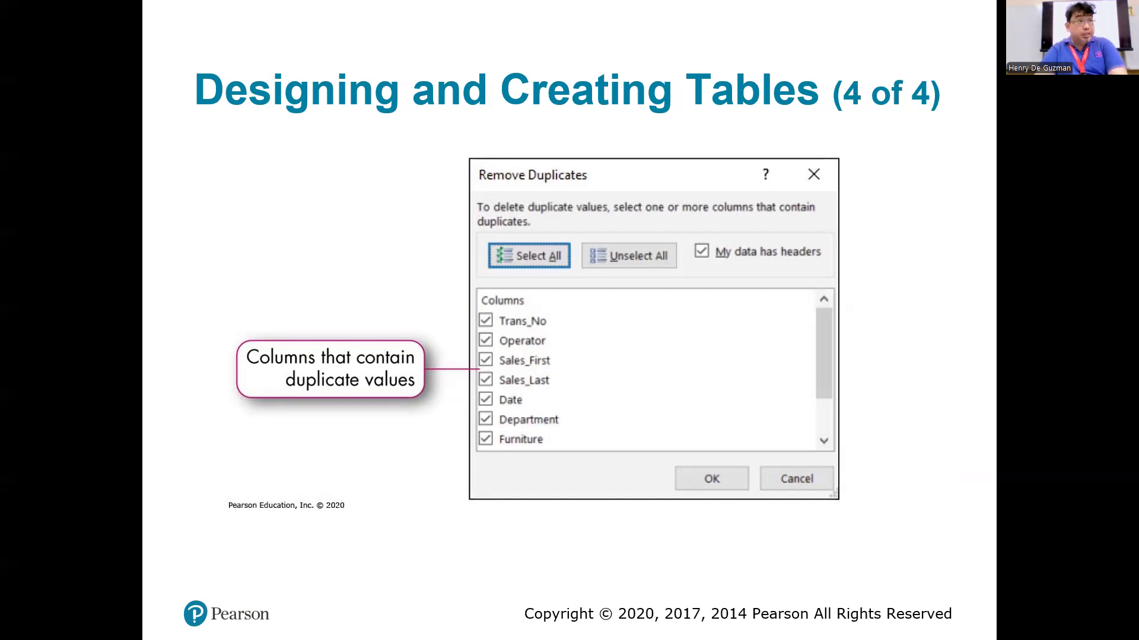
{"action": "key", "text": "alt+Tab"}
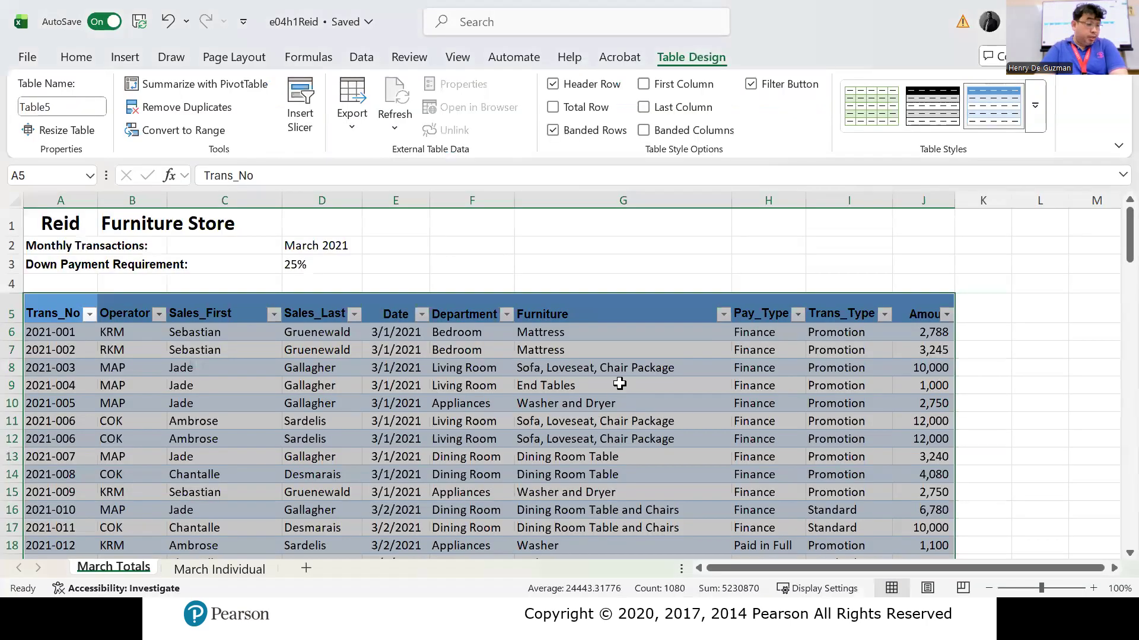
Step: Insert a blank column before the Furniture column in the table and undo the insertion
{"action": "left_click", "coordinate": [631, 370]}
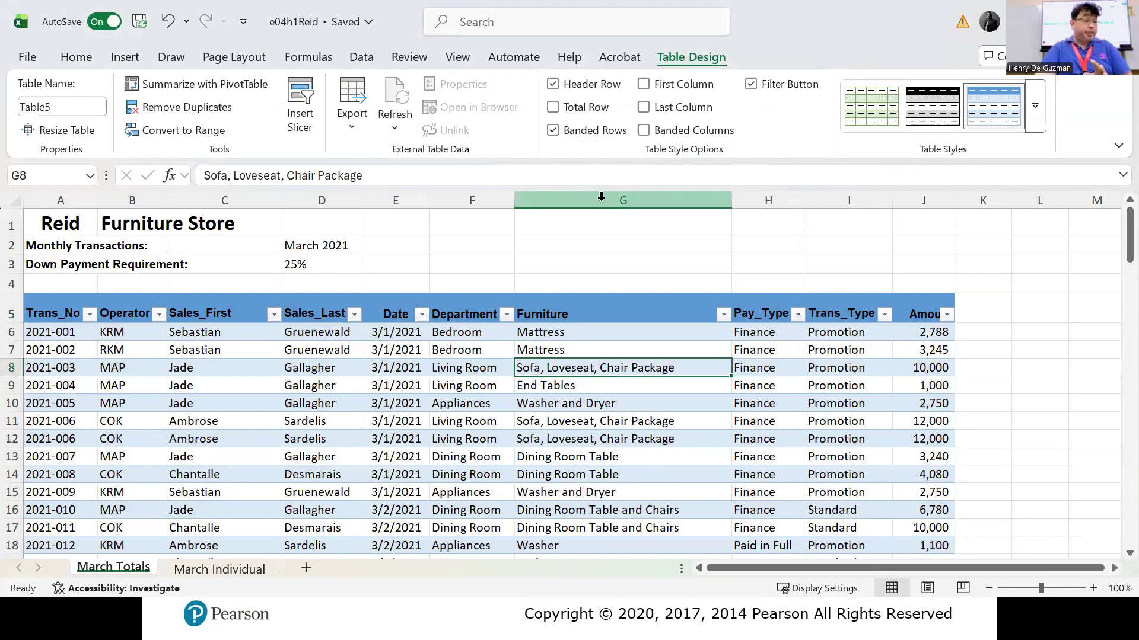
{"action": "left_click", "coordinate": [601, 196]}
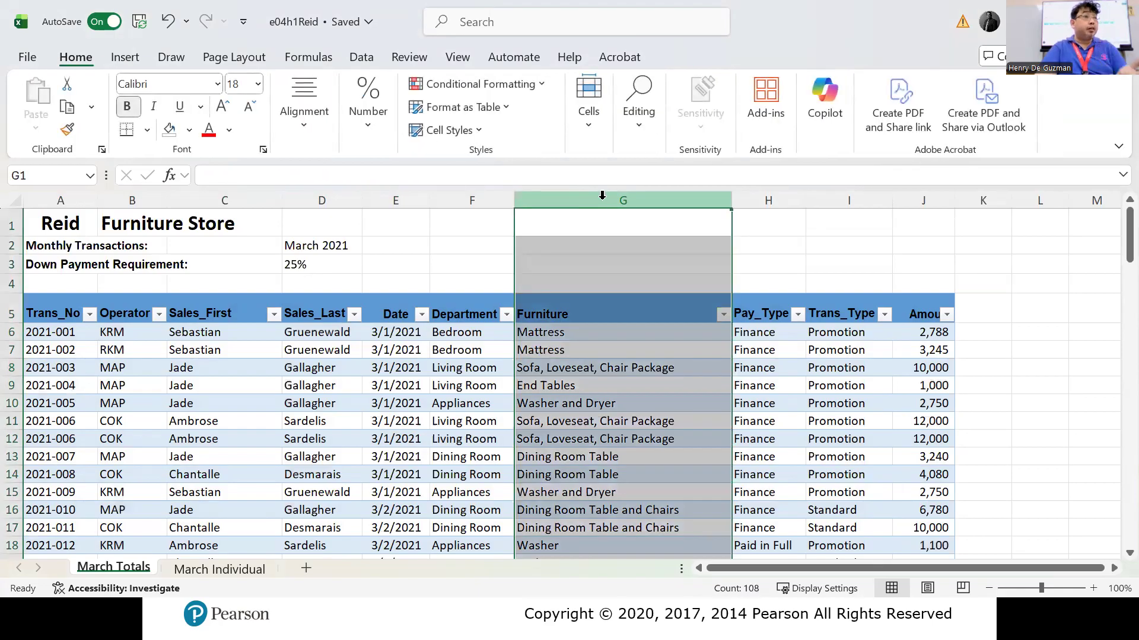
{"action": "right_click", "coordinate": [603, 194]}
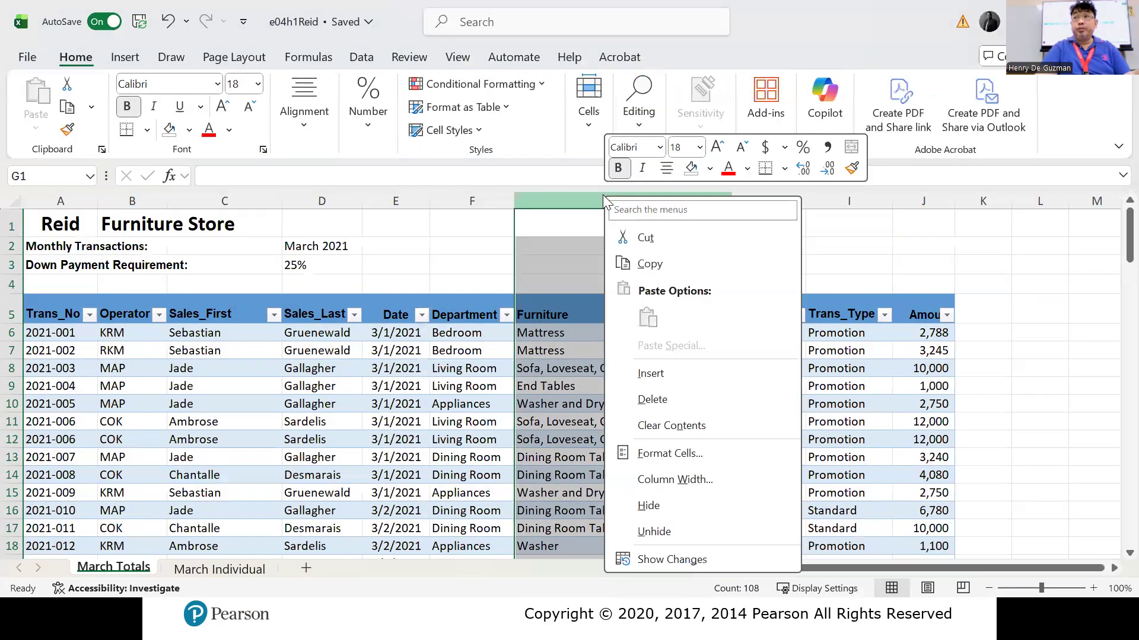
{"action": "left_click", "coordinate": [685, 373]}
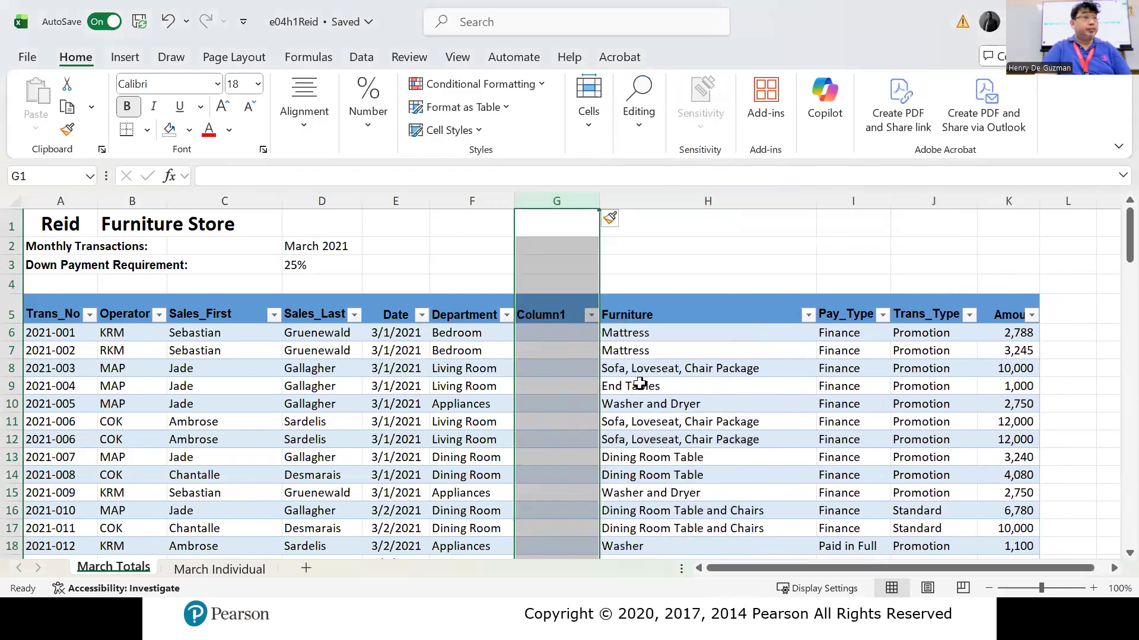
{"action": "key", "text": "ctrl+z"}
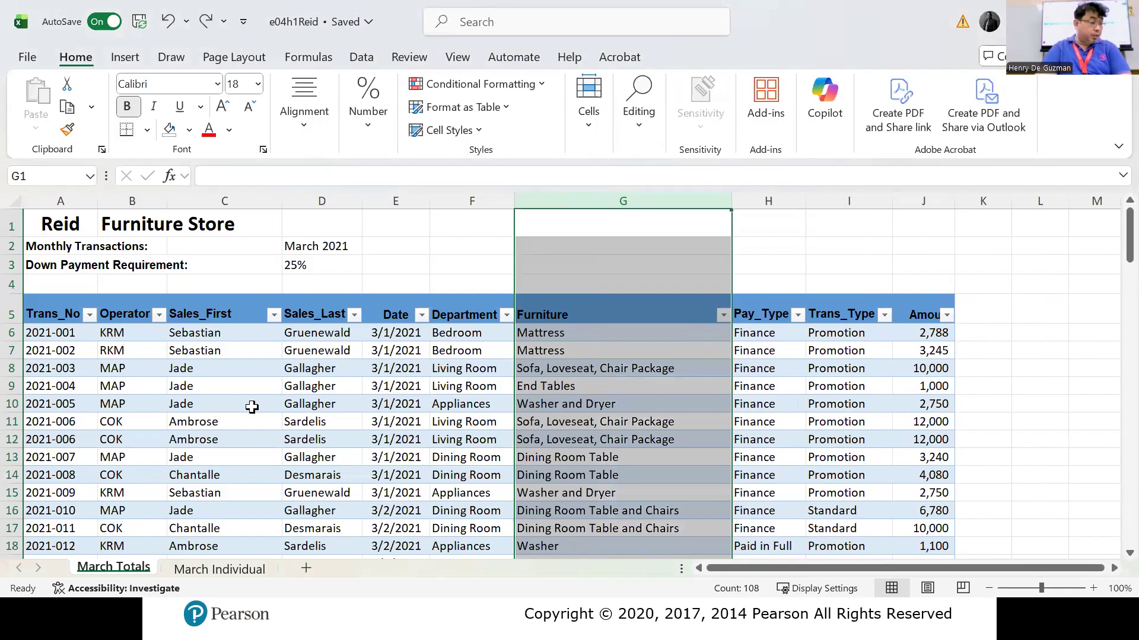
Step: Insert a blank row above transaction 2021-003 in the table and undo the insertion
{"action": "left_click", "coordinate": [12, 368]}
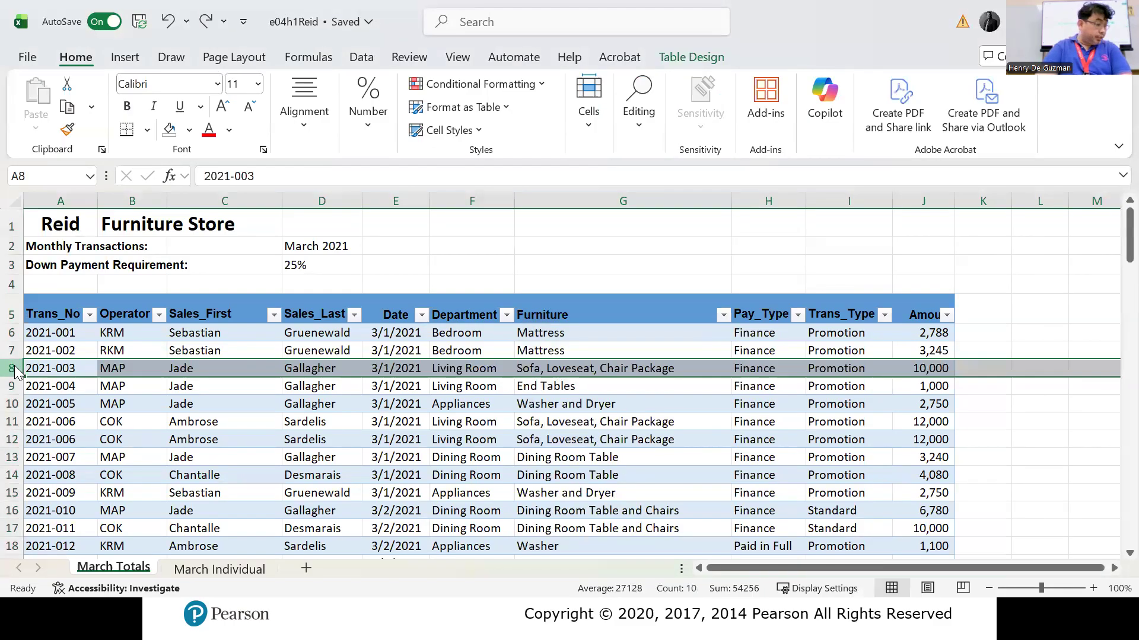
{"action": "right_click", "coordinate": [16, 371]}
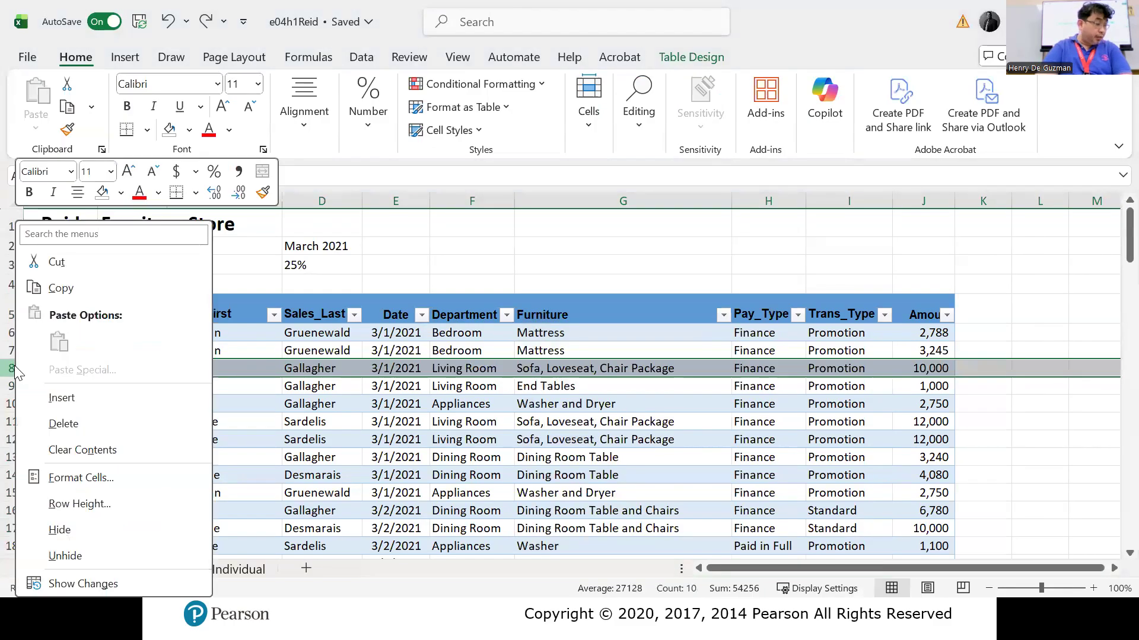
{"action": "left_click", "coordinate": [54, 398]}
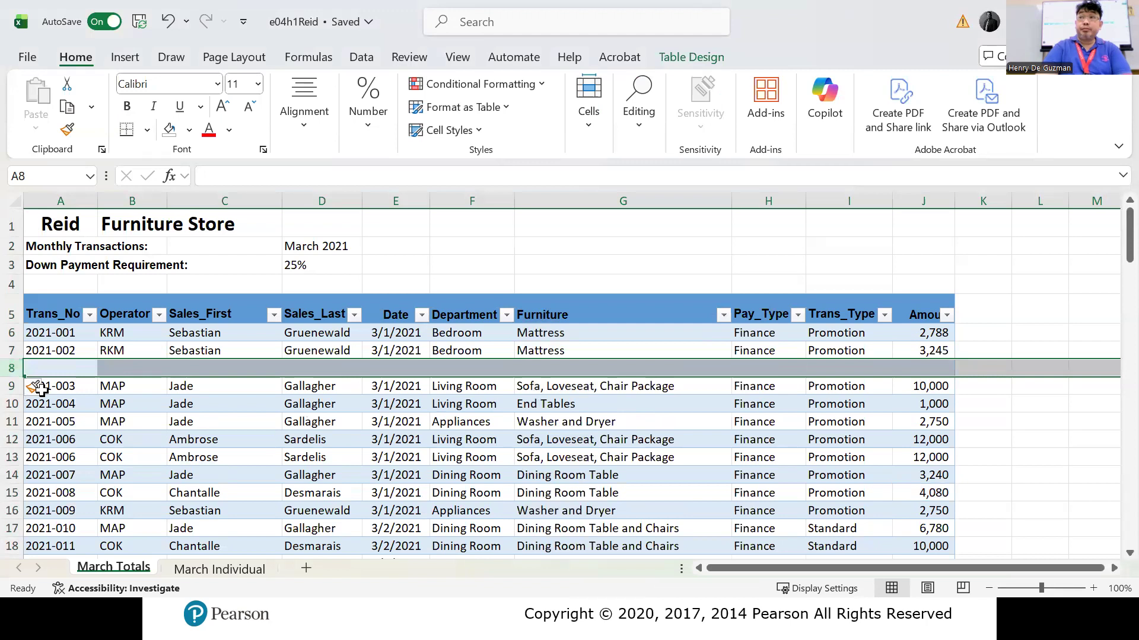
{"action": "key", "text": "ctrl+z"}
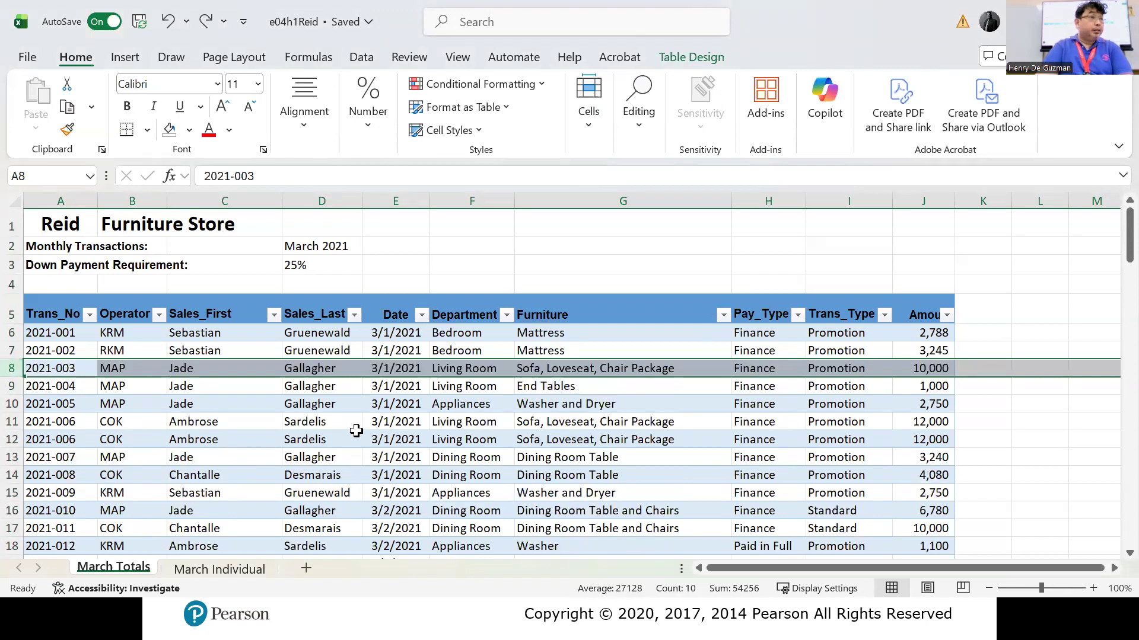
{"action": "left_click", "coordinate": [488, 418]}
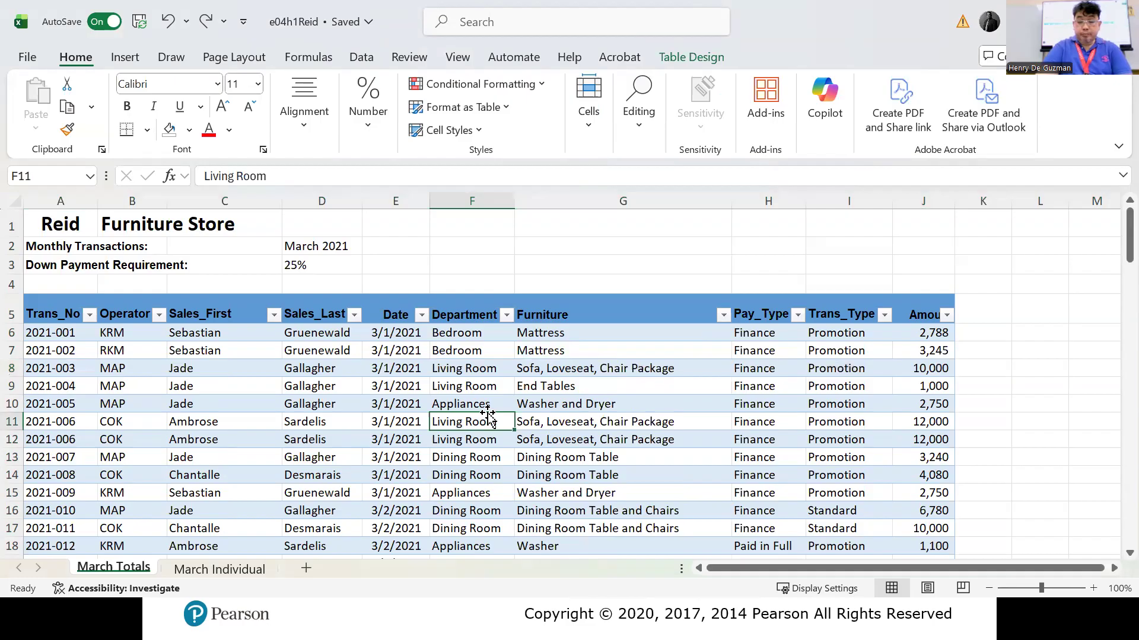
Step: Search for the Remove Duplicates command, review its column list for the March Totals table, and cancel without removing any rows
{"action": "left_click", "coordinate": [598, 231]}
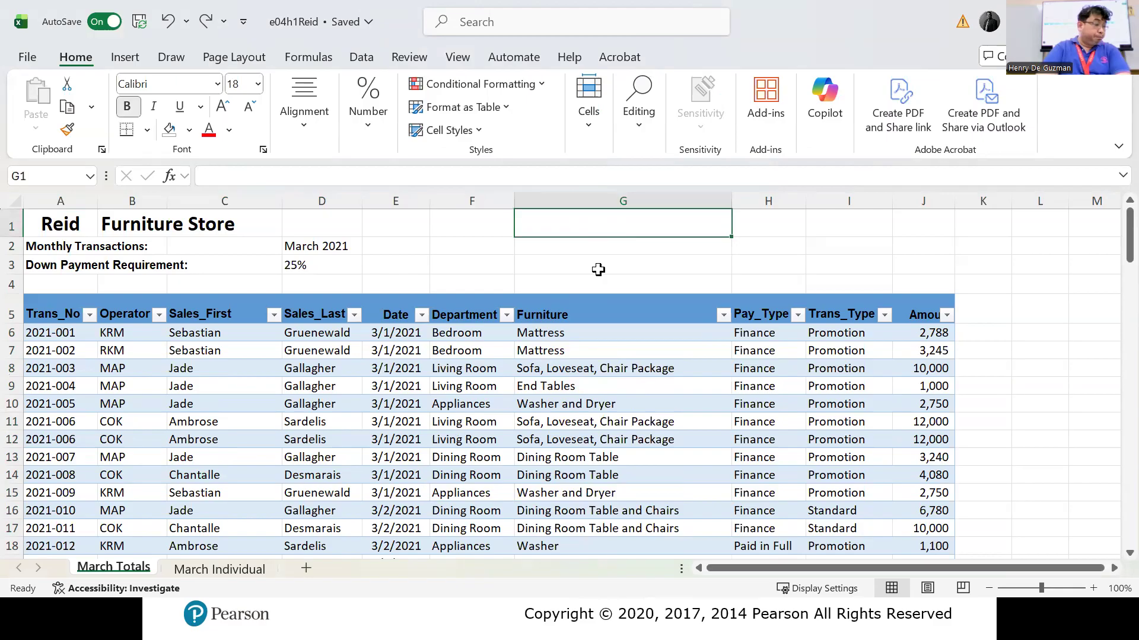
{"action": "left_click", "coordinate": [709, 416]}
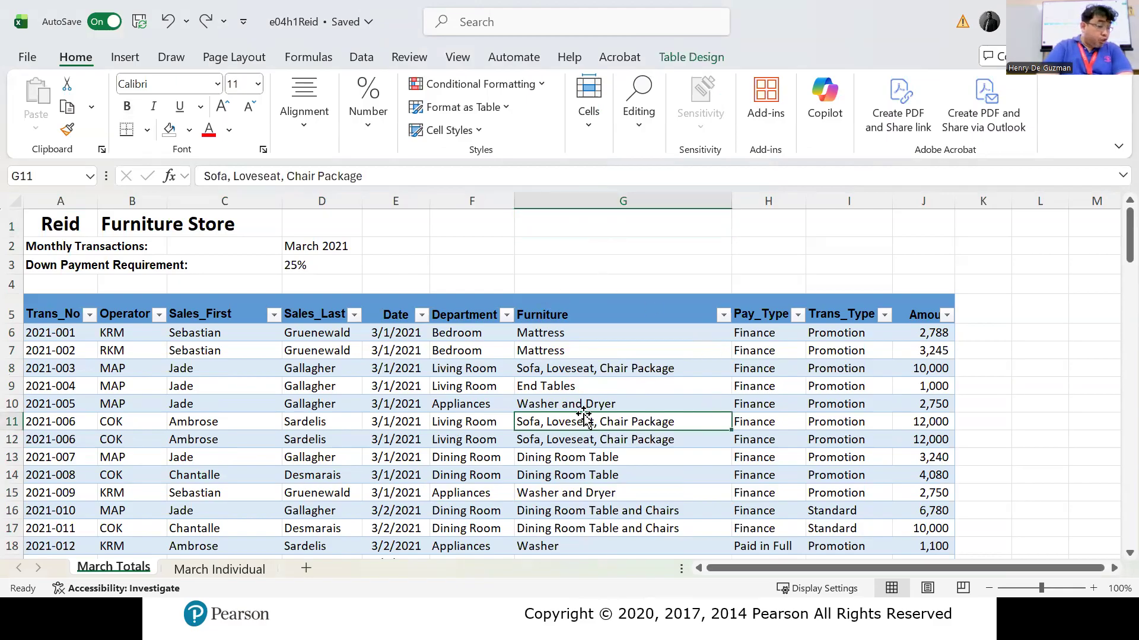
{"action": "left_click", "coordinate": [477, 19]}
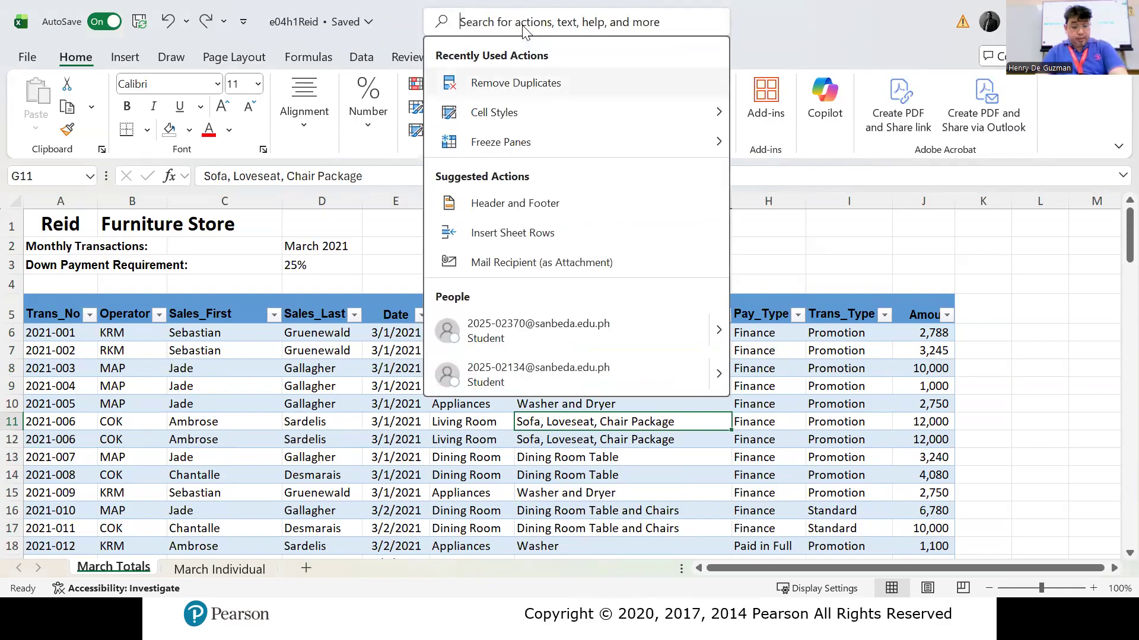
{"action": "type", "text": "Re"}
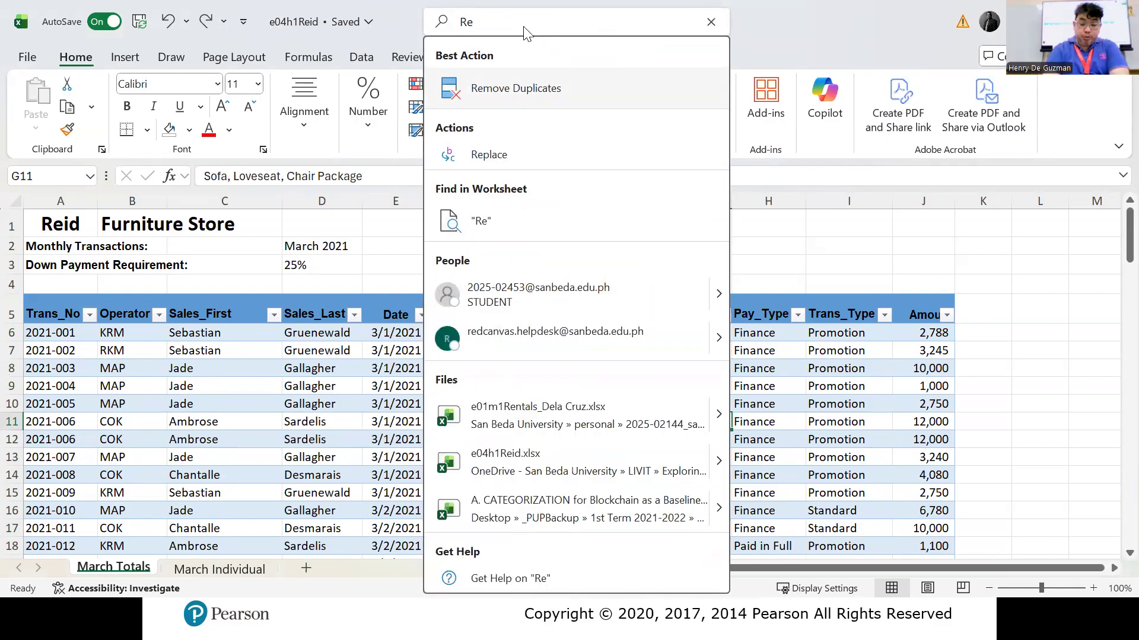
{"action": "type", "text": "move"}
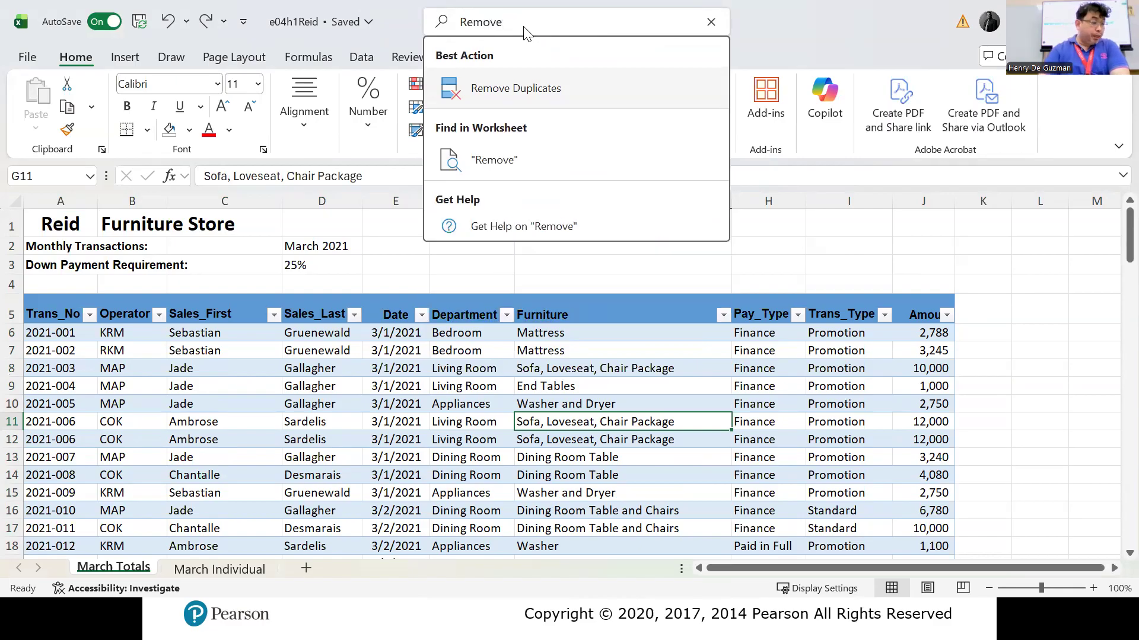
{"action": "left_click", "coordinate": [534, 96]}
{"action": "scroll", "coordinate": [397, 242], "scroll_direction": "down", "scroll_amount": 2}
{"action": "scroll", "coordinate": [398, 240], "scroll_direction": "up", "scroll_amount": 2}
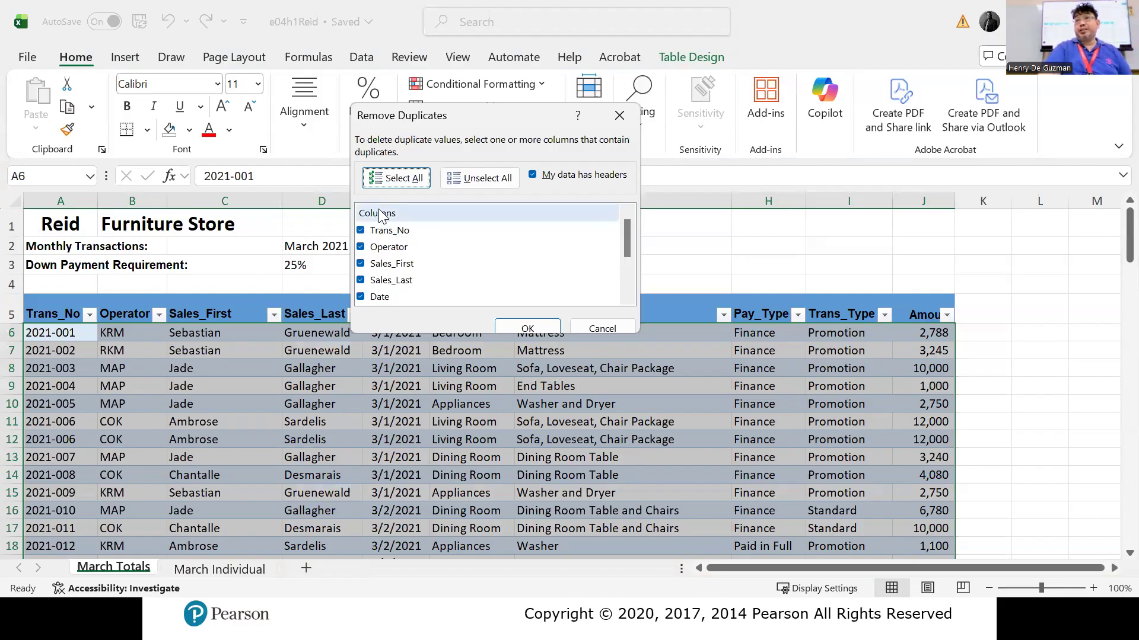
{"action": "left_click", "coordinate": [623, 329]}
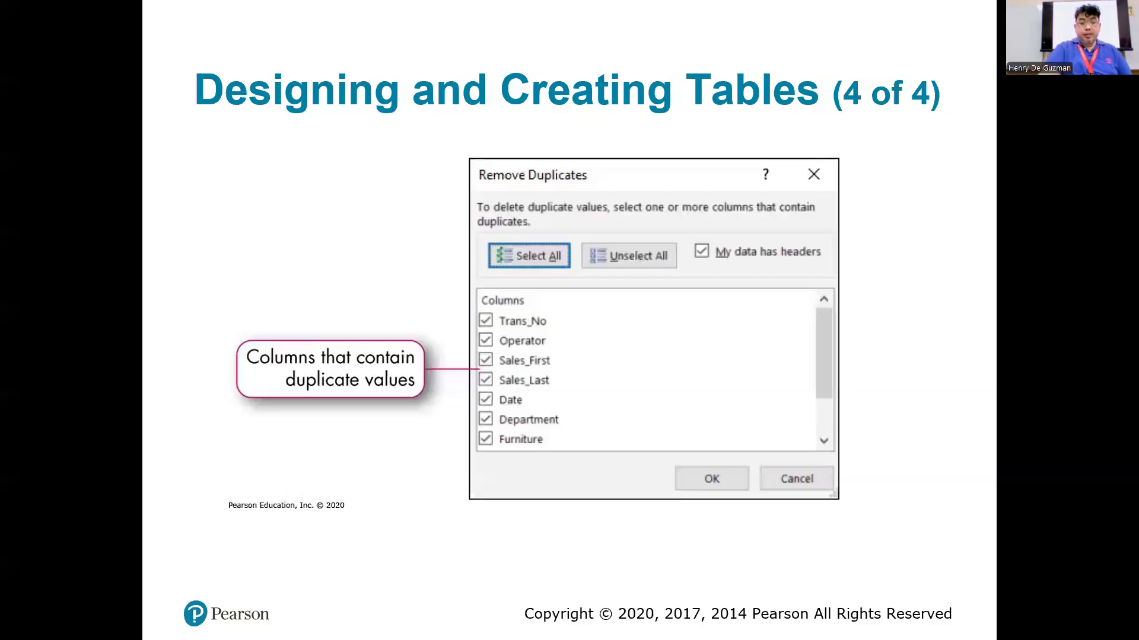
Step: Review the two Applying a Table Style slides in the presentation and return to the workbook
{"action": "key", "text": "Right"}
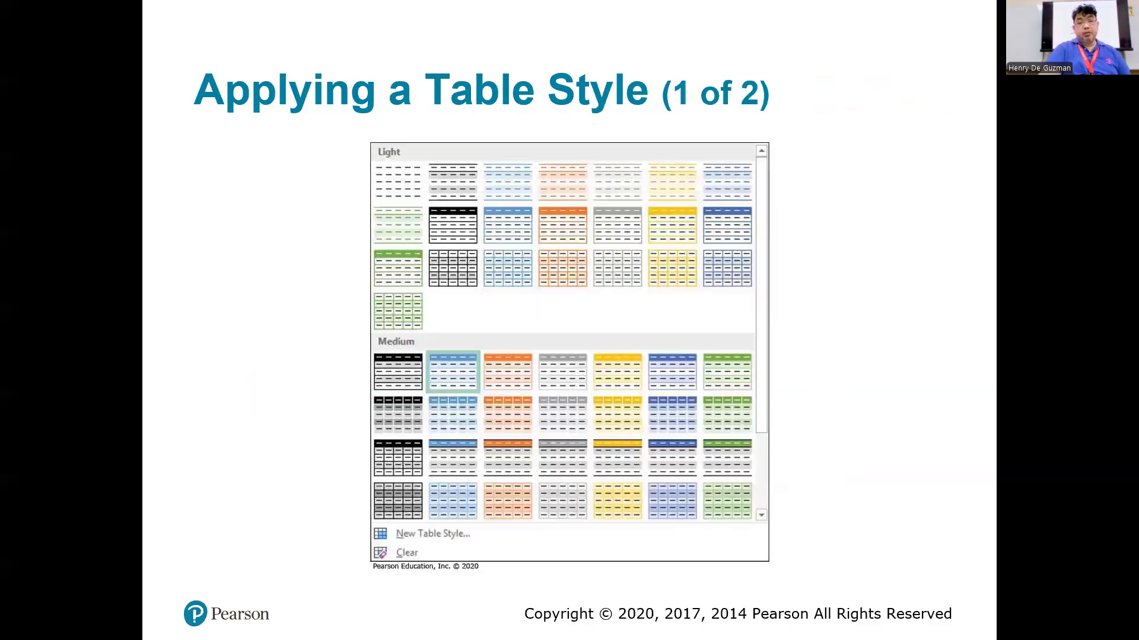
{"action": "key", "text": "Right"}
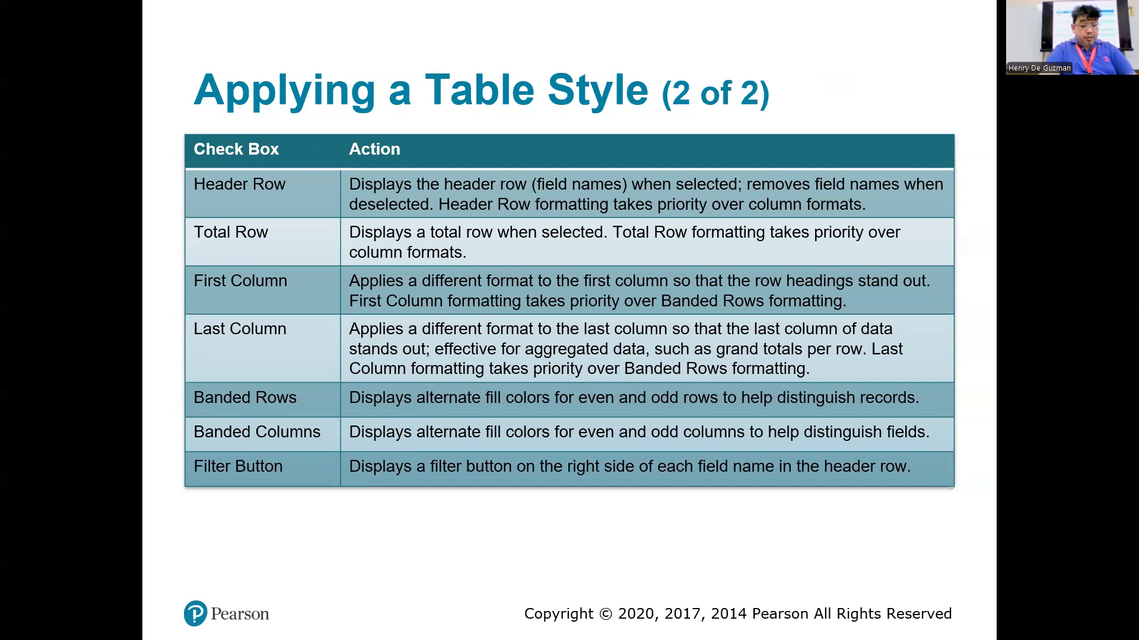
{"action": "key", "text": "alt+Tab"}
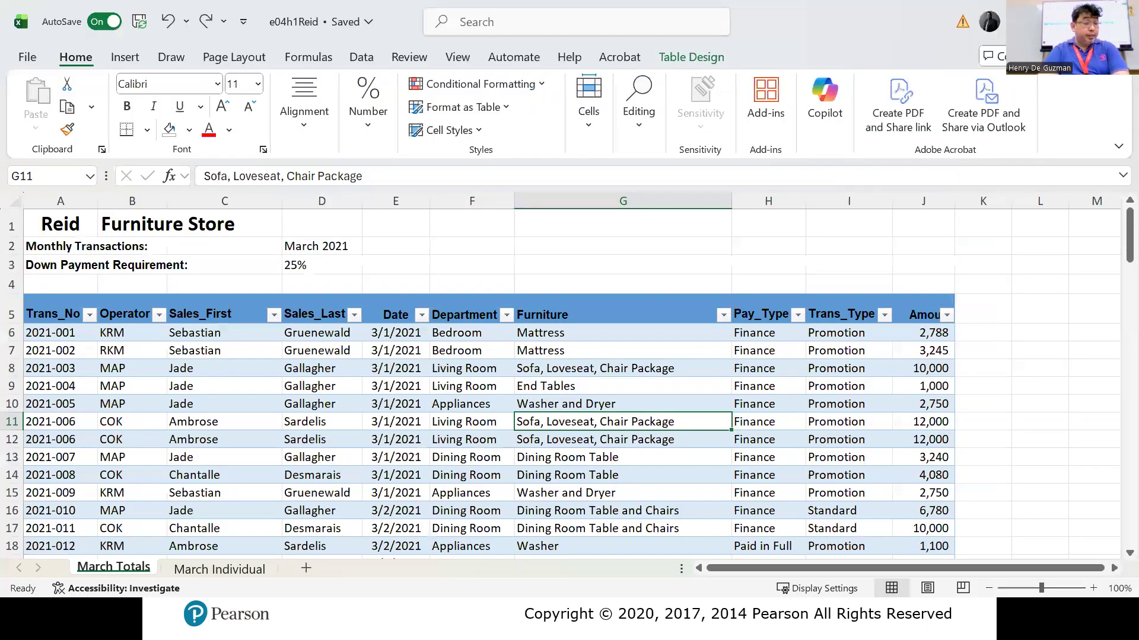
Step: Select the whole March Totals table and preview Orange, Table Style Medium 3 without applying it
{"action": "key", "text": "Up"}
{"action": "key", "text": "Up"}
{"action": "key", "text": "Up"}
{"action": "key", "text": "Up"}
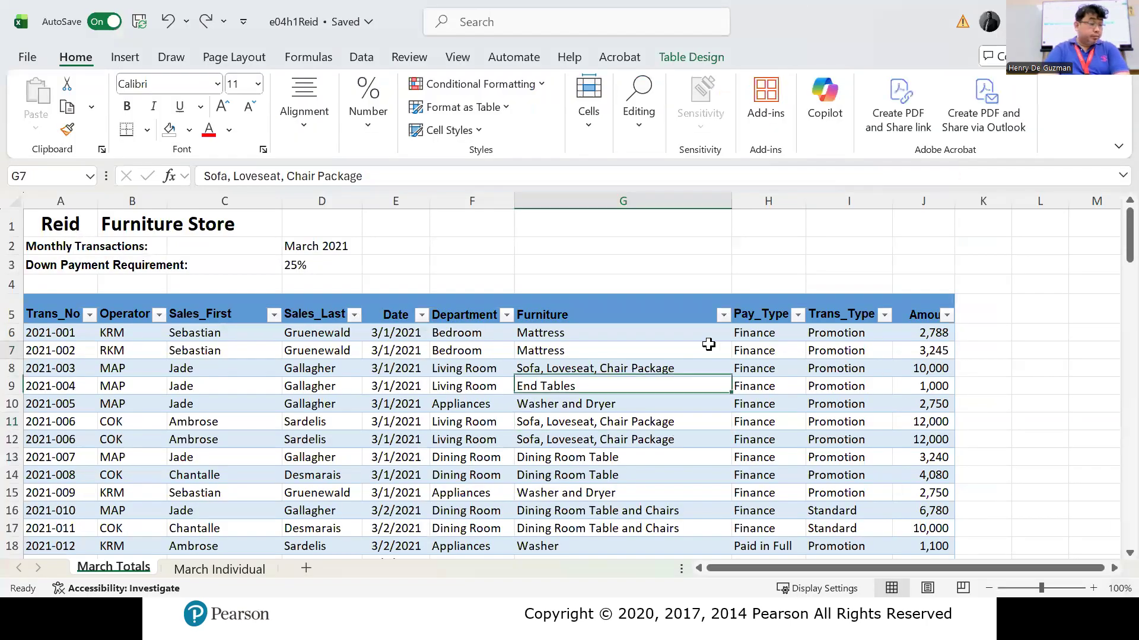
{"action": "left_click", "coordinate": [698, 59]}
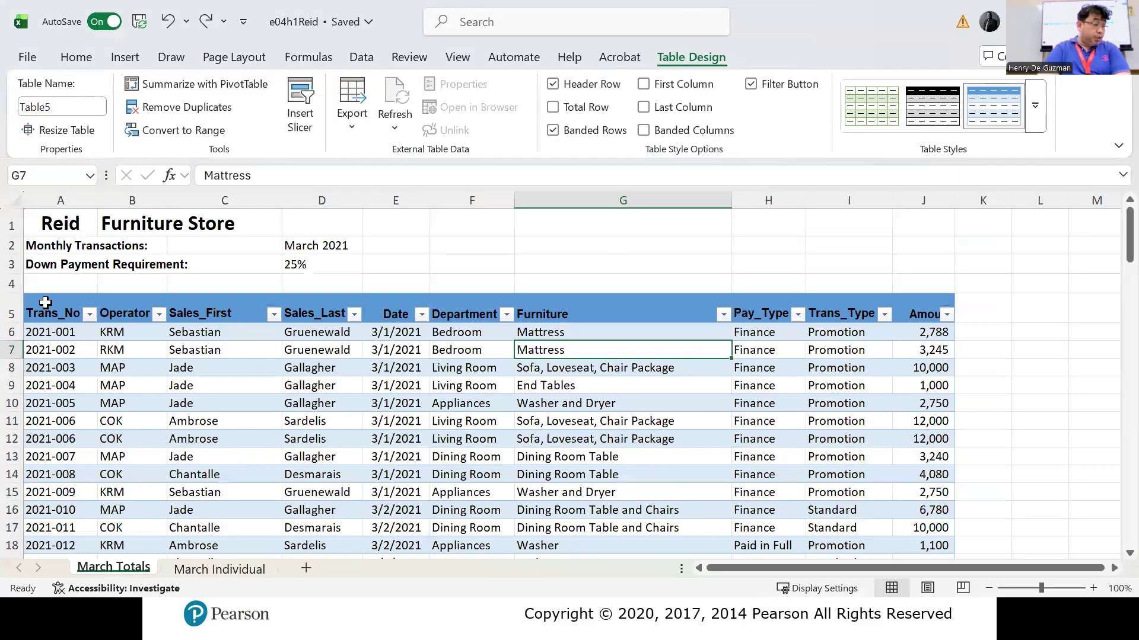
{"action": "left_click", "coordinate": [66, 313]}
{"action": "left_click_drag", "start_coordinate": [79, 323], "coordinate": [911, 235]}
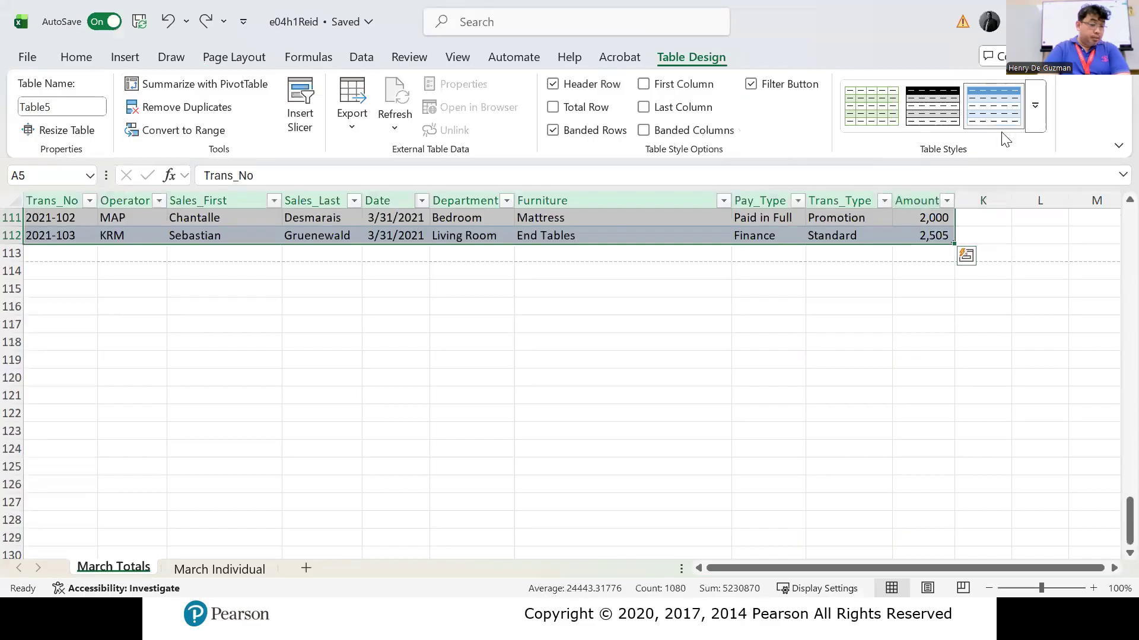
{"action": "left_click", "coordinate": [1037, 105]}
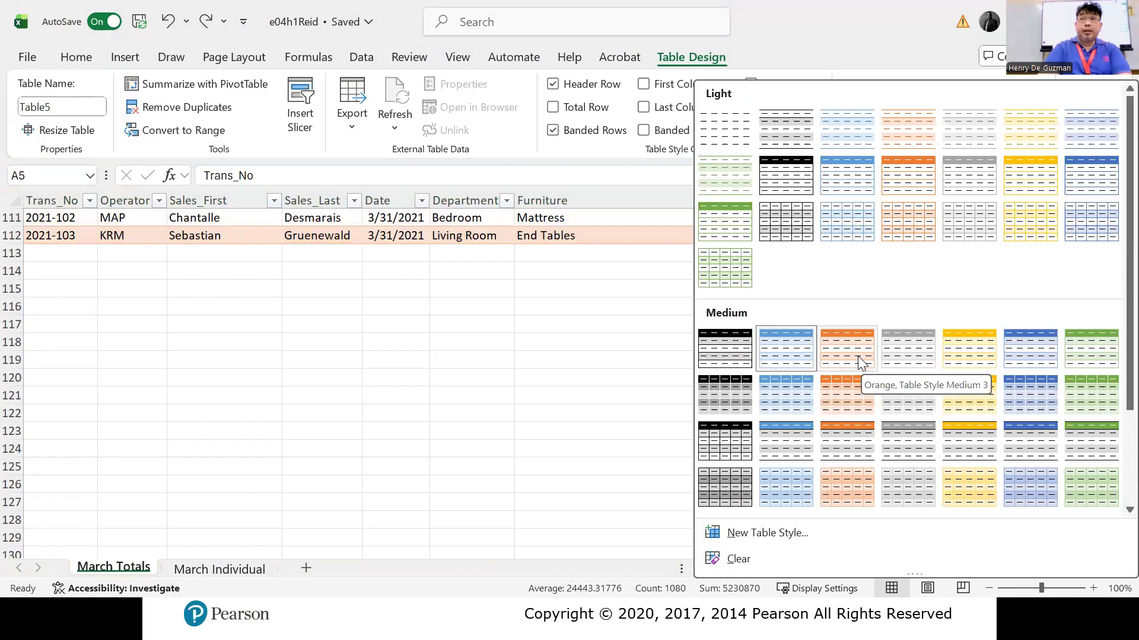
{"action": "key", "text": "Escape"}
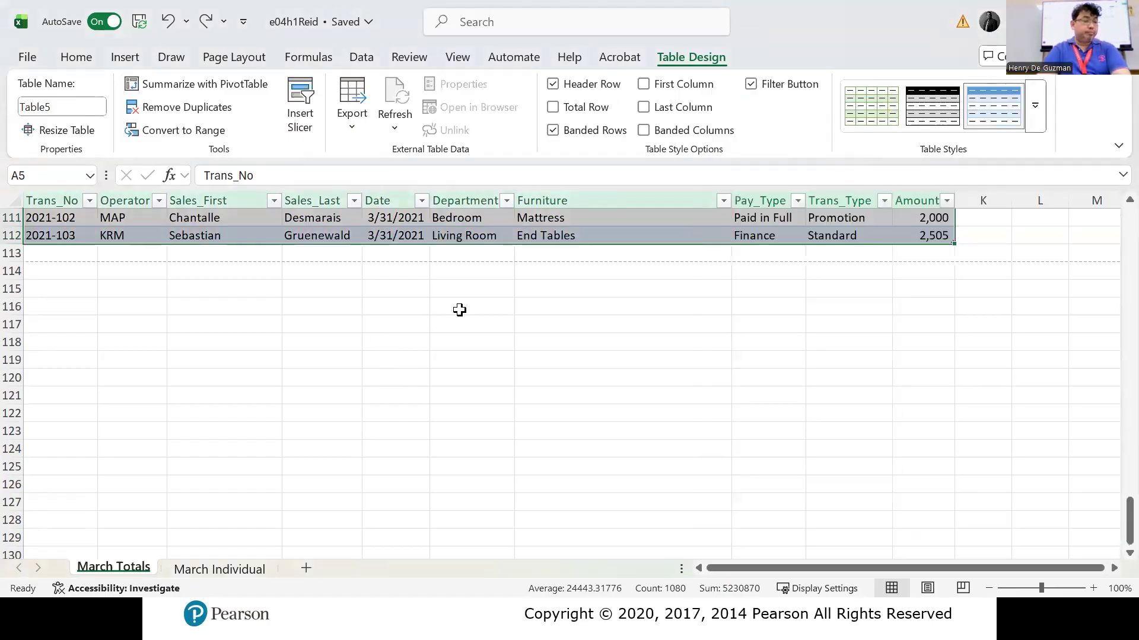
{"action": "left_click", "coordinate": [519, 341]}
{"action": "scroll", "coordinate": [682, 475], "scroll_direction": "up", "scroll_amount": 5}
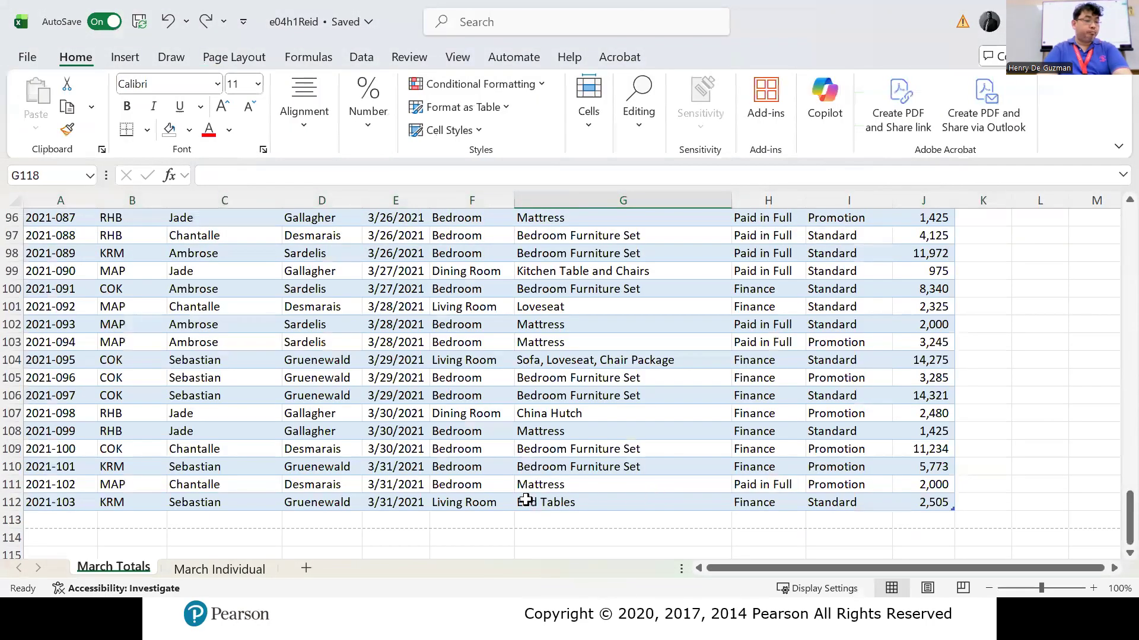
{"action": "scroll", "coordinate": [373, 526], "scroll_direction": "up", "scroll_amount": 20}
{"action": "scroll", "coordinate": [440, 411], "scroll_direction": "up", "scroll_amount": 2}
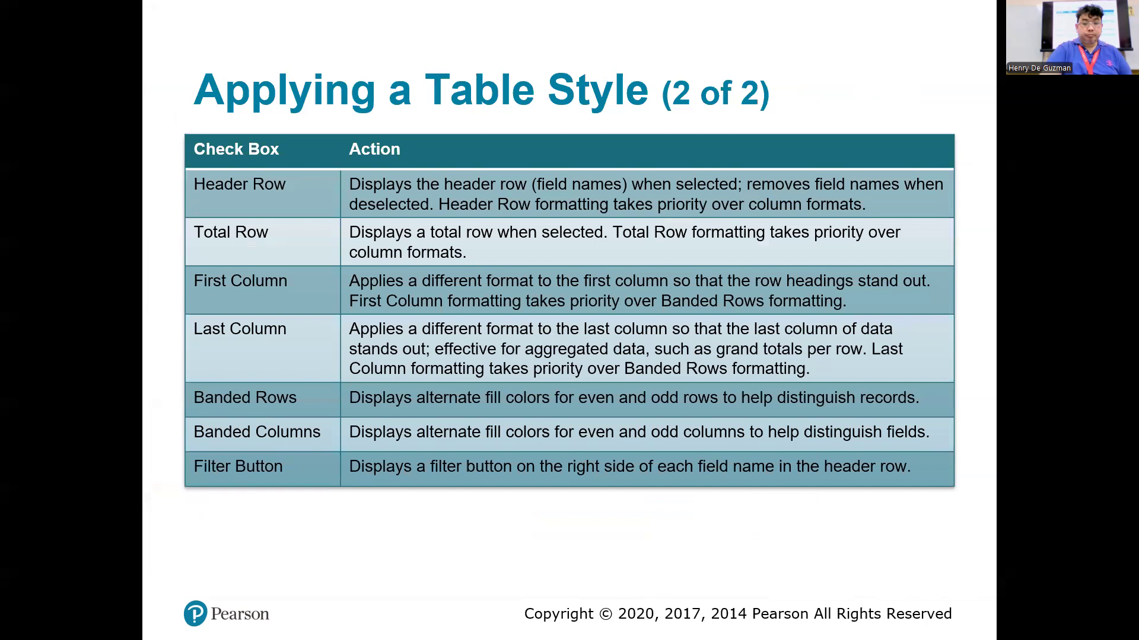
Step: Review the Creating Structured References in Formulas slide and inspect the Owed formula for transaction 2021-001 on March Individual
{"action": "key", "text": "Right"}
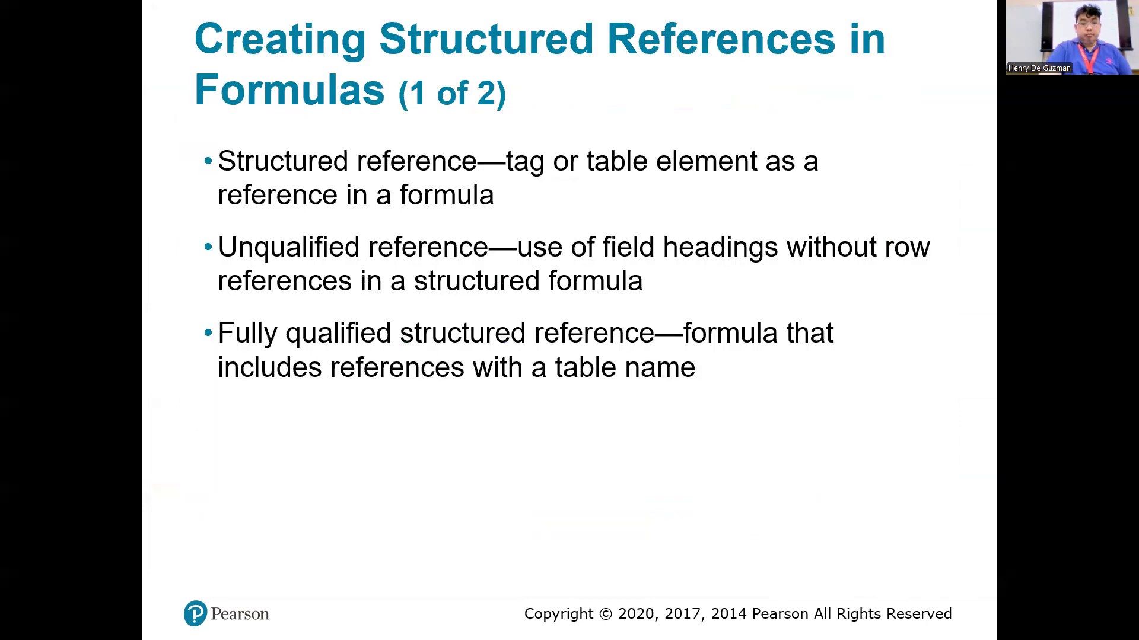
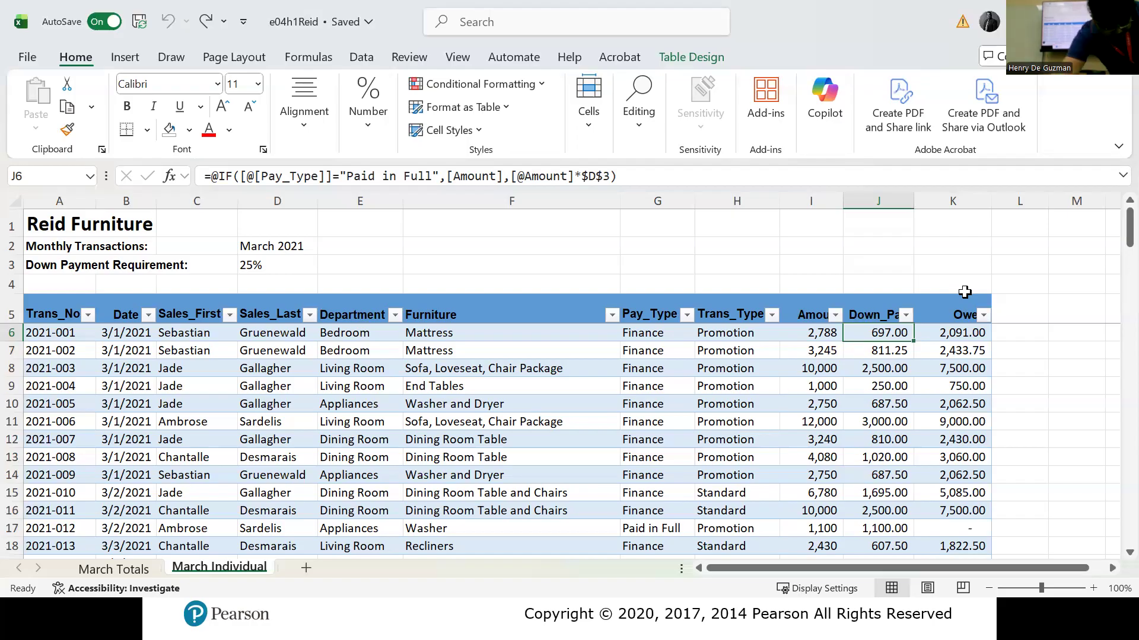
{"action": "left_click", "coordinate": [949, 335]}
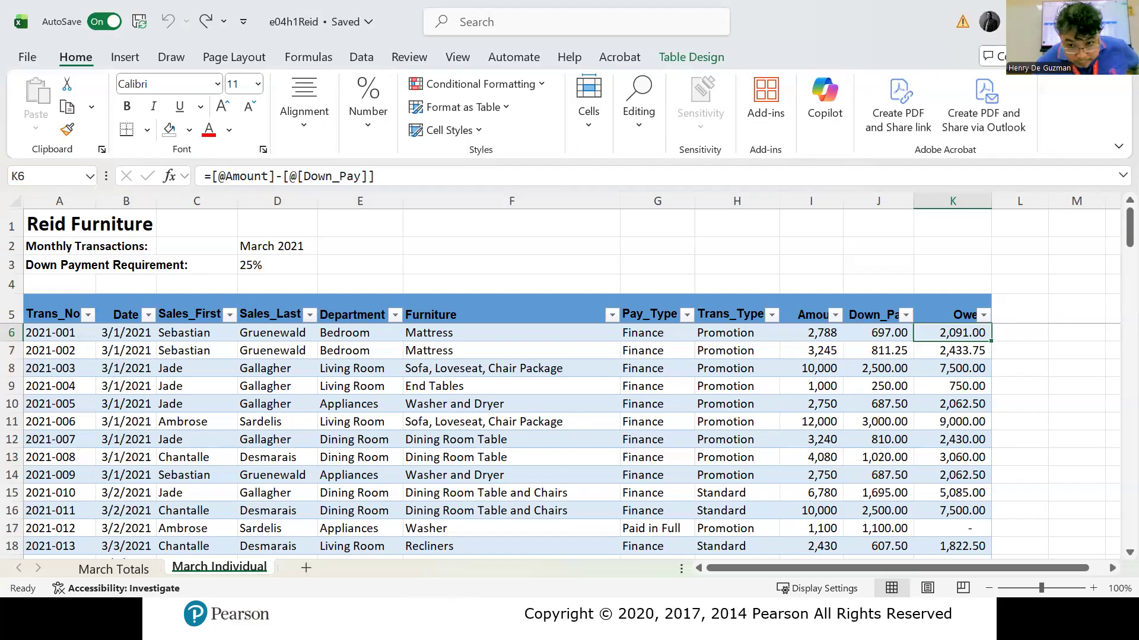
Step: Review the first two Sorting Data slides in the presentation and return to the March Individual sheet
{"action": "key", "text": "alt+Tab"}
{"action": "key", "text": "Right"}
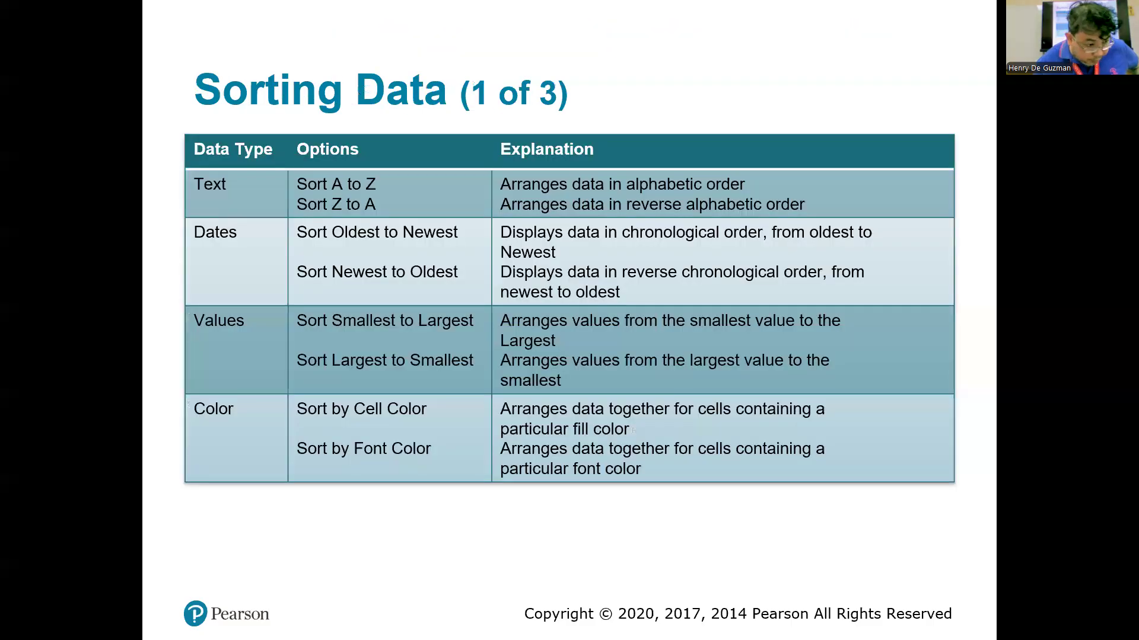
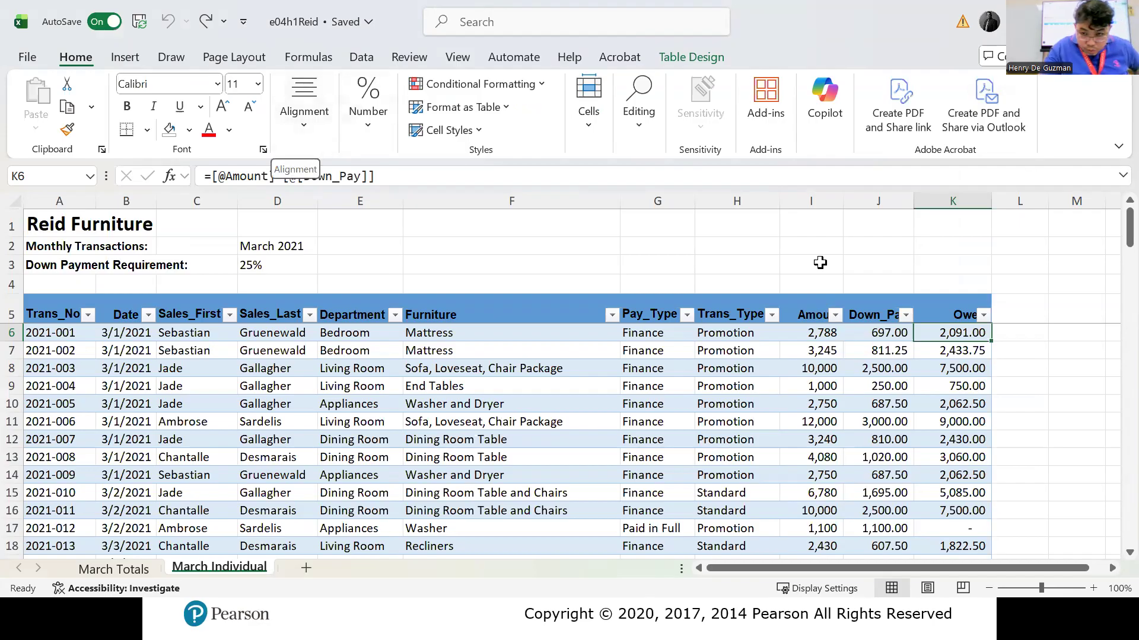
{"action": "key", "text": "alt+Tab"}
{"action": "key", "text": "Right"}
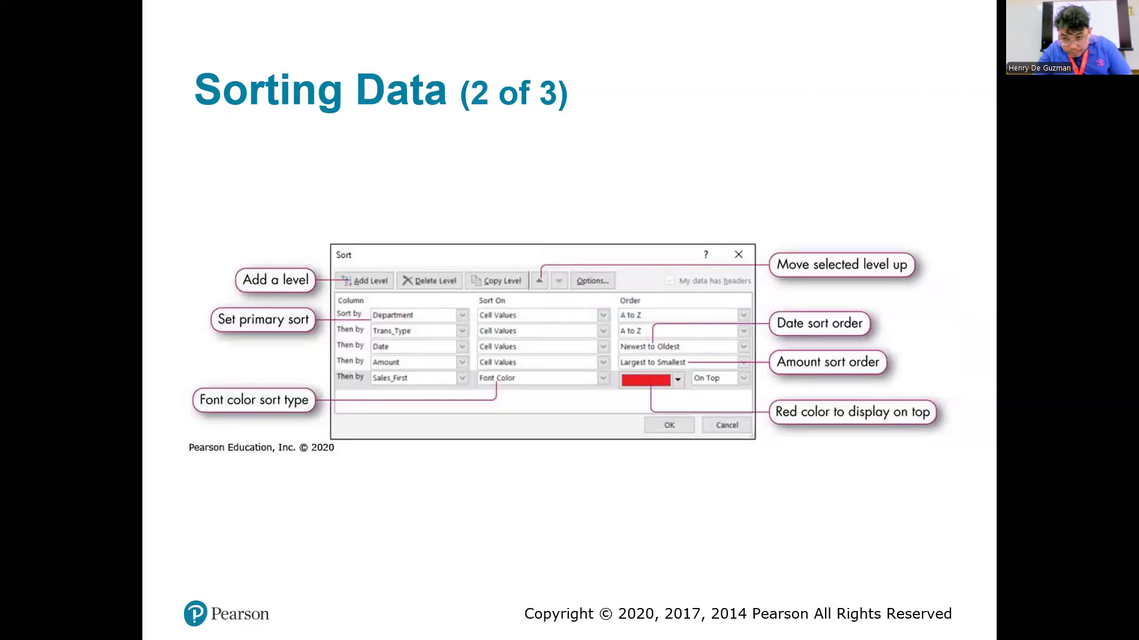
{"action": "key", "text": "alt+Tab"}
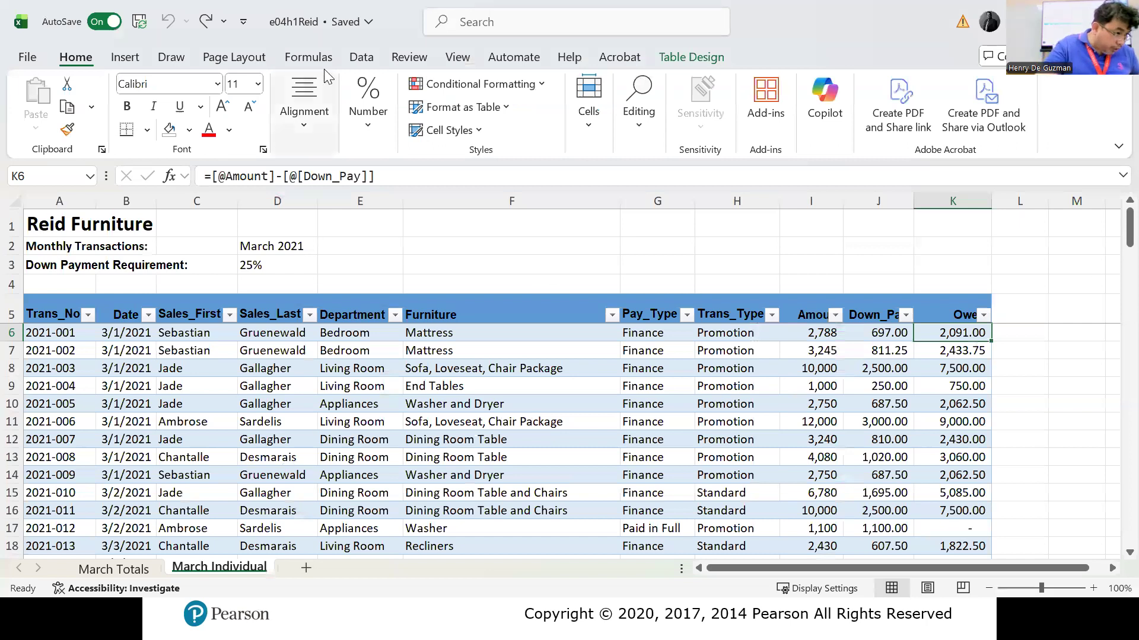
{"action": "left_click", "coordinate": [362, 57]}
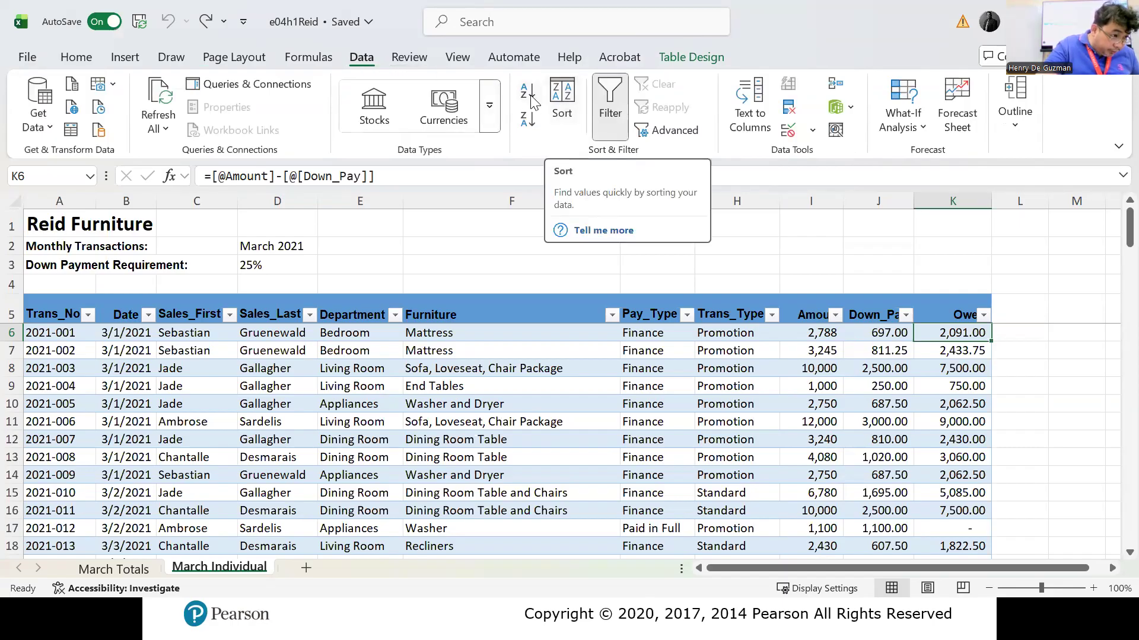
{"action": "left_click", "coordinate": [562, 101]}
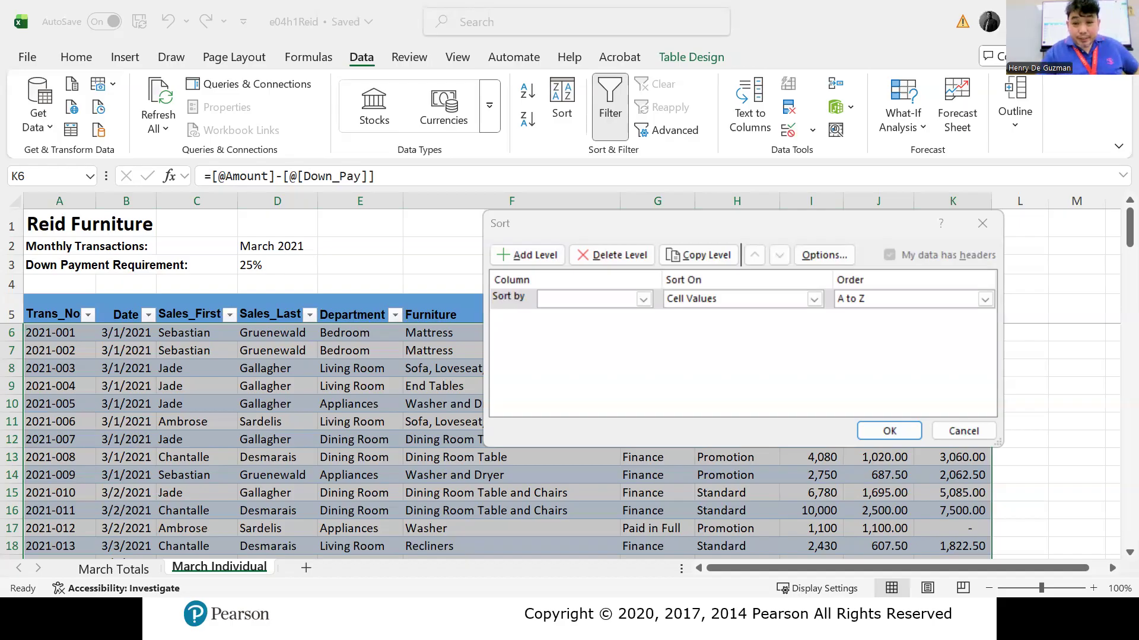
{"action": "left_click", "coordinate": [643, 299]}
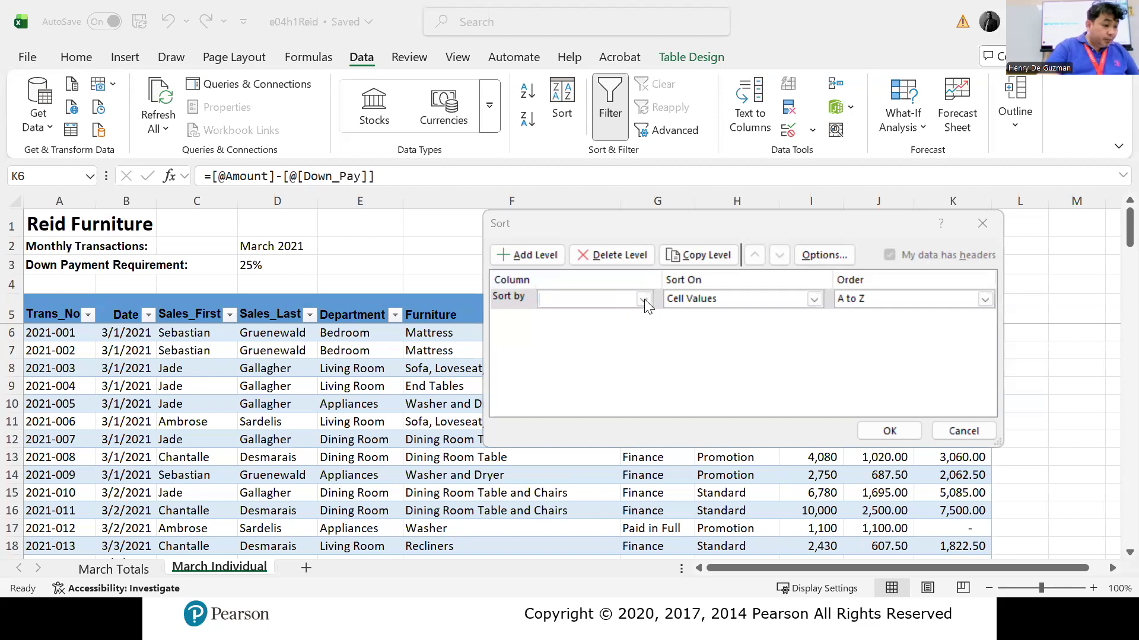
{"action": "left_click", "coordinate": [981, 226]}
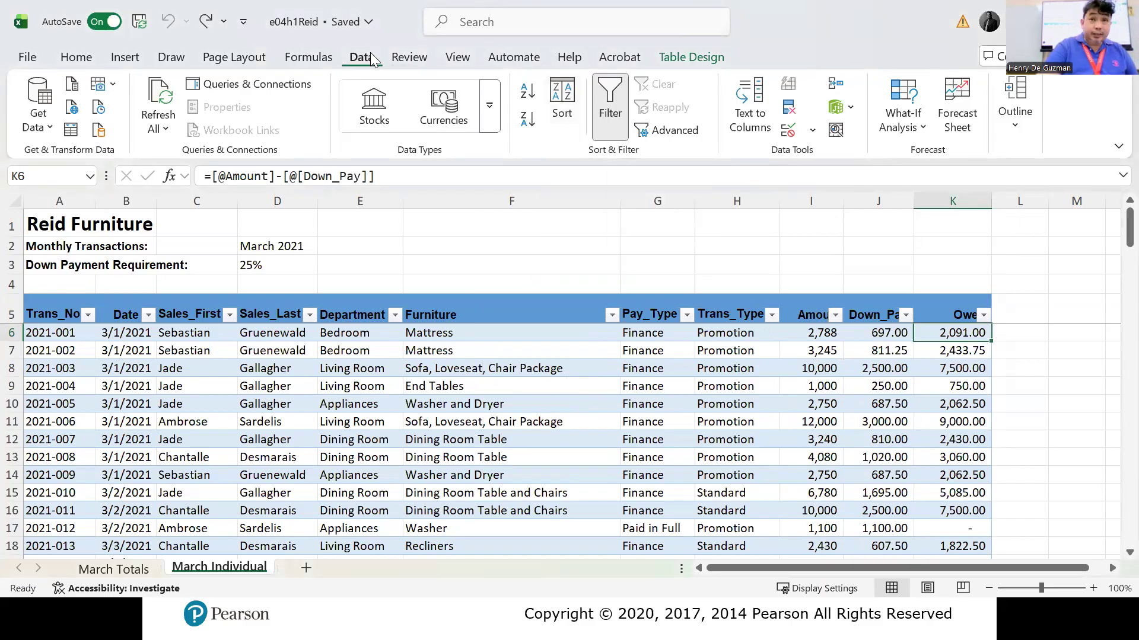
Step: Sort the March Individual table by Amount on cell values, from Largest to Smallest
{"action": "left_click", "coordinate": [563, 106]}
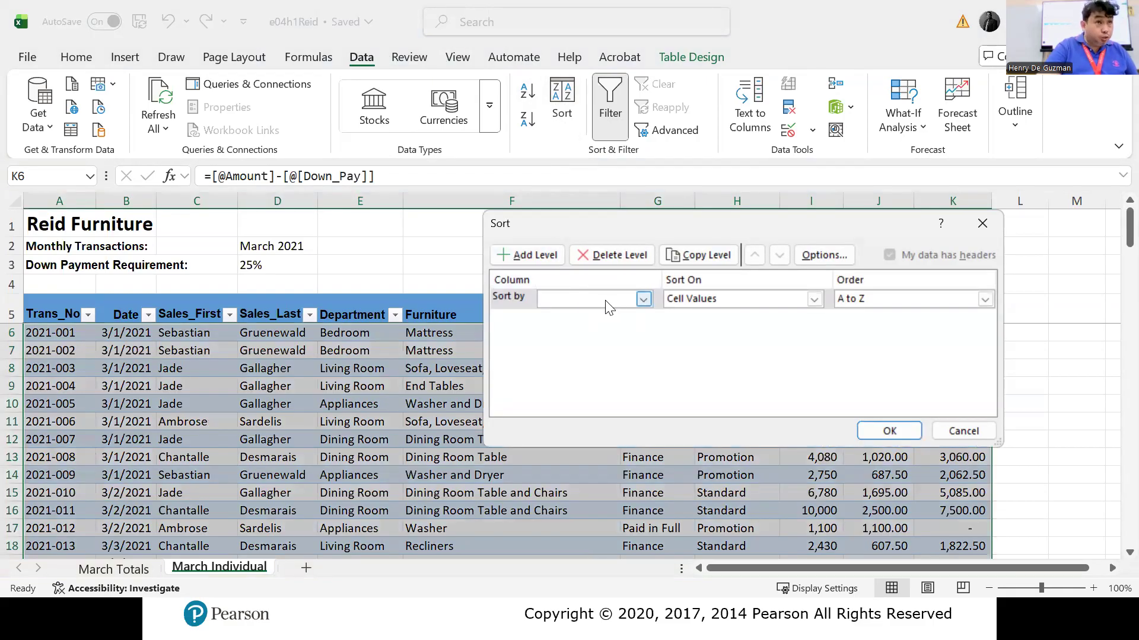
{"action": "left_click", "coordinate": [643, 300]}
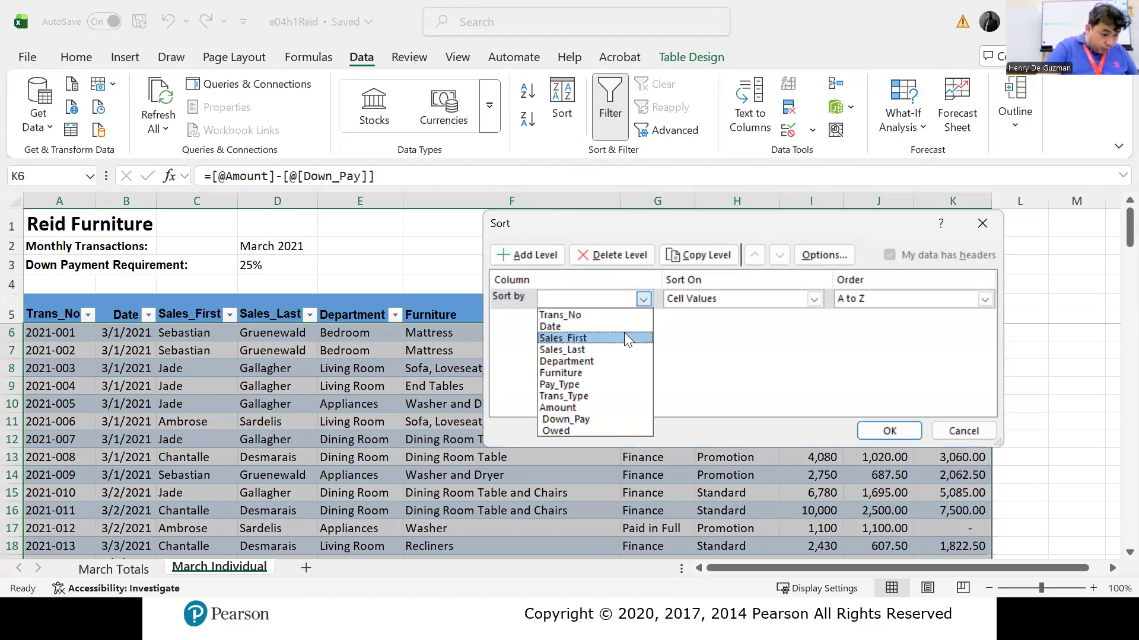
{"action": "left_click", "coordinate": [610, 404]}
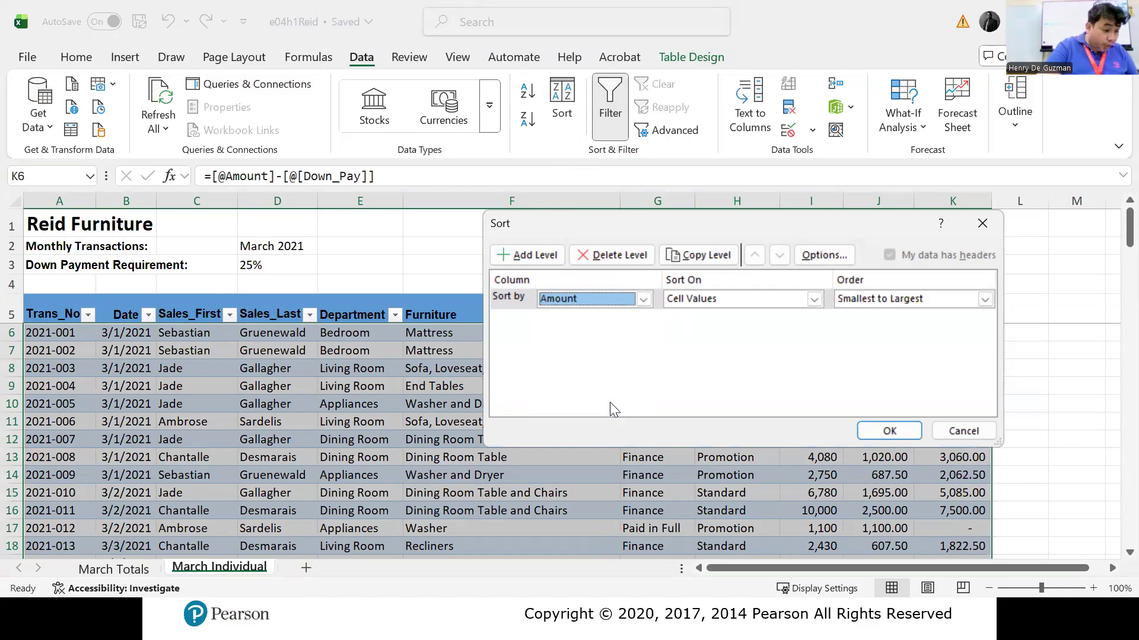
{"action": "left_click", "coordinate": [815, 300]}
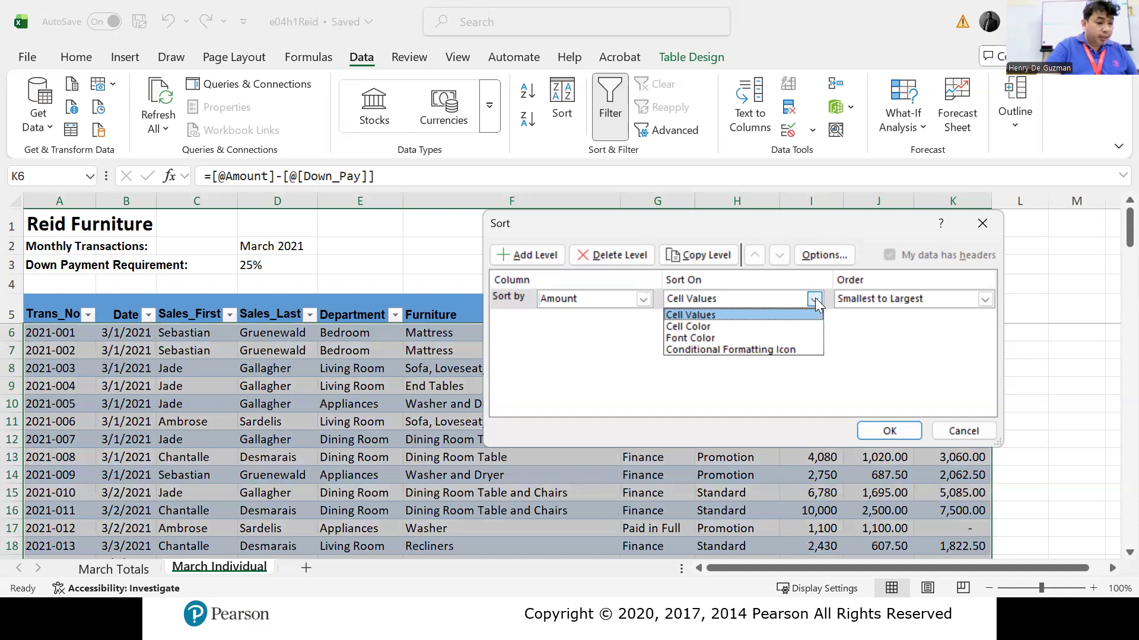
{"action": "left_click", "coordinate": [816, 302]}
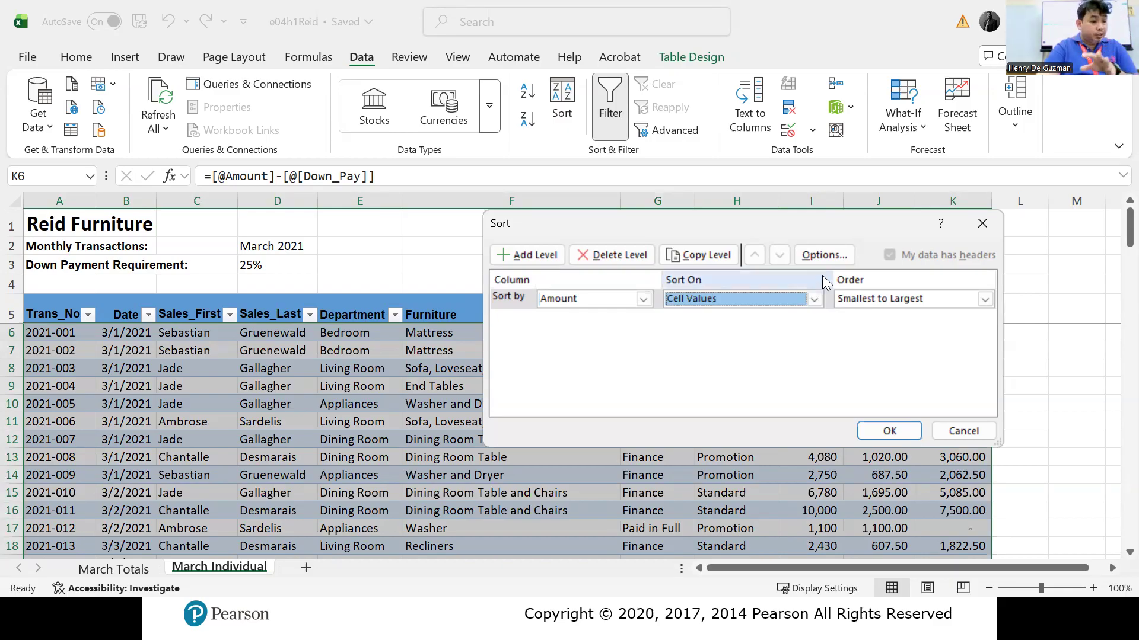
{"action": "left_click", "coordinate": [984, 299]}
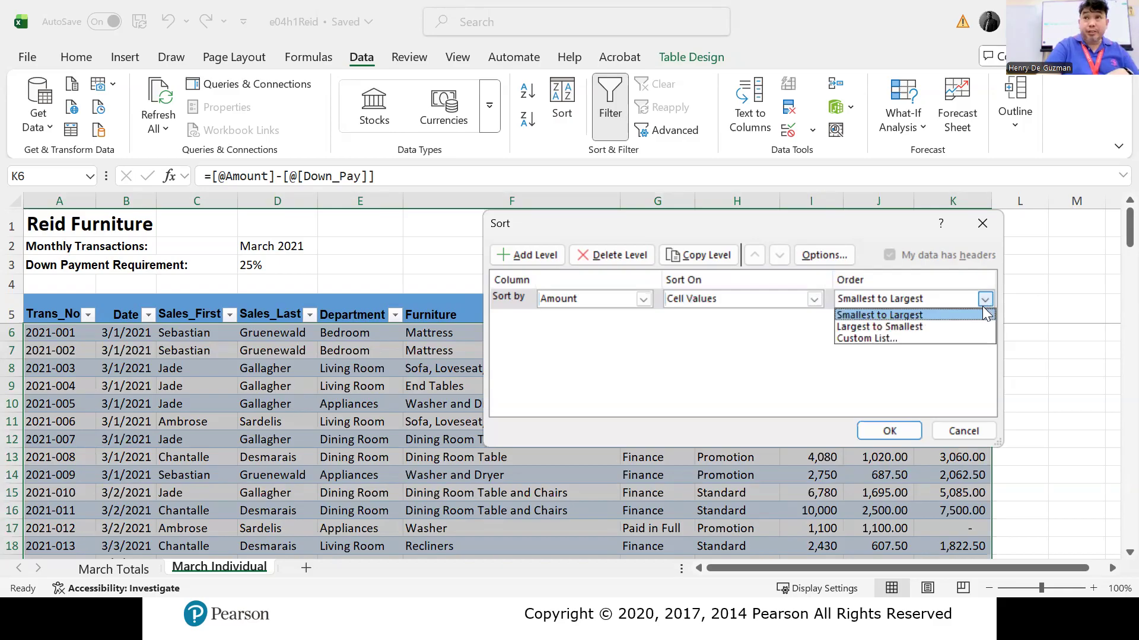
{"action": "left_click", "coordinate": [985, 314]}
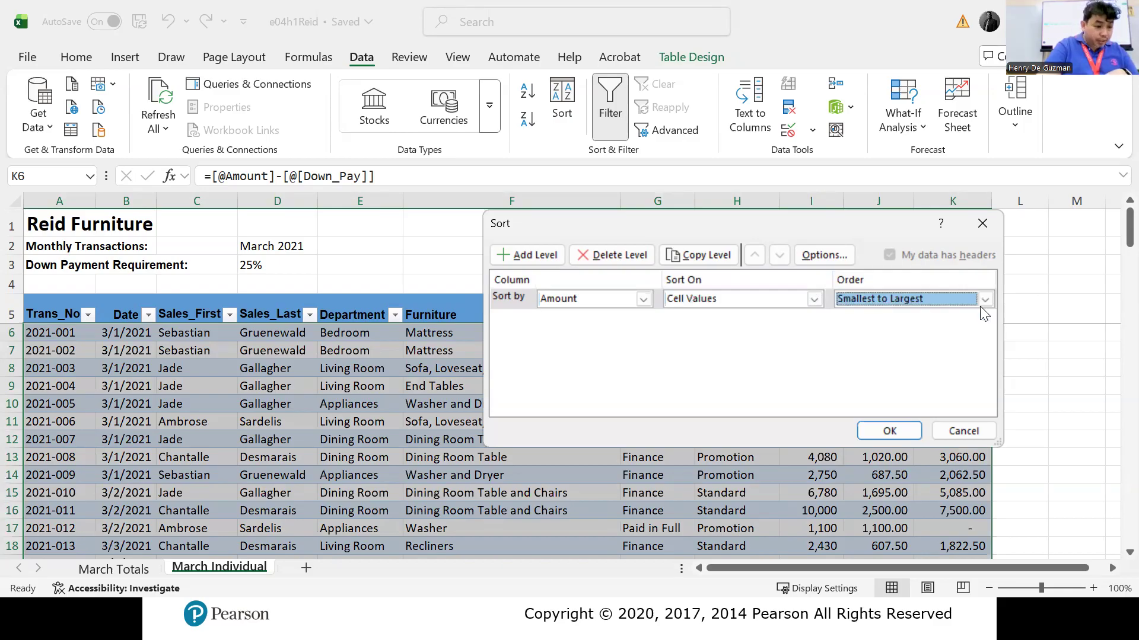
{"action": "left_click", "coordinate": [984, 300]}
{"action": "left_click", "coordinate": [962, 326]}
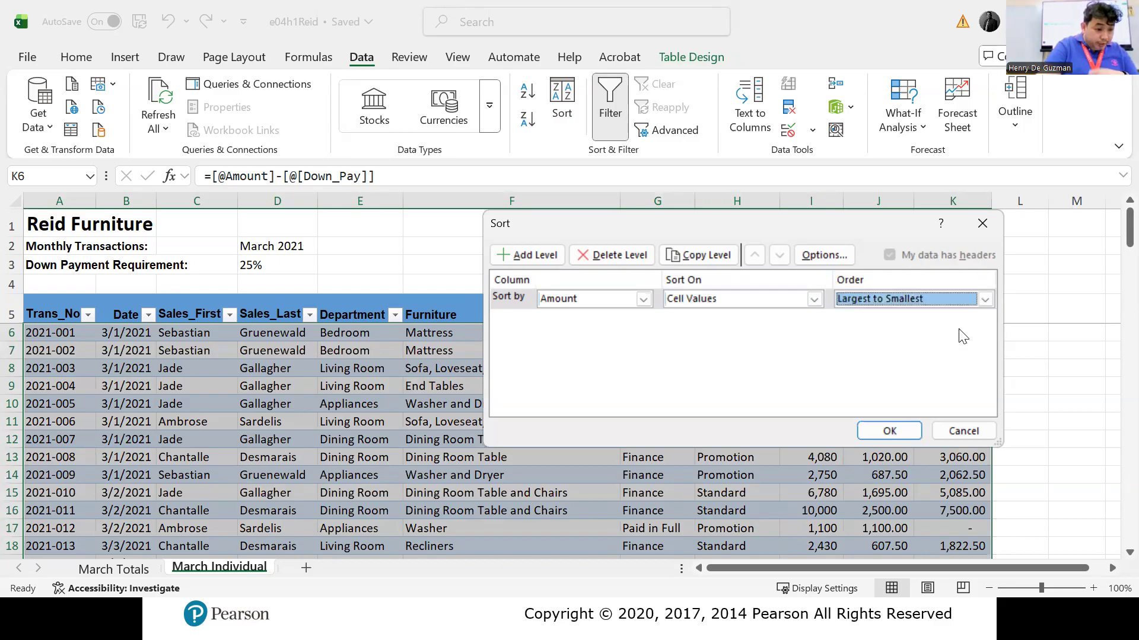
{"action": "left_click", "coordinate": [887, 429]}
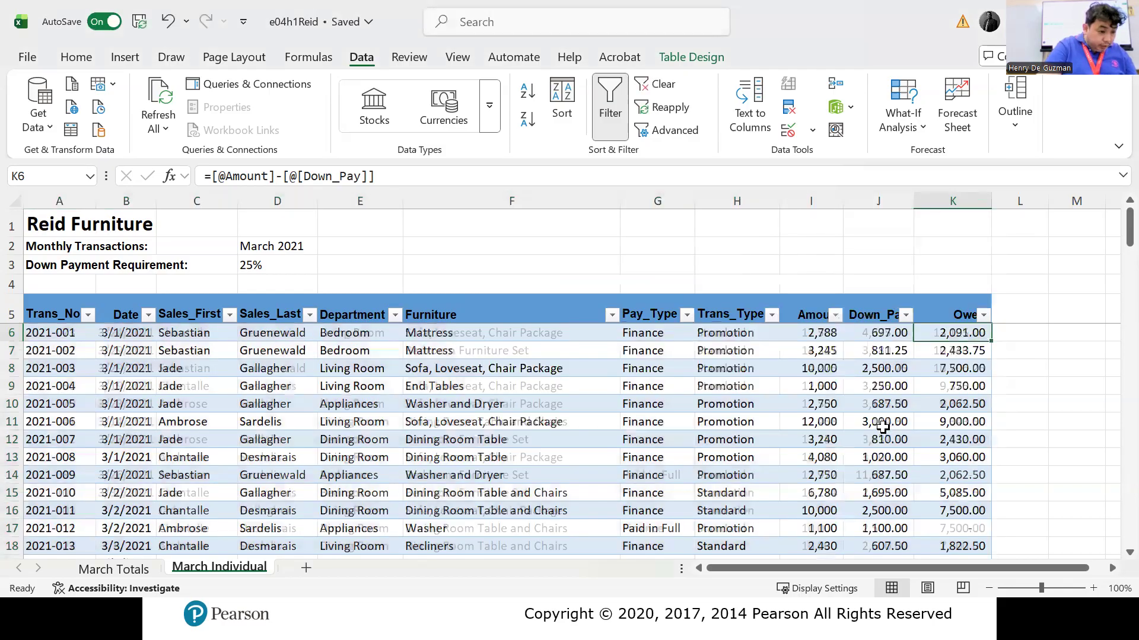
Step: Check the order of the Amount column and re-sort the table by Amount from Smallest to Largest
{"action": "left_click", "coordinate": [817, 332]}
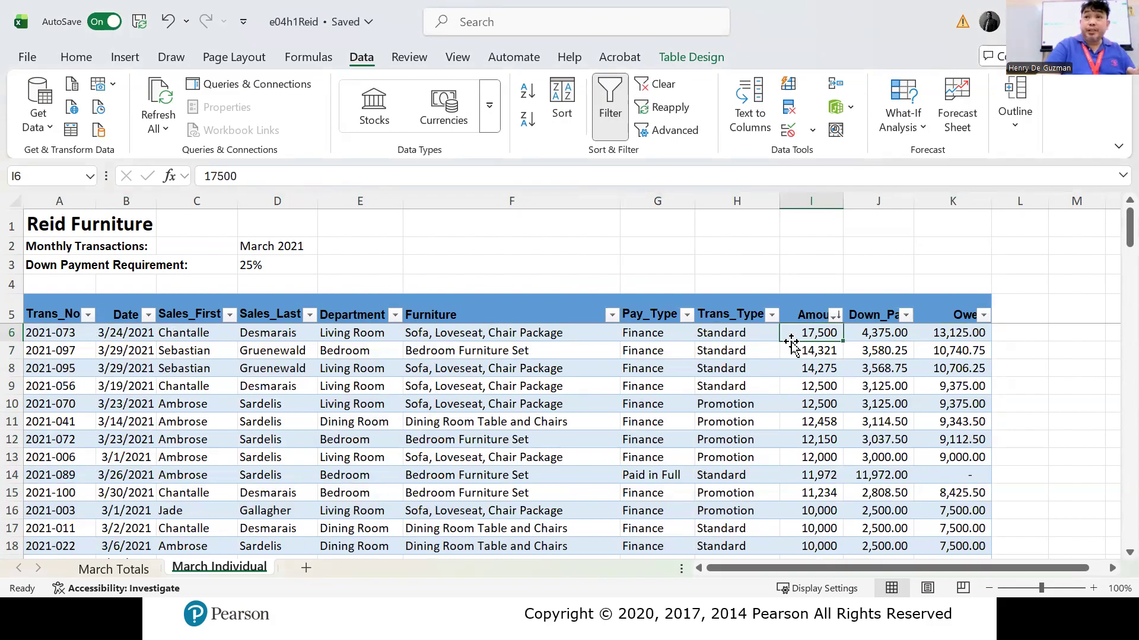
{"action": "scroll", "coordinate": [795, 350], "scroll_direction": "down", "scroll_amount": 6}
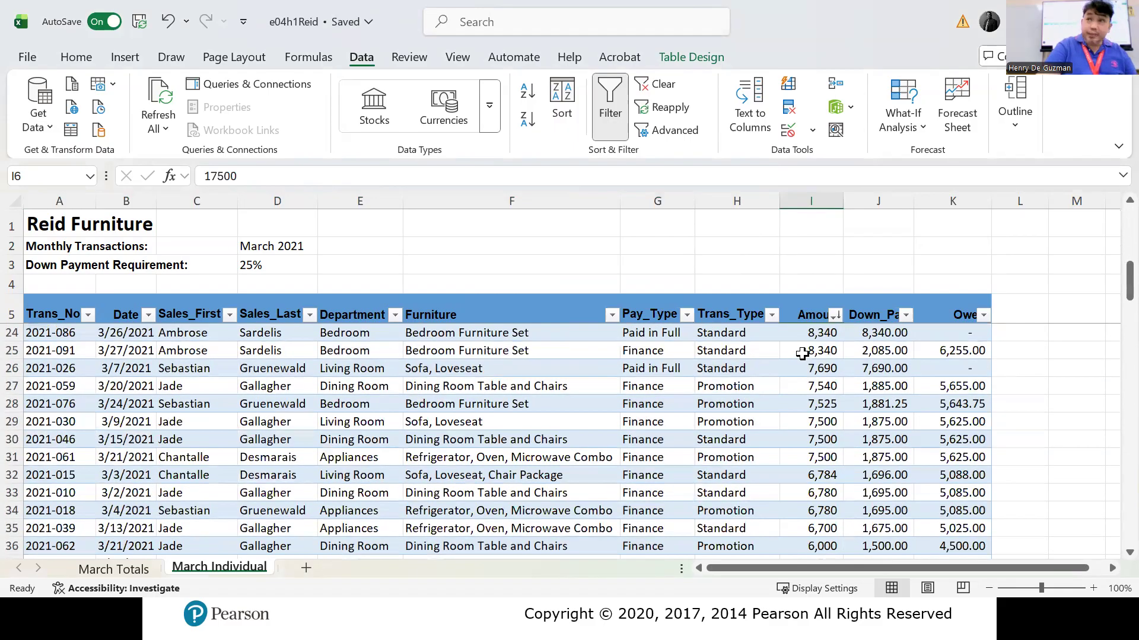
{"action": "scroll", "coordinate": [816, 378], "scroll_direction": "up", "scroll_amount": 6}
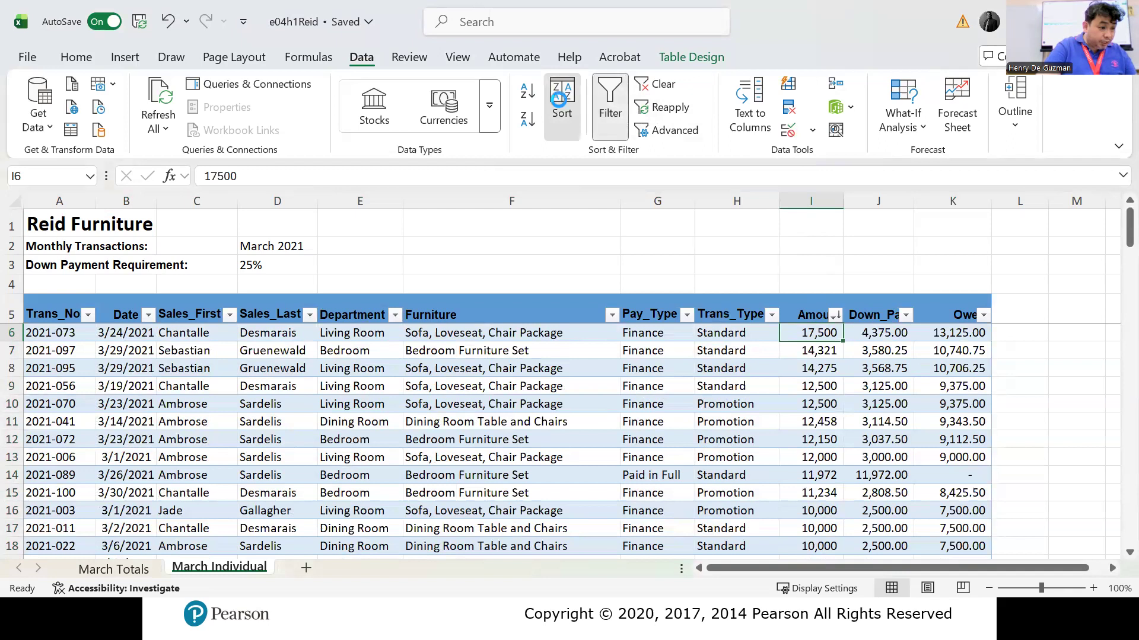
{"action": "left_click", "coordinate": [561, 104]}
{"action": "left_click", "coordinate": [990, 301]}
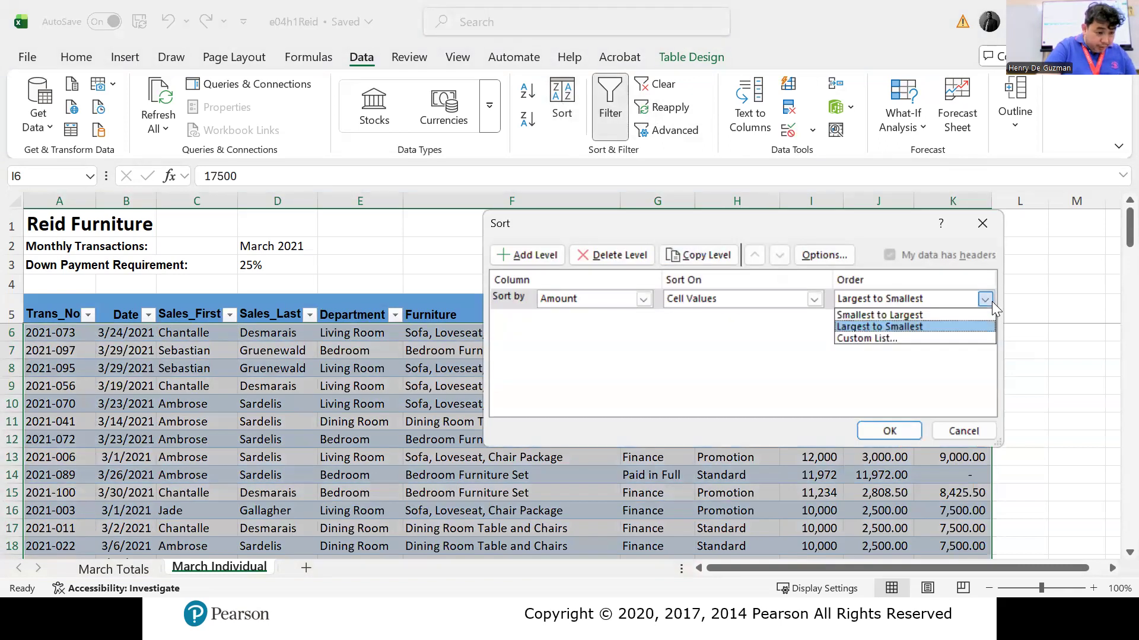
{"action": "left_click", "coordinate": [949, 315]}
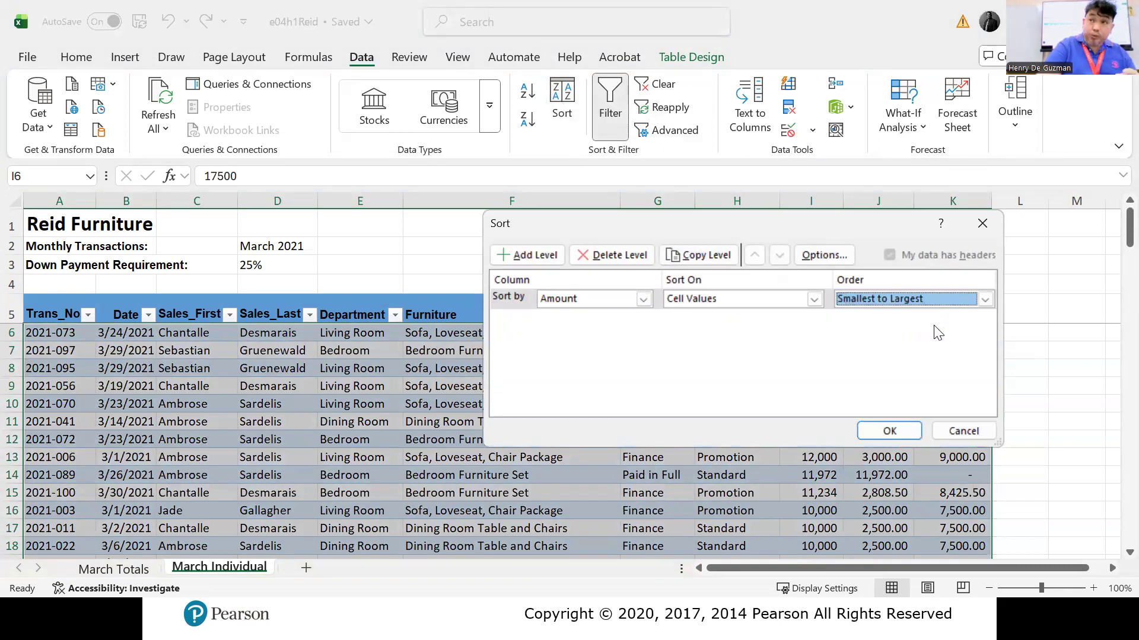
{"action": "left_click", "coordinate": [890, 430]}
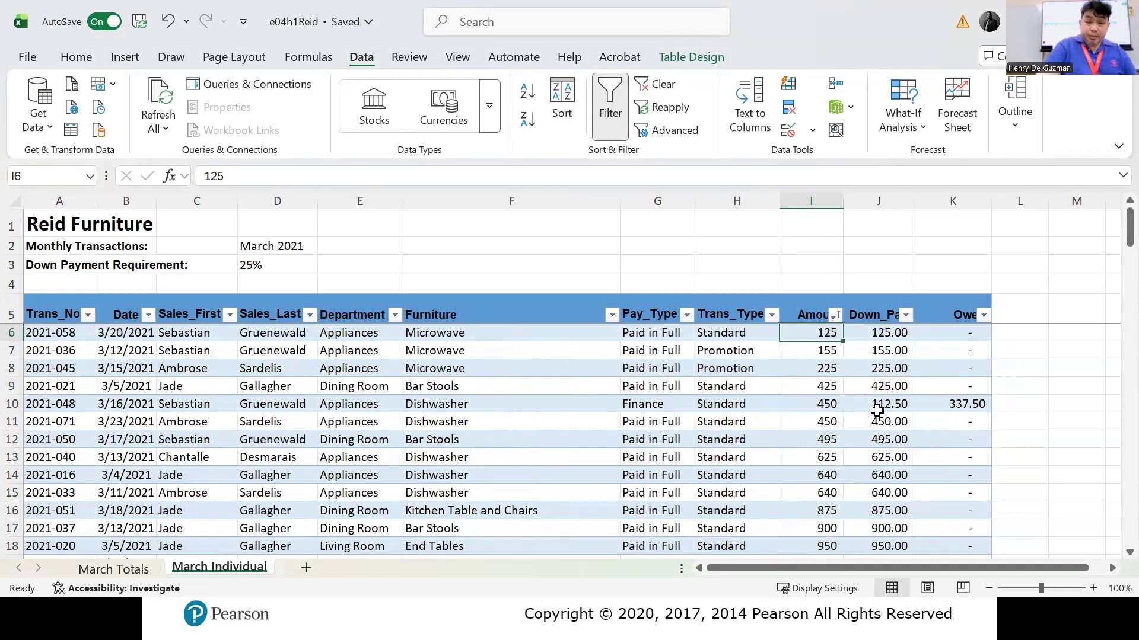
Step: Undo both Amount sorts and deselect the table
{"action": "key", "text": "ctrl+a"}
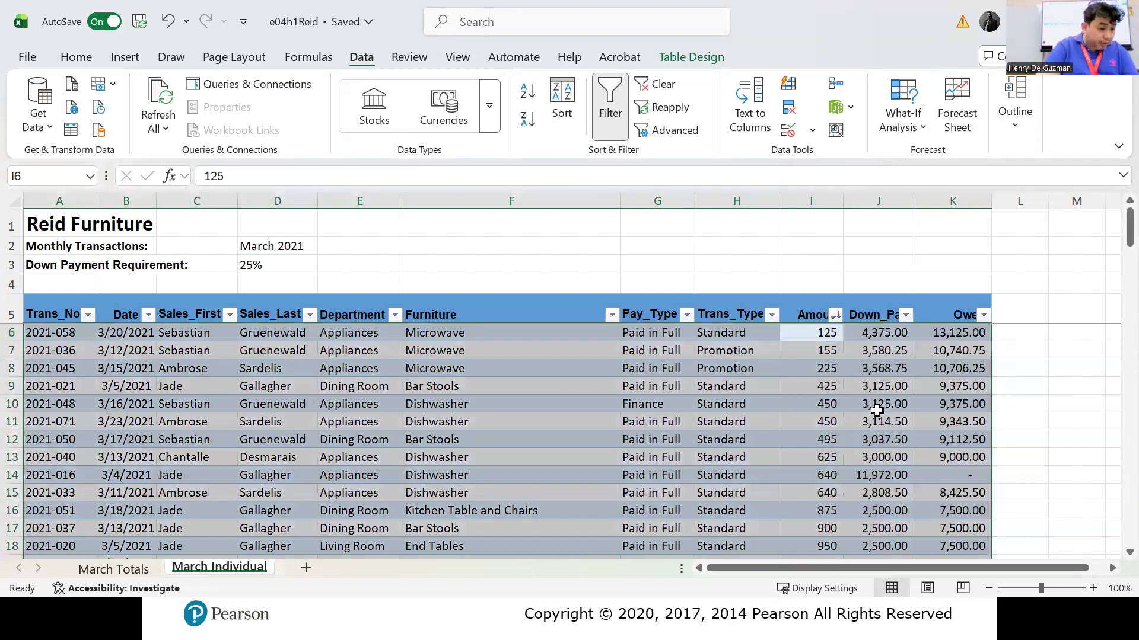
{"action": "key", "text": "ctrl+z"}
{"action": "key", "text": "ctrl+z"}
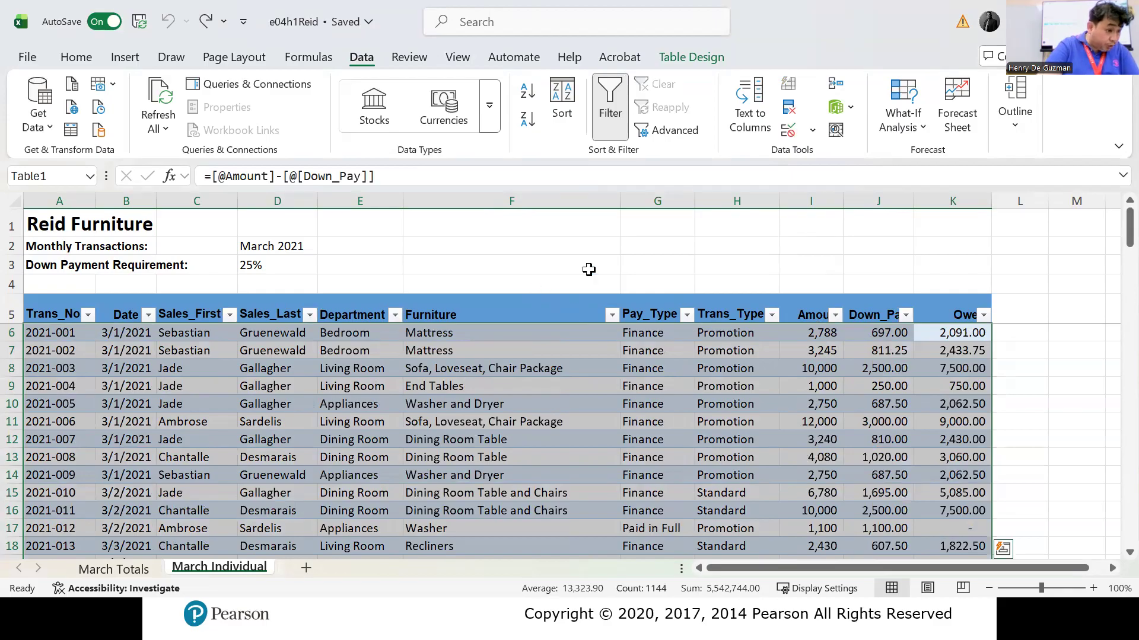
{"action": "left_click", "coordinate": [567, 231]}
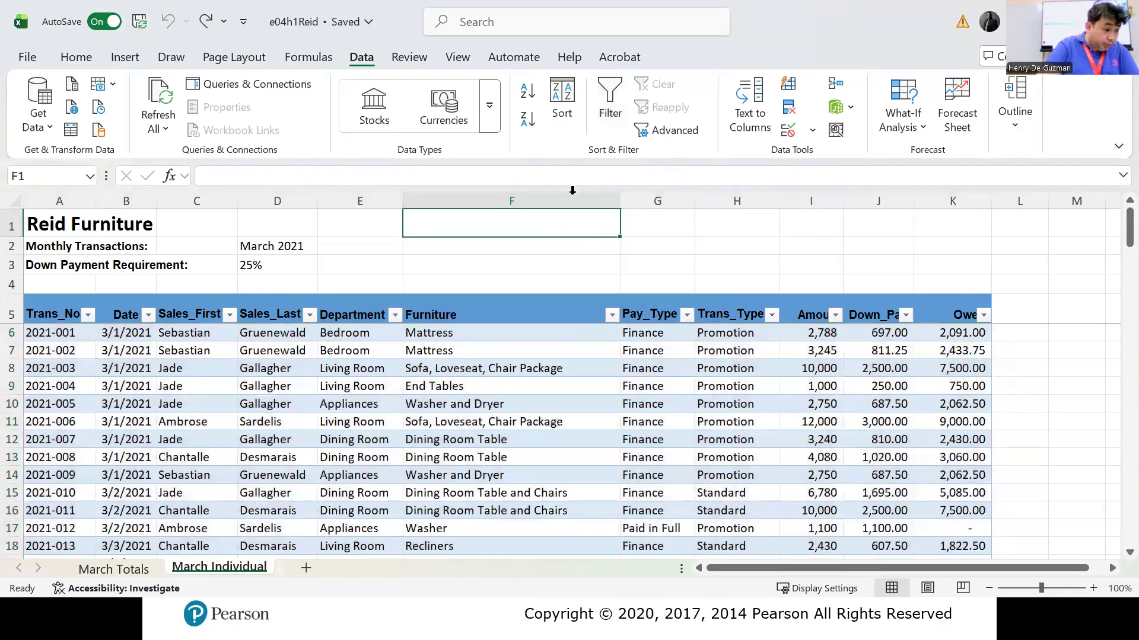
{"action": "left_click", "coordinate": [562, 102]}
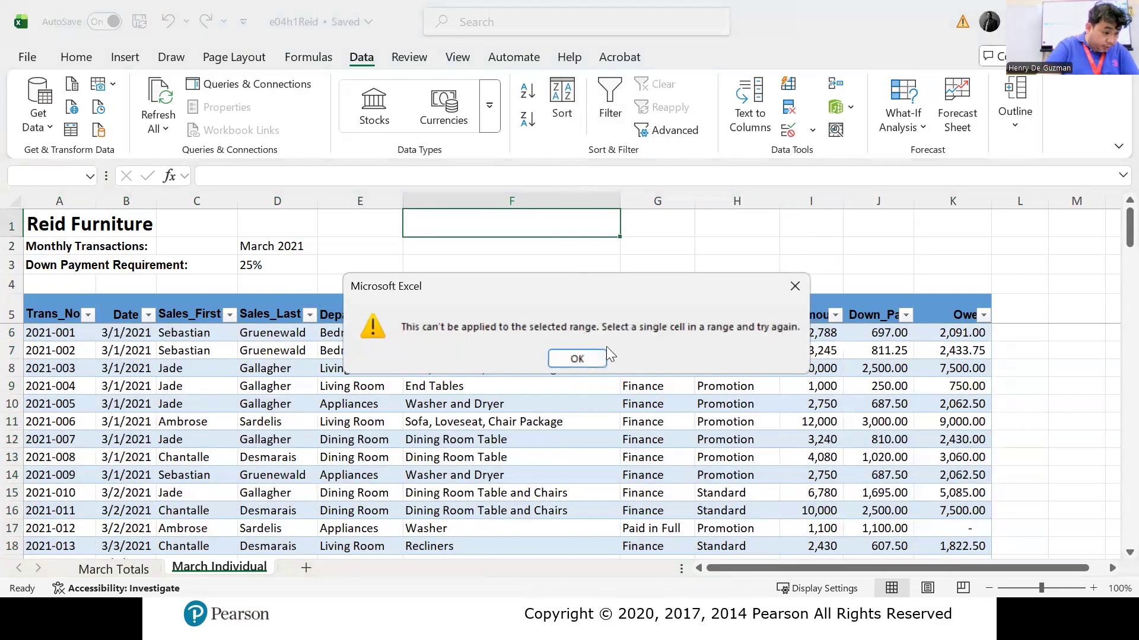
{"action": "left_click", "coordinate": [589, 359]}
{"action": "left_click", "coordinate": [743, 242]}
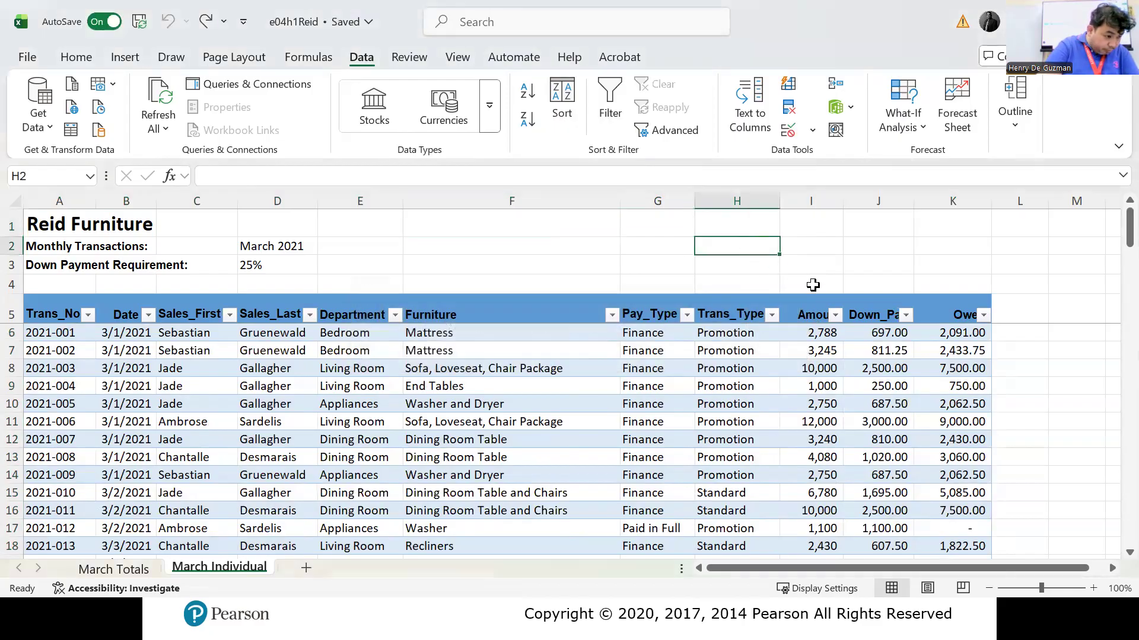
{"action": "left_click", "coordinate": [940, 384]}
{"action": "left_click", "coordinate": [373, 258]}
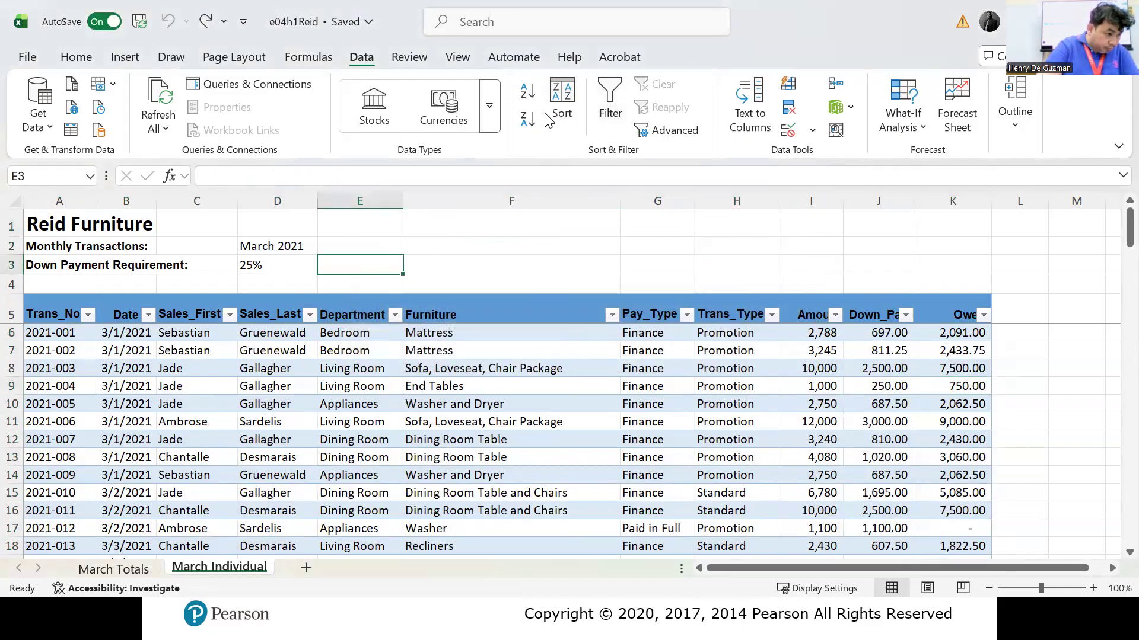
{"action": "left_click", "coordinate": [562, 107]}
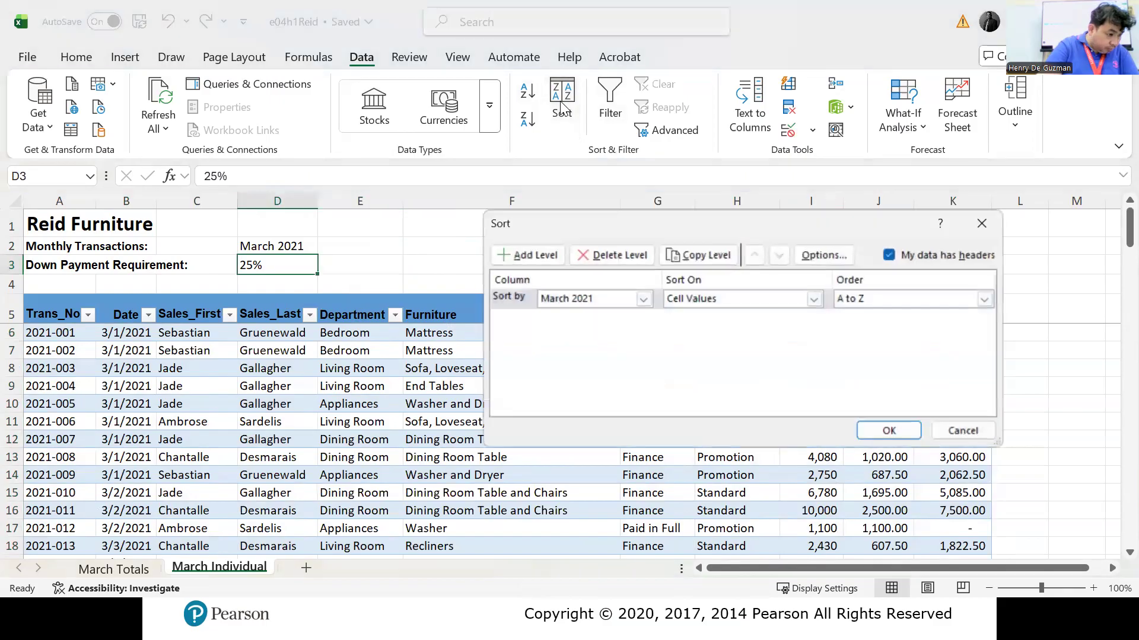
{"action": "left_click", "coordinate": [645, 299]}
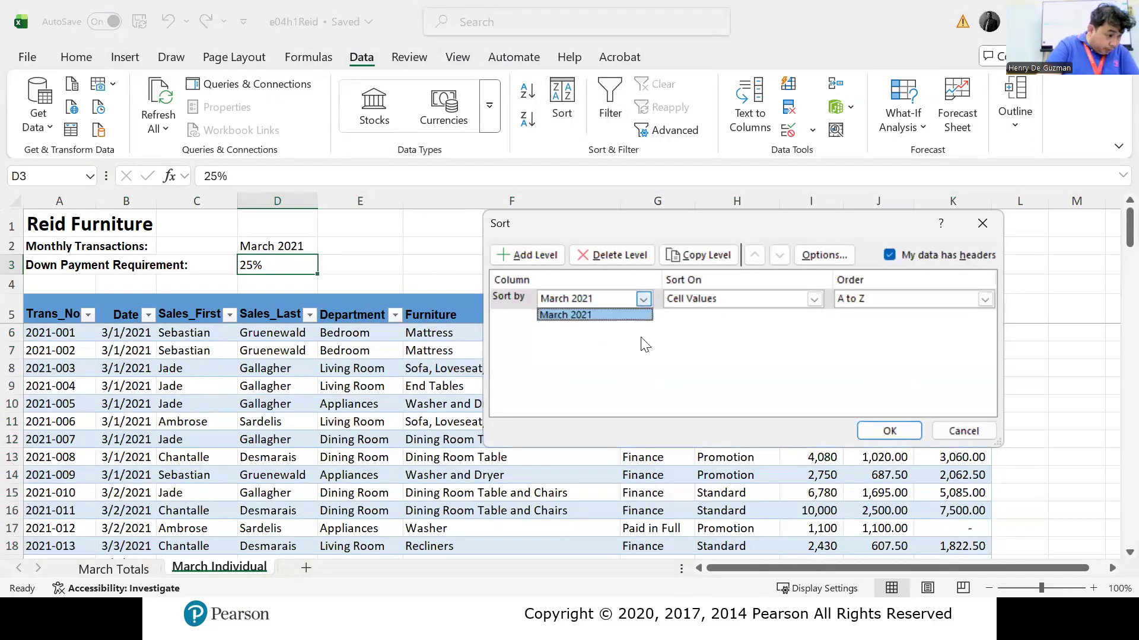
{"action": "left_click", "coordinate": [958, 432]}
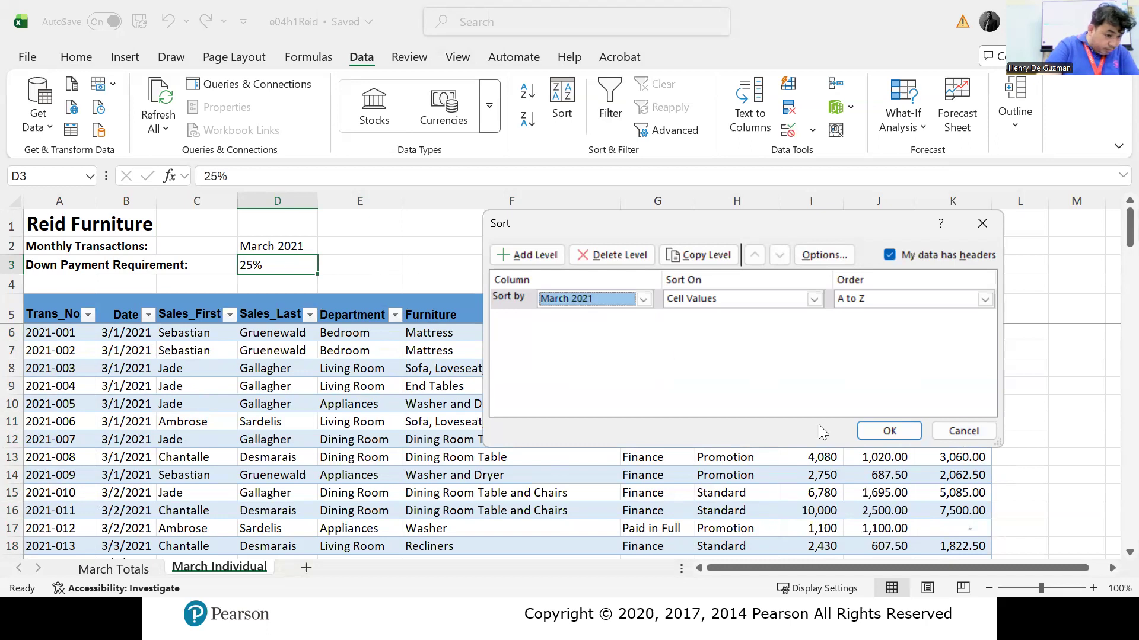
{"action": "left_click", "coordinate": [960, 432]}
{"action": "left_click", "coordinate": [477, 263]}
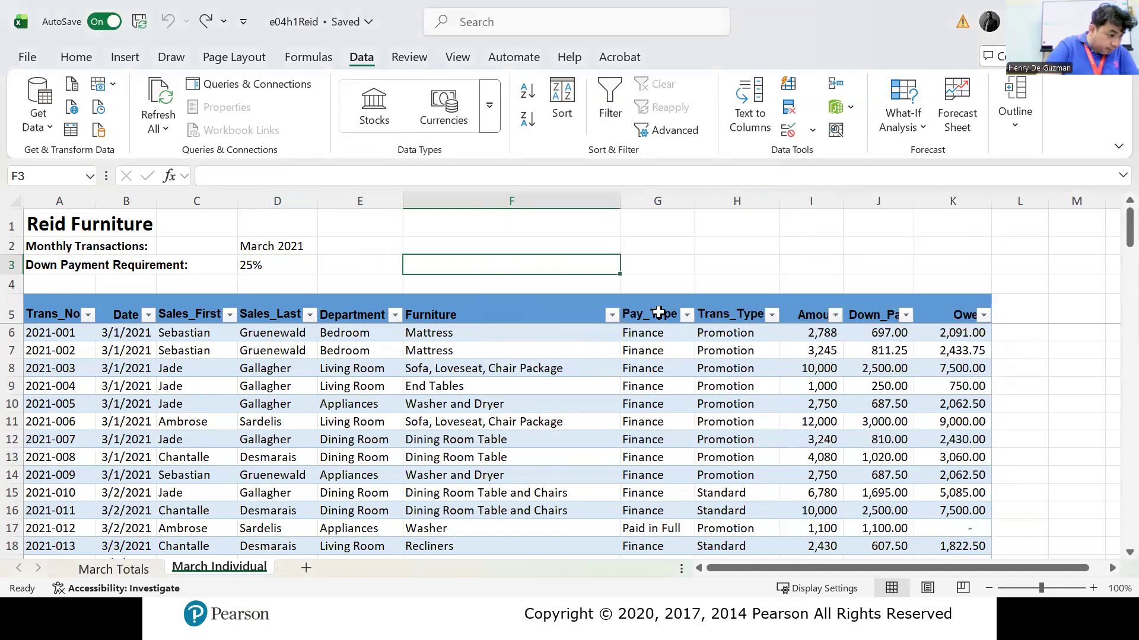
Step: Sort the table by Owed on cell values from Largest to Smallest, and undo the sort
{"action": "left_click", "coordinate": [583, 404]}
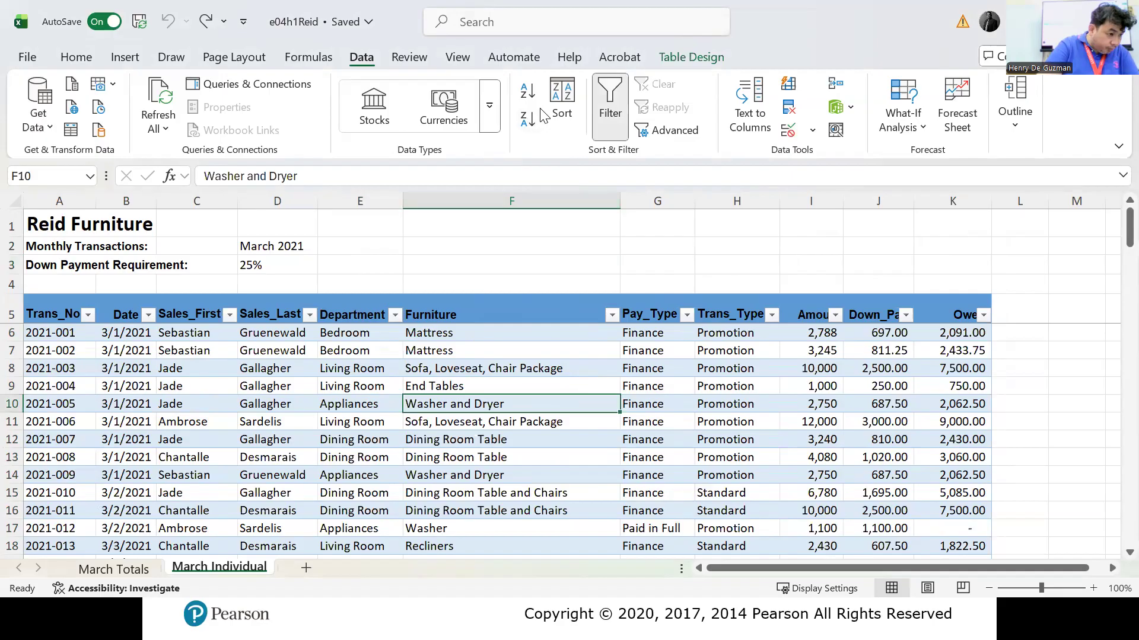
{"action": "left_click", "coordinate": [562, 103]}
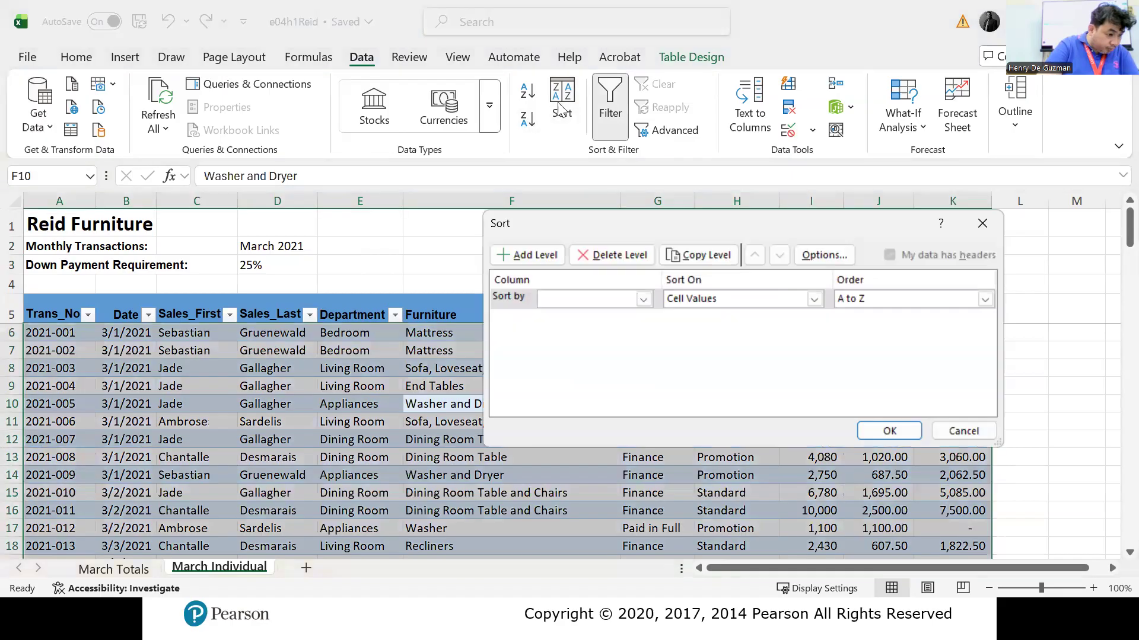
{"action": "left_click", "coordinate": [642, 300]}
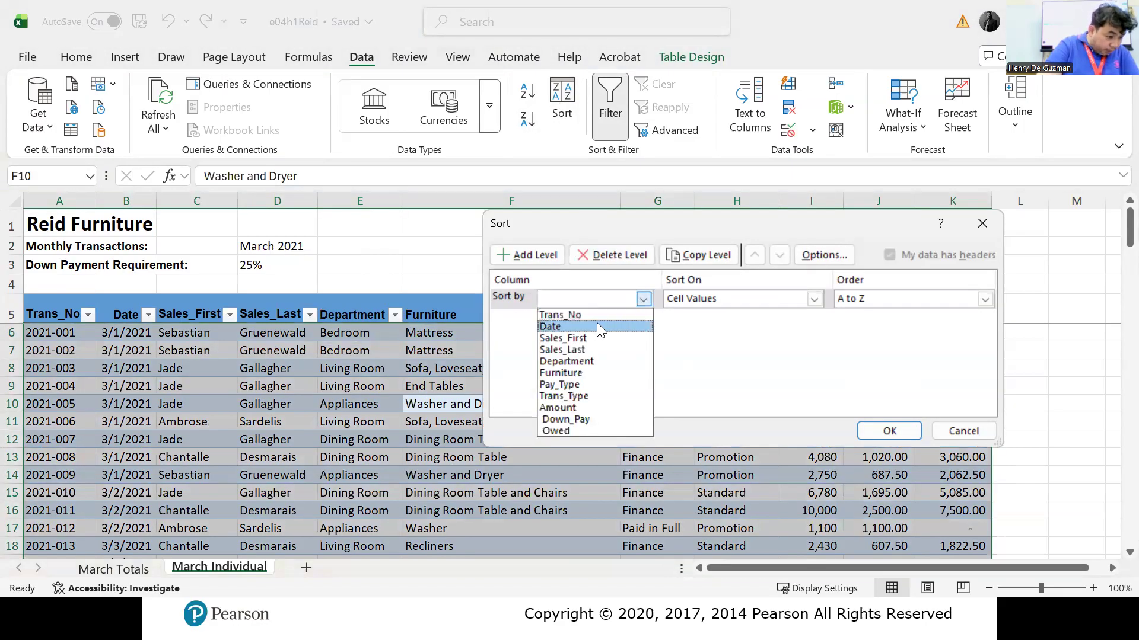
{"action": "left_click", "coordinate": [609, 428]}
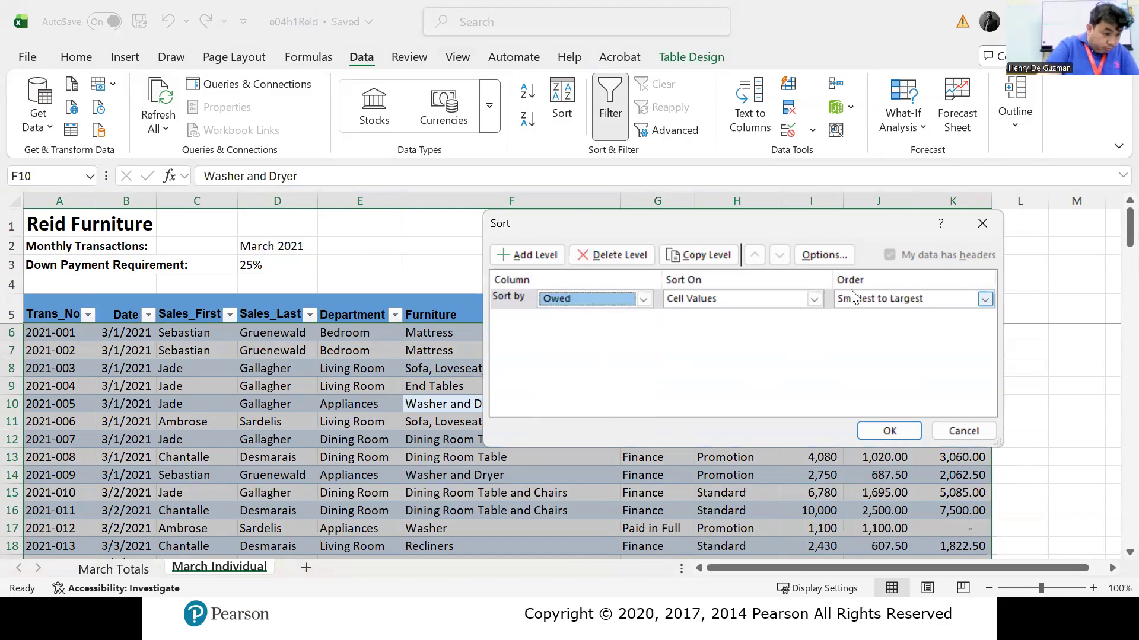
{"action": "left_click", "coordinate": [982, 300]}
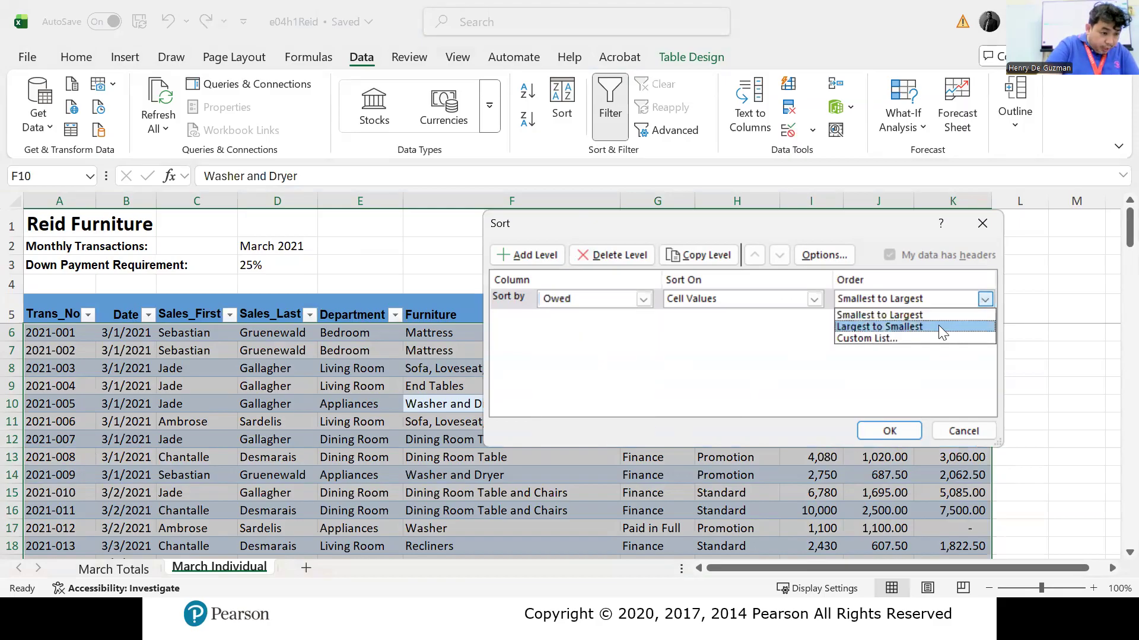
{"action": "left_click", "coordinate": [938, 324]}
{"action": "left_click", "coordinate": [902, 430]}
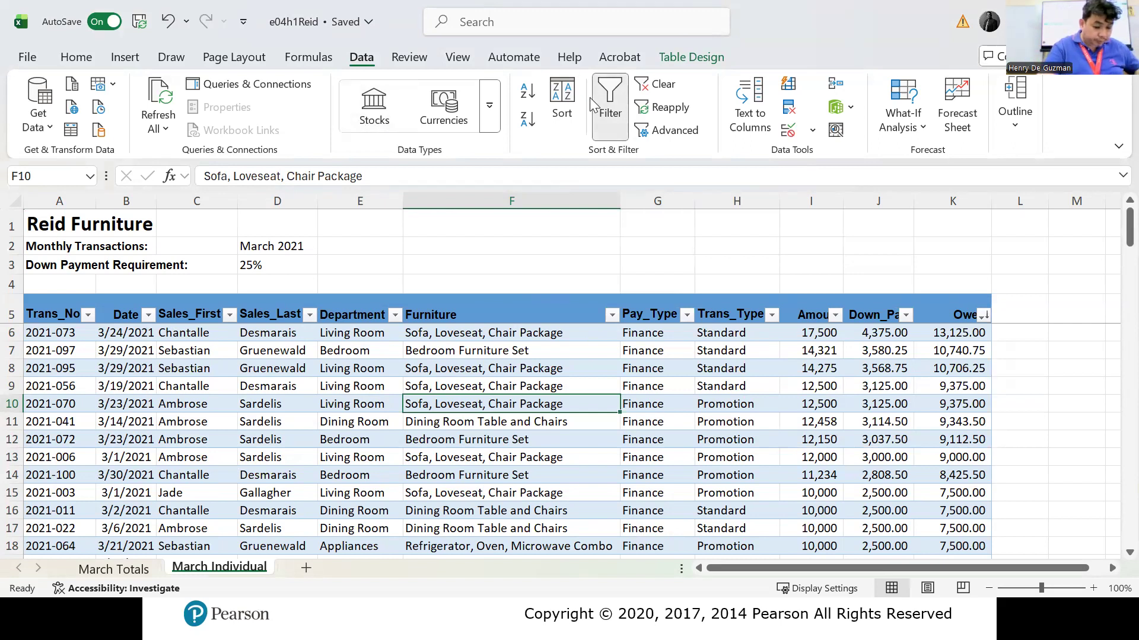
{"action": "key", "text": "ctrl+z"}
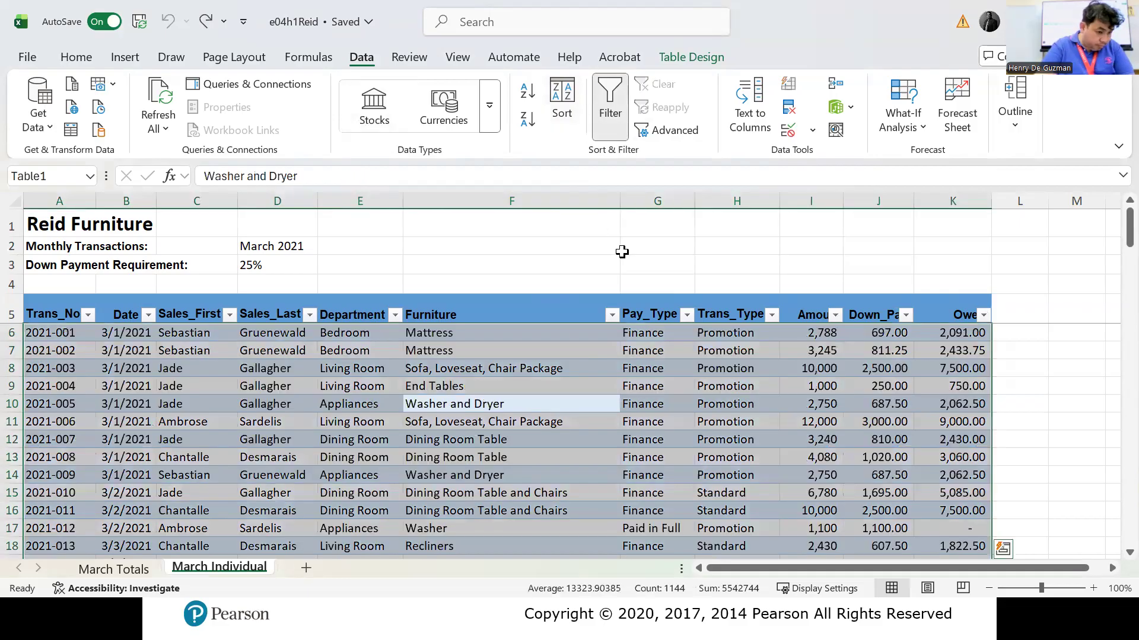
{"action": "left_click", "coordinate": [630, 247]}
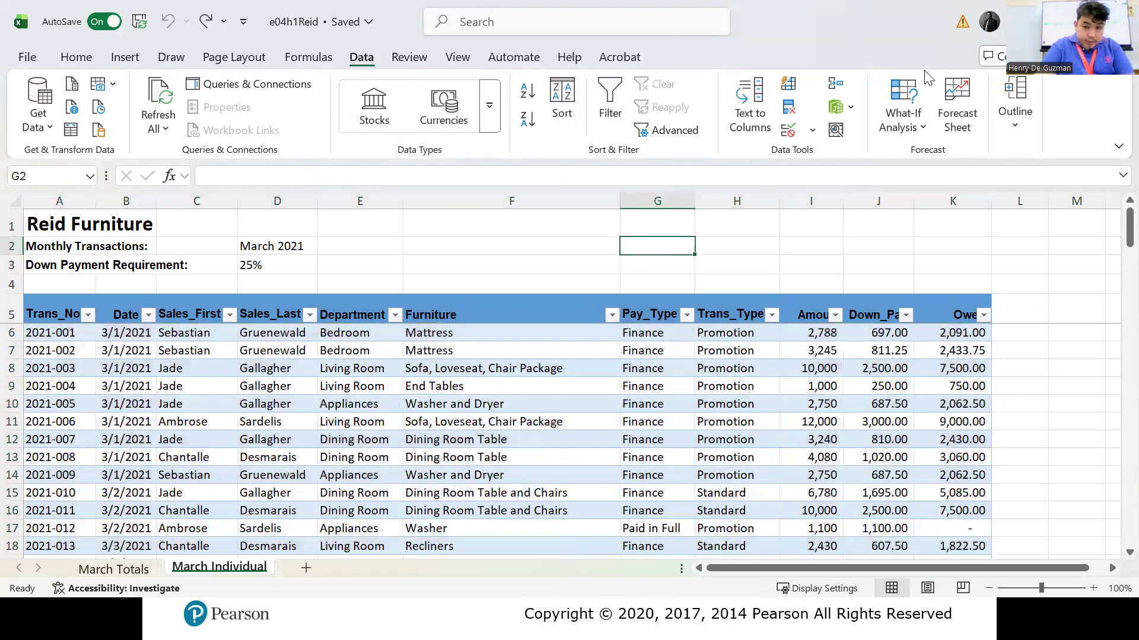
Step: Switch to the presentation and review the Sorting Data slides 2 of 3 and 3 of 3
{"action": "key", "text": "alt+Tab"}
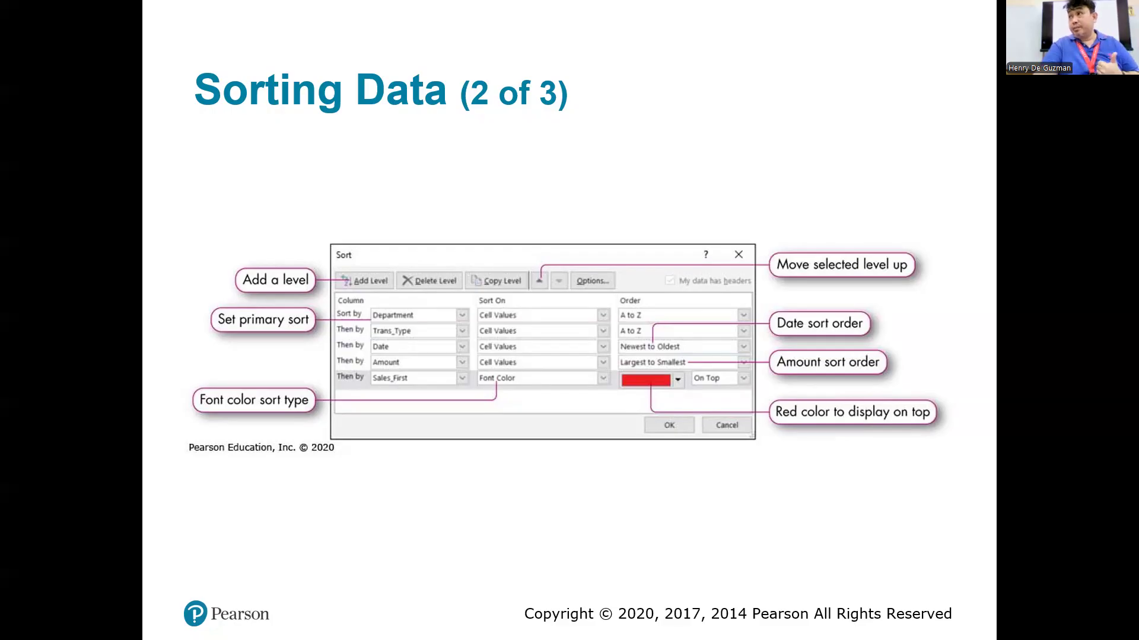
{"action": "key", "text": "Right"}
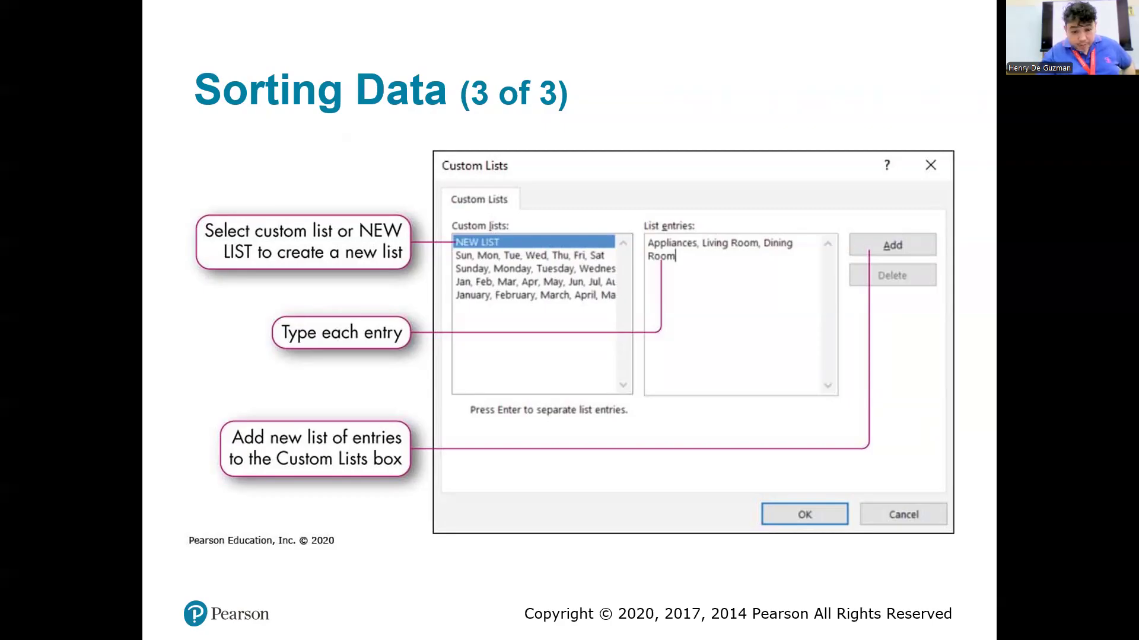
Step: Advance the presentation through the Filtering Data slides 1 of 5 and 2 of 5
{"action": "key", "text": "Right"}
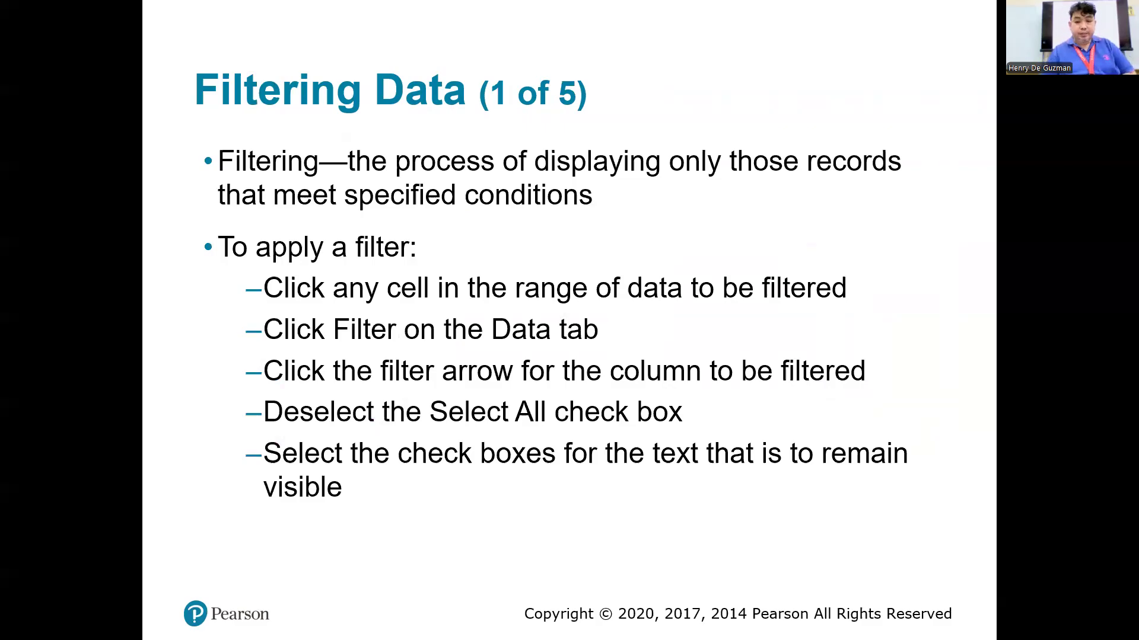
{"action": "key", "text": "Right"}
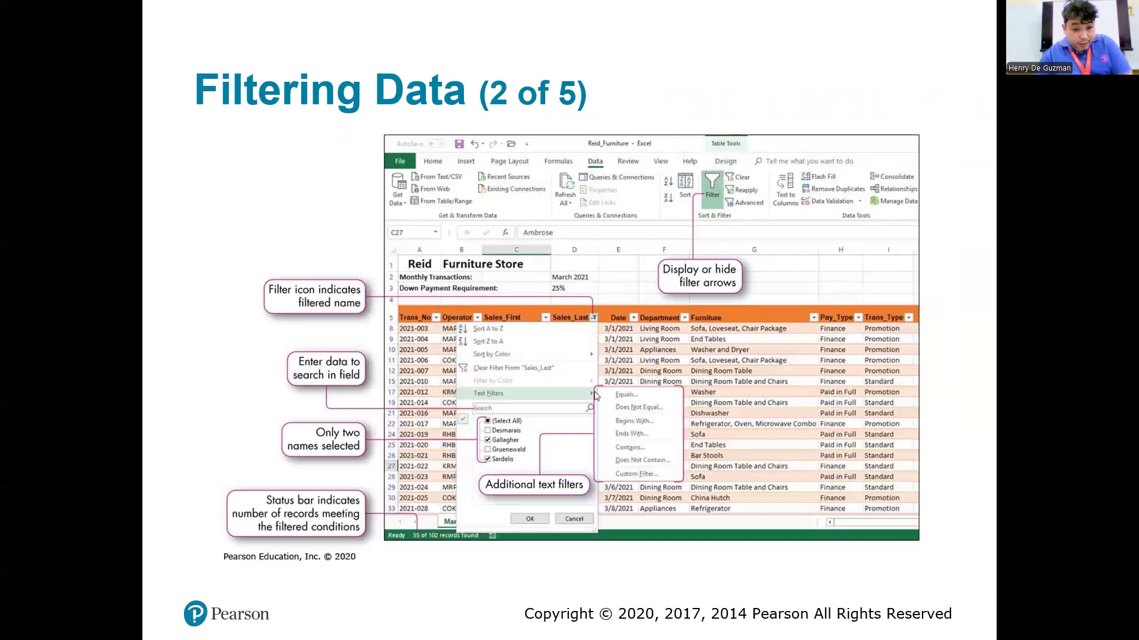
Step: Switch to the e04h1Reid workbook in Excel and examine the filter values available for the Amount column
{"action": "key", "text": "alt+Tab"}
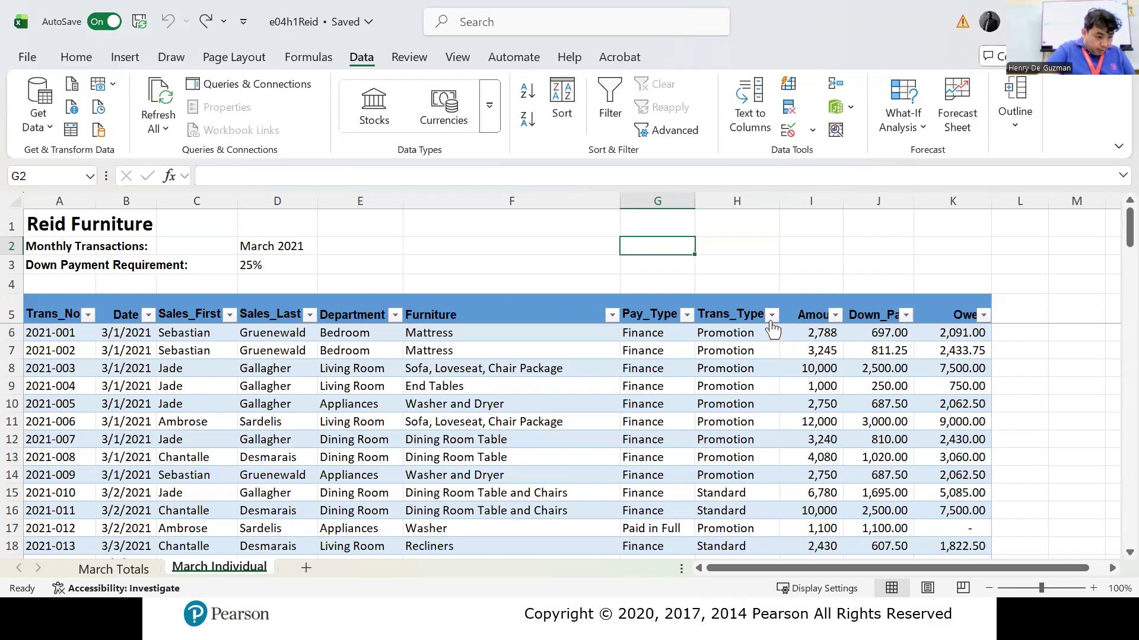
{"action": "left_click", "coordinate": [836, 315]}
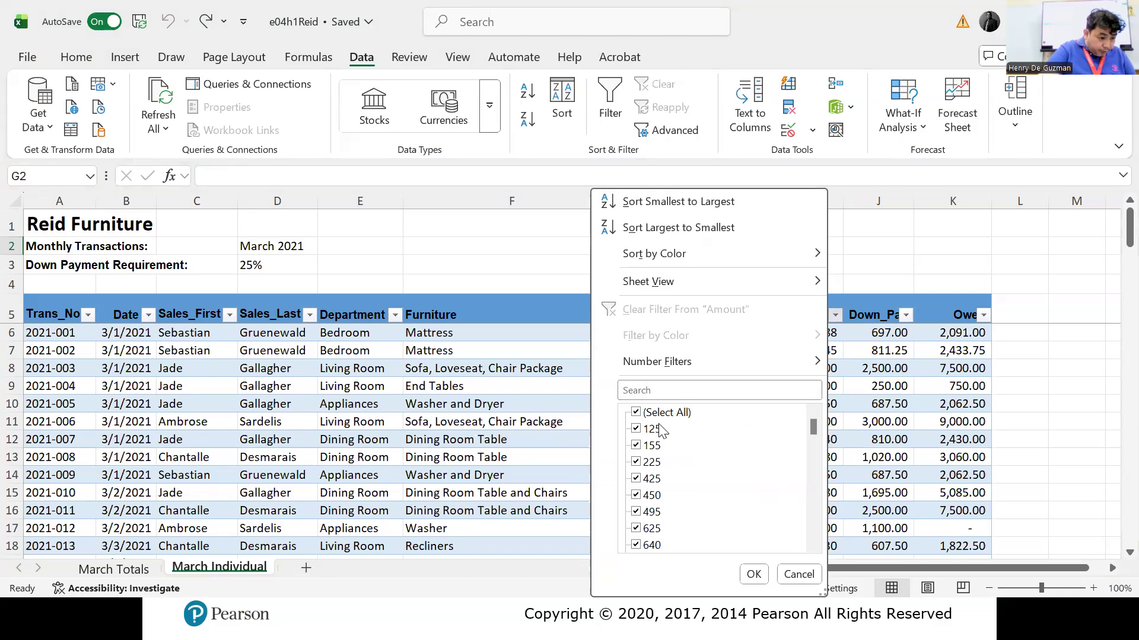
{"action": "scroll", "coordinate": [753, 491], "scroll_direction": "down", "scroll_amount": 5}
{"action": "scroll", "coordinate": [783, 534], "scroll_direction": "down", "scroll_amount": 6}
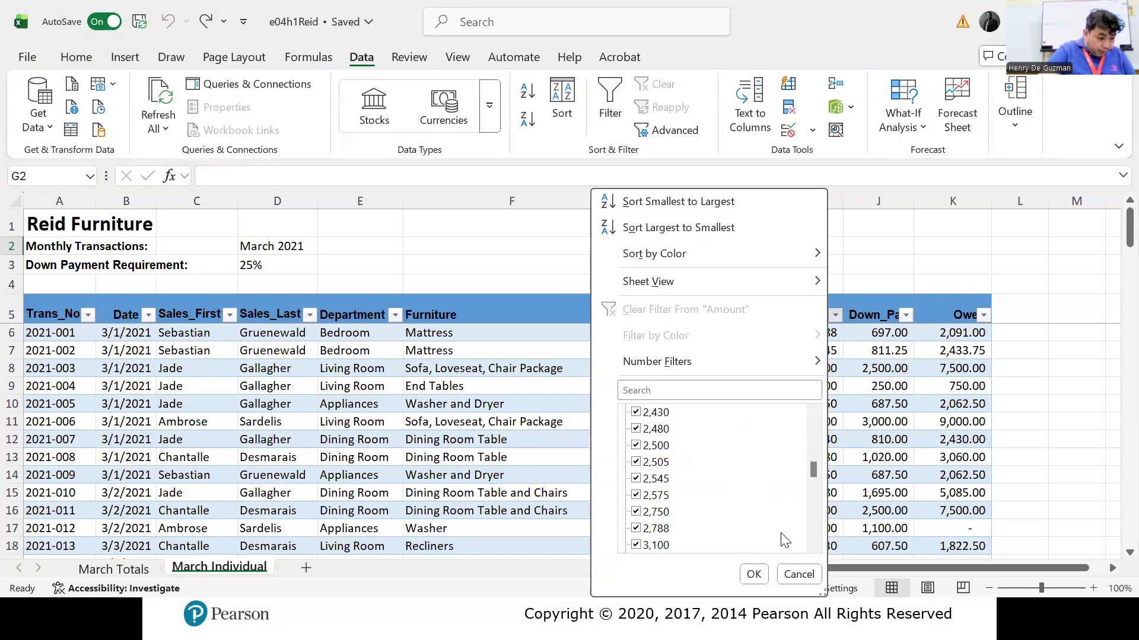
{"action": "scroll", "coordinate": [753, 528], "scroll_direction": "up", "scroll_amount": 11}
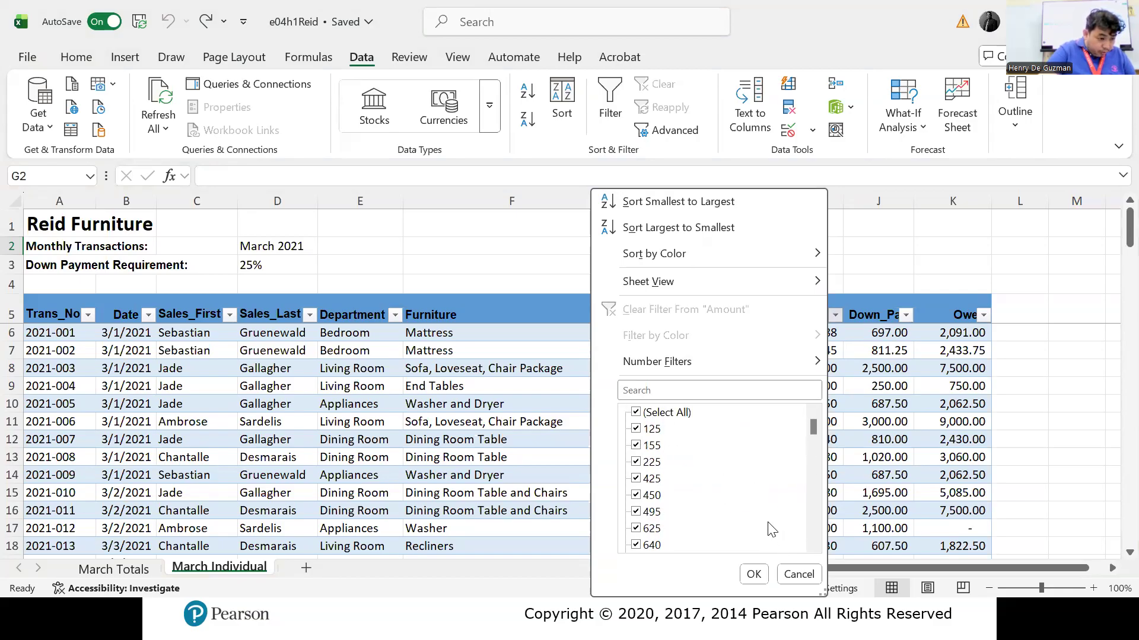
Step: Filter the Amount column to show only the value 155
{"action": "left_click", "coordinate": [637, 414]}
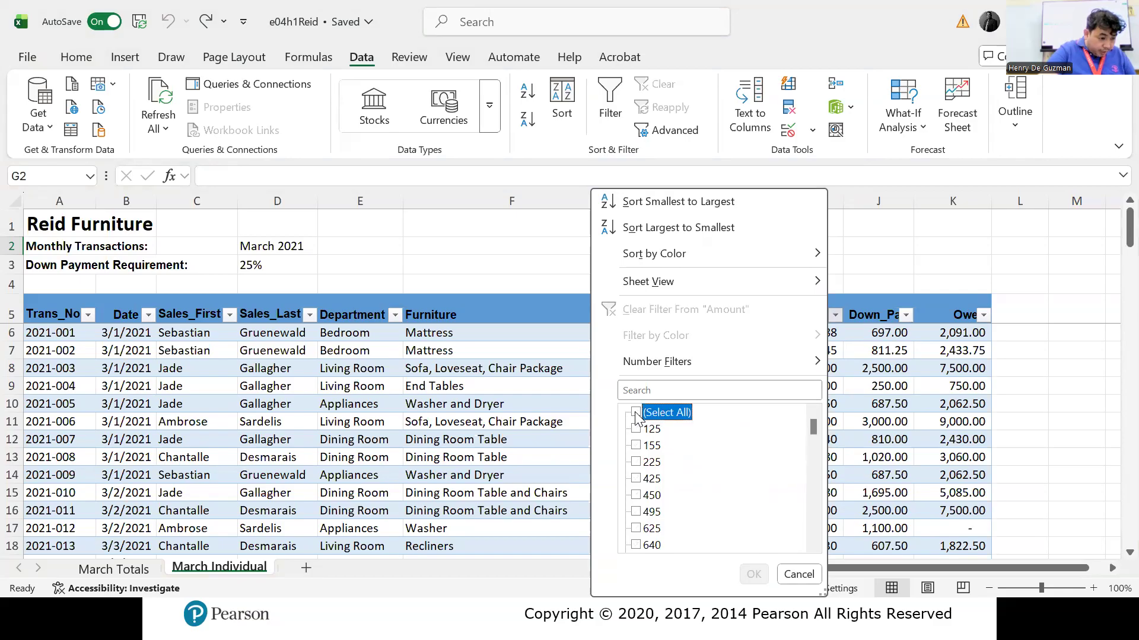
{"action": "left_click", "coordinate": [636, 446]}
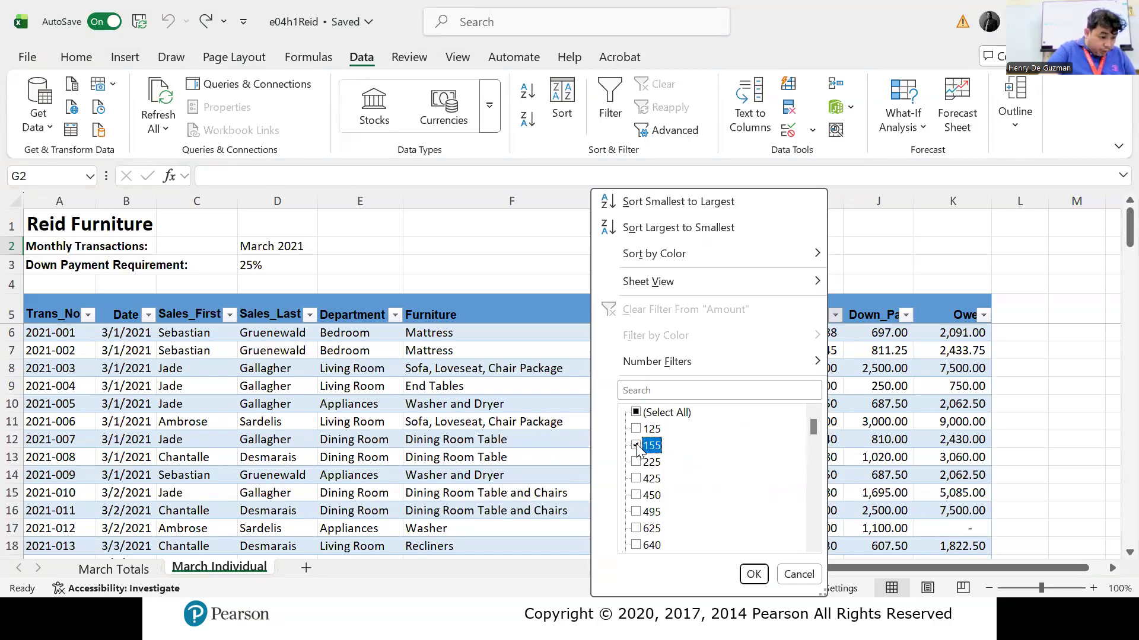
{"action": "left_click", "coordinate": [753, 575]}
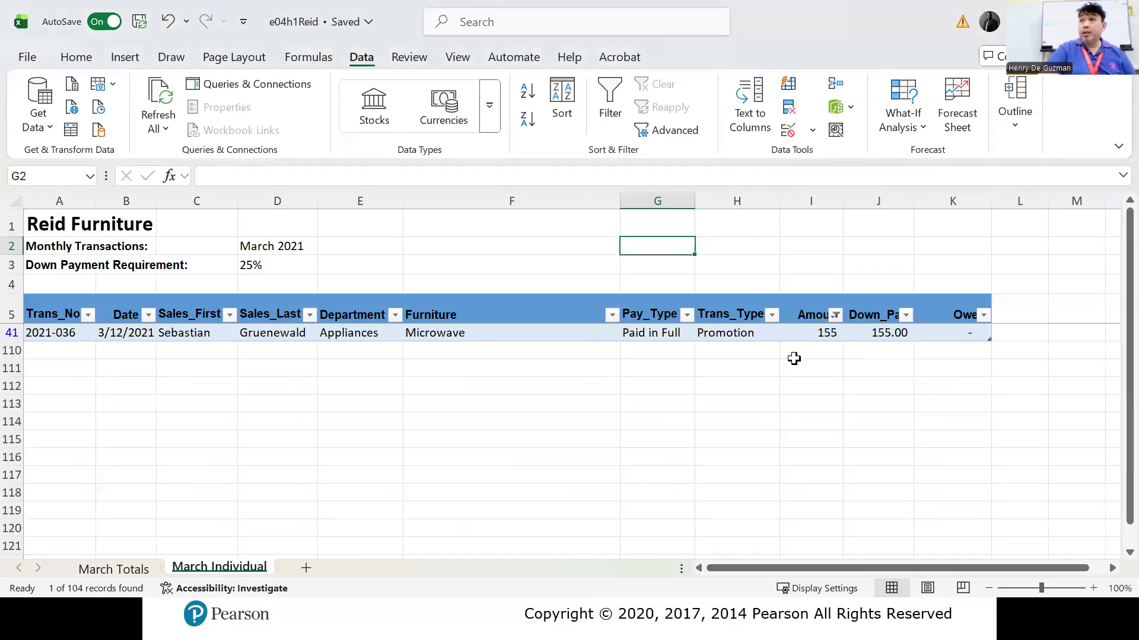
Step: Reselect all values in the Amount column's filter to bring back every record
{"action": "left_click", "coordinate": [836, 314]}
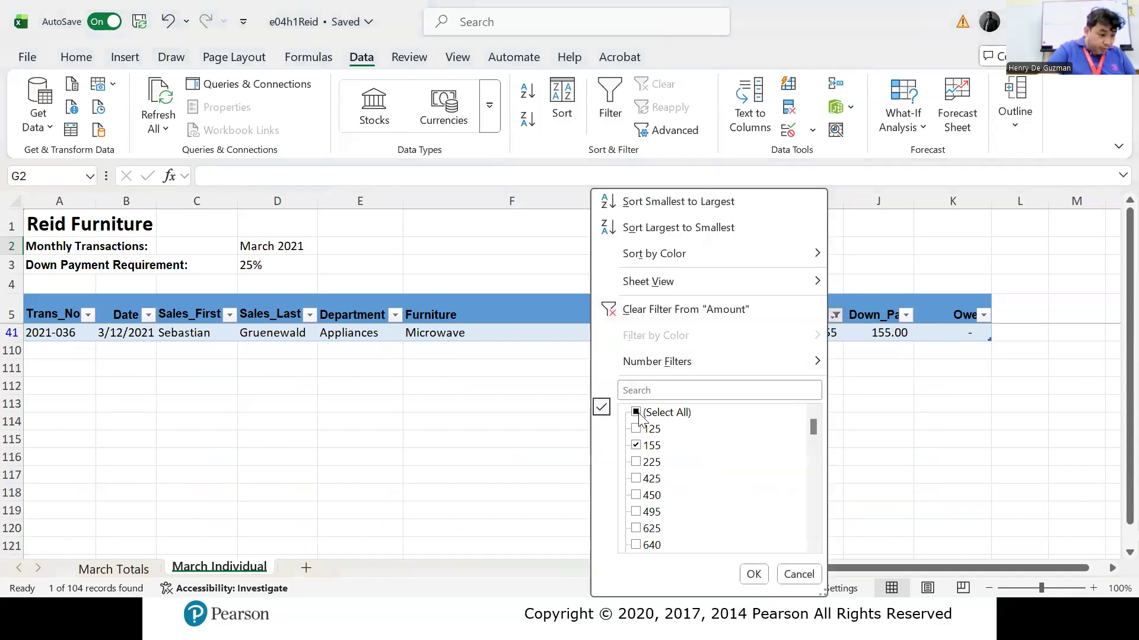
{"action": "left_click", "coordinate": [636, 412]}
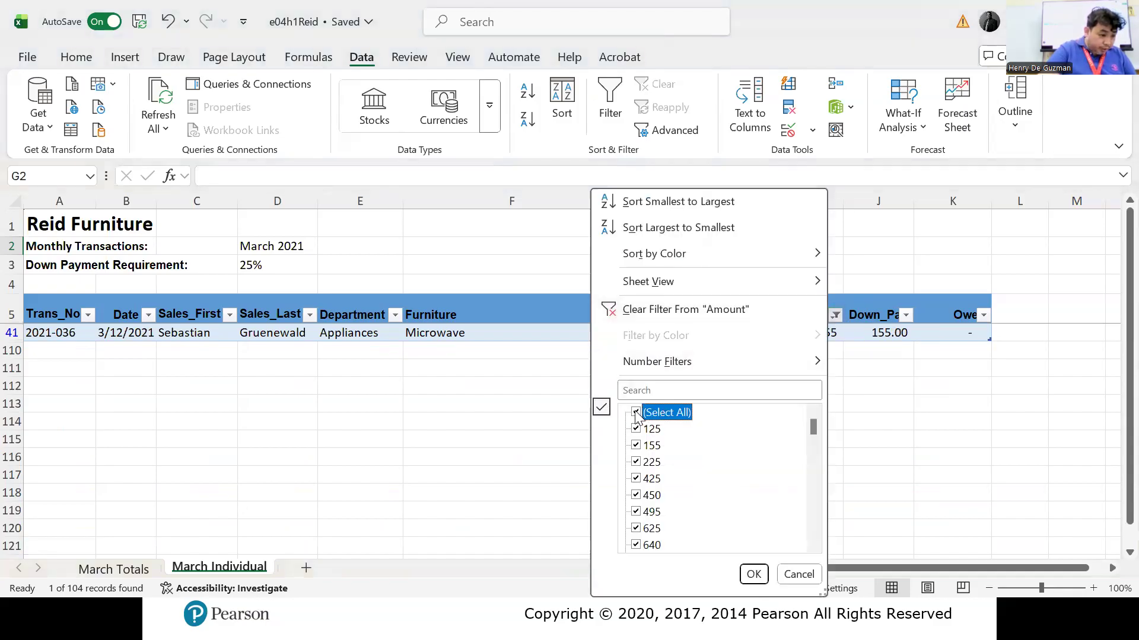
{"action": "left_click", "coordinate": [754, 574]}
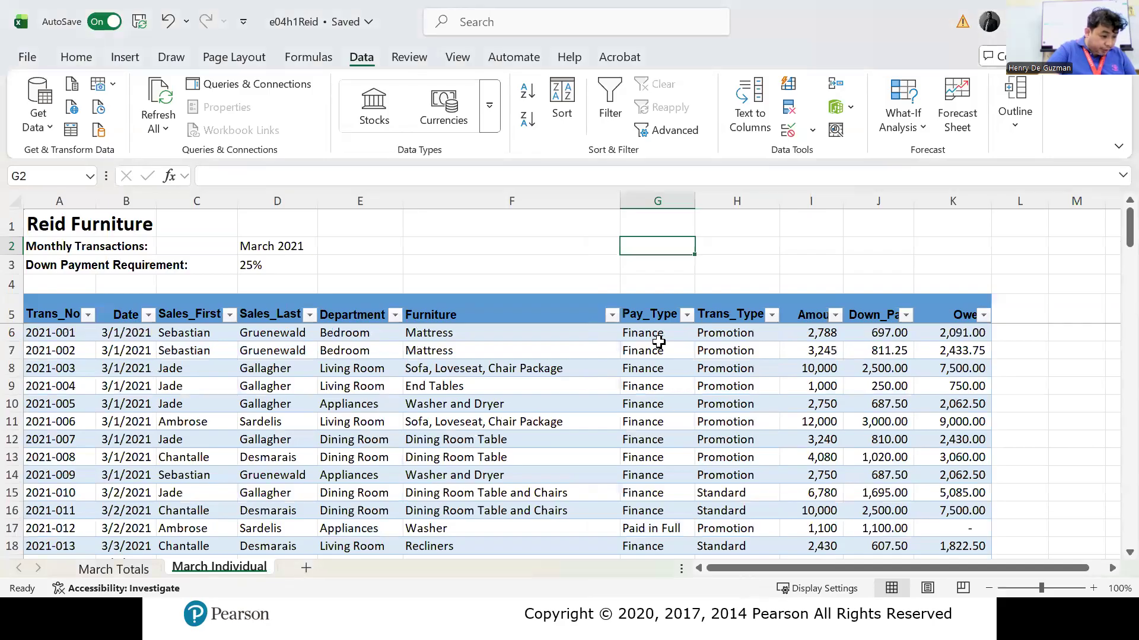
Step: Filter the Trans_Type column to show only Standard transactions
{"action": "left_click", "coordinate": [772, 316]}
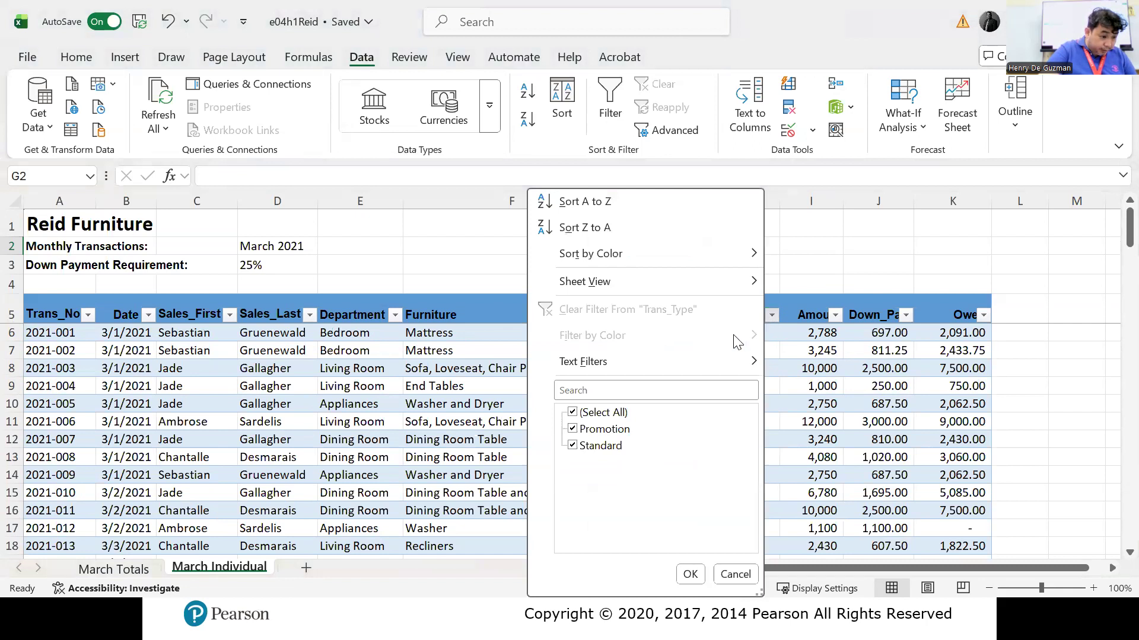
{"action": "left_click", "coordinate": [579, 416]}
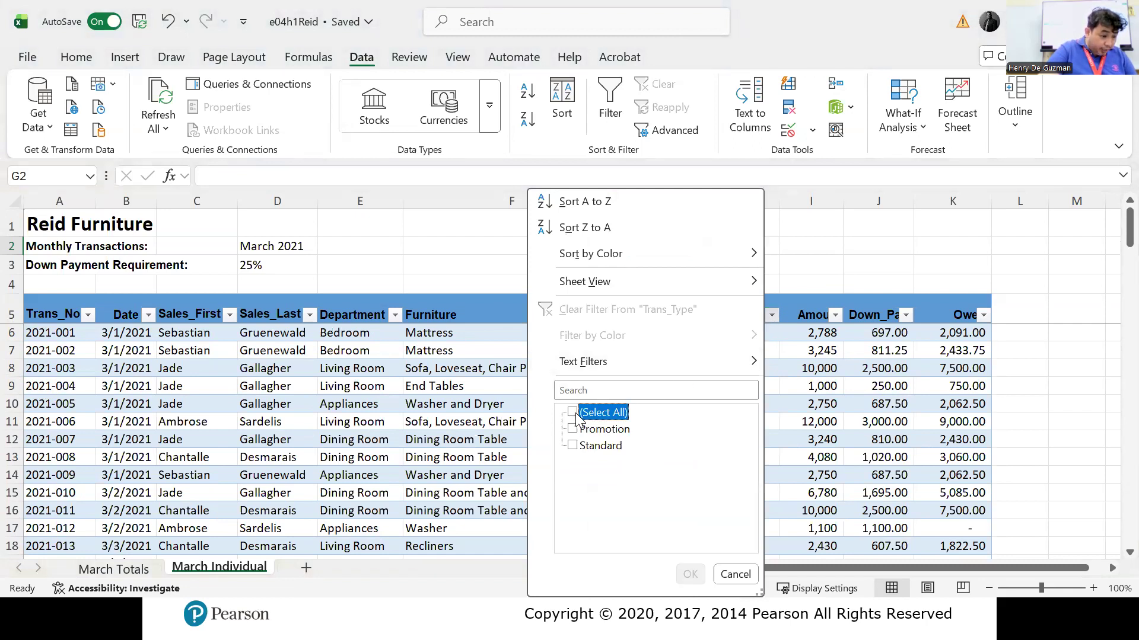
{"action": "left_click", "coordinate": [573, 446]}
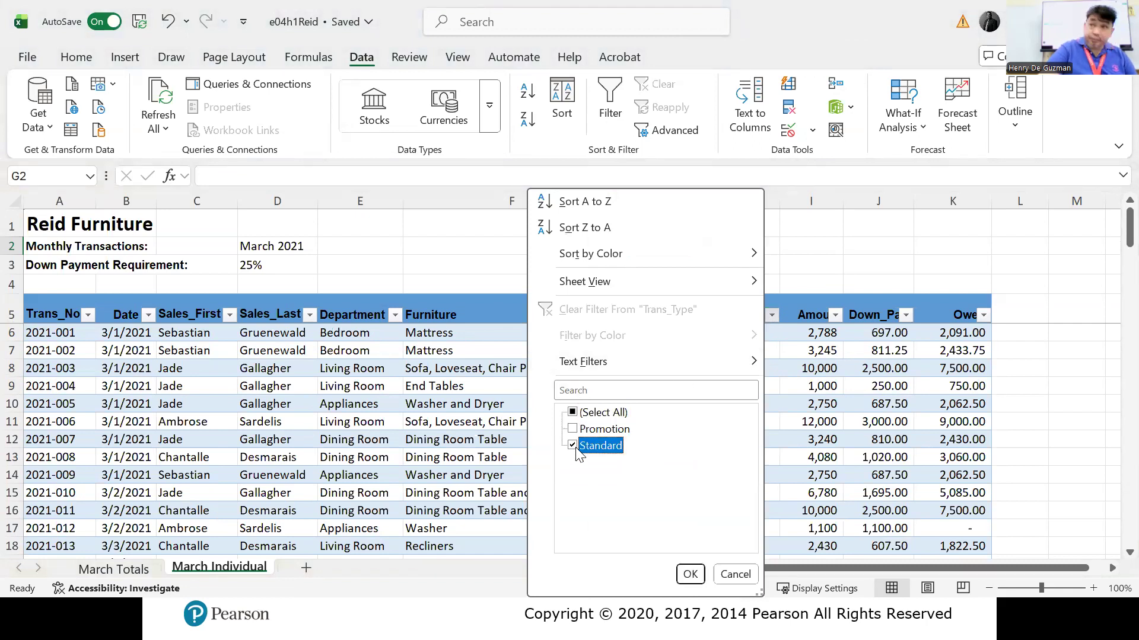
{"action": "left_click", "coordinate": [689, 574]}
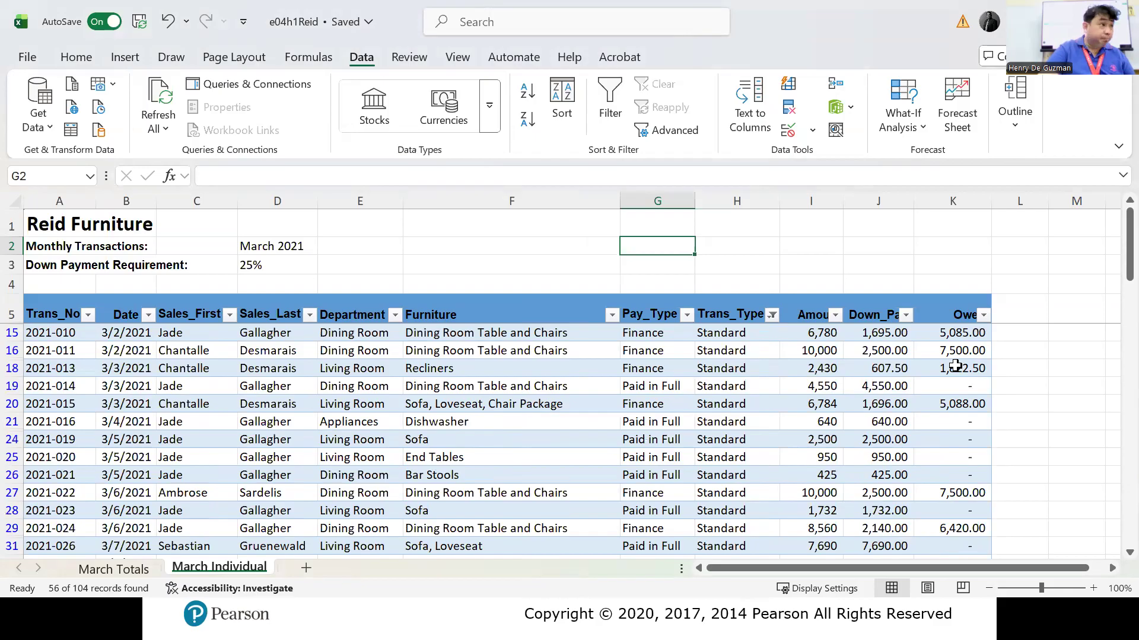
Step: Change the Trans_Type filter to show only Promotion transactions
{"action": "left_click", "coordinate": [771, 315]}
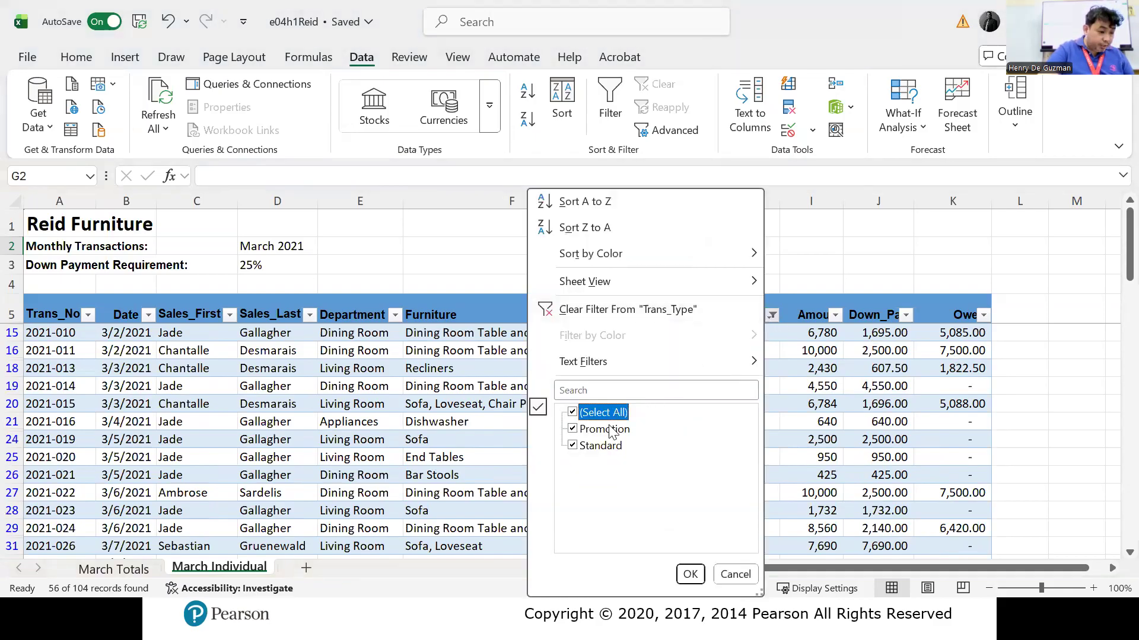
{"action": "left_click", "coordinate": [602, 446]}
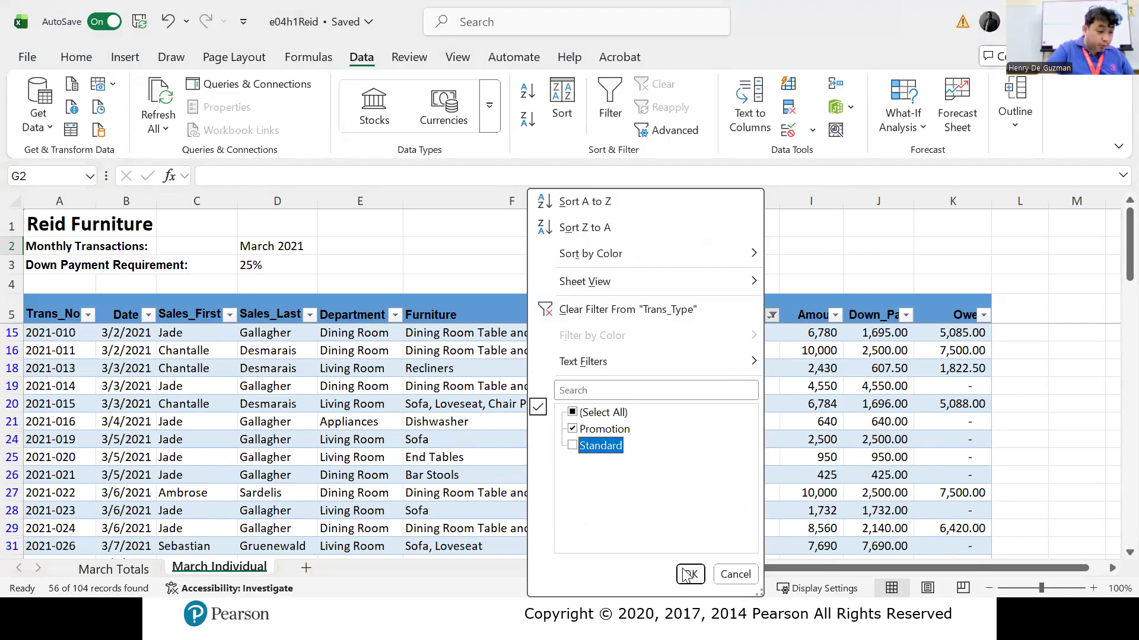
{"action": "left_click", "coordinate": [689, 574]}
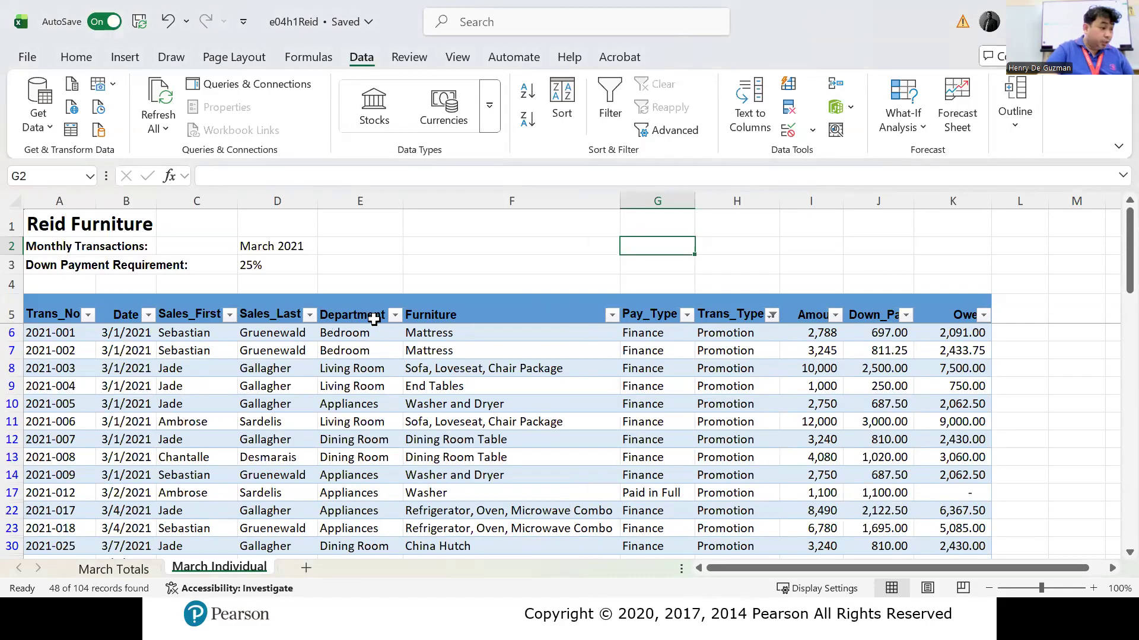
Step: Check the print preview of the filtered March Individual sheet and return to the worksheet
{"action": "left_click", "coordinate": [30, 57]}
{"action": "left_click", "coordinate": [48, 344]}
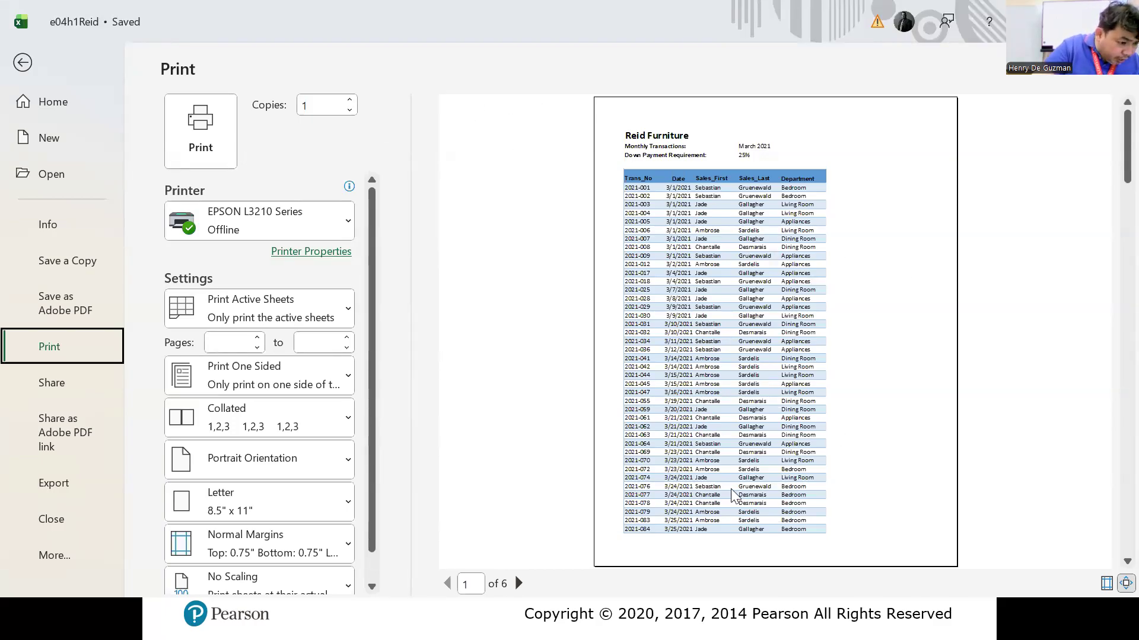
{"action": "left_click", "coordinate": [24, 65]}
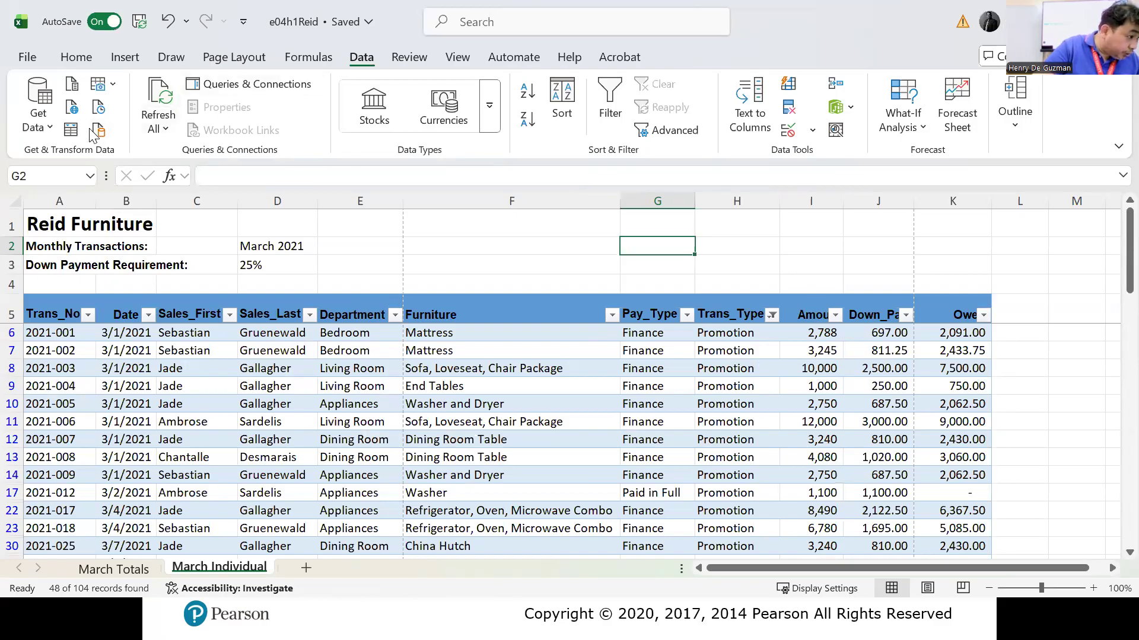
Step: Set the March Individual sheet's page orientation to Landscape
{"action": "left_click", "coordinate": [74, 56]}
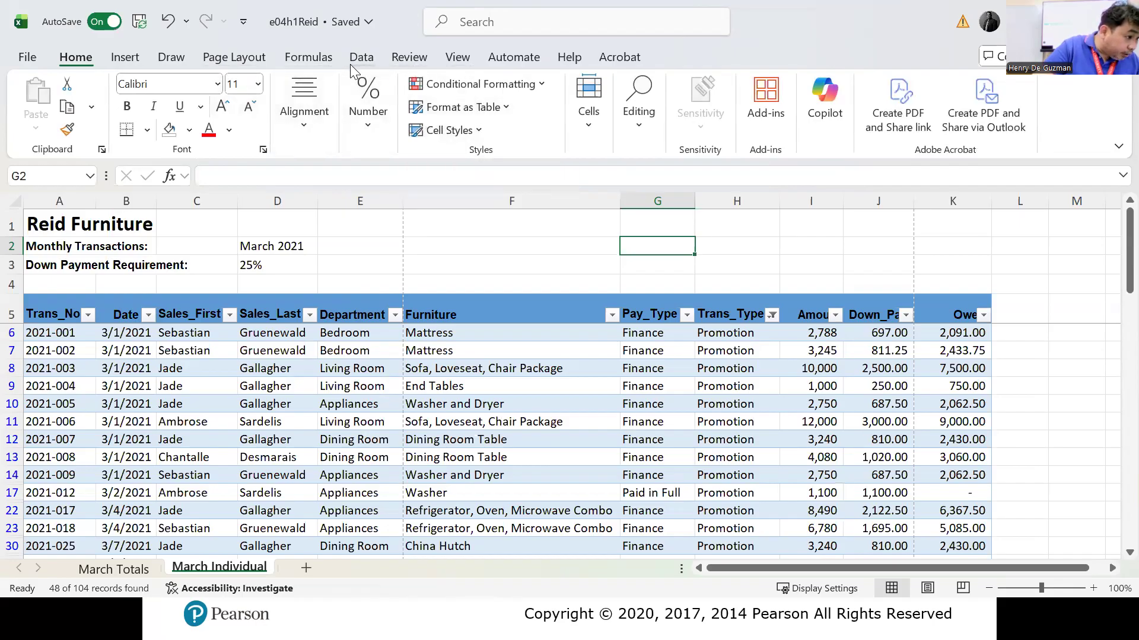
{"action": "left_click", "coordinate": [256, 58]}
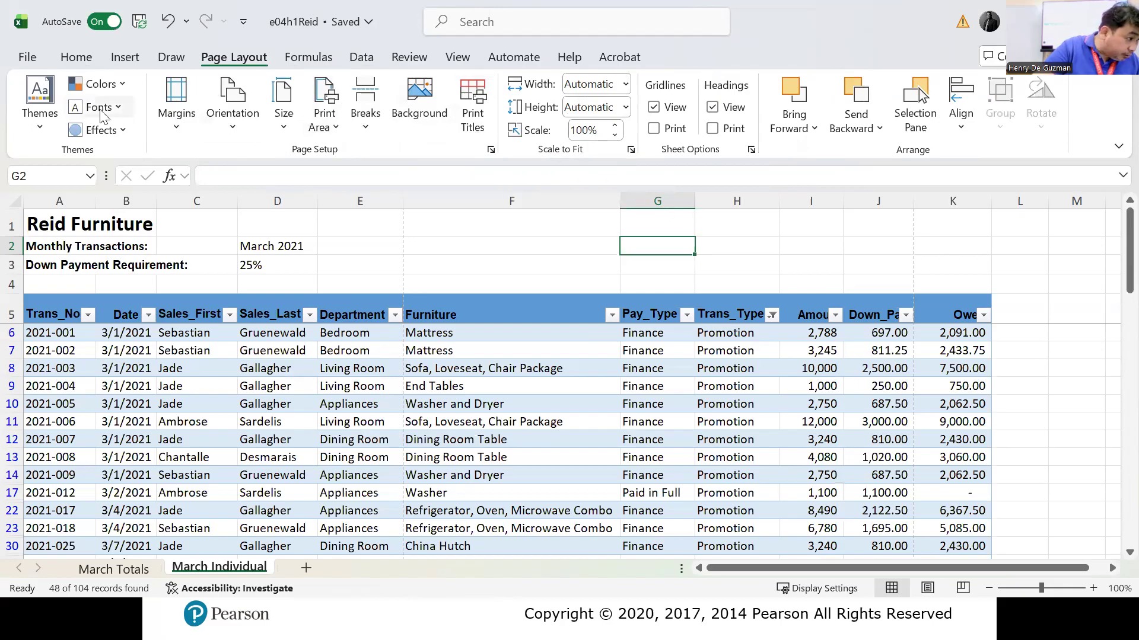
{"action": "left_click", "coordinate": [233, 116]}
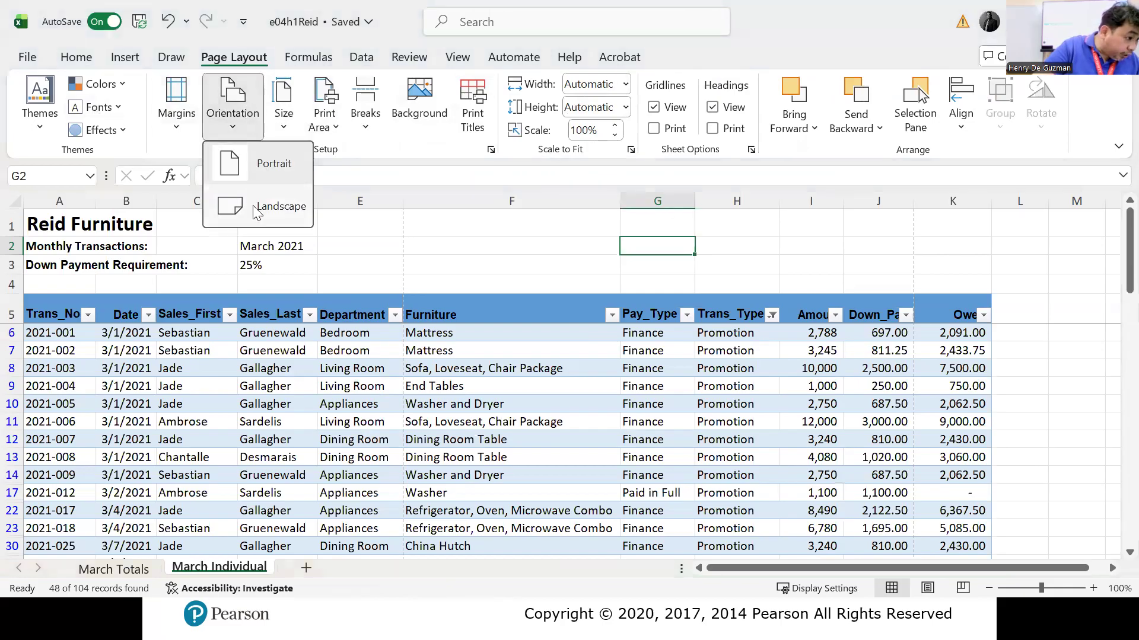
{"action": "left_click", "coordinate": [258, 212]}
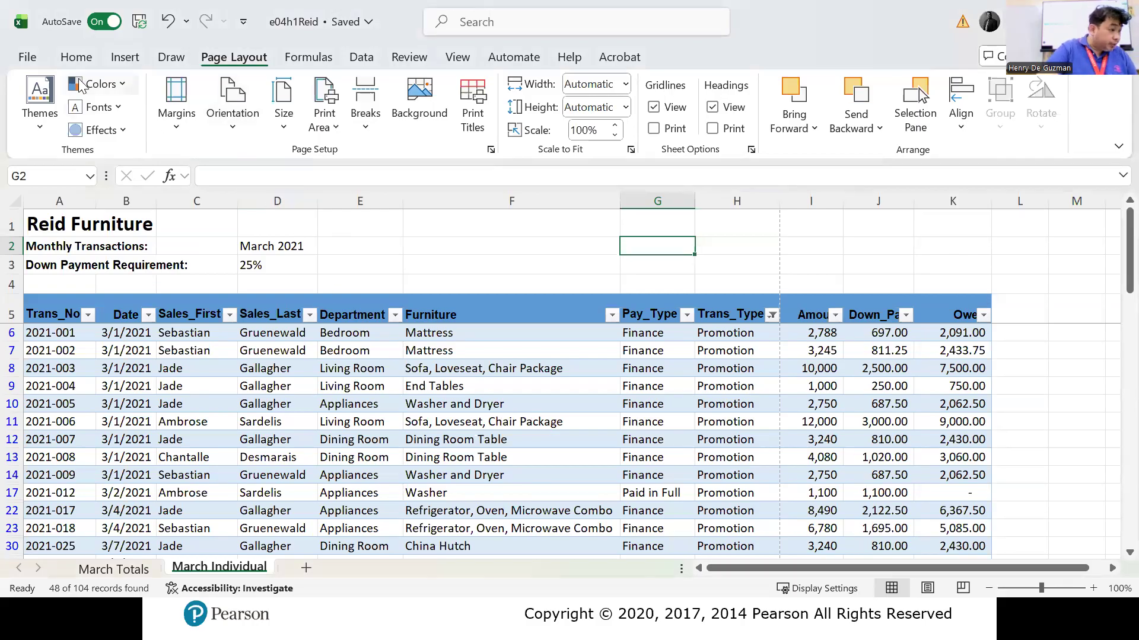
Step: Review the landscape print preview of the filtered sheet, return to the worksheet and select cell L5
{"action": "left_click", "coordinate": [27, 57]}
{"action": "left_click", "coordinate": [50, 352]}
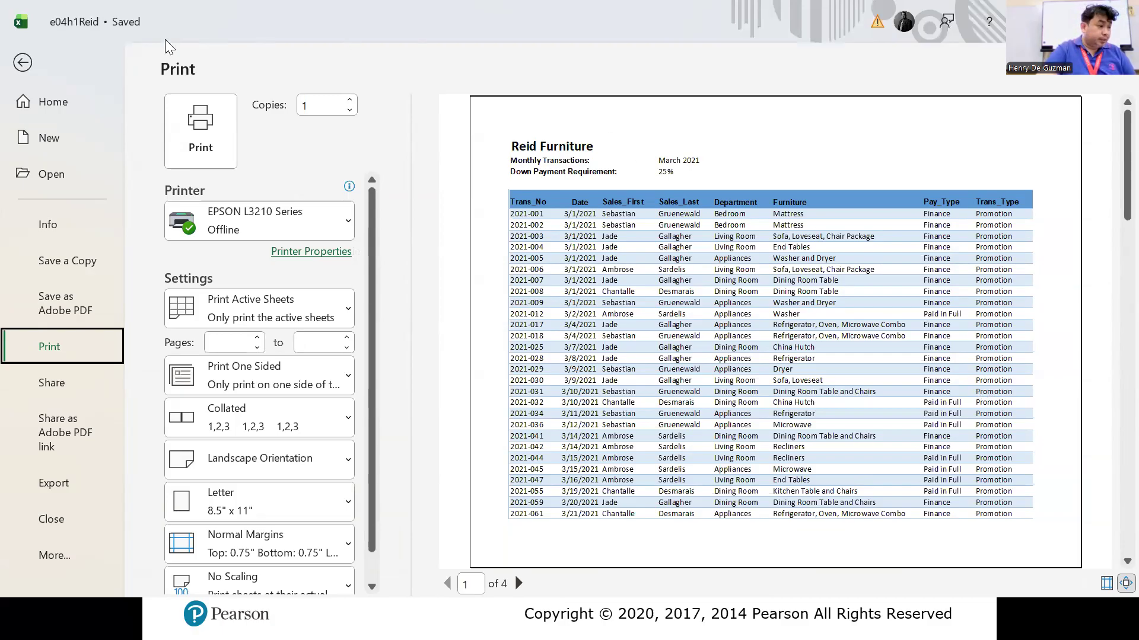
{"action": "left_click", "coordinate": [24, 63]}
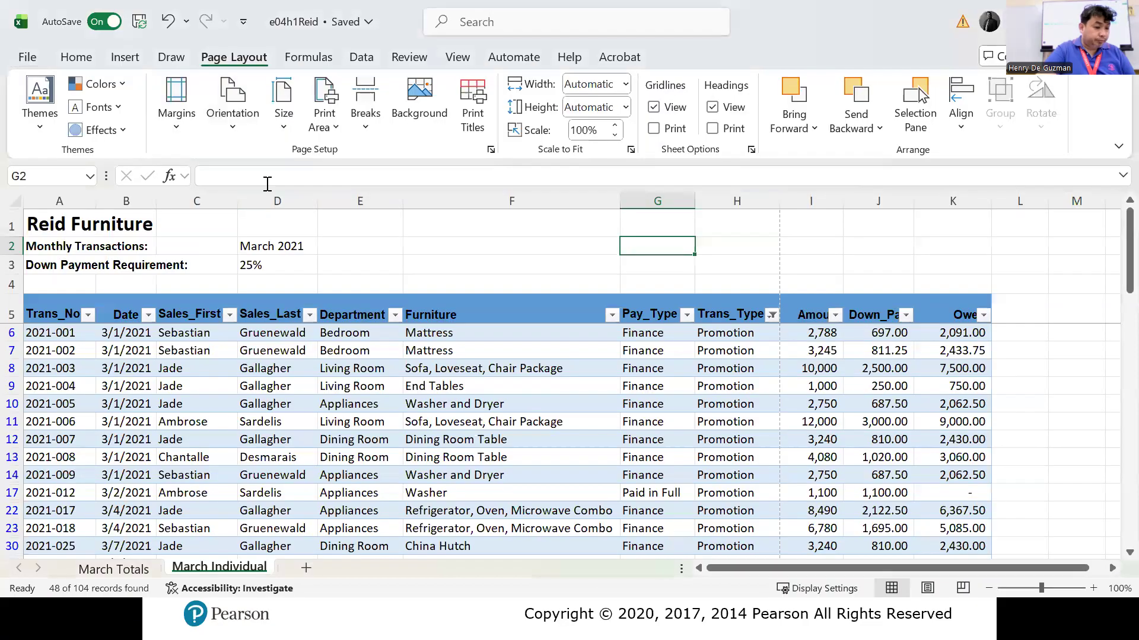
{"action": "left_click", "coordinate": [1022, 299]}
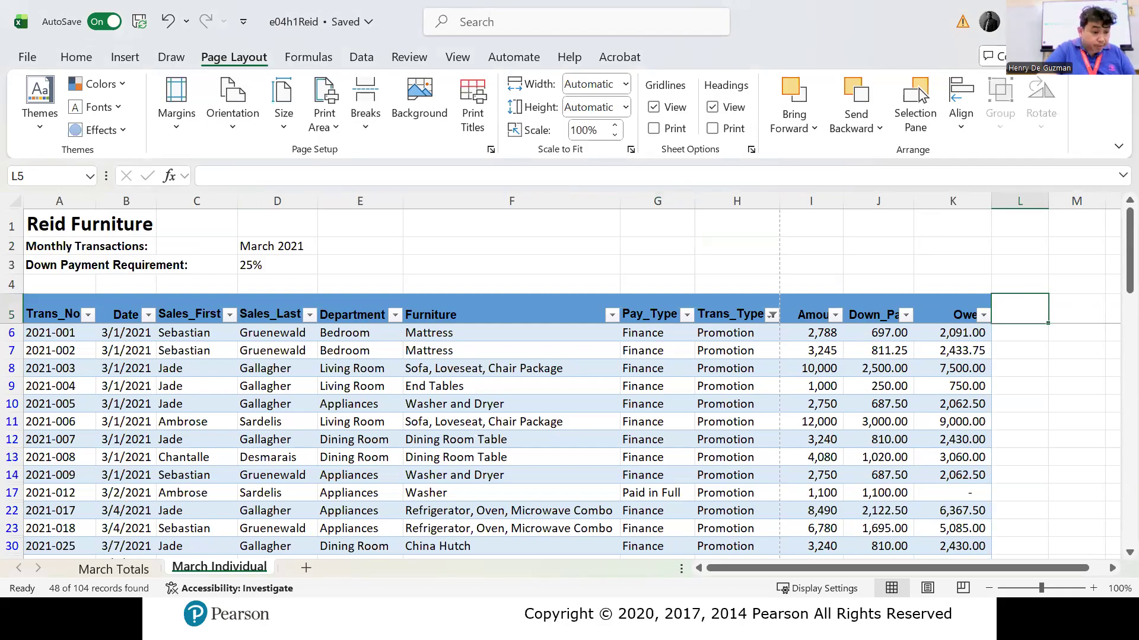
Step: Switch to the slide show and advance to the "Filtering Data (4 of 5)" slide
{"action": "key", "text": "alt+Tab"}
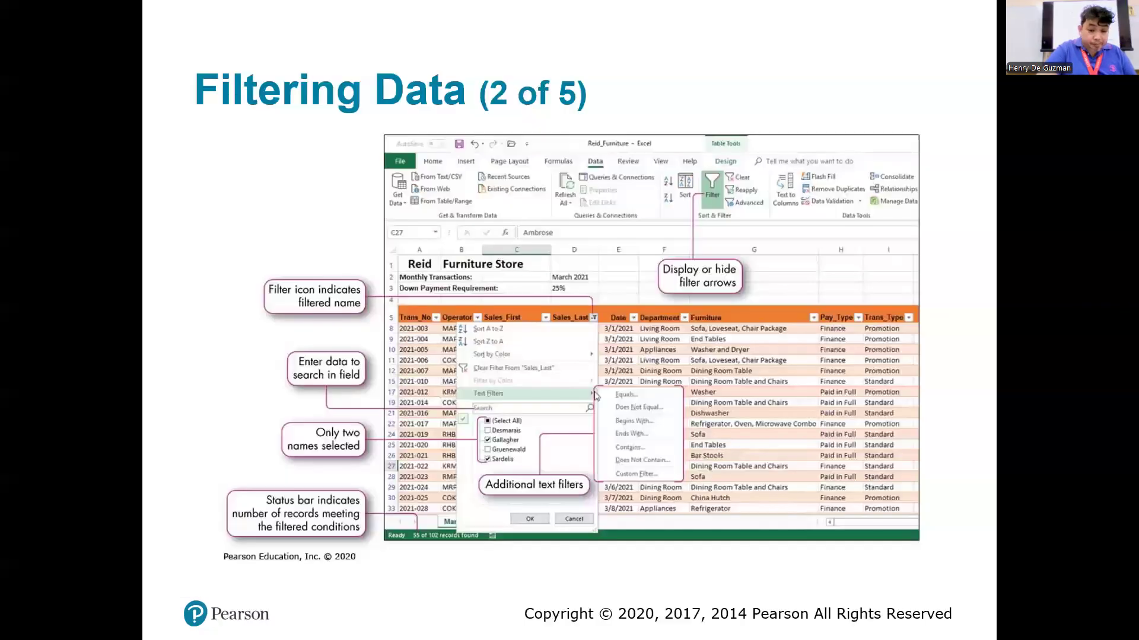
{"action": "key", "text": "Right"}
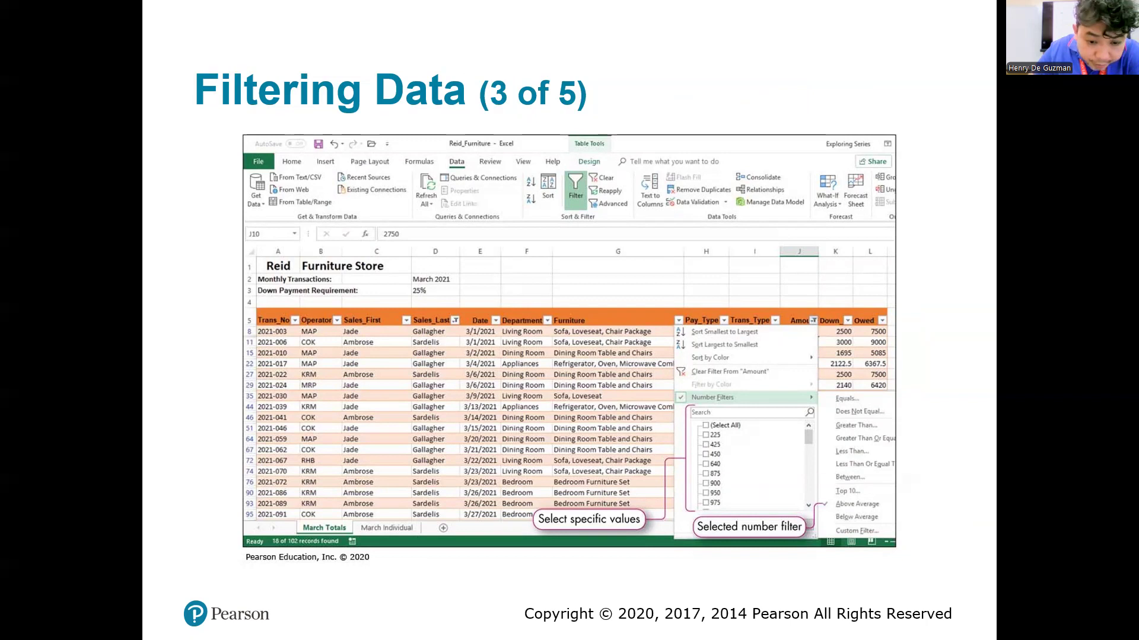
{"action": "key", "text": "Right"}
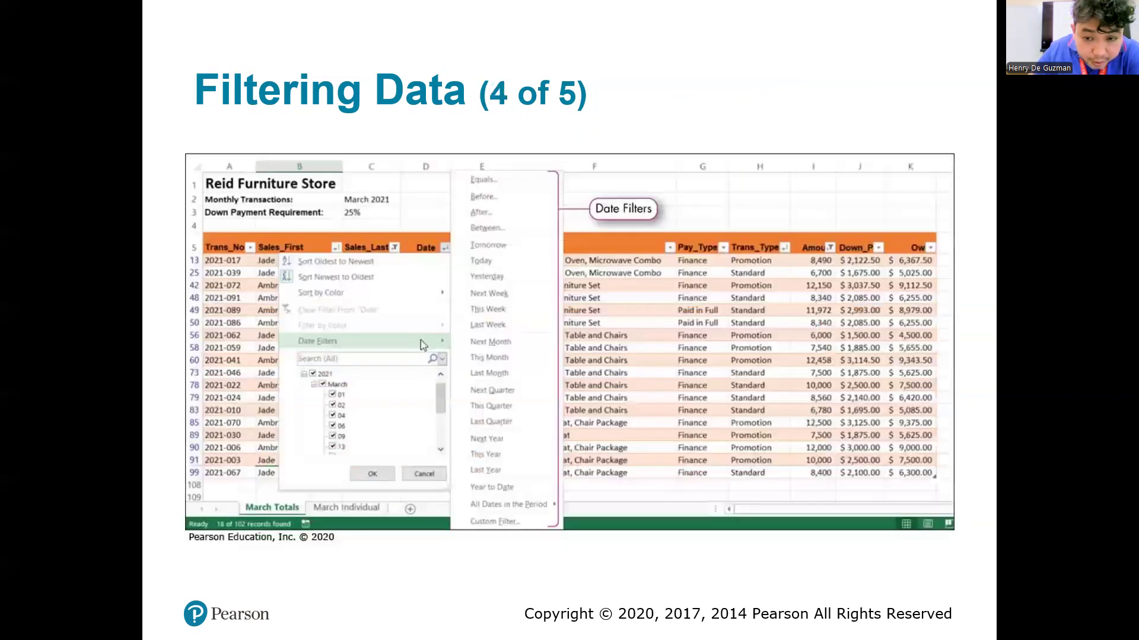
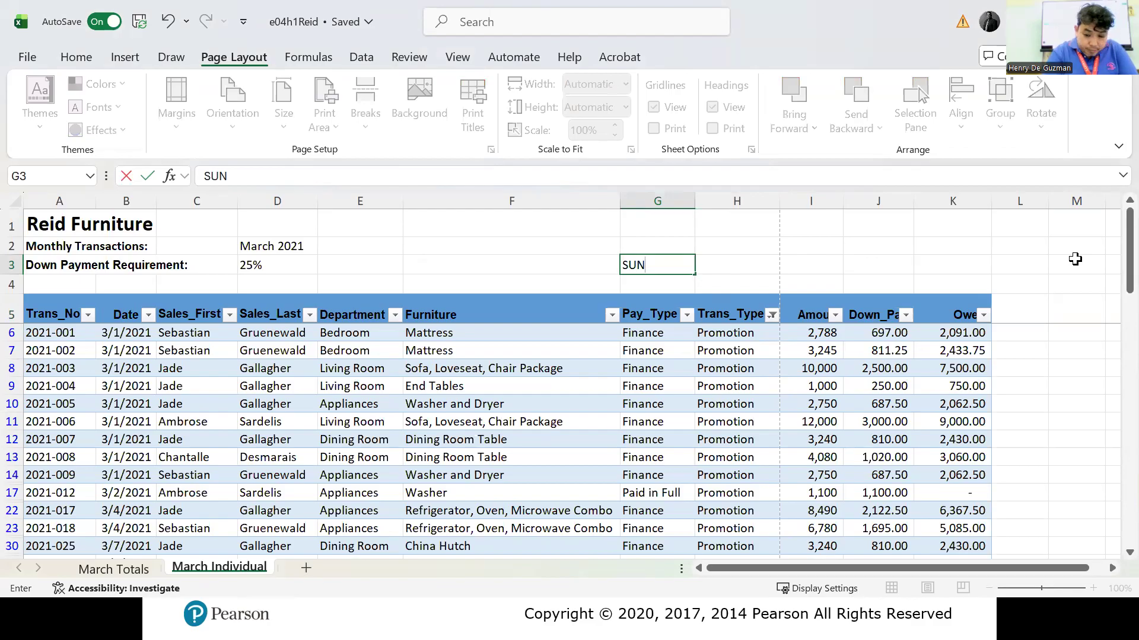
Step: Clear the draft text in cell G3 and enter the label SUM in cell H3 instead
{"action": "type", "text": "M"}
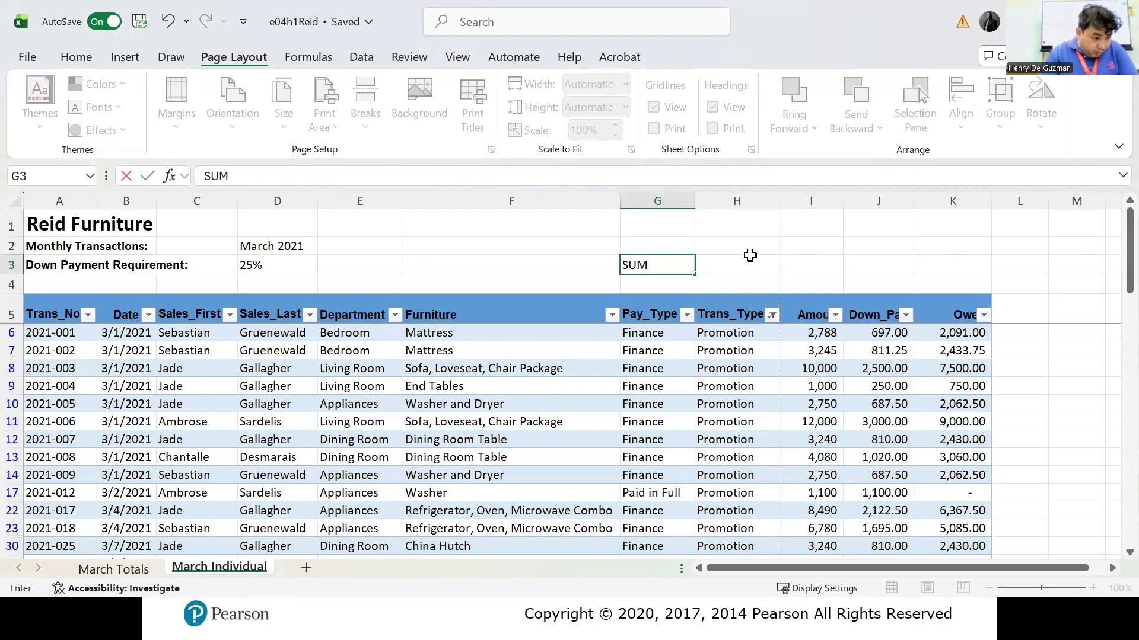
{"action": "key", "text": "BackSpace"}
{"action": "key", "text": "BackSpace"}
{"action": "key", "text": "BackSpace"}
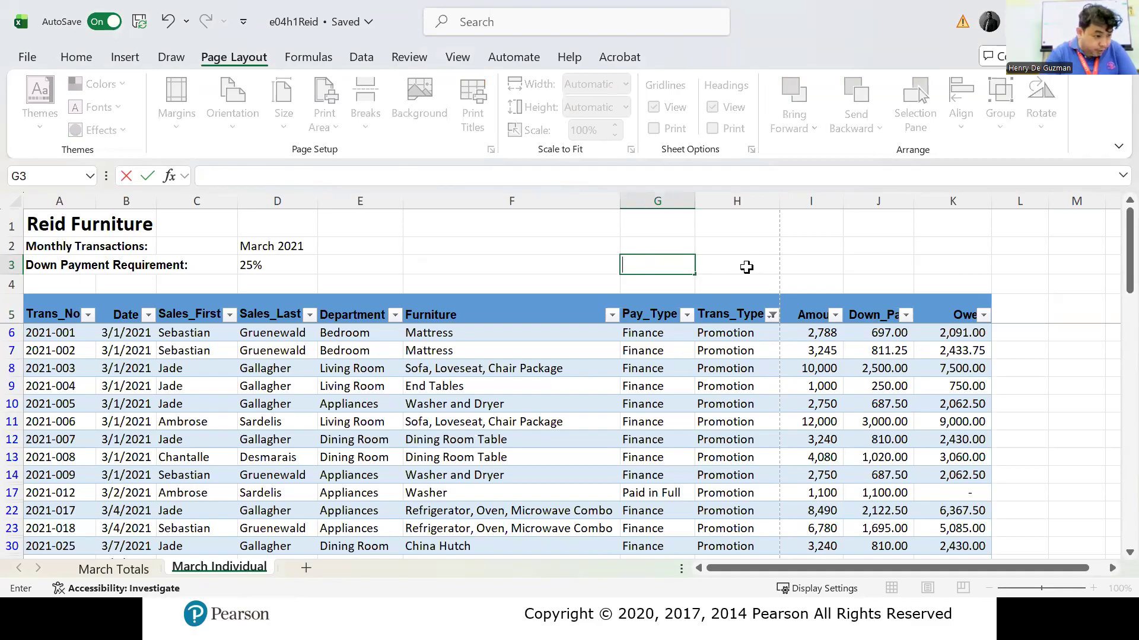
{"action": "left_click", "coordinate": [746, 267]}
{"action": "type", "text": "SUM"}
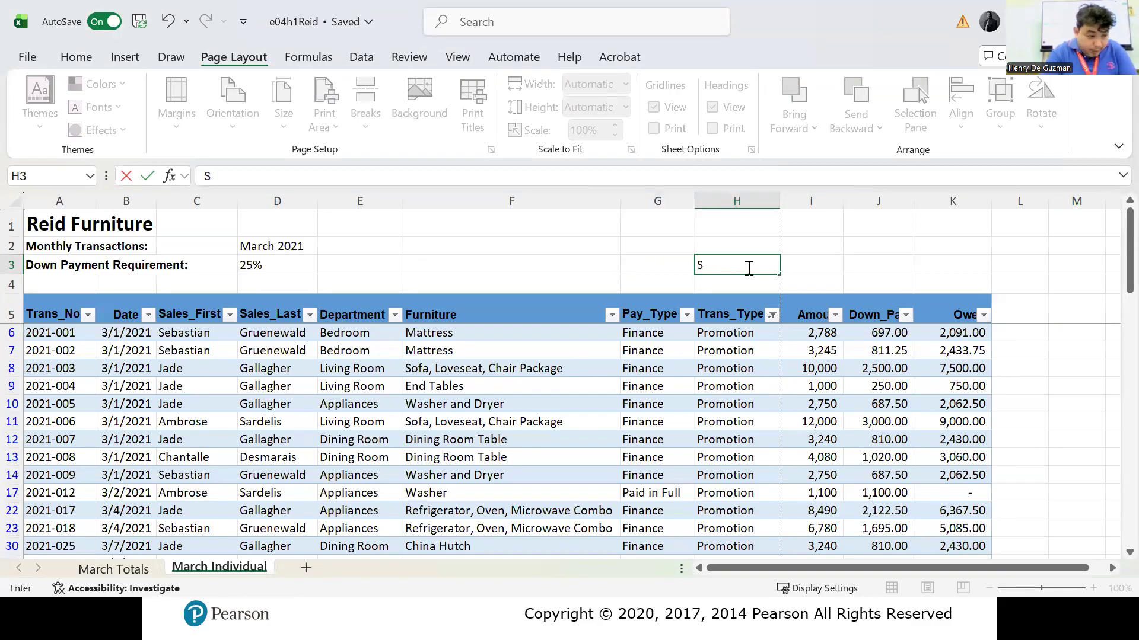
Step: Total the Amount column in cell I3 with the formula =SUM(I6:I107)
{"action": "left_click", "coordinate": [842, 267]}
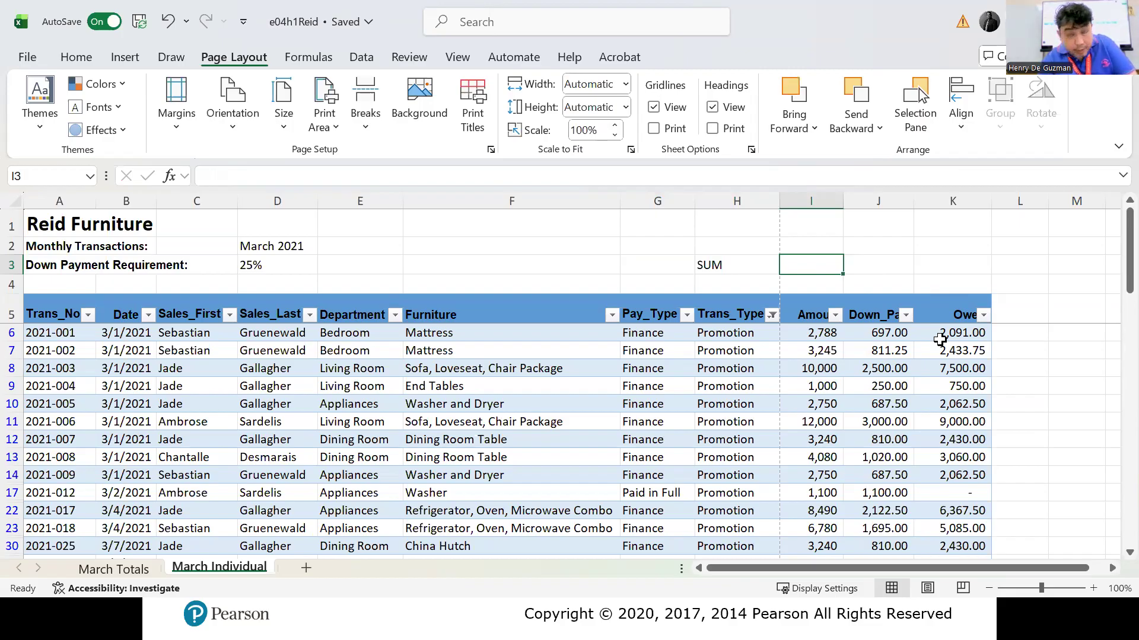
{"action": "type", "text": "="}
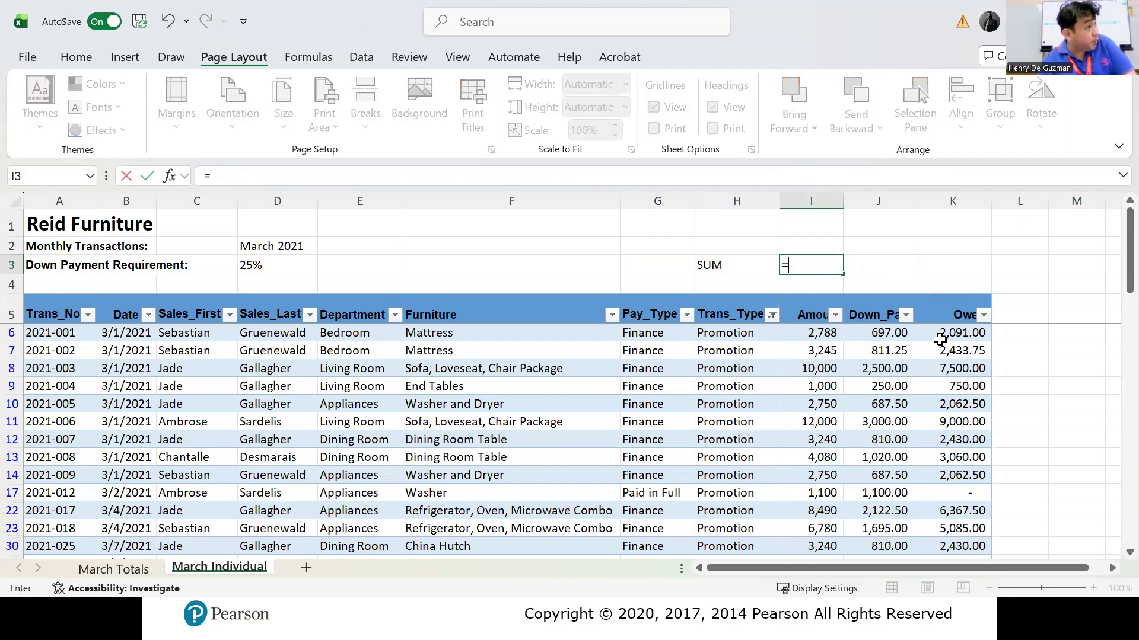
{"action": "type", "text": "SUM"}
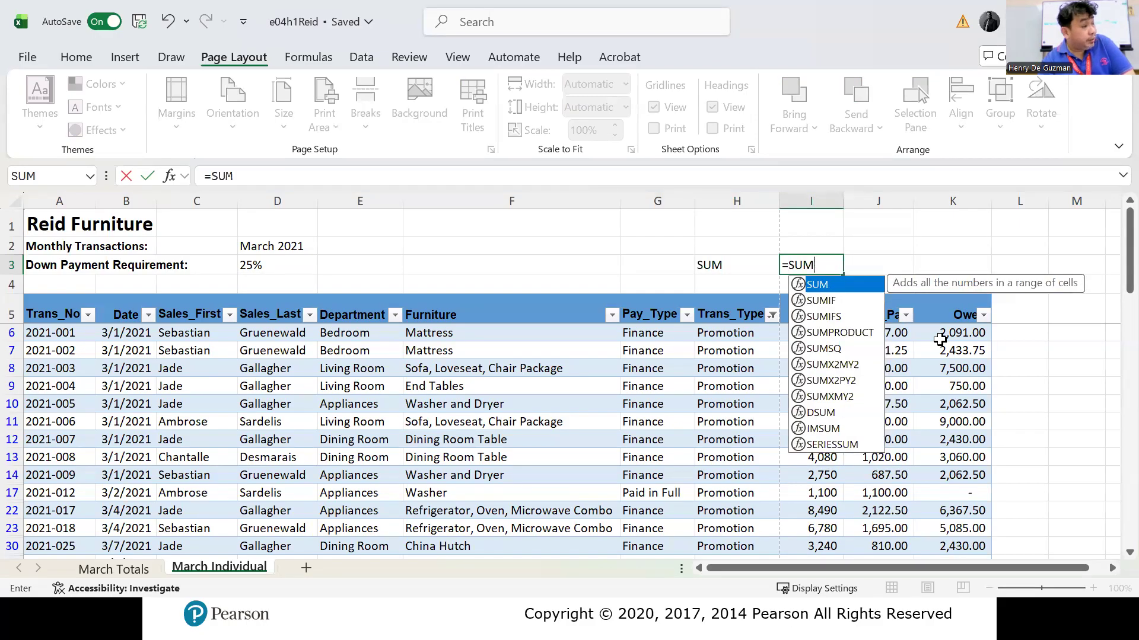
{"action": "type", "text": "("}
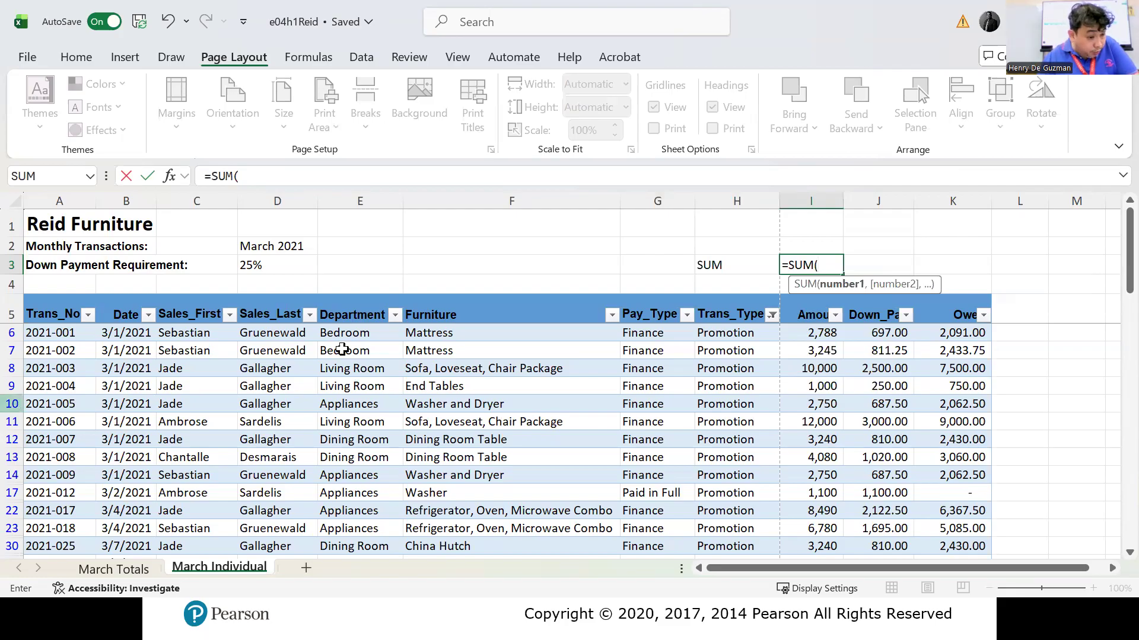
{"action": "left_click", "coordinate": [807, 336]}
{"action": "left_click_drag", "start_coordinate": [807, 336], "coordinate": [800, 486]}
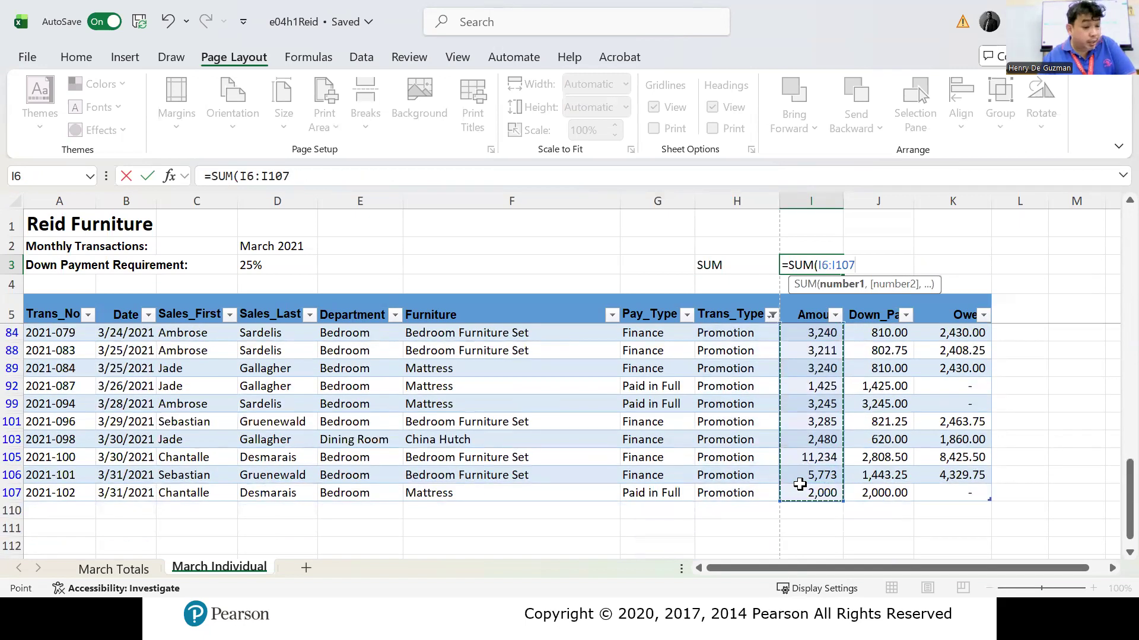
{"action": "type", "text": ")"}
{"action": "key", "text": "Return"}
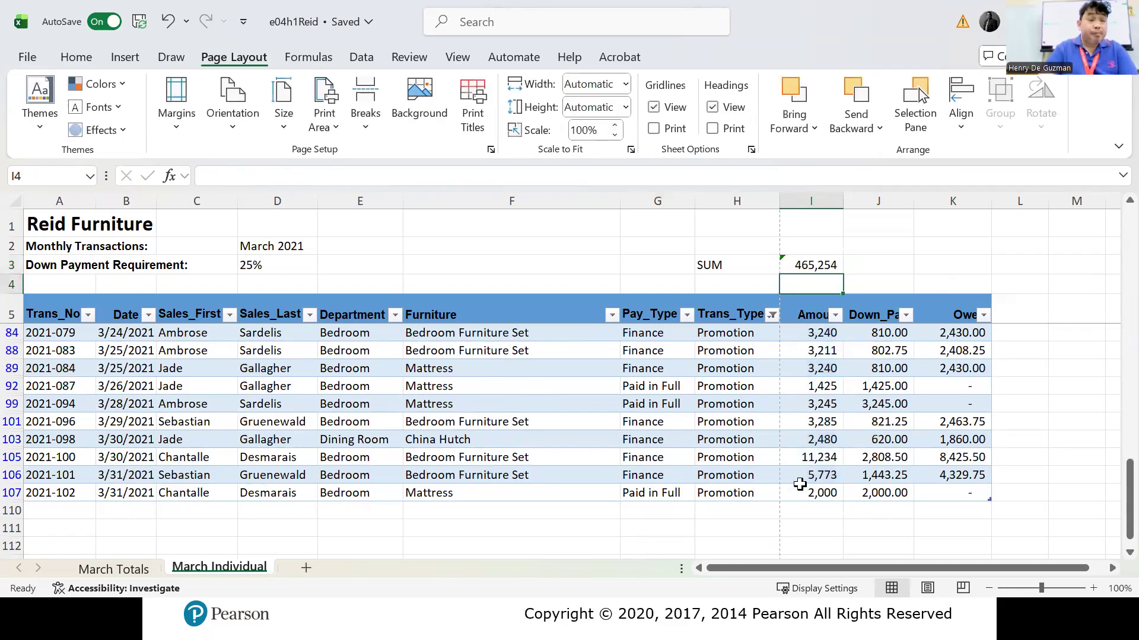
Step: Enter the label SUBTOTAL in cell H2, above the SUM label
{"action": "left_click", "coordinate": [810, 261]}
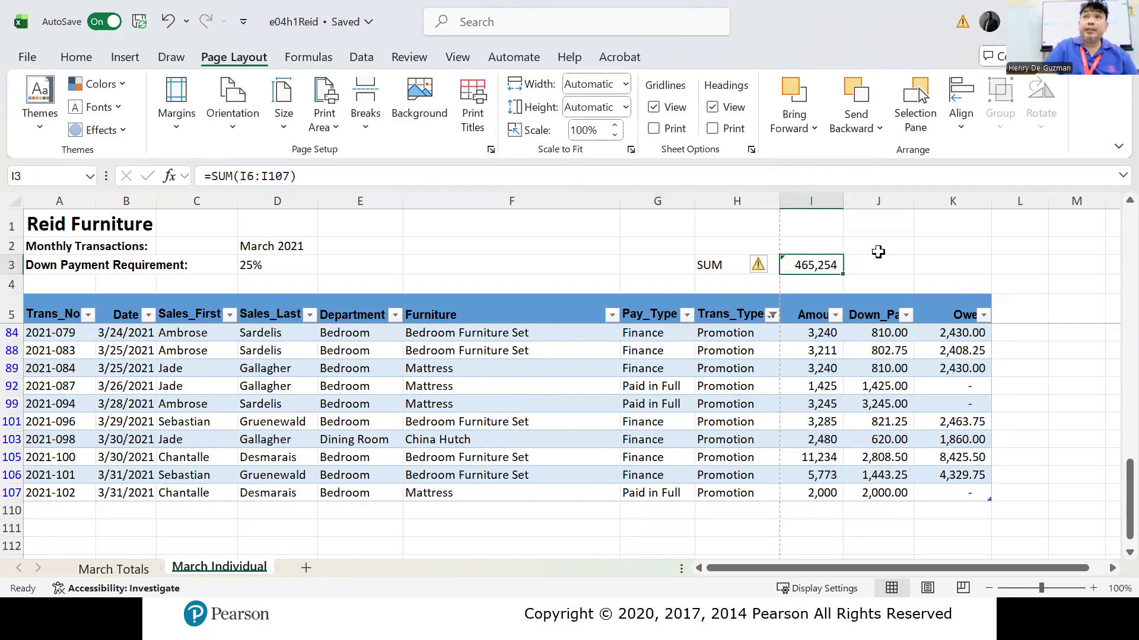
{"action": "left_click", "coordinate": [811, 240]}
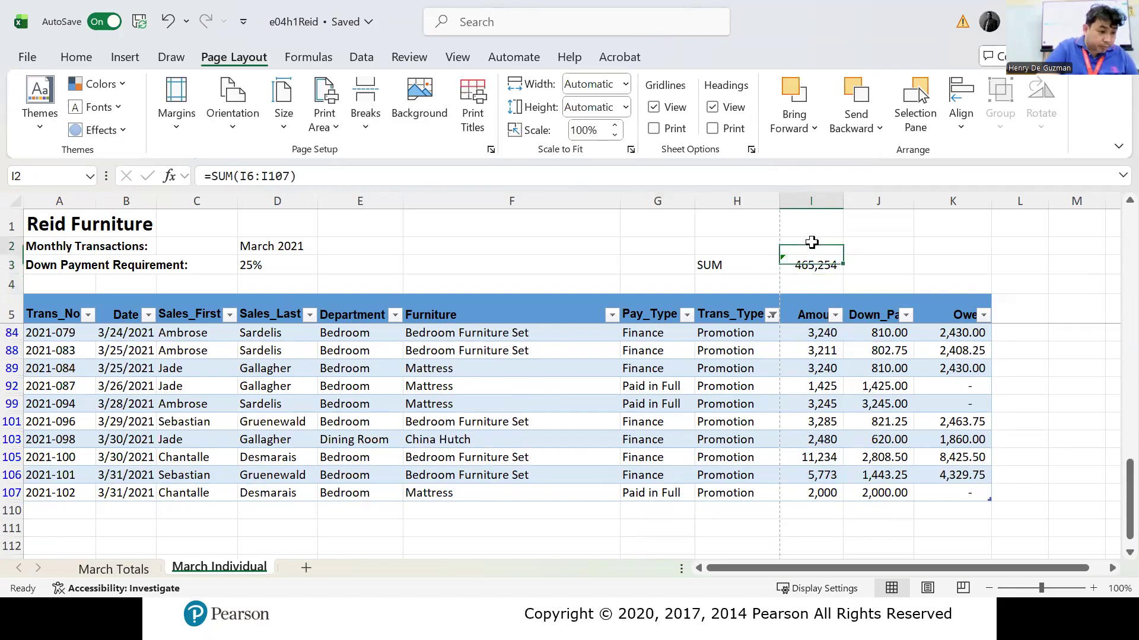
{"action": "left_click", "coordinate": [754, 249]}
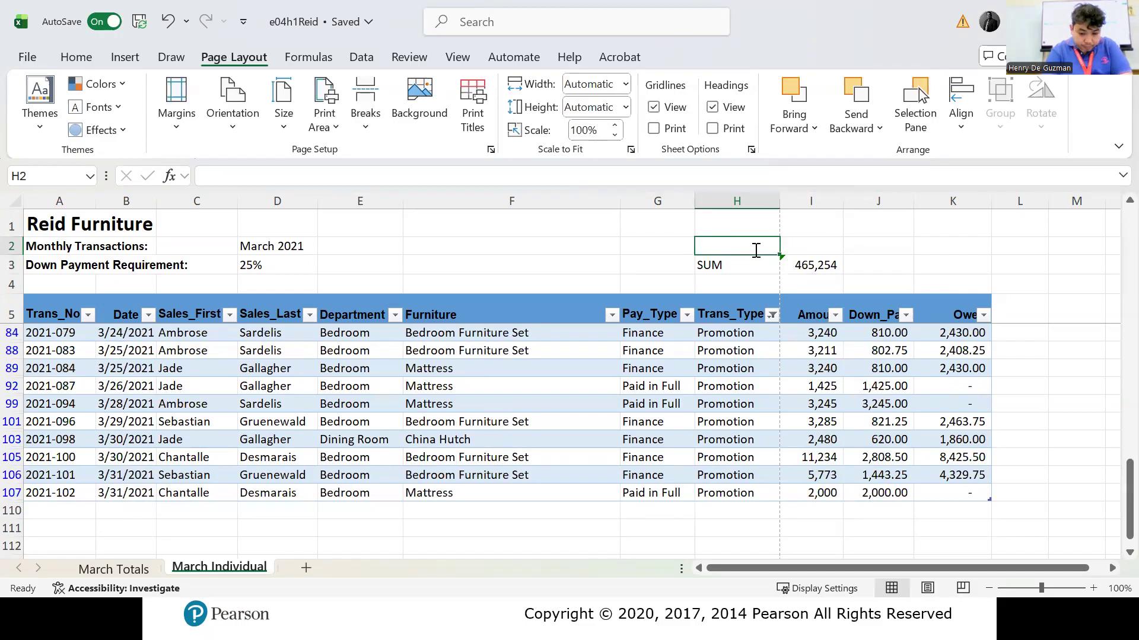
{"action": "type", "text": "SUBTOTAL"}
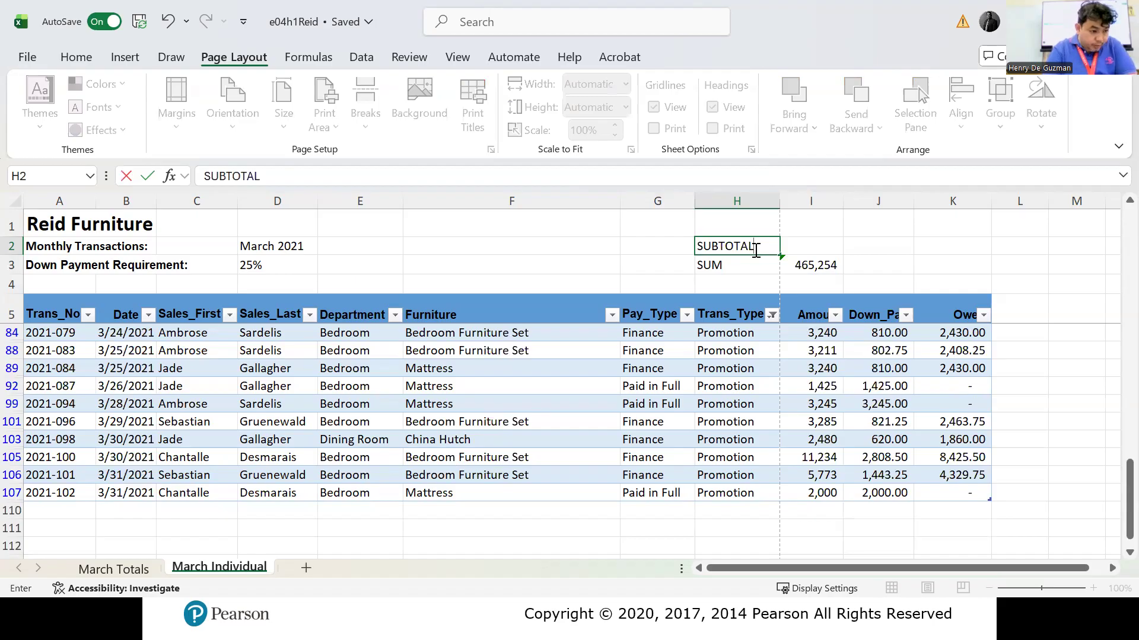
{"action": "key", "text": "Tab"}
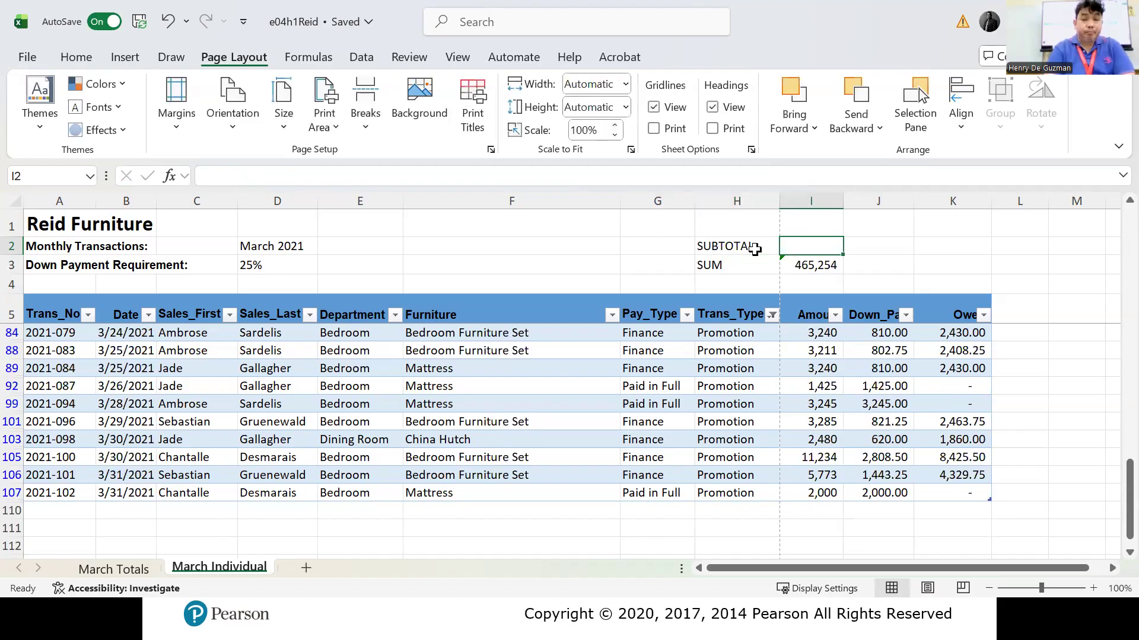
Step: Total the filtered Amount values in cell I2 with the formula =SUBTOTAL(9,I6:I107)
{"action": "type", "text": "="}
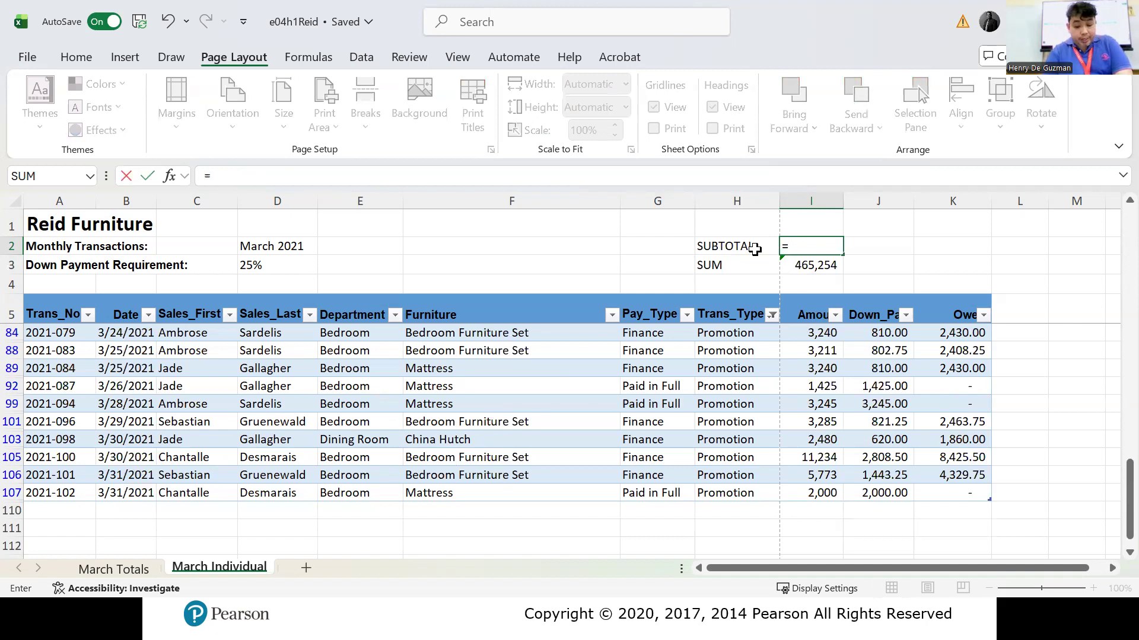
{"action": "type", "text": "SUBTOTAL"}
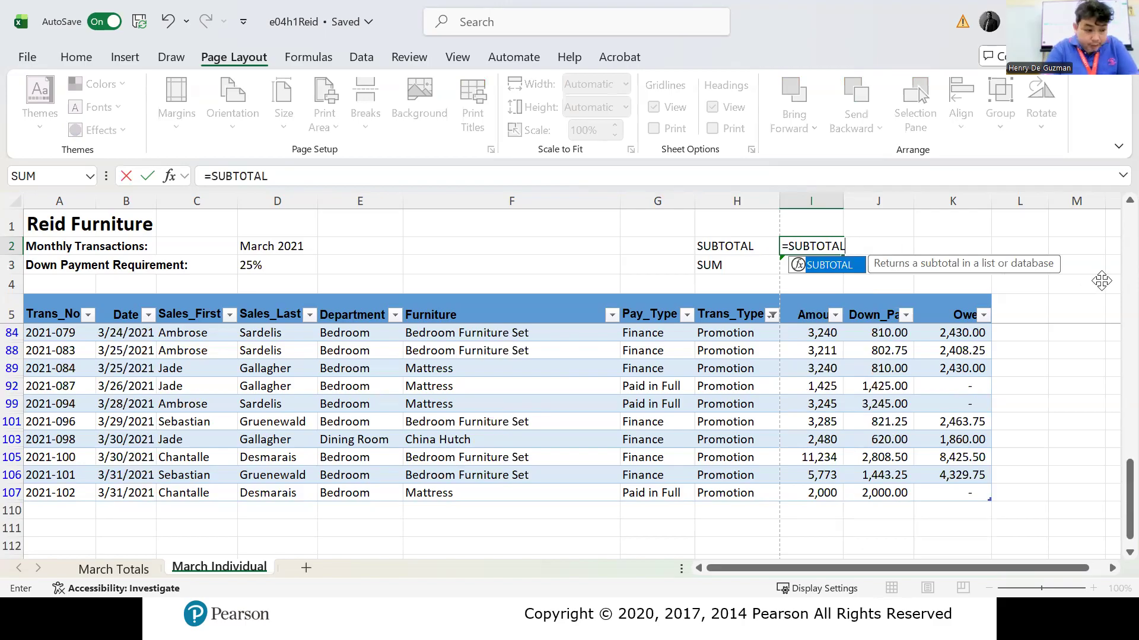
{"action": "type", "text": "("}
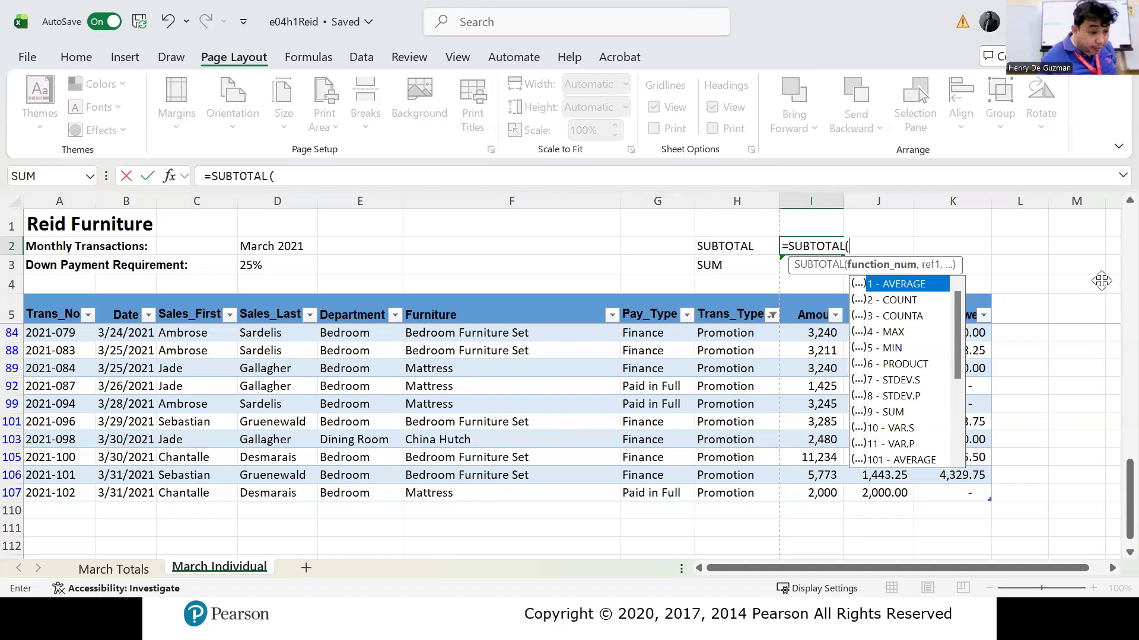
{"action": "type", "text": "9"}
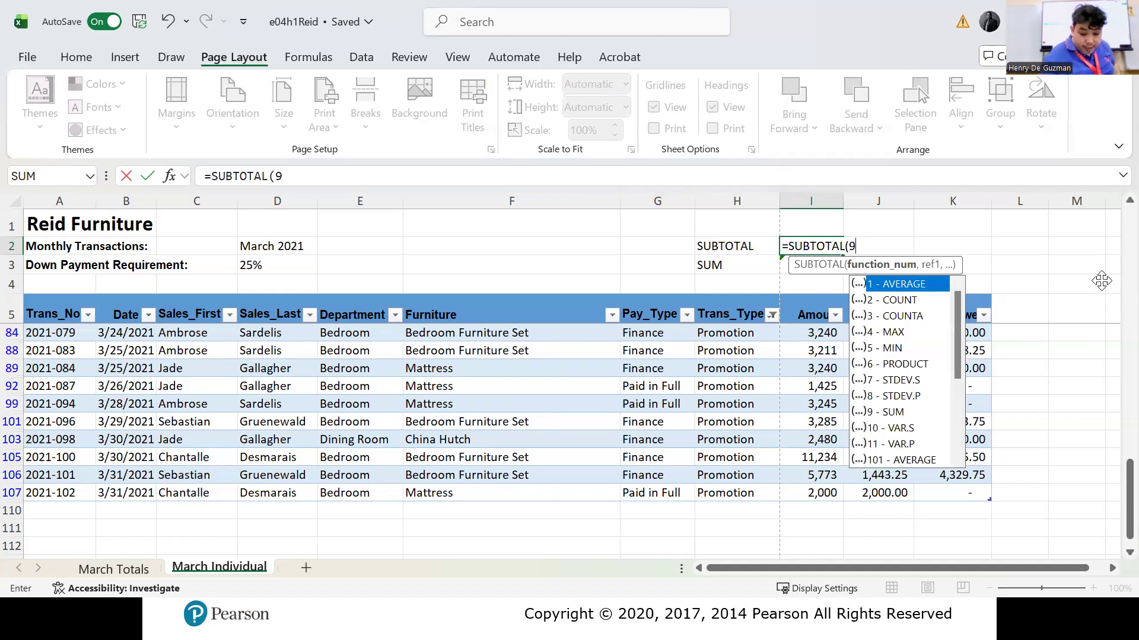
{"action": "type", "text": ","}
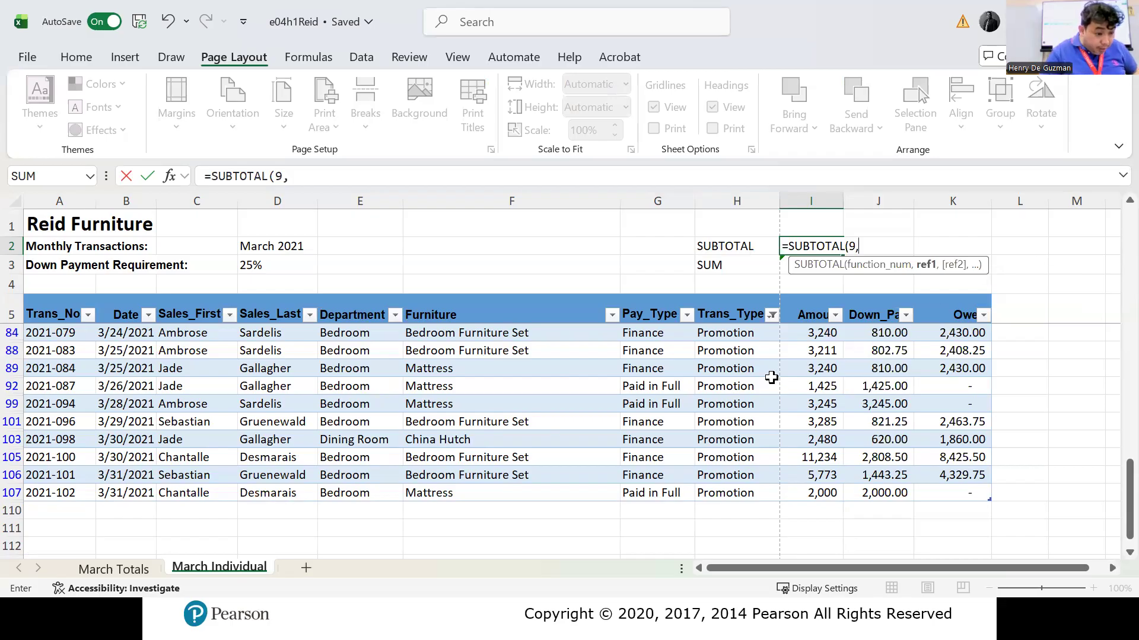
{"action": "left_click_drag", "start_coordinate": [817, 336], "coordinate": [879, 453]}
{"action": "scroll", "coordinate": [880, 454], "scroll_direction": "up", "scroll_amount": 20}
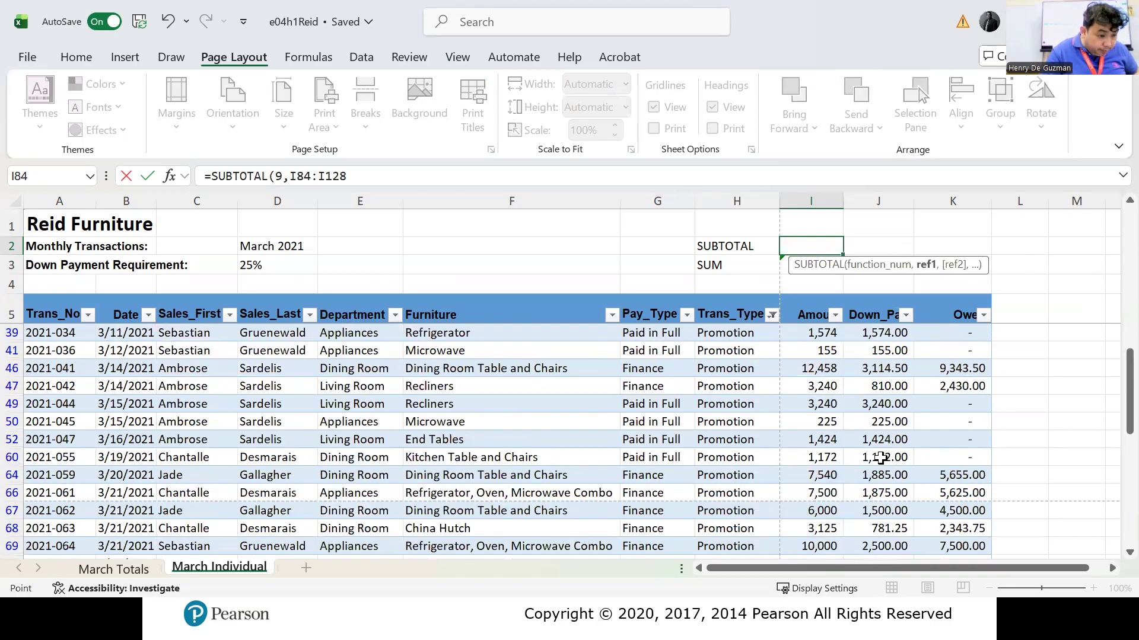
{"action": "scroll", "coordinate": [875, 455], "scroll_direction": "up", "scroll_amount": 2}
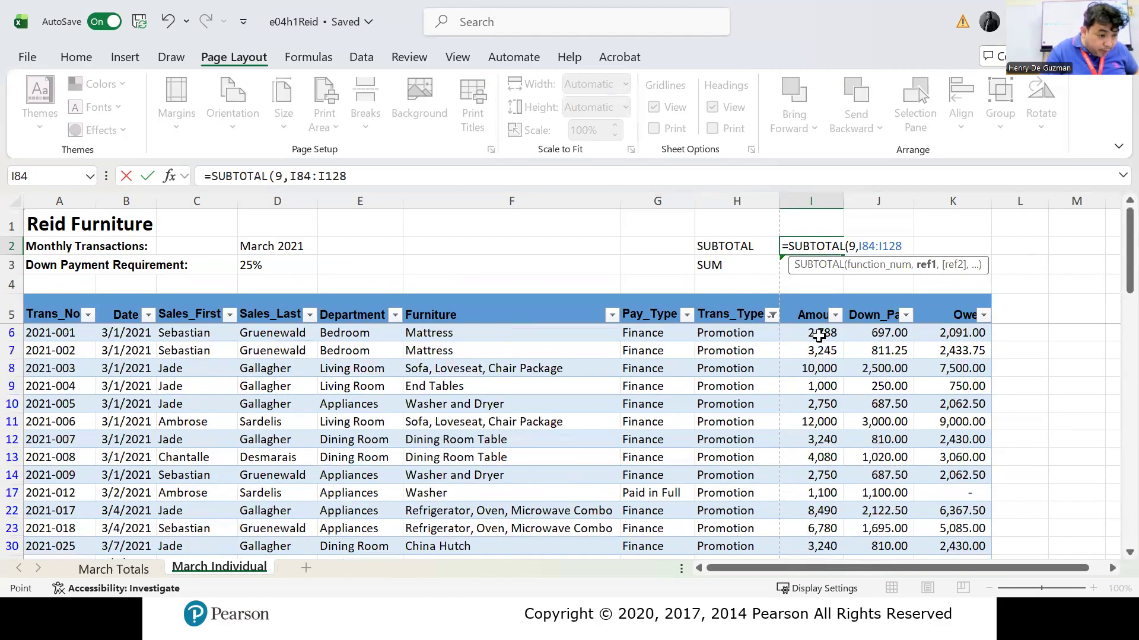
{"action": "left_click_drag", "start_coordinate": [818, 336], "coordinate": [795, 503]}
{"action": "scroll", "coordinate": [1086, 394], "scroll_direction": "up", "scroll_amount": 9}
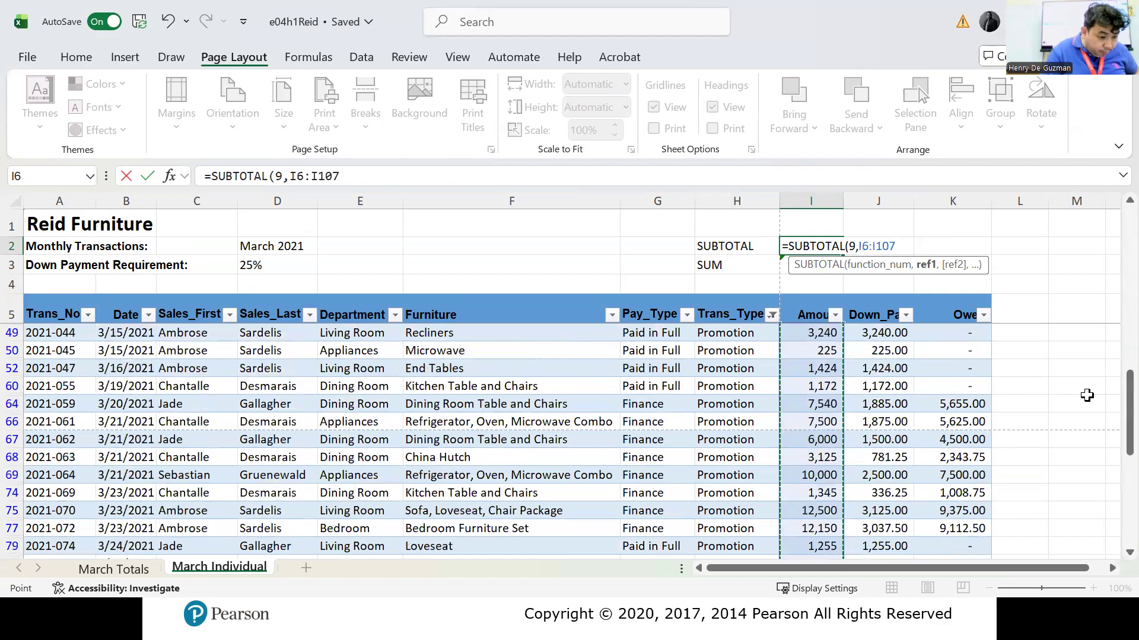
{"action": "scroll", "coordinate": [1109, 470], "scroll_direction": "up", "scroll_amount": 3}
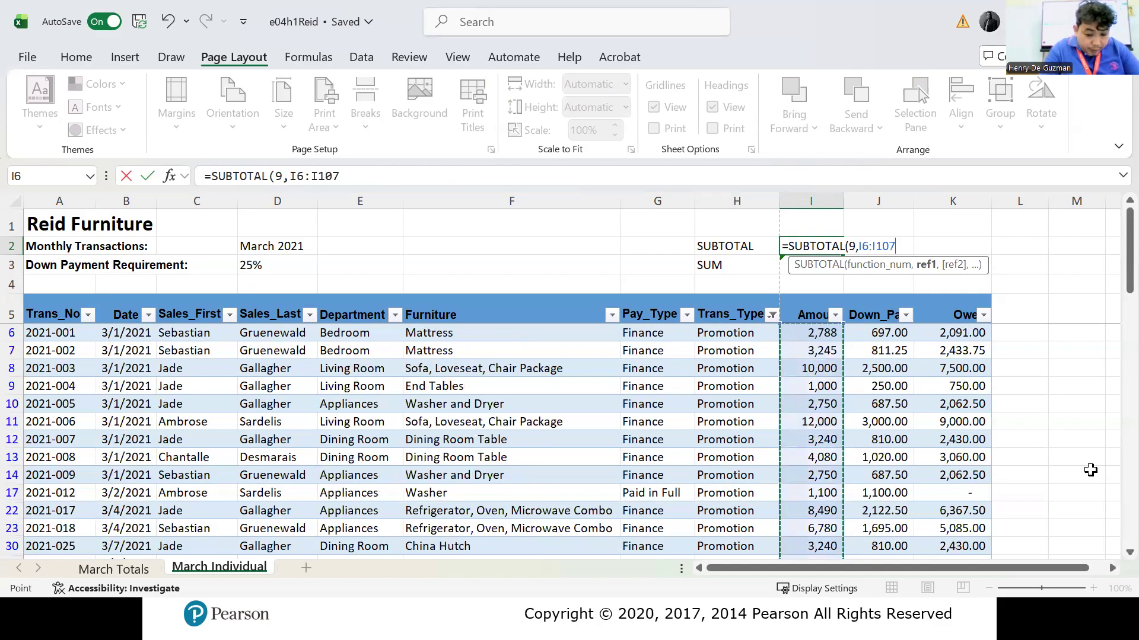
{"action": "type", "text": ")"}
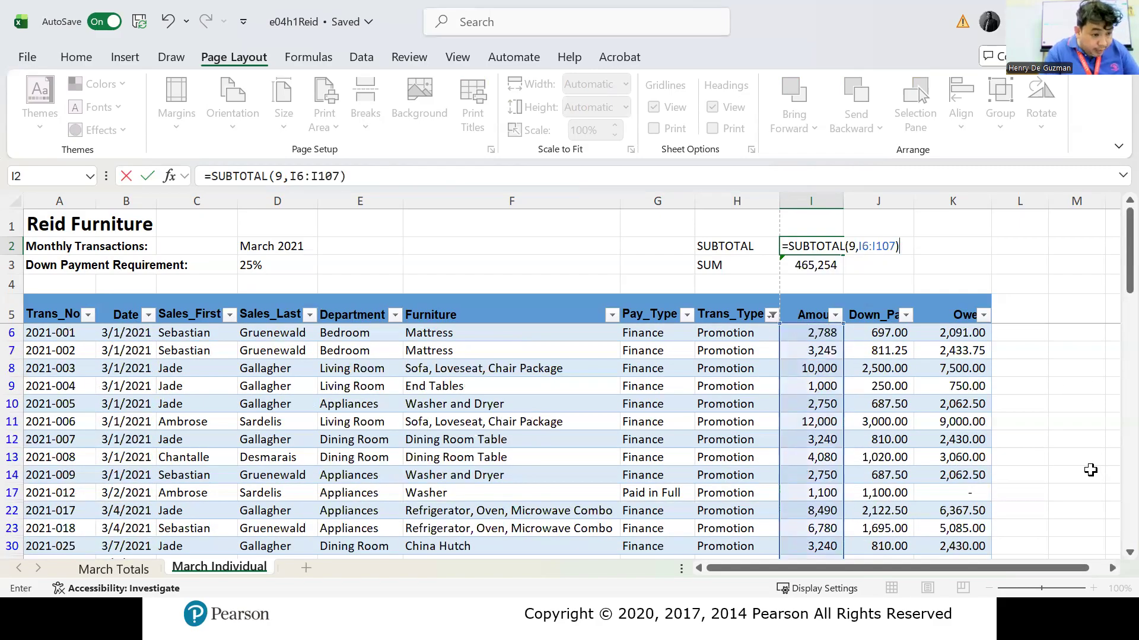
{"action": "key", "text": "Return"}
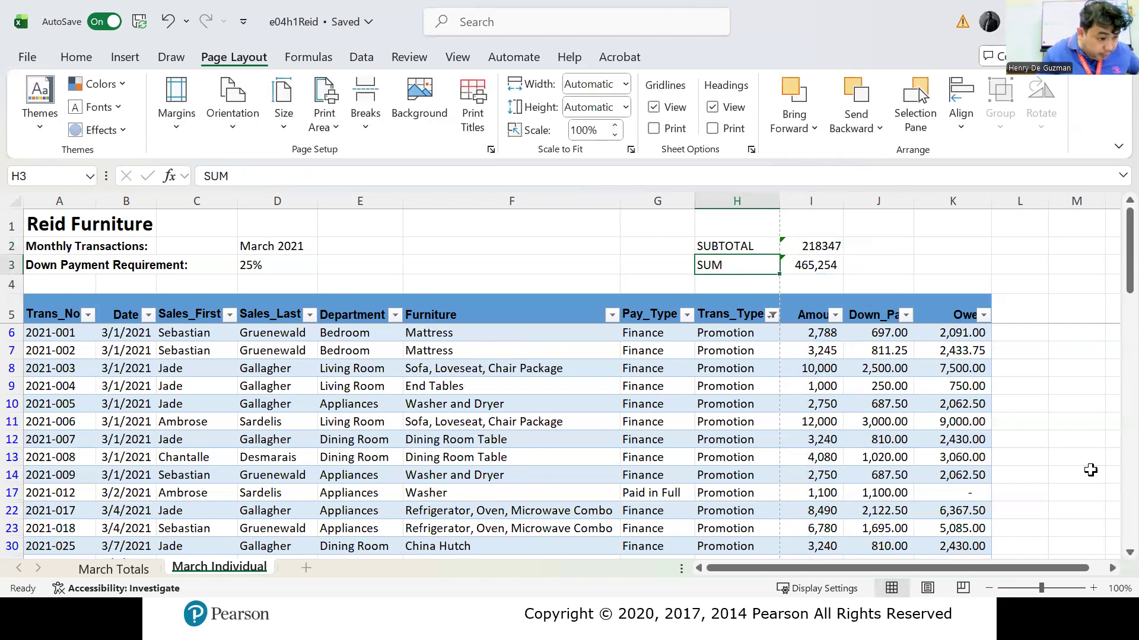
Step: Compare the SUBTOTAL formula in cell I2 with the SUM formula in cell I3, leaving both unchanged
{"action": "left_click", "coordinate": [803, 268]}
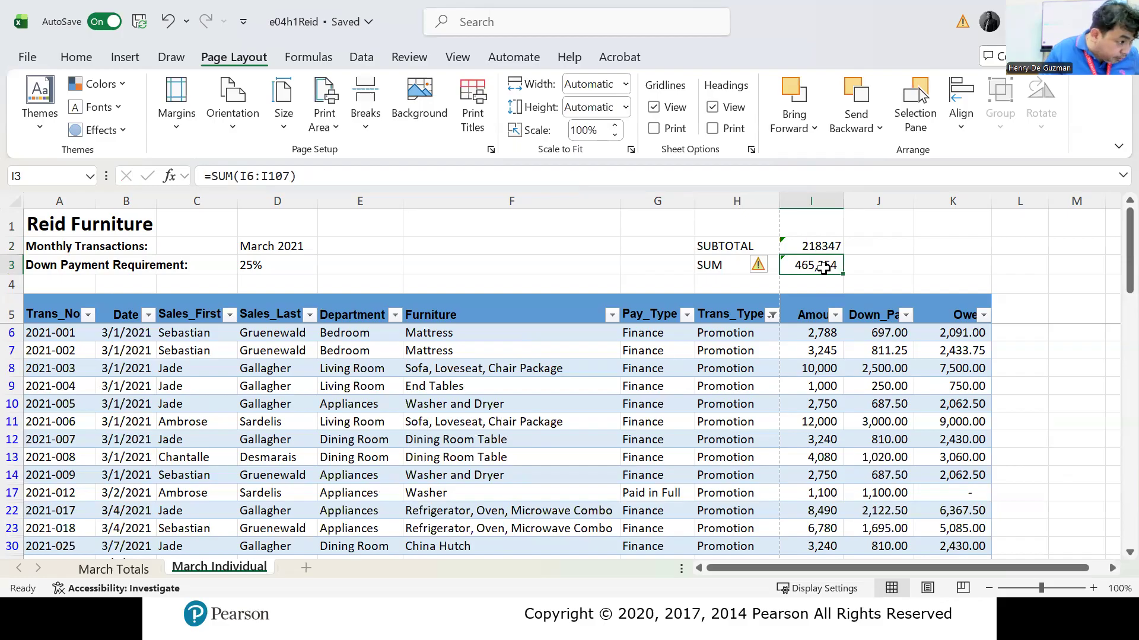
{"action": "left_click", "coordinate": [813, 239]}
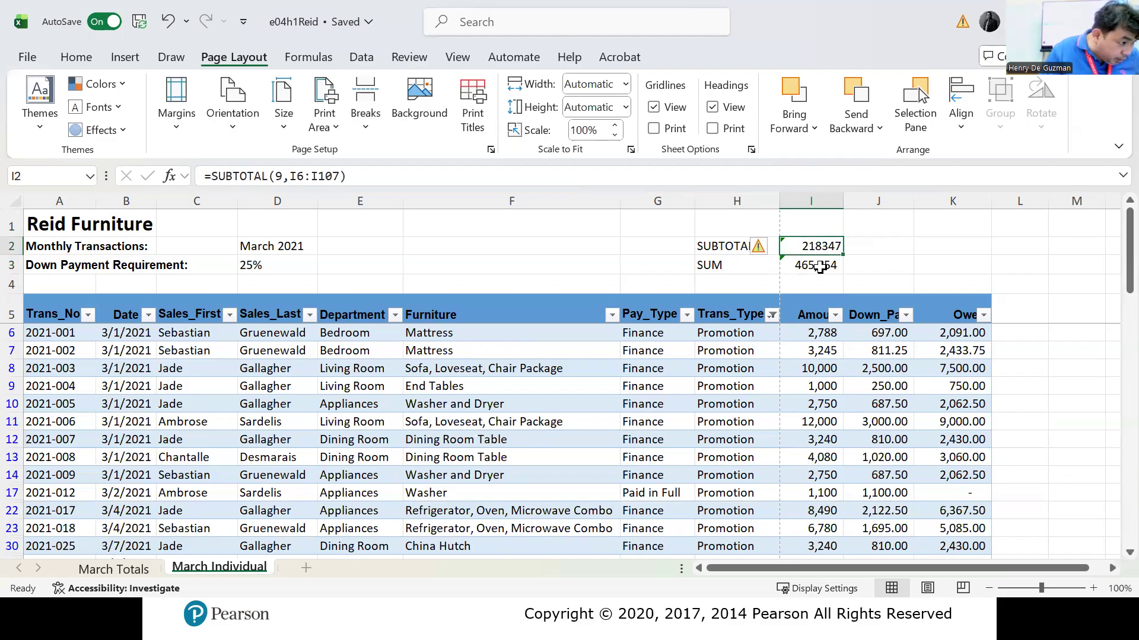
{"action": "left_click", "coordinate": [819, 267]}
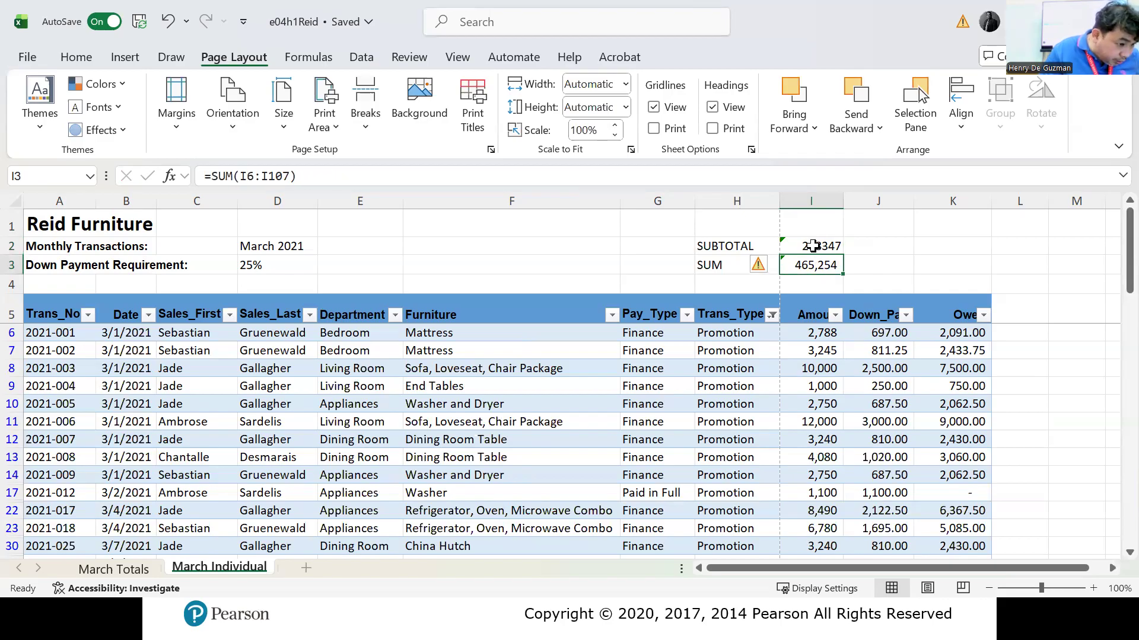
{"action": "left_click", "coordinate": [813, 246]}
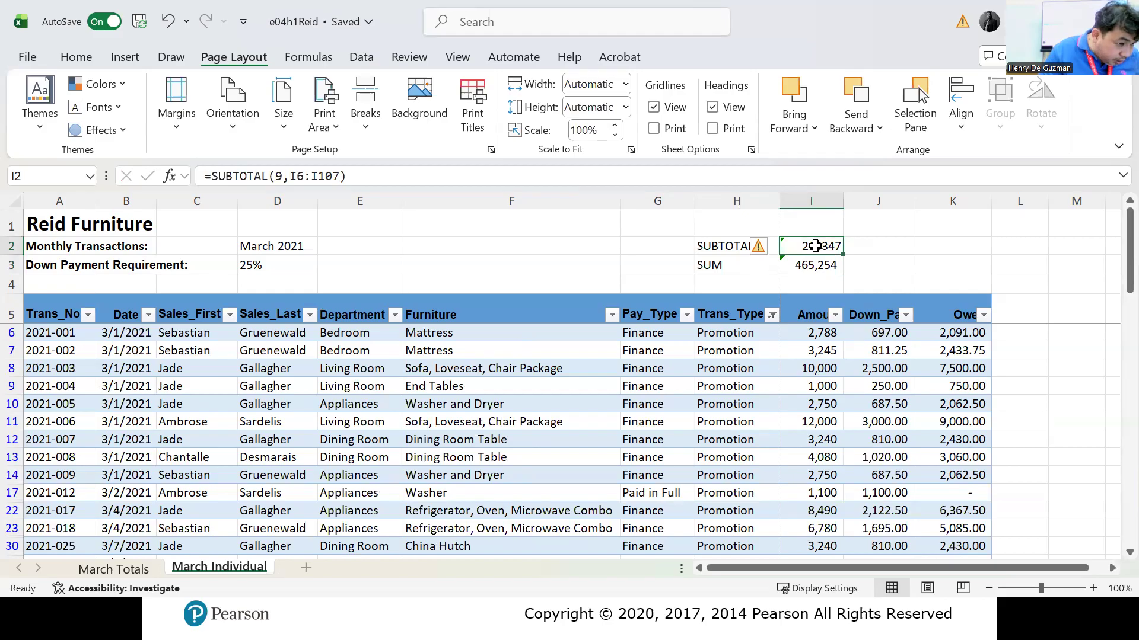
{"action": "left_click", "coordinate": [815, 265]}
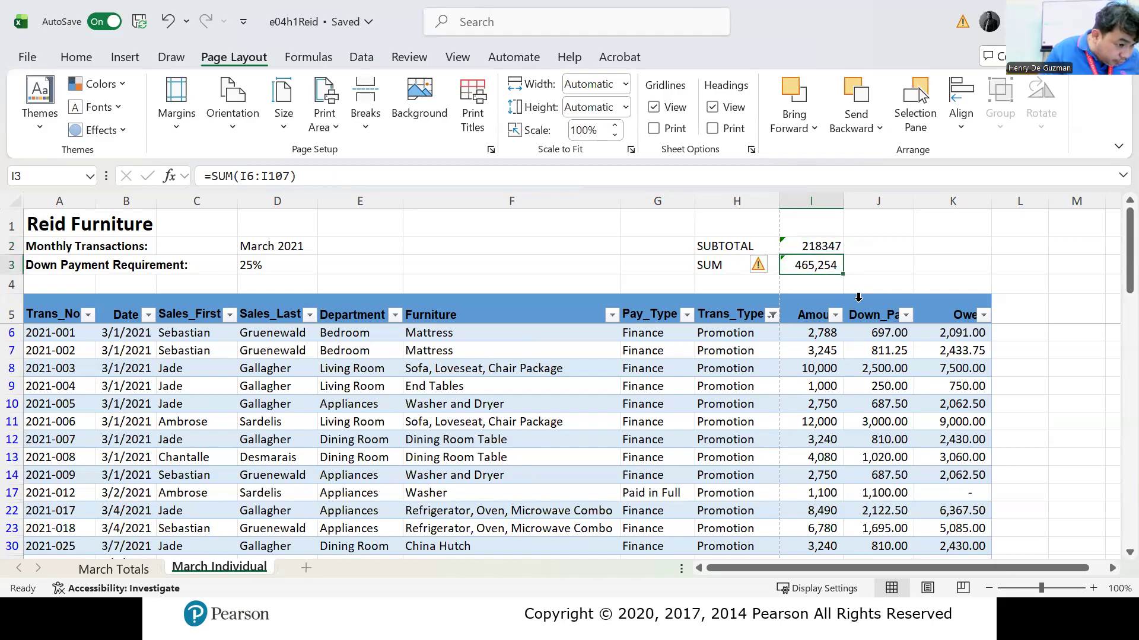
{"action": "double_click", "coordinate": [805, 241]}
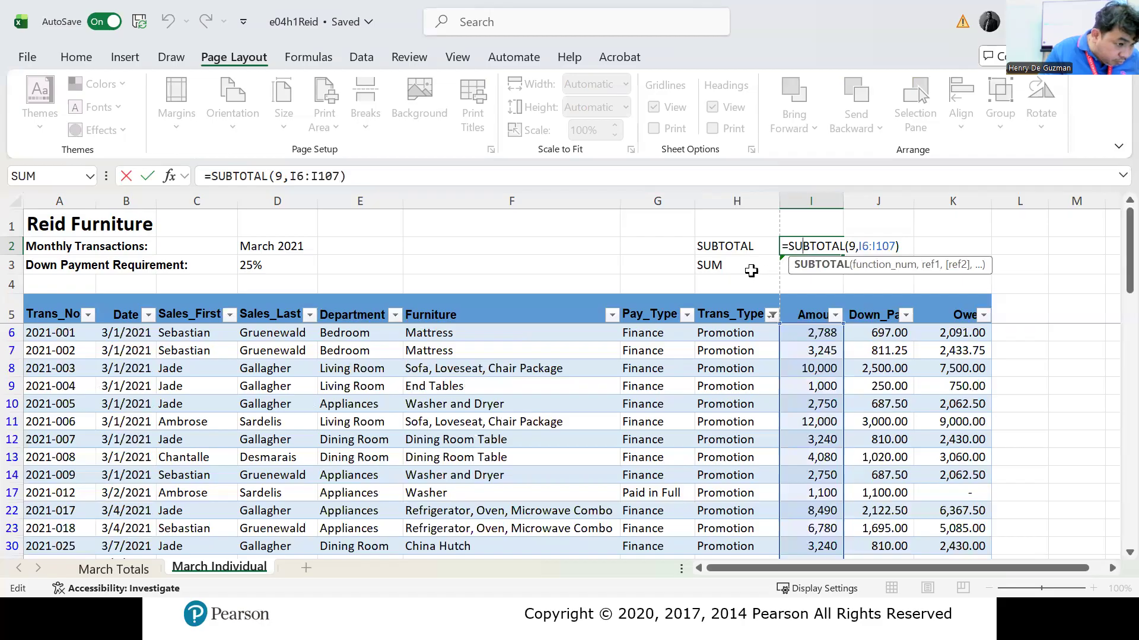
{"action": "key", "text": "Escape"}
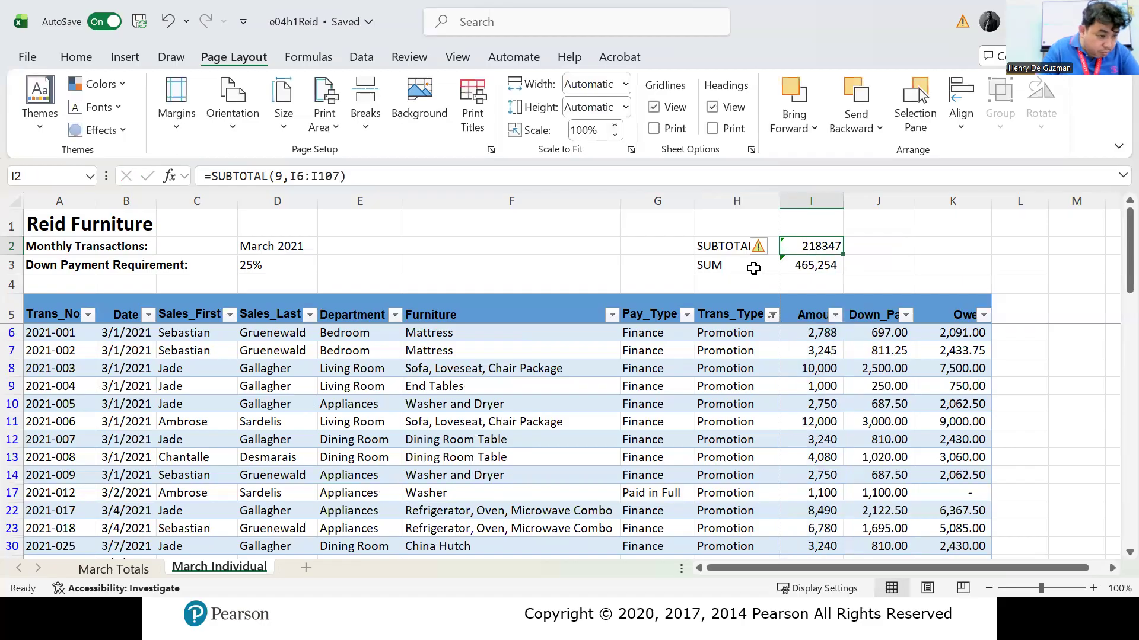
Step: Examine the Amount range referenced by the SUM formula in I3 against the filtered rows and the SUBTOTAL formula in I2
{"action": "double_click", "coordinate": [814, 265]}
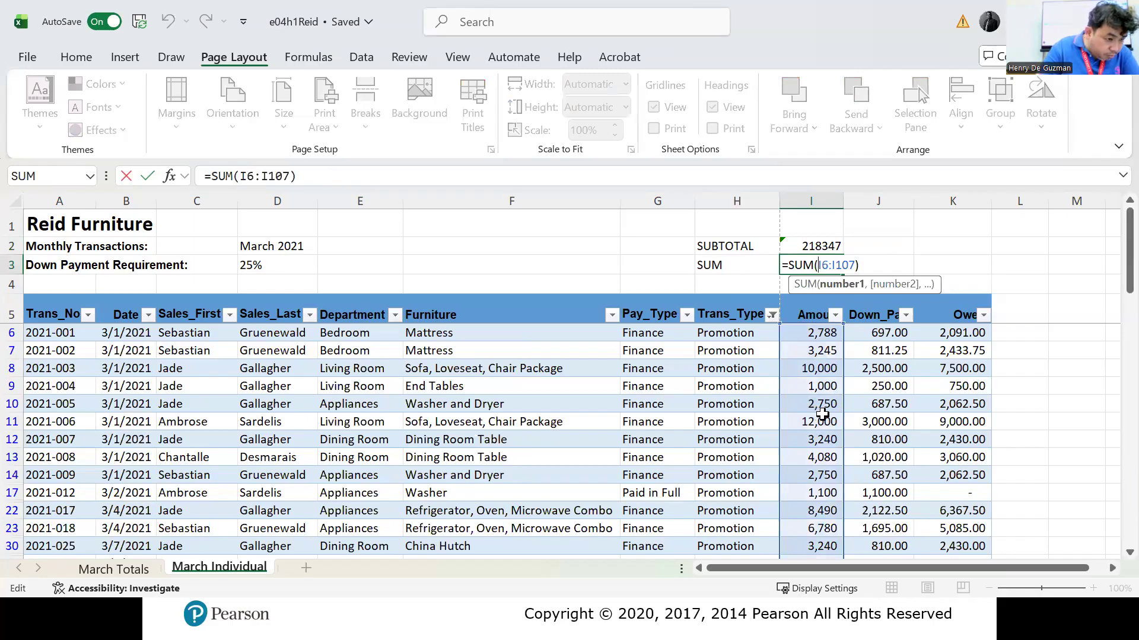
{"action": "scroll", "coordinate": [821, 413], "scroll_direction": "down", "scroll_amount": 1}
{"action": "scroll", "coordinate": [829, 415], "scroll_direction": "down", "scroll_amount": 10}
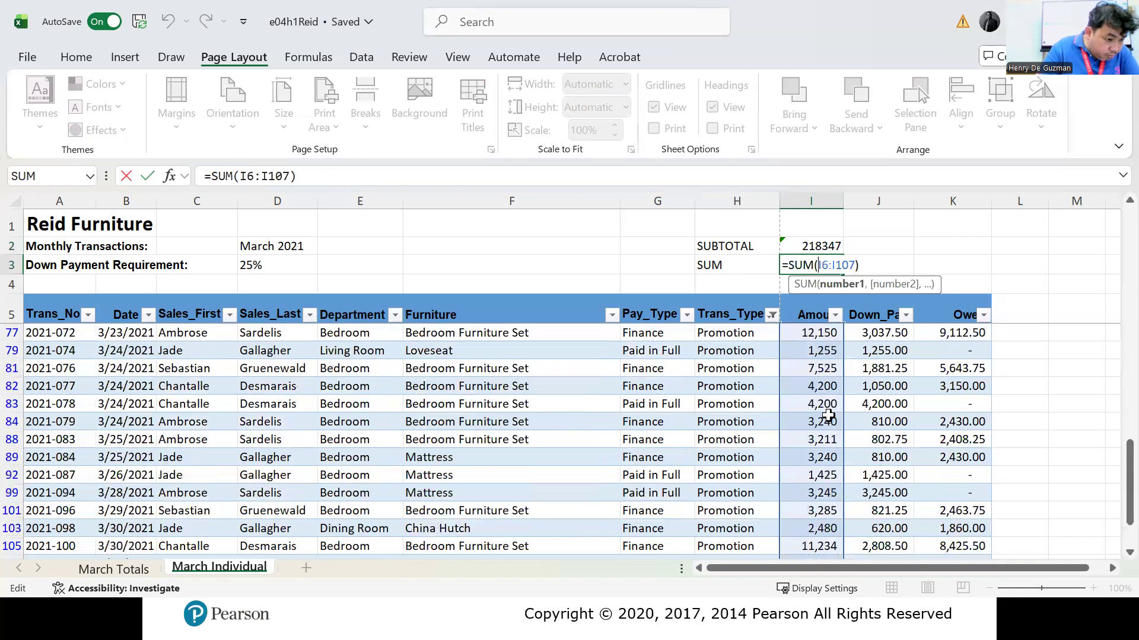
{"action": "scroll", "coordinate": [824, 414], "scroll_direction": "up", "scroll_amount": 9}
{"action": "scroll", "coordinate": [820, 413], "scroll_direction": "up", "scroll_amount": 5}
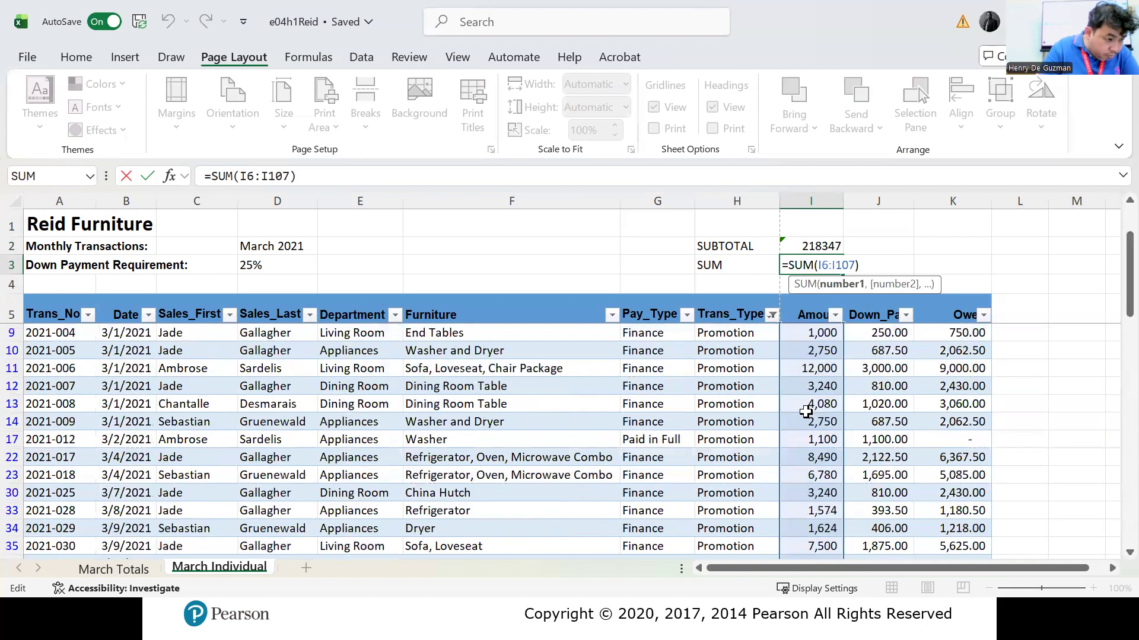
{"action": "key", "text": "ctrl+Return"}
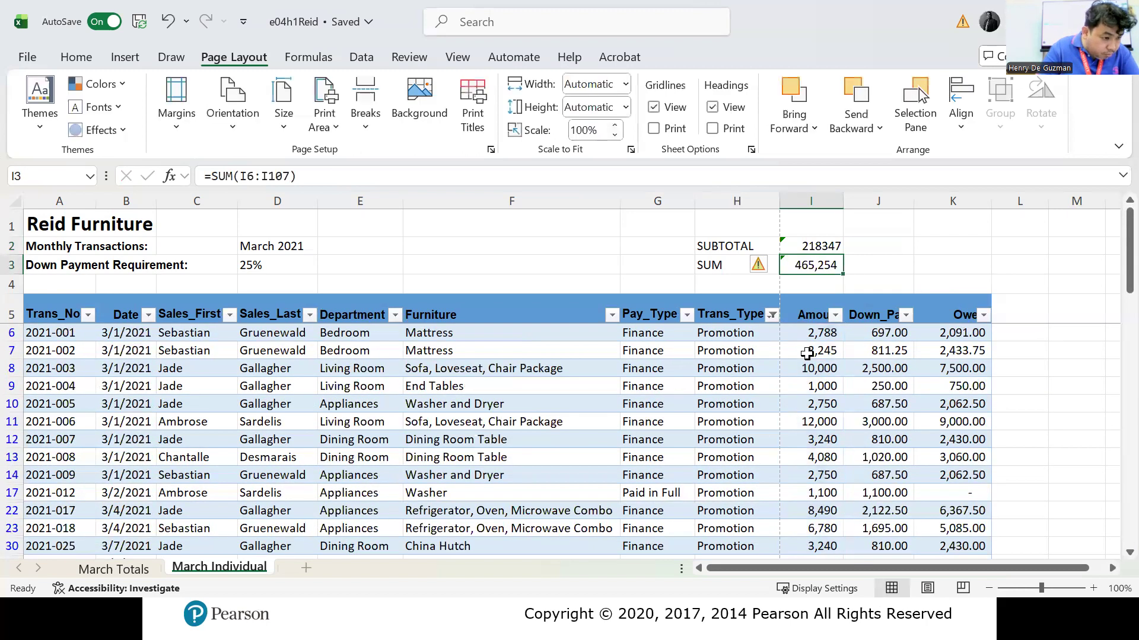
{"action": "left_click", "coordinate": [810, 244]}
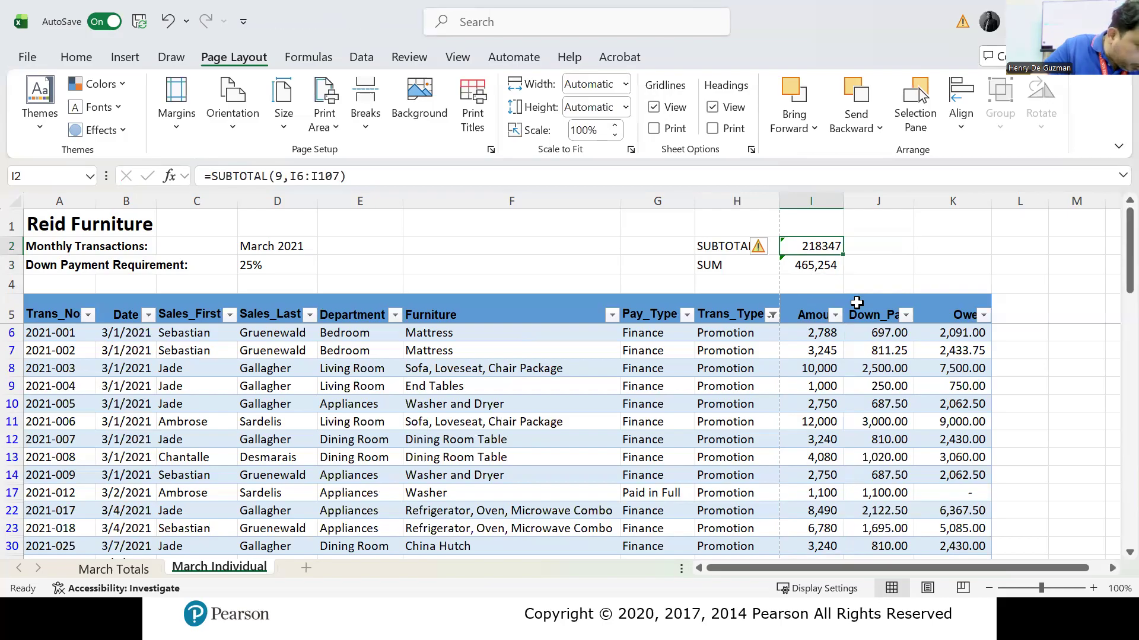
{"action": "left_click", "coordinate": [810, 267]}
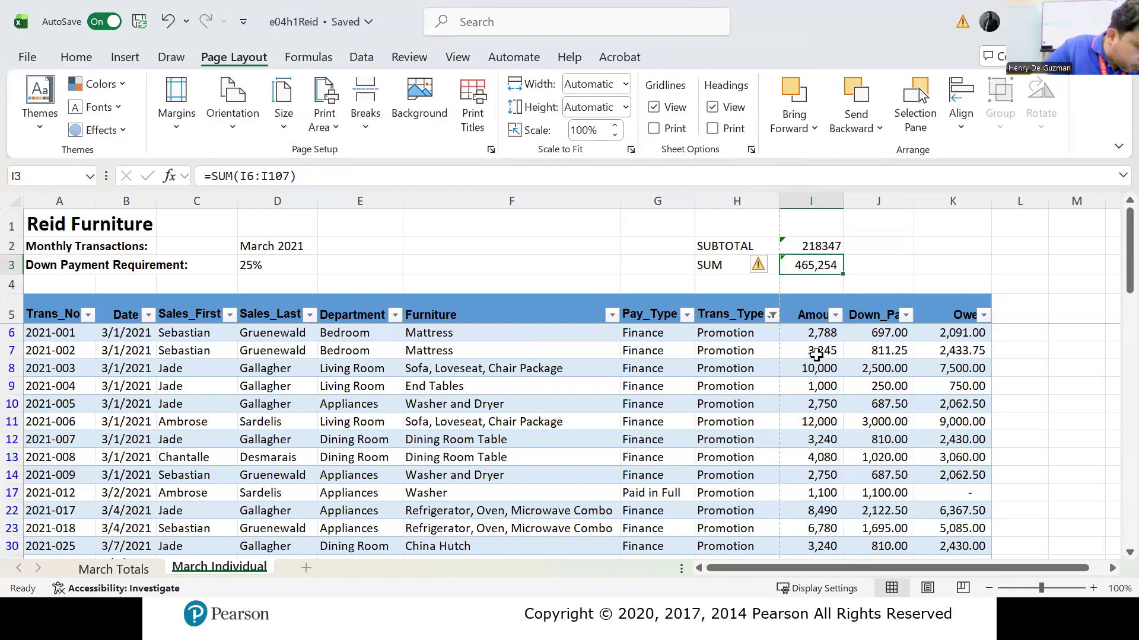
Step: Apply AutoSum to the filtered Amount cells from I6 down to I110 to add a total below the table
{"action": "left_click", "coordinate": [809, 334]}
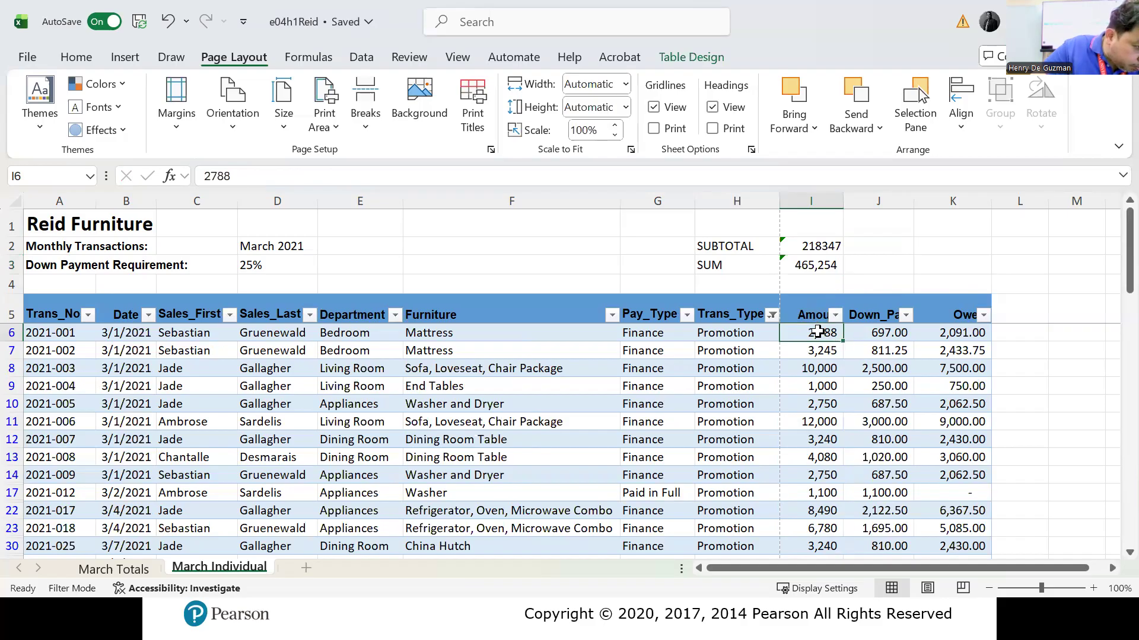
{"action": "left_click_drag", "start_coordinate": [818, 332], "coordinate": [819, 537]}
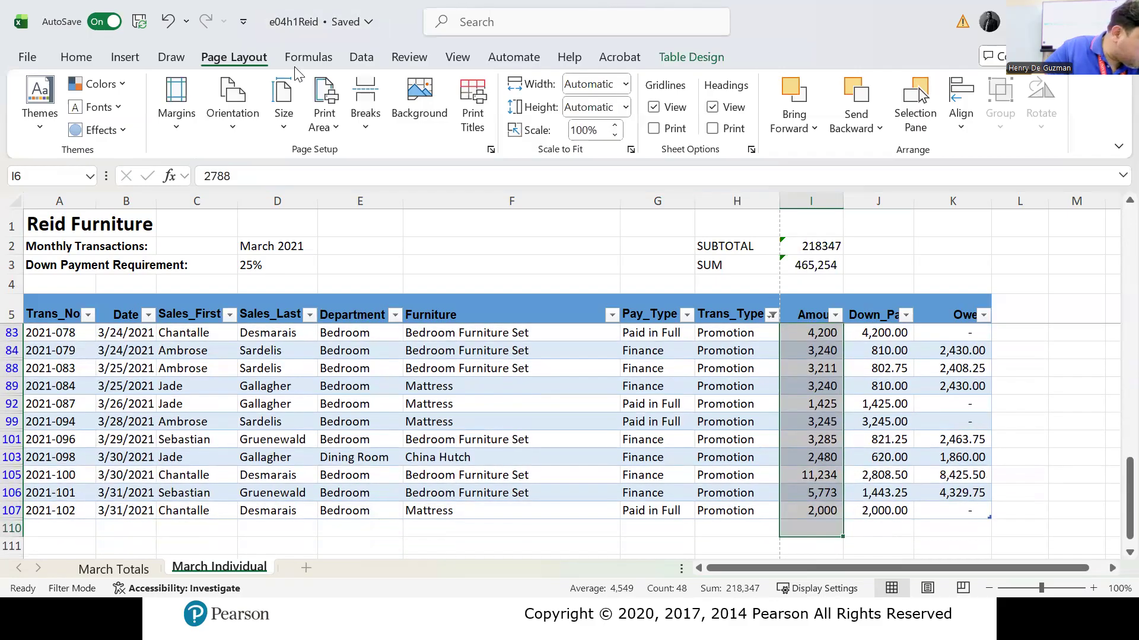
{"action": "left_click", "coordinate": [307, 56]}
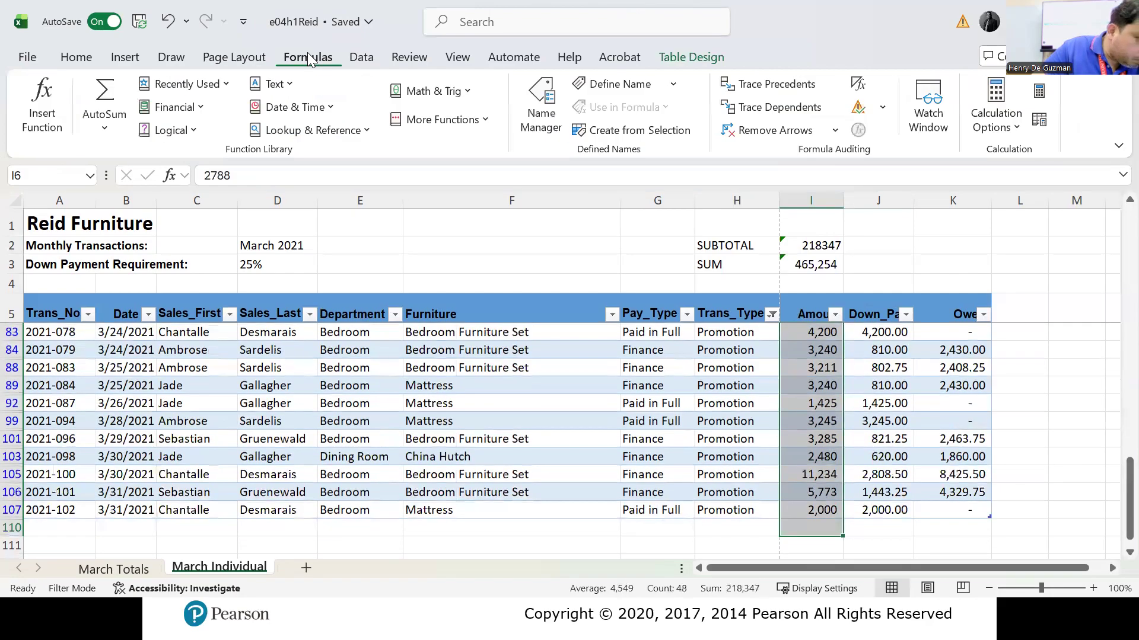
{"action": "left_click", "coordinate": [104, 98]}
{"action": "left_click", "coordinate": [875, 439]}
Step: Inspect the Amount total's formula in cell I110 and compare it with the SUM formula in cell I3
{"action": "scroll", "coordinate": [873, 441], "scroll_direction": "down", "scroll_amount": 7}
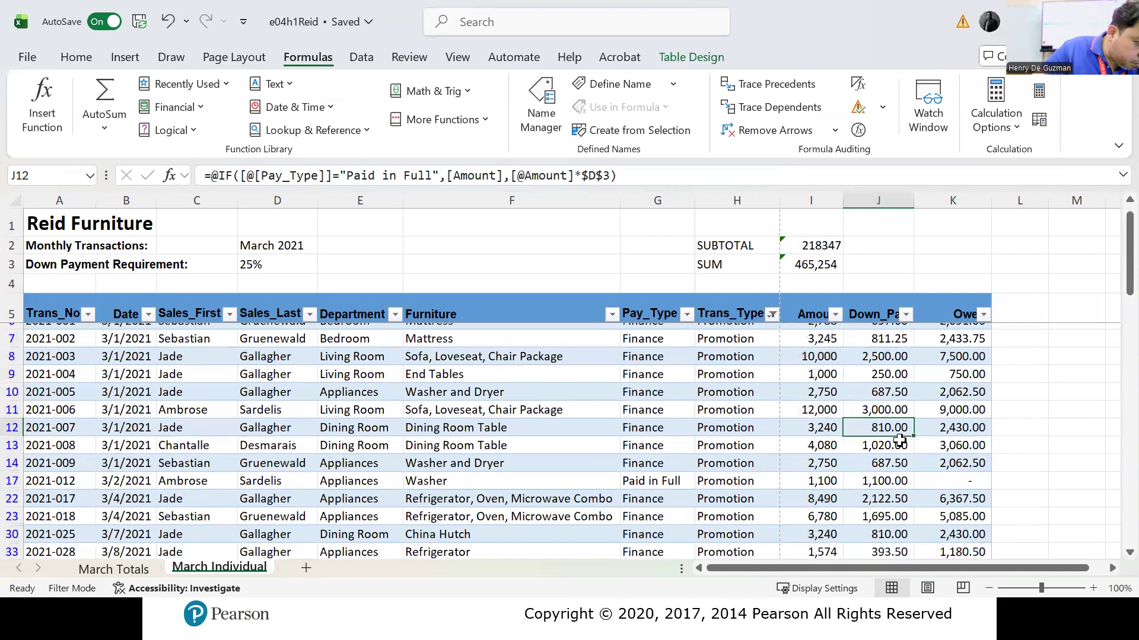
{"action": "scroll", "coordinate": [872, 442], "scroll_direction": "down", "scroll_amount": 8}
{"action": "left_click", "coordinate": [808, 384]}
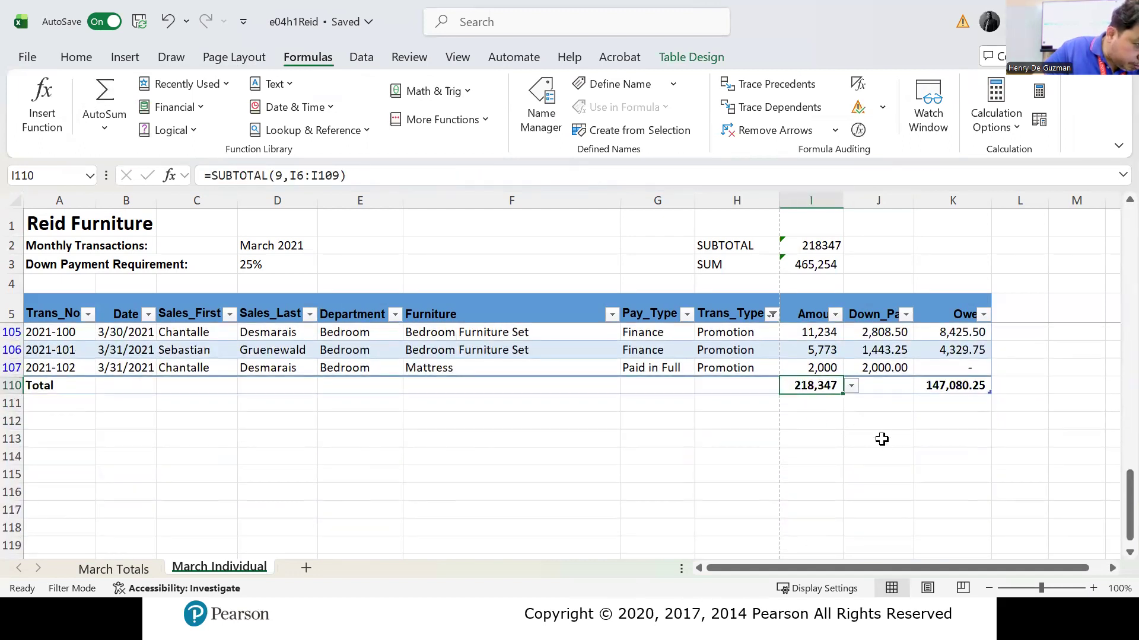
{"action": "left_click", "coordinate": [812, 264]}
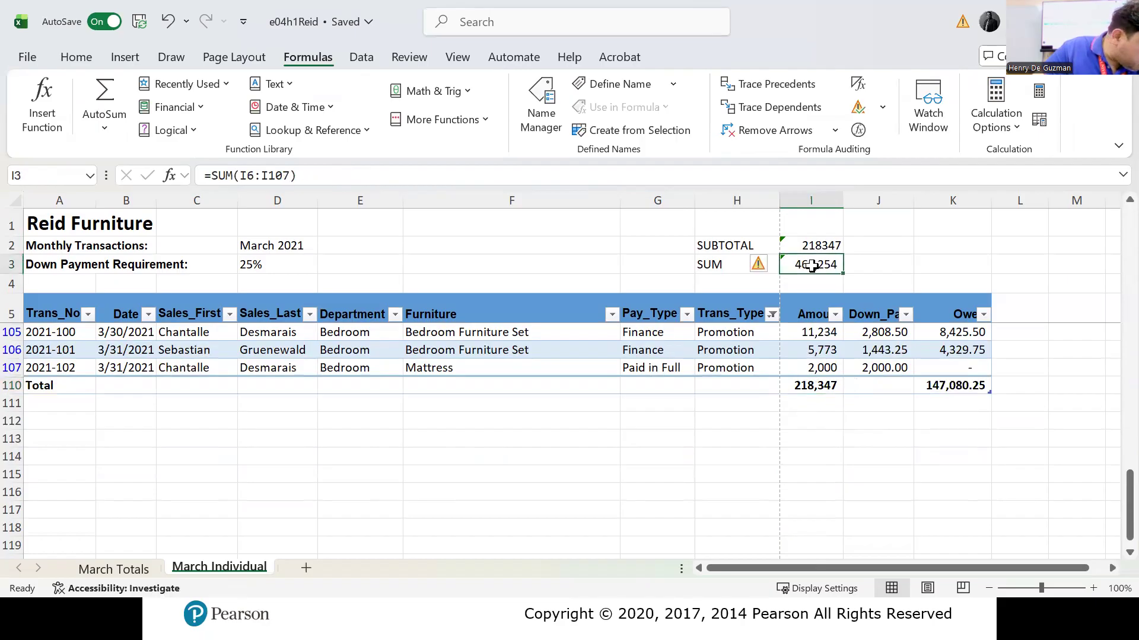
Step: Clear cell I3 and re-enter its formula as a SUM of the Amount range I6:I107
{"action": "key", "text": "Delete"}
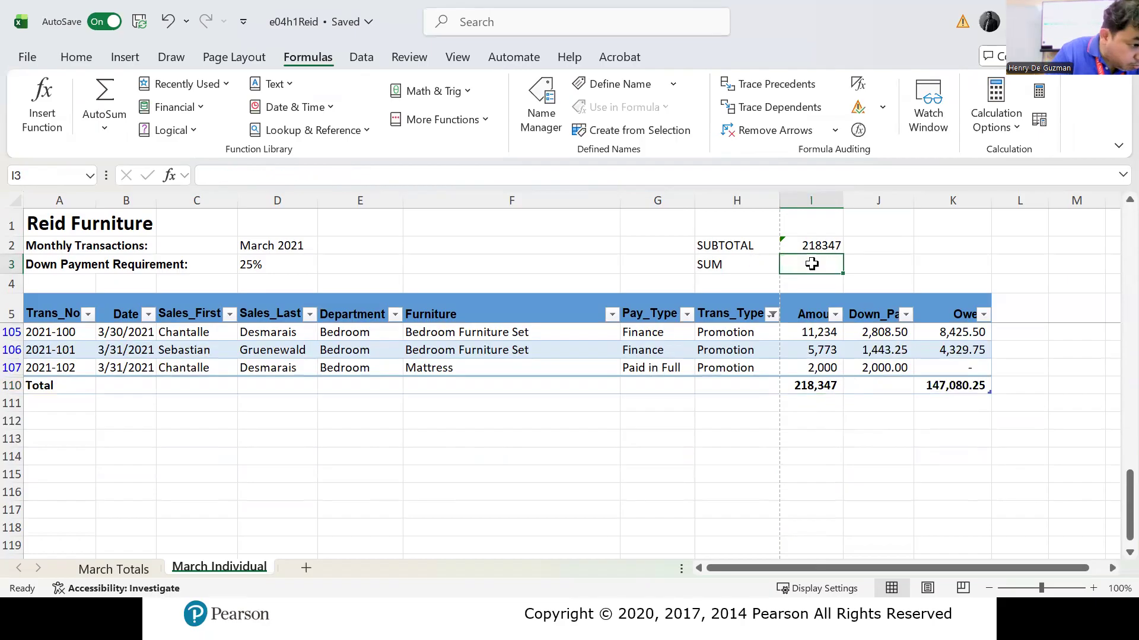
{"action": "type", "text": "="}
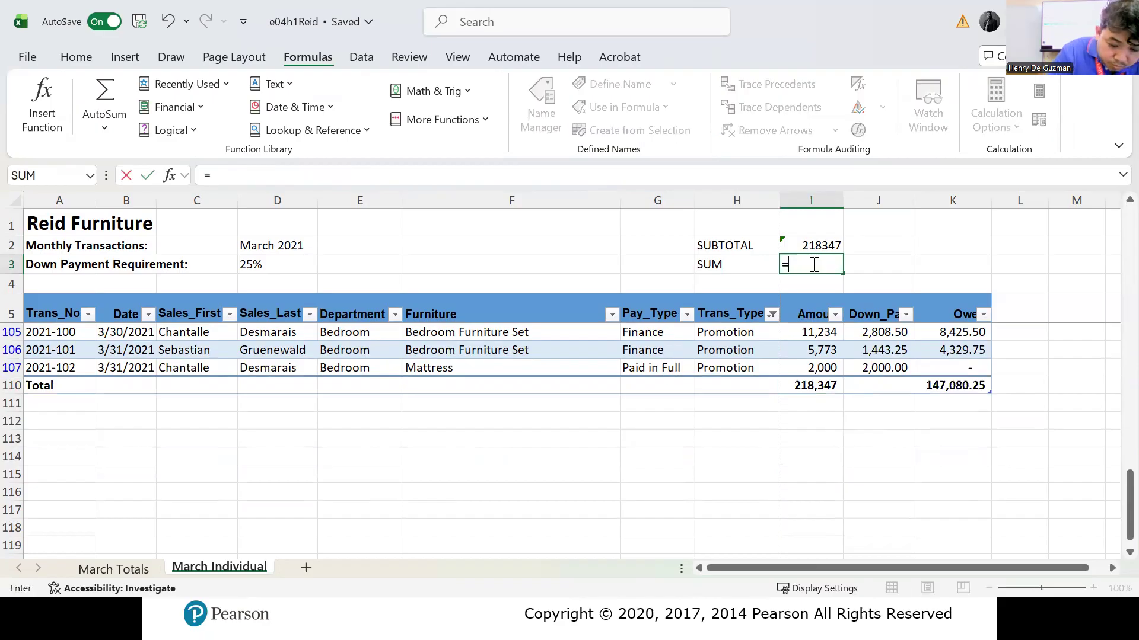
{"action": "type", "text": "sum("}
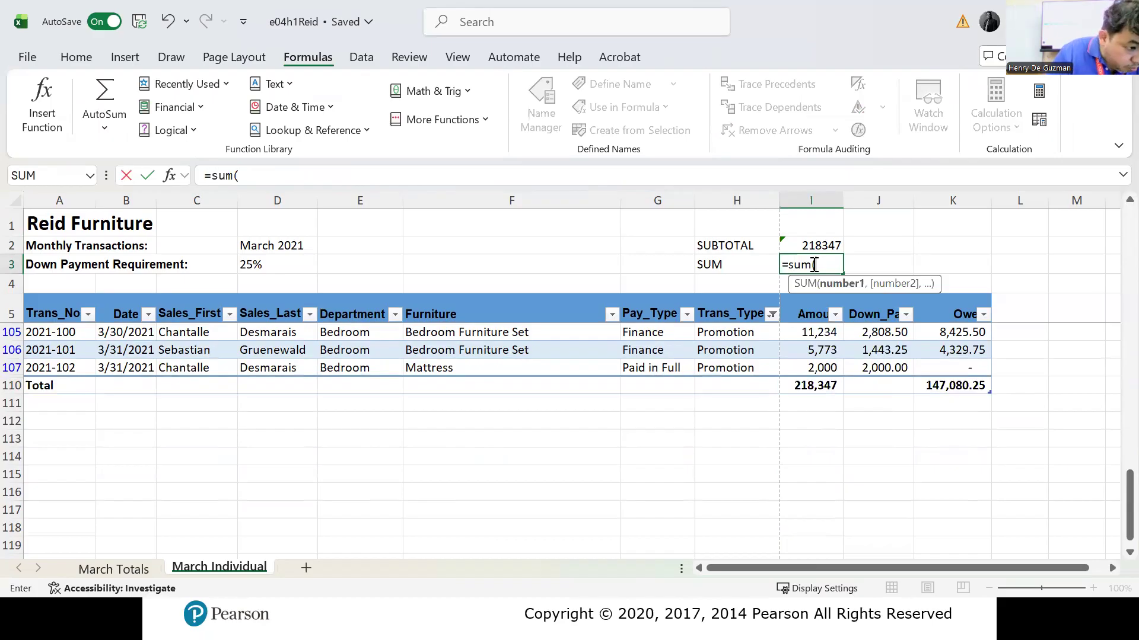
{"action": "scroll", "coordinate": [953, 415], "scroll_direction": "up", "scroll_amount": 10}
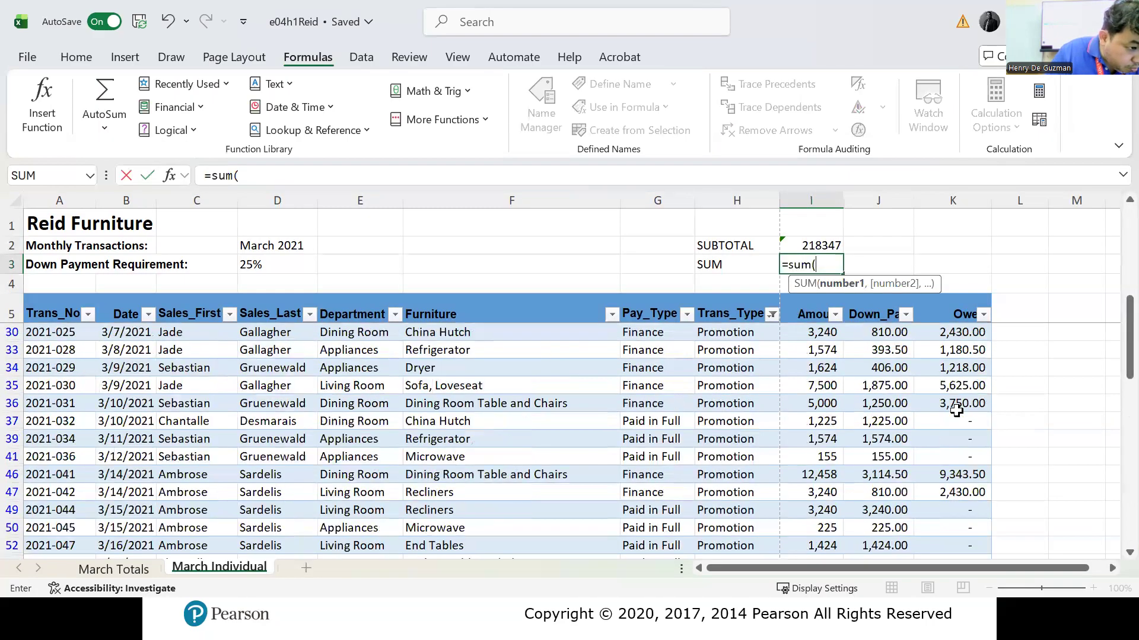
{"action": "left_click_drag", "start_coordinate": [811, 333], "coordinate": [828, 509]}
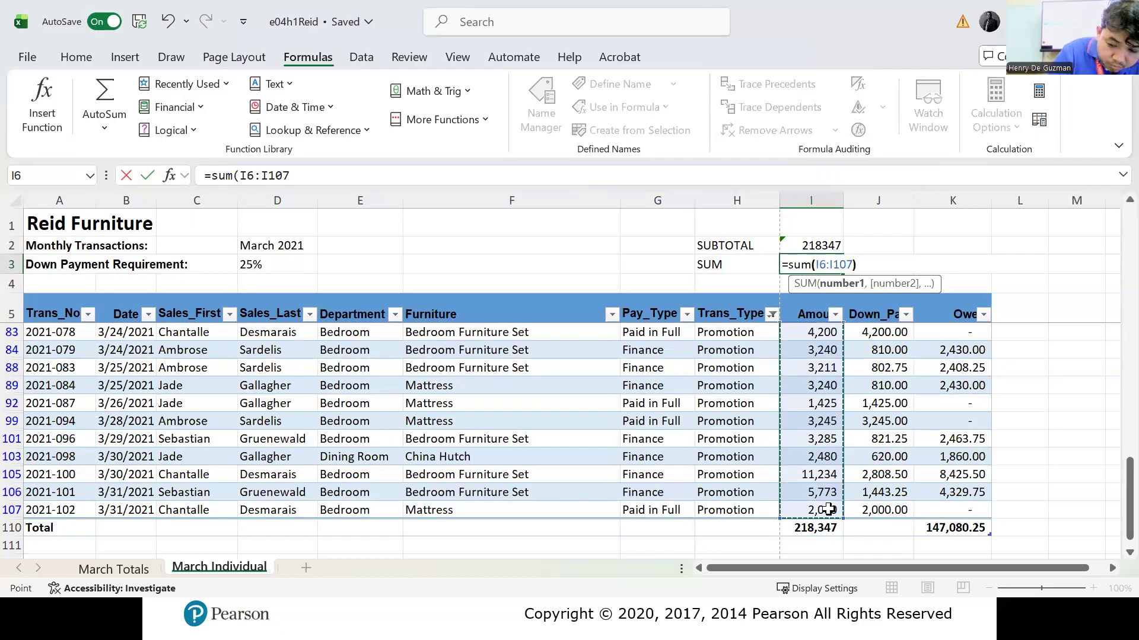
{"action": "key", "text": "Return"}
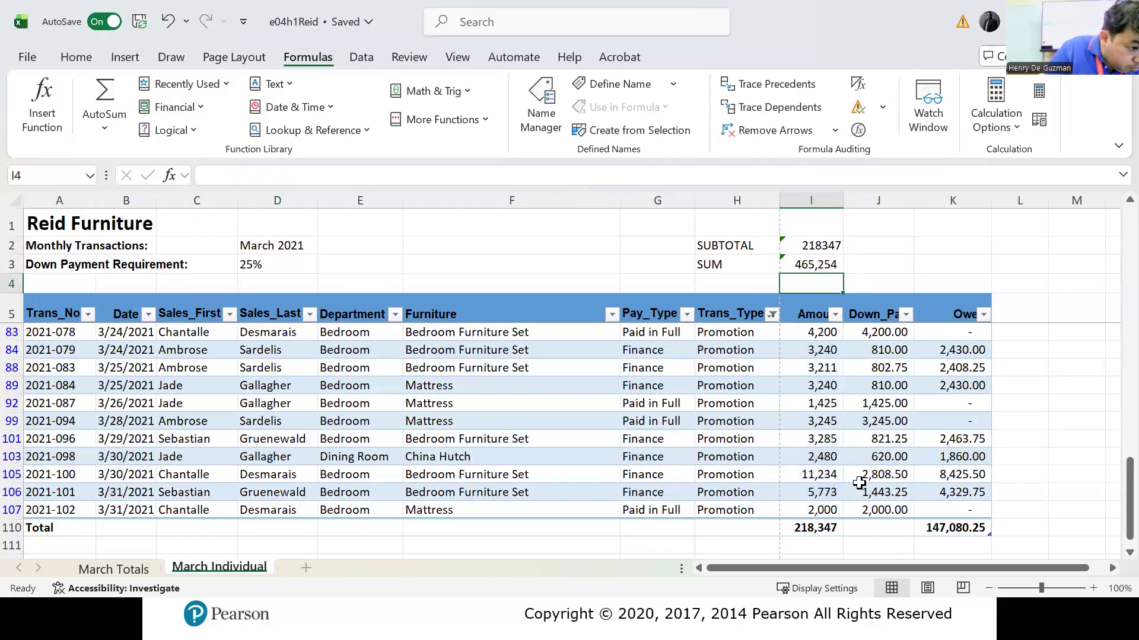
Step: Examine the filtered Amount rows from I6 to I107 against the range referenced by the SUM formula in I3
{"action": "left_click", "coordinate": [828, 437]}
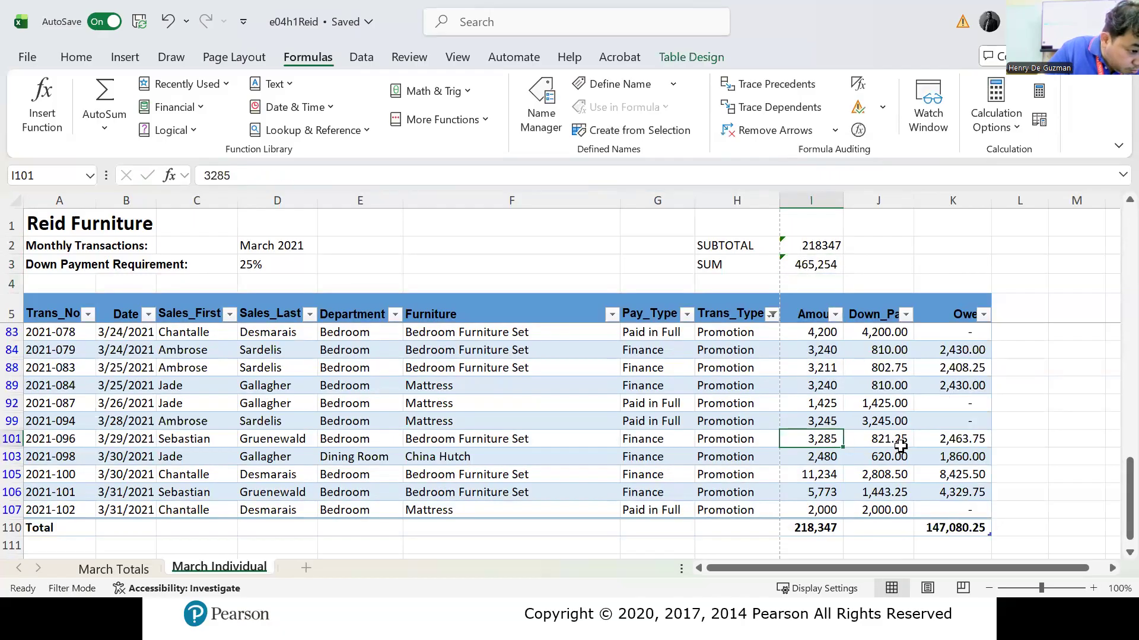
{"action": "scroll", "coordinate": [775, 424], "scroll_direction": "up", "scroll_amount": 3}
{"action": "scroll", "coordinate": [812, 437], "scroll_direction": "up", "scroll_amount": 2}
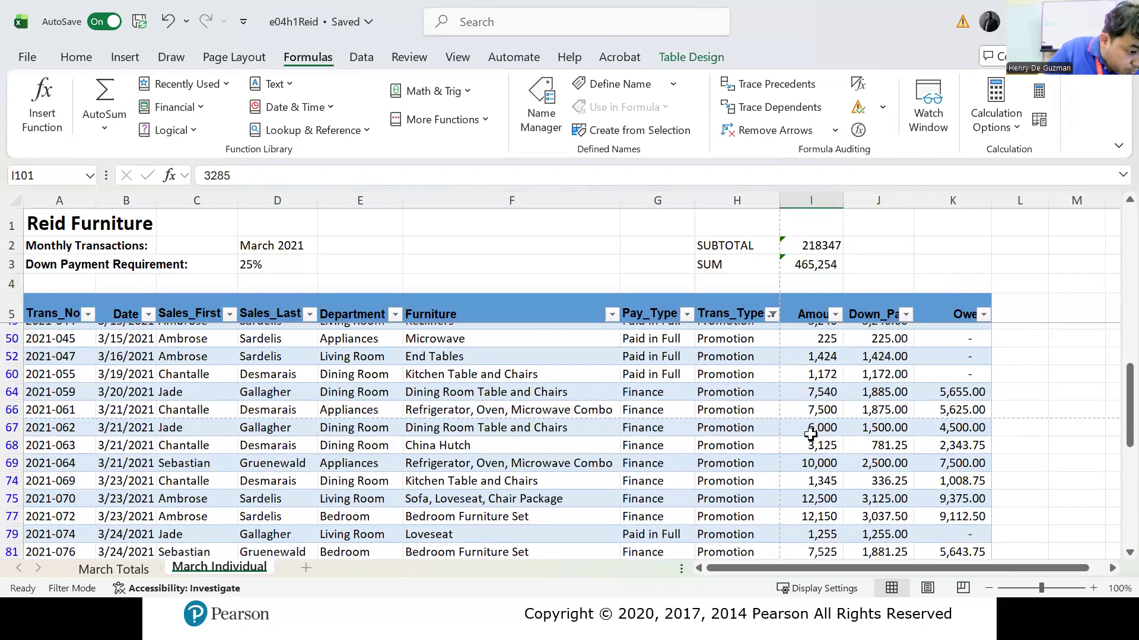
{"action": "scroll", "coordinate": [812, 437], "scroll_direction": "down", "scroll_amount": 8}
{"action": "scroll", "coordinate": [810, 435], "scroll_direction": "up", "scroll_amount": 2}
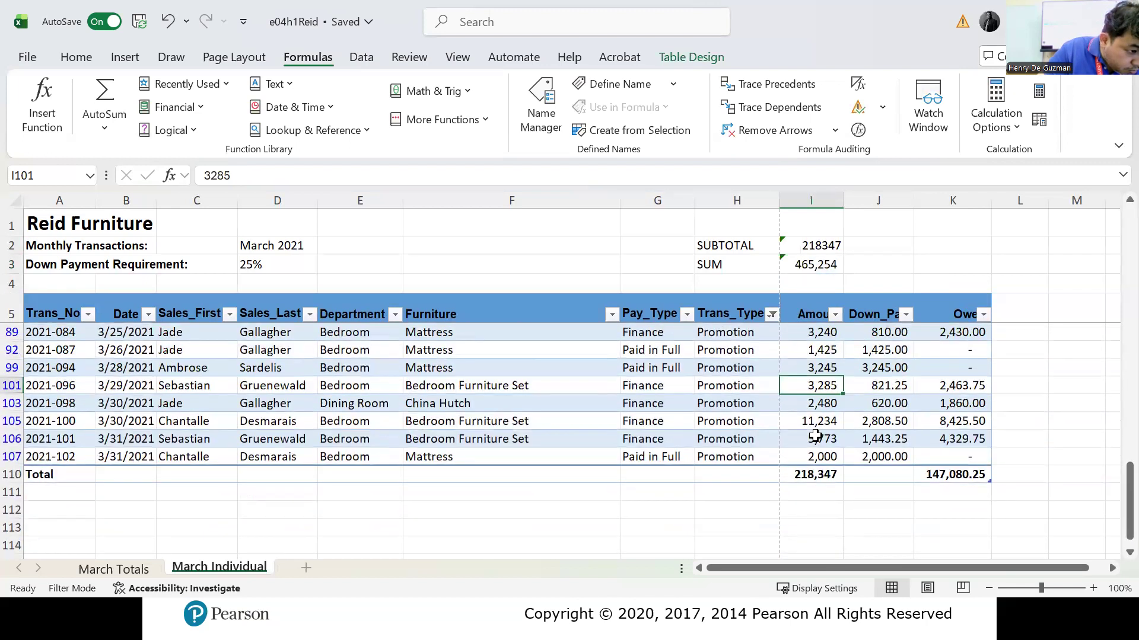
{"action": "scroll", "coordinate": [815, 437], "scroll_direction": "up", "scroll_amount": 5}
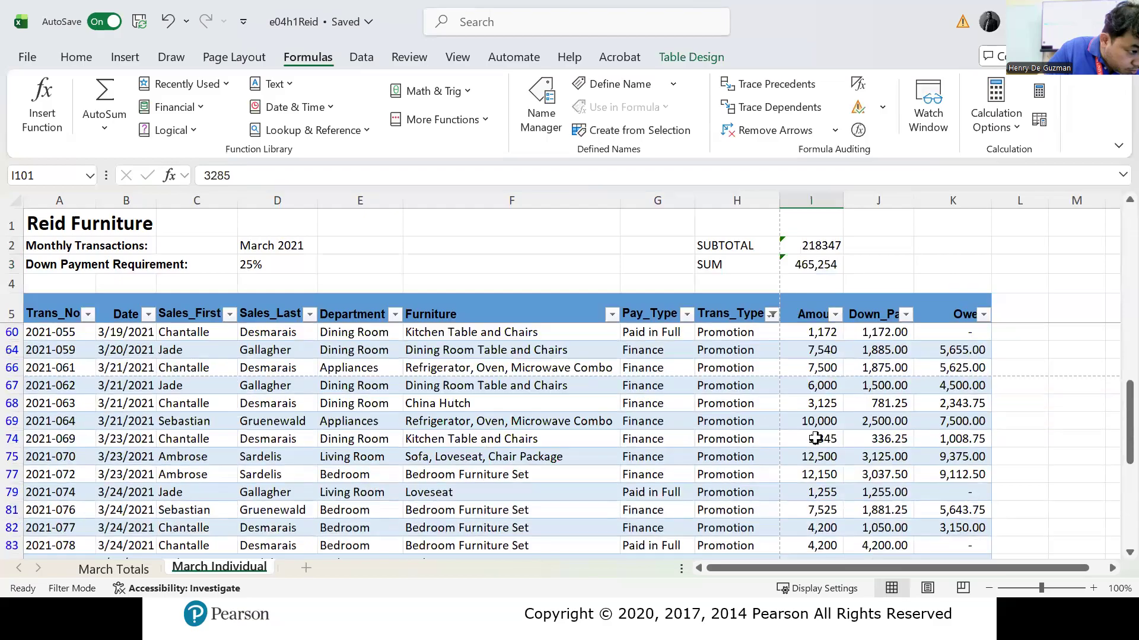
{"action": "scroll", "coordinate": [815, 439], "scroll_direction": "up", "scroll_amount": 5}
{"action": "left_click", "coordinate": [815, 331]}
{"action": "left_click", "coordinate": [819, 265]}
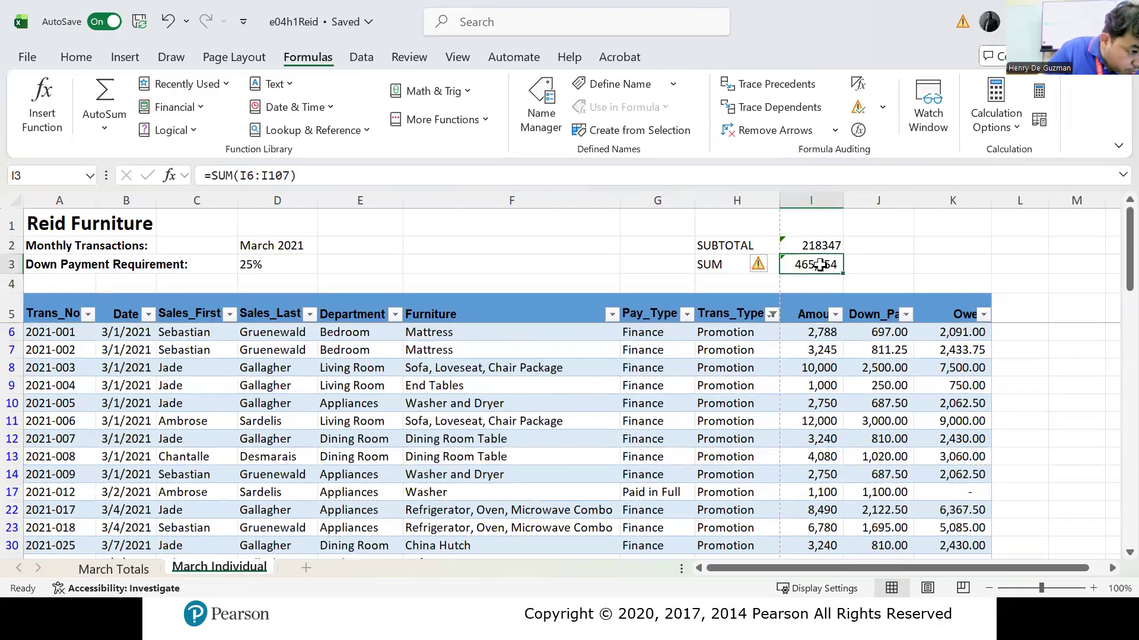
{"action": "left_click", "coordinate": [810, 409]}
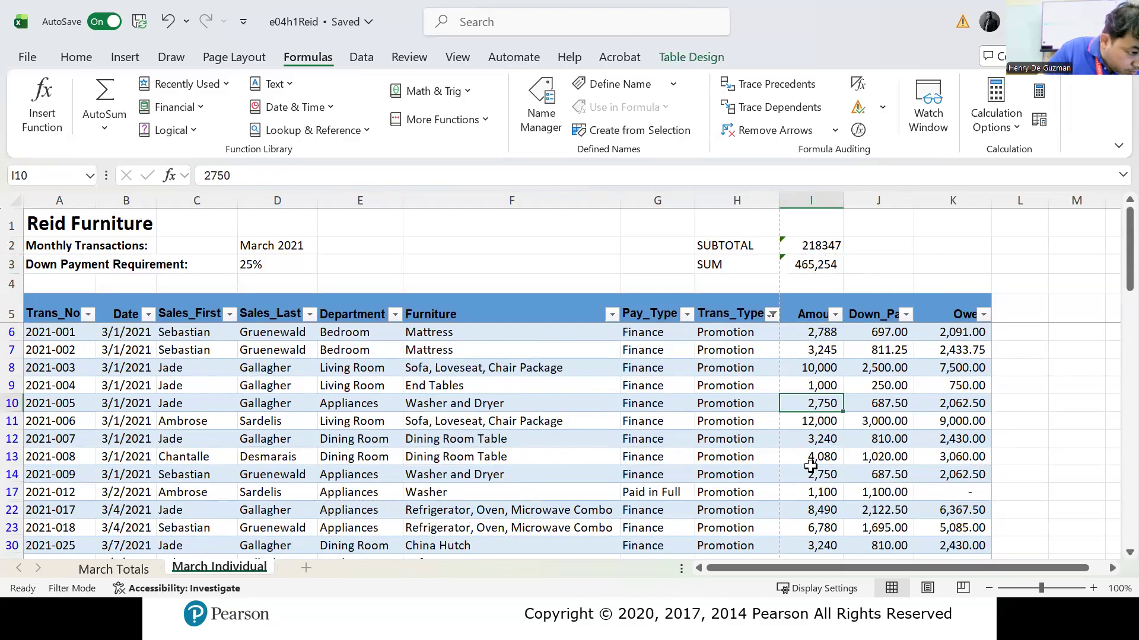
Step: Update the flagged SUM formula in I3 and SUBTOTAL formula in I2 to include the omitted adjacent cells, extending both ranges to I109
{"action": "left_click", "coordinate": [798, 264]}
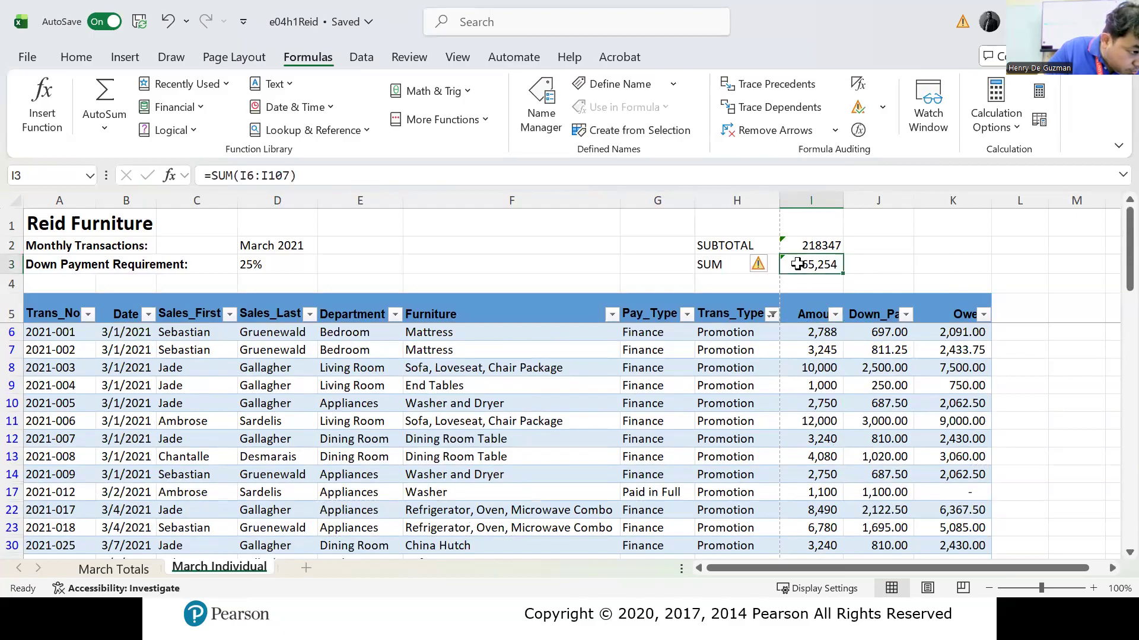
{"action": "left_click", "coordinate": [765, 267]}
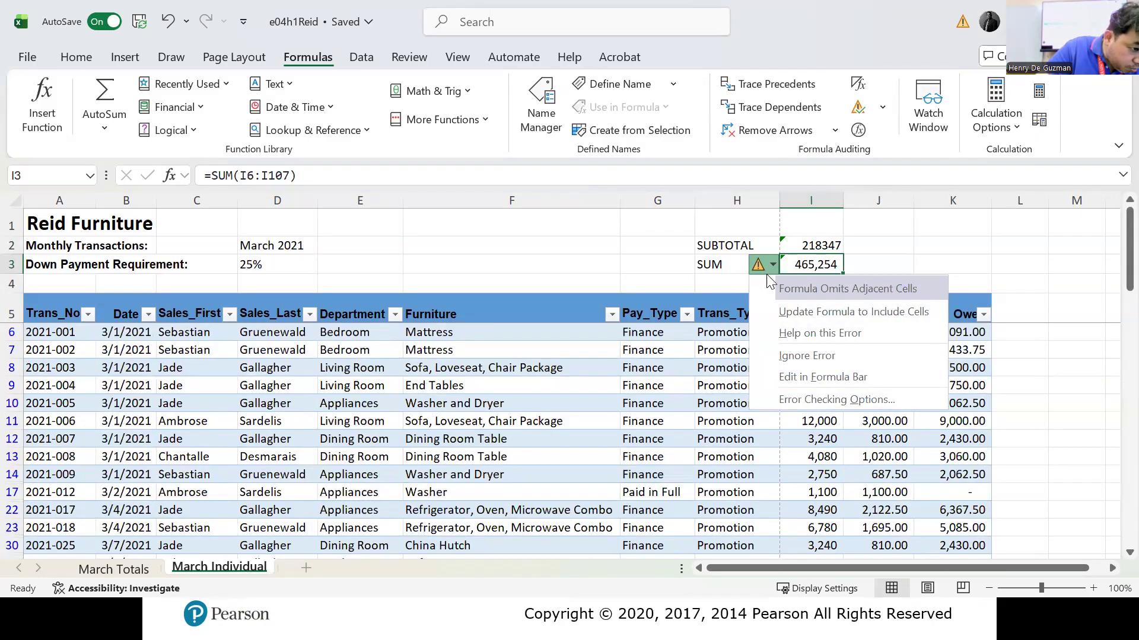
{"action": "left_click", "coordinate": [808, 315]}
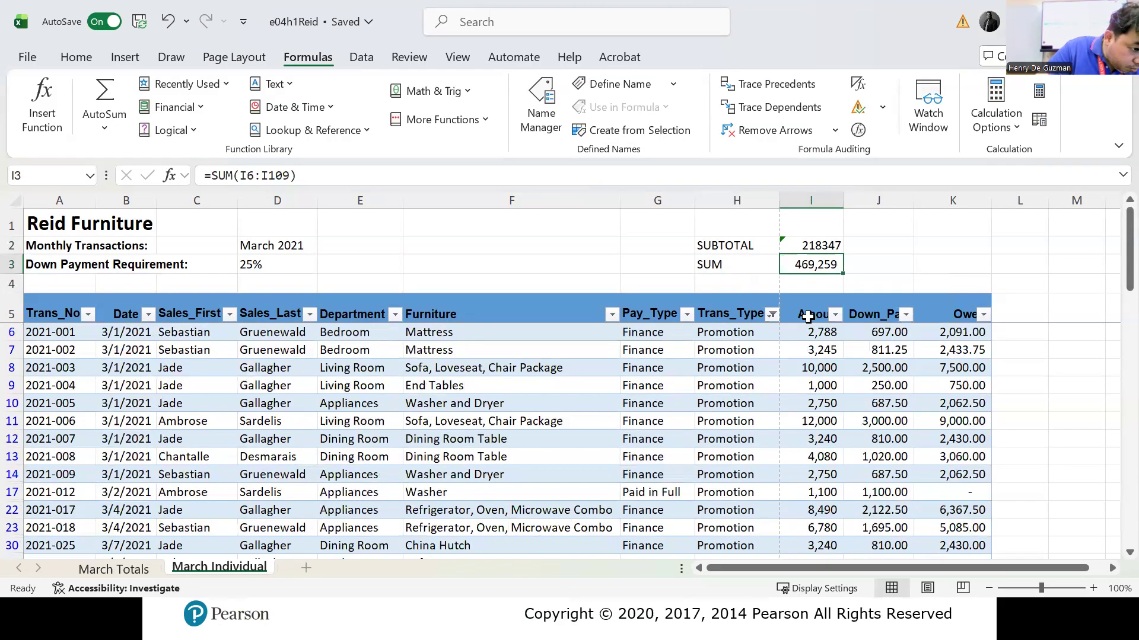
{"action": "left_click", "coordinate": [801, 243]}
{"action": "left_click", "coordinate": [762, 246]}
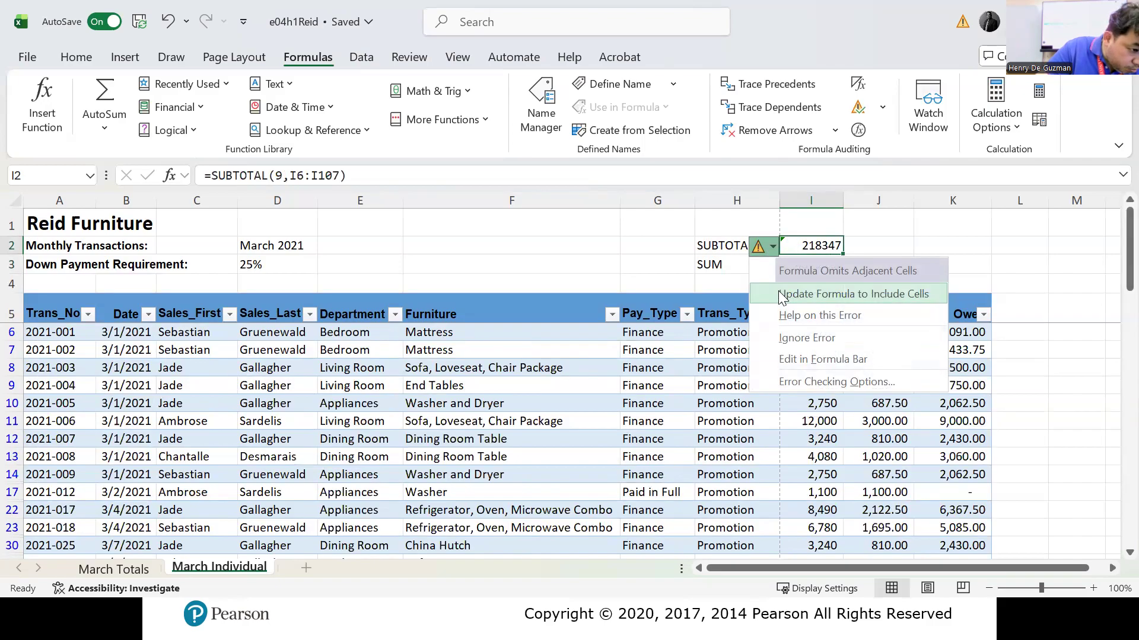
{"action": "left_click", "coordinate": [778, 291]}
Step: Compare the SUBTOTAL formula in I2 and the SUM formula in I3 with the Amount total's formula in I110
{"action": "left_click", "coordinate": [808, 261]}
{"action": "left_click", "coordinate": [869, 265]}
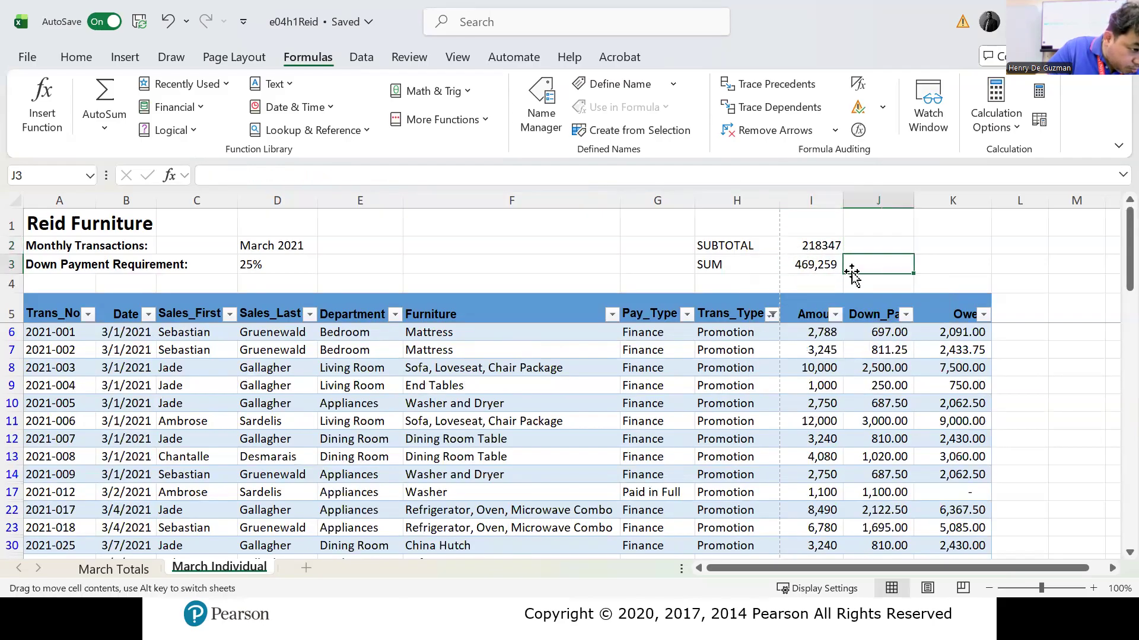
{"action": "left_click", "coordinate": [820, 248]}
{"action": "left_click", "coordinate": [813, 259]}
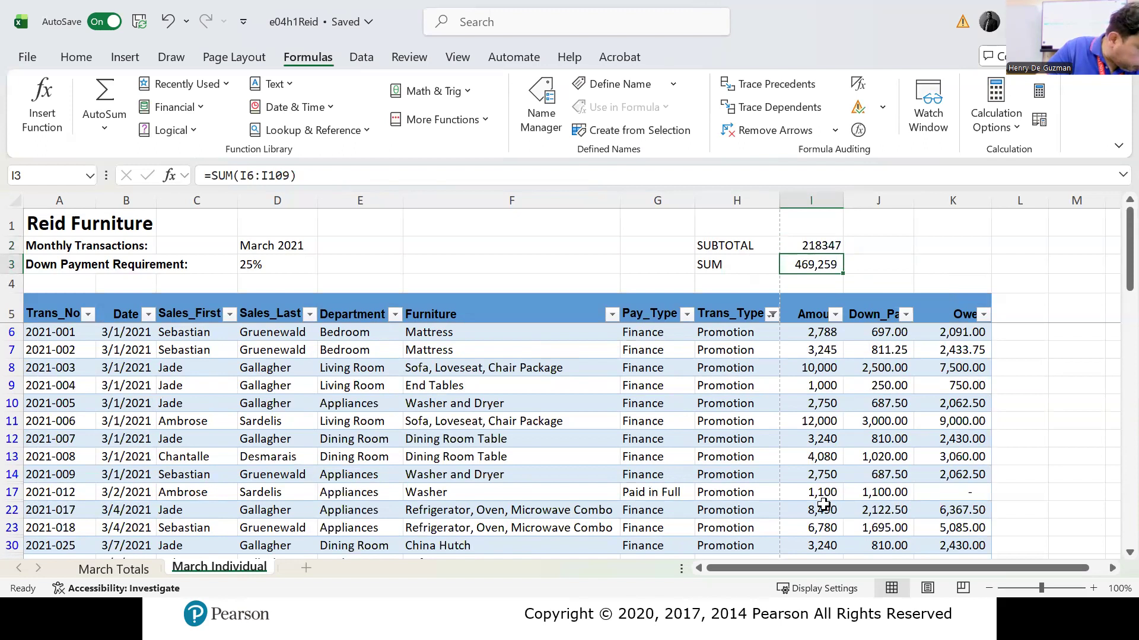
{"action": "scroll", "coordinate": [823, 504], "scroll_direction": "down", "scroll_amount": 15}
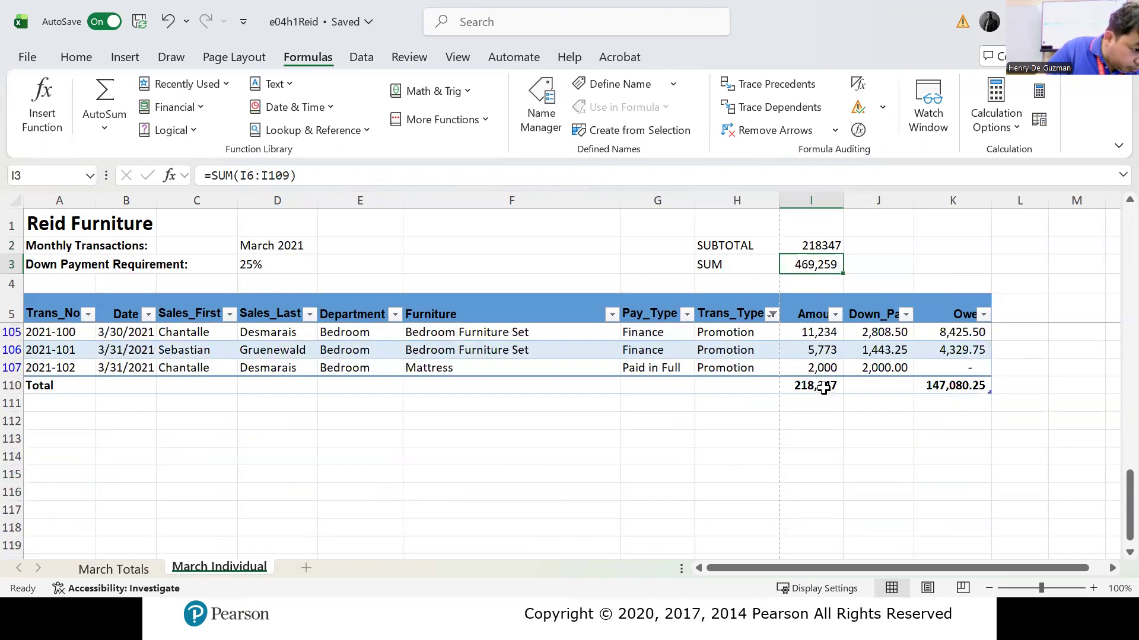
{"action": "left_click", "coordinate": [818, 387]}
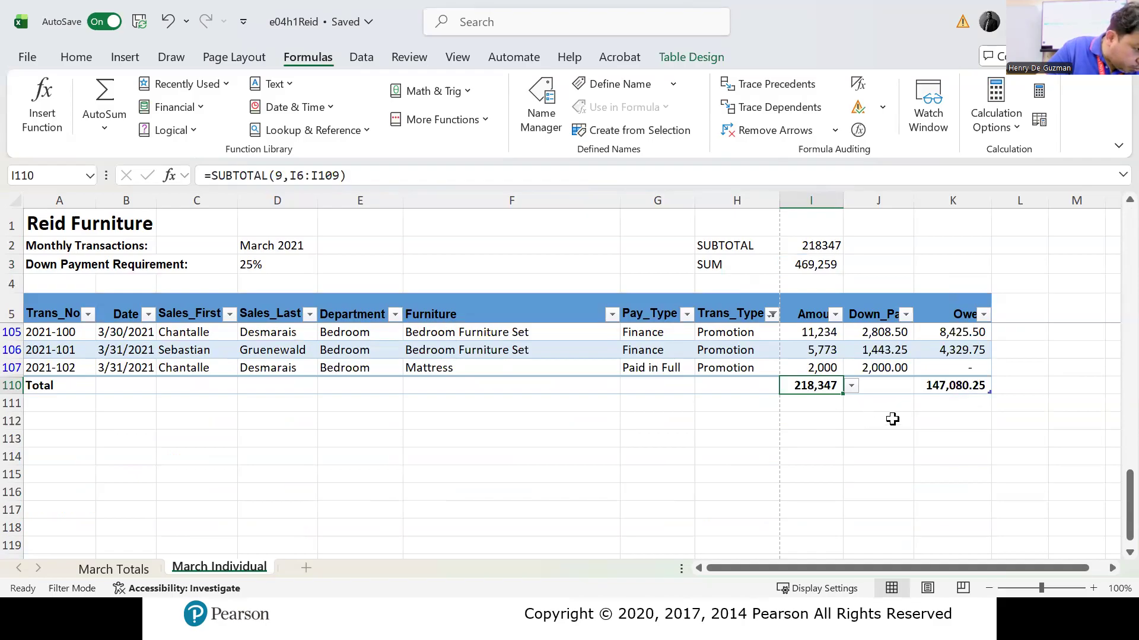
{"action": "scroll", "coordinate": [886, 422], "scroll_direction": "up", "scroll_amount": 1}
{"action": "scroll", "coordinate": [874, 433], "scroll_direction": "up", "scroll_amount": 2}
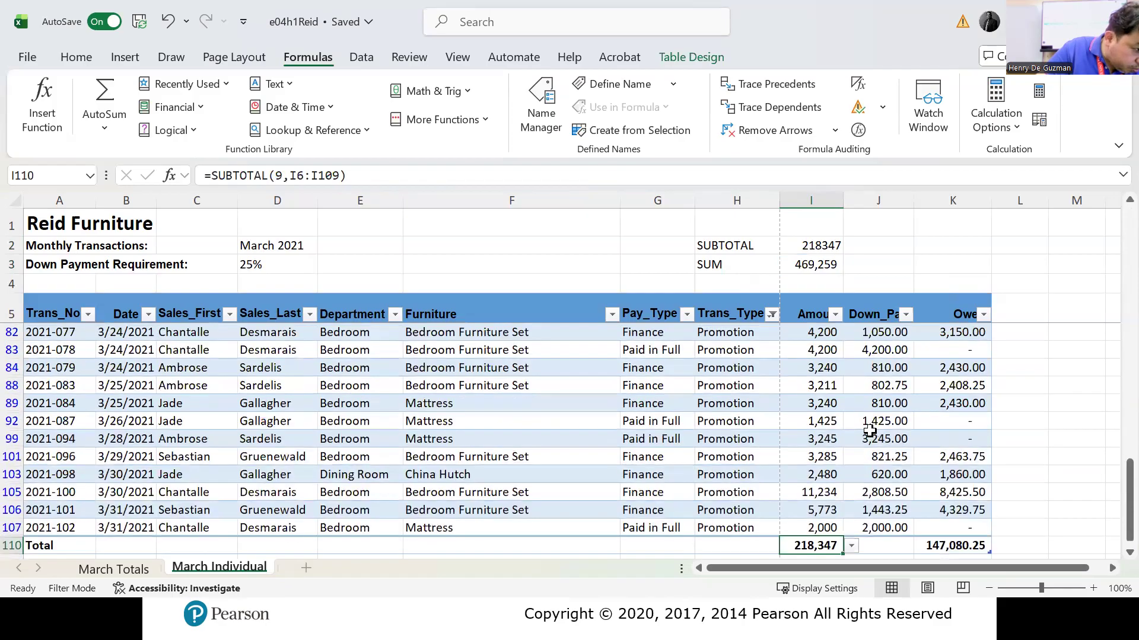
{"action": "scroll", "coordinate": [869, 430], "scroll_direction": "down", "scroll_amount": 1}
{"action": "scroll", "coordinate": [869, 430], "scroll_direction": "down", "scroll_amount": 2}
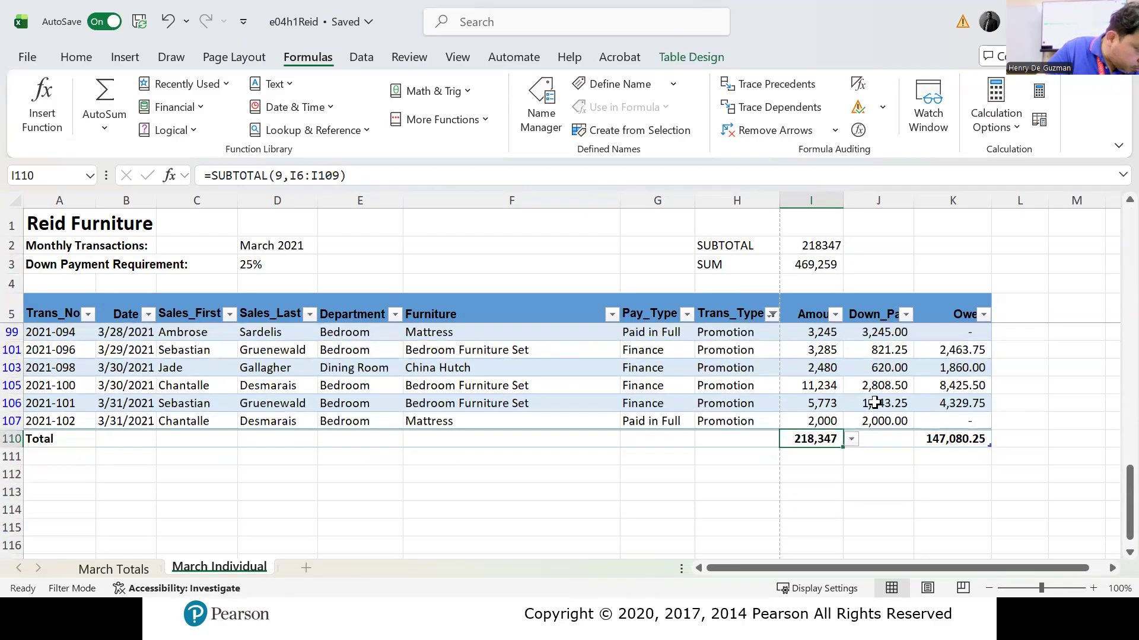
{"action": "scroll", "coordinate": [798, 397], "scroll_direction": "up", "scroll_amount": 10}
{"action": "left_click", "coordinate": [807, 250]}
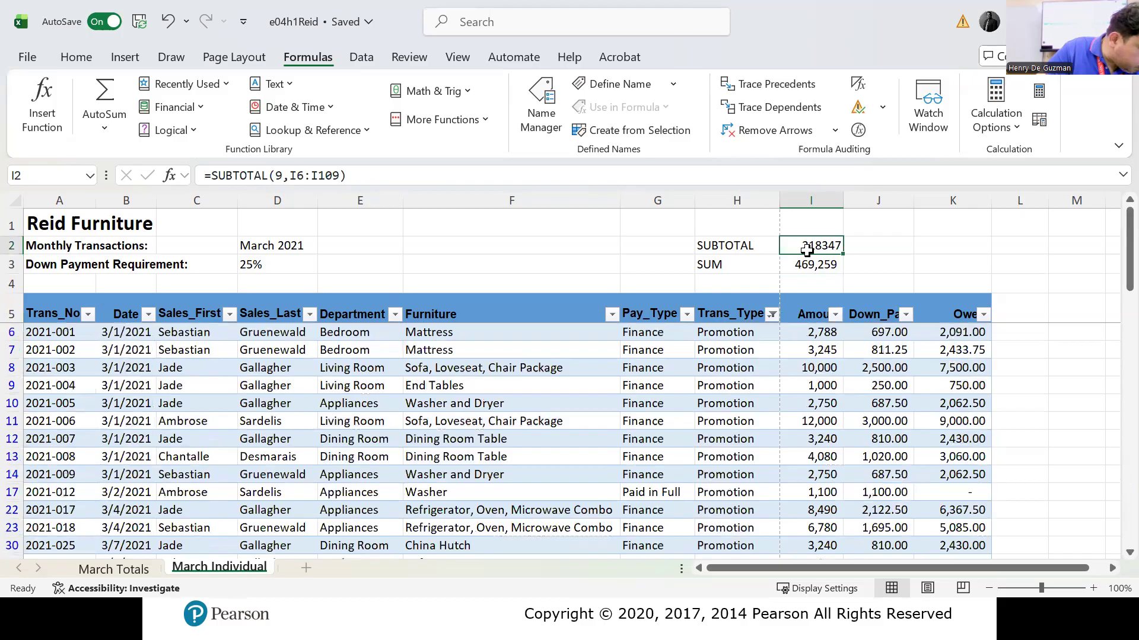
{"action": "left_click", "coordinate": [808, 261]}
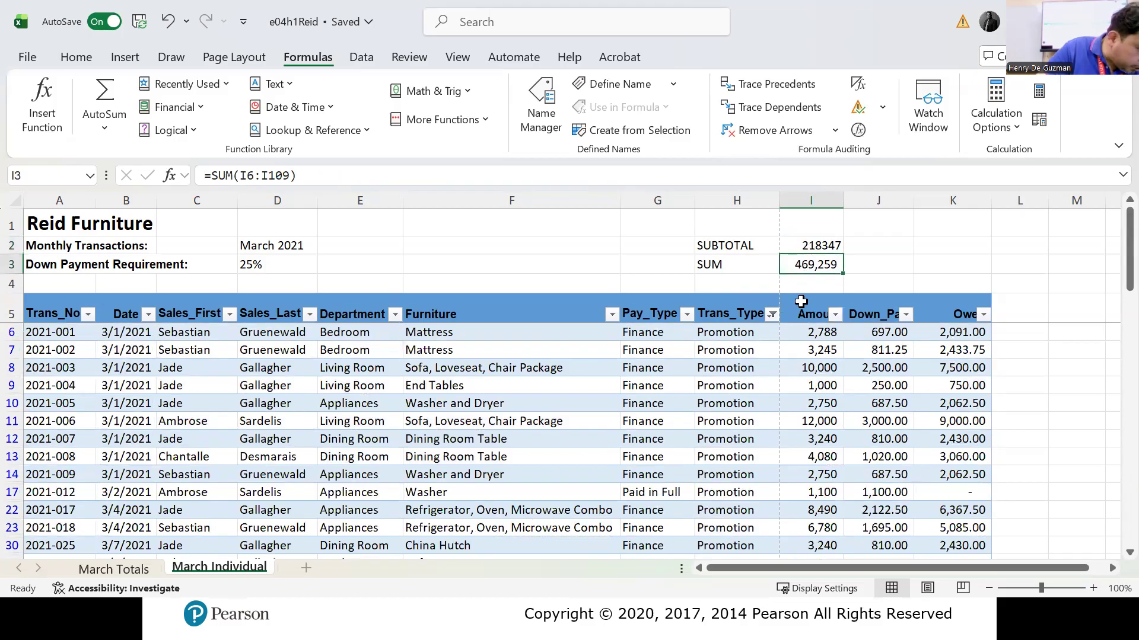
{"action": "scroll", "coordinate": [869, 445], "scroll_direction": "down", "scroll_amount": 3}
{"action": "scroll", "coordinate": [826, 437], "scroll_direction": "up", "scroll_amount": 3}
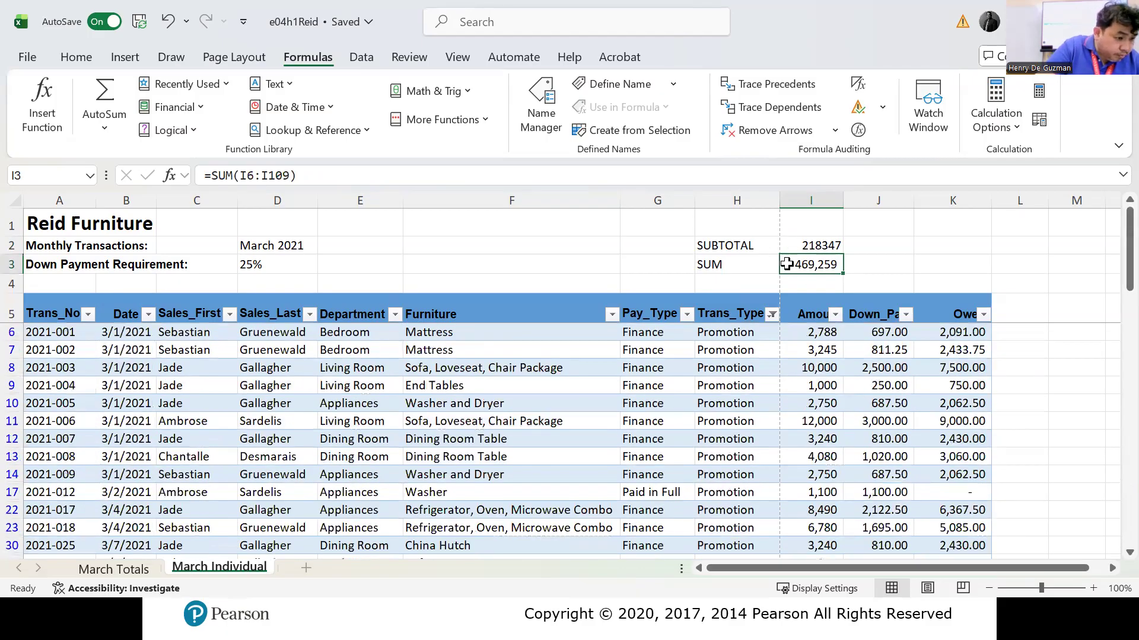
Step: Replace the Amount total's formula in I110 with =SUM(I6:I107) and compare it with the SUBTOTAL formula in I2
{"action": "scroll", "coordinate": [871, 460], "scroll_direction": "down", "scroll_amount": 15}
{"action": "scroll", "coordinate": [854, 461], "scroll_direction": "up", "scroll_amount": 2}
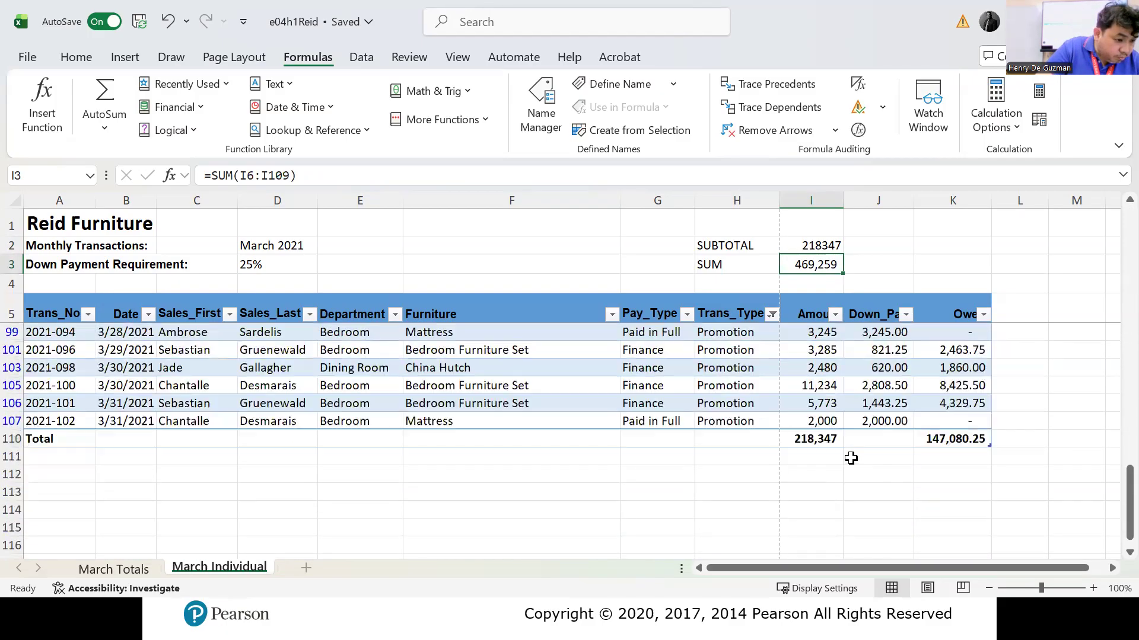
{"action": "left_click", "coordinate": [816, 439]}
{"action": "double_click", "coordinate": [815, 439]}
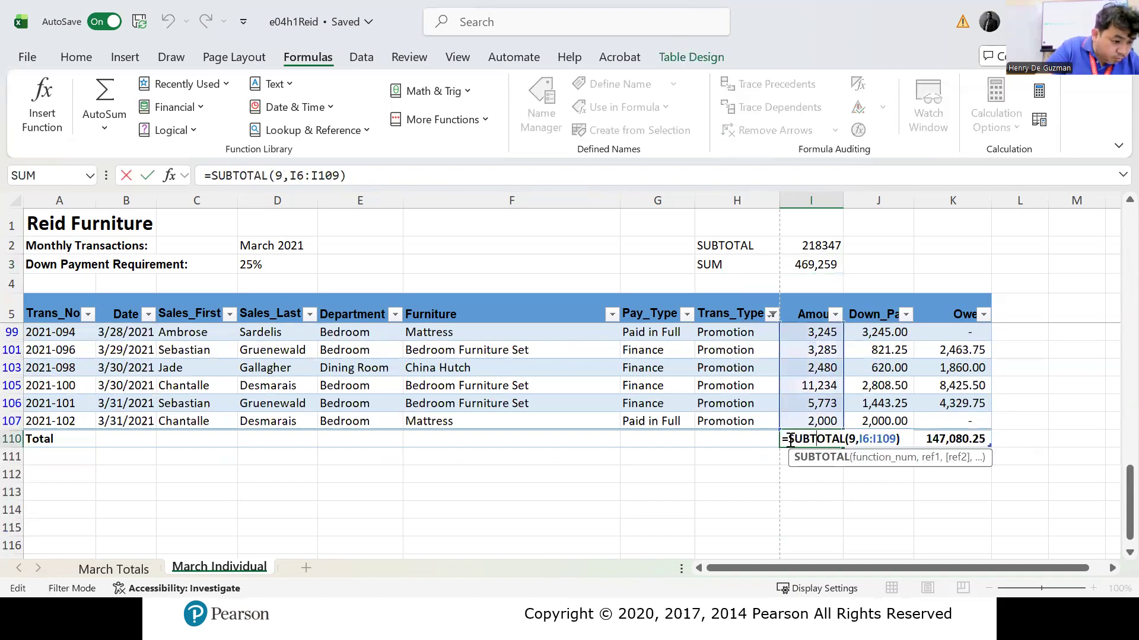
{"action": "left_click_drag", "start_coordinate": [793, 439], "coordinate": [900, 438]}
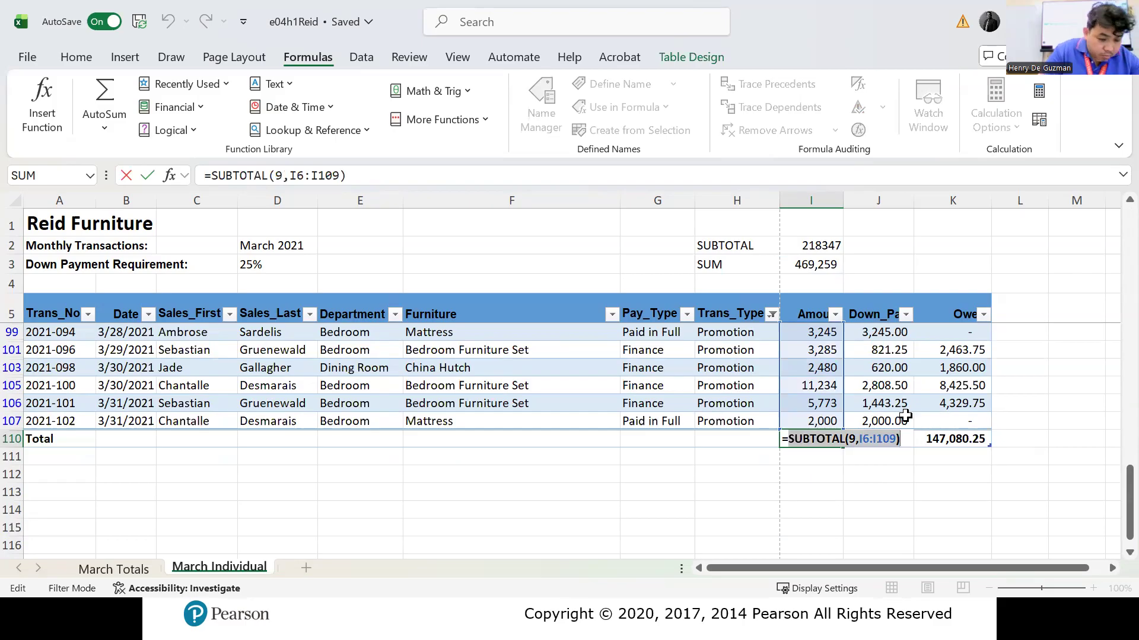
{"action": "type", "text": "SUM"}
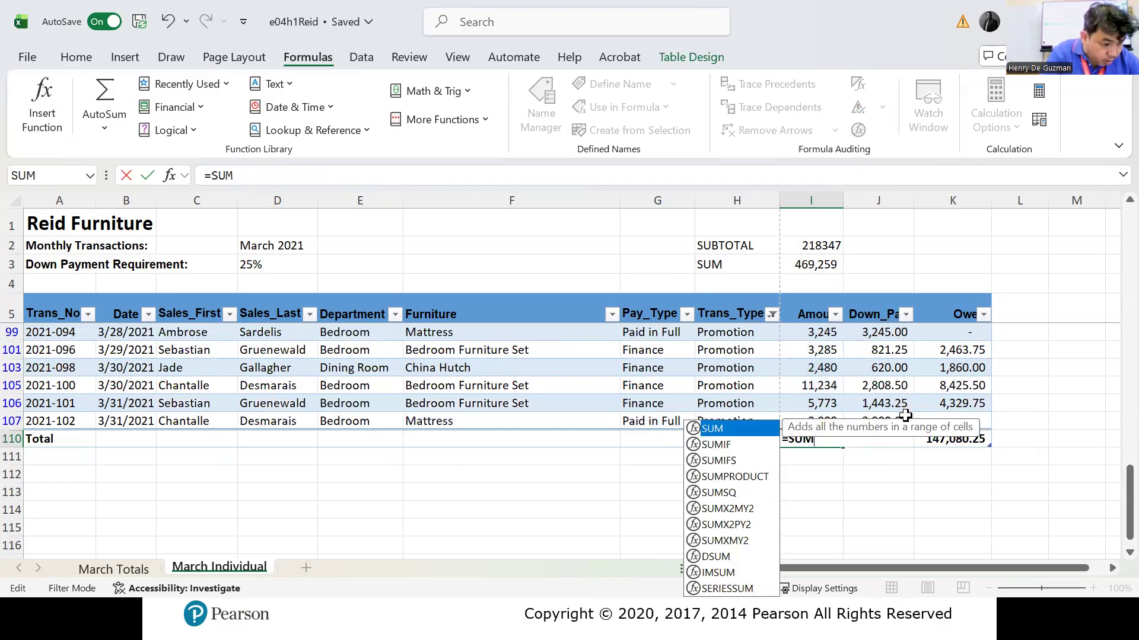
{"action": "type", "text": "("}
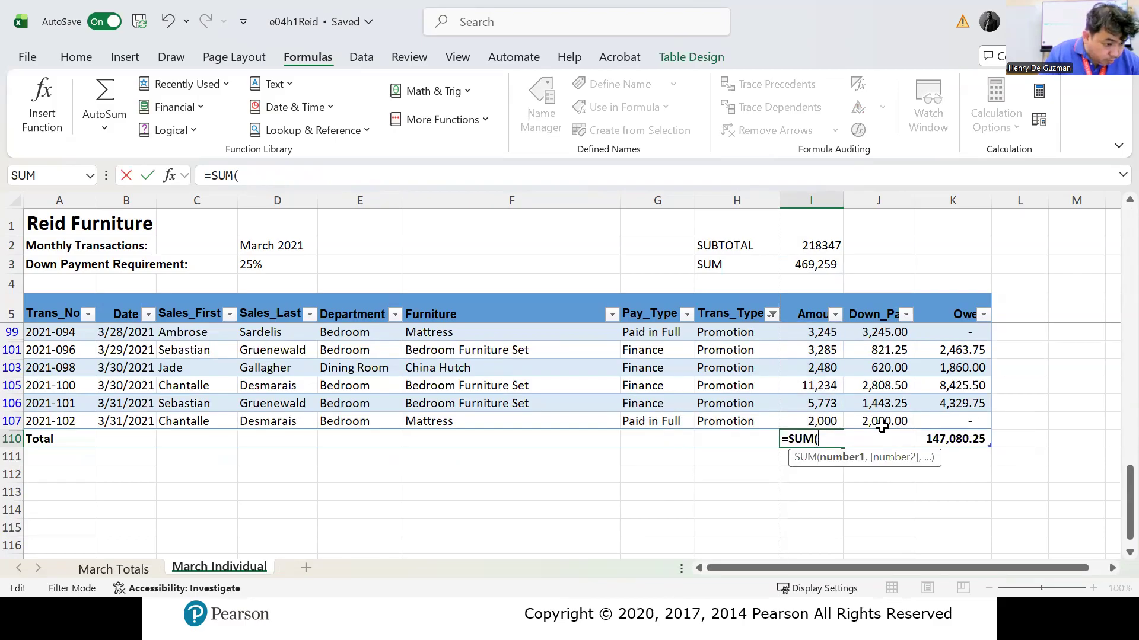
{"action": "scroll", "coordinate": [800, 405], "scroll_direction": "up", "scroll_amount": 3}
{"action": "scroll", "coordinate": [800, 405], "scroll_direction": "up", "scroll_amount": 5}
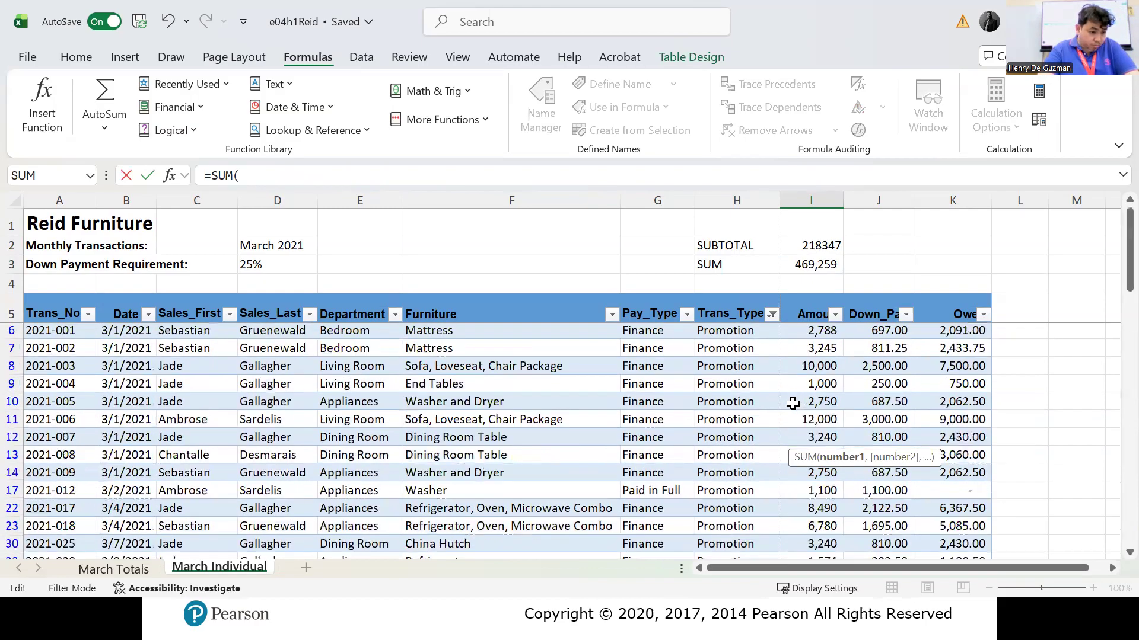
{"action": "left_click_drag", "start_coordinate": [808, 325], "coordinate": [809, 495]}
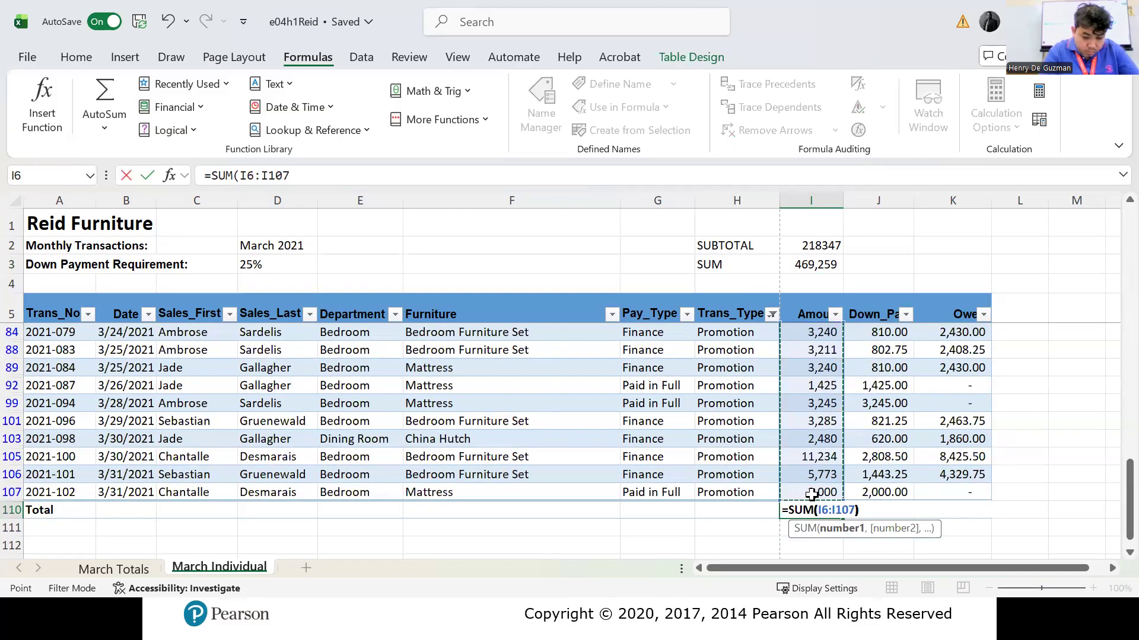
{"action": "type", "text": ")"}
{"action": "key", "text": "Return"}
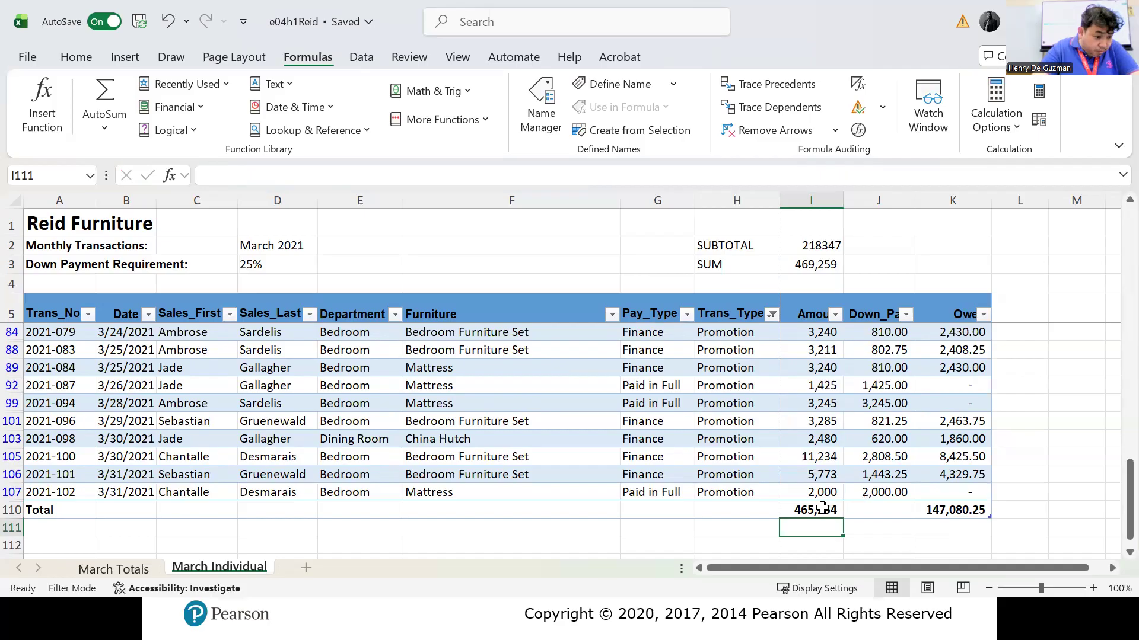
{"action": "left_click", "coordinate": [822, 509]}
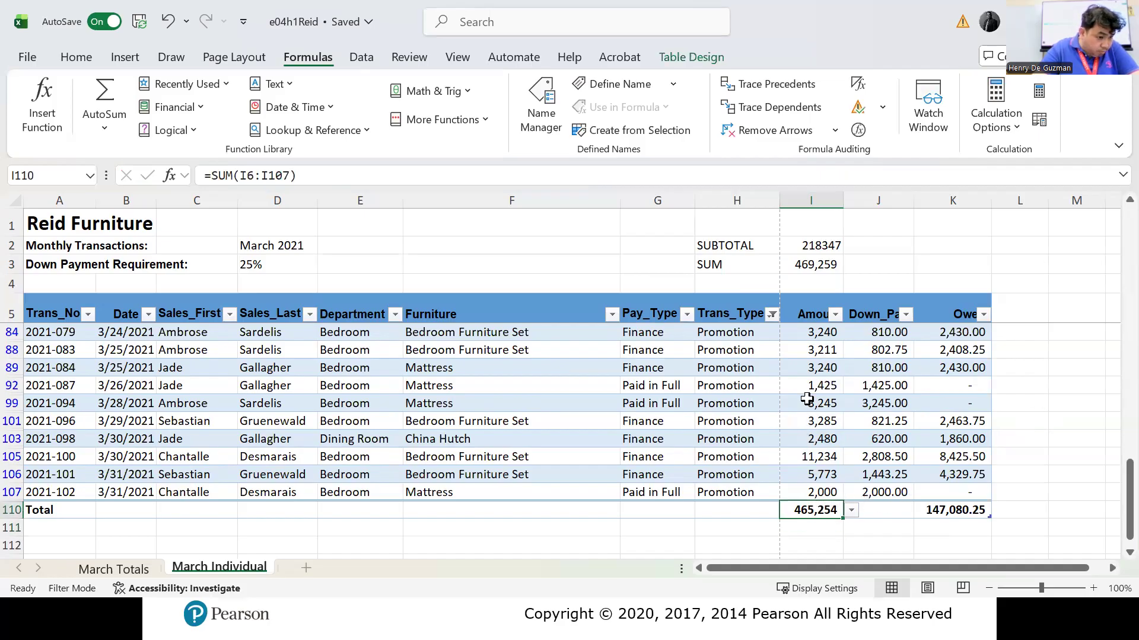
{"action": "left_click", "coordinate": [817, 244]}
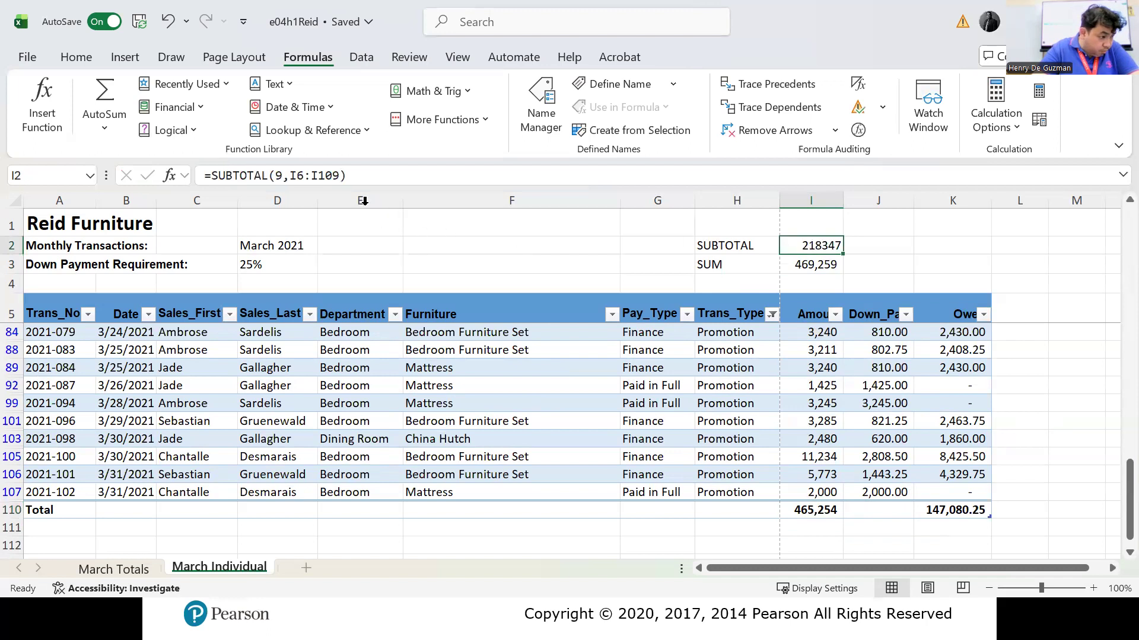
Step: Change the SUBTOTAL formula's range in I2 to I6:I107
{"action": "left_click_drag", "start_coordinate": [333, 176], "coordinate": [340, 175]}
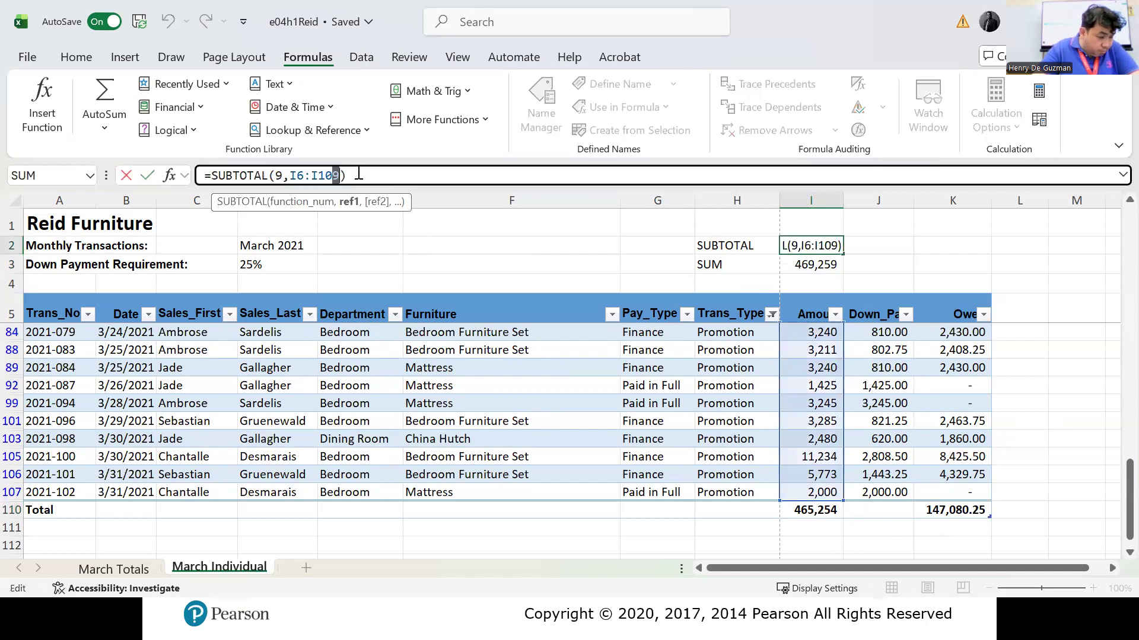
{"action": "type", "text": "7"}
{"action": "key", "text": "Return"}
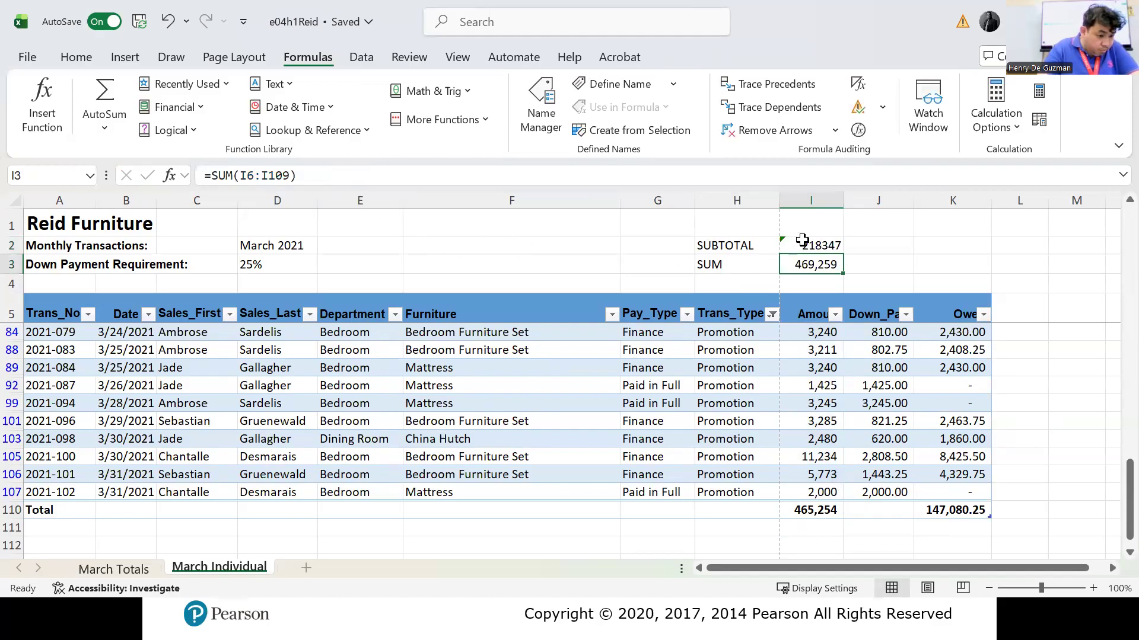
Step: Examine the filtered Amount rows up to the first entry in I6, checking whether they hold plain values
{"action": "left_click", "coordinate": [785, 403]}
{"action": "scroll", "coordinate": [819, 478], "scroll_direction": "up", "scroll_amount": 4}
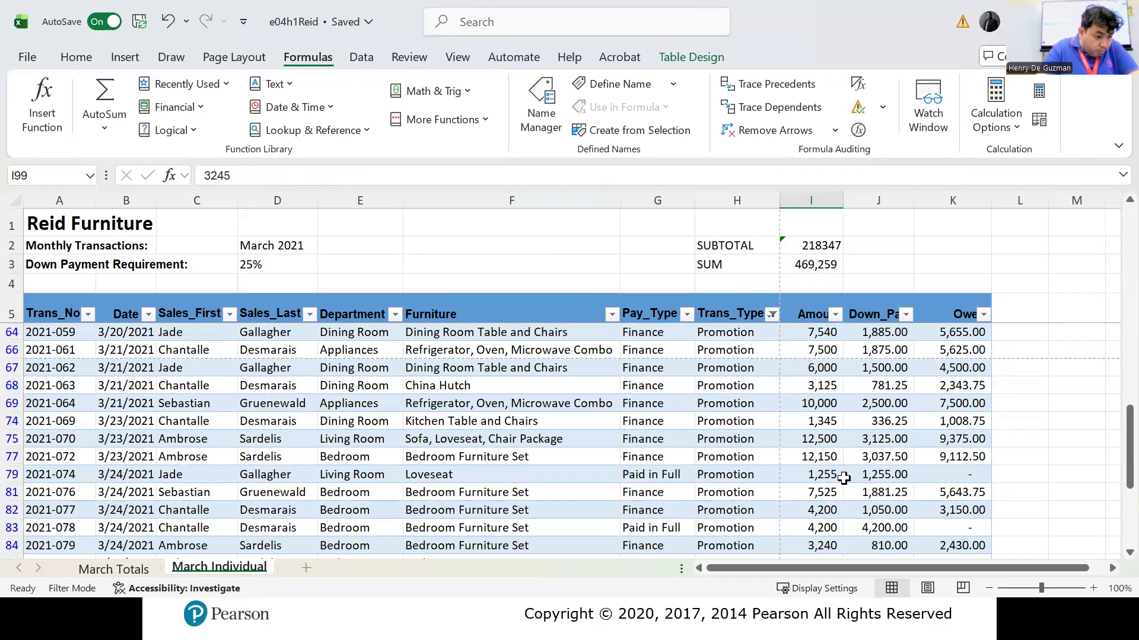
{"action": "scroll", "coordinate": [837, 462], "scroll_direction": "up", "scroll_amount": 10}
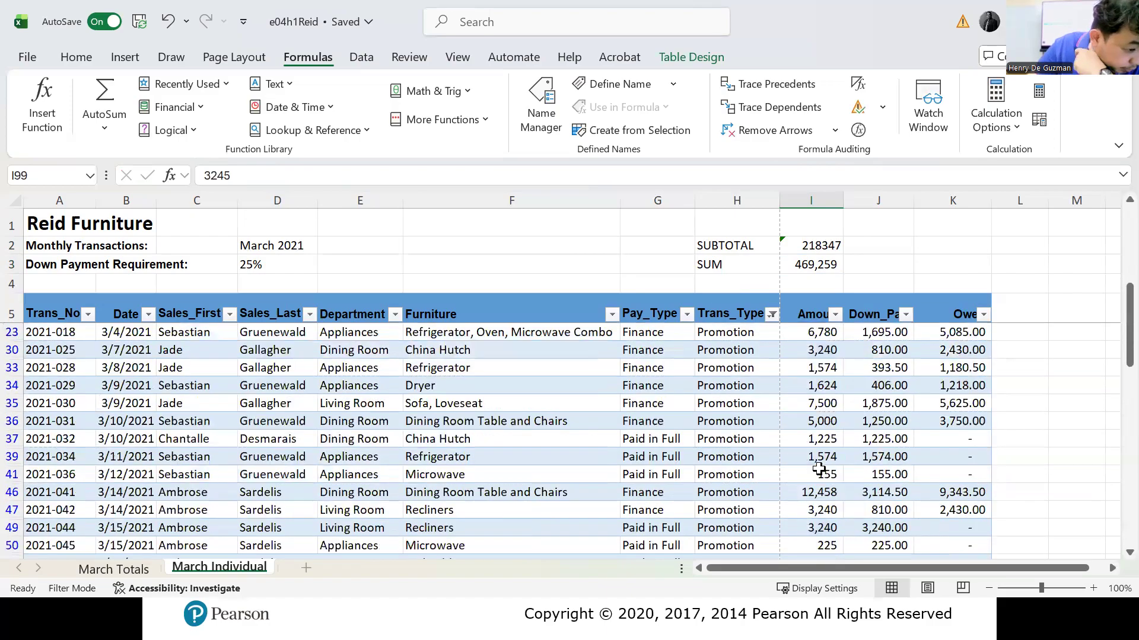
{"action": "left_click", "coordinate": [815, 364]}
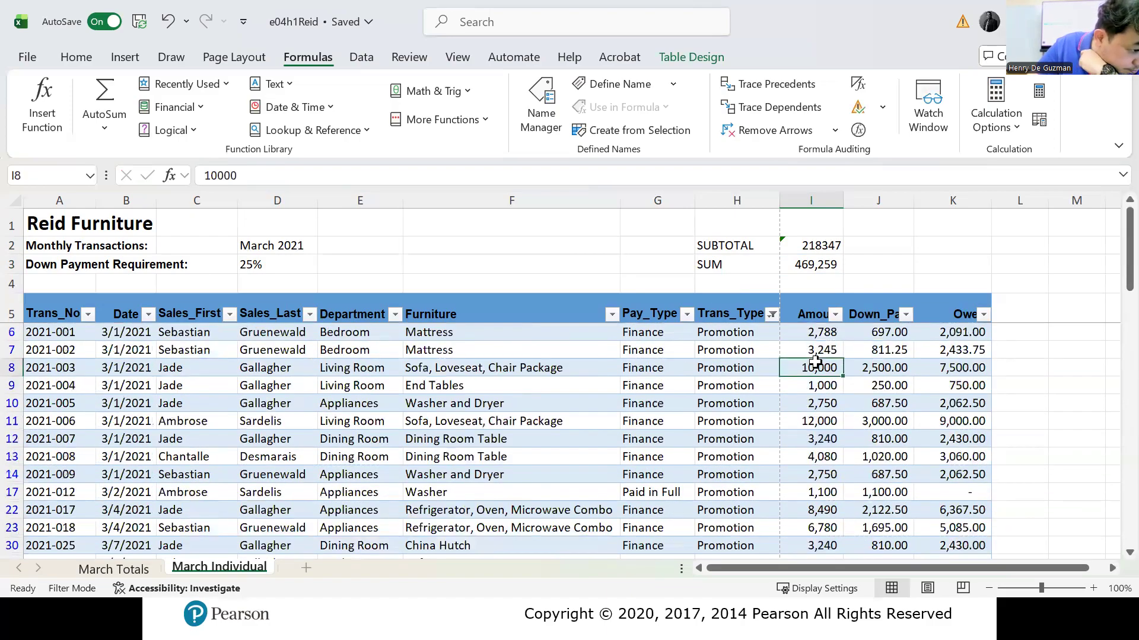
{"action": "left_click", "coordinate": [812, 330]}
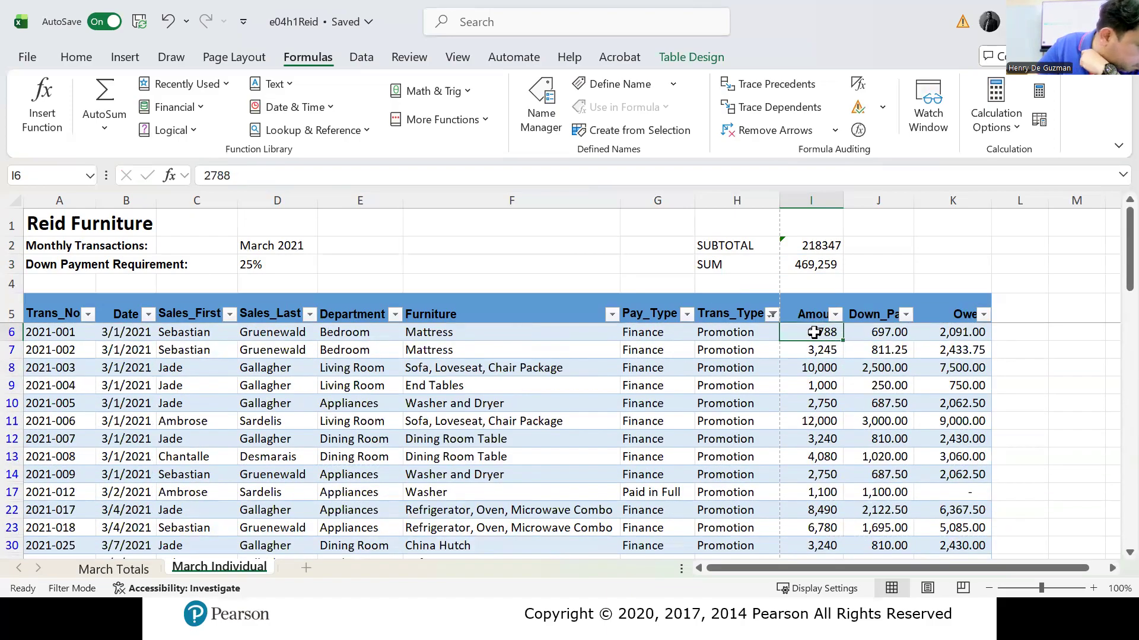
{"action": "double_click", "coordinate": [816, 330]}
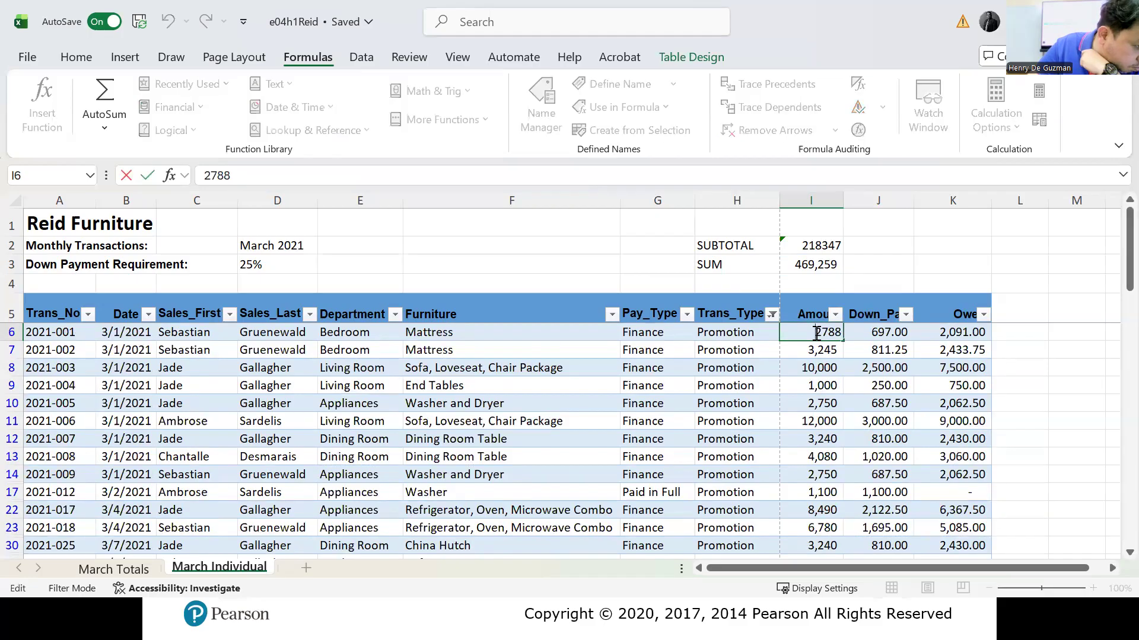
{"action": "key", "text": "Escape"}
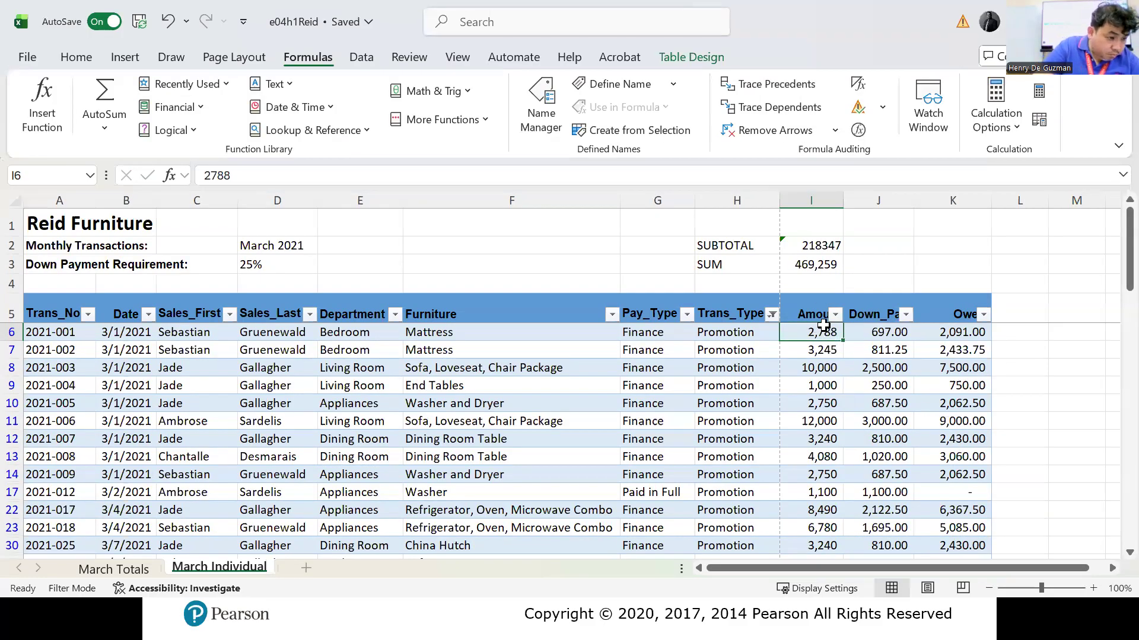
Step: Update the flagged SUBTOTAL formula in I2 to include the omitted adjacent cells, and check its range through I109
{"action": "left_click", "coordinate": [820, 249]}
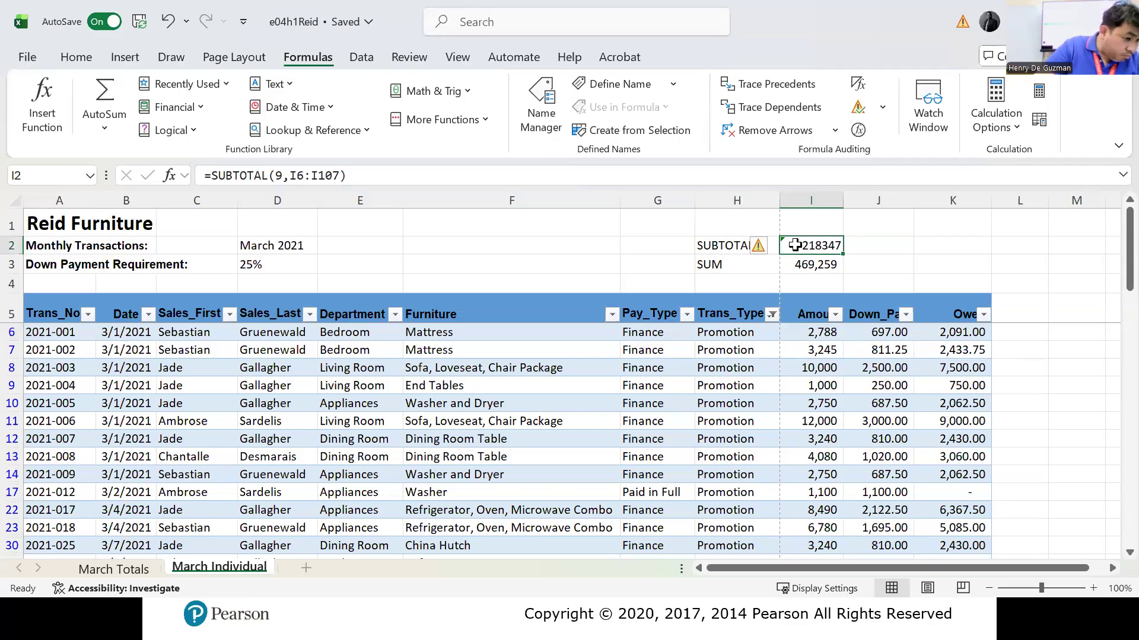
{"action": "left_click", "coordinate": [758, 247]}
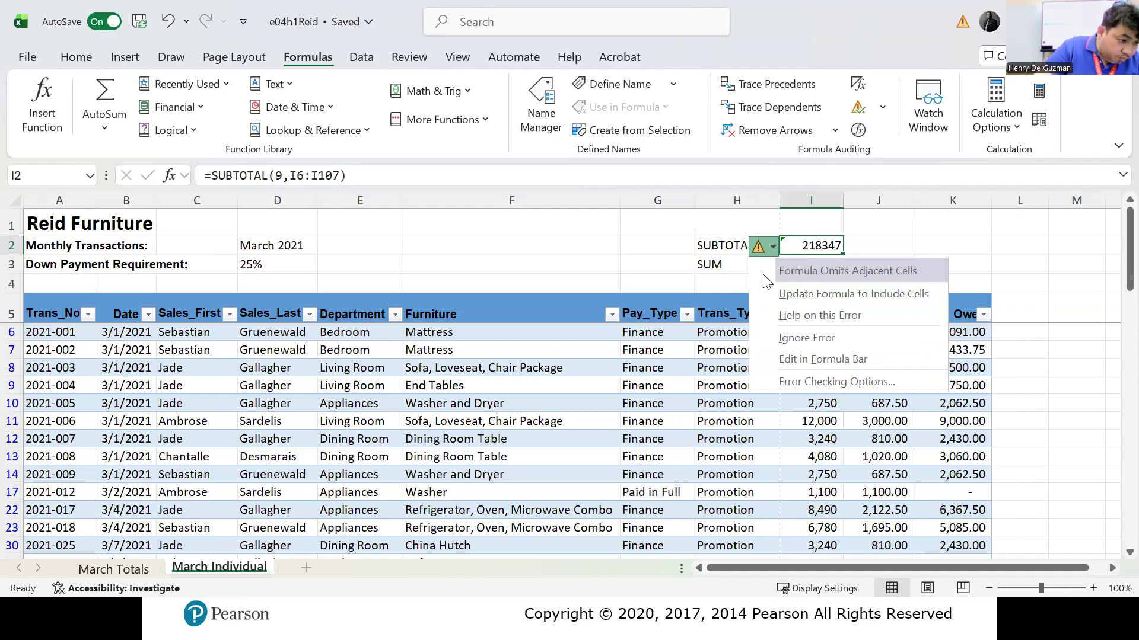
{"action": "left_click", "coordinate": [802, 293]}
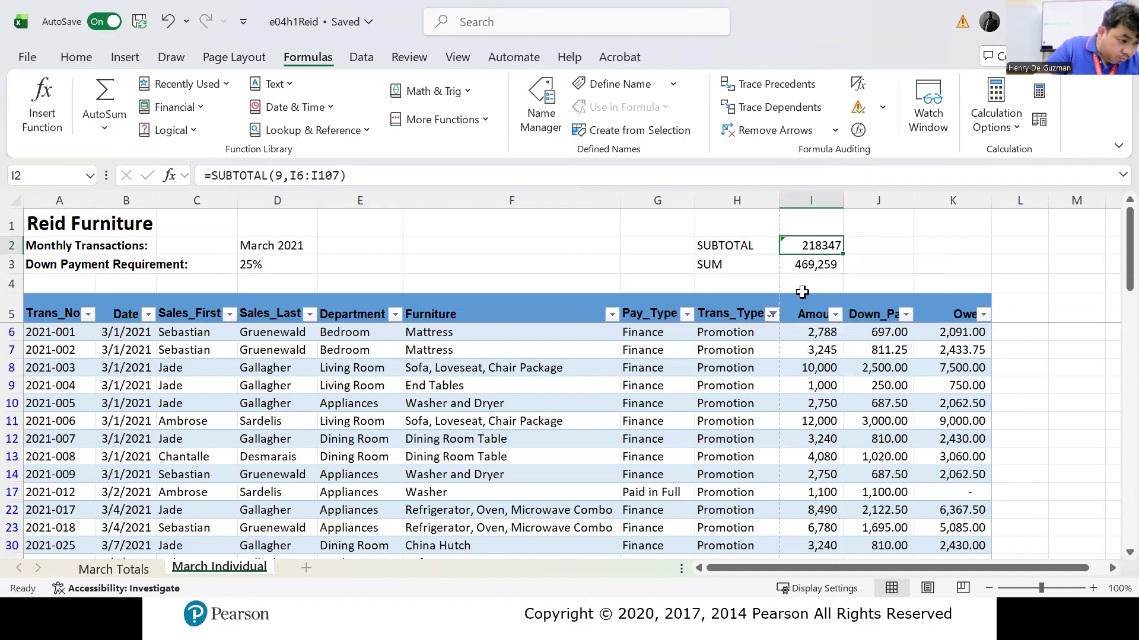
{"action": "double_click", "coordinate": [818, 244]}
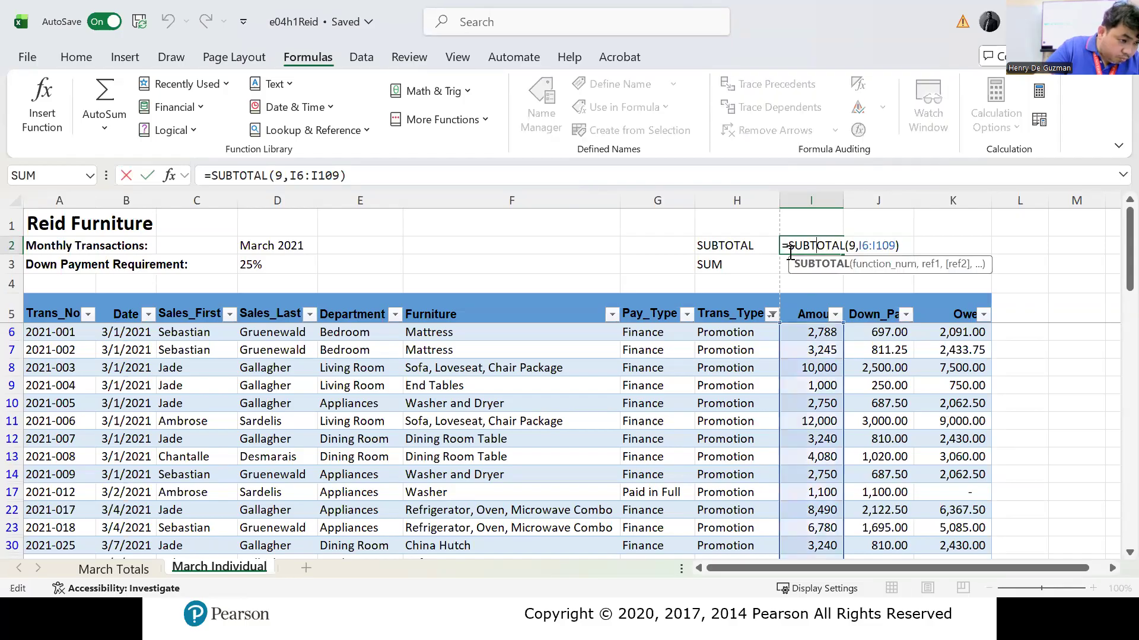
{"action": "left_click", "coordinate": [752, 267]}
Step: Change the SUBTOTAL formula in I2 to total the Owed column with the range K6:K109
{"action": "scroll", "coordinate": [921, 501], "scroll_direction": "down", "scroll_amount": 15}
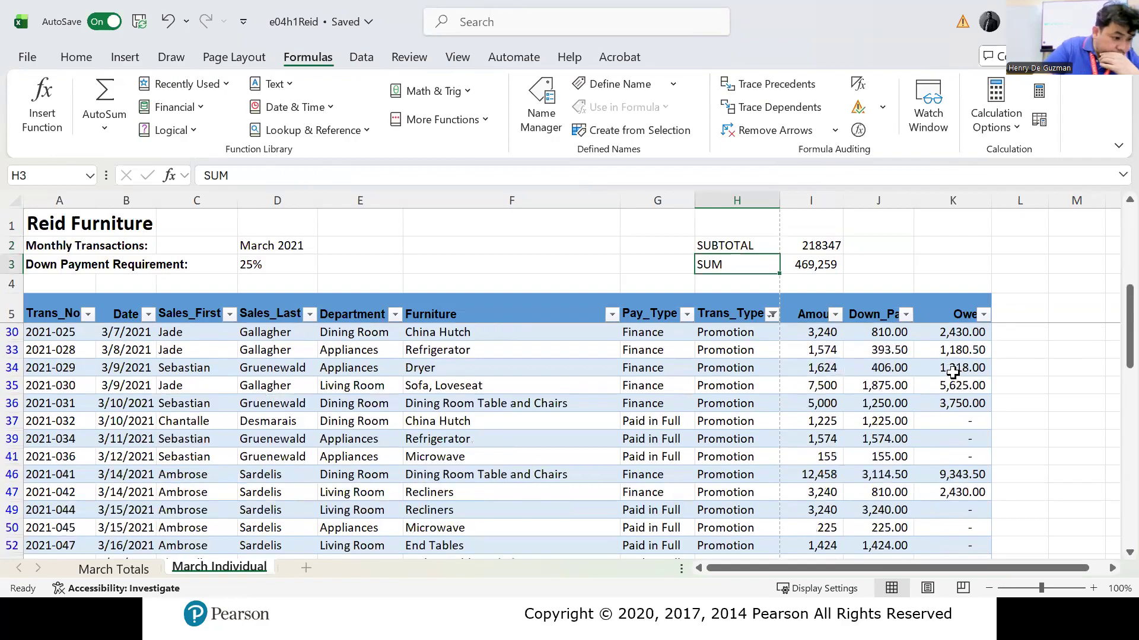
{"action": "scroll", "coordinate": [833, 444], "scroll_direction": "up", "scroll_amount": 15}
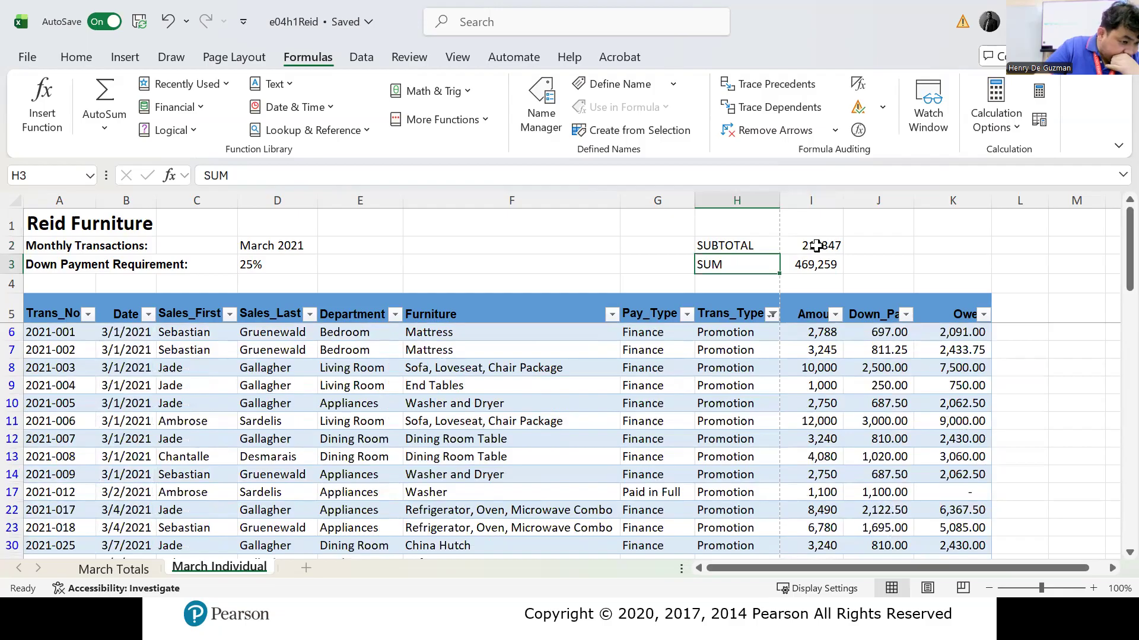
{"action": "left_click", "coordinate": [816, 245]}
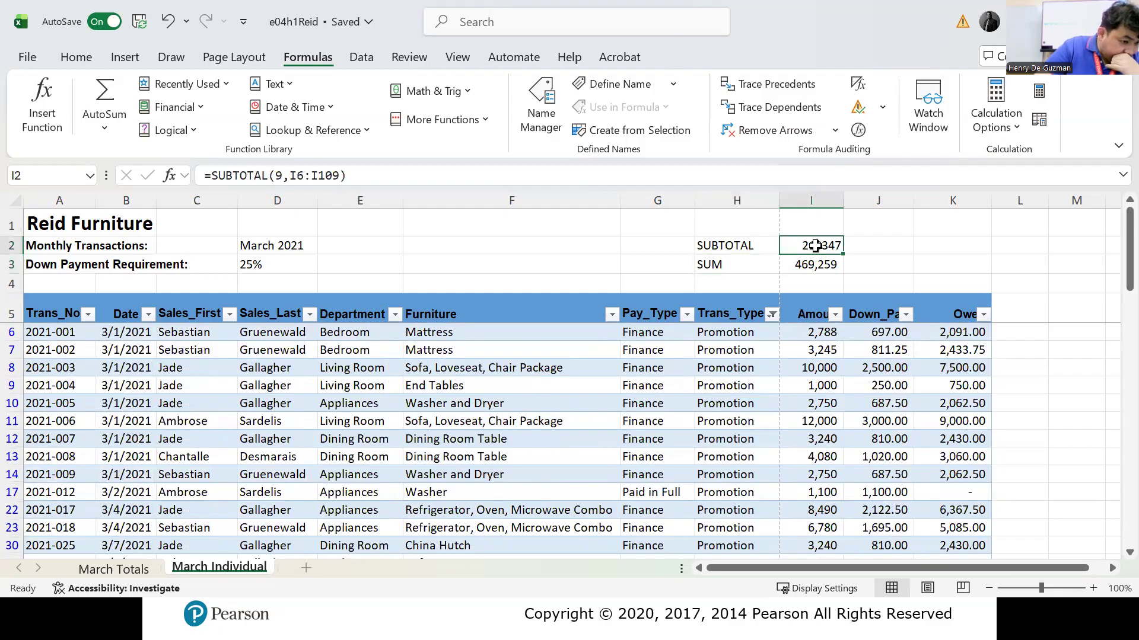
{"action": "double_click", "coordinate": [816, 245]}
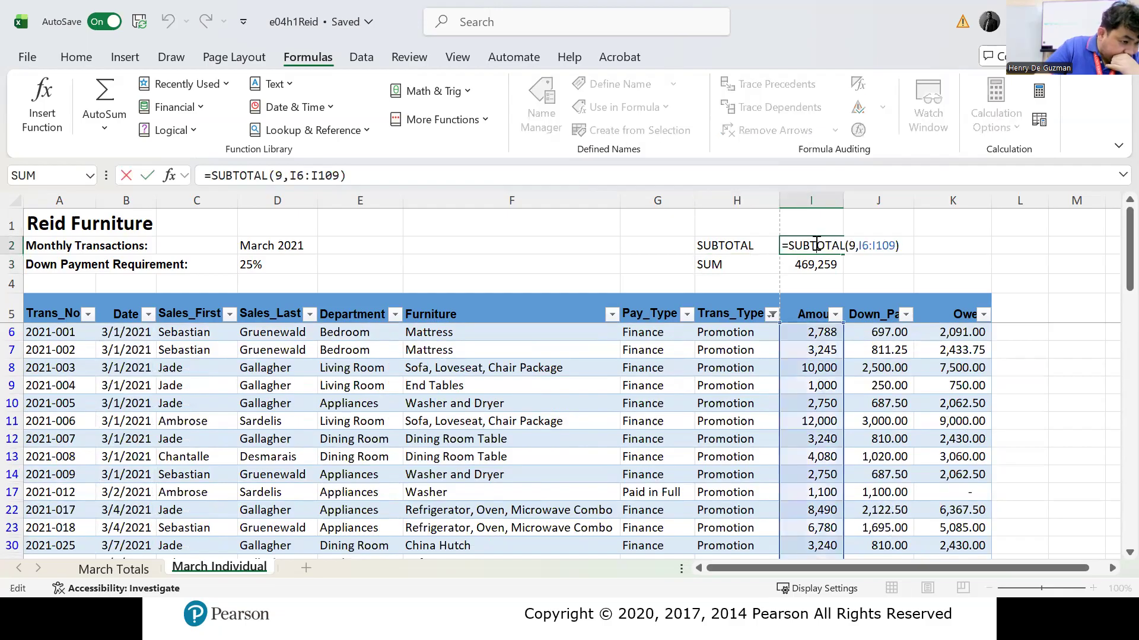
{"action": "right_click", "coordinate": [861, 248]}
{"action": "key", "text": "Escape"}
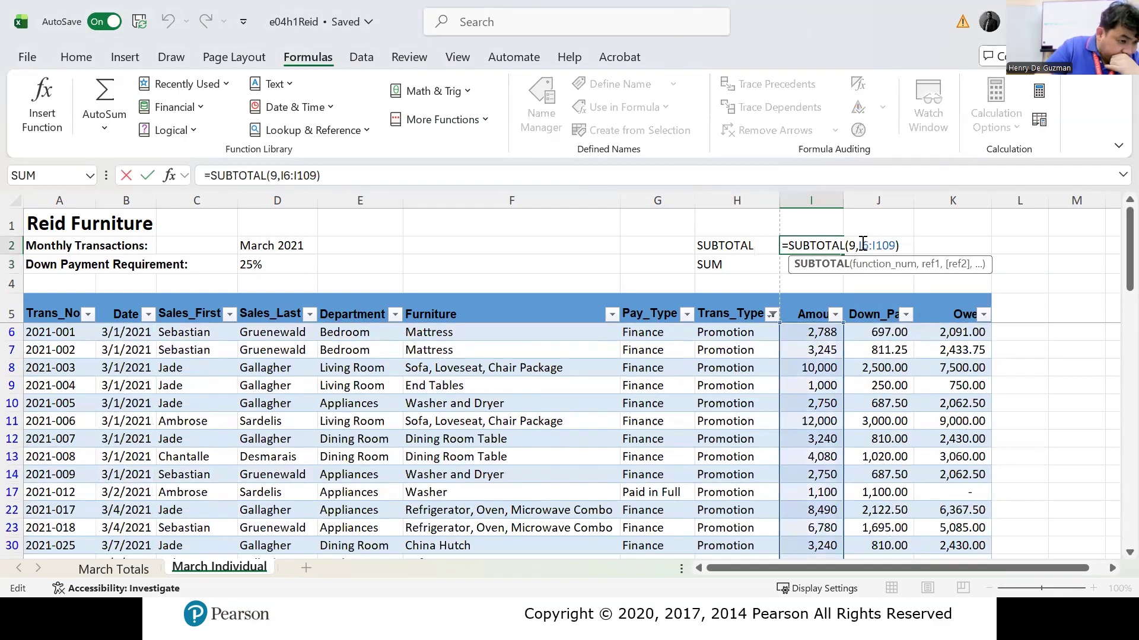
{"action": "left_click", "coordinate": [861, 246]}
{"action": "key", "text": "BackSpace"}
{"action": "type", "text": "K"}
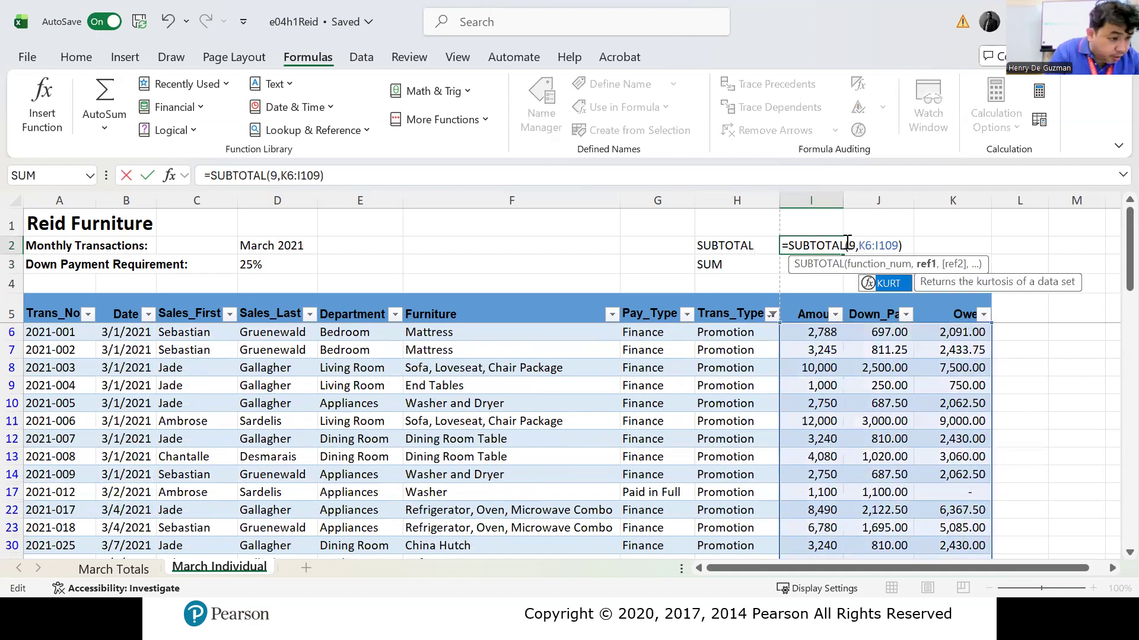
{"action": "left_click", "coordinate": [880, 245]}
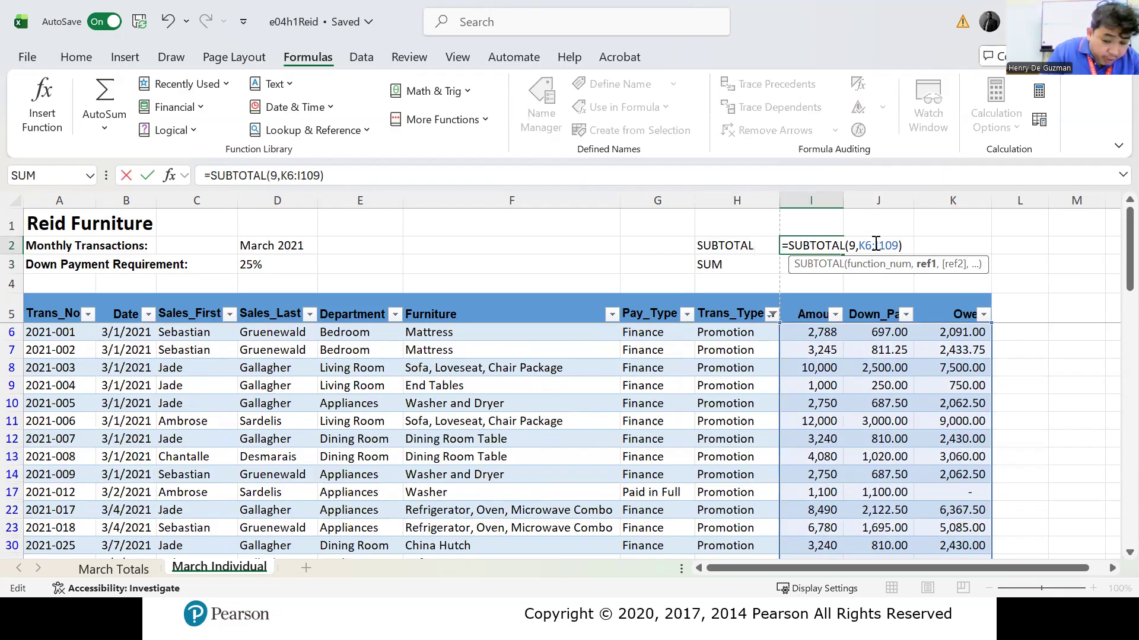
{"action": "key", "text": "BackSpace"}
{"action": "type", "text": "K"}
{"action": "key", "text": "Return"}
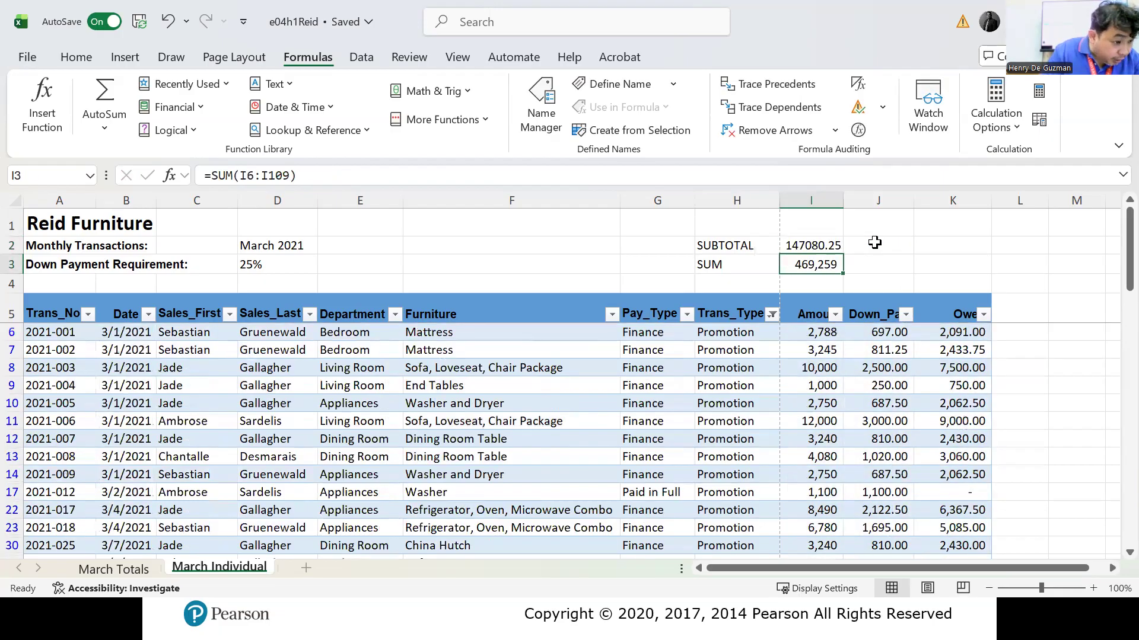
Step: Compare the SUBTOTAL formula in I2 and the SUM formula in I3 with the figures in the table's Total row
{"action": "left_click", "coordinate": [814, 248]}
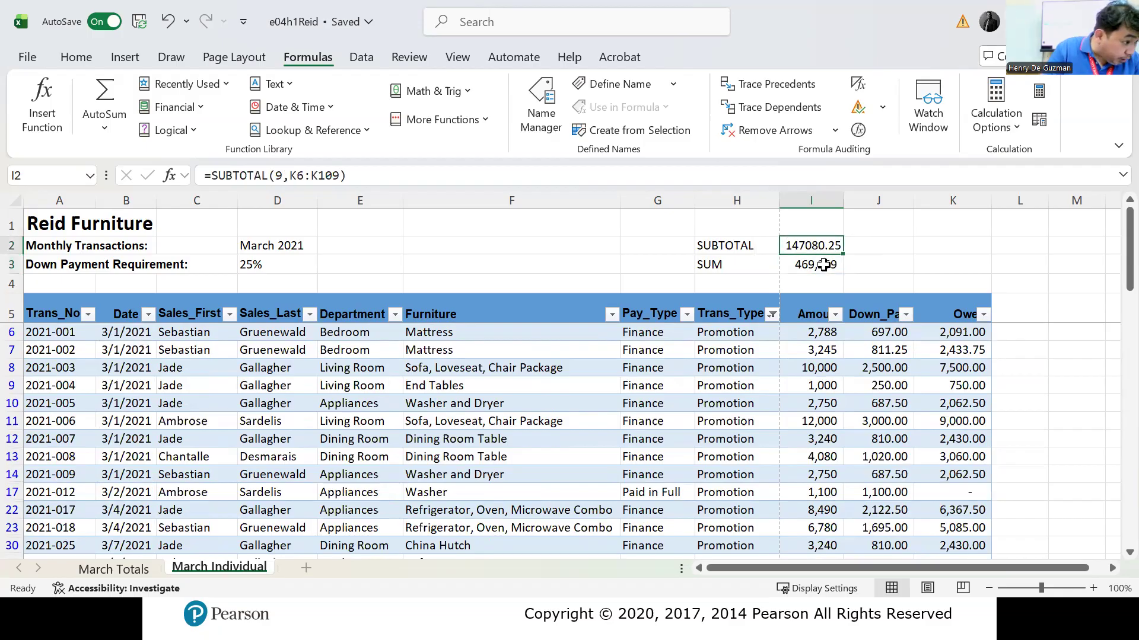
{"action": "left_click", "coordinate": [823, 272]}
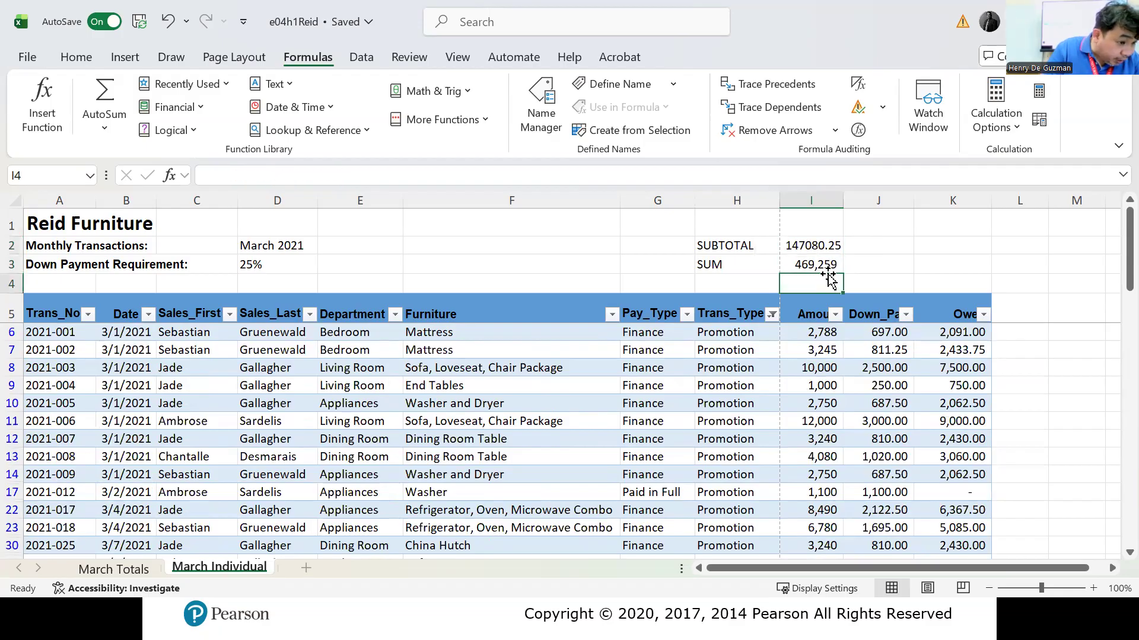
{"action": "scroll", "coordinate": [985, 543], "scroll_direction": "down", "scroll_amount": 20}
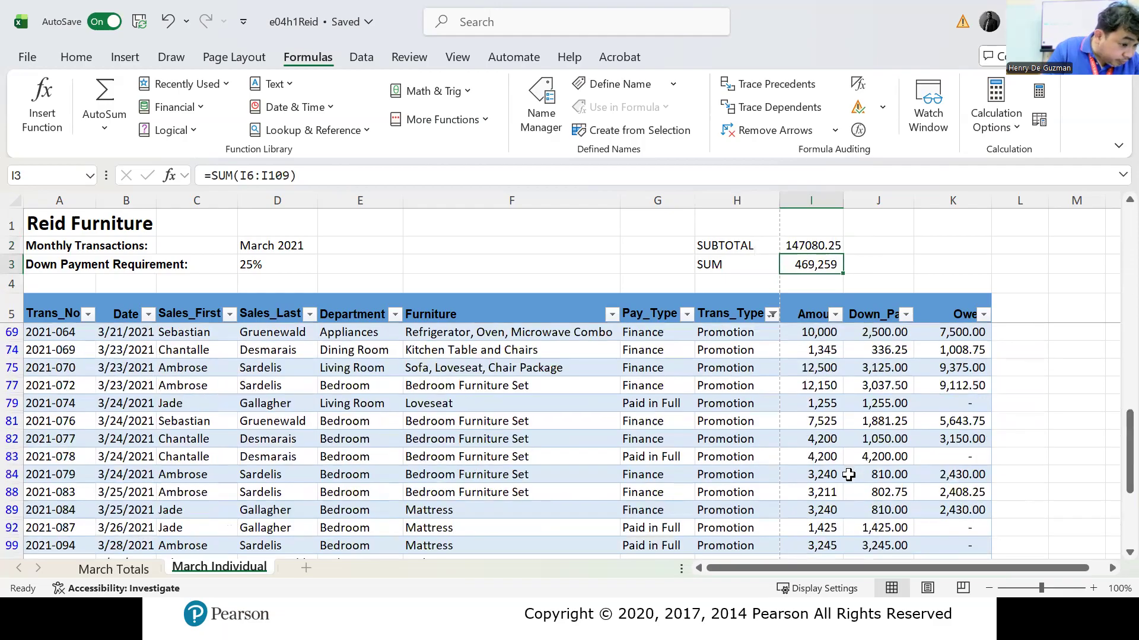
{"action": "scroll", "coordinate": [824, 445], "scroll_direction": "up", "scroll_amount": 4}
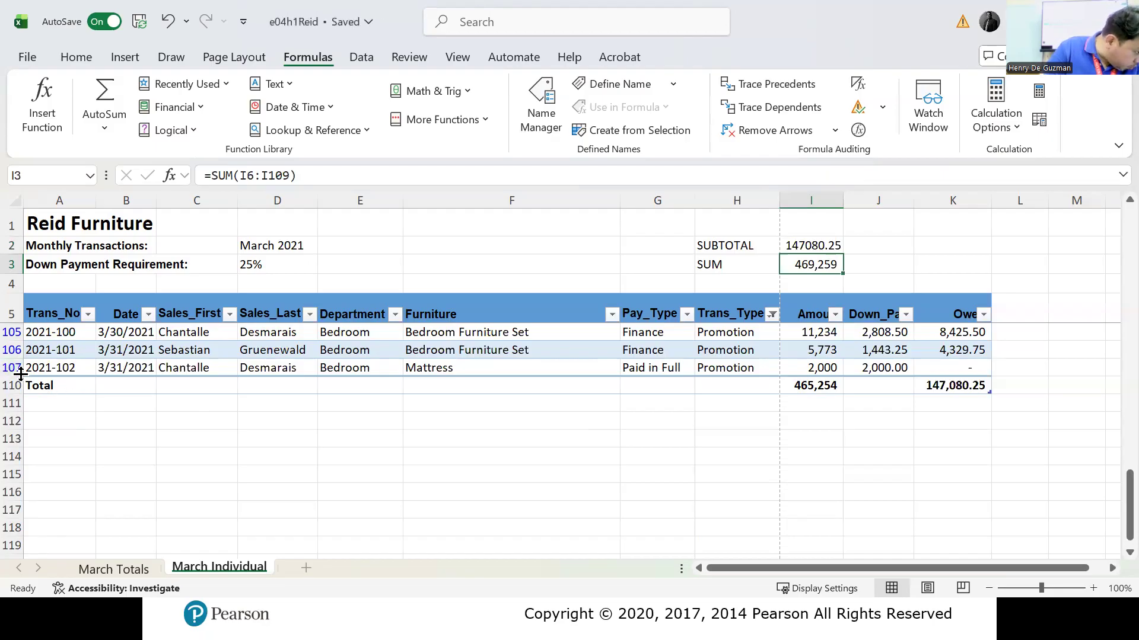
Step: Try to unhide the rows hidden between row 107 and the Total row 110
{"action": "left_click_drag", "start_coordinate": [11, 368], "coordinate": [11, 379]}
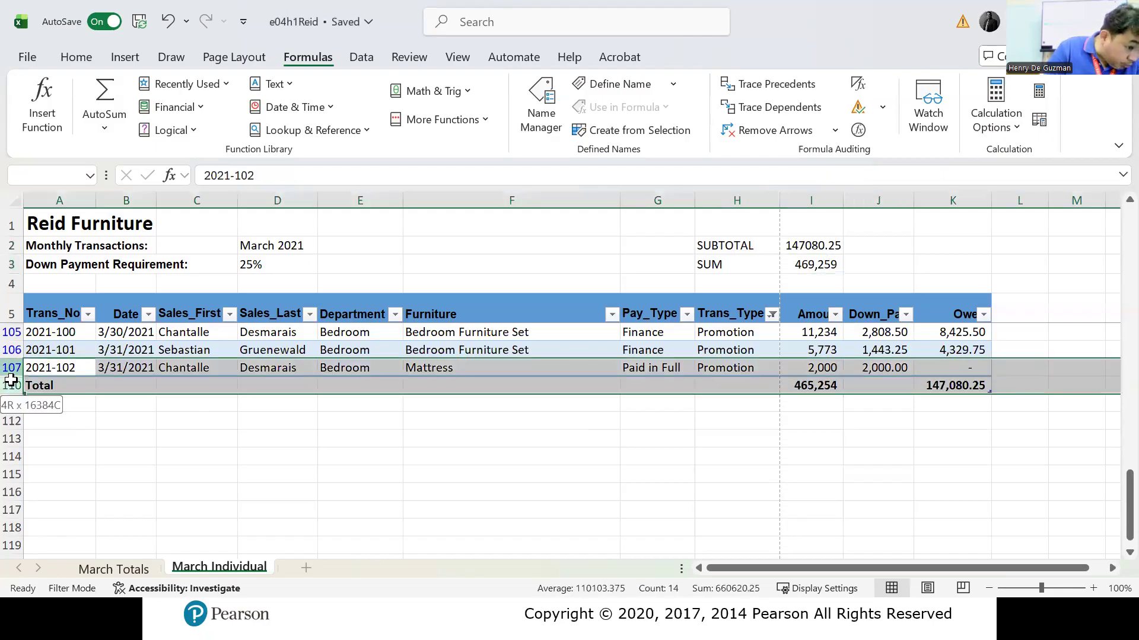
{"action": "right_click", "coordinate": [10, 380]}
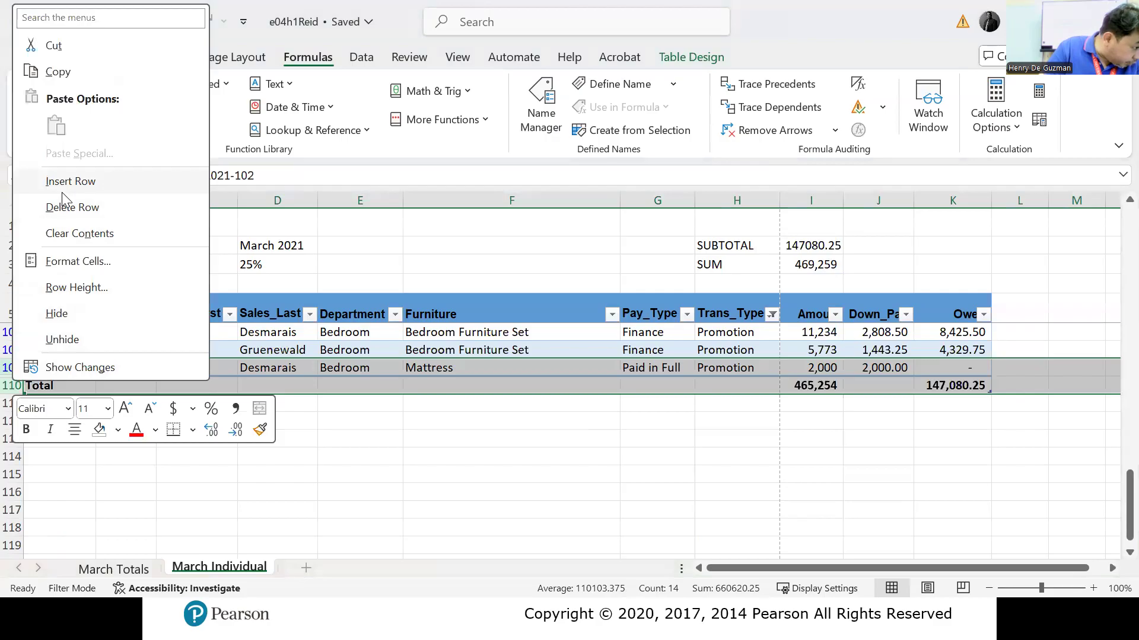
{"action": "left_click", "coordinate": [67, 335]}
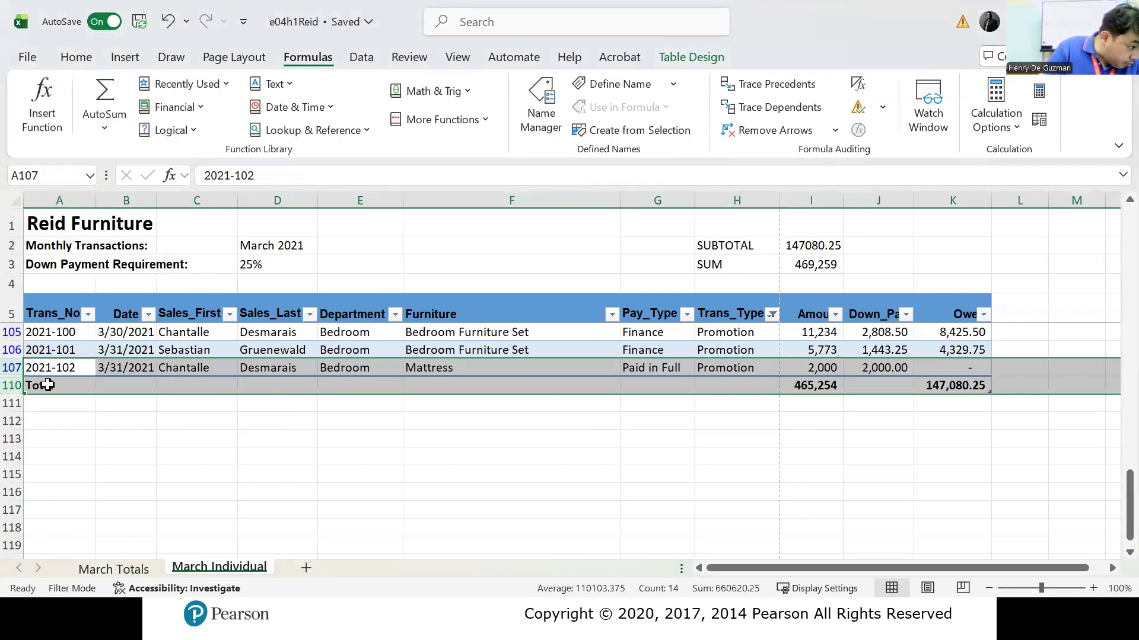
{"action": "left_click", "coordinate": [13, 367]}
{"action": "left_click_drag", "start_coordinate": [13, 367], "coordinate": [14, 386]}
{"action": "right_click", "coordinate": [15, 385]}
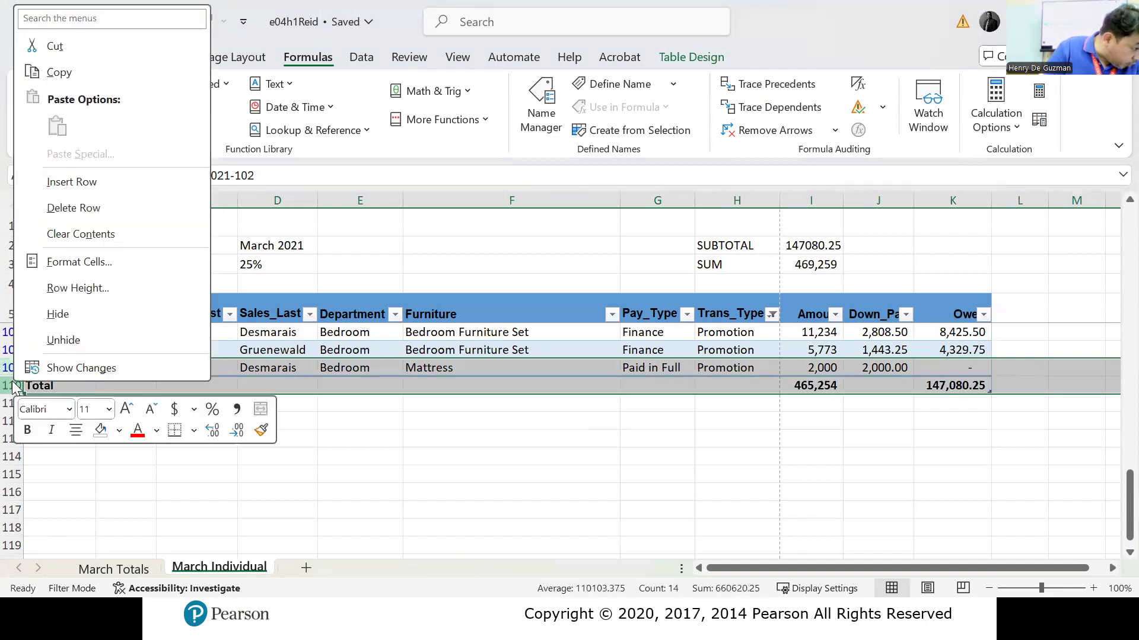
{"action": "left_click", "coordinate": [56, 342]}
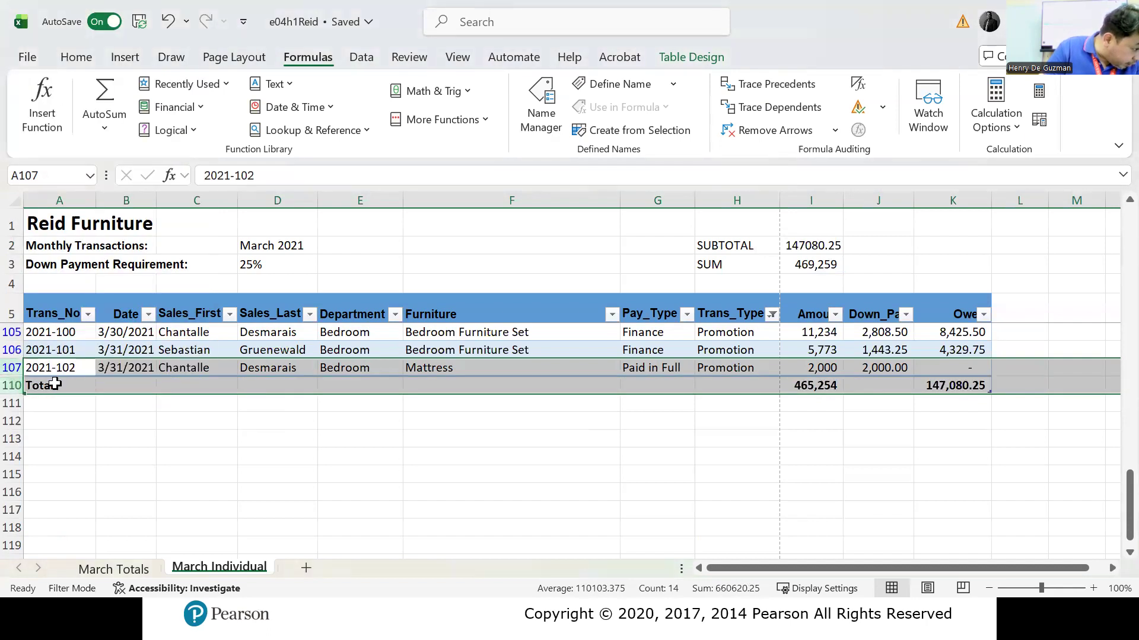
Step: Increase the heights of row 107 and the Total row 110 while trying to expose the rows hidden between them
{"action": "left_click_drag", "start_coordinate": [19, 377], "coordinate": [27, 420]}
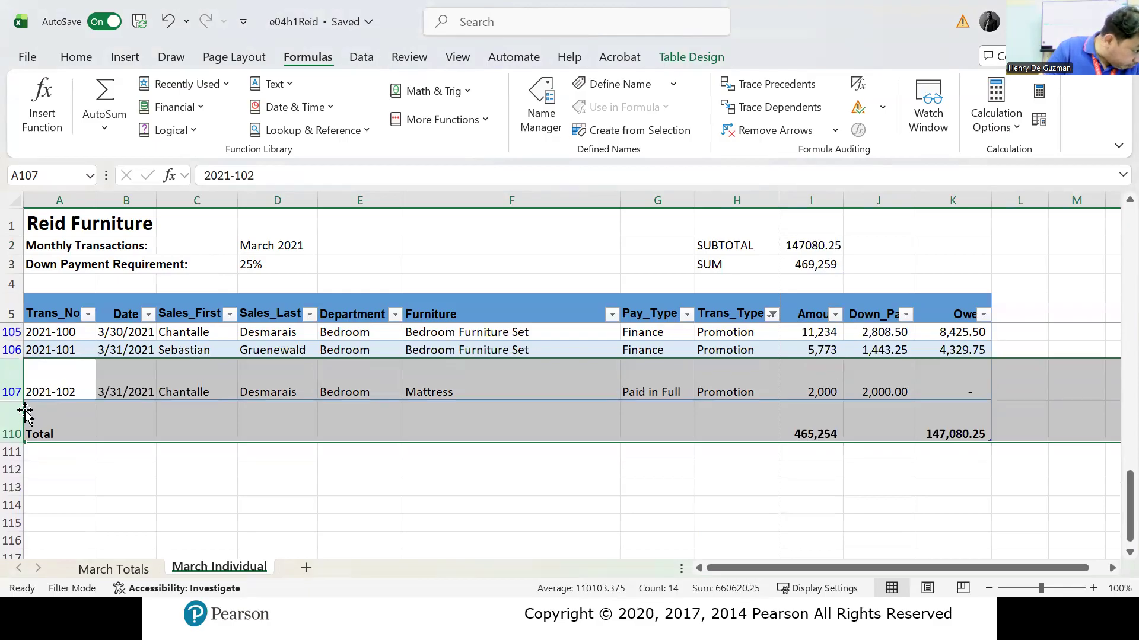
{"action": "mouse_move", "coordinate": [18, 400]}
{"action": "left_mouse_down"}
{"action": "mouse_move", "coordinate": [15, 382]}
{"action": "mouse_move", "coordinate": [22, 418]}
{"action": "left_mouse_up"}
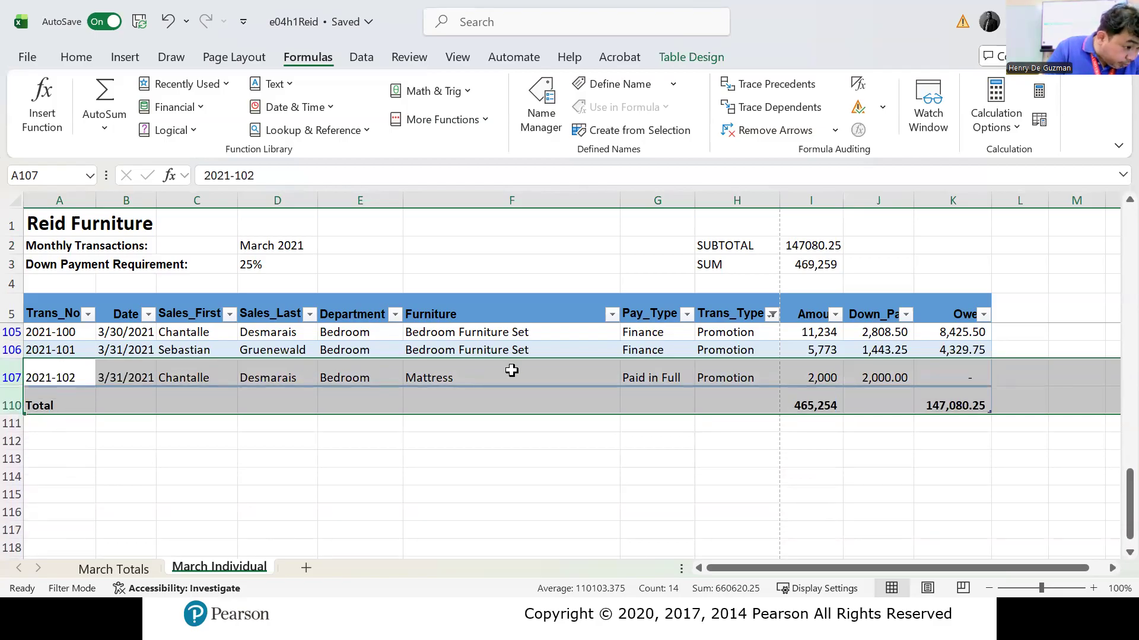
{"action": "left_click", "coordinate": [788, 457]}
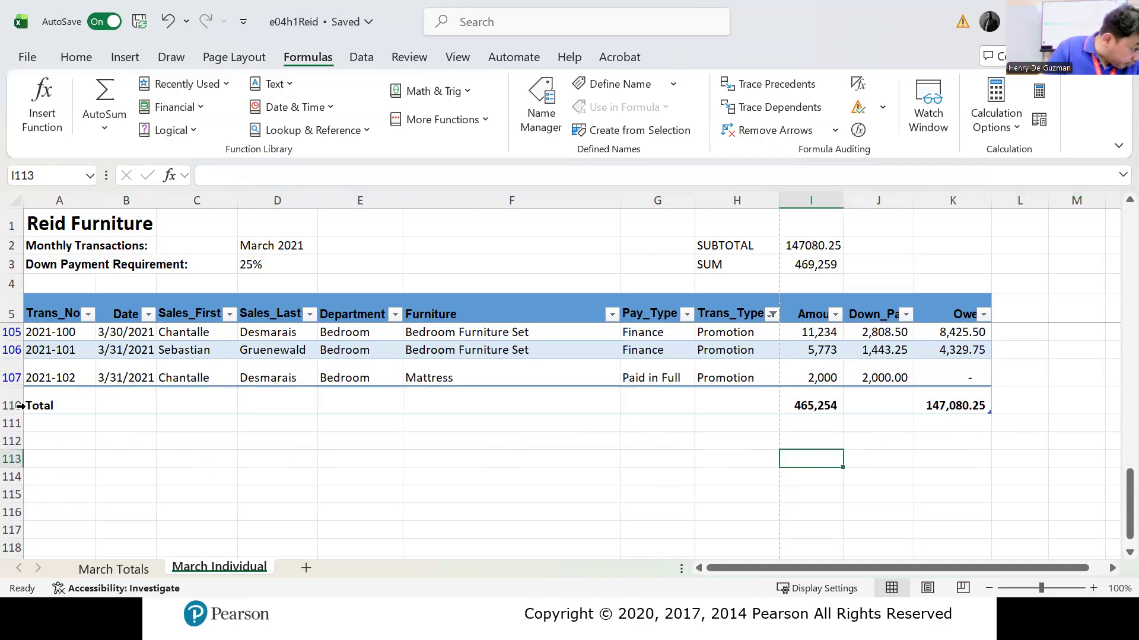
Step: Expand the hidden rows 109 and 108 above the Total row and check the Amount total's formula in I110
{"action": "left_click_drag", "start_coordinate": [18, 389], "coordinate": [17, 410]}
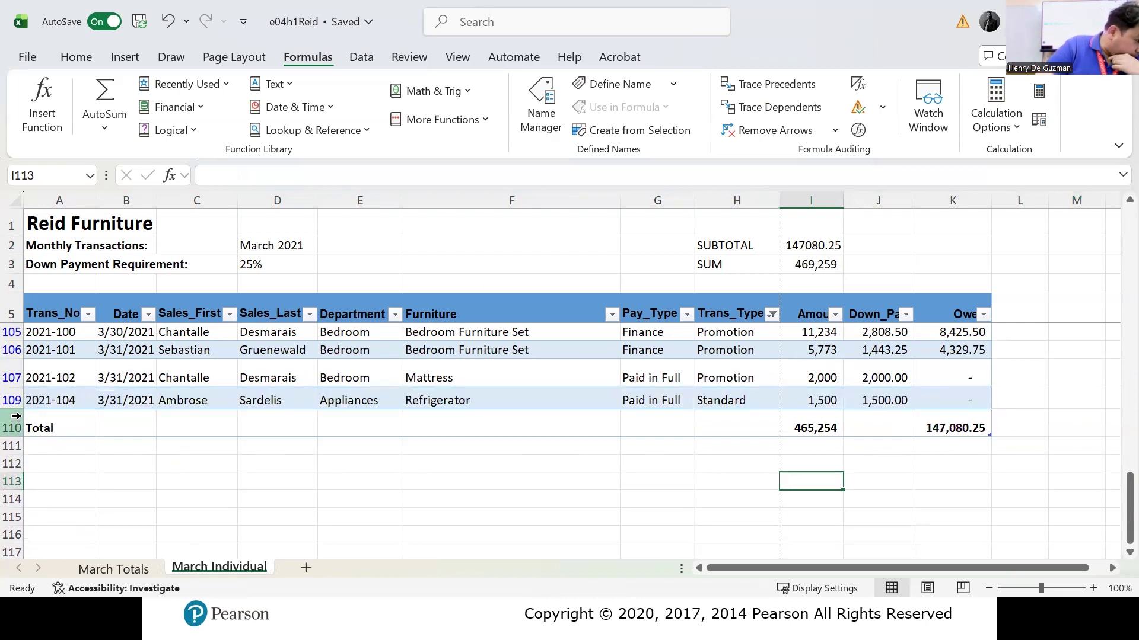
{"action": "left_click_drag", "start_coordinate": [22, 388], "coordinate": [22, 407]}
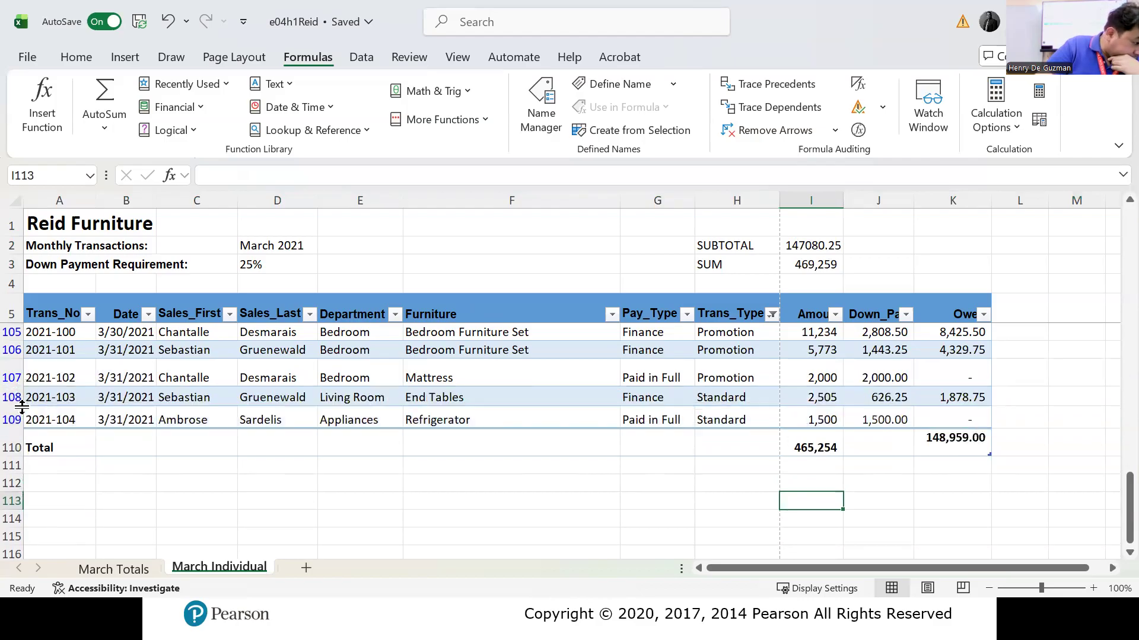
{"action": "left_click", "coordinate": [866, 477]}
{"action": "left_click", "coordinate": [821, 439]}
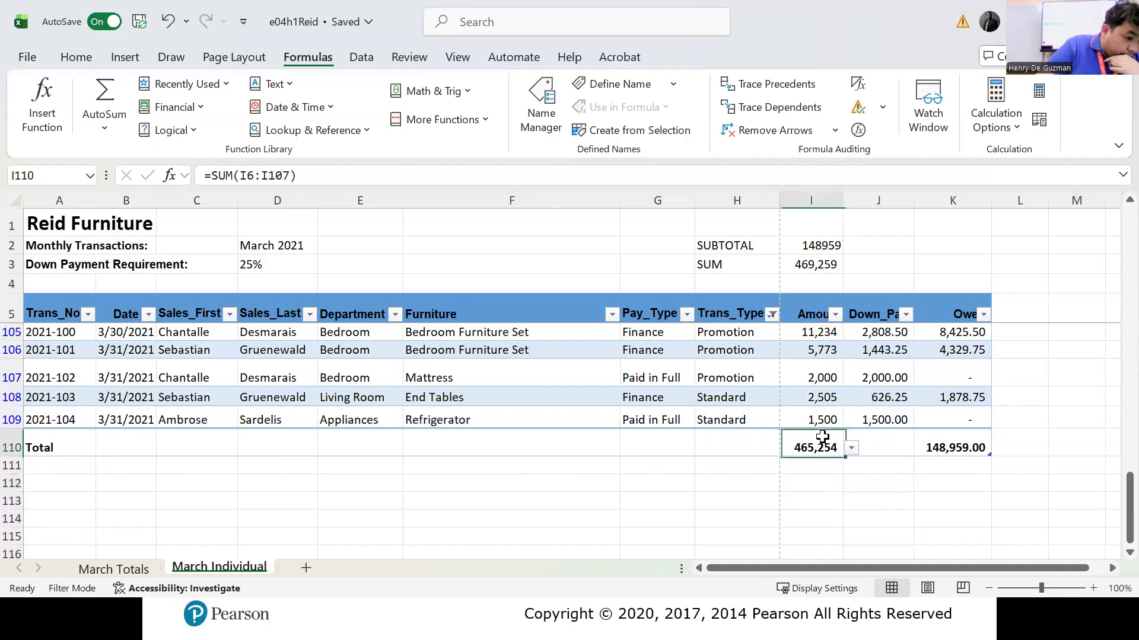
Step: Check the Owed total's formula in K110 and undo the expansion and height changes of rows 107 to 110
{"action": "left_click", "coordinate": [969, 447]}
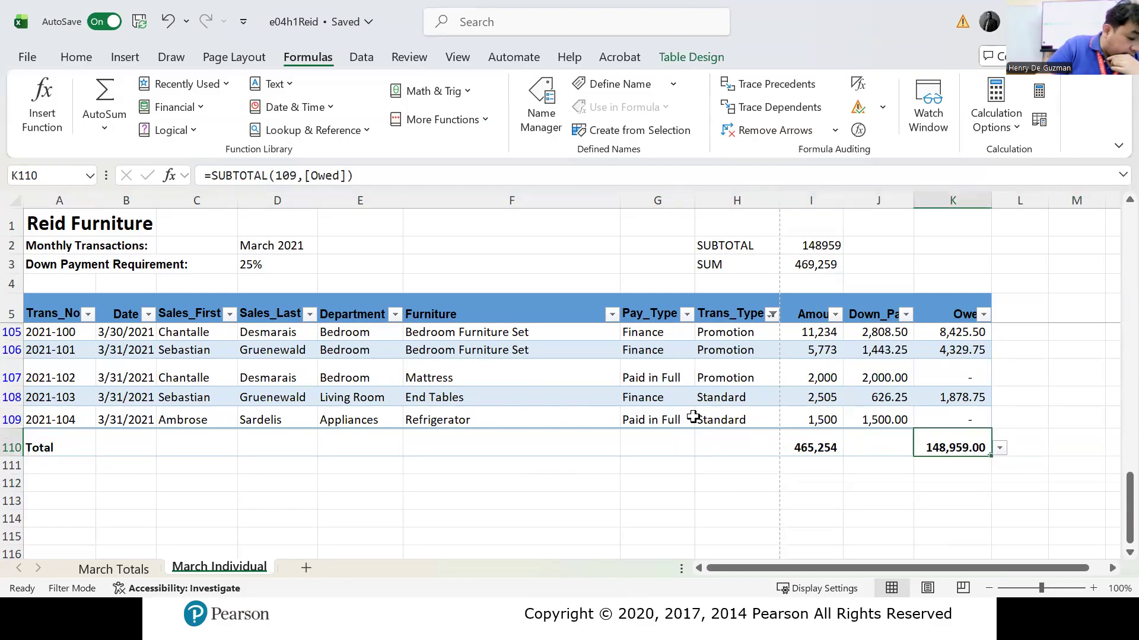
{"action": "key", "text": "ctrl+z"}
{"action": "key", "text": "ctrl+z"}
{"action": "key", "text": "ctrl+z"}
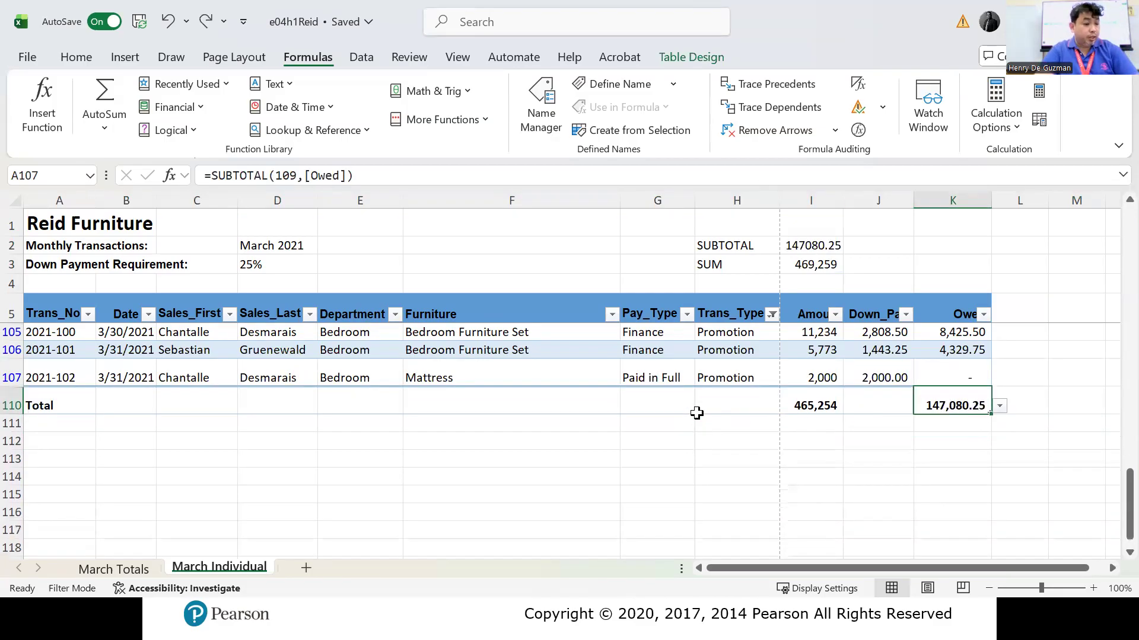
{"action": "key", "text": "ctrl+z"}
{"action": "key", "text": "ctrl+z"}
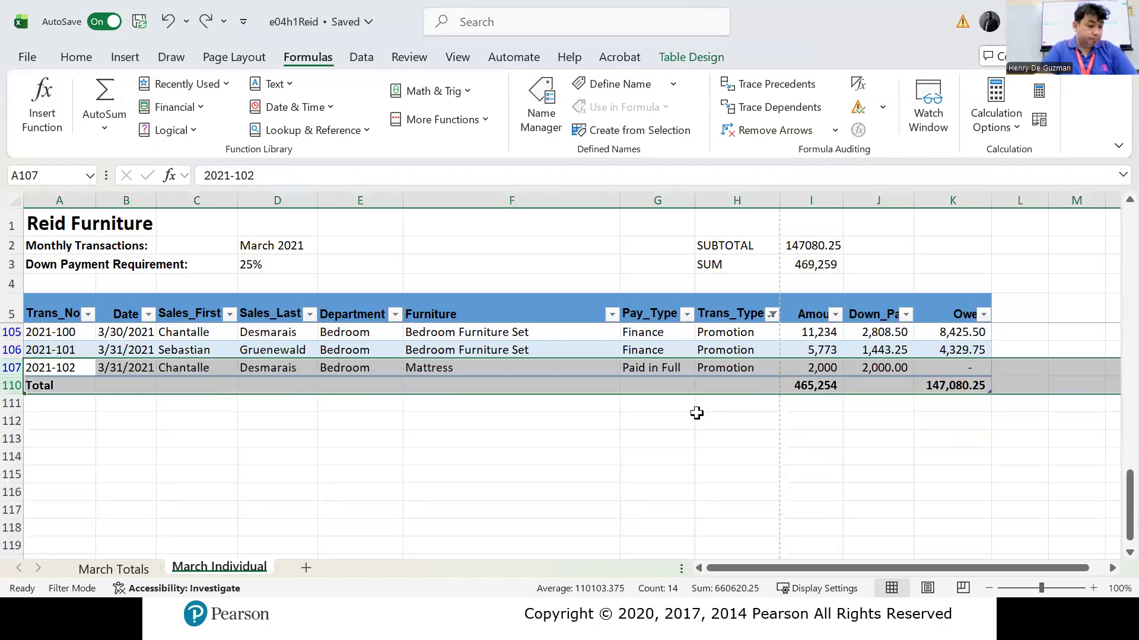
Step: Undo the earlier edits to the SUBTOTAL and SUM formulas, their labels and the table's Total row
{"action": "key", "text": "ctrl+z"}
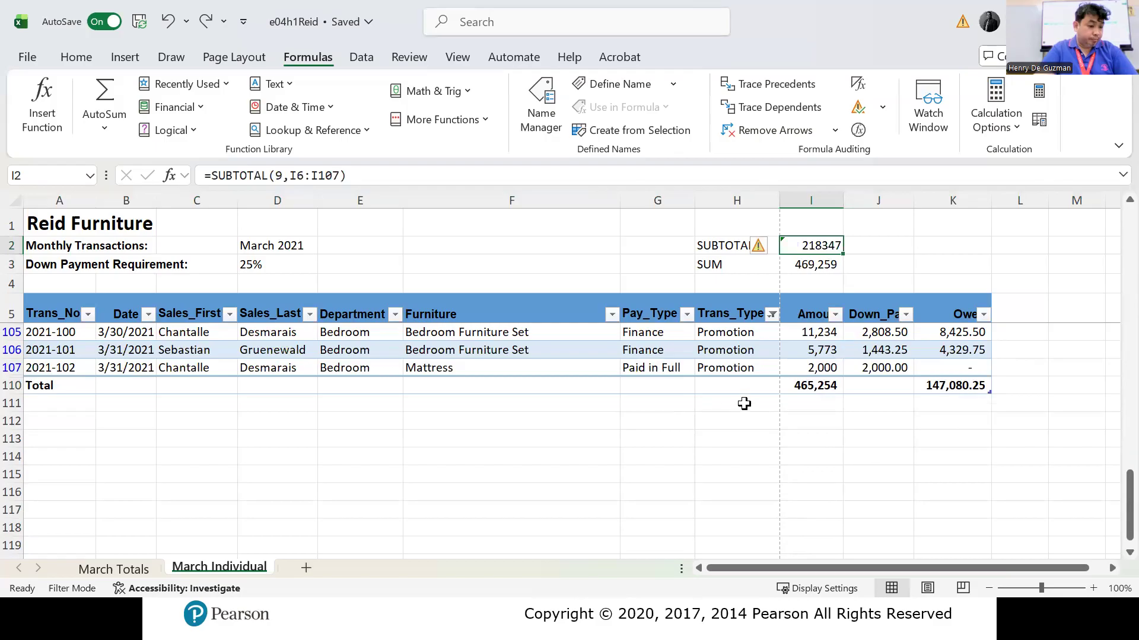
{"action": "key", "text": "ctrl+z"}
{"action": "key", "text": "ctrl+z"}
{"action": "key", "text": "ctrl+z"}
{"action": "key", "text": "ctrl+z"}
{"action": "key", "text": "ctrl+z"}
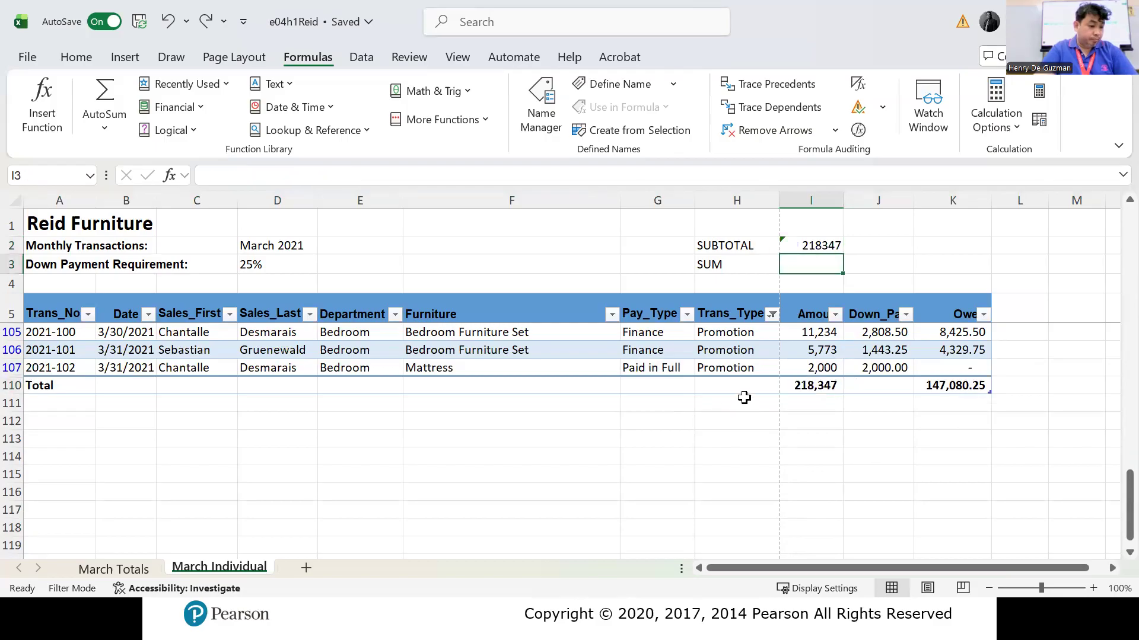
{"action": "key", "text": "ctrl+z"}
{"action": "key", "text": "ctrl+z"}
{"action": "key", "text": "ctrl+z"}
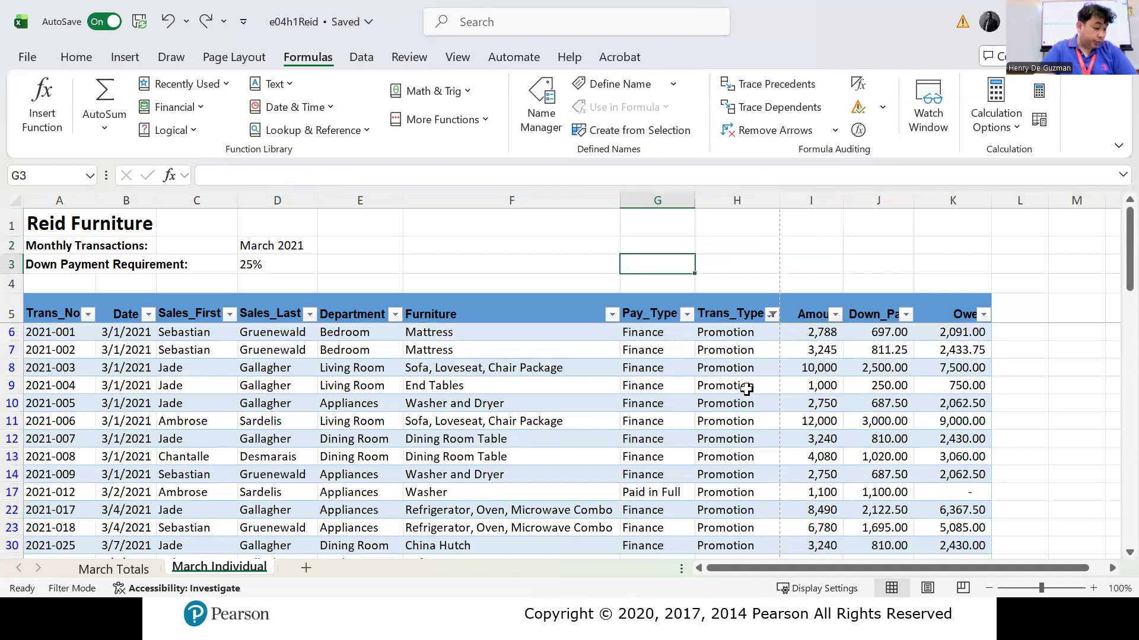
Step: Undo the earlier Trans_Type and Amount filters so that all transactions in the March Individual table are shown
{"action": "key", "text": "ctrl+z"}
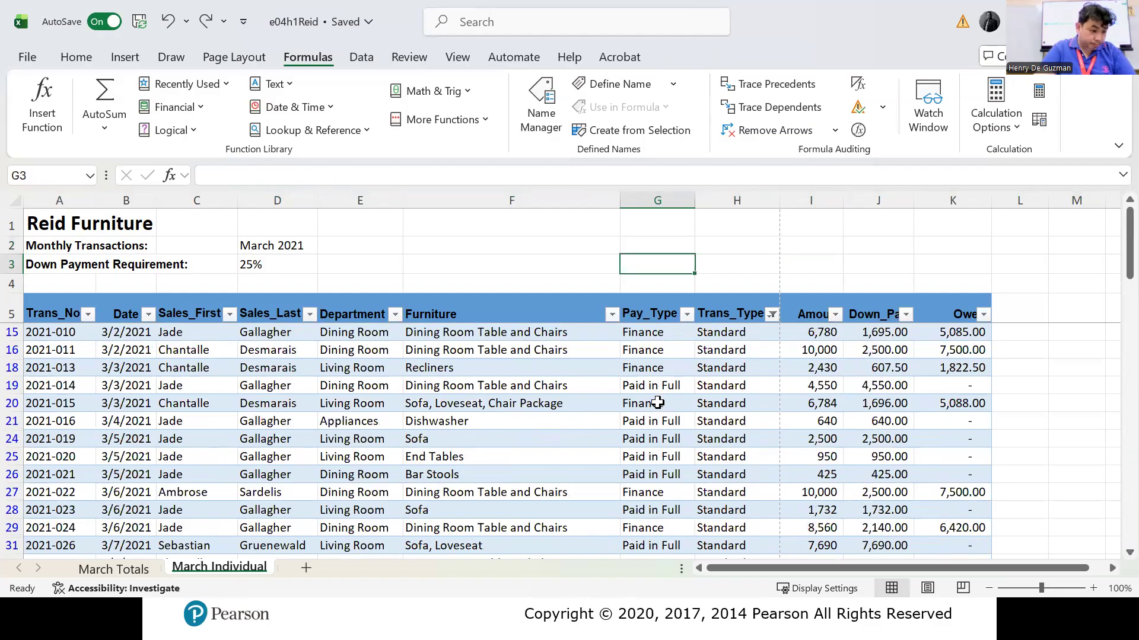
{"action": "key", "text": "ctrl+z"}
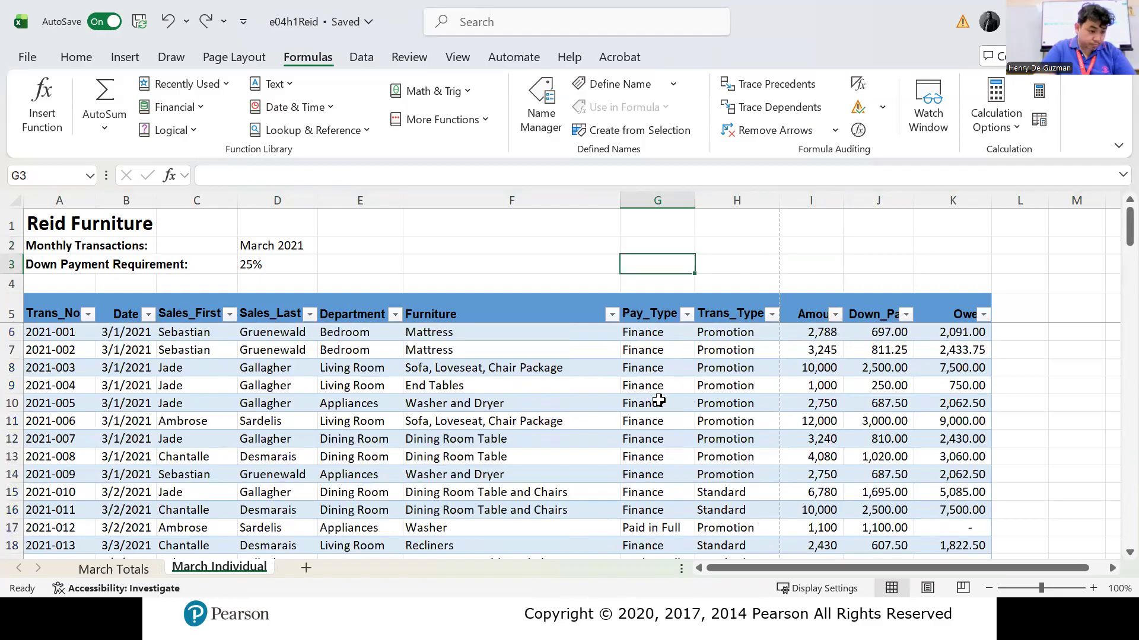
{"action": "key", "text": "ctrl+z"}
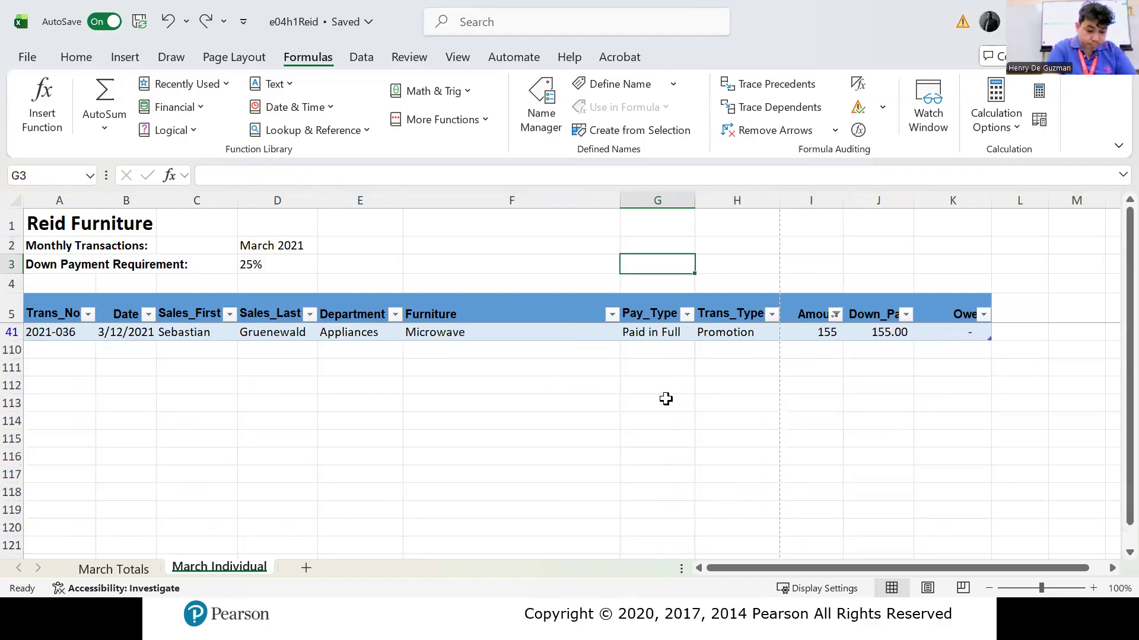
{"action": "key", "text": "ctrl+z"}
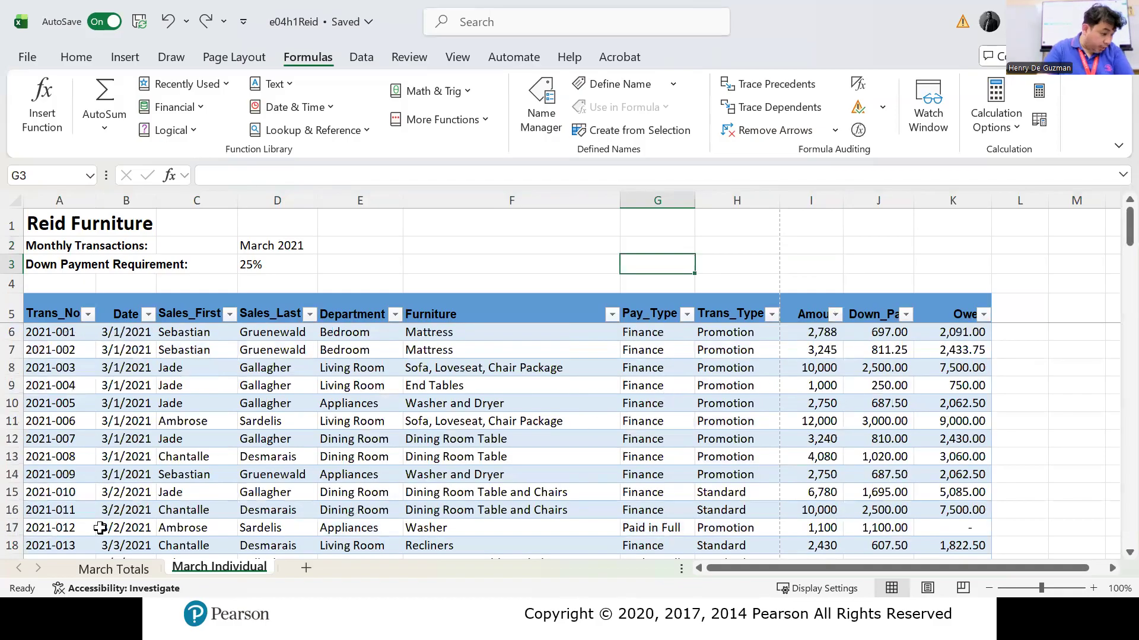
Step: Copy the header and first 14 transaction rows, A5:J19, from March Totals into a new sheet starting at A1
{"action": "left_click", "coordinate": [106, 569]}
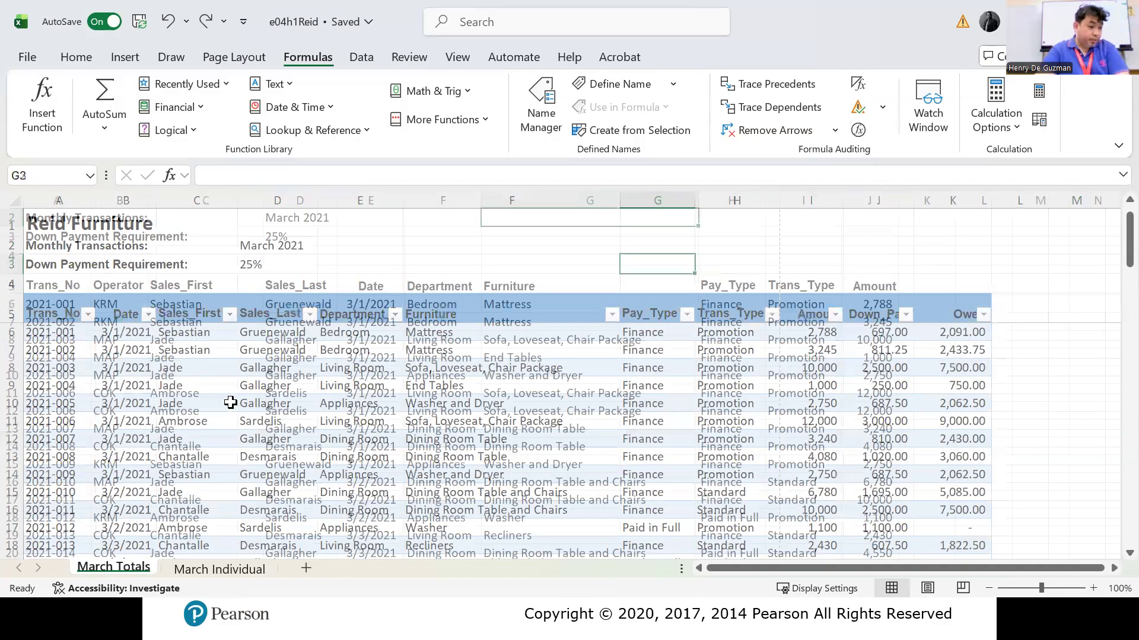
{"action": "left_click", "coordinate": [467, 326]}
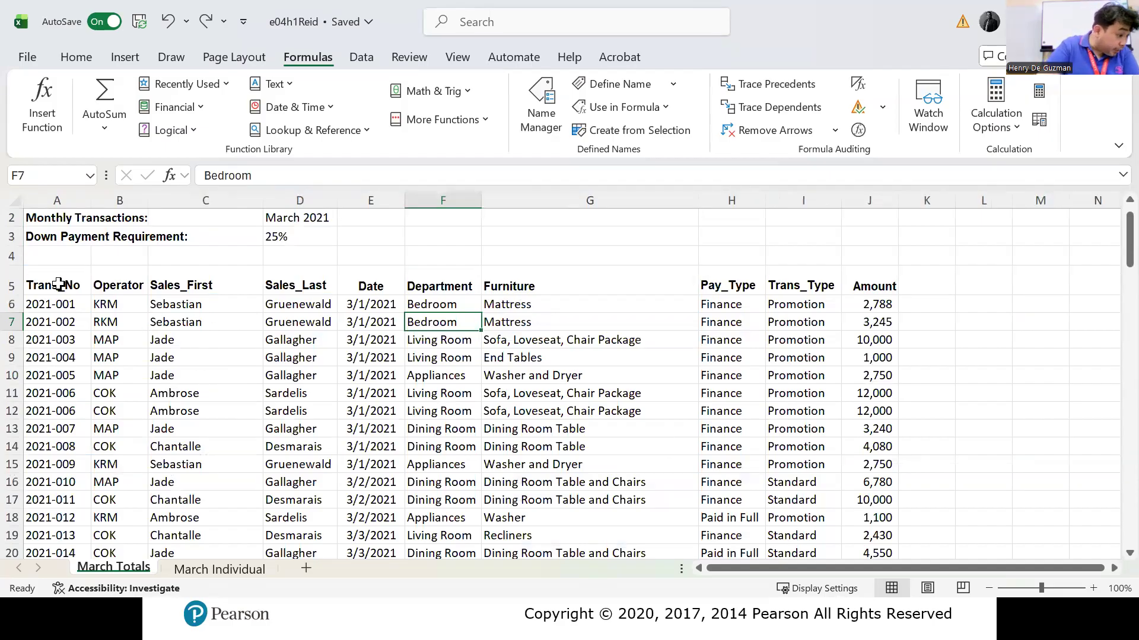
{"action": "left_click_drag", "start_coordinate": [53, 285], "coordinate": [883, 530]}
{"action": "key", "text": "ctrl+c"}
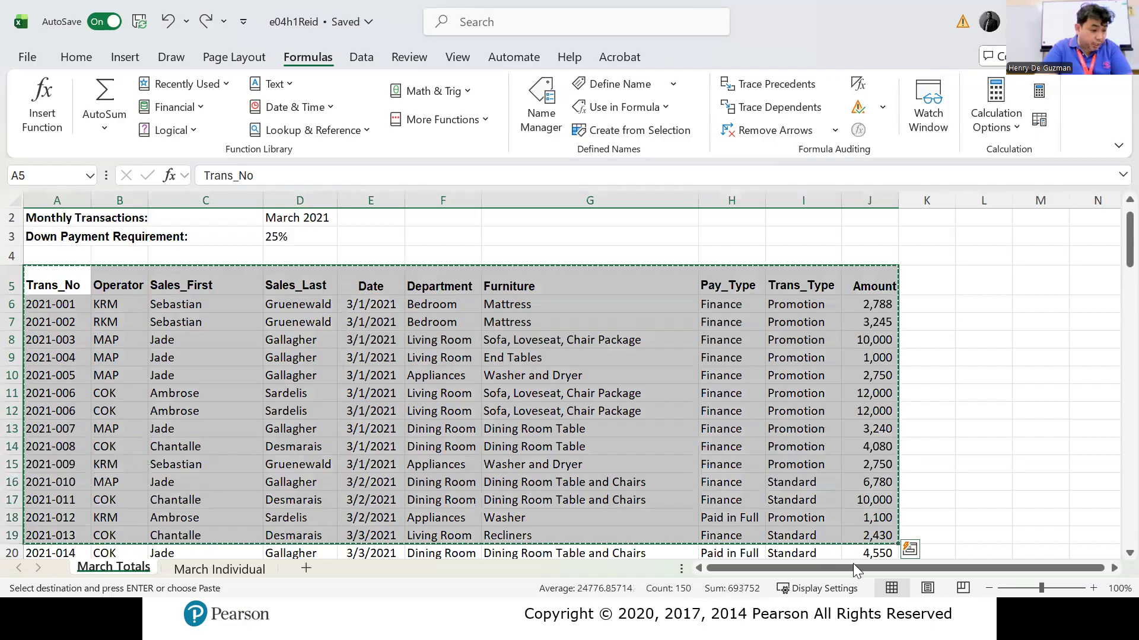
{"action": "left_click", "coordinate": [306, 569]}
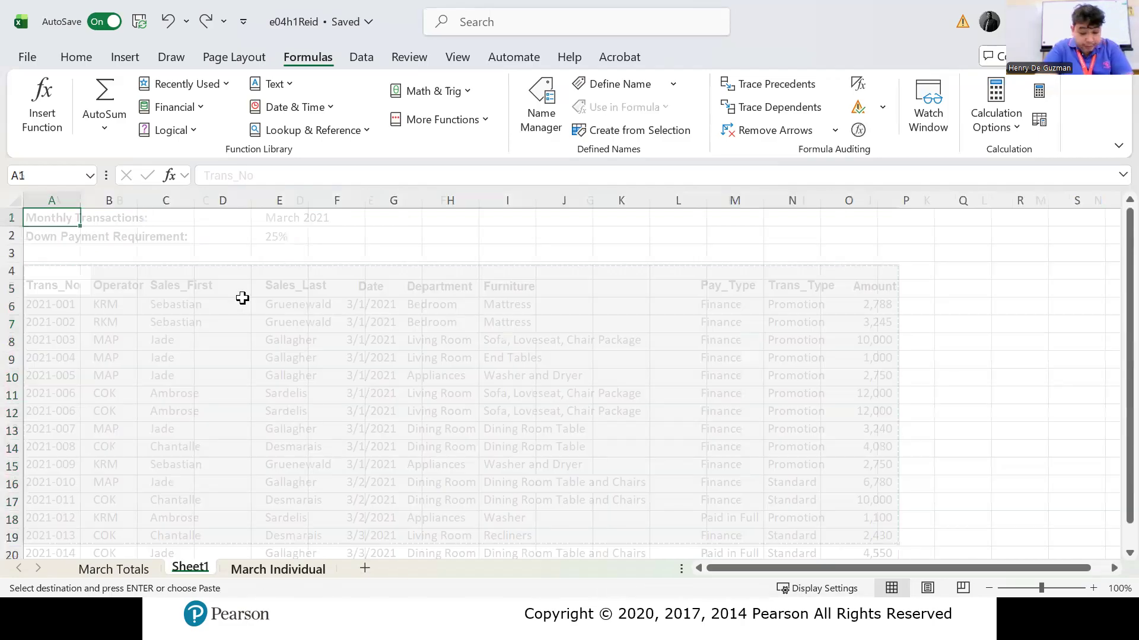
{"action": "key", "text": "ctrl+v"}
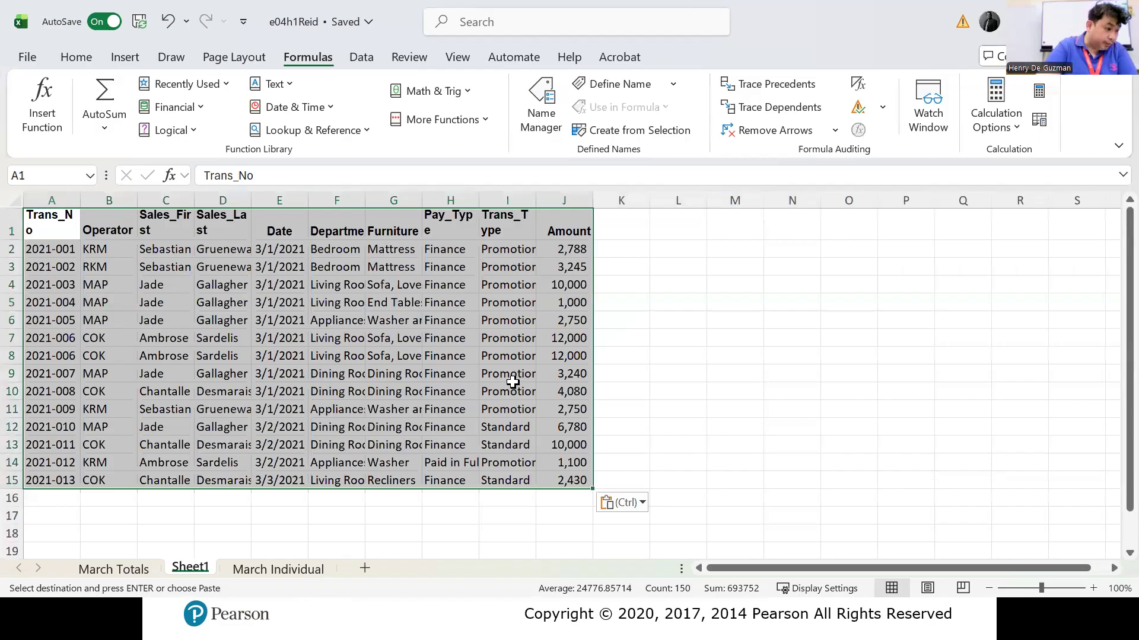
Step: Widen columns A to D and H to J in Sheet1 so their headings fit on one line
{"action": "double_click", "coordinate": [80, 201]}
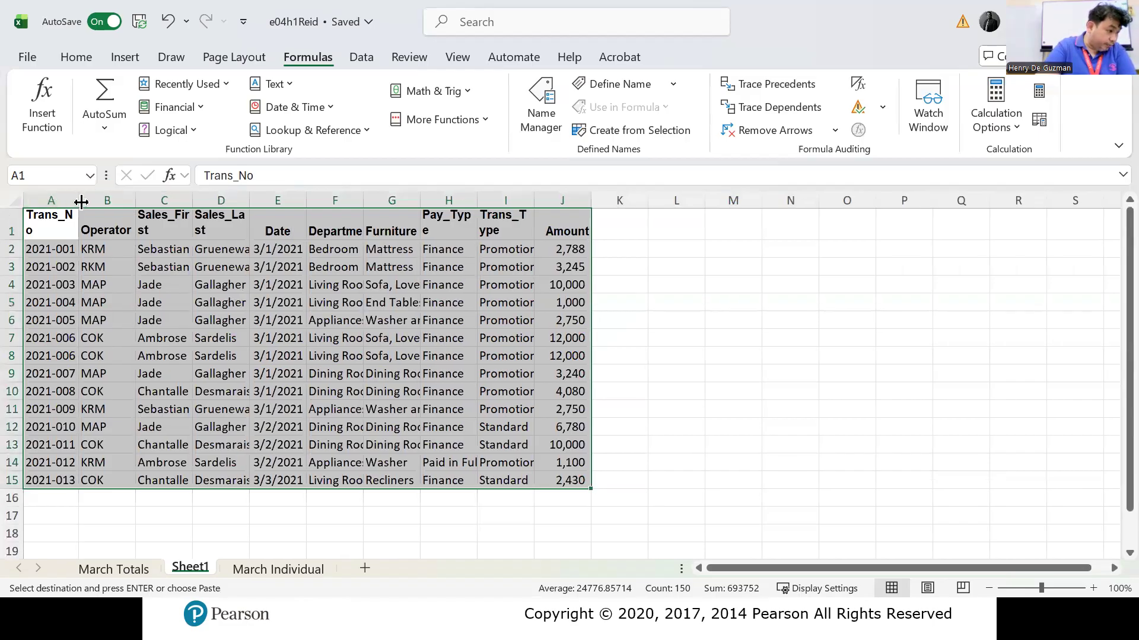
{"action": "double_click", "coordinate": [135, 200]}
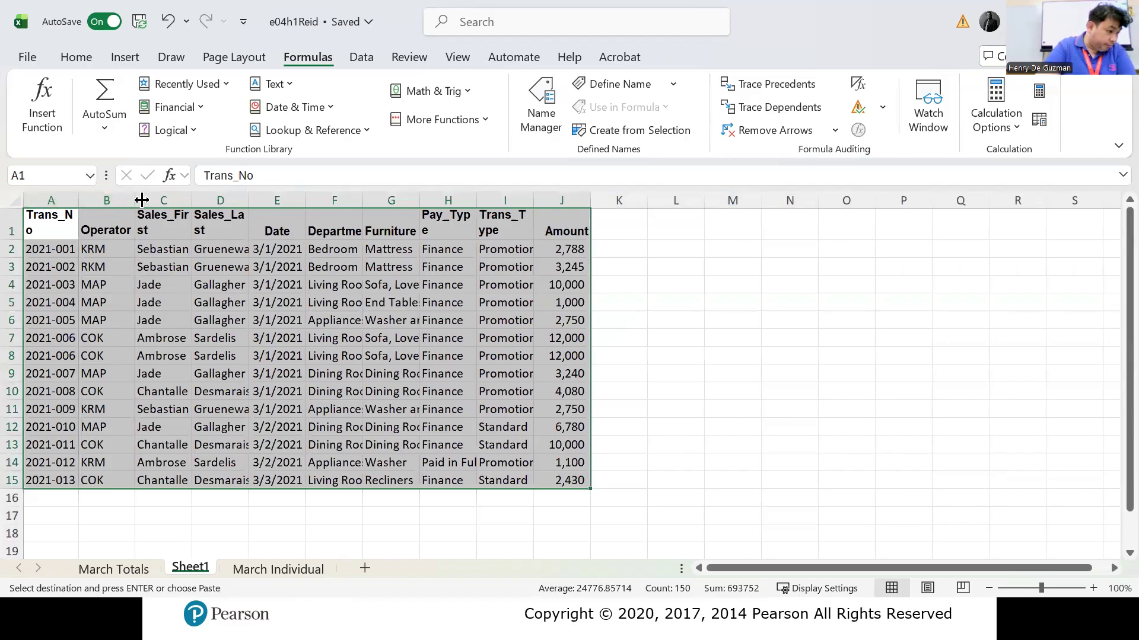
{"action": "double_click", "coordinate": [193, 199]}
{"action": "left_click_drag", "start_coordinate": [78, 201], "coordinate": [436, 200]}
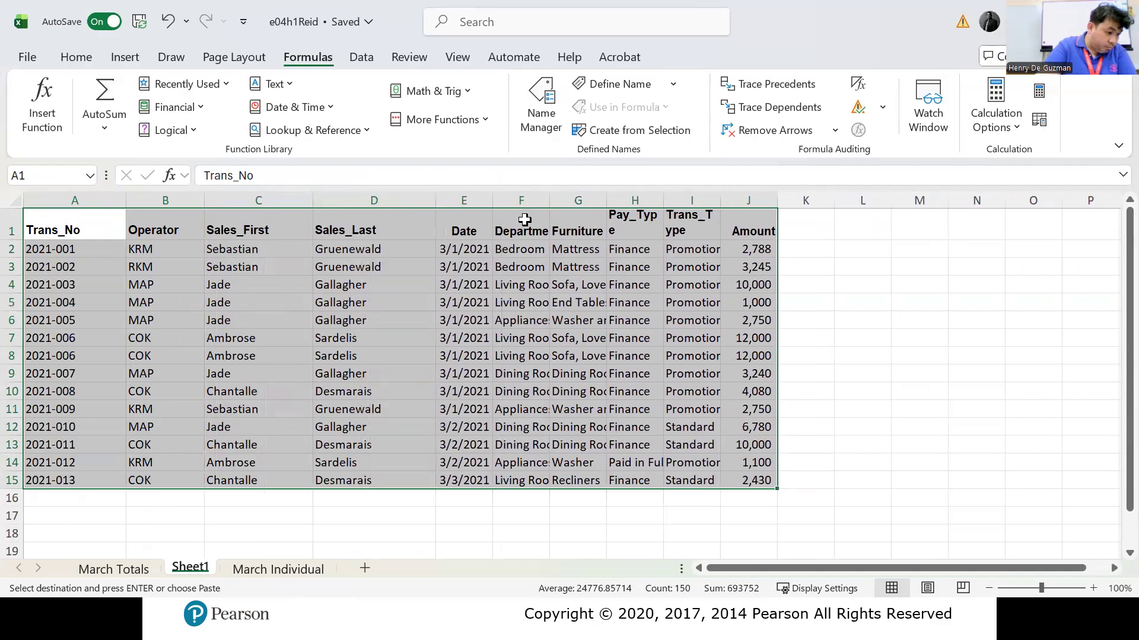
{"action": "left_click_drag", "start_coordinate": [663, 201], "coordinate": [873, 200]}
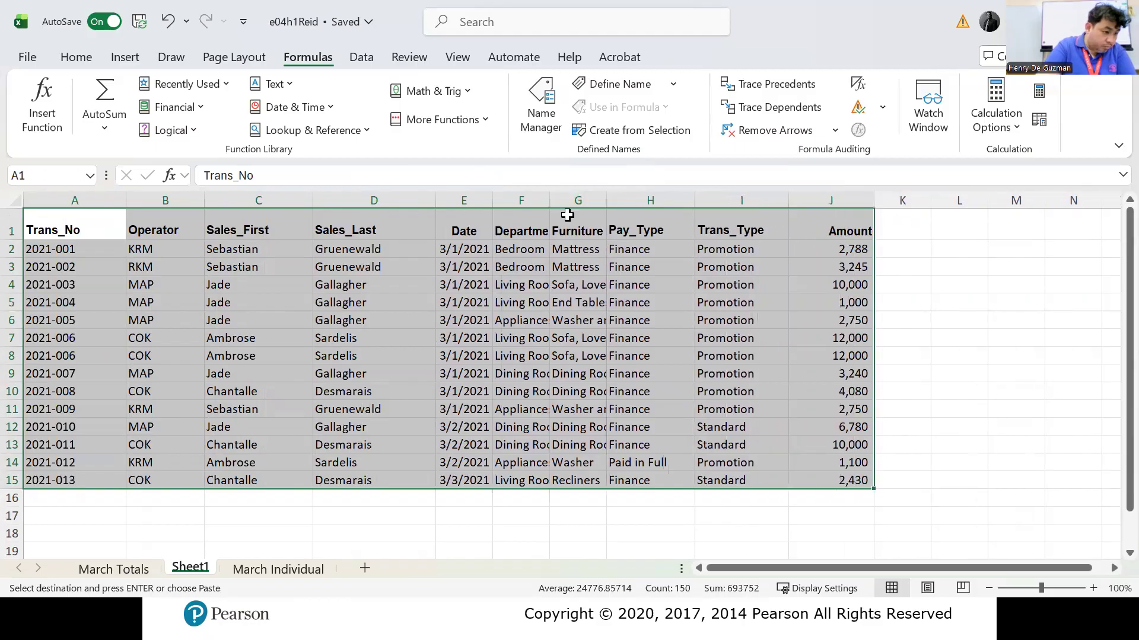
Step: Insert three blank rows above the header row of the copied data
{"action": "left_click", "coordinate": [13, 229]}
{"action": "right_click", "coordinate": [13, 229]}
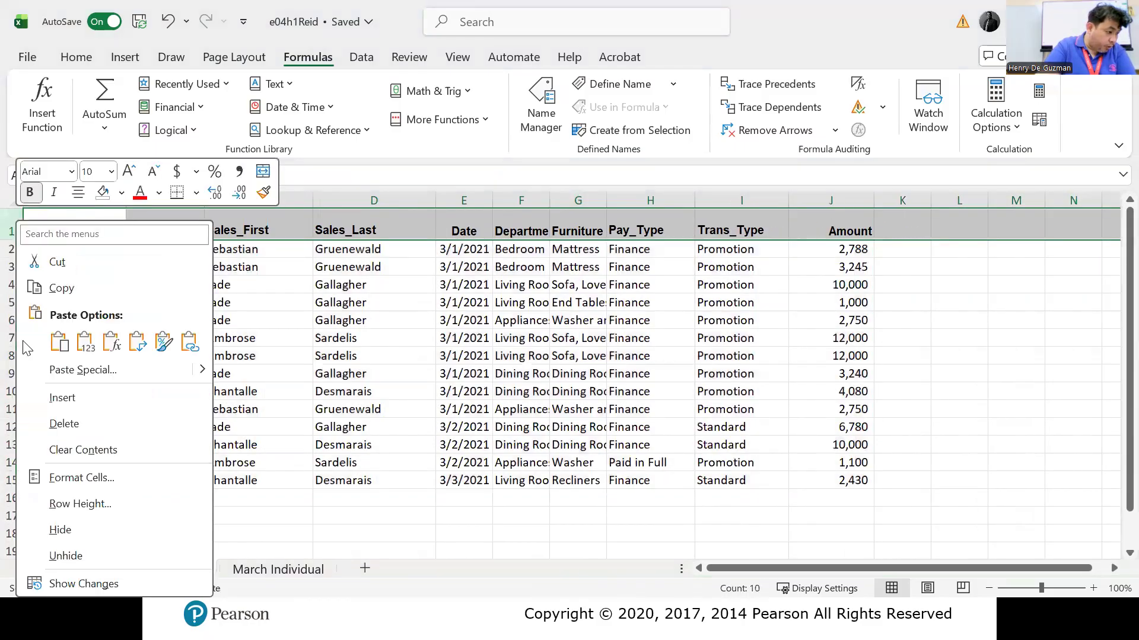
{"action": "key", "text": "Return"}
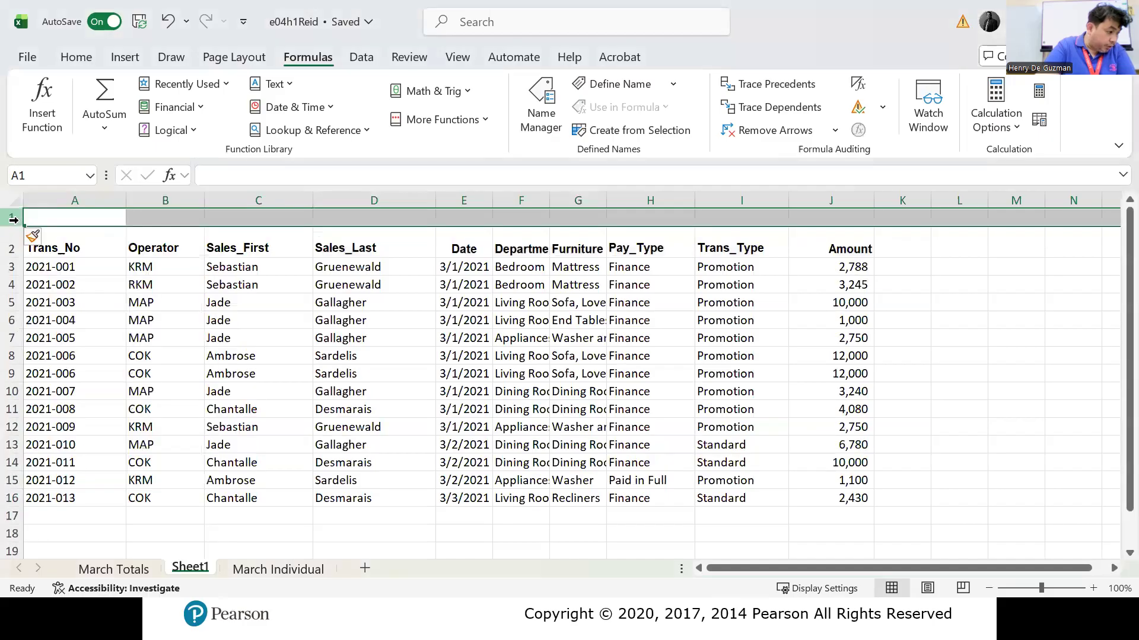
{"action": "right_click", "coordinate": [12, 219]}
{"action": "left_click", "coordinate": [47, 398]}
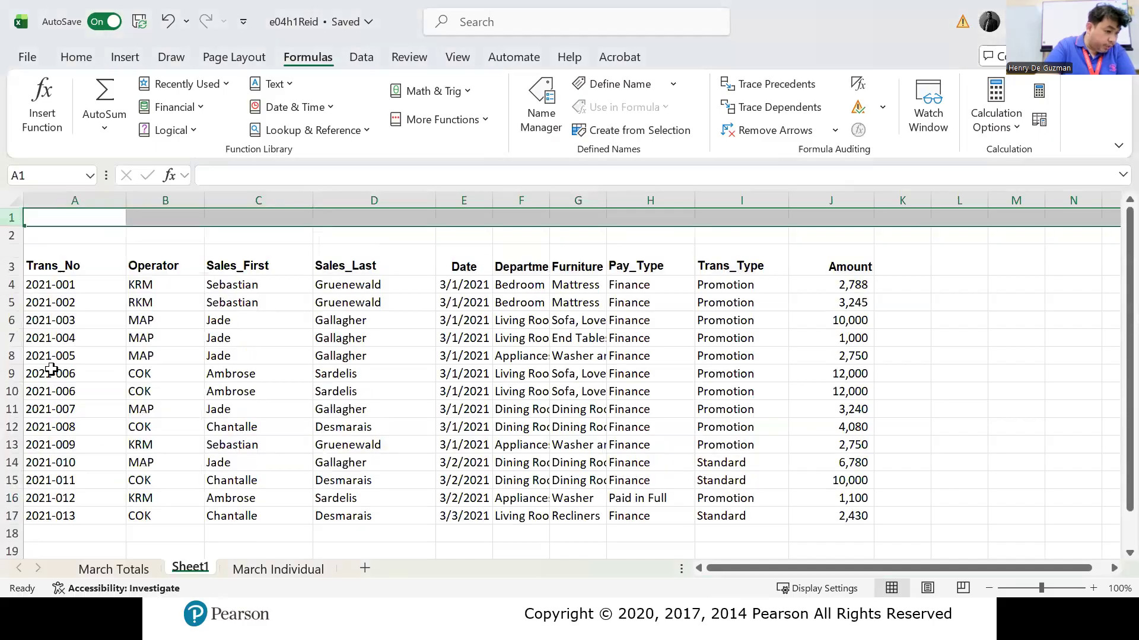
{"action": "right_click", "coordinate": [13, 218]}
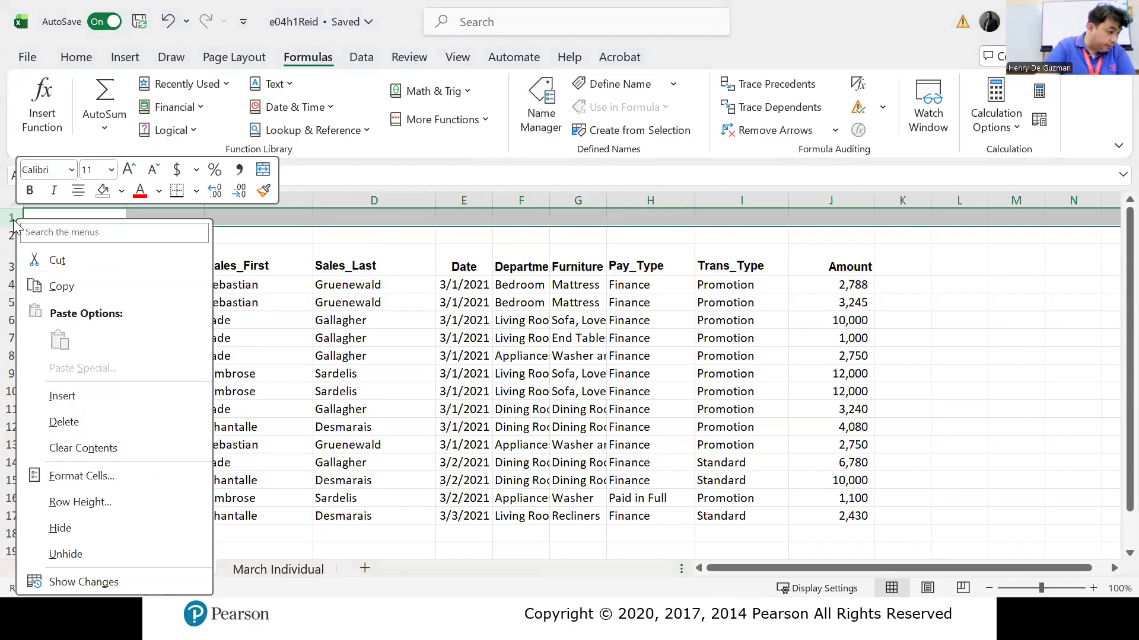
{"action": "left_click", "coordinate": [48, 398]}
{"action": "left_click", "coordinate": [521, 388]}
{"action": "scroll", "coordinate": [601, 362], "scroll_direction": "down", "scroll_amount": 1}
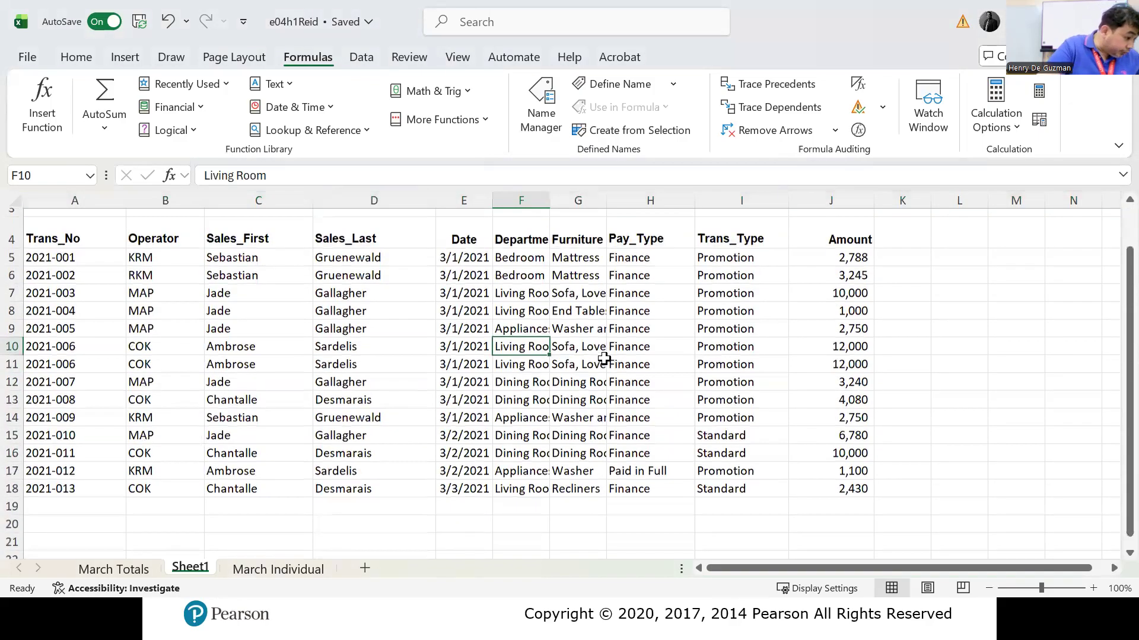
{"action": "scroll", "coordinate": [862, 323], "scroll_direction": "up", "scroll_amount": 1}
Step: Label cell I2 "SUM" and total the Amount column in J2 with =SUM(J5:J18)
{"action": "left_click", "coordinate": [765, 236]}
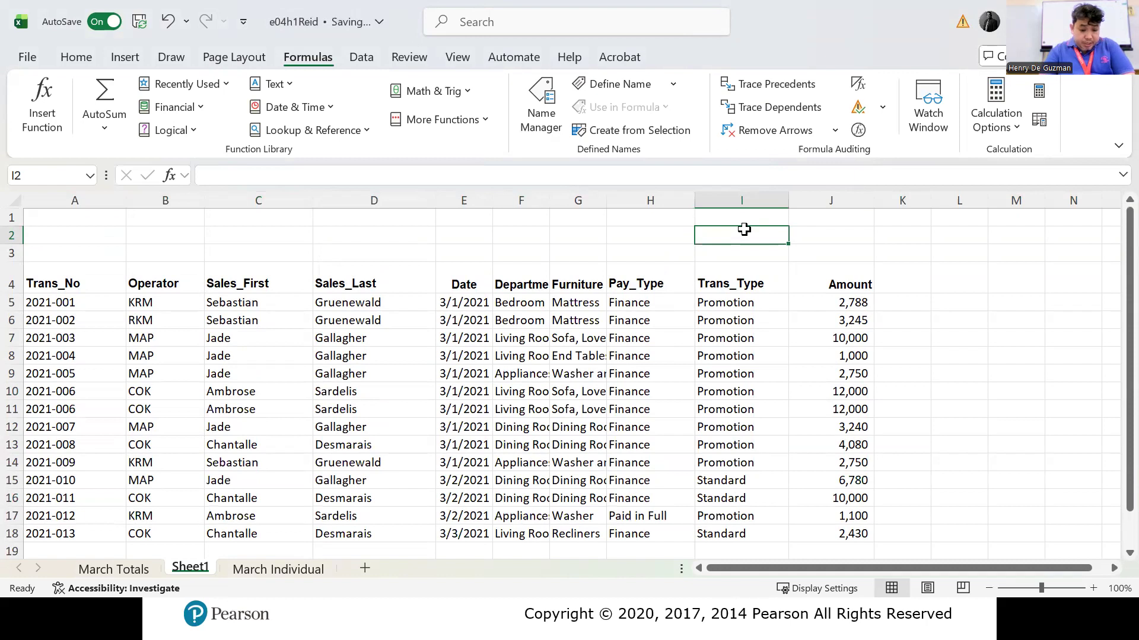
{"action": "type", "text": "SUM"}
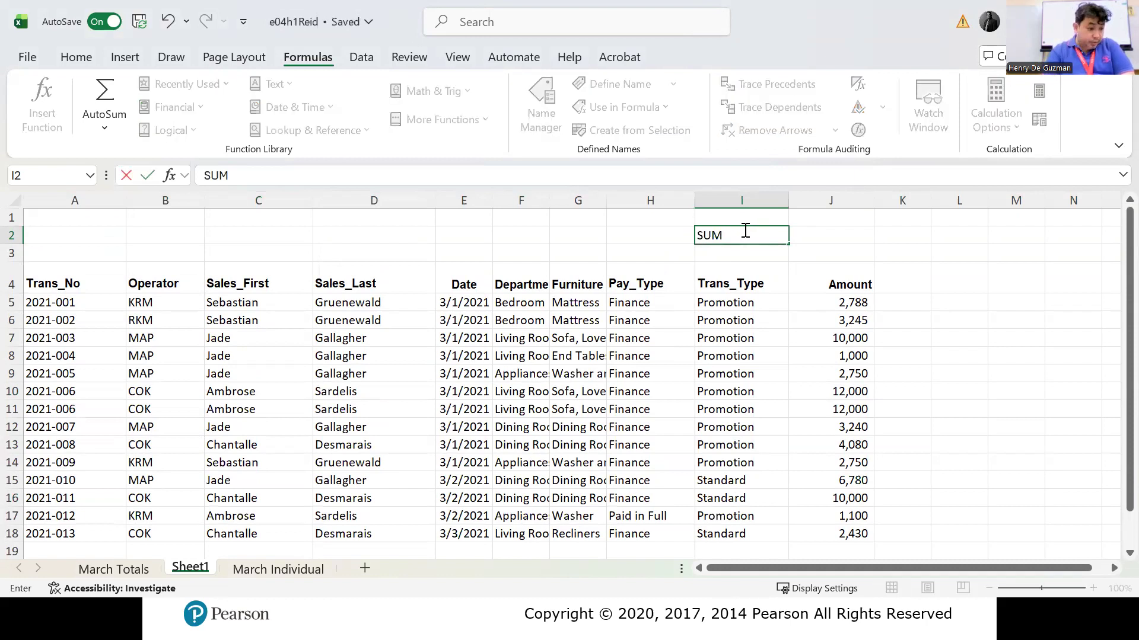
{"action": "key", "text": "Tab"}
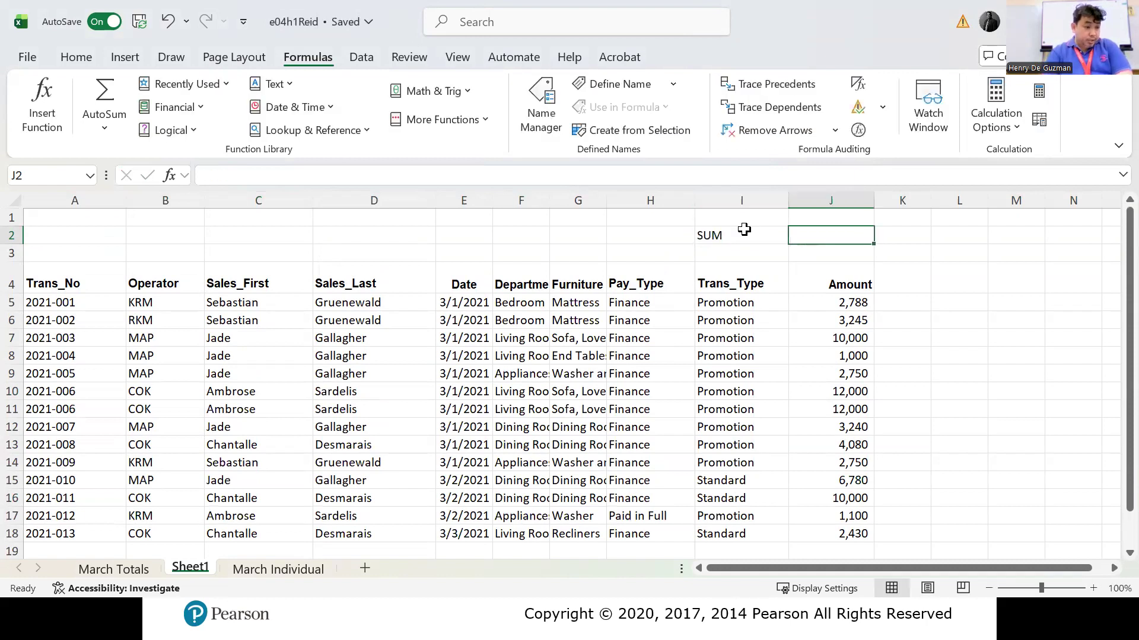
{"action": "type", "text": "="}
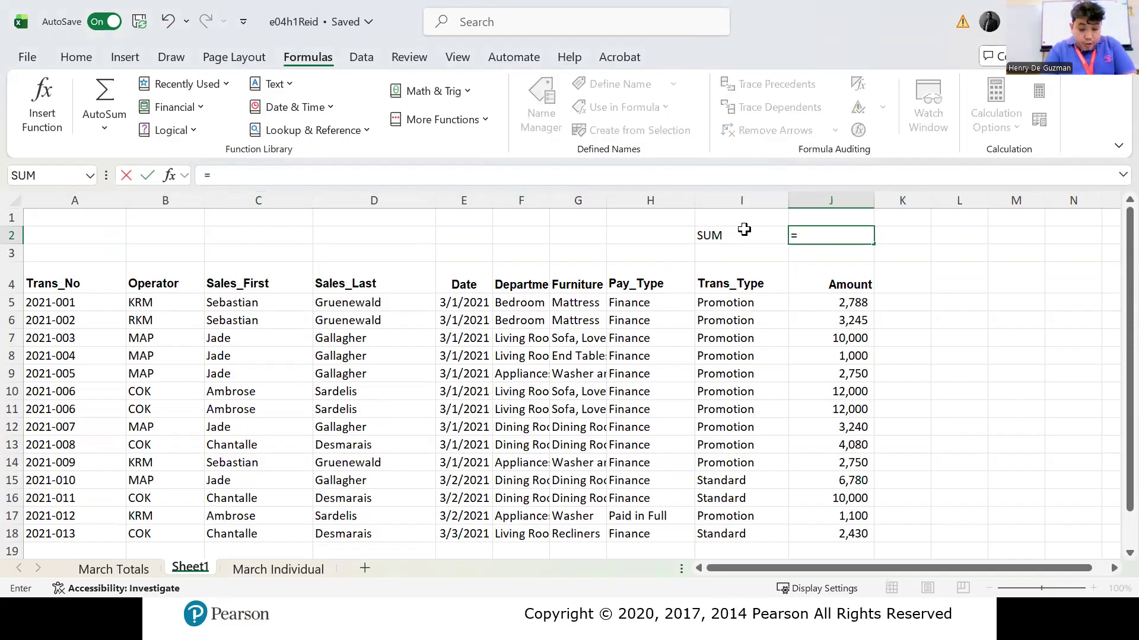
{"action": "type", "text": "SUM("}
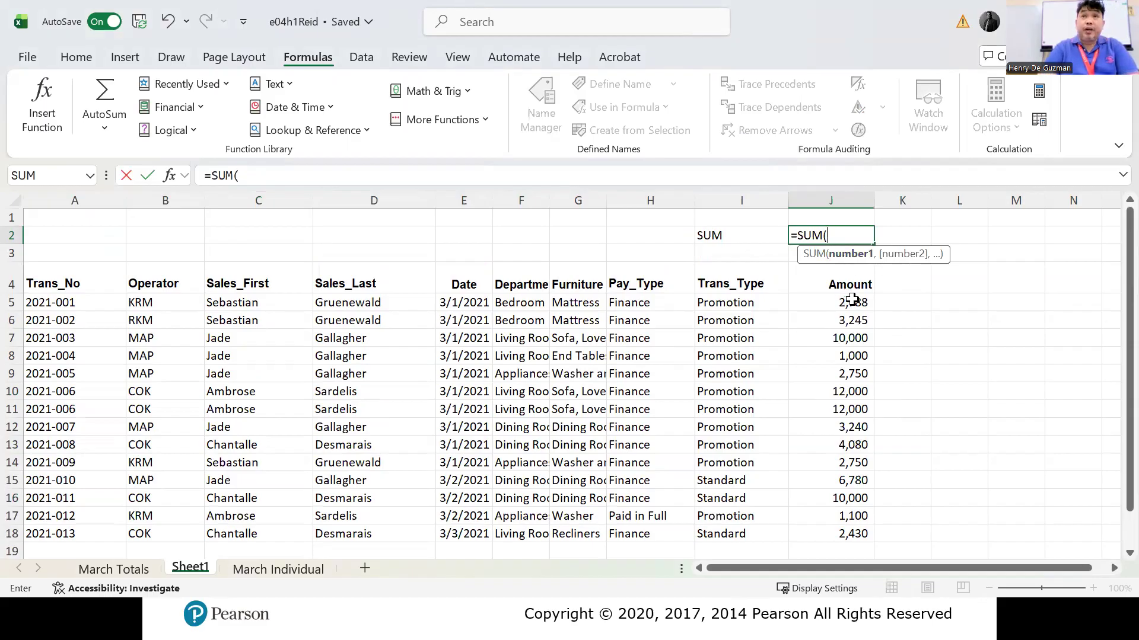
{"action": "left_click_drag", "start_coordinate": [852, 299], "coordinate": [833, 490]}
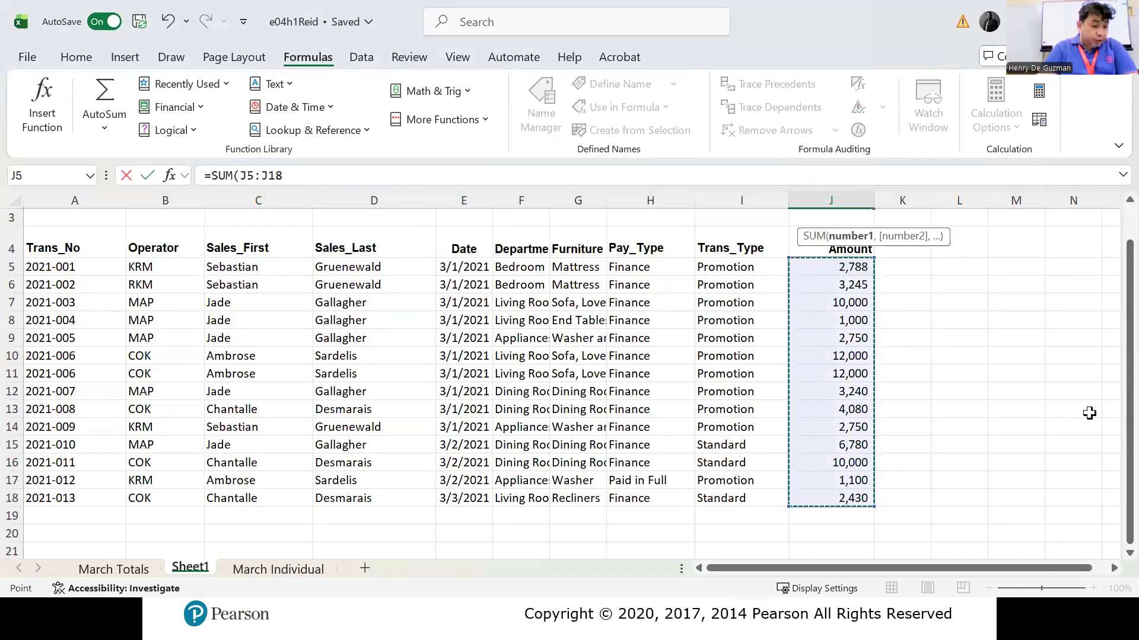
{"action": "scroll", "coordinate": [961, 389], "scroll_direction": "up", "scroll_amount": 1}
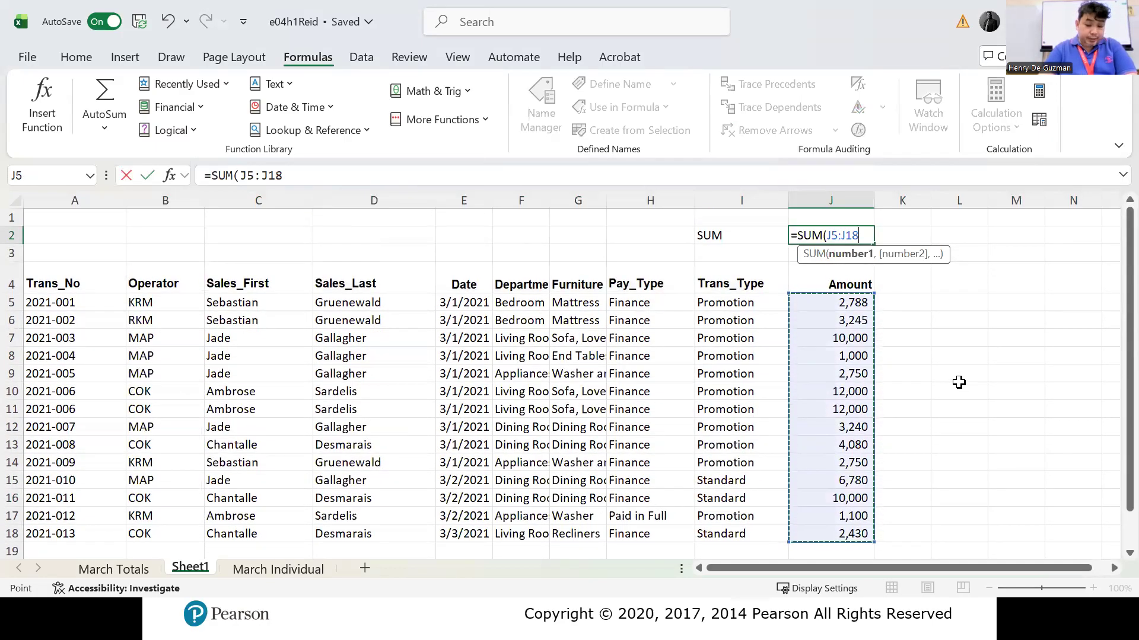
{"action": "type", "text": ")"}
{"action": "key", "text": "Return"}
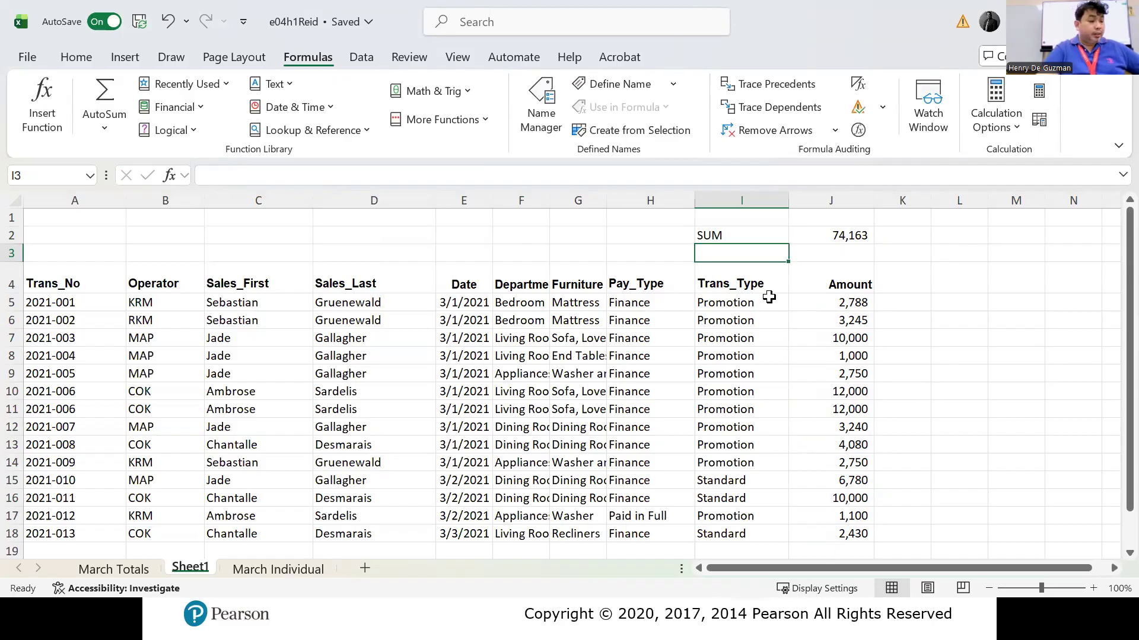
Step: Enter the label "SUBTOTA:" in cell I3 for the subtotal row and move to J3
{"action": "type", "text": "SUBT"}
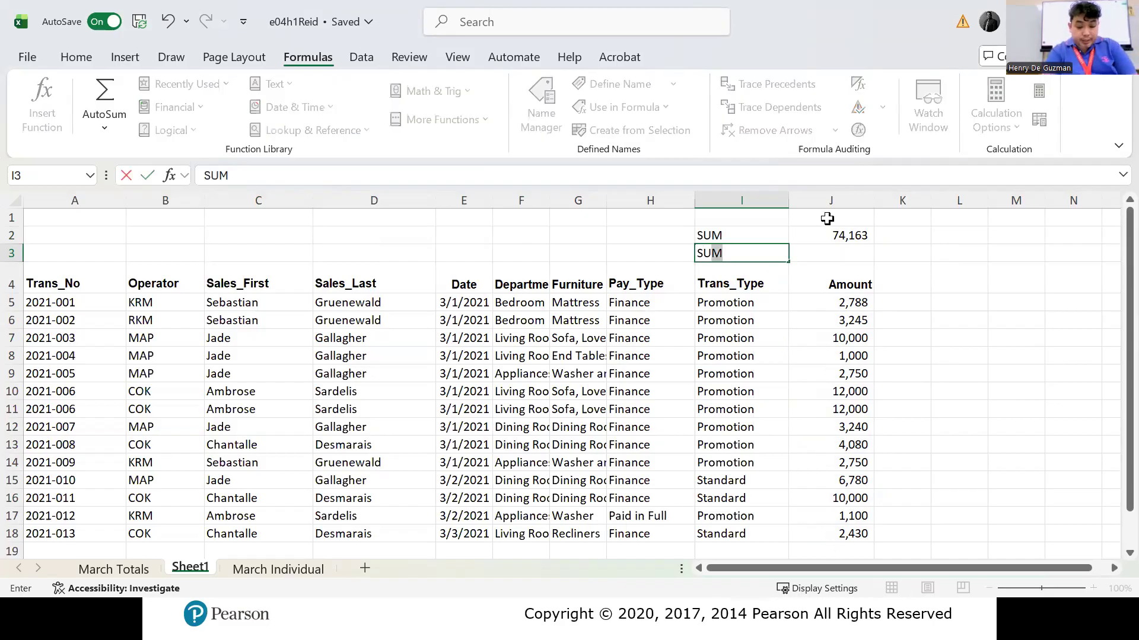
{"action": "type", "text": ":"}
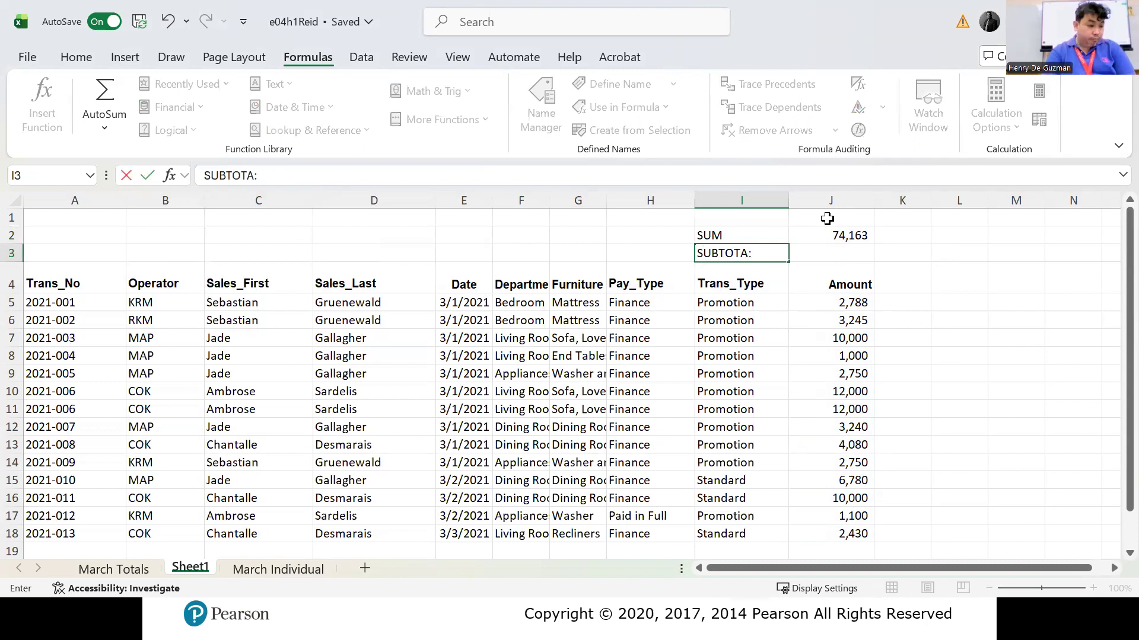
{"action": "key", "text": "Tab"}
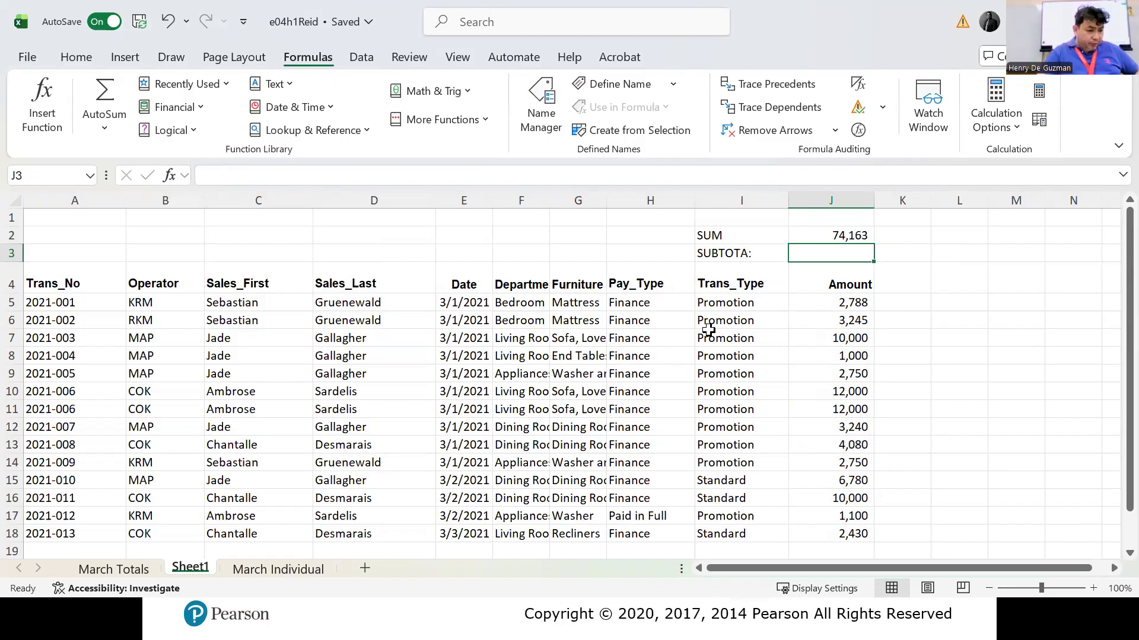
Step: Total the Amount column in J3 with =SUBTOTAL(9,J5:J18)
{"action": "left_click", "coordinate": [742, 252]}
{"action": "left_click", "coordinate": [819, 253]}
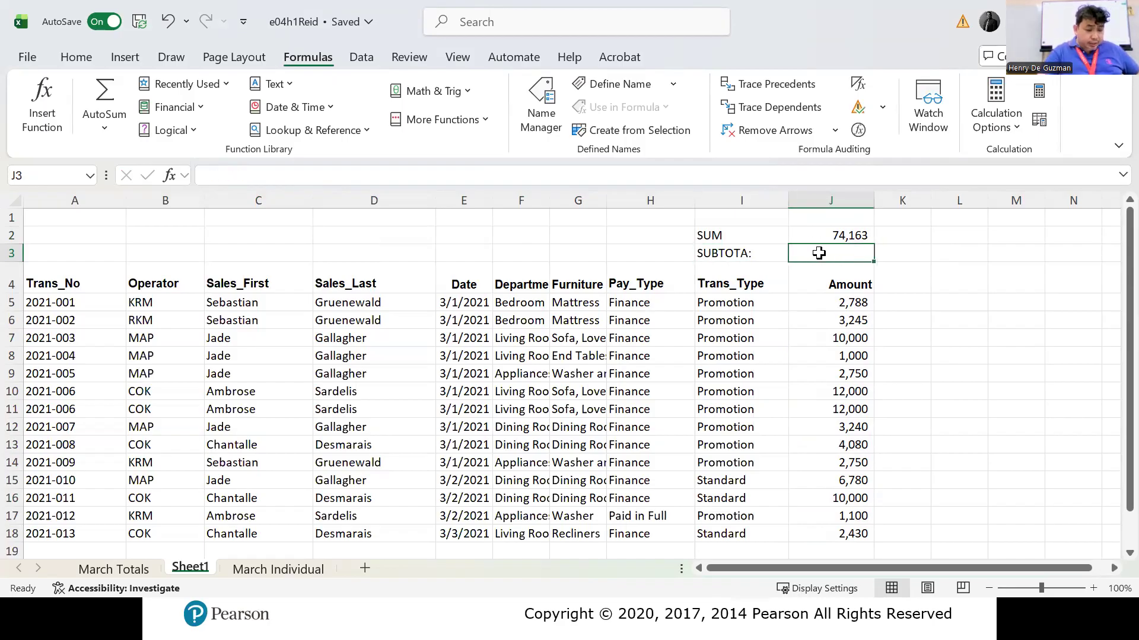
{"action": "type", "text": "="}
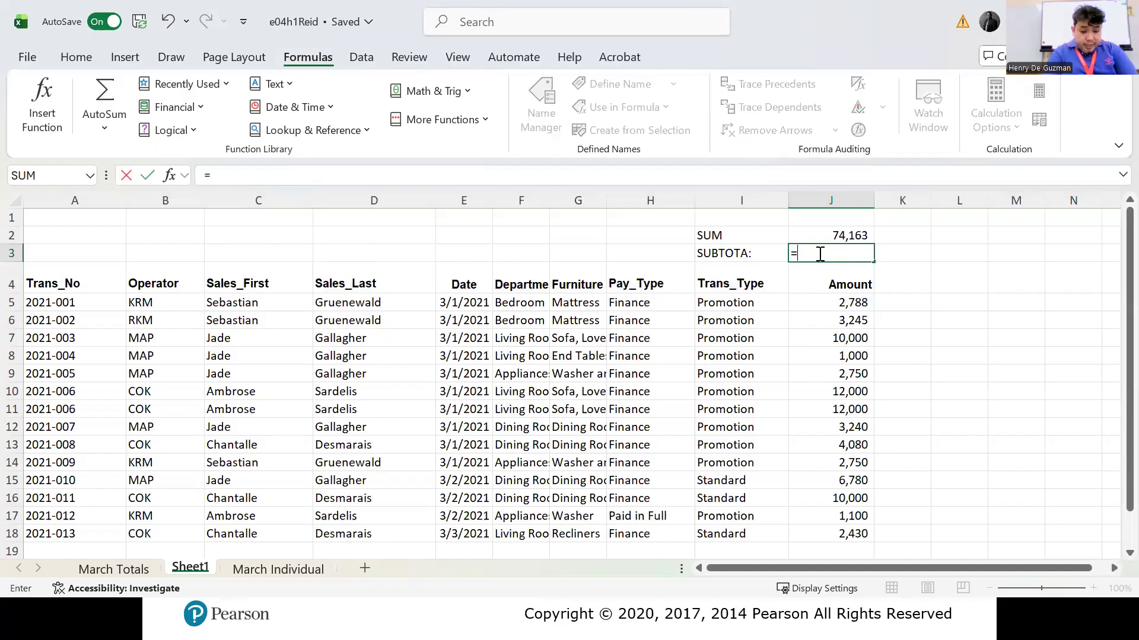
{"action": "type", "text": "SUBTOTAL"}
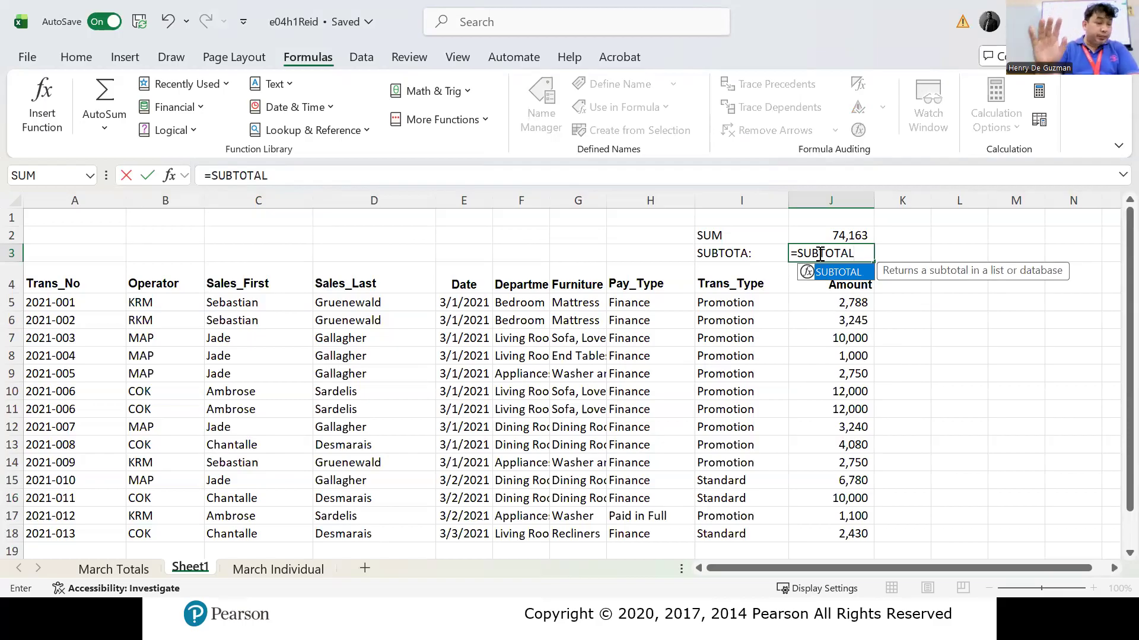
{"action": "type", "text": "("}
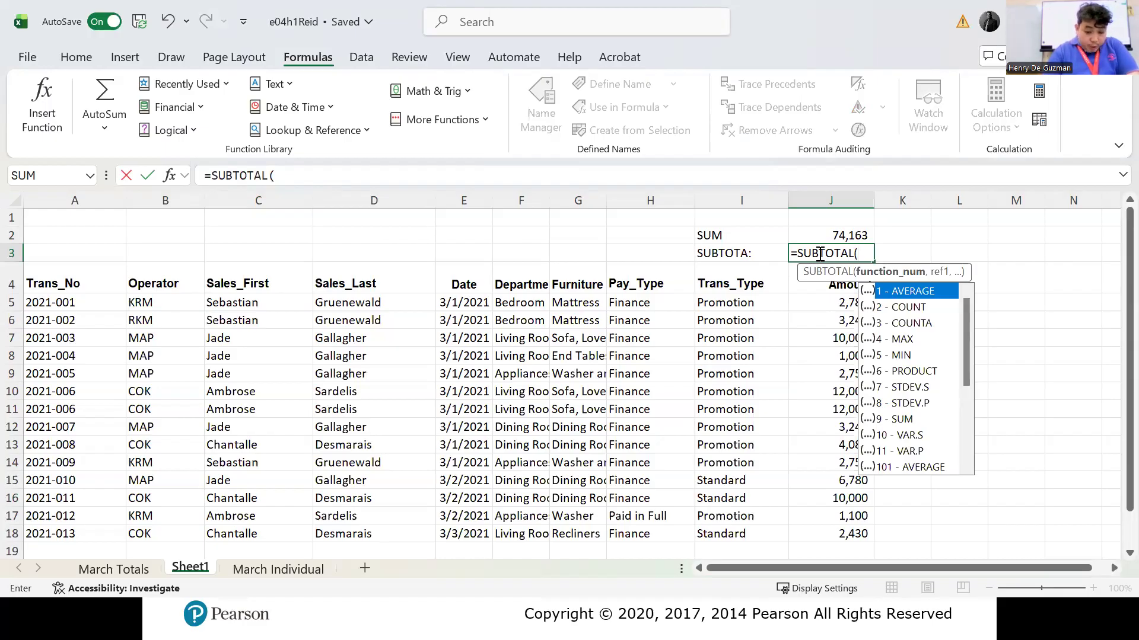
{"action": "type", "text": "9"}
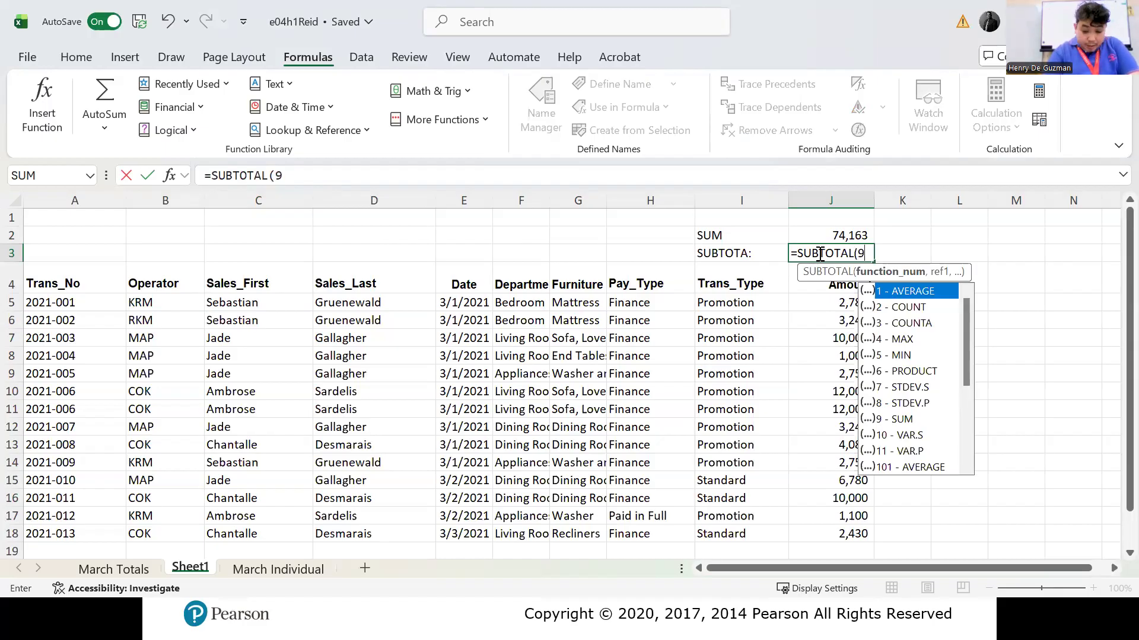
{"action": "type", "text": ","}
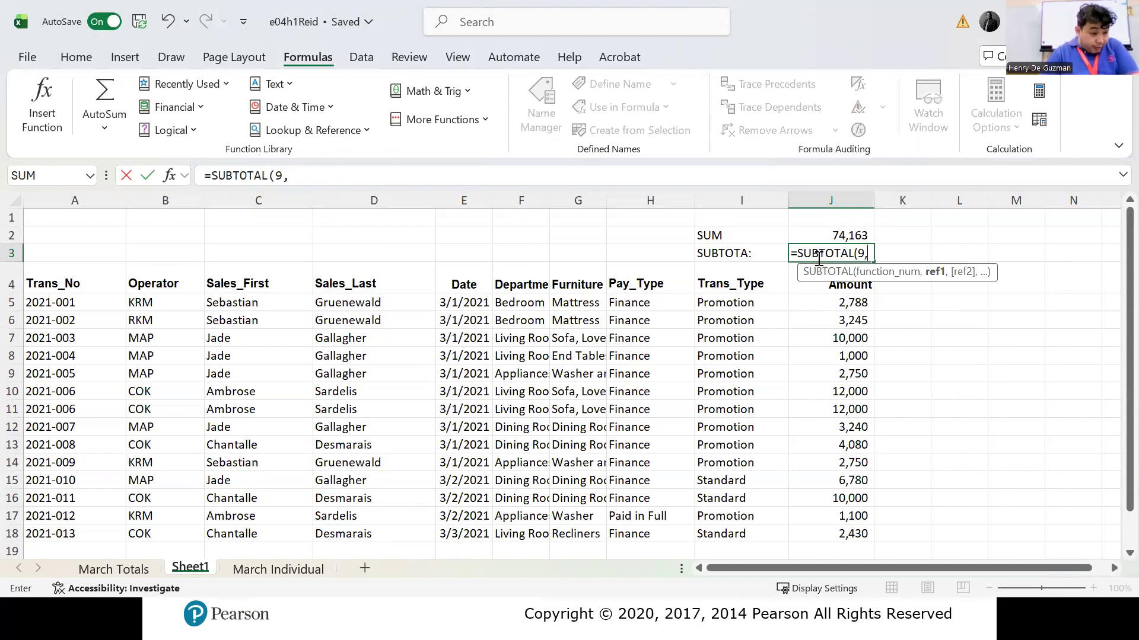
{"action": "left_click_drag", "start_coordinate": [813, 301], "coordinate": [835, 528]}
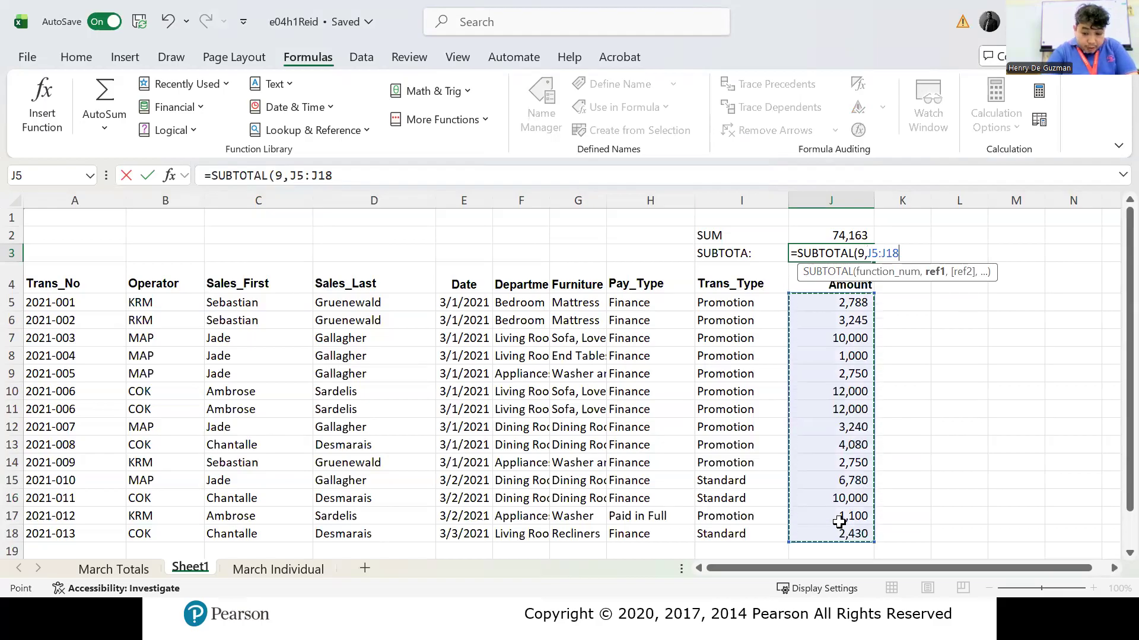
{"action": "type", "text": ")"}
{"action": "key", "text": "Return"}
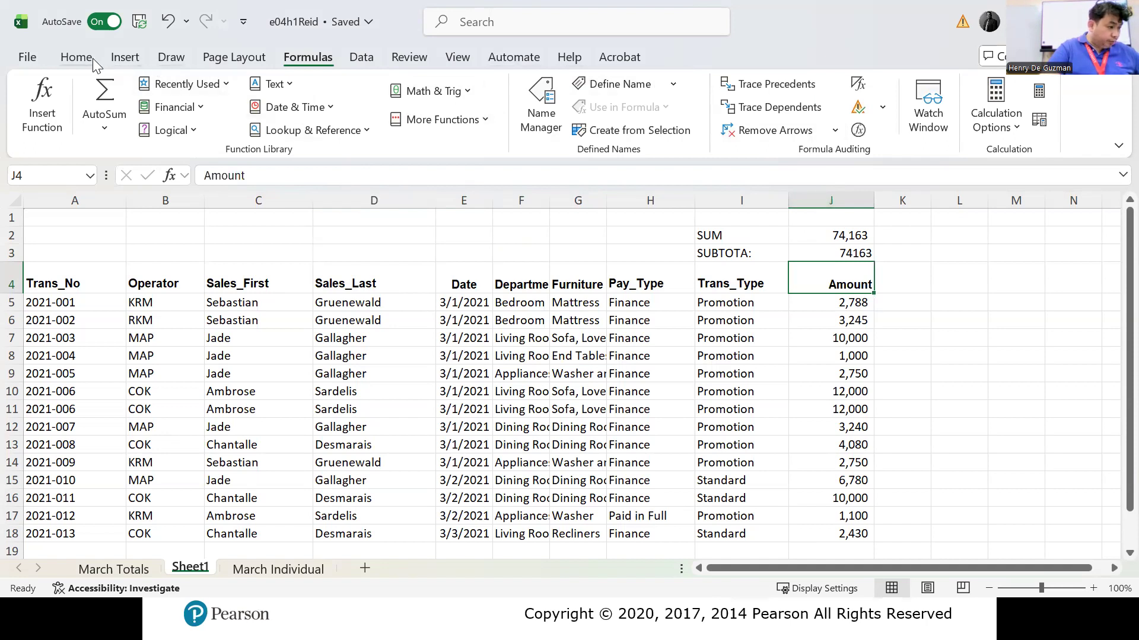
{"action": "left_click", "coordinate": [77, 57]}
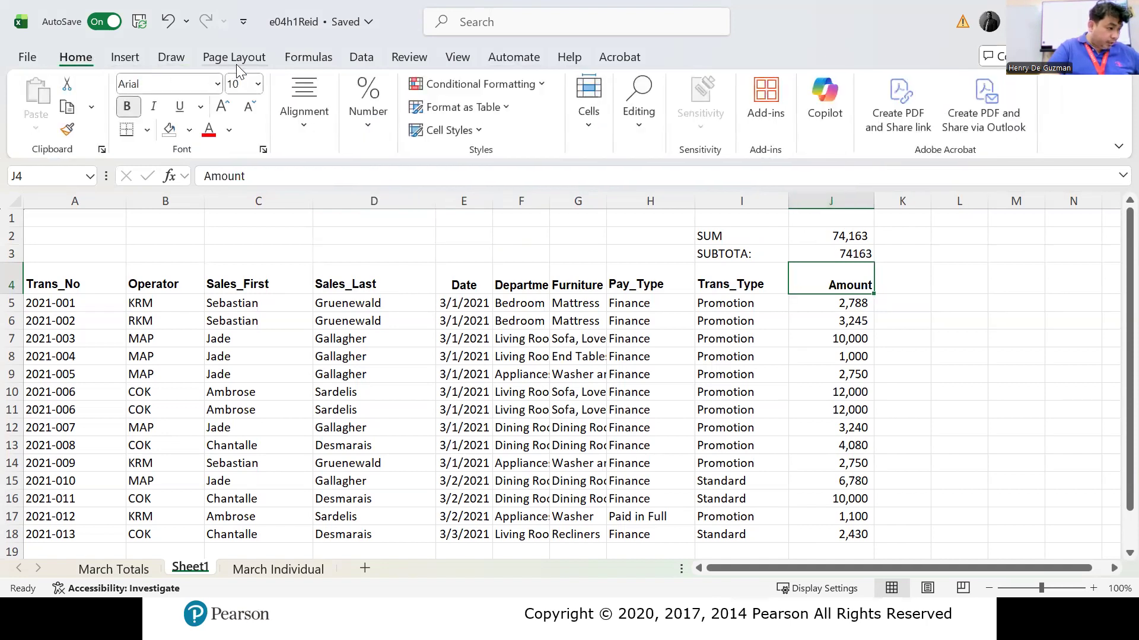
{"action": "left_click", "coordinate": [140, 57]}
{"action": "left_click", "coordinate": [176, 94]}
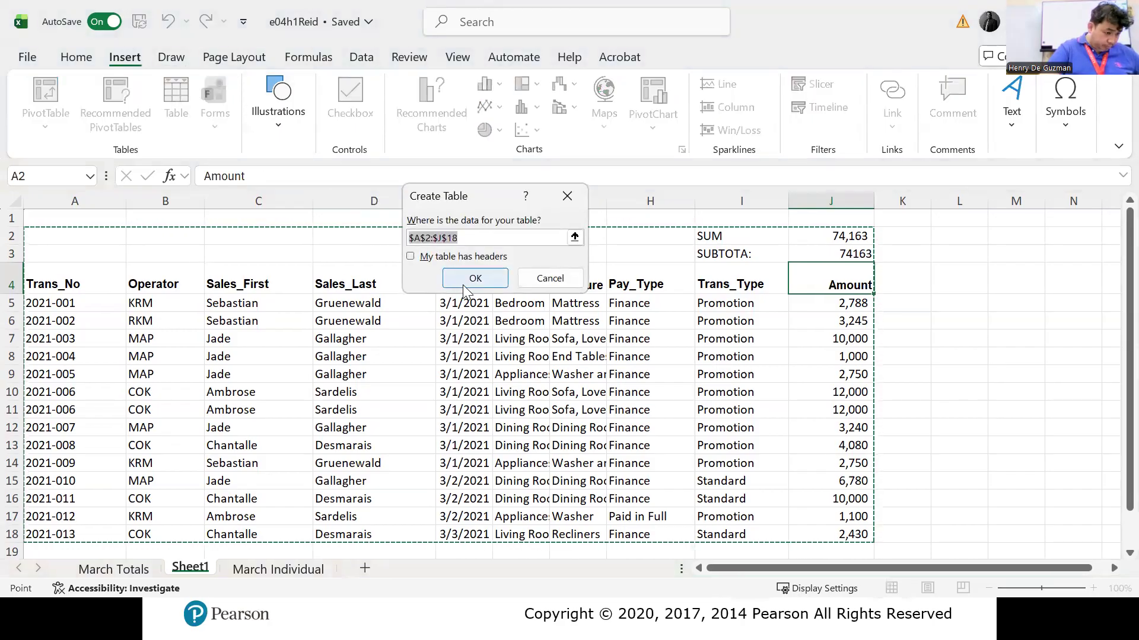
{"action": "left_click", "coordinate": [433, 258]}
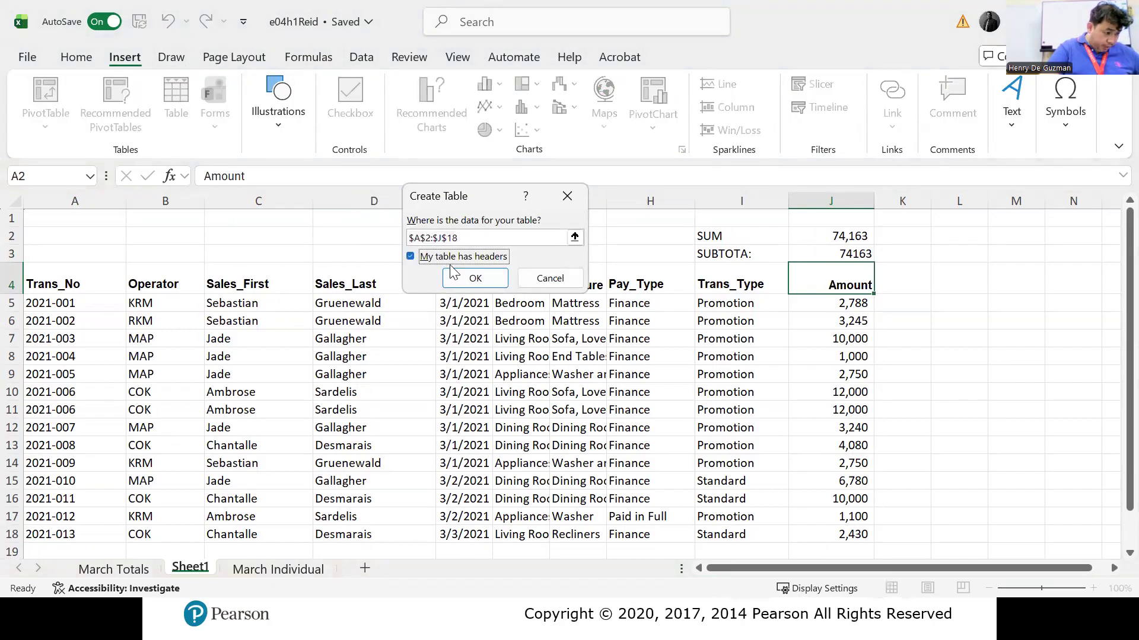
{"action": "left_click", "coordinate": [475, 279]}
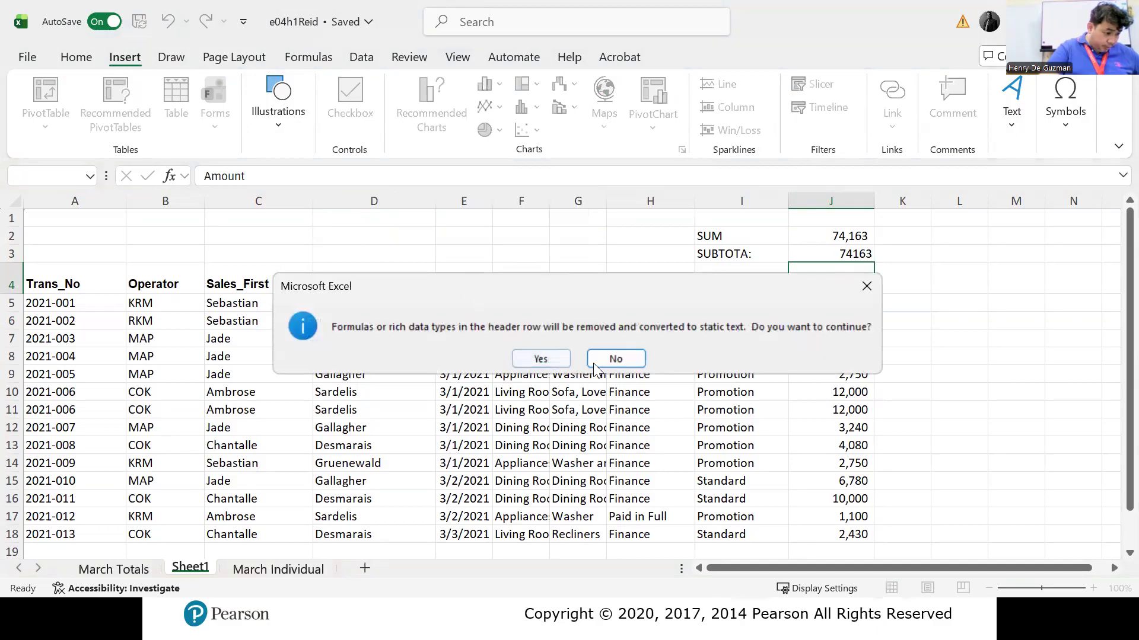
{"action": "left_click", "coordinate": [540, 359]}
{"action": "left_click", "coordinate": [502, 285]}
Step: Convert the transaction data in A4:J18 into a table with headers, leaving the SUM and SUBTOTAL rows outside it
{"action": "left_click_drag", "start_coordinate": [76, 284], "coordinate": [831, 482]}
{"action": "scroll", "coordinate": [830, 481], "scroll_direction": "up", "scroll_amount": 1}
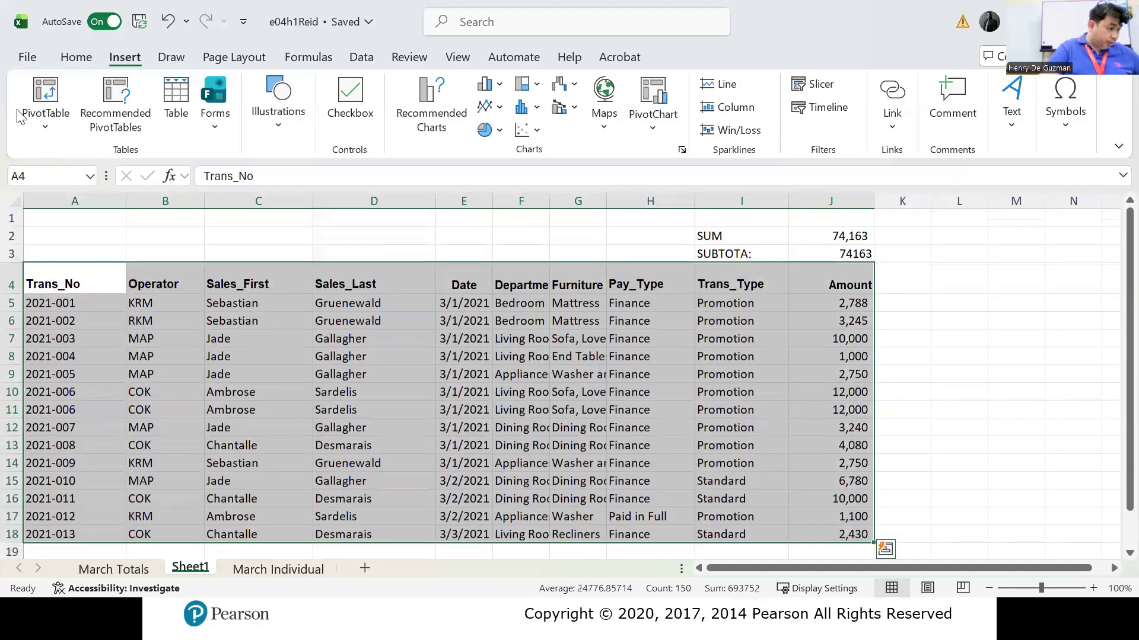
{"action": "left_click", "coordinate": [175, 100]}
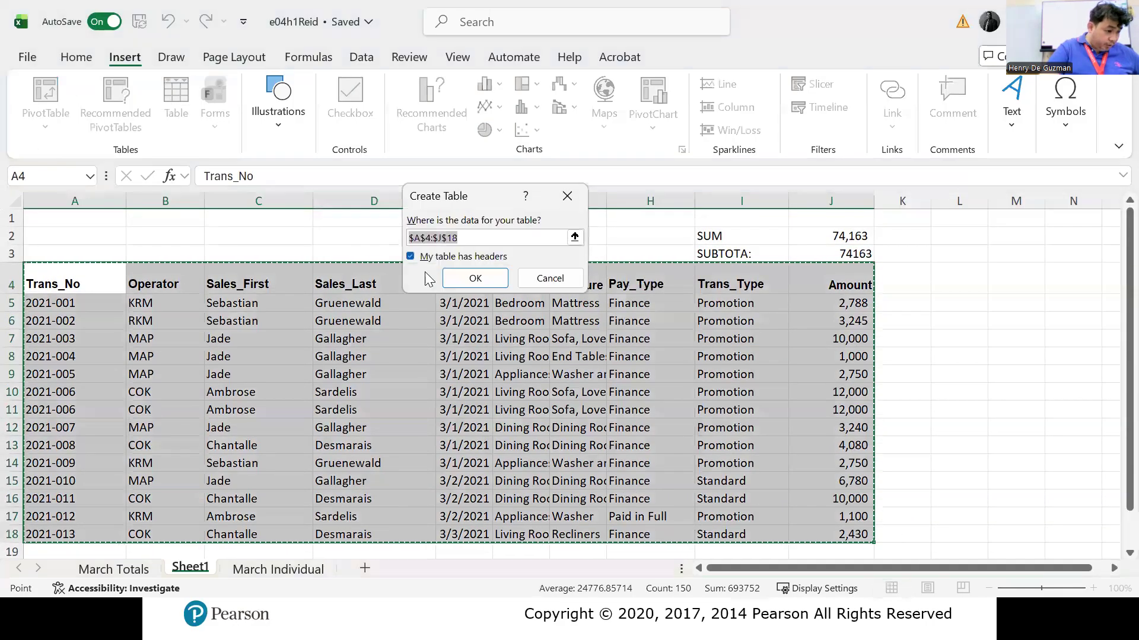
{"action": "left_click", "coordinate": [460, 279]}
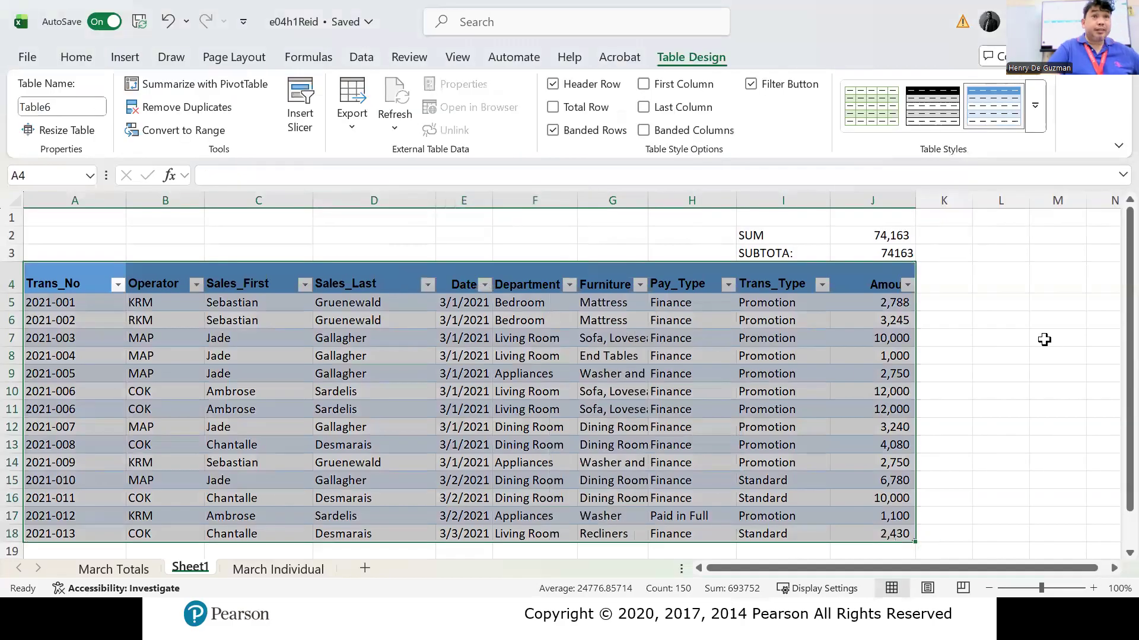
{"action": "left_click", "coordinate": [1083, 326]}
{"action": "left_click", "coordinate": [980, 357]}
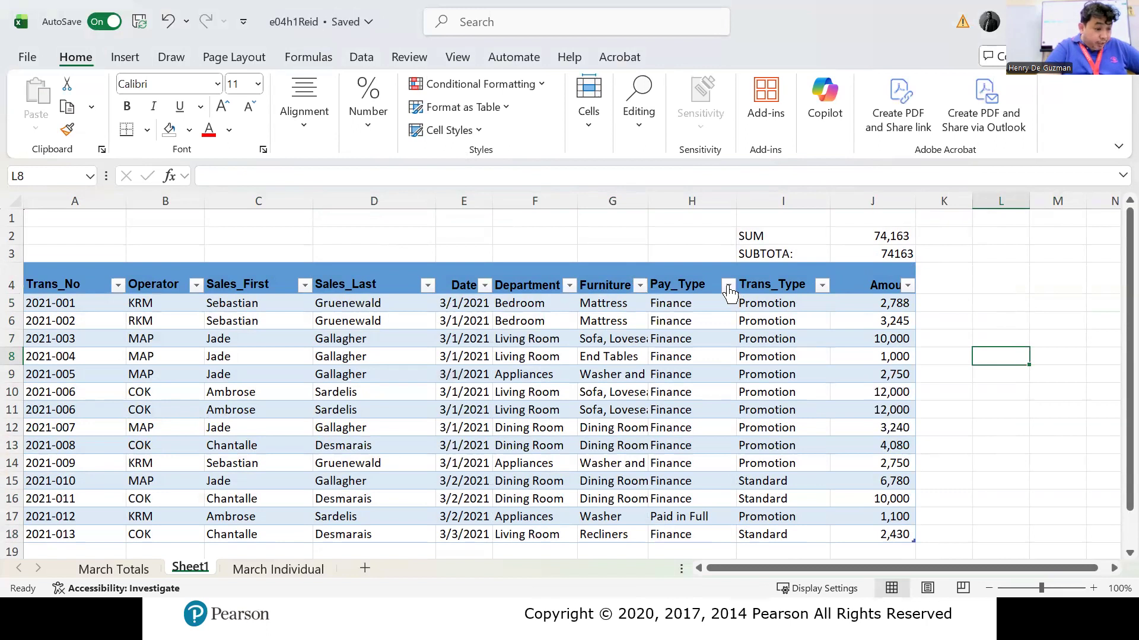
Step: Filter the Pay_Type column to show only Paid in Full transactions
{"action": "scroll", "coordinate": [994, 351], "scroll_direction": "down", "scroll_amount": 1}
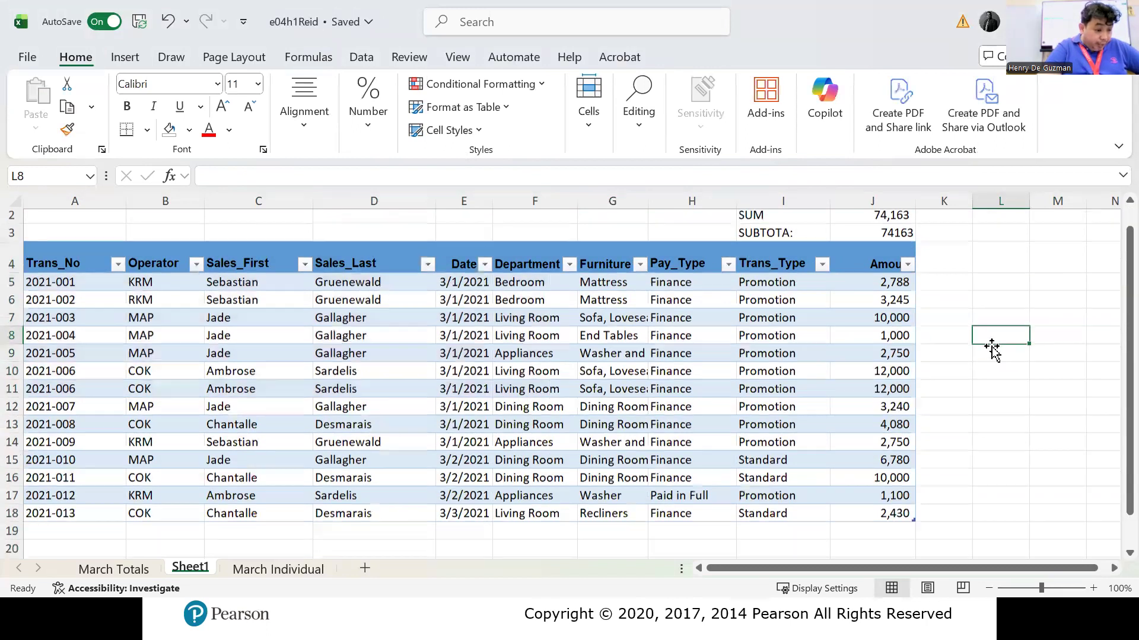
{"action": "scroll", "coordinate": [955, 337], "scroll_direction": "up", "scroll_amount": 1}
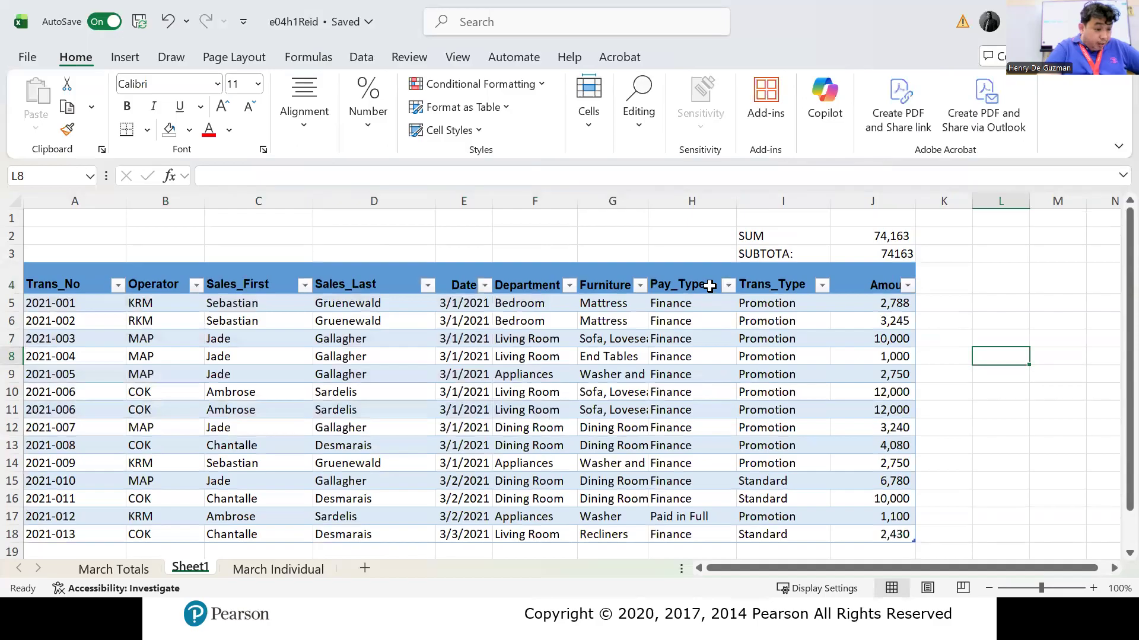
{"action": "left_click", "coordinate": [728, 288]}
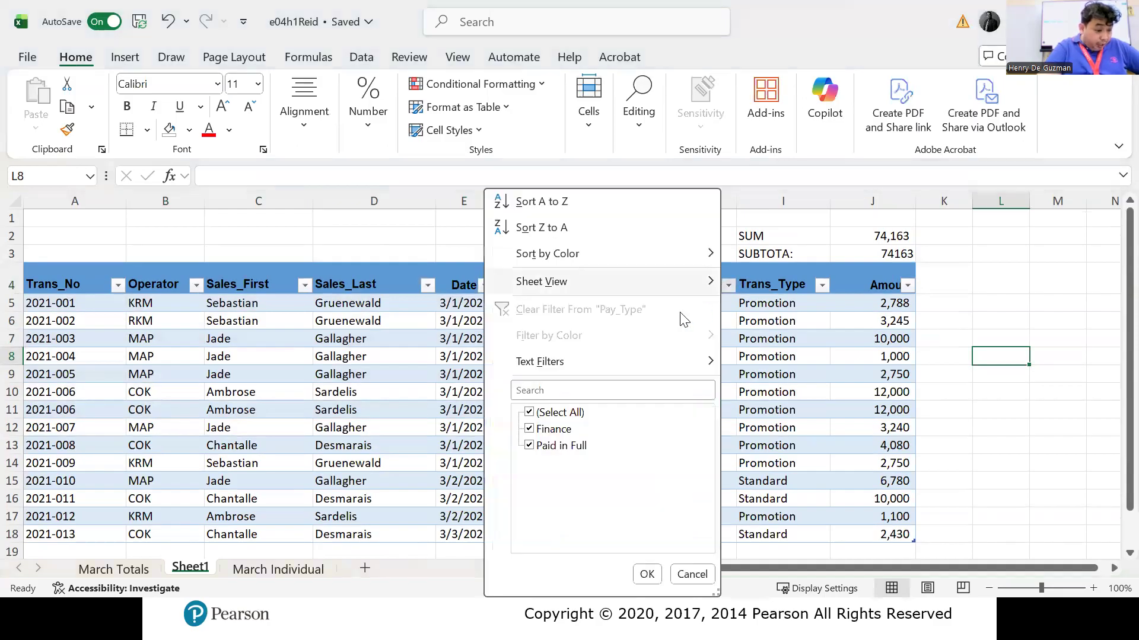
{"action": "left_click", "coordinate": [529, 430]}
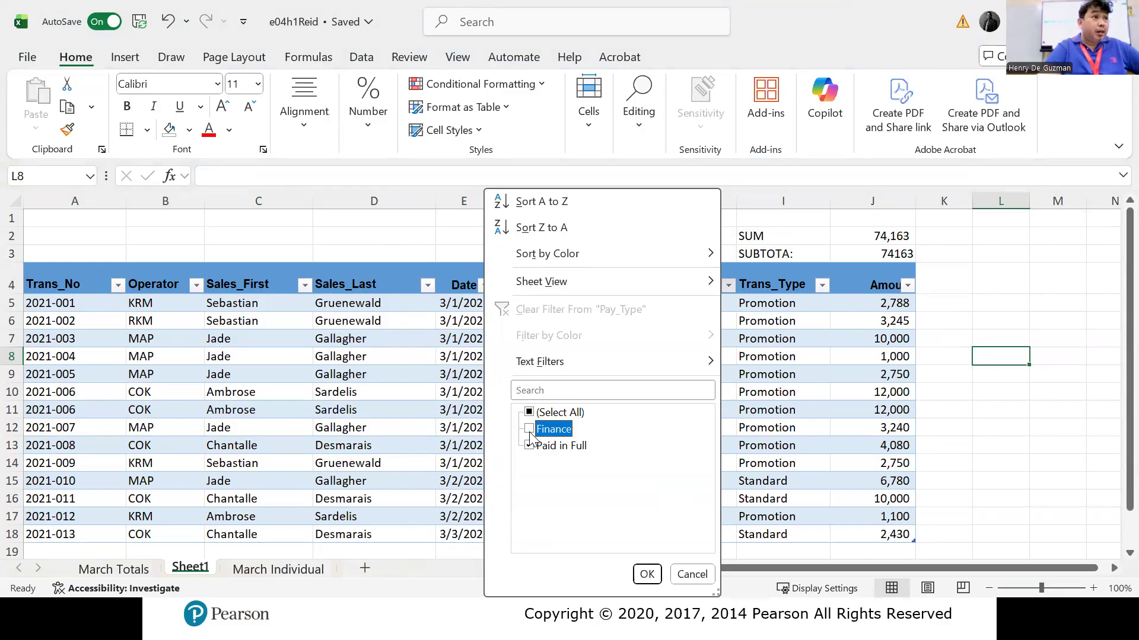
{"action": "left_click", "coordinate": [647, 574]}
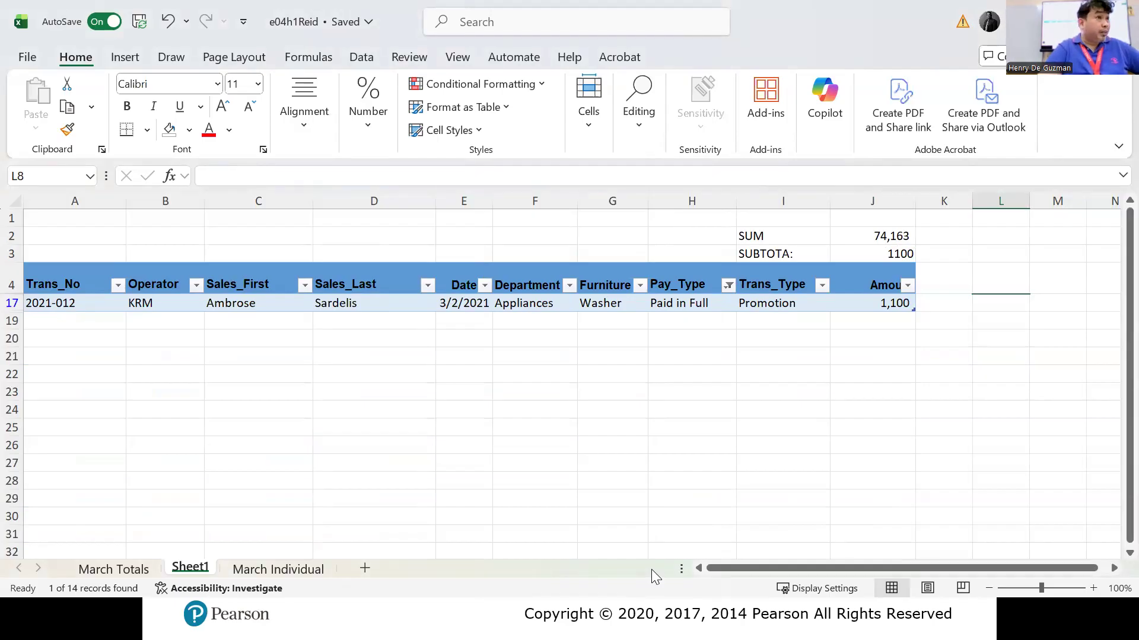
Step: Change the Pay_Type filter to show only Finance transactions and select the SUM formula in J2
{"action": "left_click", "coordinate": [729, 286]}
{"action": "left_click", "coordinate": [554, 429]}
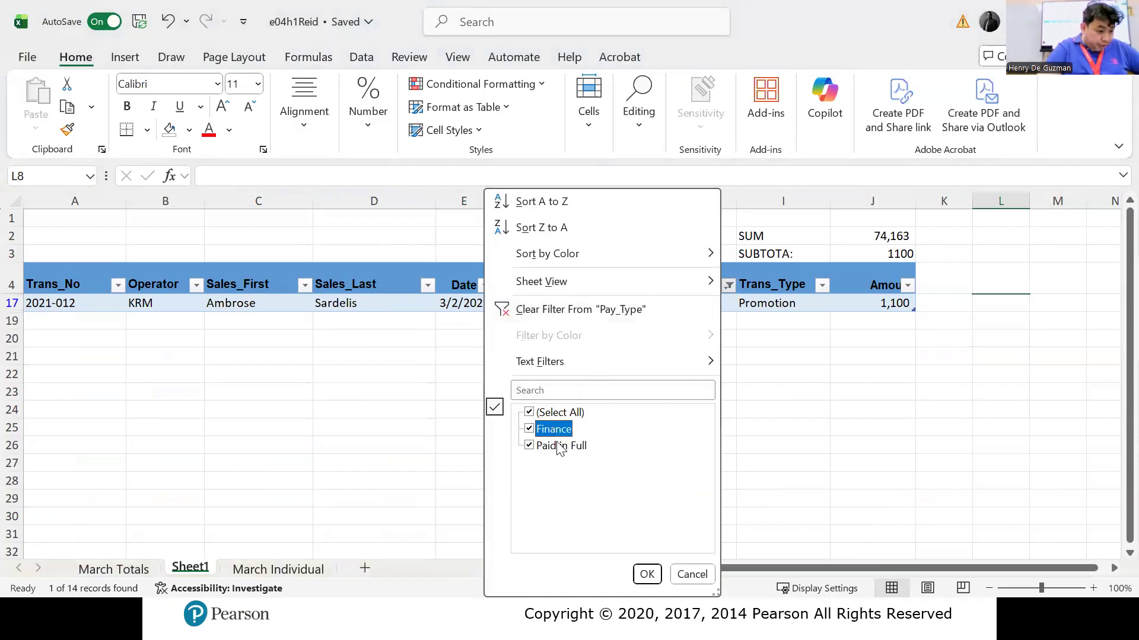
{"action": "left_click", "coordinate": [561, 446]}
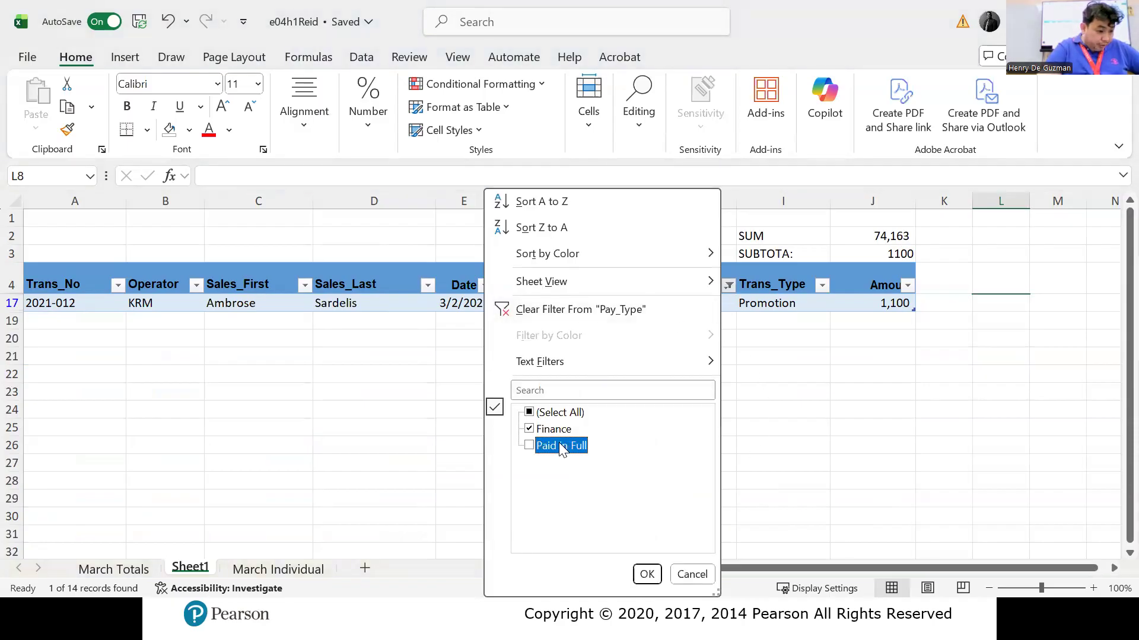
{"action": "left_click", "coordinate": [647, 574]}
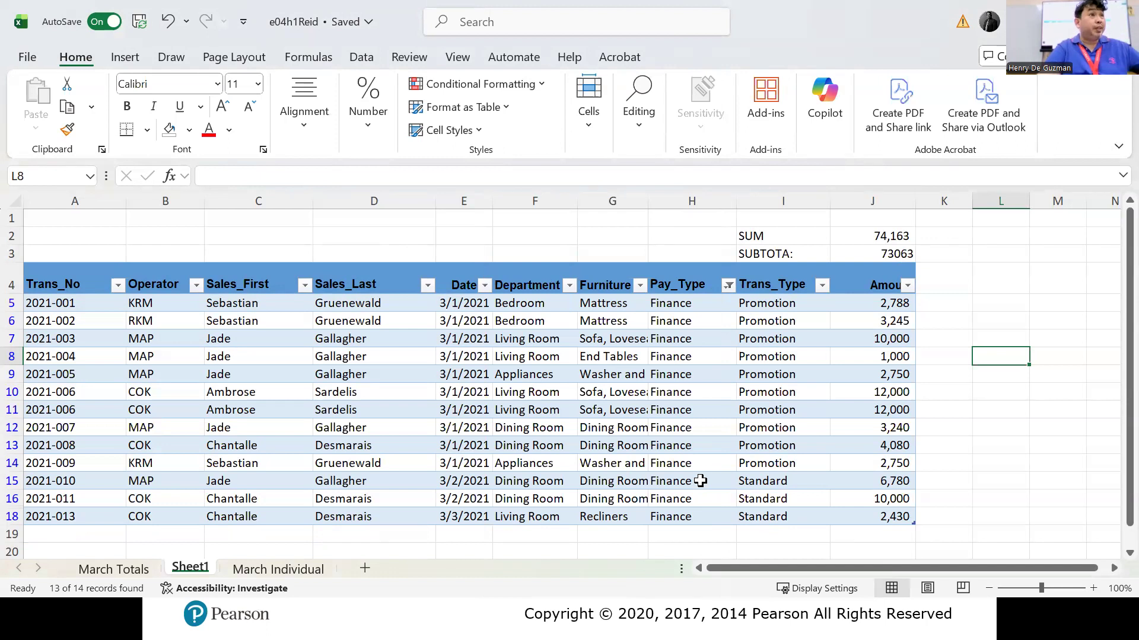
{"action": "left_click", "coordinate": [881, 231]}
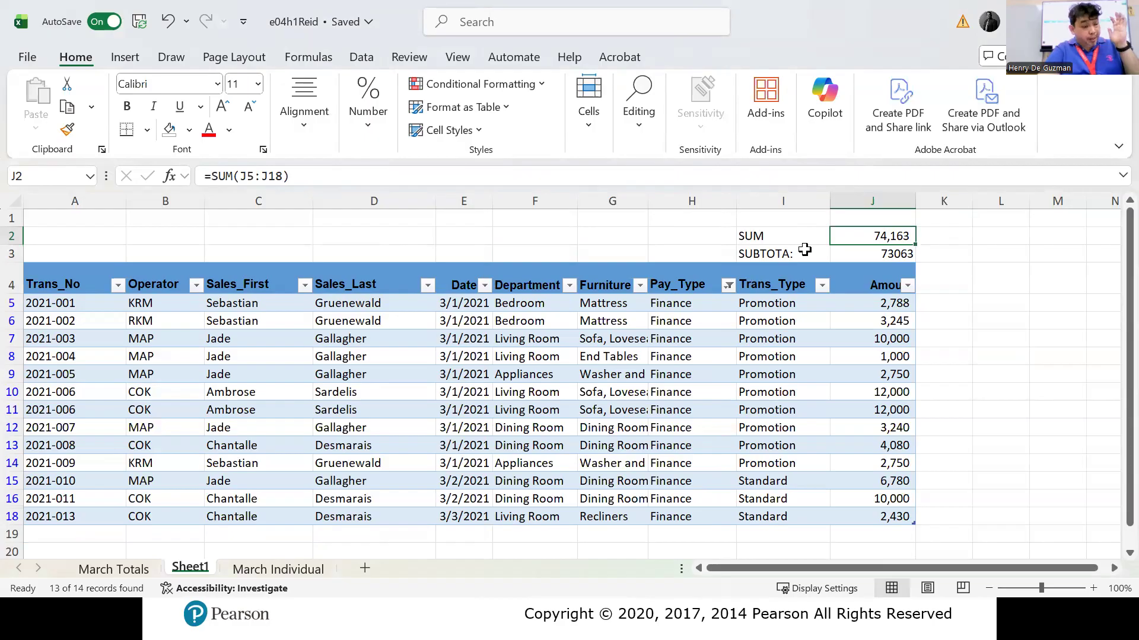
Step: Remove the restriction on the Pay_Type column so all payment types are shown
{"action": "left_click", "coordinate": [727, 286]}
{"action": "left_click", "coordinate": [561, 420]}
{"action": "left_click", "coordinate": [646, 574]}
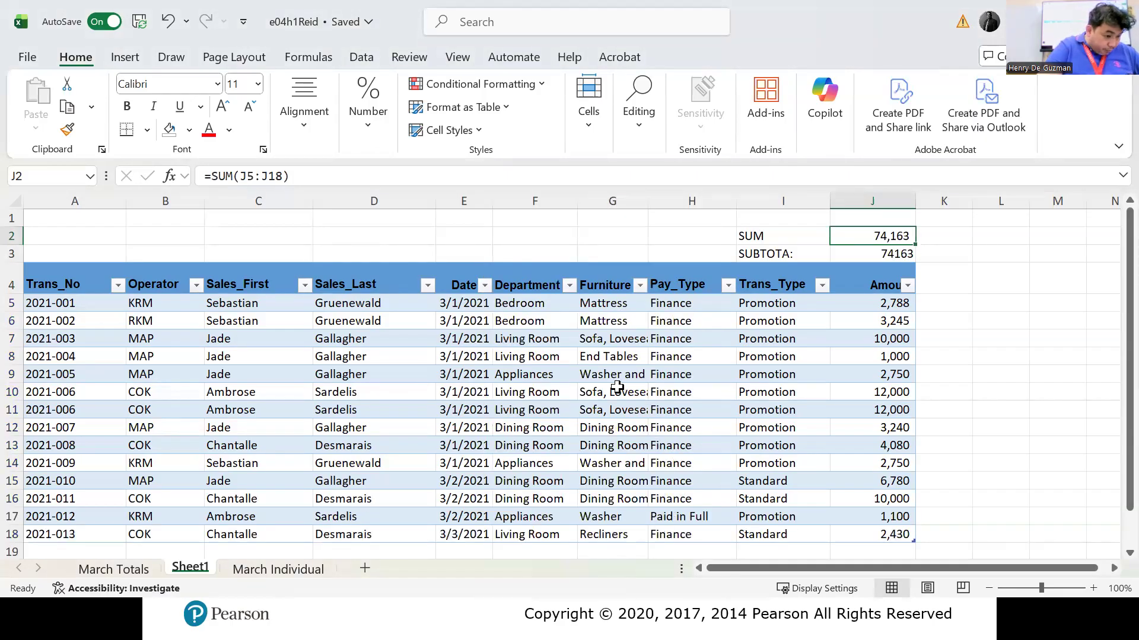
Step: Filter the Furniture column to show only Mattress transactions
{"action": "scroll", "coordinate": [647, 389], "scroll_direction": "down", "scroll_amount": 3}
{"action": "scroll", "coordinate": [645, 386], "scroll_direction": "up", "scroll_amount": 3}
{"action": "left_click", "coordinate": [640, 285]}
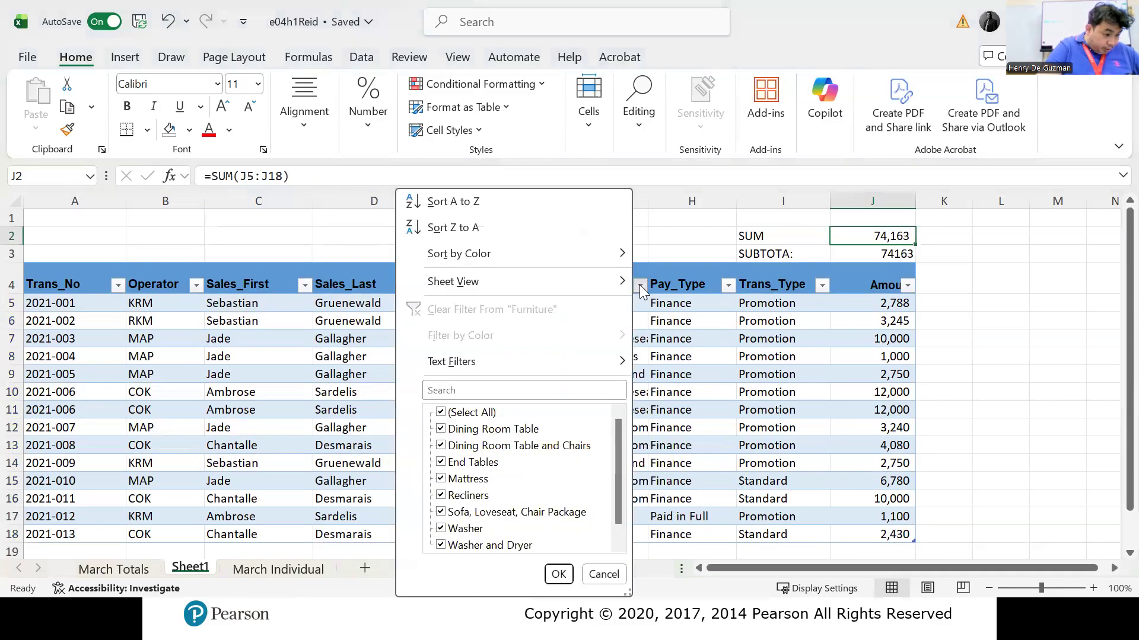
{"action": "left_click", "coordinate": [442, 413]}
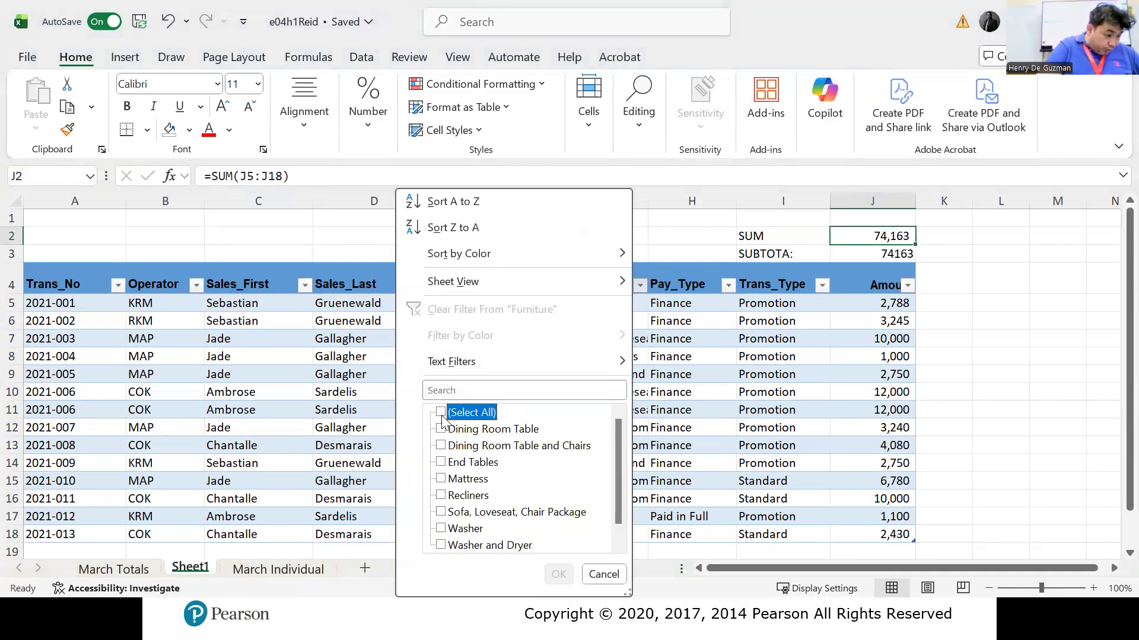
{"action": "left_click", "coordinate": [449, 480]}
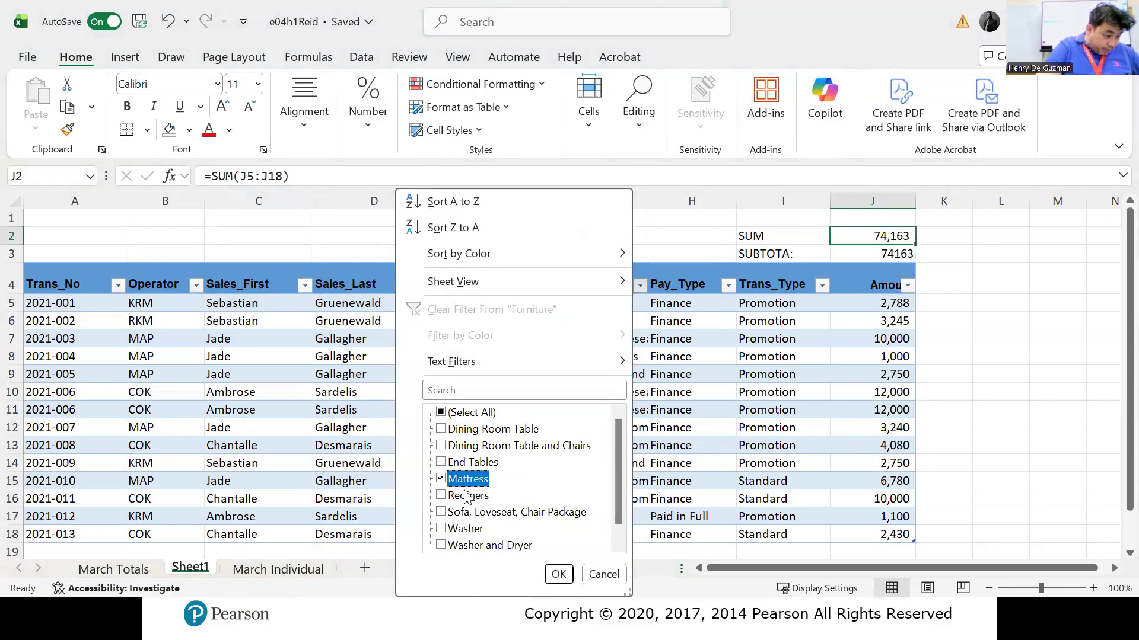
{"action": "left_click", "coordinate": [558, 574]}
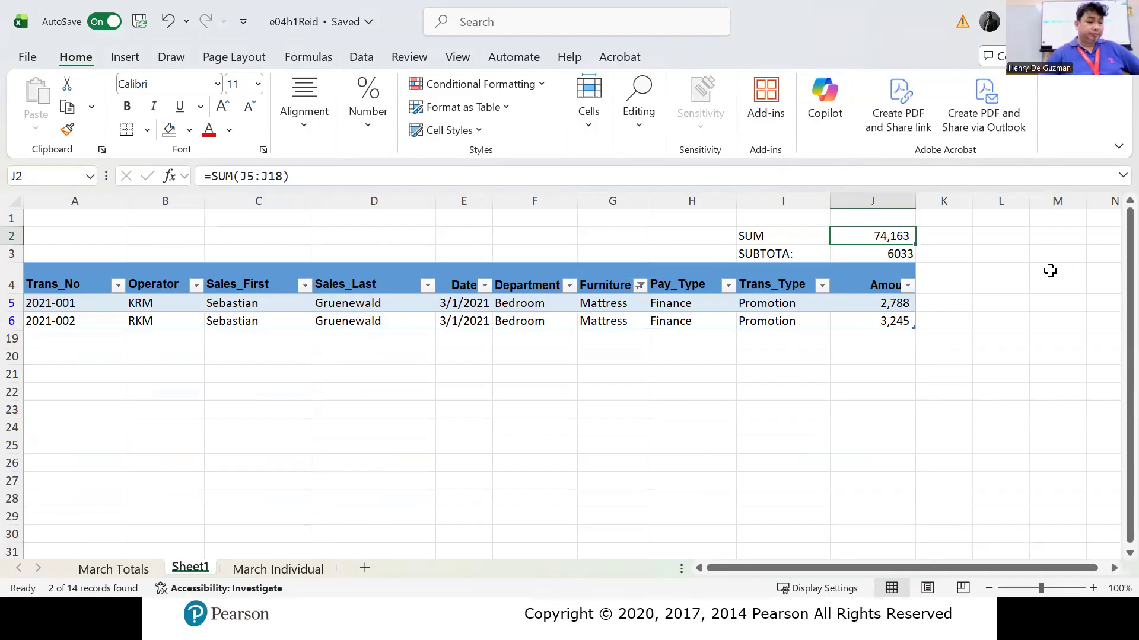
Step: Switch to the slide show and review the Total Row slides covering SUBTOTAL function numbers and the list of functions
{"action": "key", "text": "alt+Tab"}
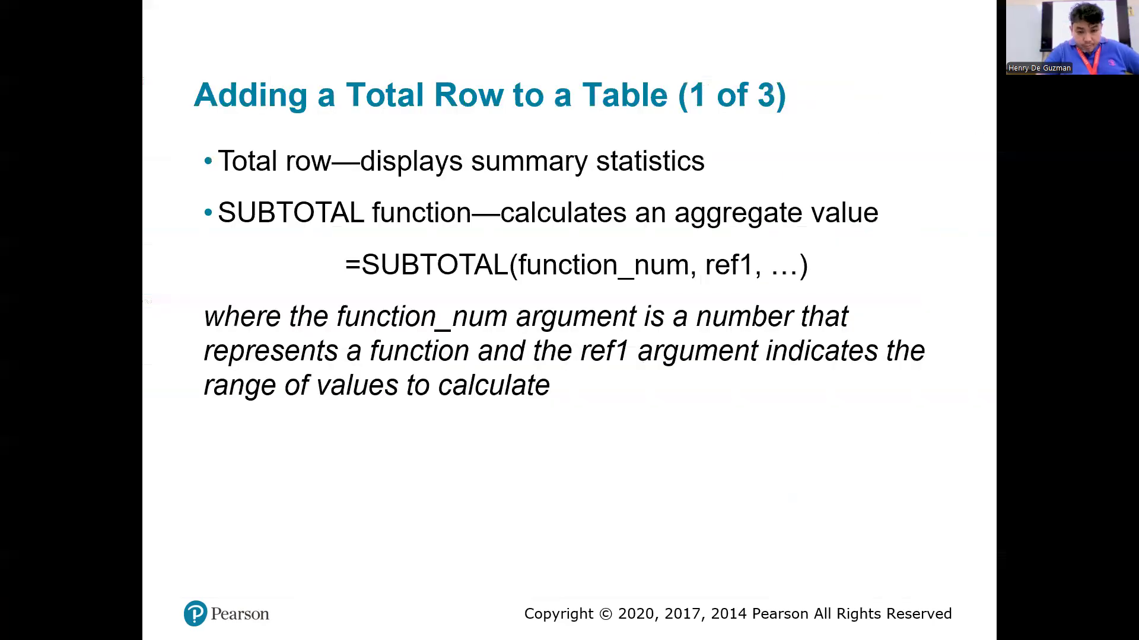
{"action": "key", "text": "Right"}
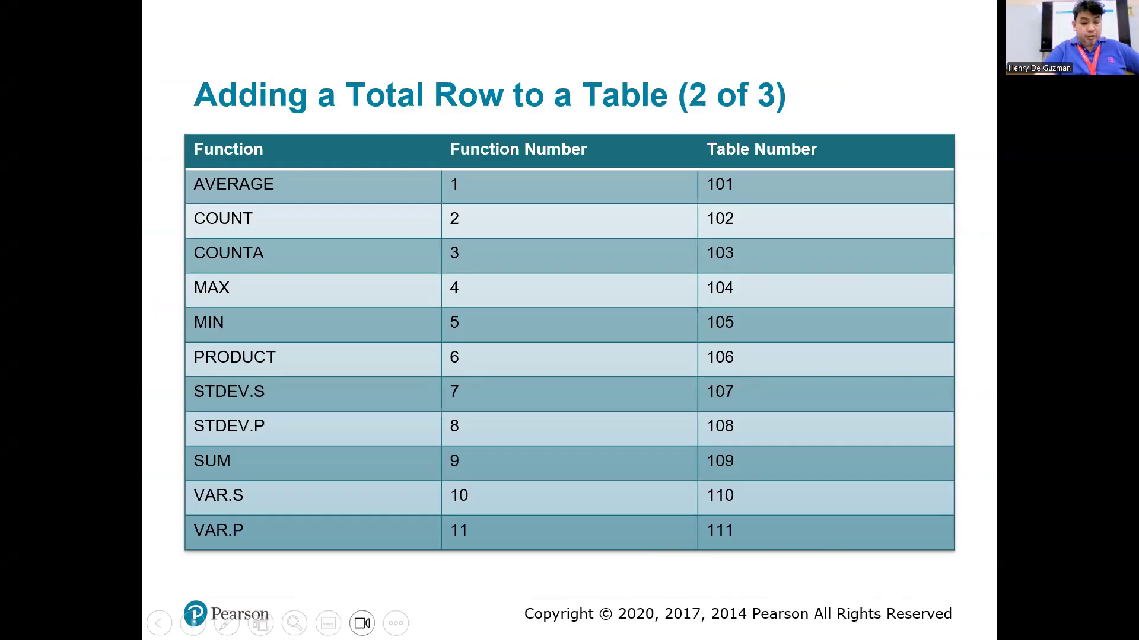
{"action": "key", "text": "Right"}
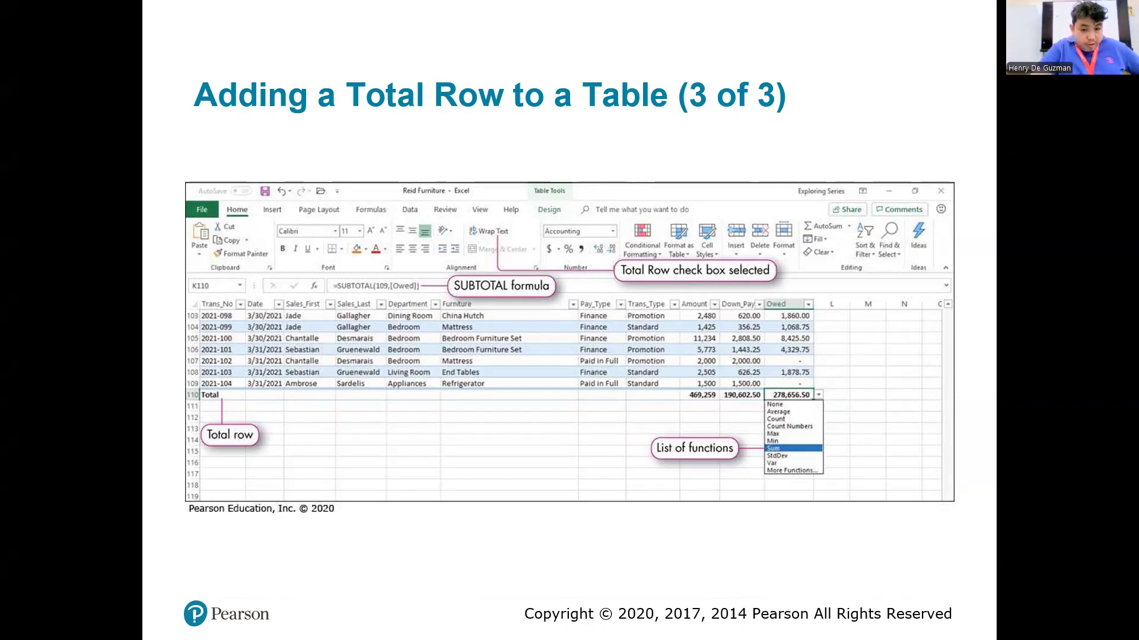
Step: Switch back to the Excel workbook and set the Furniture filter on Sheet1 to show all furniture types
{"action": "key", "text": "alt+Tab"}
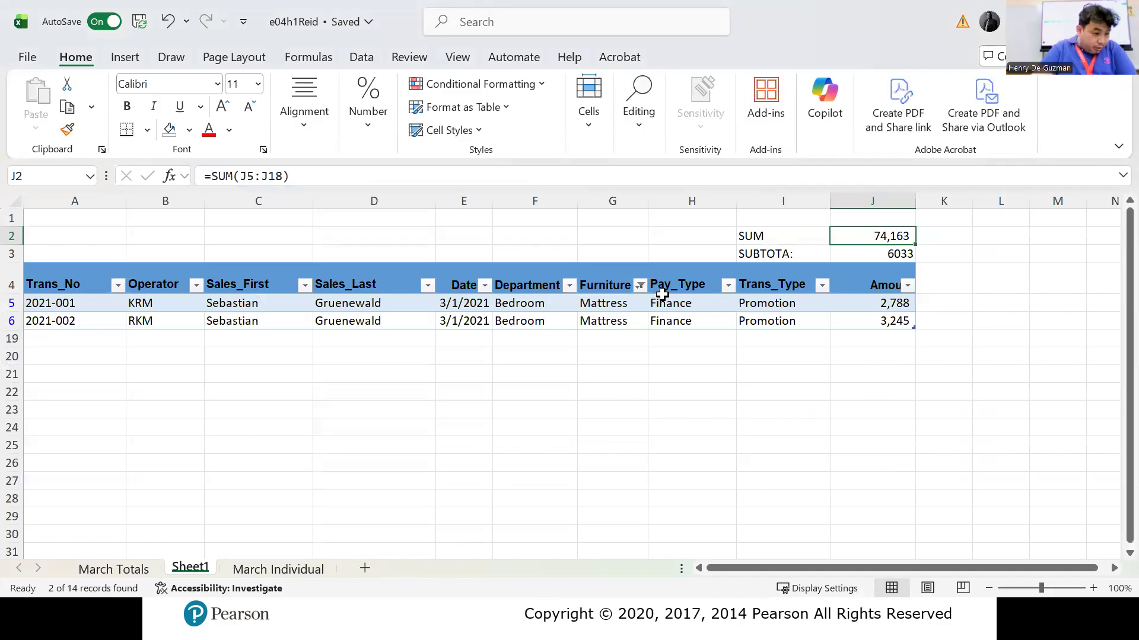
{"action": "left_click", "coordinate": [640, 286]}
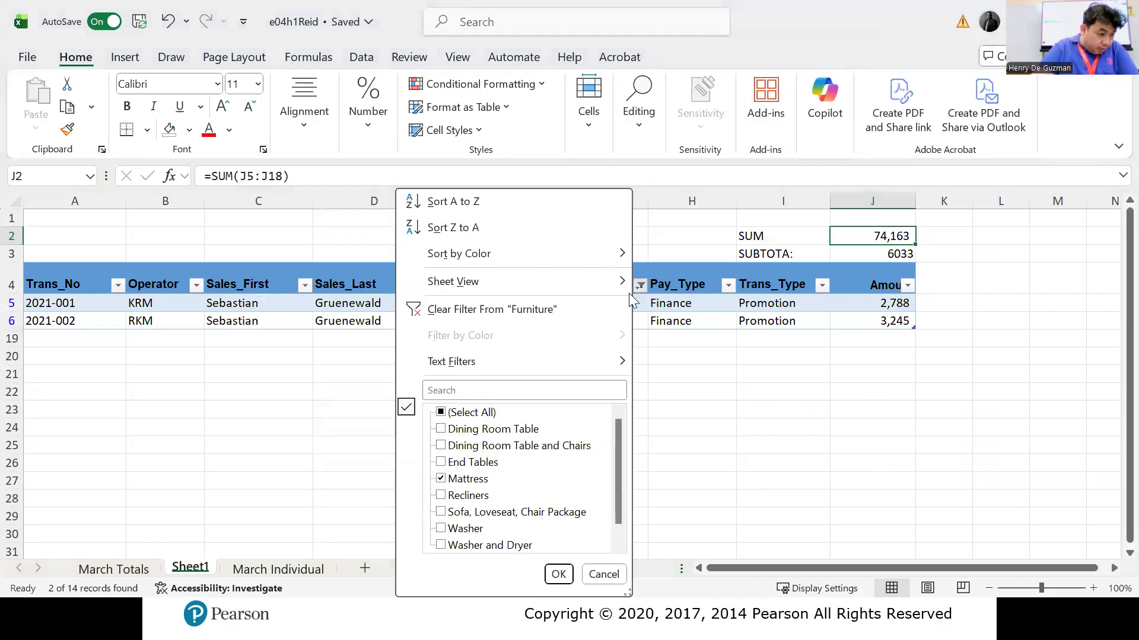
{"action": "left_click", "coordinate": [466, 417]}
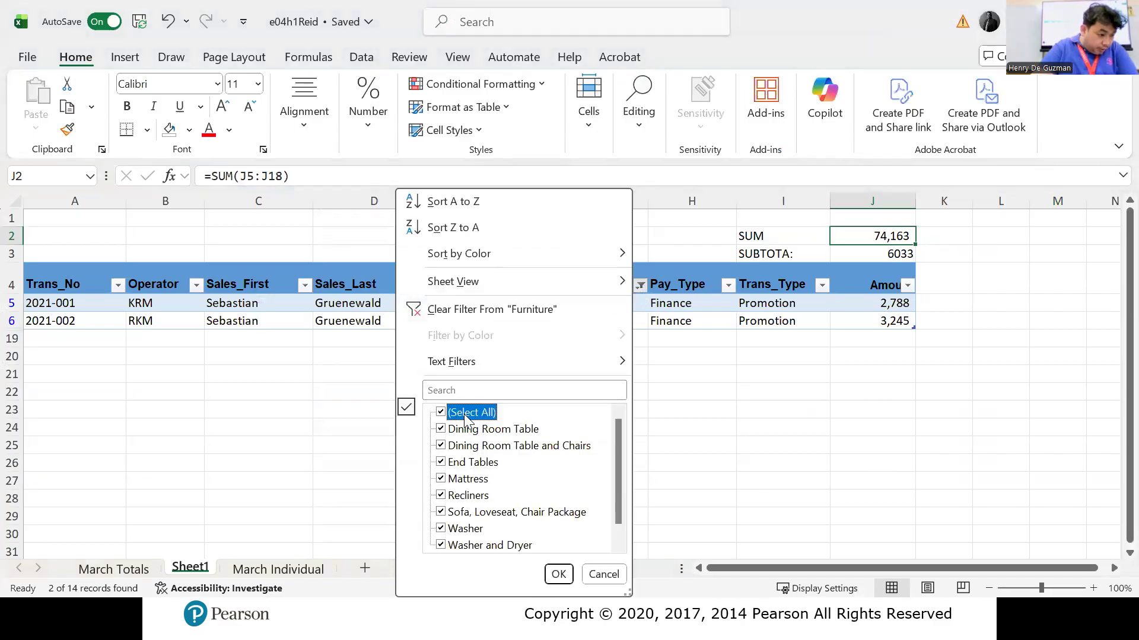
{"action": "left_click", "coordinate": [558, 574]}
{"action": "scroll", "coordinate": [824, 418], "scroll_direction": "down", "scroll_amount": 3}
{"action": "left_click", "coordinate": [692, 392]}
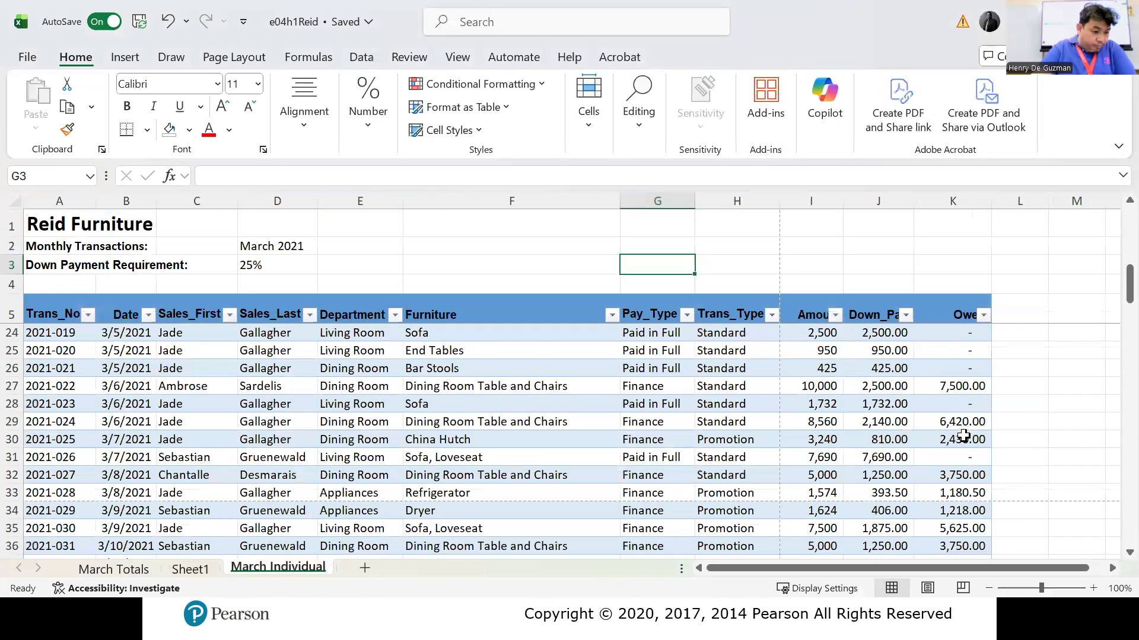
Step: Enter the label Total in cell H110, directly below the last transaction on the March Individual sheet
{"action": "scroll", "coordinate": [1058, 483], "scroll_direction": "down", "scroll_amount": 20}
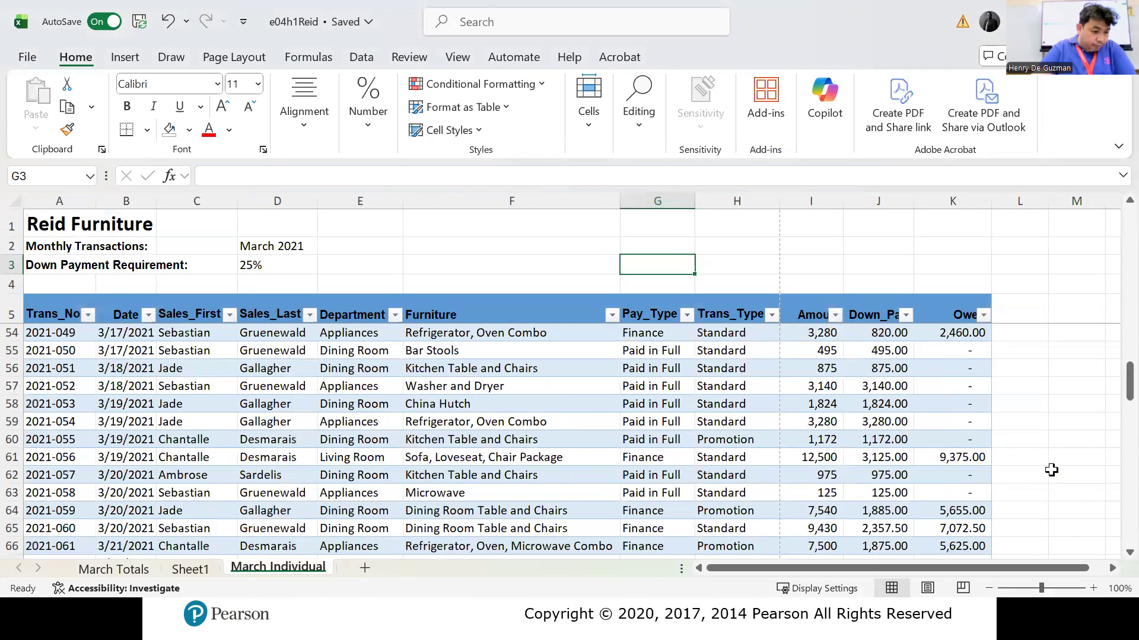
{"action": "scroll", "coordinate": [1049, 473], "scroll_direction": "down", "scroll_amount": 4}
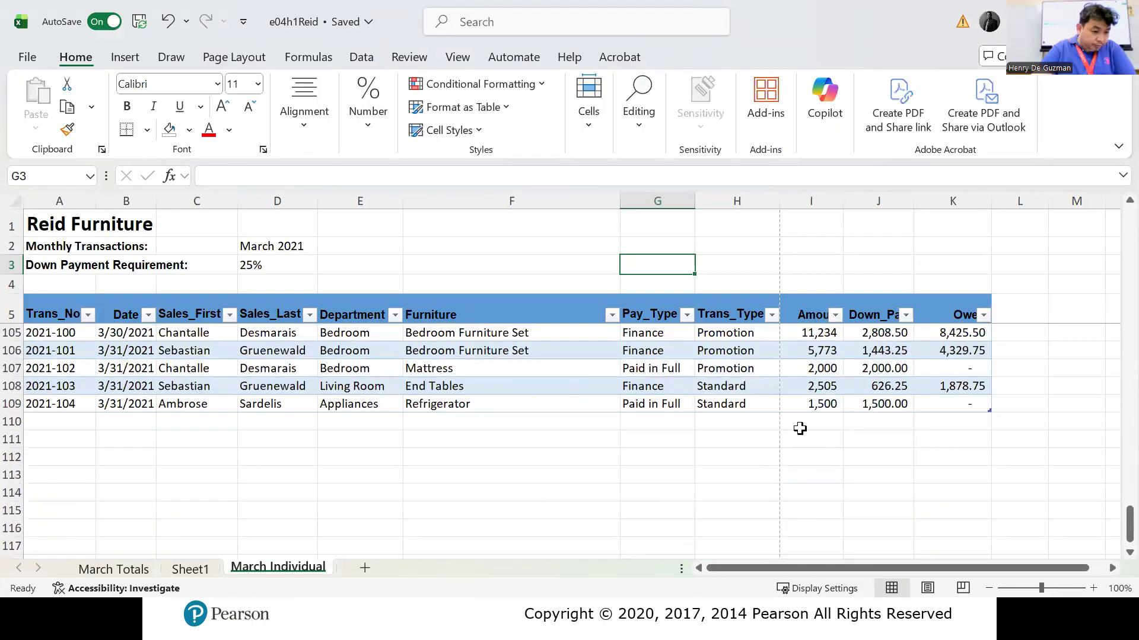
{"action": "left_click", "coordinate": [800, 423]}
{"action": "left_click", "coordinate": [704, 421]}
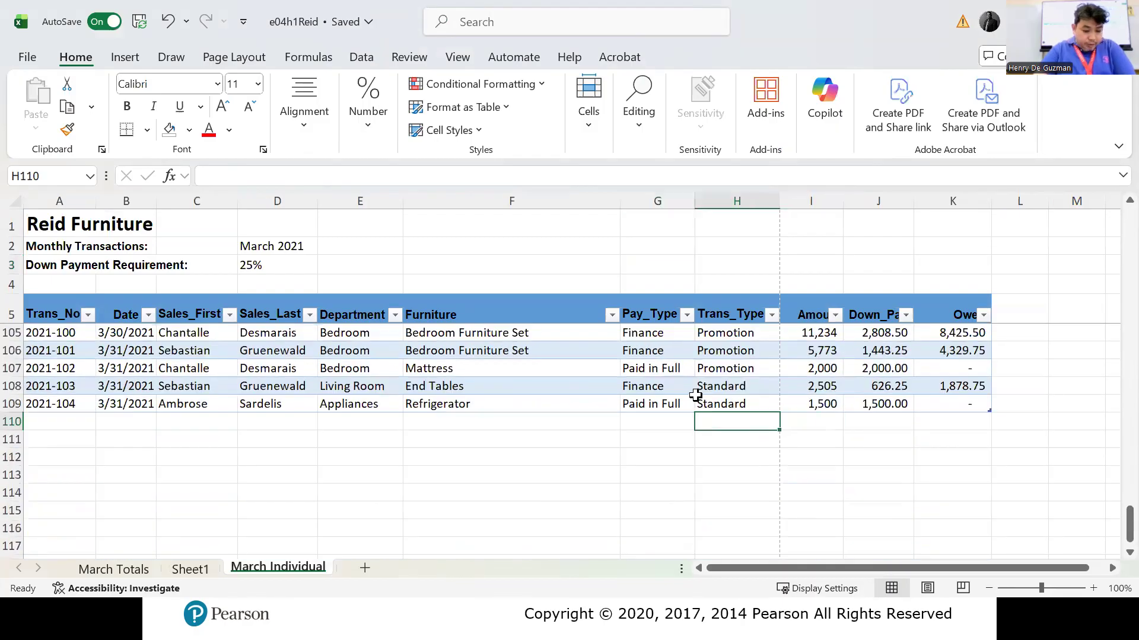
{"action": "type", "text": "Total"}
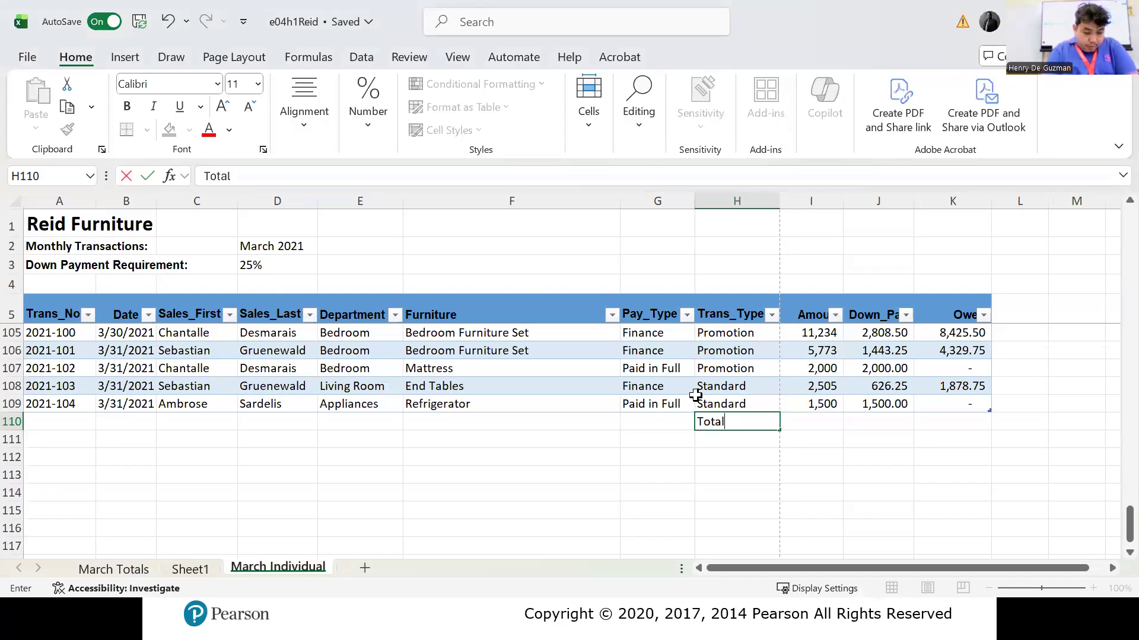
{"action": "key", "text": "Tab"}
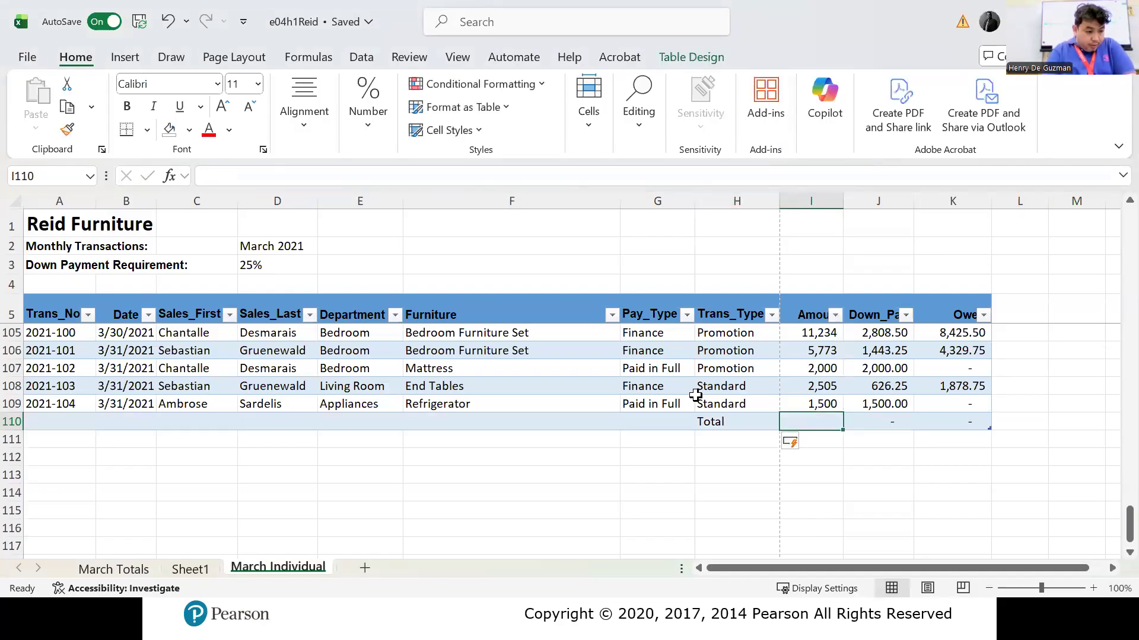
Step: Enter the formula =SUM(I6:I109) in cell I110 to total the Amount column
{"action": "type", "text": "=SU"}
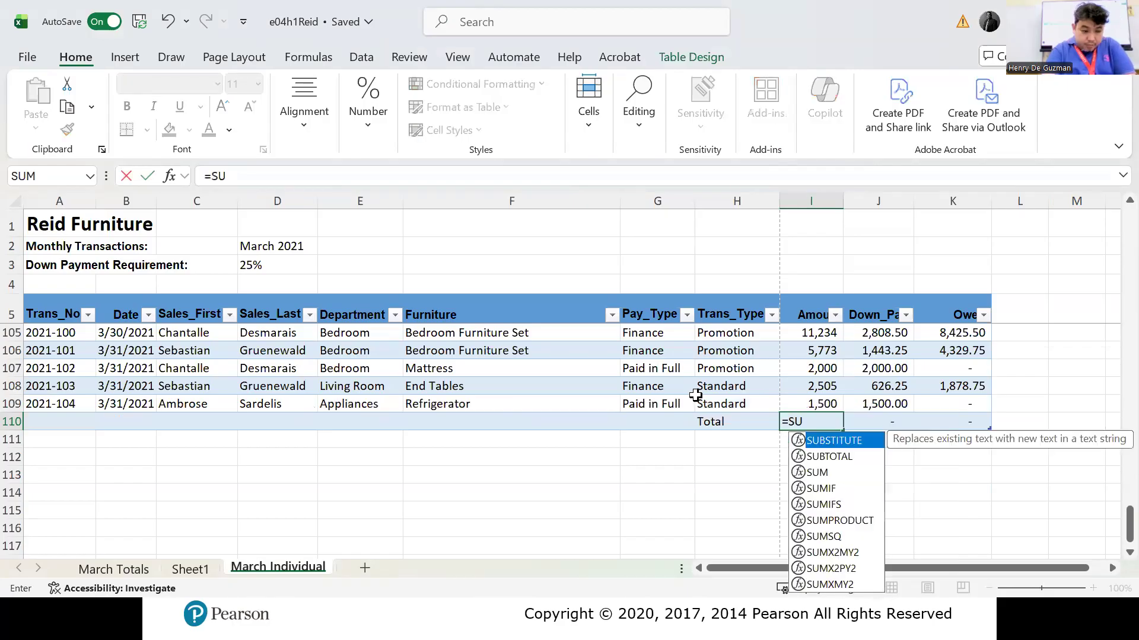
{"action": "type", "text": "M("}
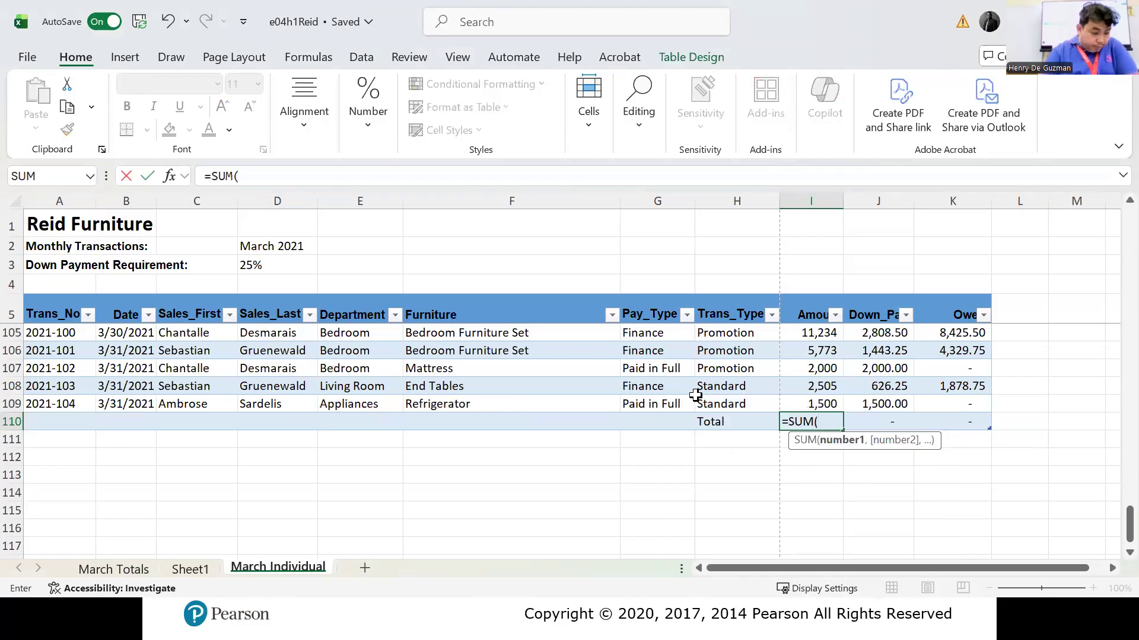
{"action": "scroll", "coordinate": [798, 374], "scroll_direction": "up", "scroll_amount": 3}
{"action": "scroll", "coordinate": [804, 375], "scroll_direction": "up", "scroll_amount": 15}
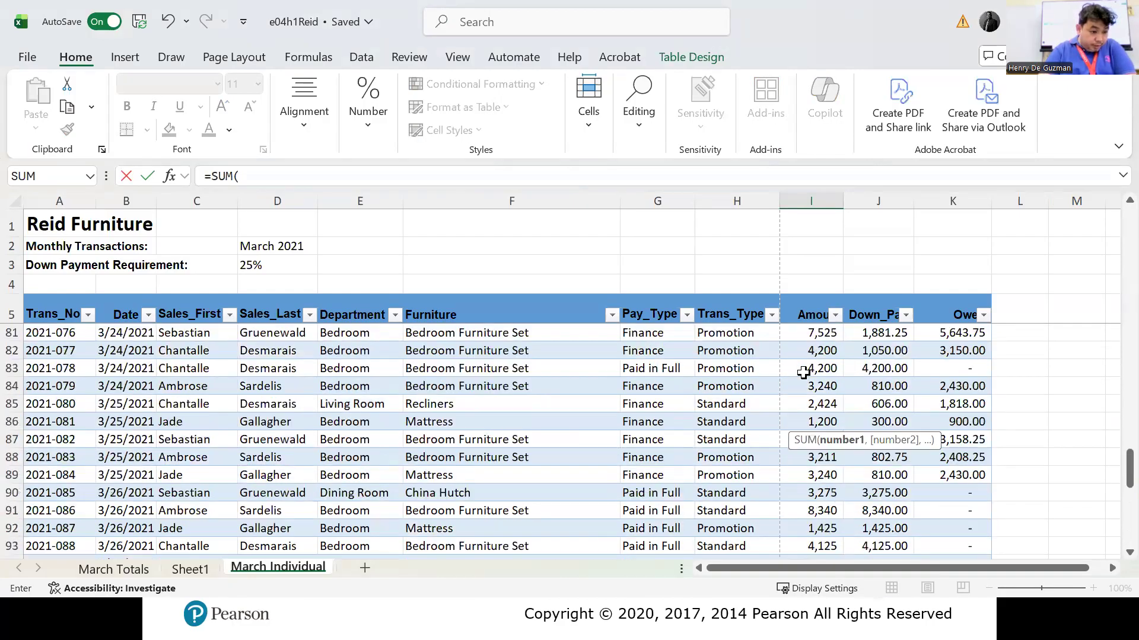
{"action": "scroll", "coordinate": [819, 354], "scroll_direction": "up", "scroll_amount": 15}
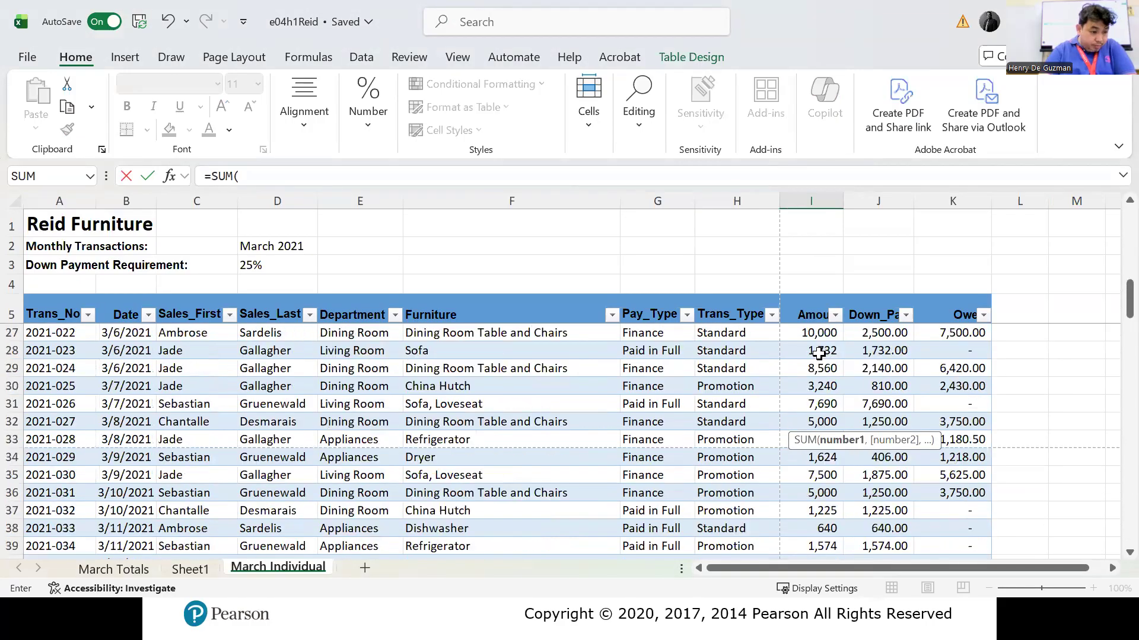
{"action": "left_click_drag", "start_coordinate": [815, 335], "coordinate": [820, 506]}
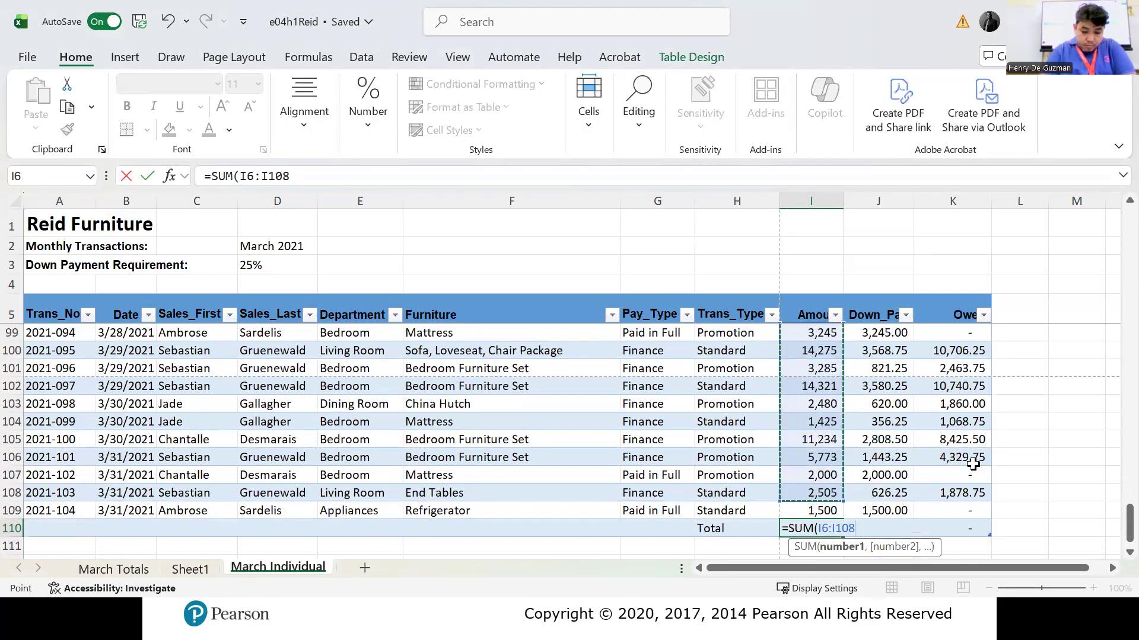
{"action": "key", "text": "shift+Down"}
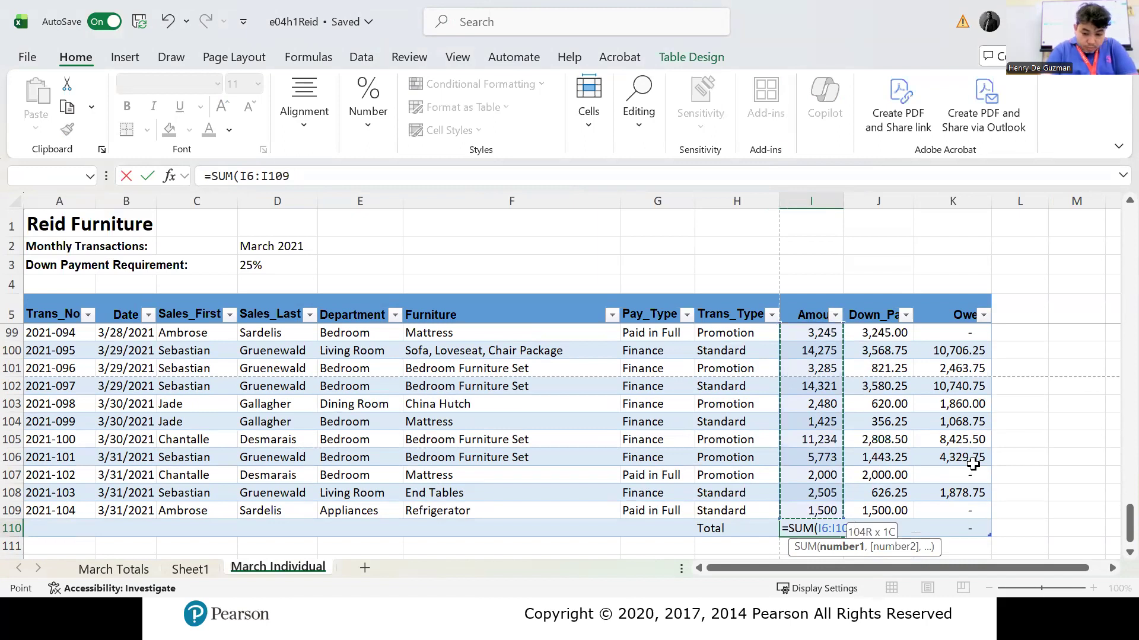
{"action": "type", "text": ")"}
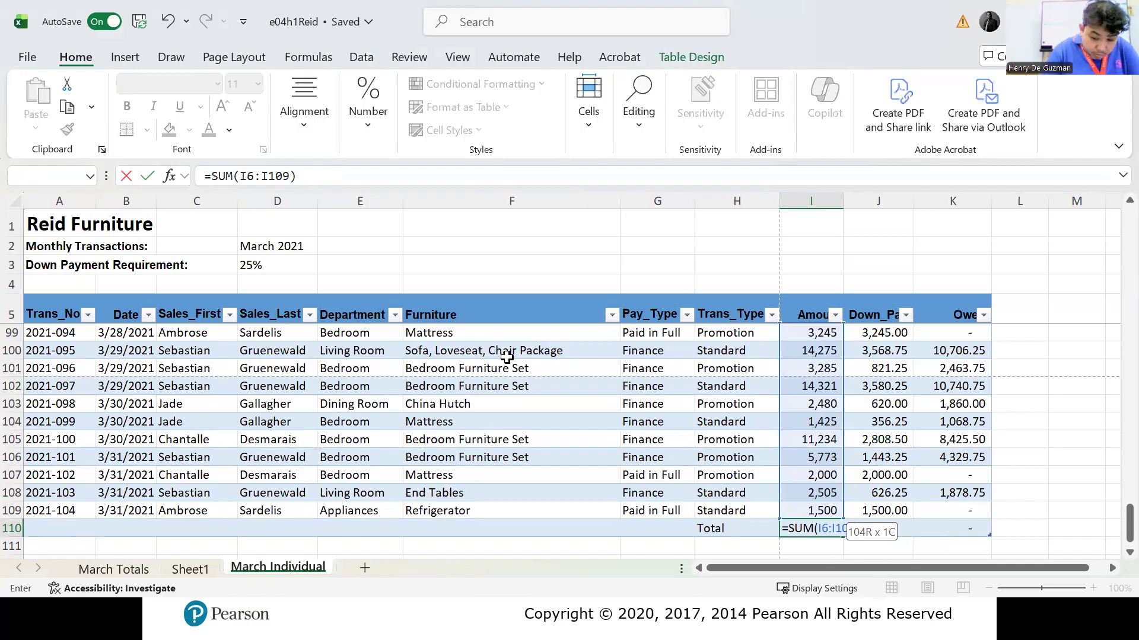
{"action": "key", "text": "Return"}
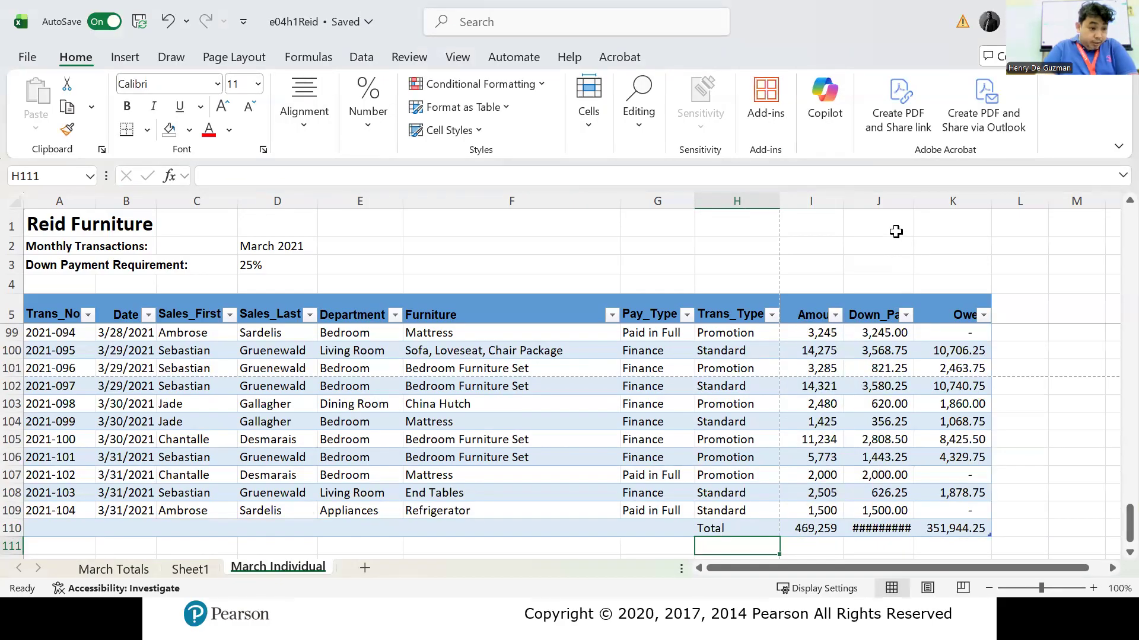
Step: AutoFit the Down_Pay column's width and inspect the row 110 formulas in the Down_Pay and Owed columns
{"action": "double_click", "coordinate": [913, 202]}
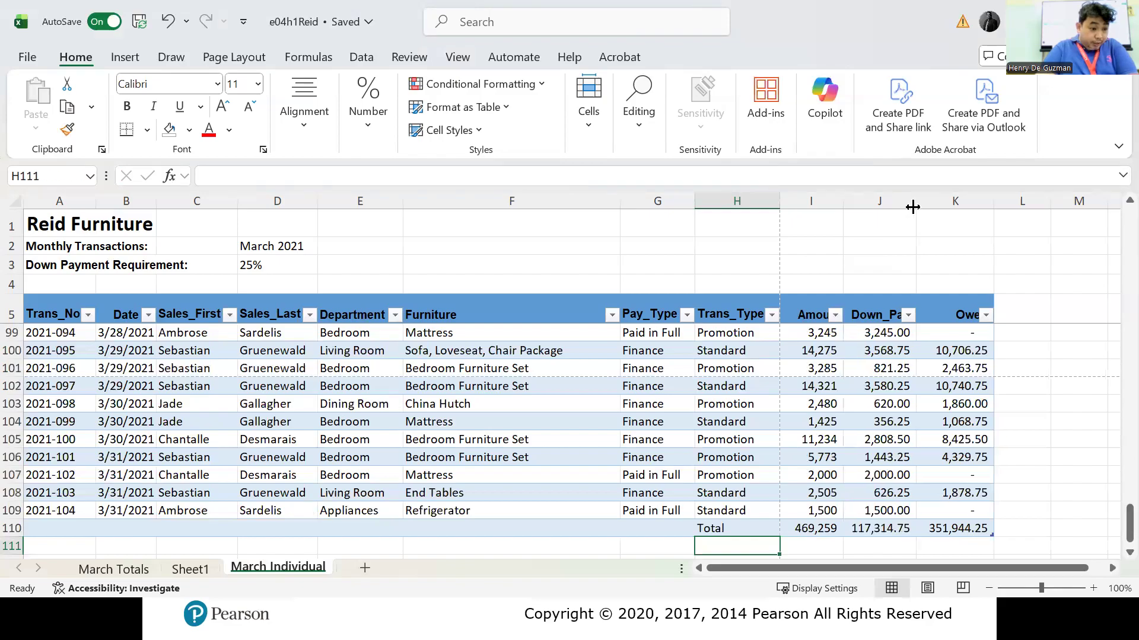
{"action": "right_click", "coordinate": [991, 196]}
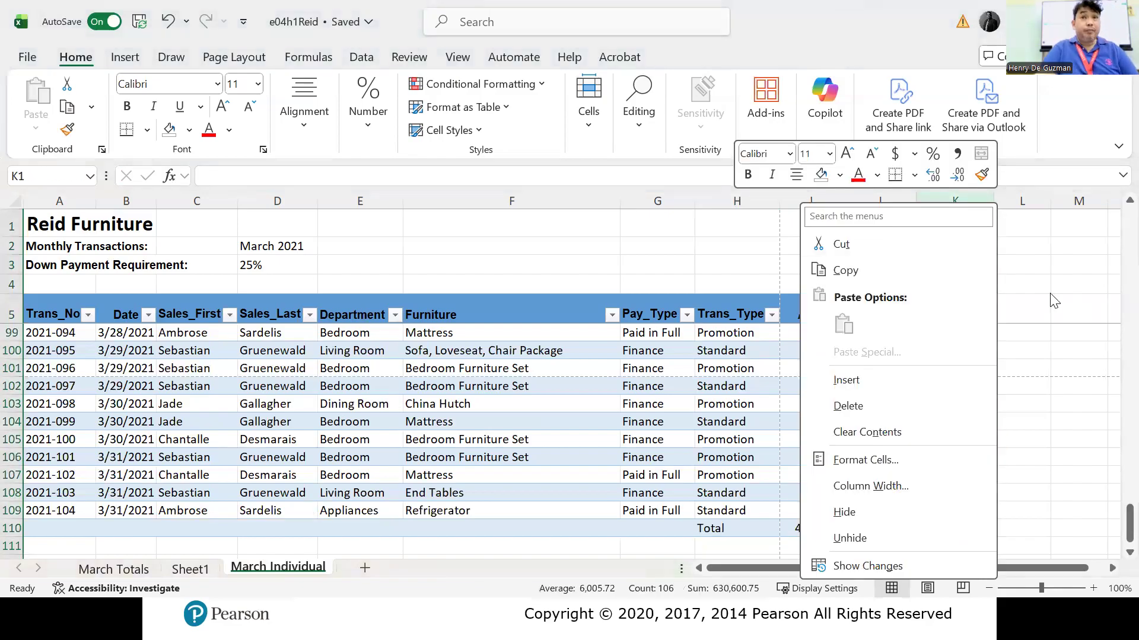
{"action": "key", "text": "Escape"}
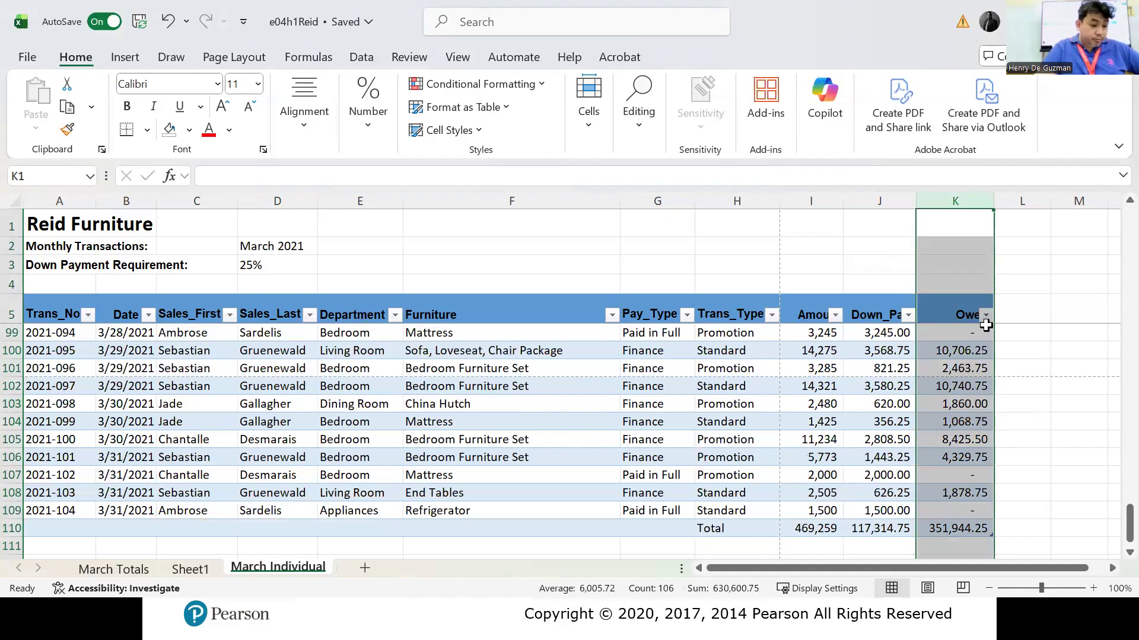
{"action": "left_click", "coordinate": [894, 527]}
{"action": "left_click", "coordinate": [934, 530]}
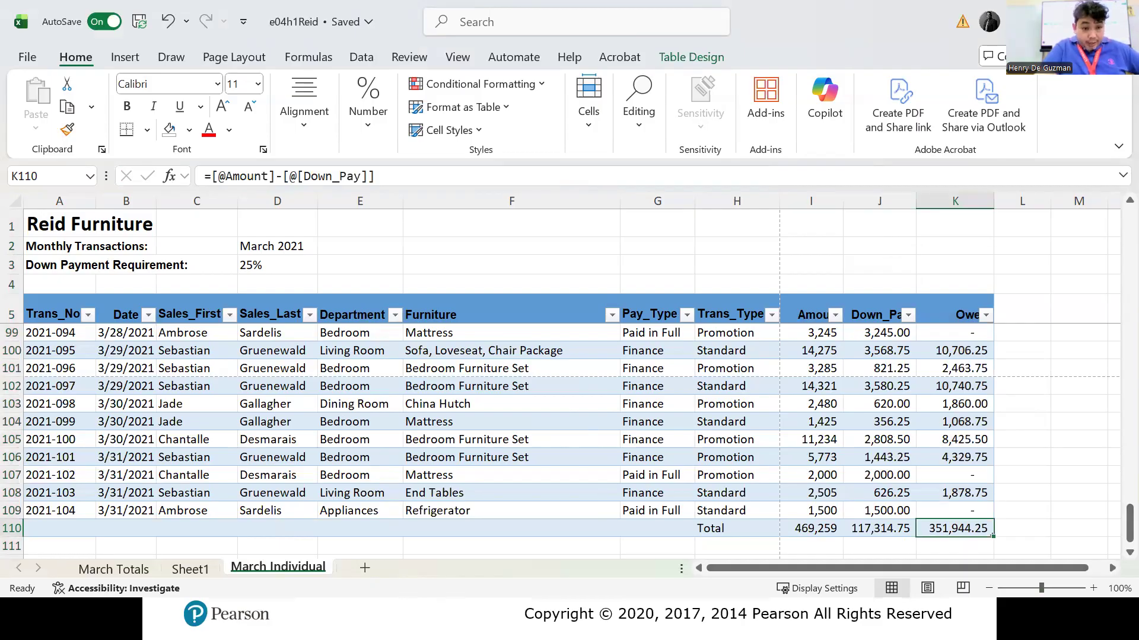
Step: Switch to the slide show, advance to Applying Conditional Formatting (1 of 5), and return to the start of the March Individual table in Excel
{"action": "key", "text": "alt+Tab"}
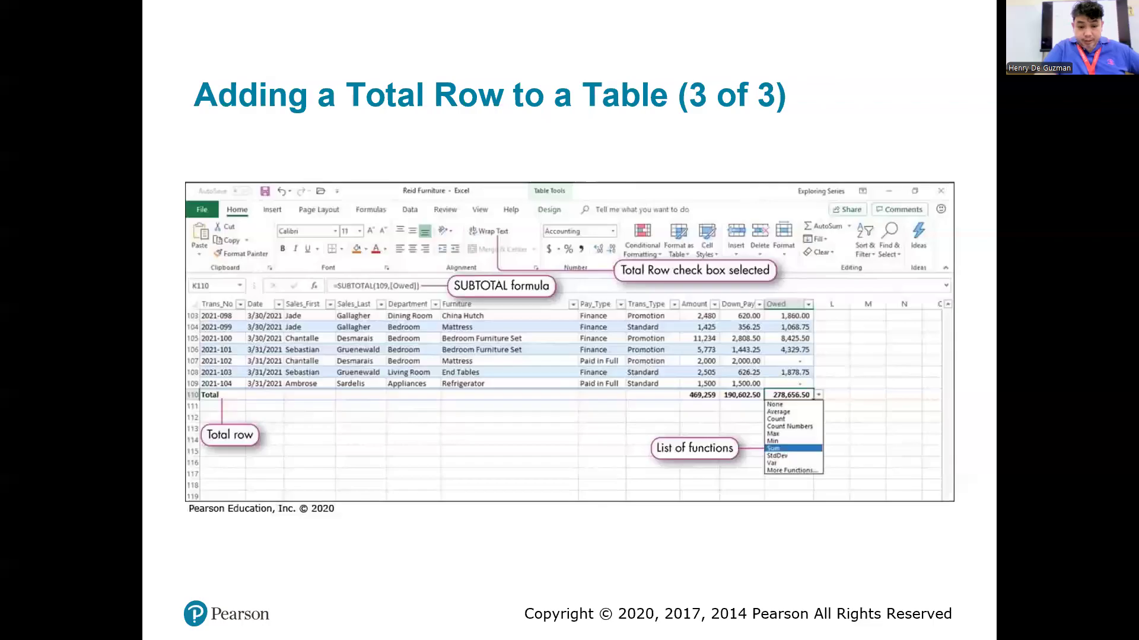
{"action": "key", "text": "Right"}
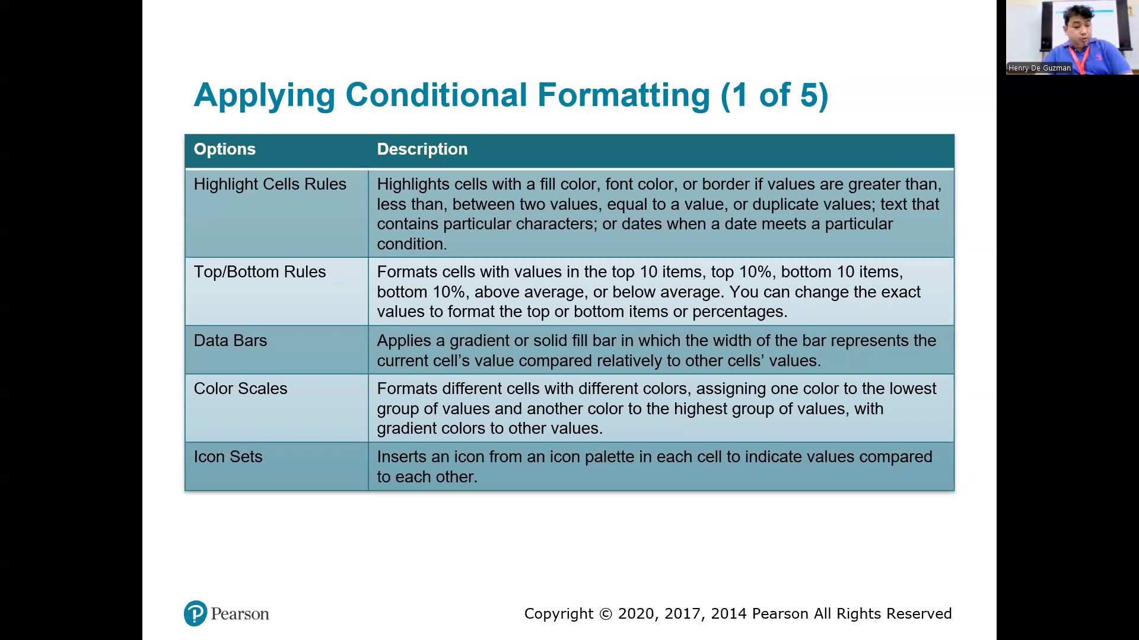
{"action": "key", "text": "alt+Tab"}
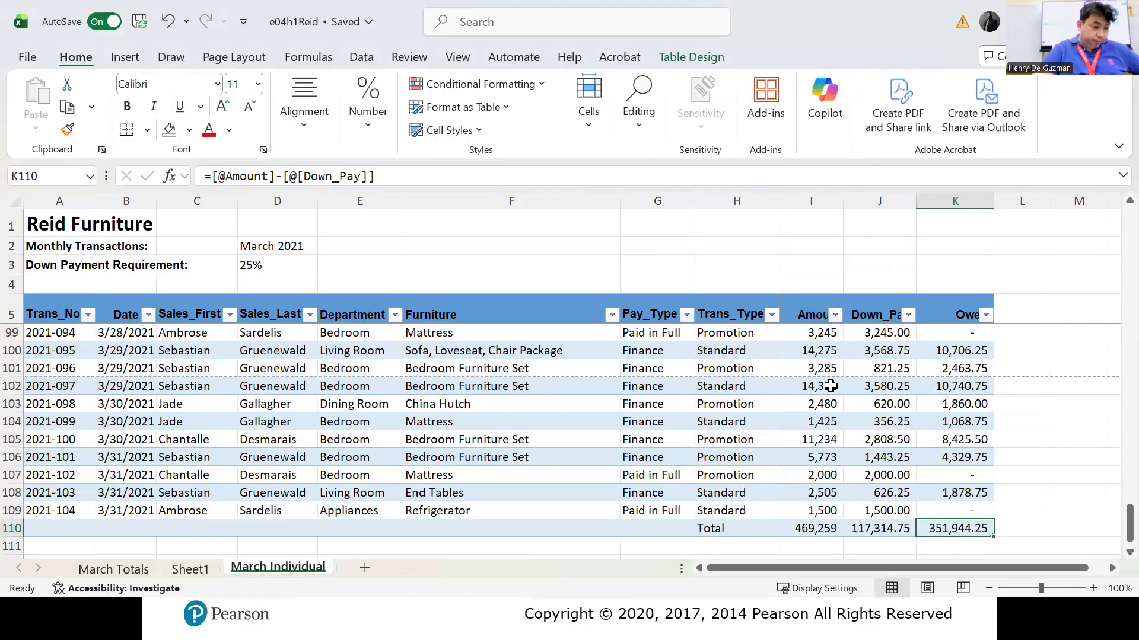
{"action": "scroll", "coordinate": [830, 386], "scroll_direction": "down", "scroll_amount": 1}
{"action": "scroll", "coordinate": [867, 422], "scroll_direction": "up", "scroll_amount": 6}
{"action": "scroll", "coordinate": [1113, 397], "scroll_direction": "up", "scroll_amount": 20}
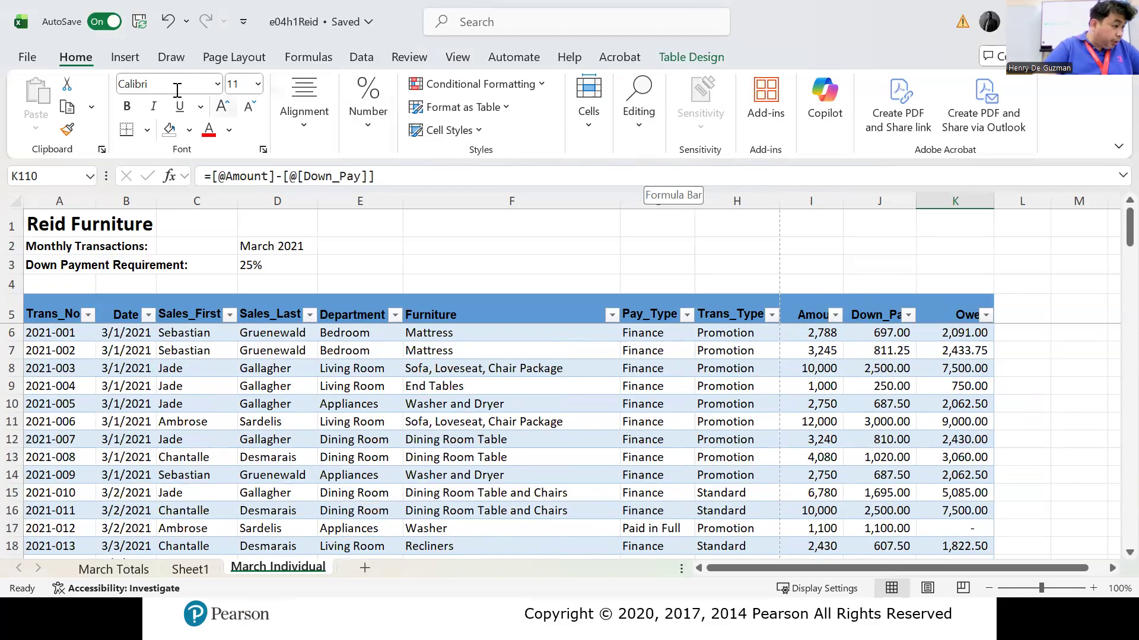
{"action": "left_click", "coordinate": [538, 85]}
{"action": "mouse_move", "coordinate": [544, 122]}
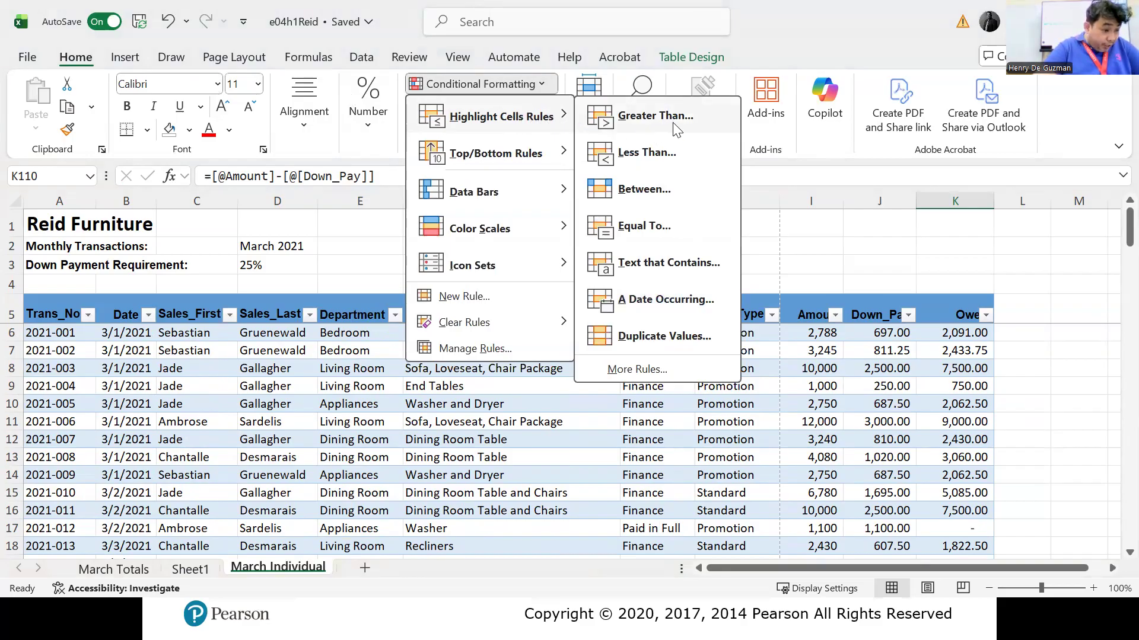
{"action": "left_click", "coordinate": [675, 157]}
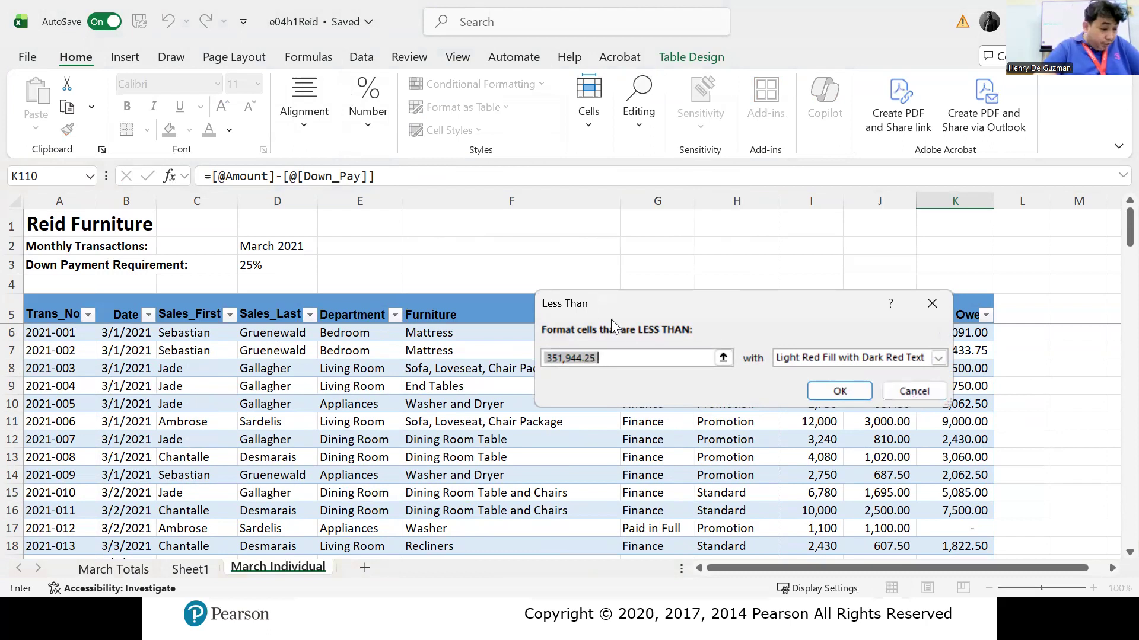
{"action": "left_click", "coordinate": [913, 391]}
{"action": "left_click", "coordinate": [854, 371]}
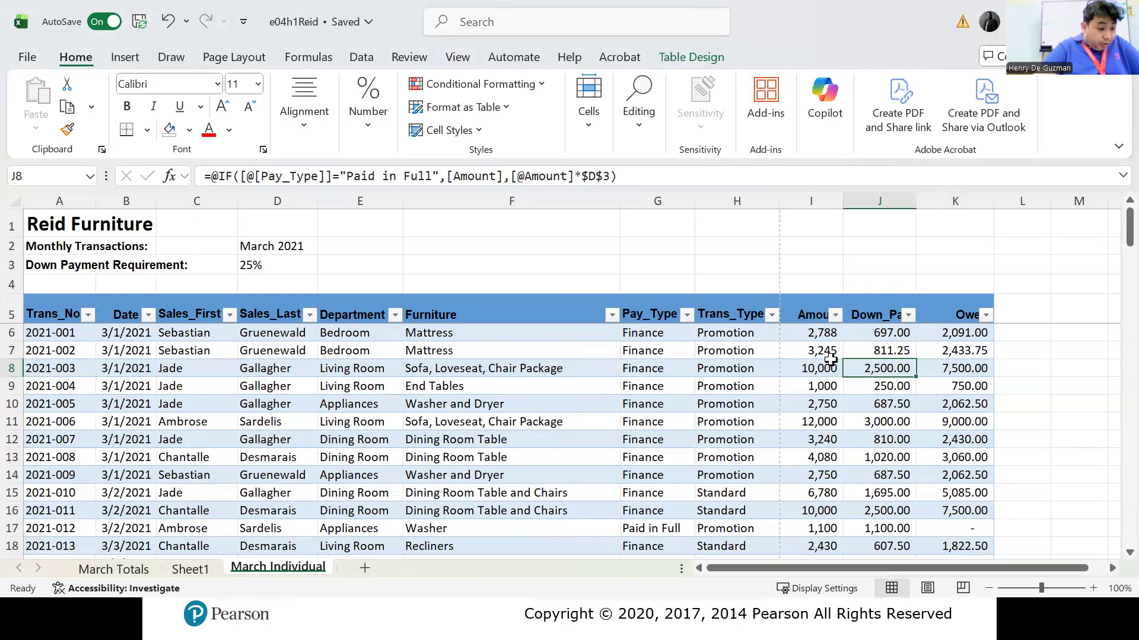
Step: Add a Greater Than 10000 conditional formatting rule with Red Border to the Amount cells I6:I109
{"action": "left_click", "coordinate": [802, 336]}
{"action": "left_click_drag", "start_coordinate": [801, 335], "coordinate": [830, 520]}
{"action": "scroll", "coordinate": [934, 406], "scroll_direction": "up", "scroll_amount": 20}
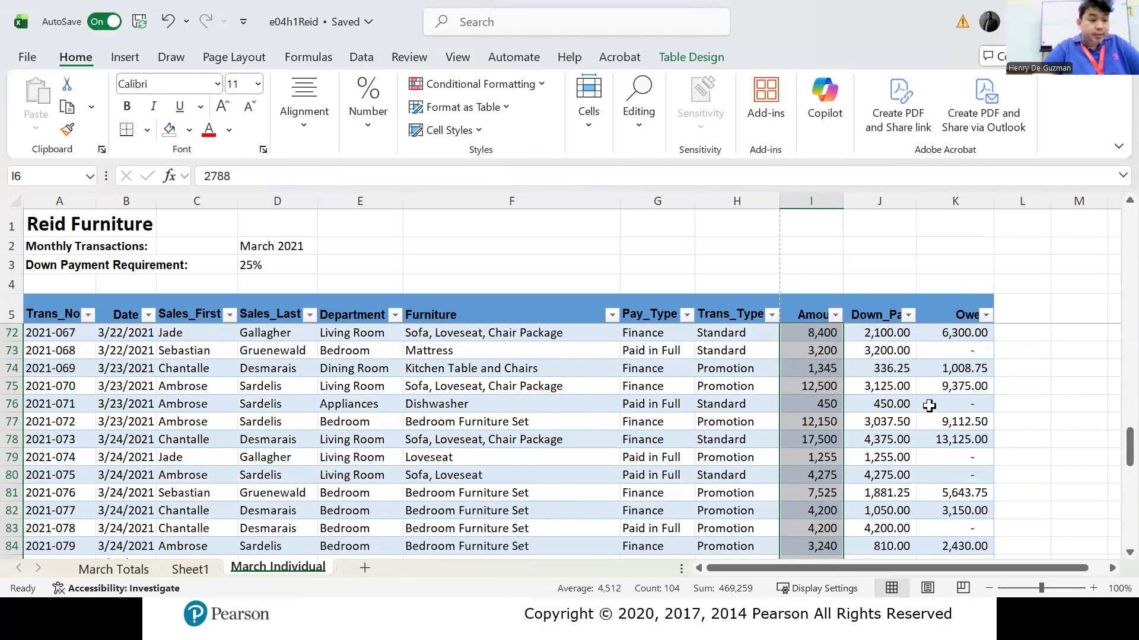
{"action": "scroll", "coordinate": [920, 405], "scroll_direction": "up", "scroll_amount": 11}
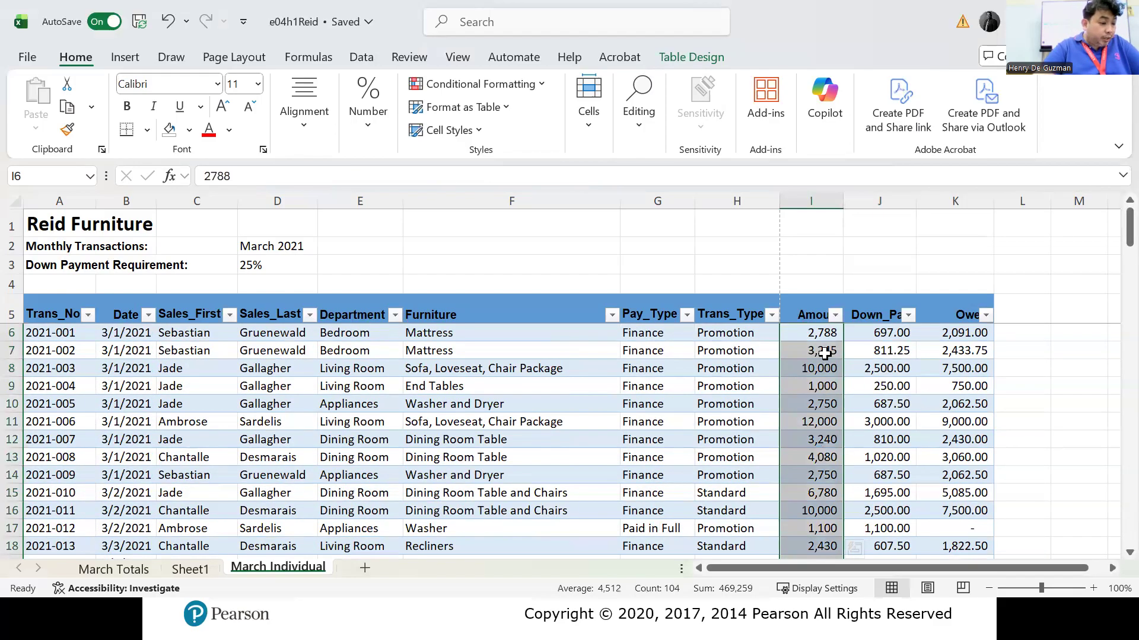
{"action": "left_click", "coordinate": [474, 84]}
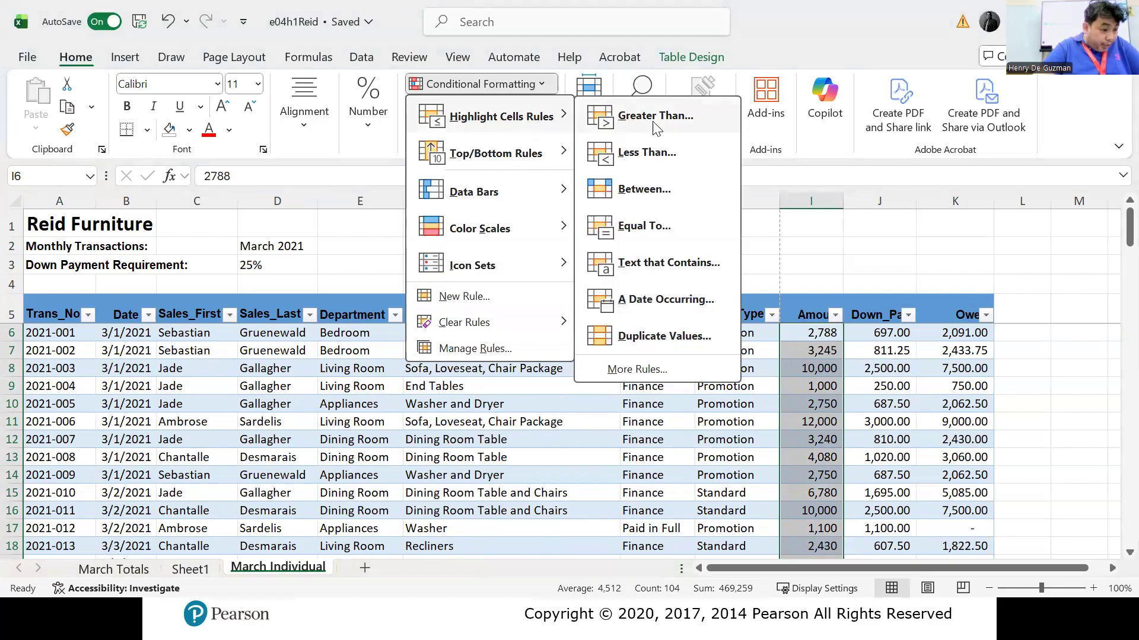
{"action": "left_click", "coordinate": [655, 117]}
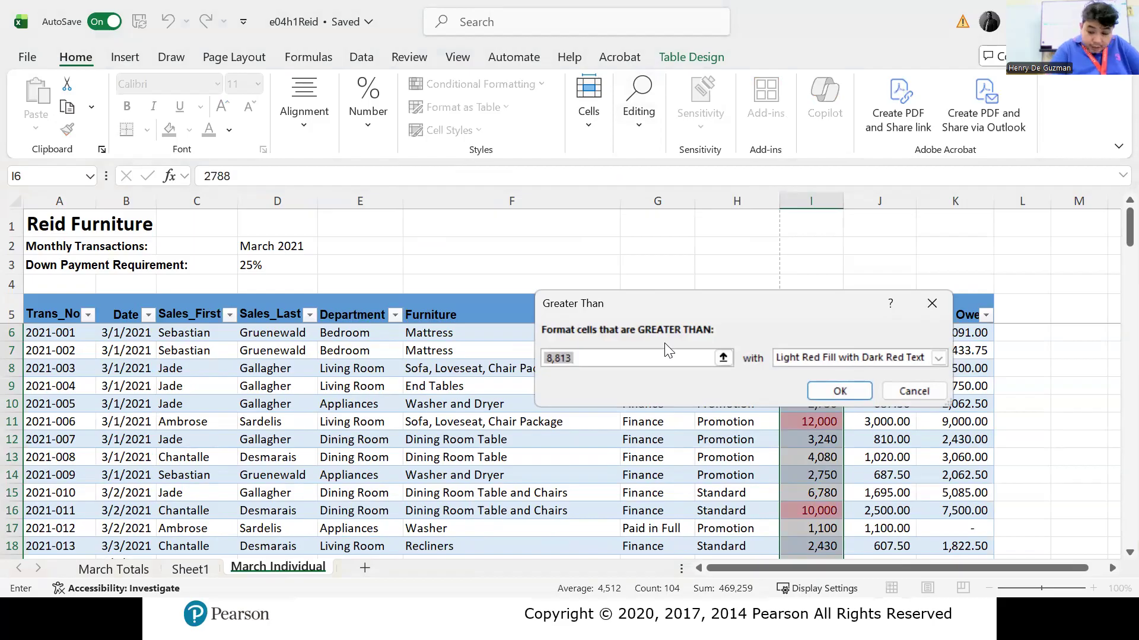
{"action": "type", "text": "10000"}
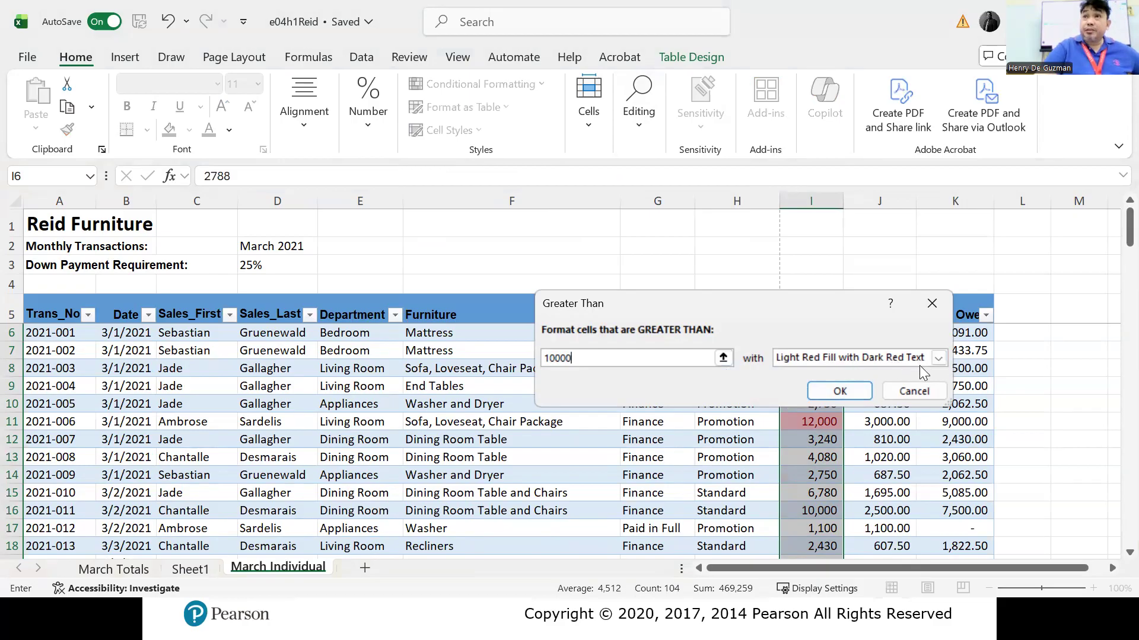
{"action": "left_click", "coordinate": [939, 360]}
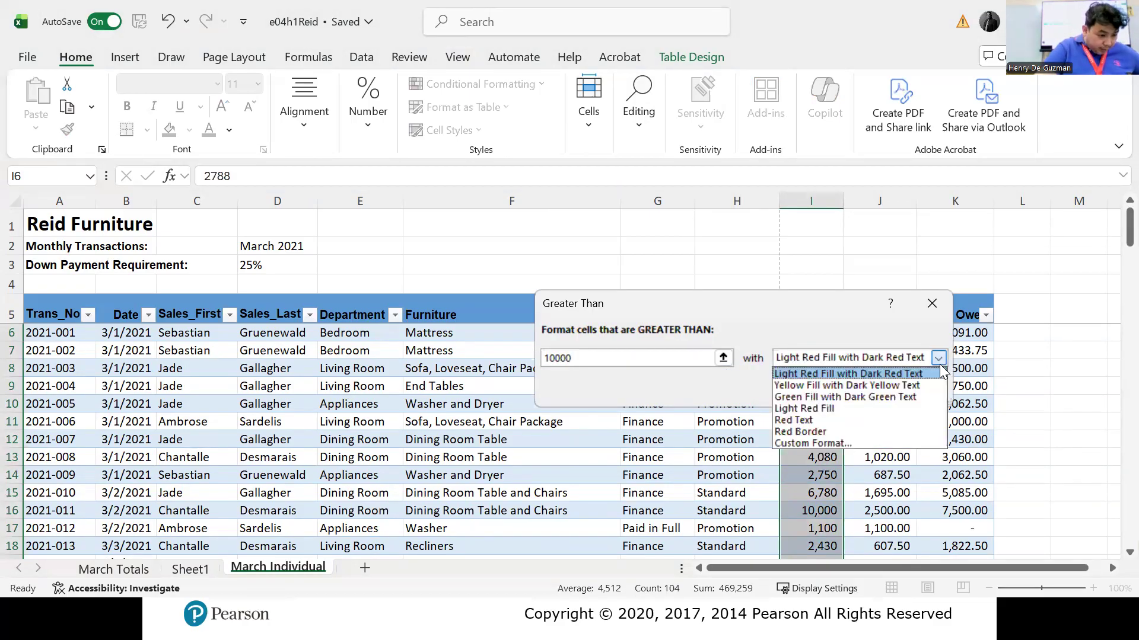
{"action": "left_click", "coordinate": [875, 432]}
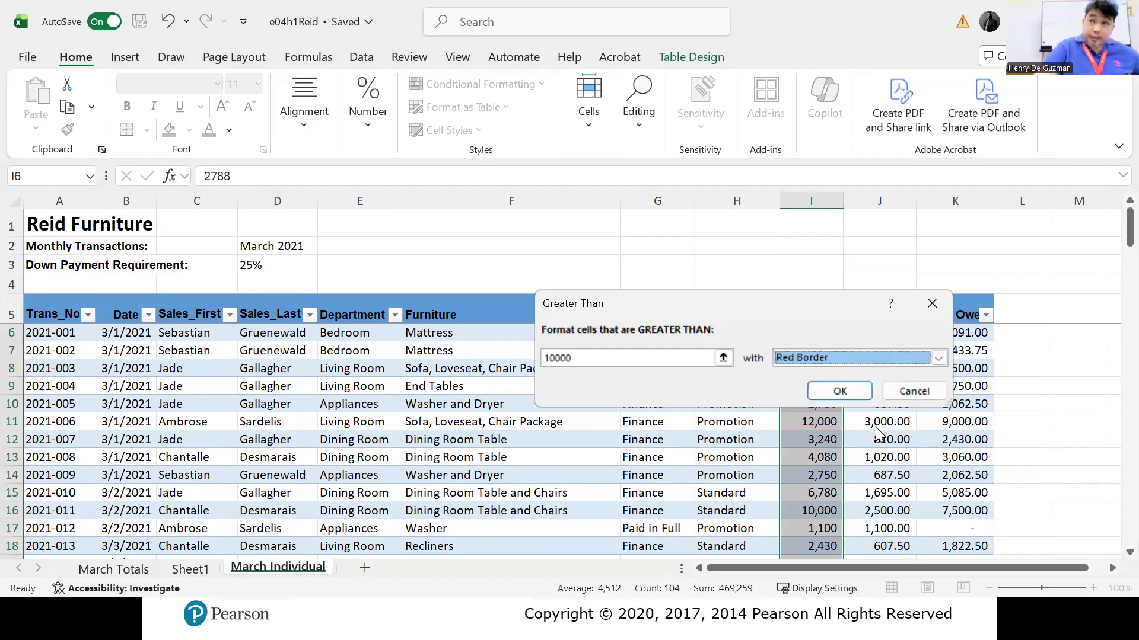
{"action": "left_click", "coordinate": [830, 392]}
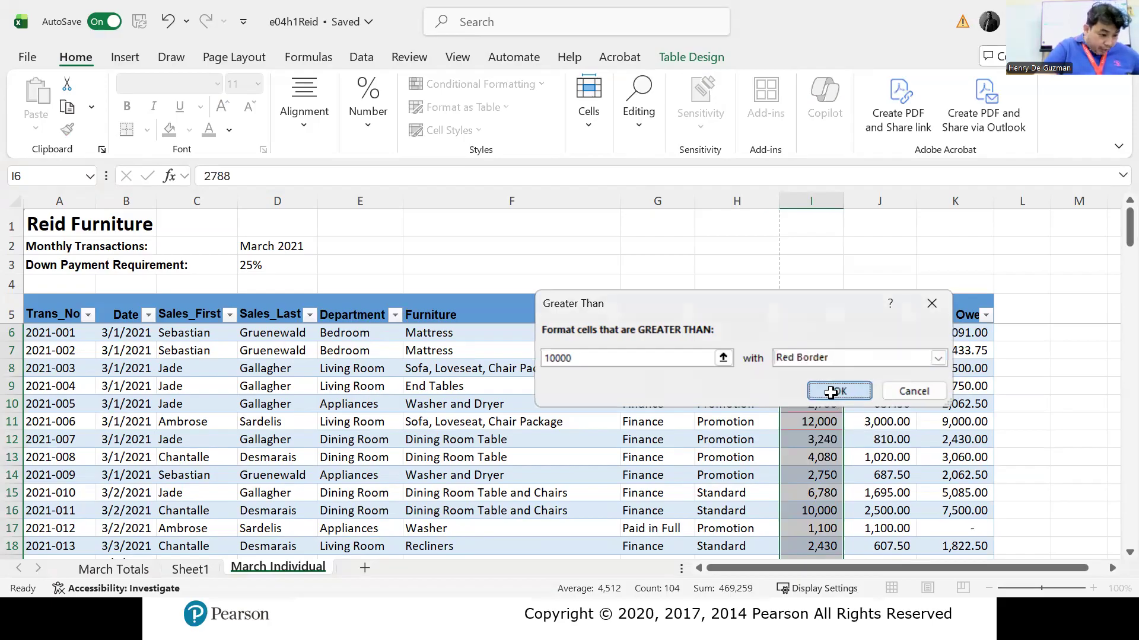
{"action": "left_click", "coordinate": [821, 405]}
{"action": "left_click", "coordinate": [821, 421]}
{"action": "scroll", "coordinate": [794, 447], "scroll_direction": "down", "scroll_amount": 3}
{"action": "scroll", "coordinate": [818, 444], "scroll_direction": "up", "scroll_amount": 3}
Step: Add a Less Than 8,813 conditional formatting rule with Green Fill with Dark Green Text to the Amount cells I6:I109
{"action": "left_click", "coordinate": [808, 336]}
{"action": "left_click_drag", "start_coordinate": [808, 335], "coordinate": [827, 518]}
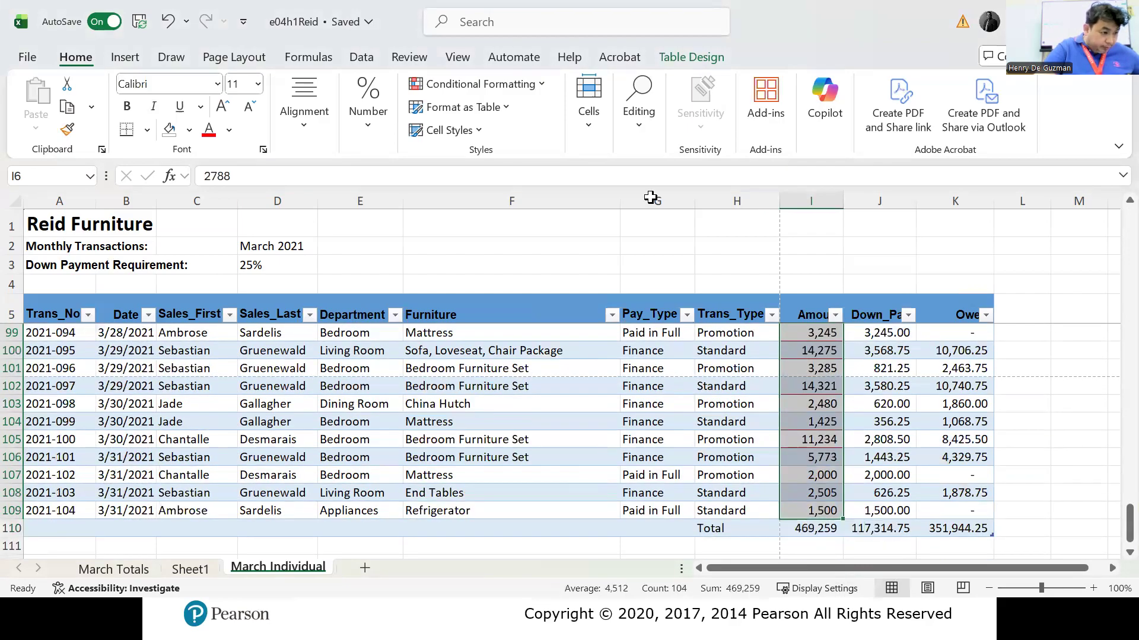
{"action": "left_click", "coordinate": [512, 84]}
{"action": "mouse_move", "coordinate": [514, 116]}
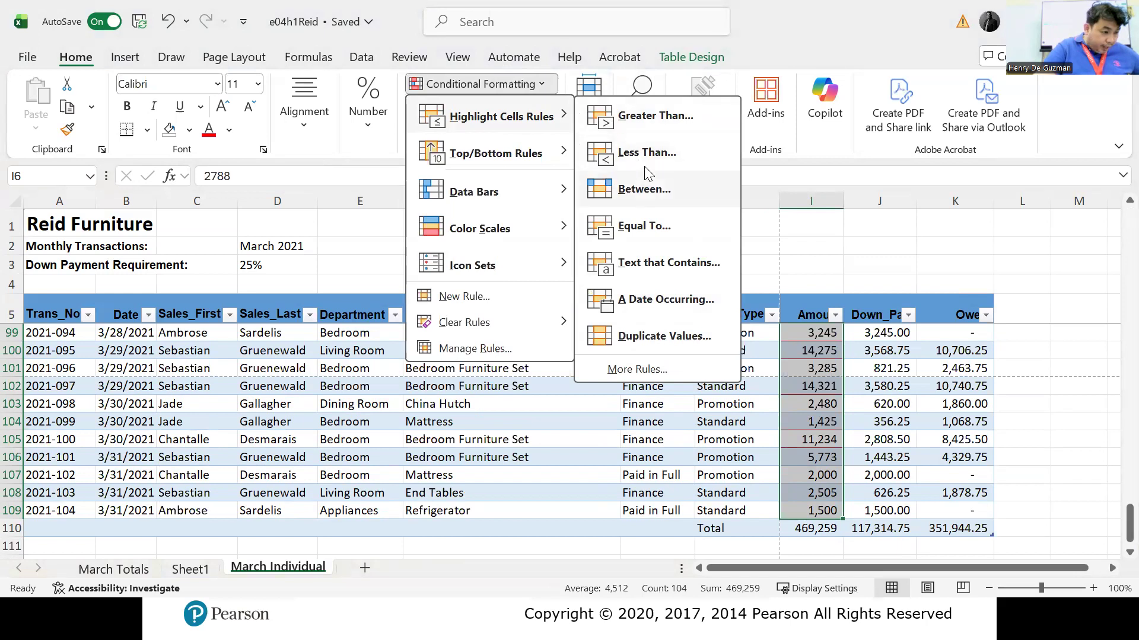
{"action": "left_click", "coordinate": [657, 153]}
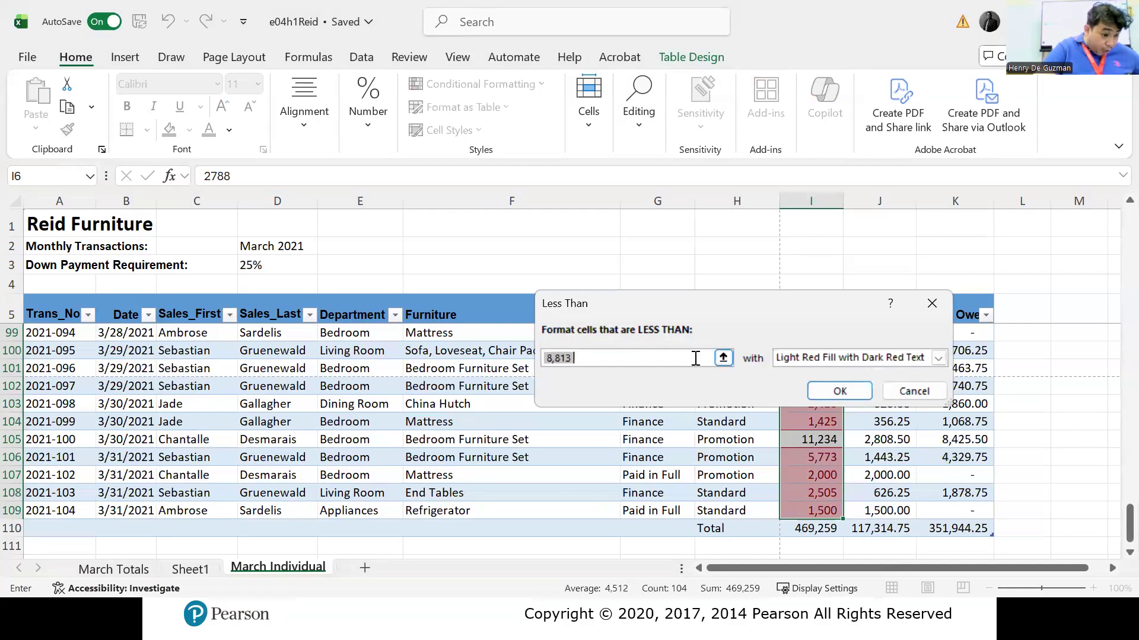
{"action": "left_click", "coordinate": [939, 358]}
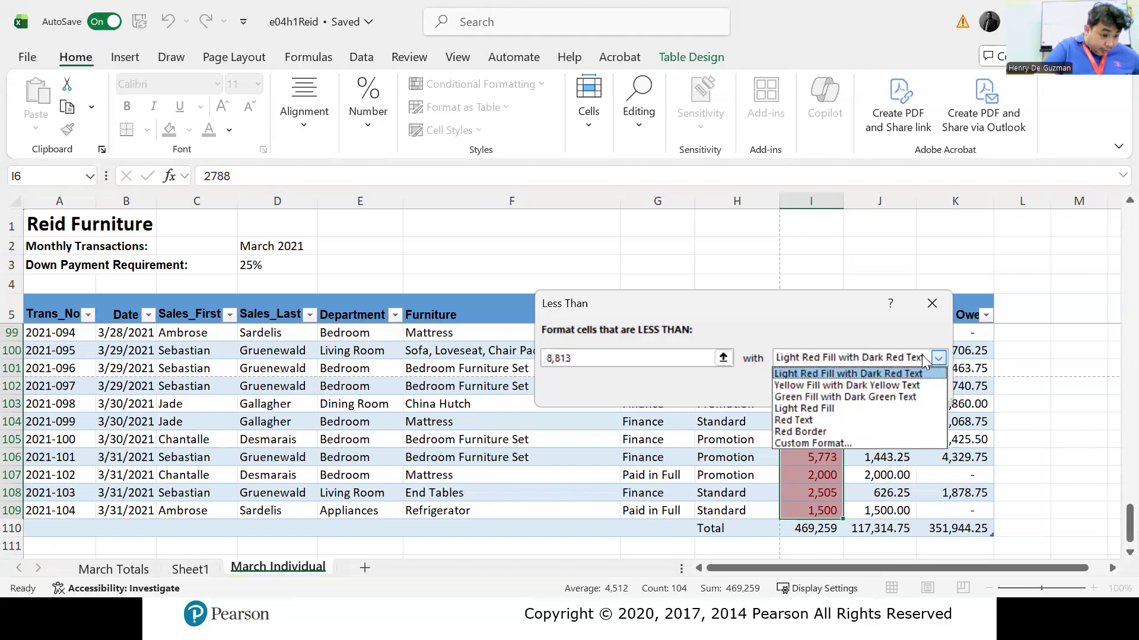
{"action": "left_click", "coordinate": [859, 397]}
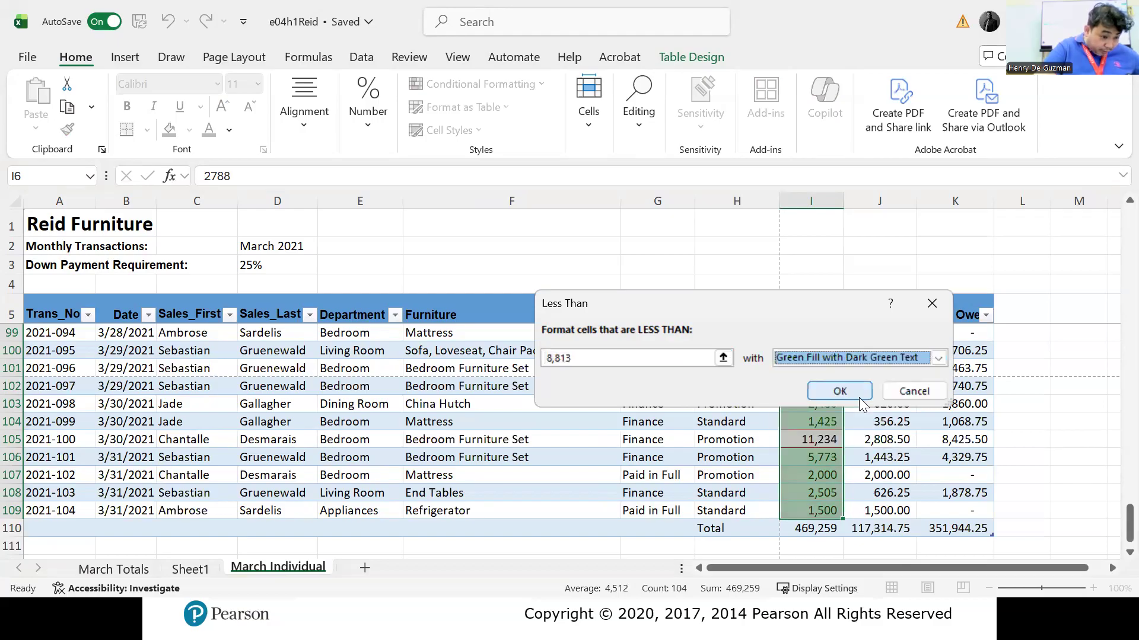
{"action": "left_click", "coordinate": [840, 391]}
{"action": "left_click", "coordinate": [794, 428]}
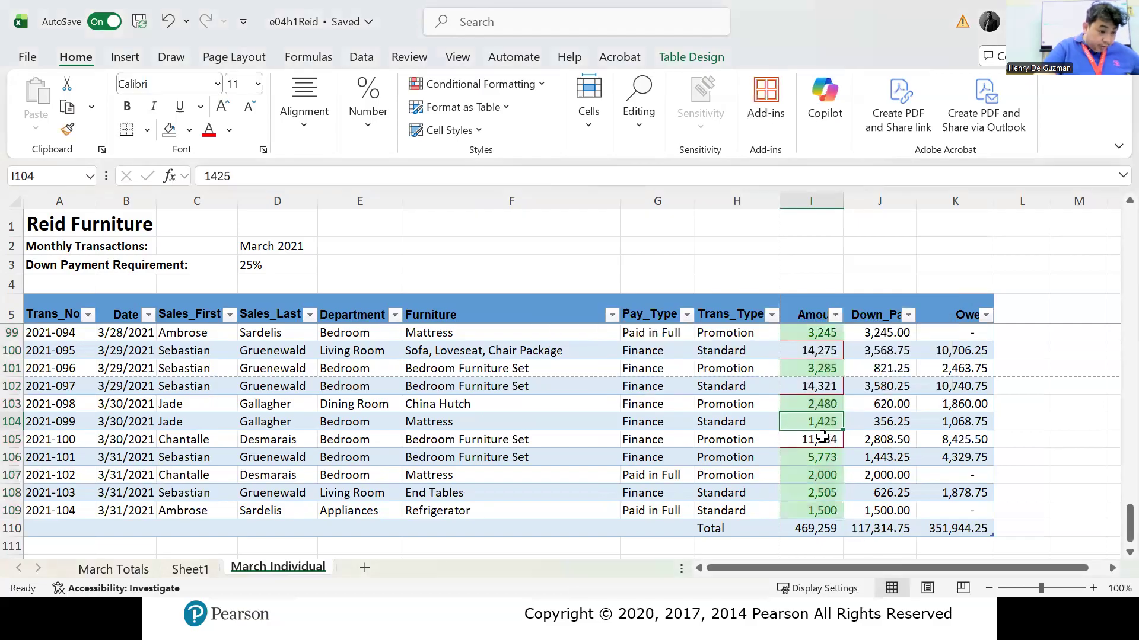
Step: Apply the Green - Yellow - Red Color Scale to the Amount cells I6:I109
{"action": "scroll", "coordinate": [816, 415], "scroll_direction": "up", "scroll_amount": 9}
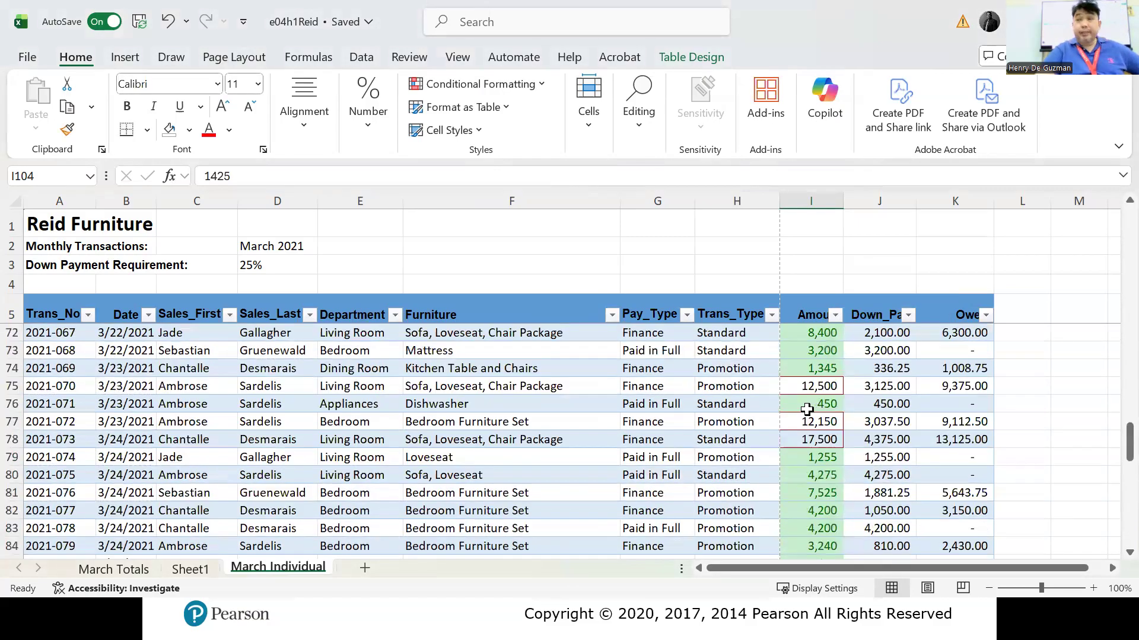
{"action": "scroll", "coordinate": [807, 409], "scroll_direction": "up", "scroll_amount": 9}
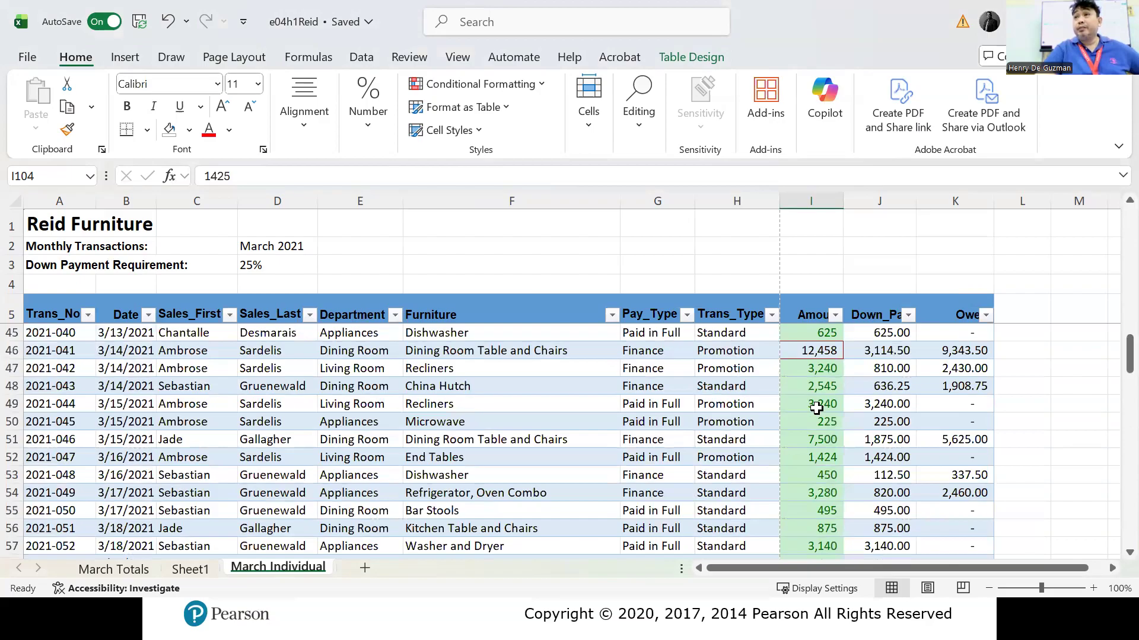
{"action": "scroll", "coordinate": [816, 408], "scroll_direction": "up", "scroll_amount": 4}
{"action": "scroll", "coordinate": [812, 414], "scroll_direction": "up", "scroll_amount": 5}
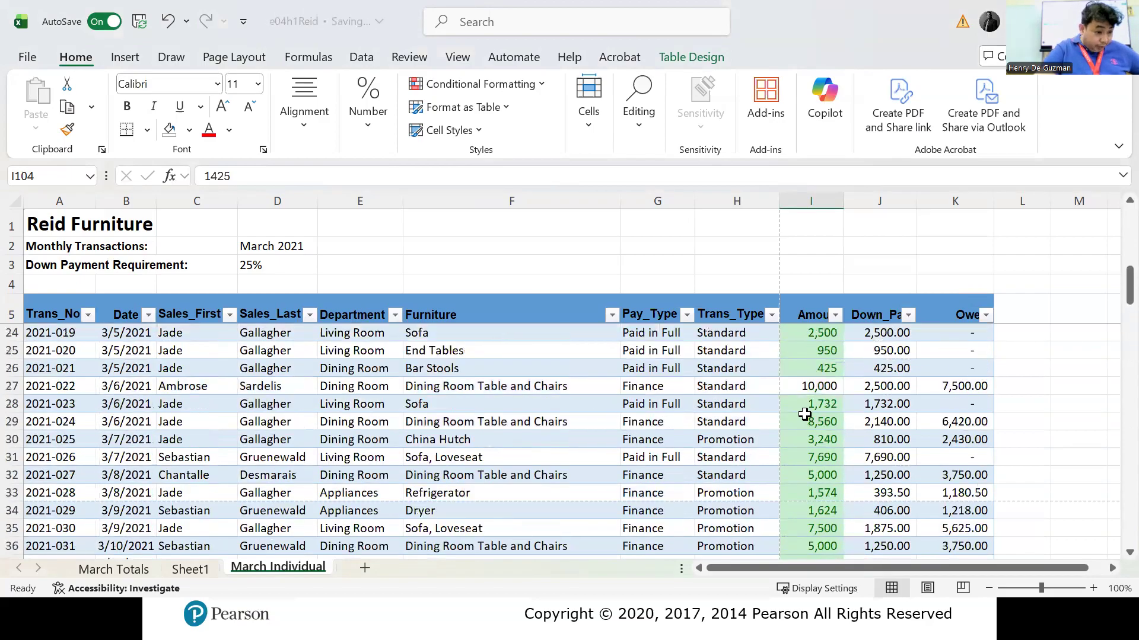
{"action": "scroll", "coordinate": [811, 413], "scroll_direction": "up", "scroll_amount": 4}
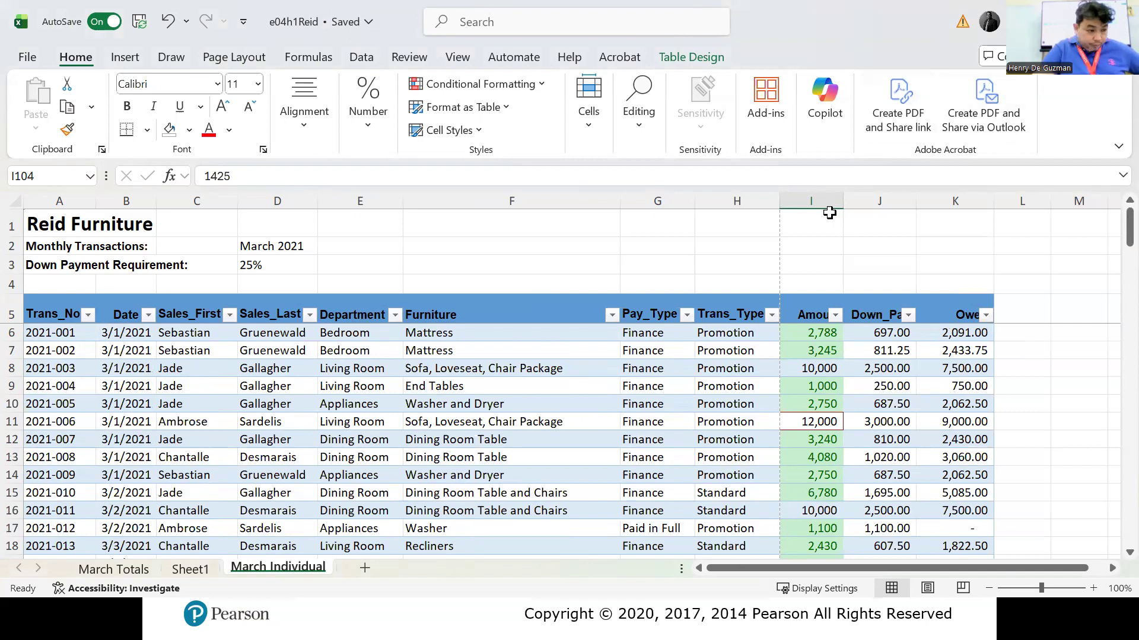
{"action": "left_click", "coordinate": [805, 334]}
{"action": "left_click_drag", "start_coordinate": [805, 334], "coordinate": [830, 495]}
{"action": "scroll", "coordinate": [632, 356], "scroll_direction": "up", "scroll_amount": 20}
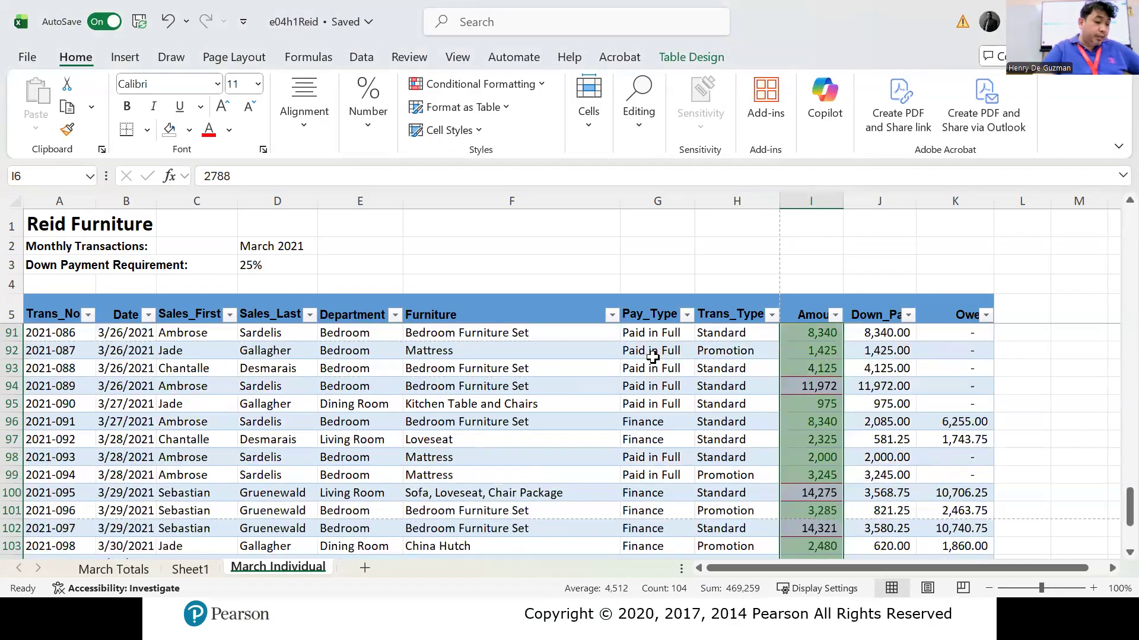
{"action": "scroll", "coordinate": [615, 358], "scroll_direction": "up", "scroll_amount": 2}
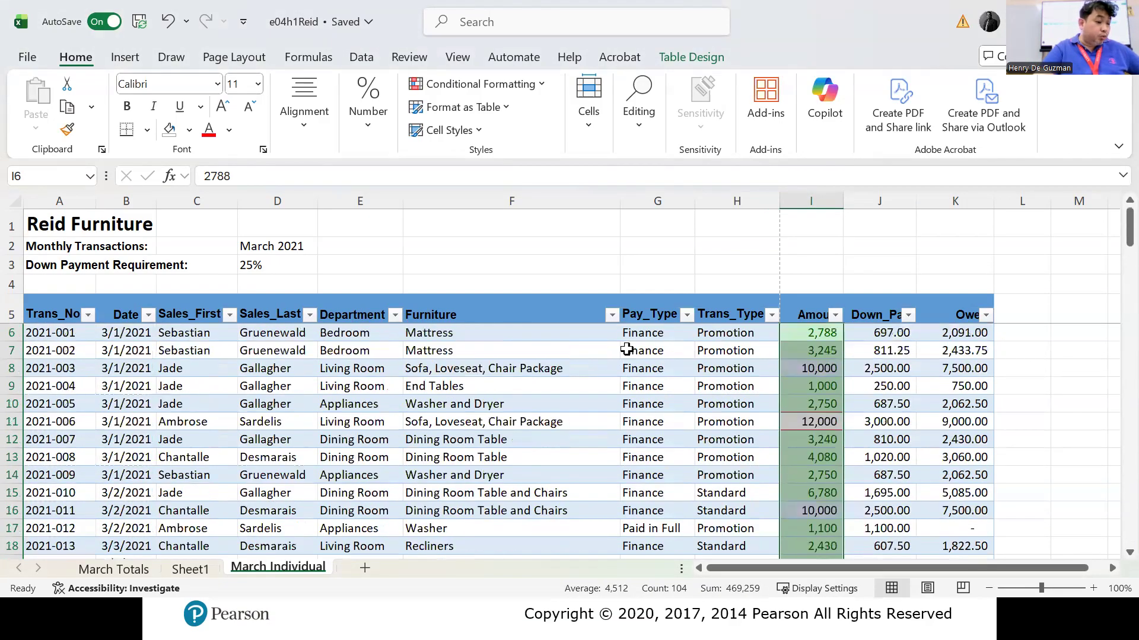
{"action": "left_click", "coordinate": [536, 84]}
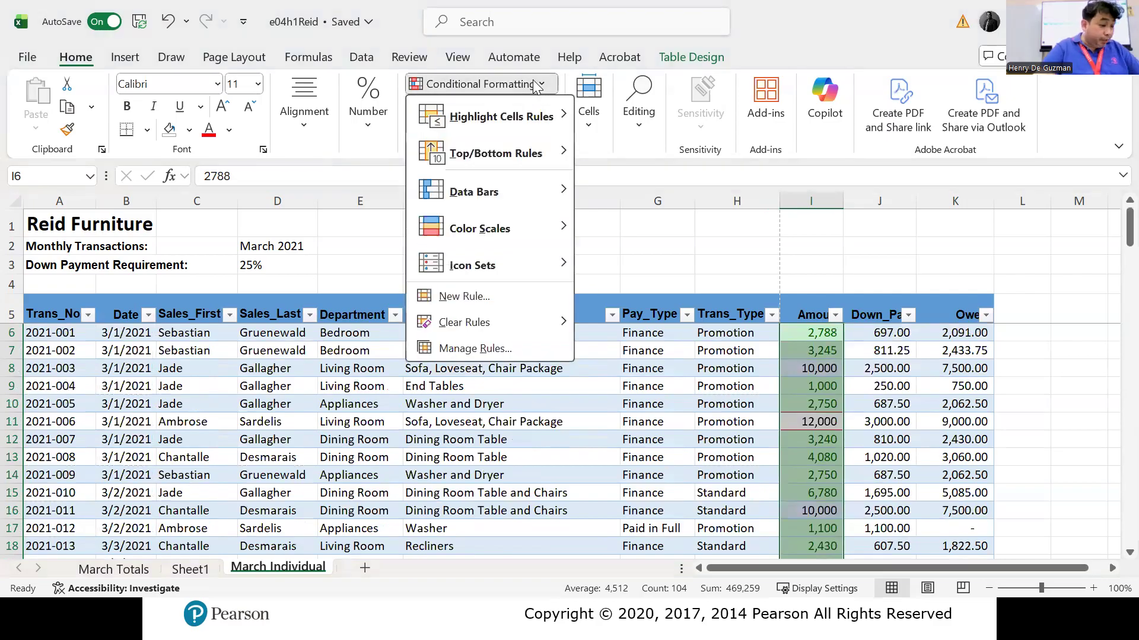
{"action": "mouse_move", "coordinate": [560, 240]}
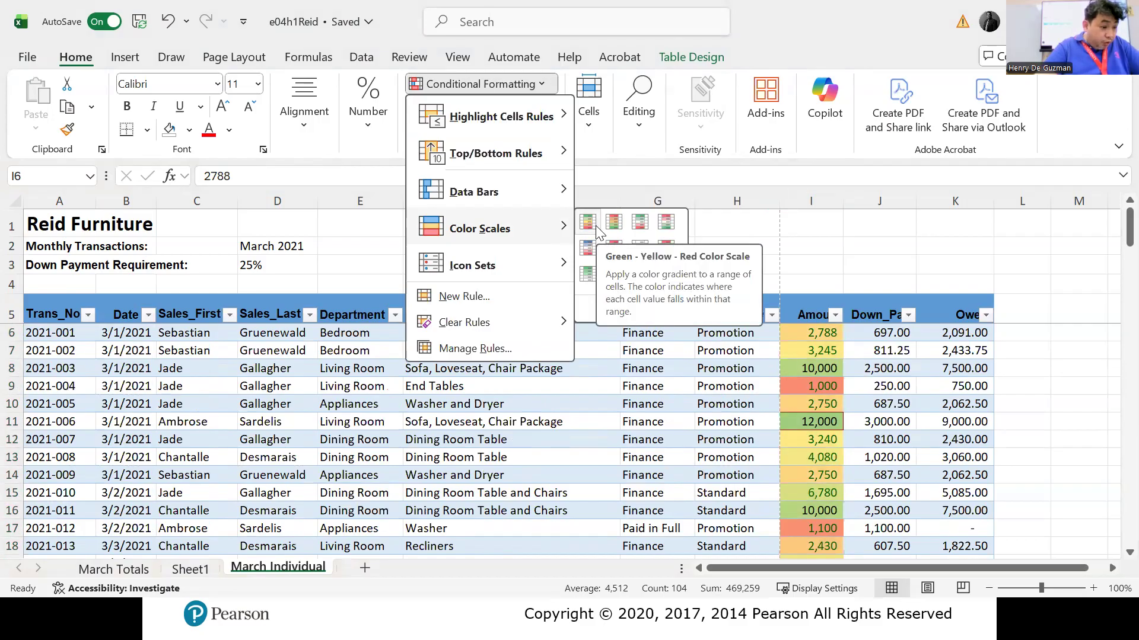
{"action": "left_click", "coordinate": [595, 224]}
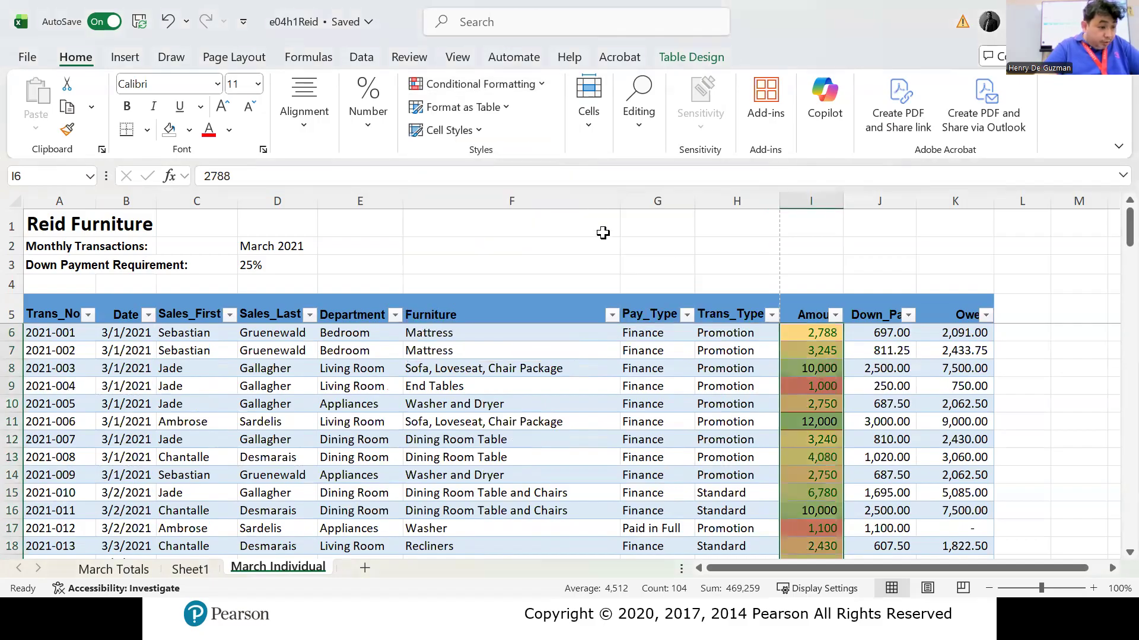
{"action": "left_click", "coordinate": [525, 86]}
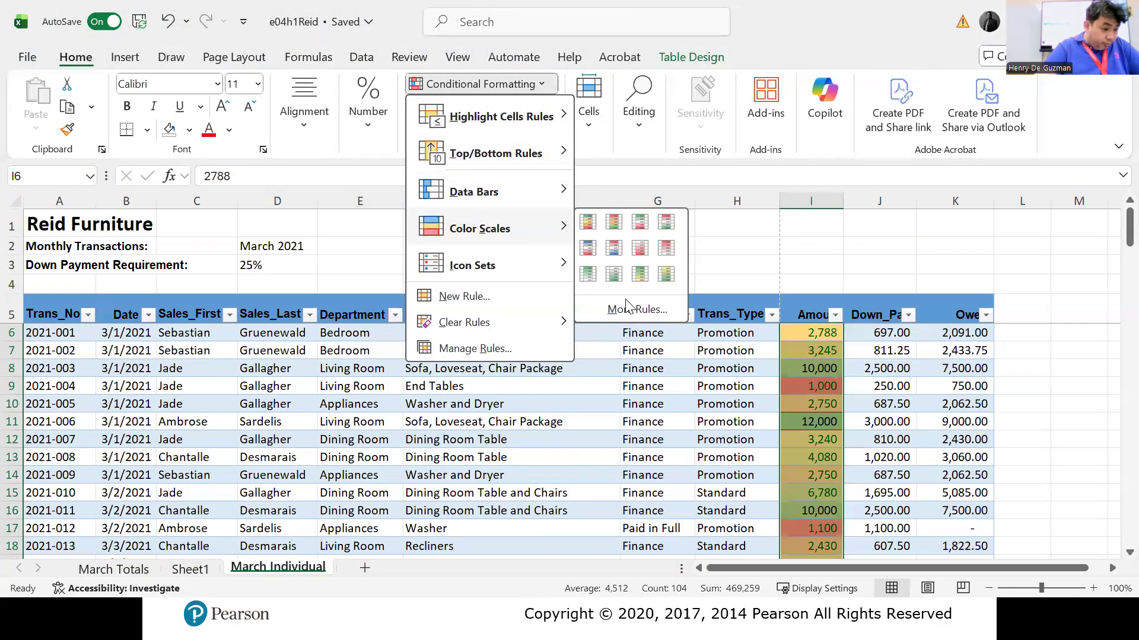
{"action": "left_click", "coordinate": [632, 310]}
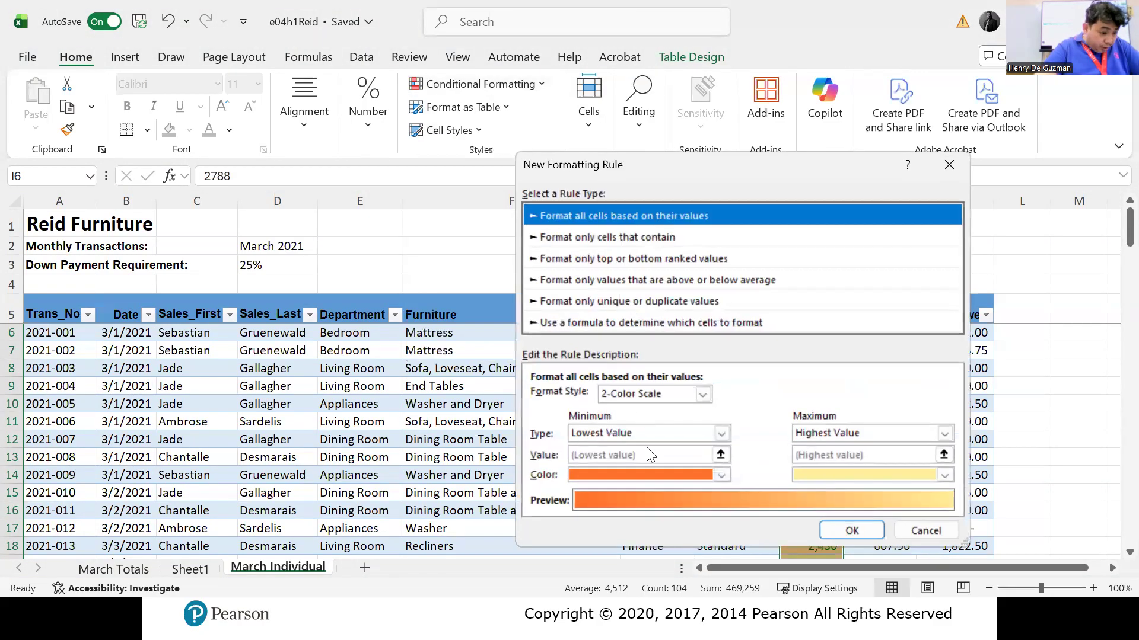
{"action": "left_click", "coordinate": [937, 533]}
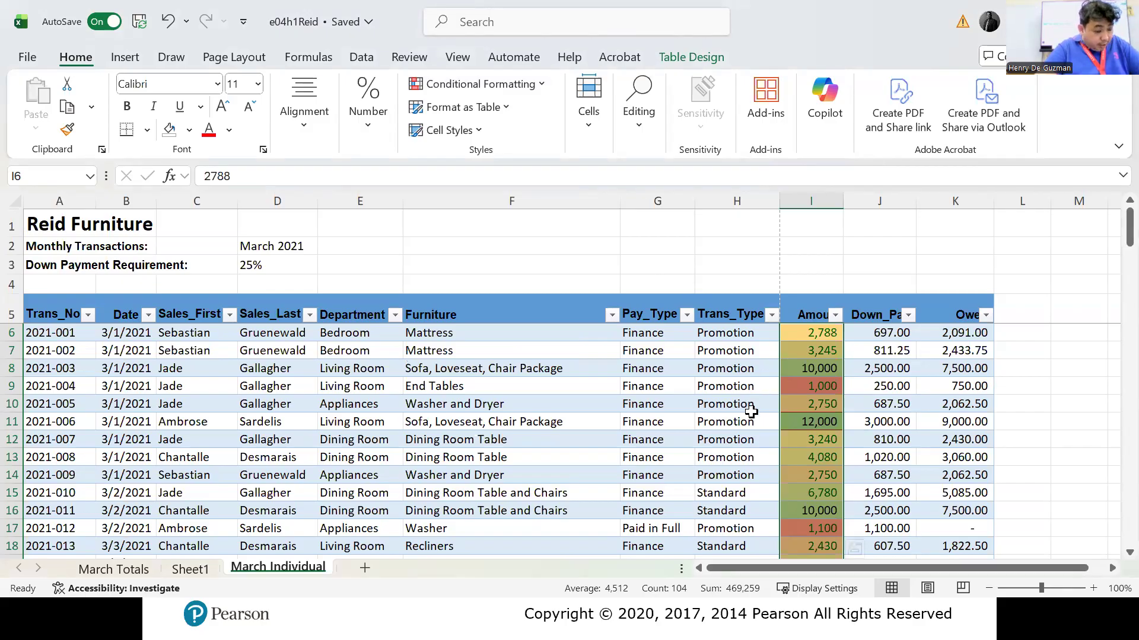
Step: Apply blue gradient-fill data bars to the Amount cells I6:I109, in addition to the color scale
{"action": "left_click", "coordinate": [513, 88]}
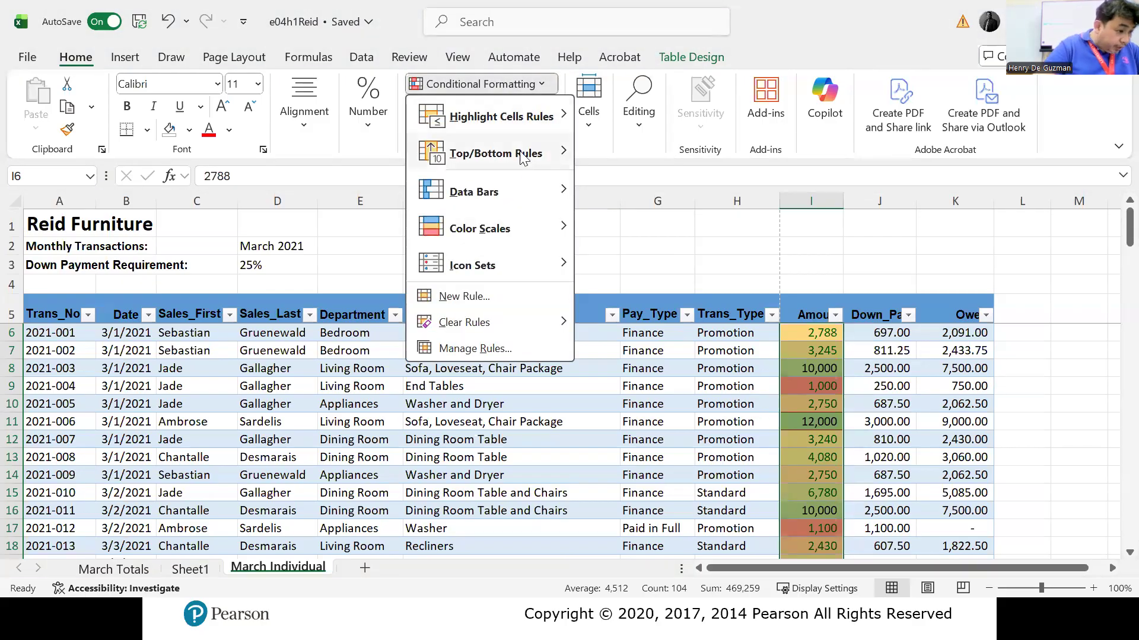
{"action": "mouse_move", "coordinate": [522, 116]}
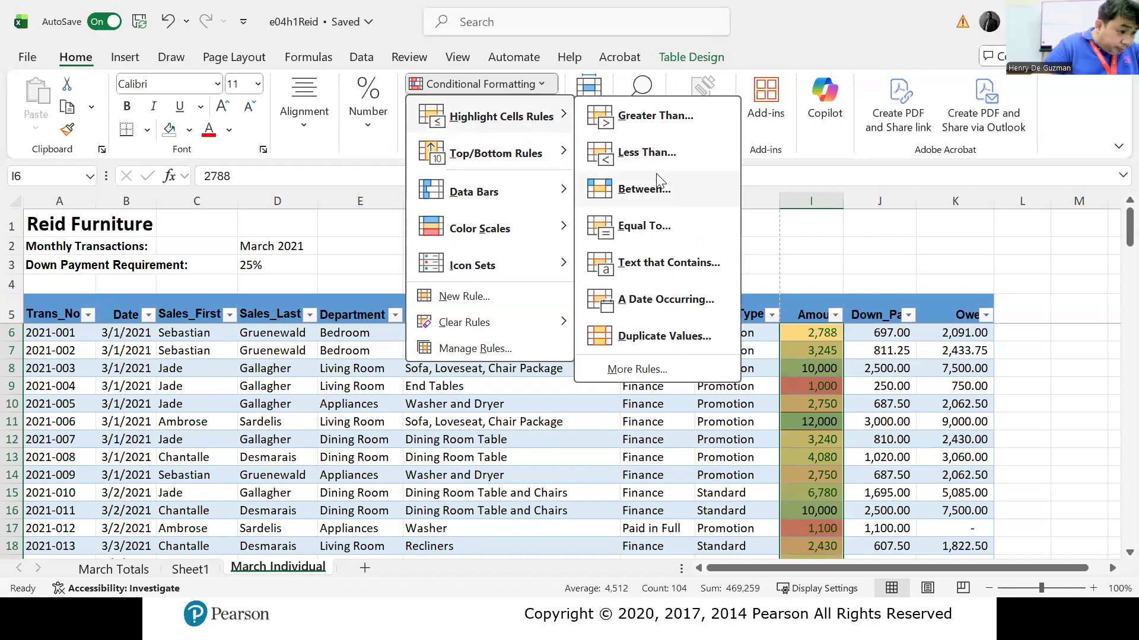
{"action": "mouse_move", "coordinate": [541, 236]}
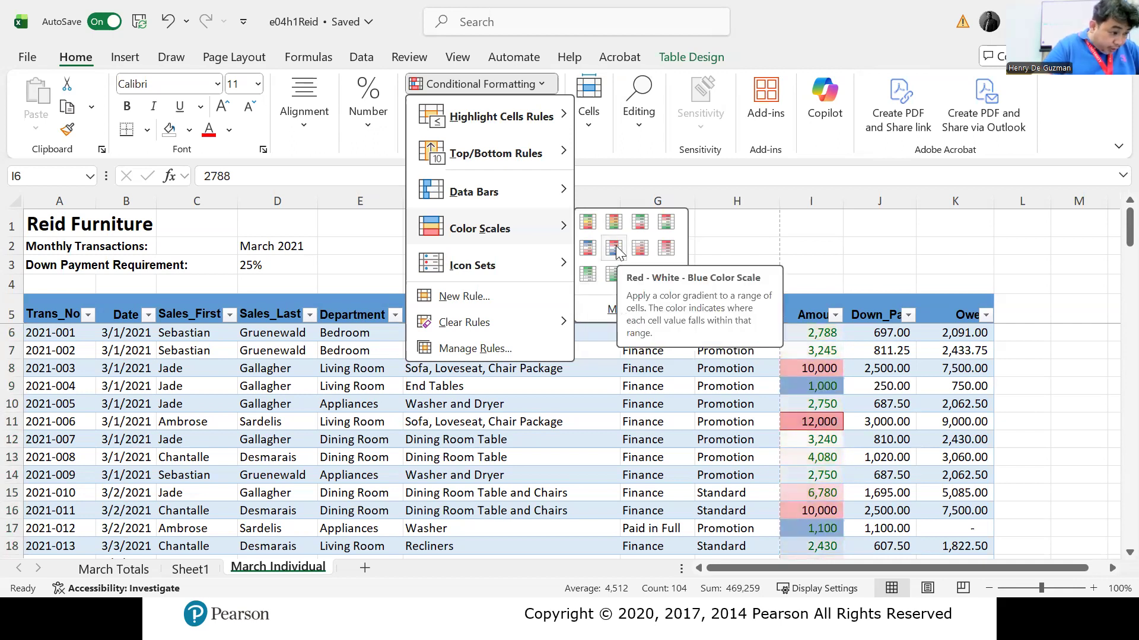
{"action": "mouse_move", "coordinate": [541, 205]}
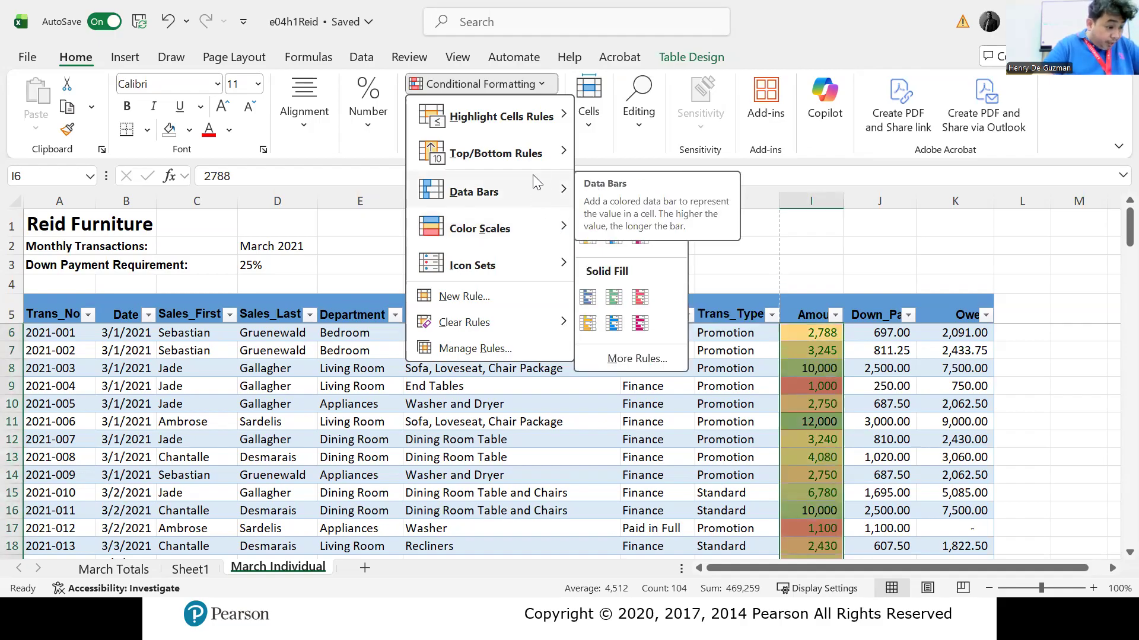
{"action": "left_click", "coordinate": [587, 213]}
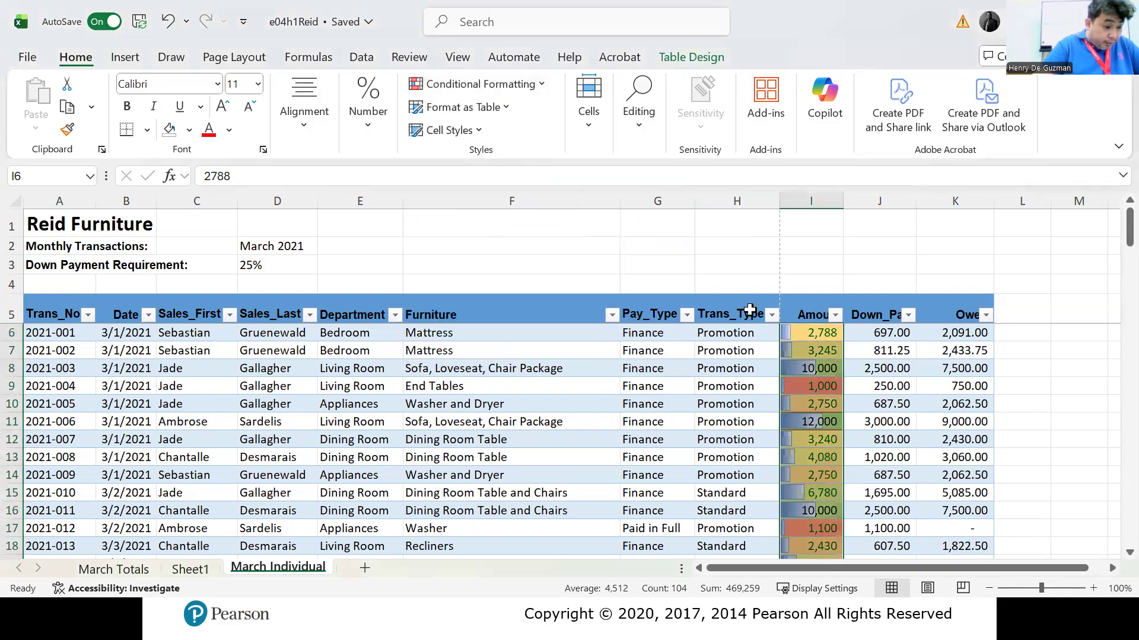
{"action": "scroll", "coordinate": [904, 439], "scroll_direction": "down", "scroll_amount": 5}
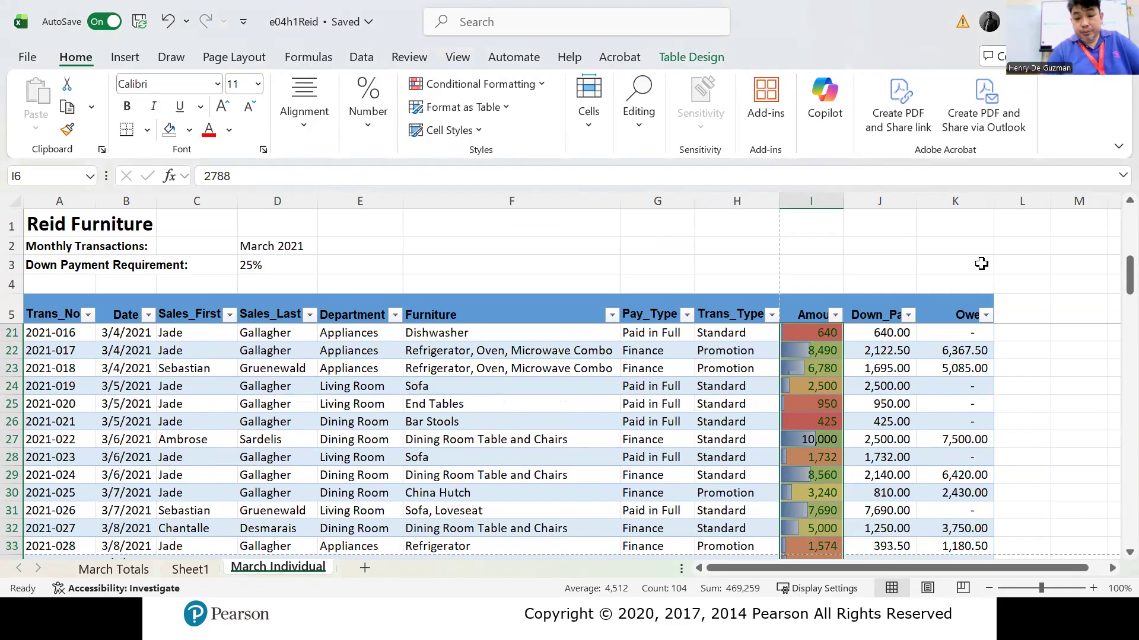
Step: Switch to the slide show and advance from Applying Conditional Formatting (1 of 5) to slide 5 of 5
{"action": "left_click", "coordinate": [1036, 20]}
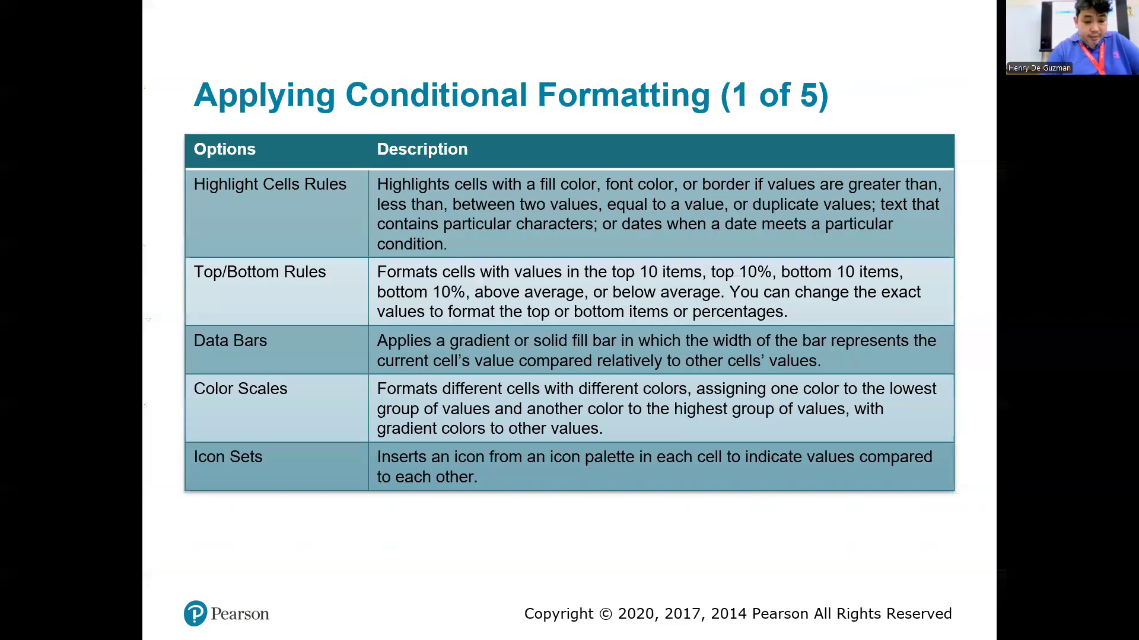
{"action": "key", "text": "Right"}
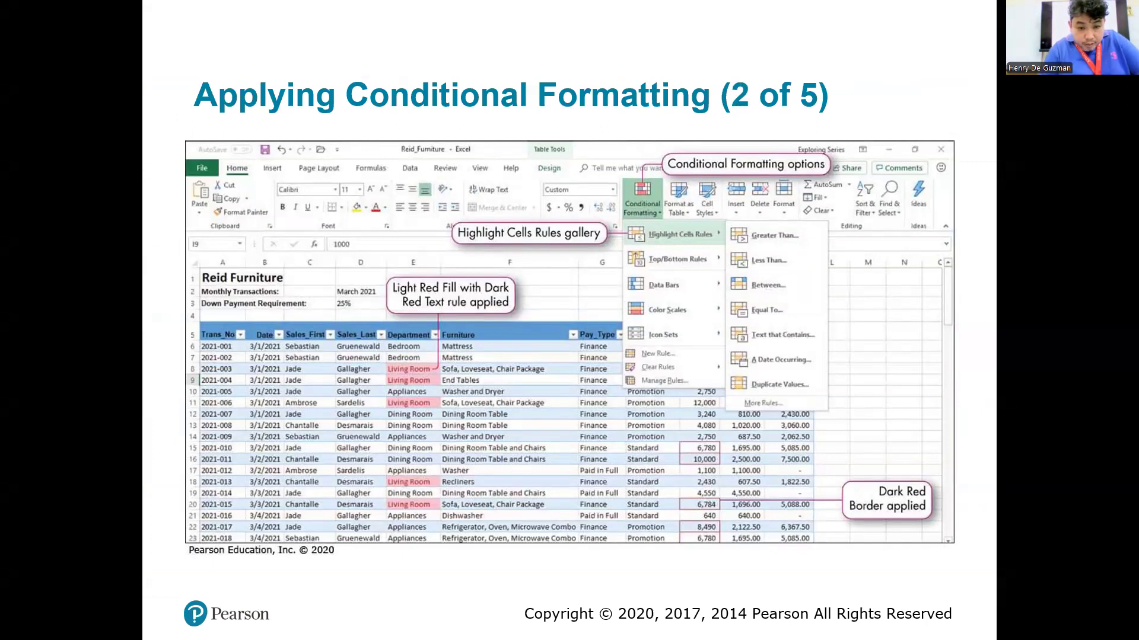
{"action": "key", "text": "Right"}
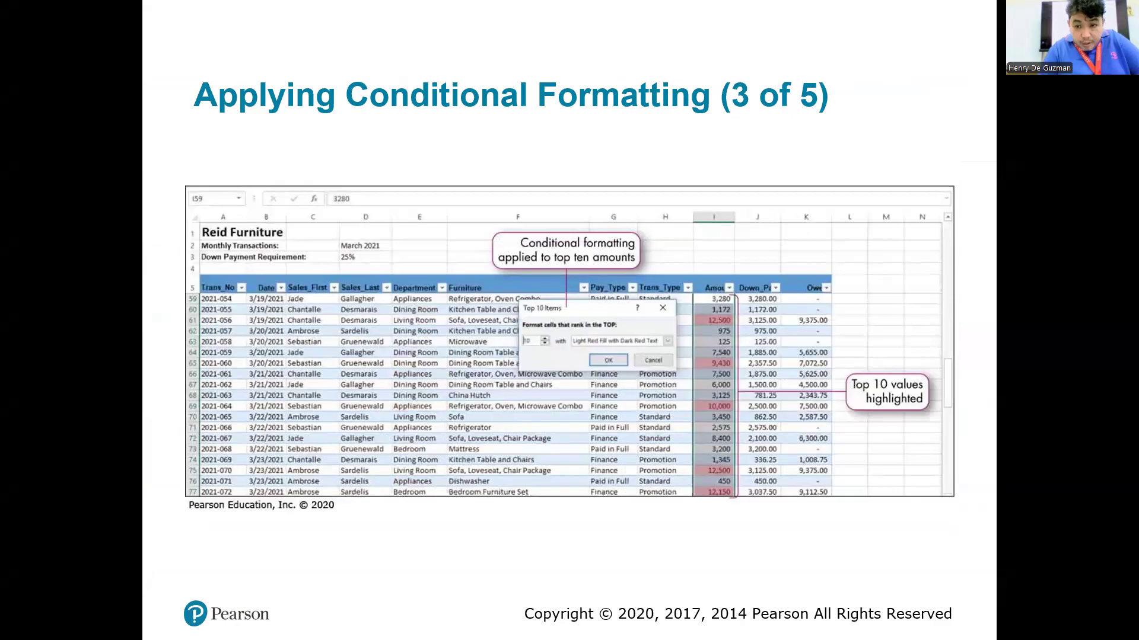
{"action": "key", "text": "Right"}
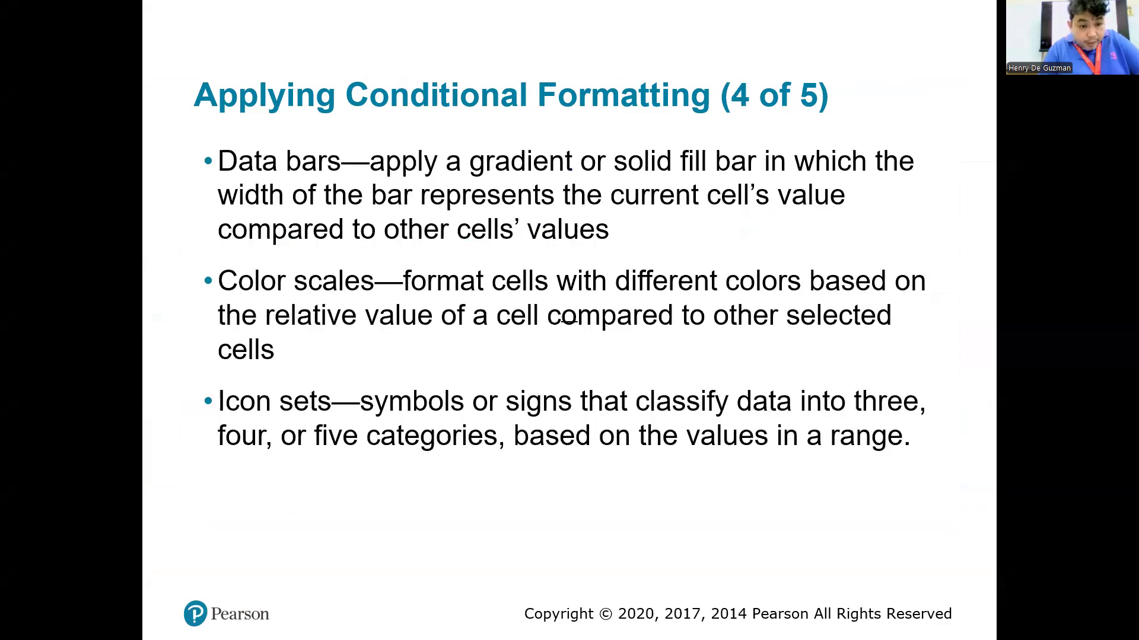
{"action": "key", "text": "Right"}
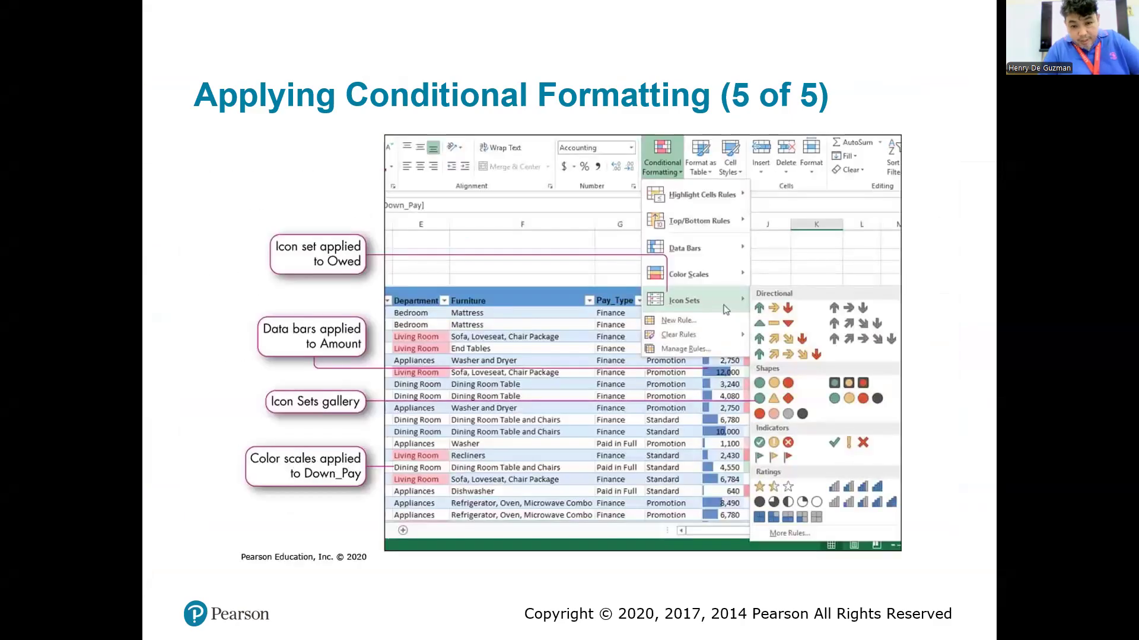